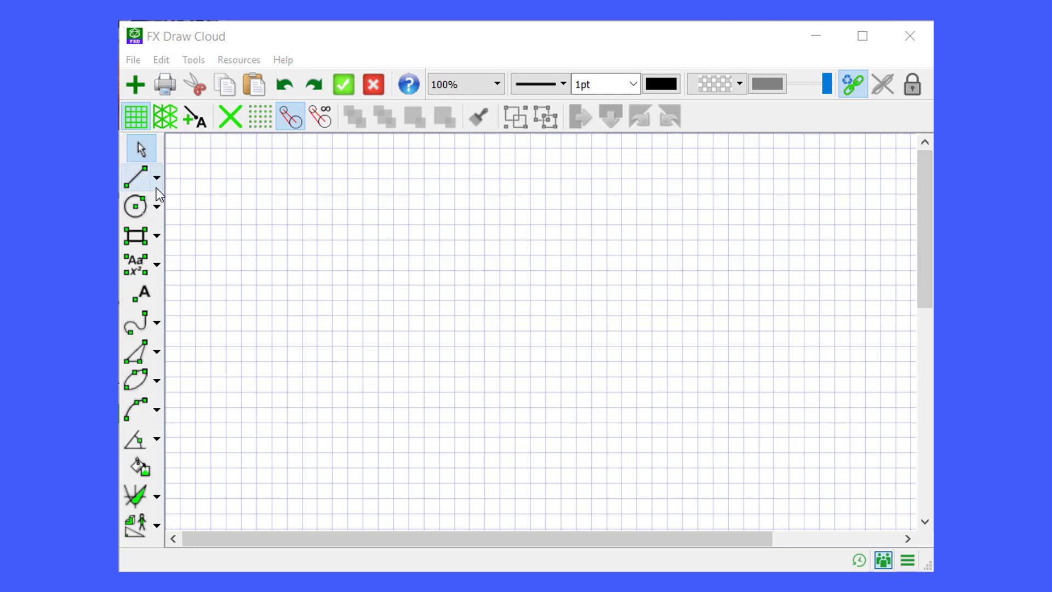
pyautogui.click(157, 187)
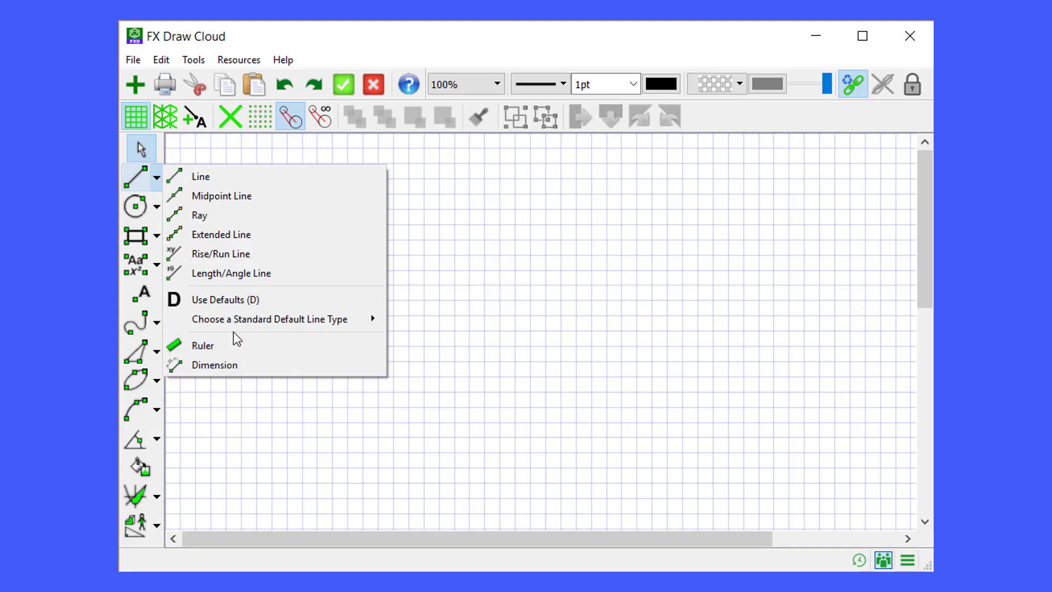
pyautogui.moveTo(253, 320)
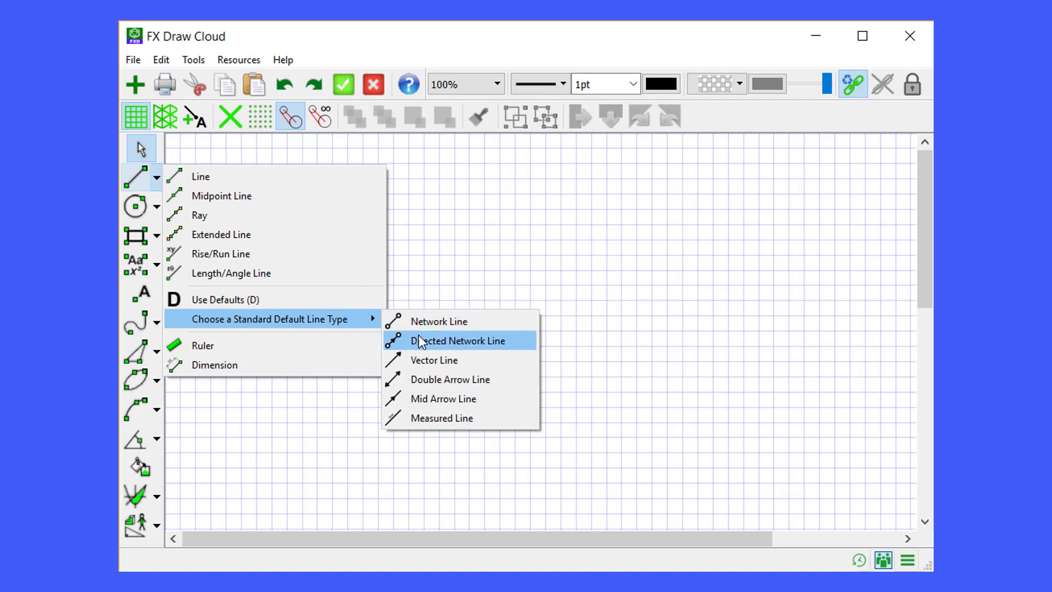
pyautogui.click(155, 239)
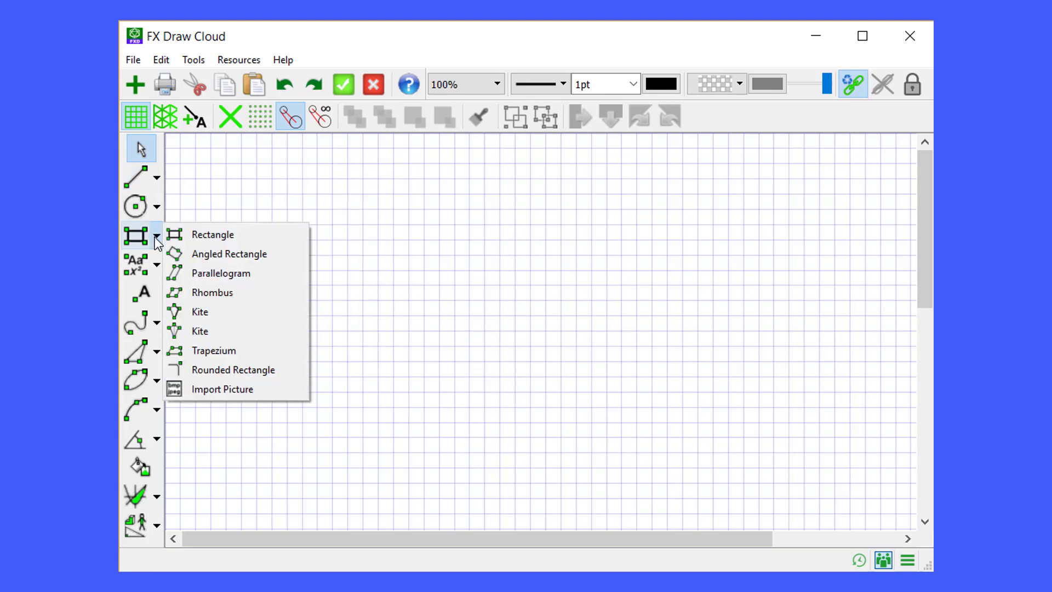
pyautogui.click(157, 359)
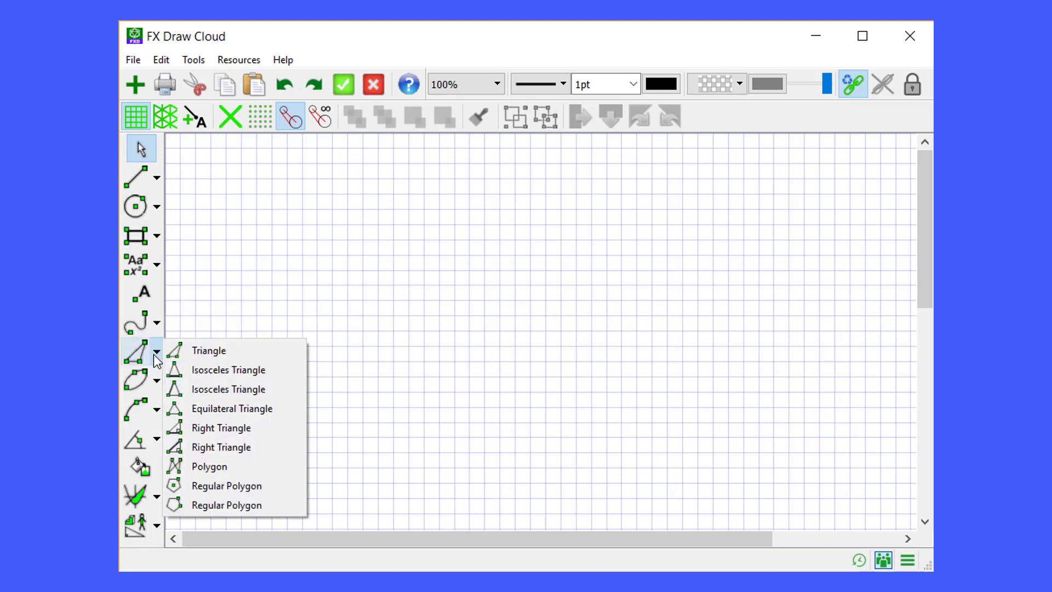
pyautogui.click(158, 383)
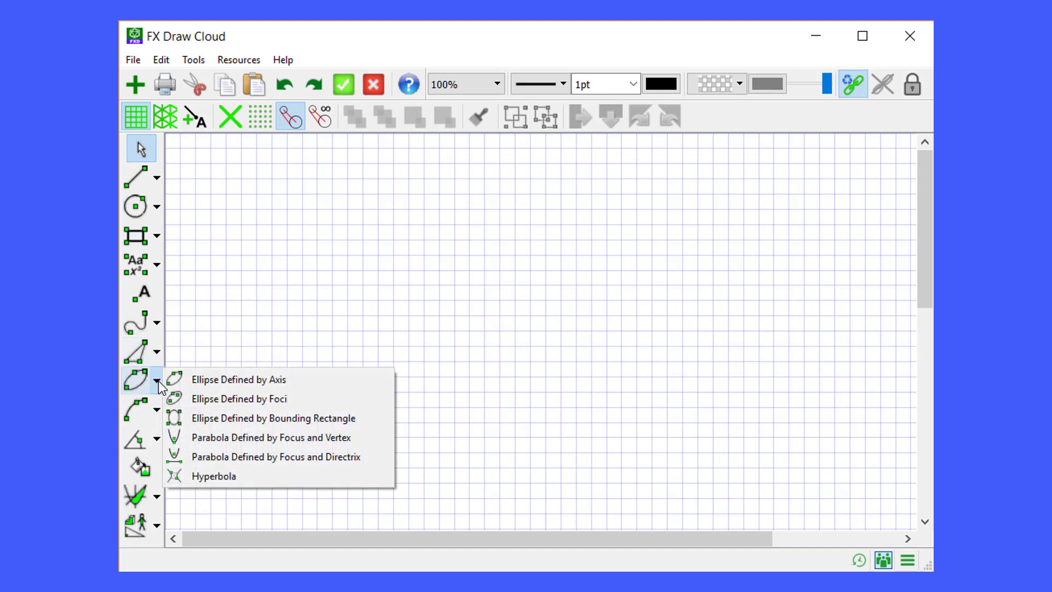
pyautogui.click(158, 497)
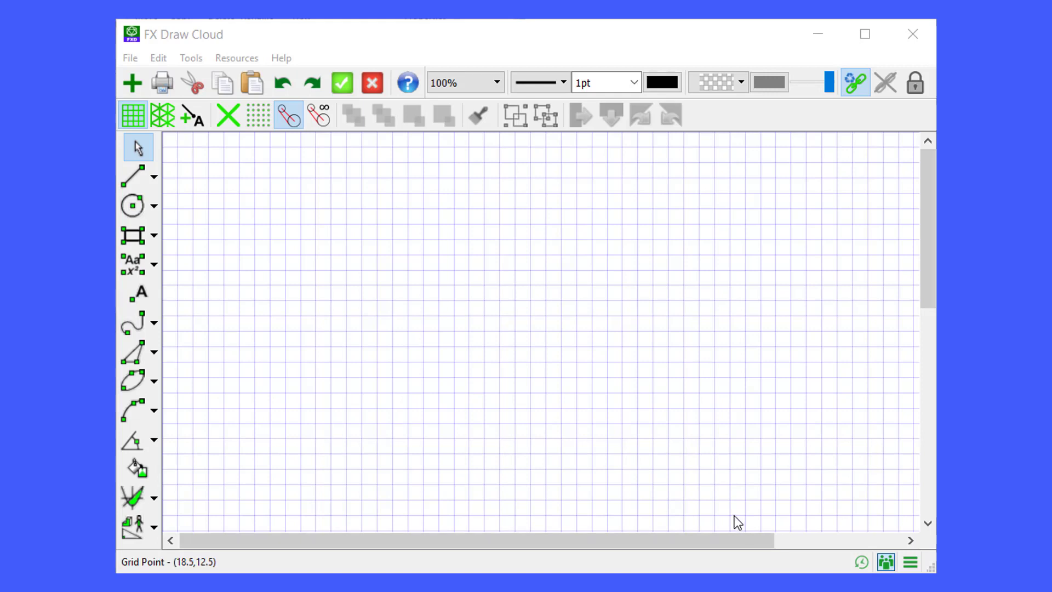
# Step: Draw a circle in the middle of the canvas and a line about 11.4 cm long tangent to its upper edge
pyautogui.click(131, 211)
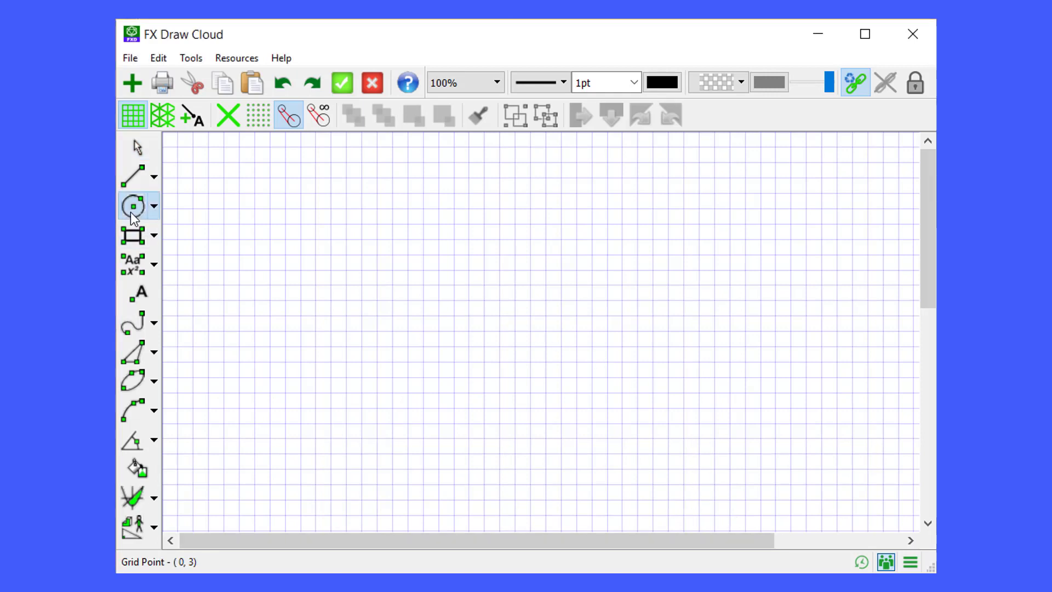
pyautogui.moveTo(469, 347); pyautogui.dragTo(517, 395)
pyautogui.click(133, 176)
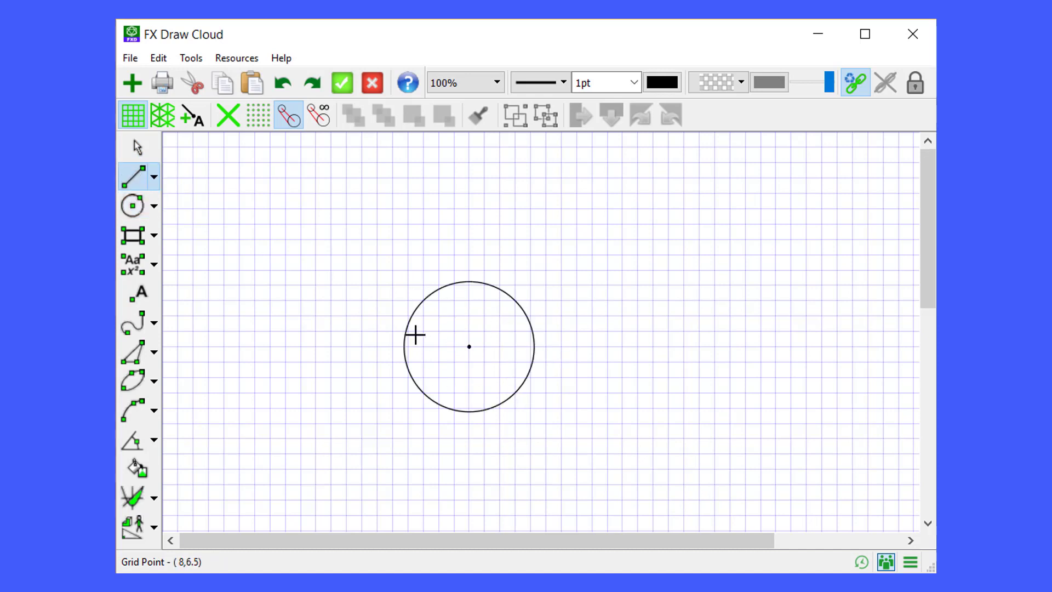
pyautogui.moveTo(285, 318); pyautogui.dragTo(627, 241)
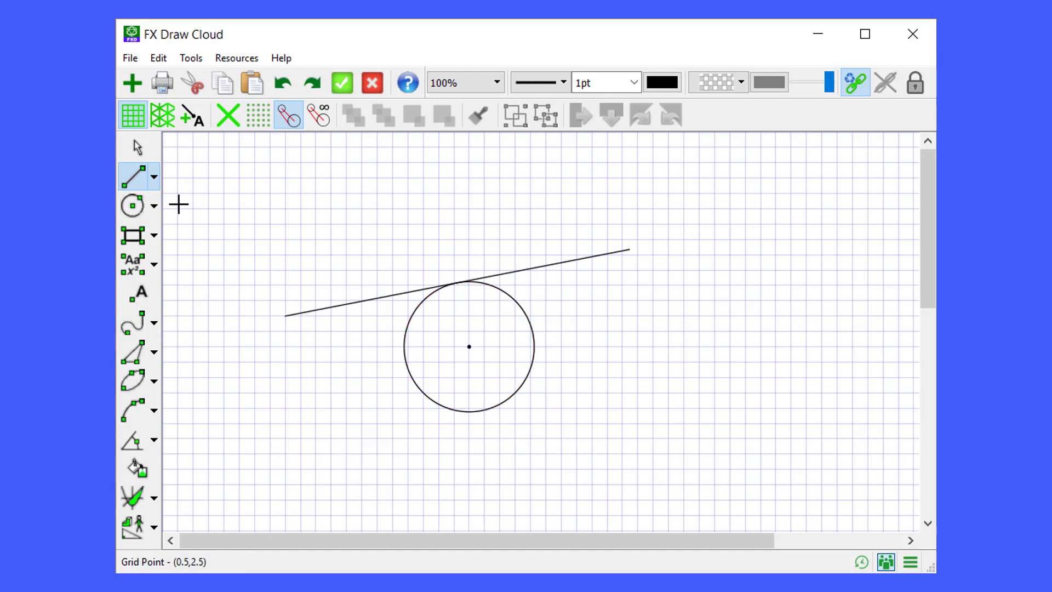
# Step: Draw a radius line from the circle's centre to the point of tangency and return to selection mode
pyautogui.moveTo(481, 352); pyautogui.dragTo(451, 278)
pyautogui.press('Escape')
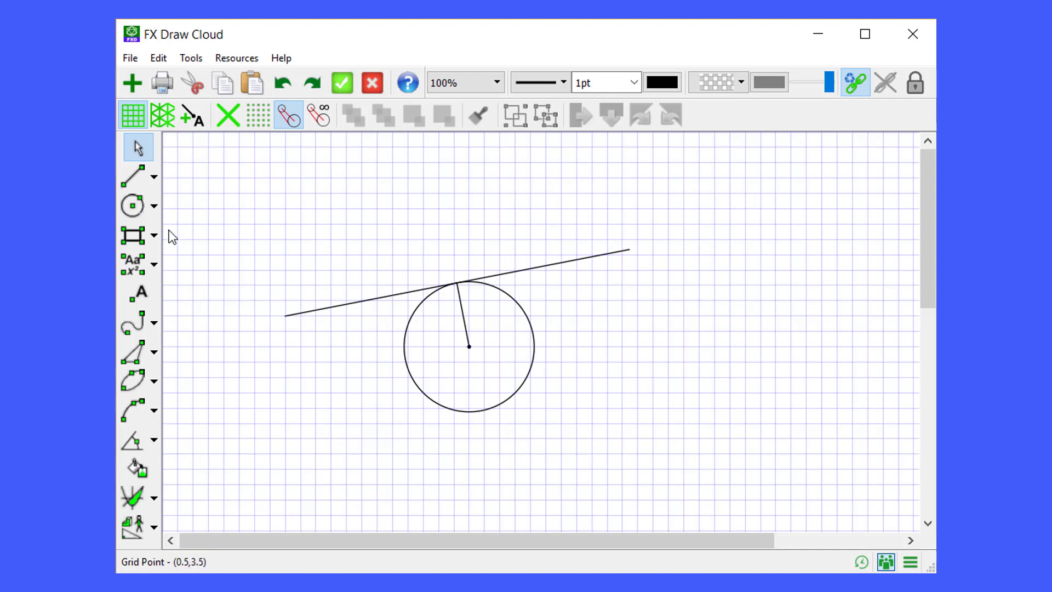
pyautogui.click(134, 206)
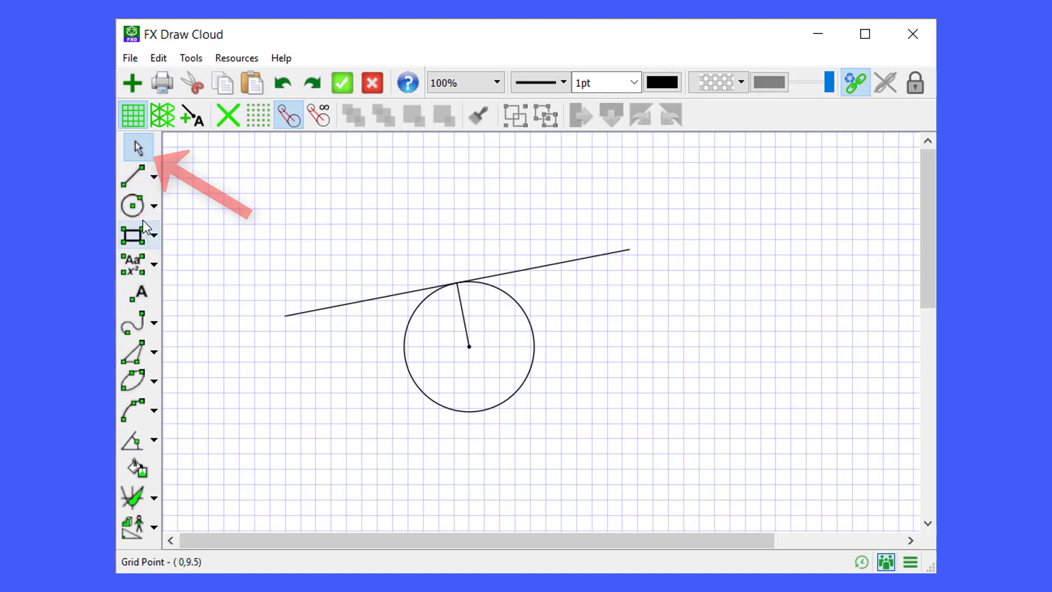
pyautogui.press('Escape')
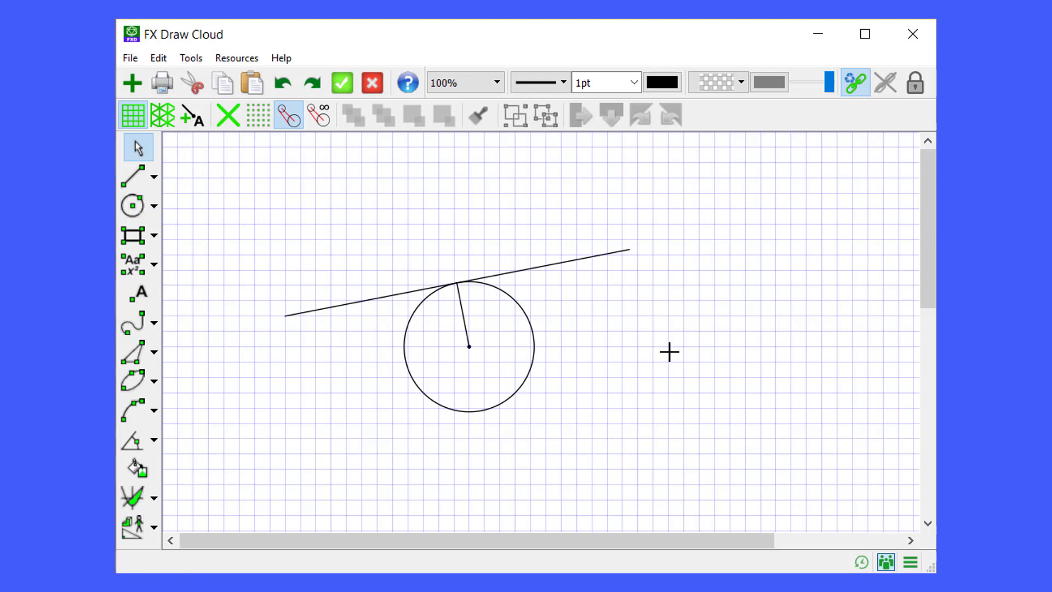
# Step: Change the radius line's style to dotted and deselect it
pyautogui.click(464, 320)
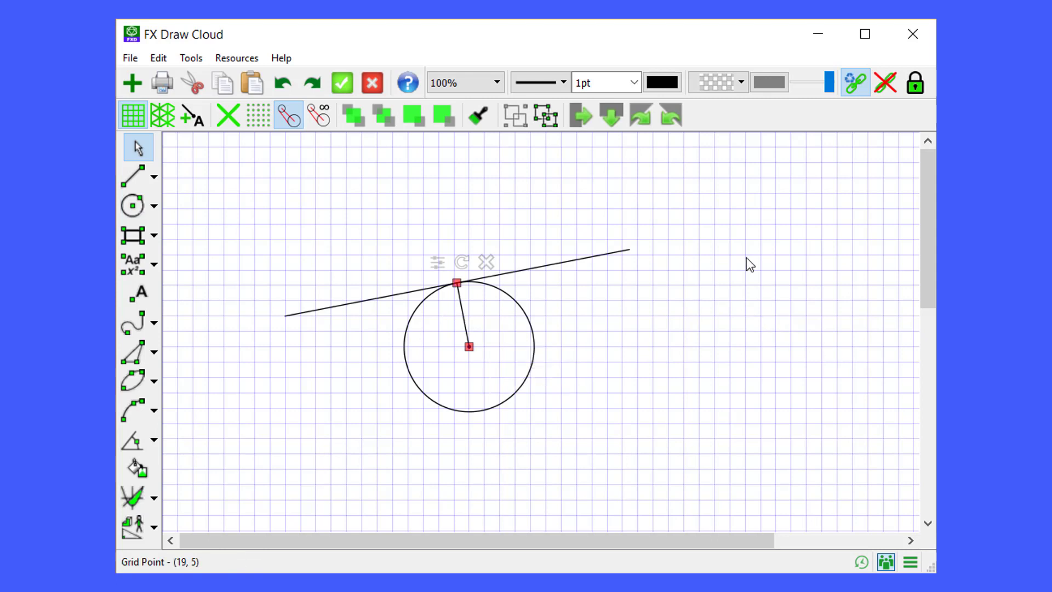
pyautogui.click(568, 81)
pyautogui.click(554, 119)
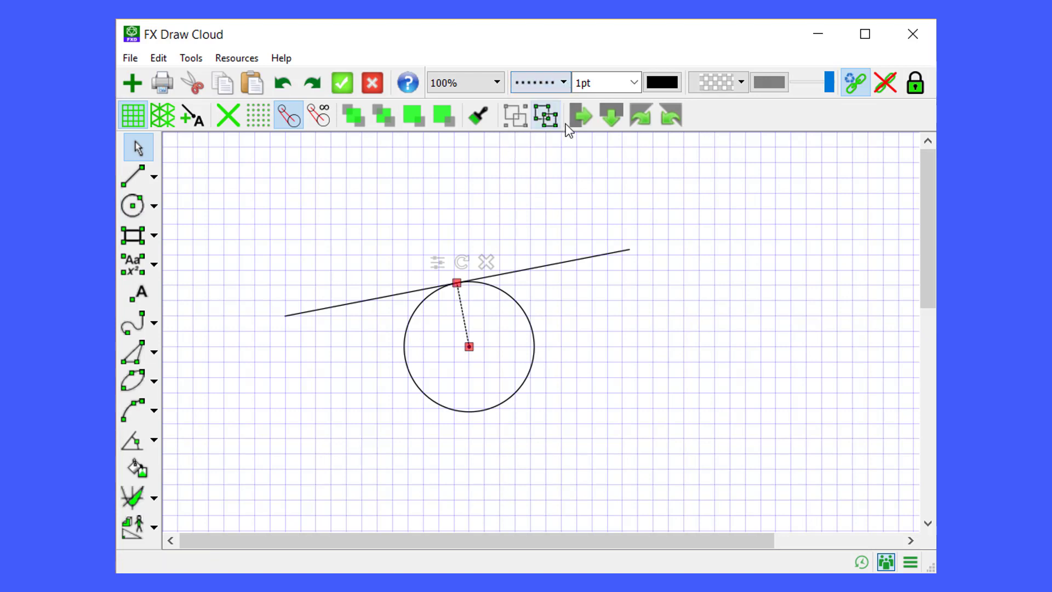
pyautogui.click(670, 293)
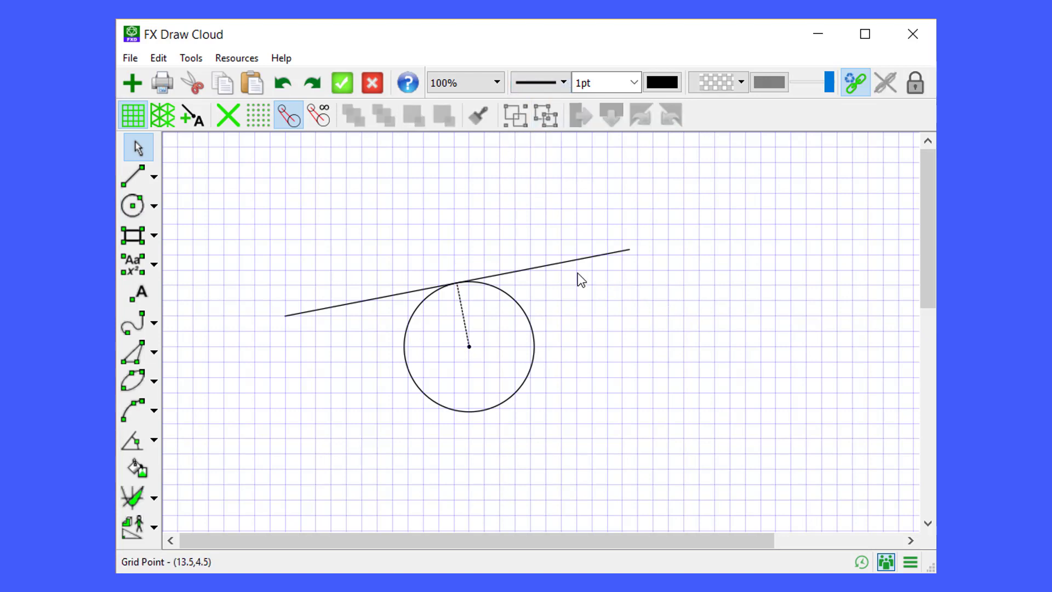
# Step: Set the tangent line's thickness to 2pt and deselect it
pyautogui.click(580, 259)
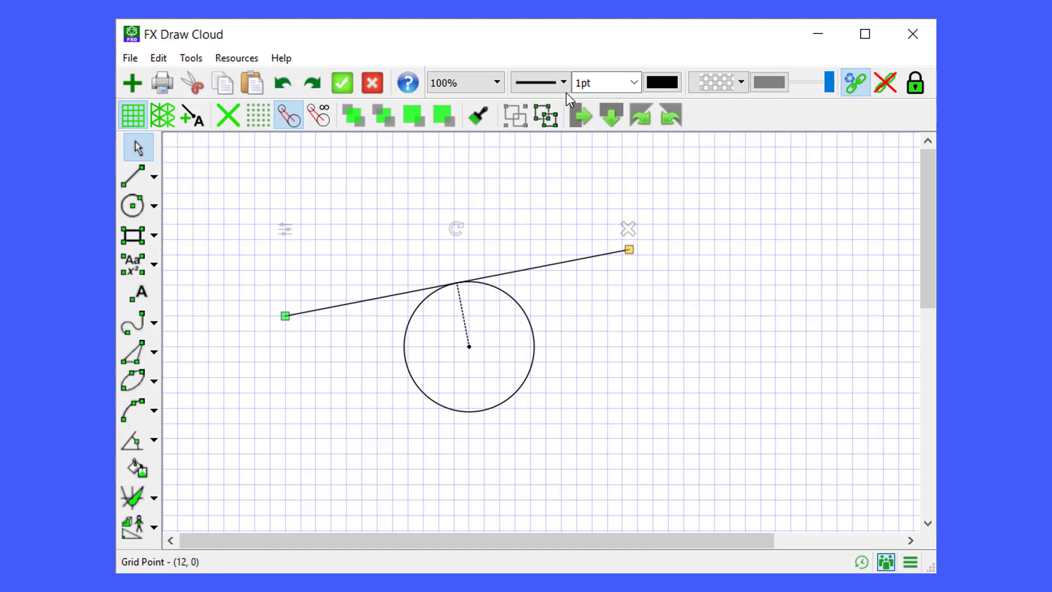
pyautogui.click(633, 83)
pyautogui.click(595, 190)
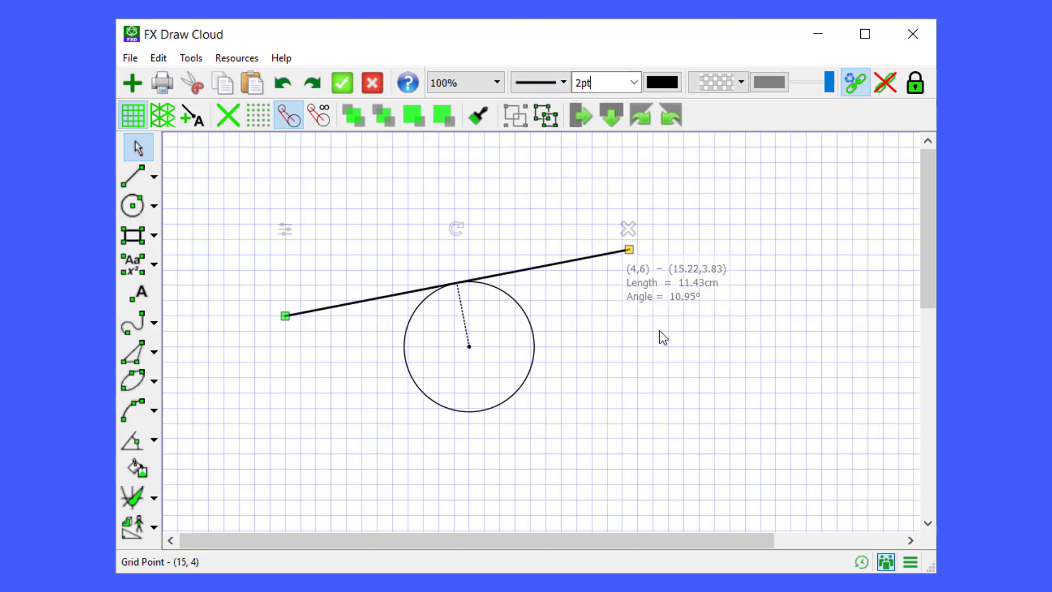
pyautogui.click(675, 350)
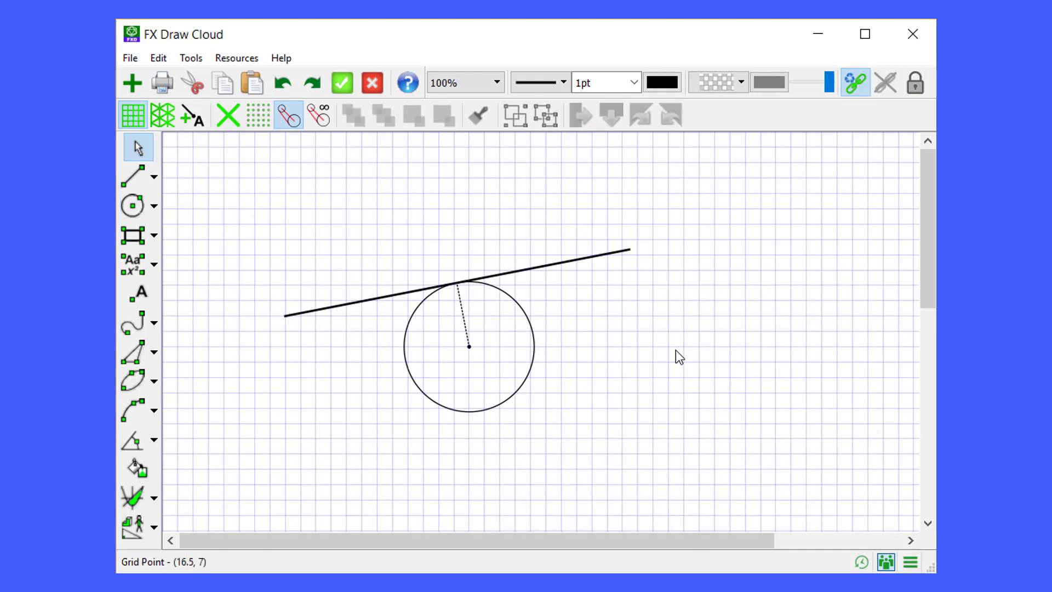
# Step: Select the tangent line by itself, followed by the circle by itself
pyautogui.click(584, 258)
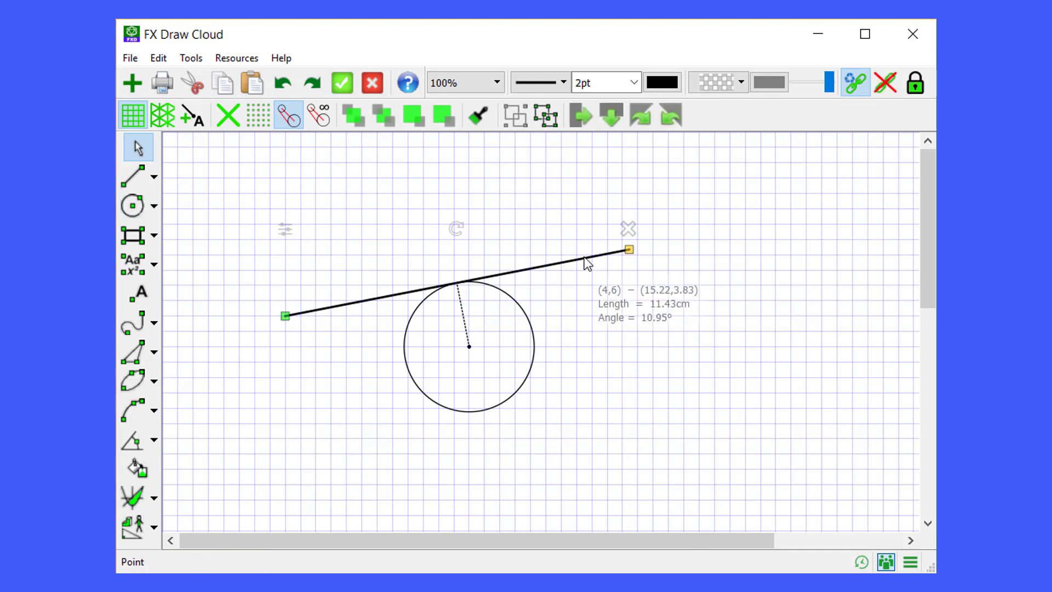
pyautogui.click(515, 394)
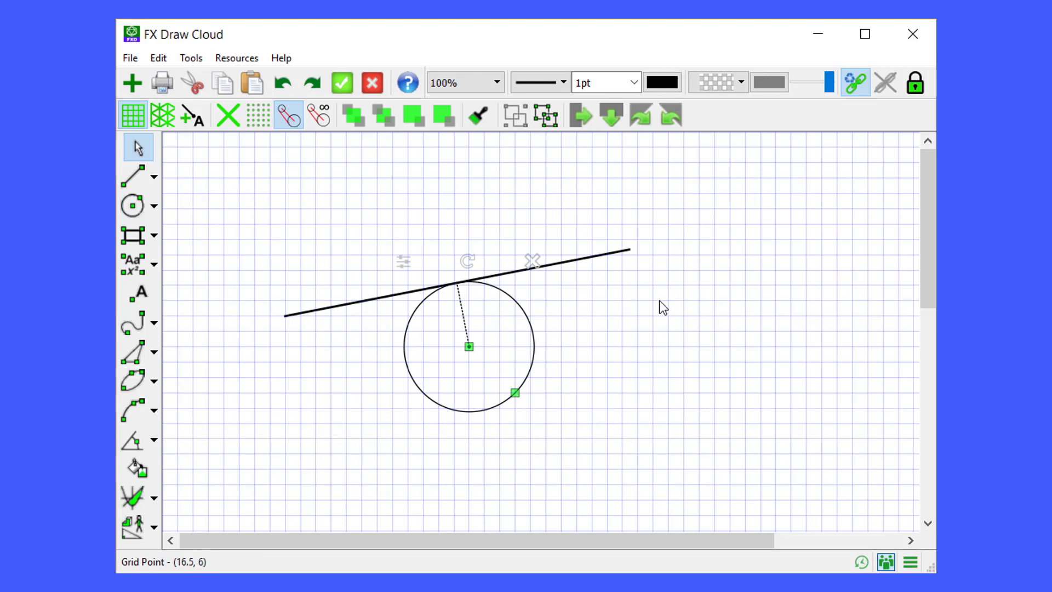
# Step: Select all the objects with a large selection window, and only the tangent and radius lines with a smaller one
pyautogui.moveTo(241, 182); pyautogui.dragTo(710, 458)
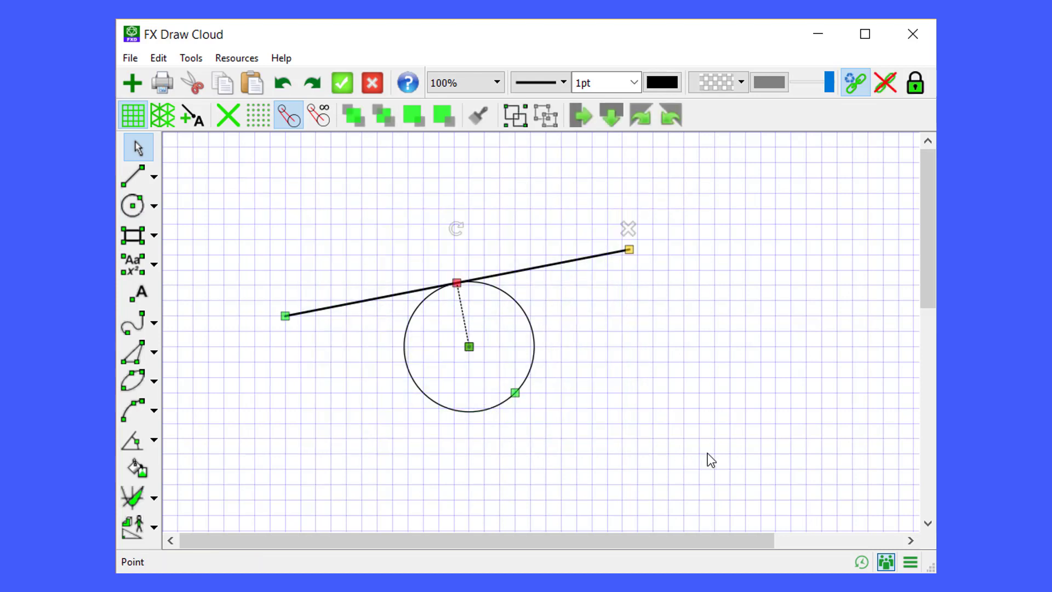
pyautogui.click(252, 198)
pyautogui.moveTo(252, 198); pyautogui.dragTo(677, 364)
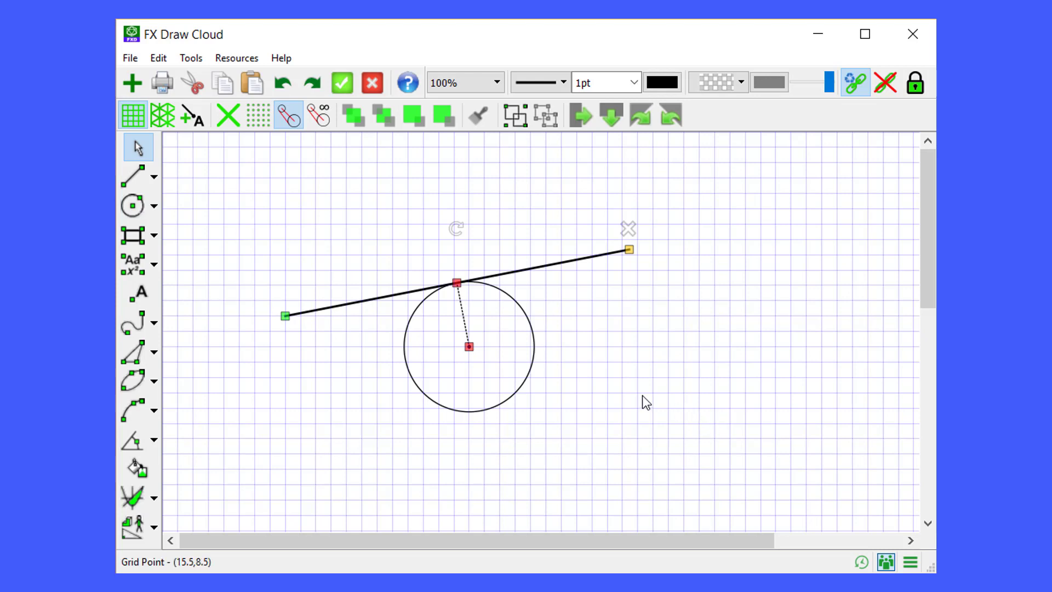
# Step: Add the circle to the current selection and remove the dotted radius line from it
pyautogui.press('ctrl')
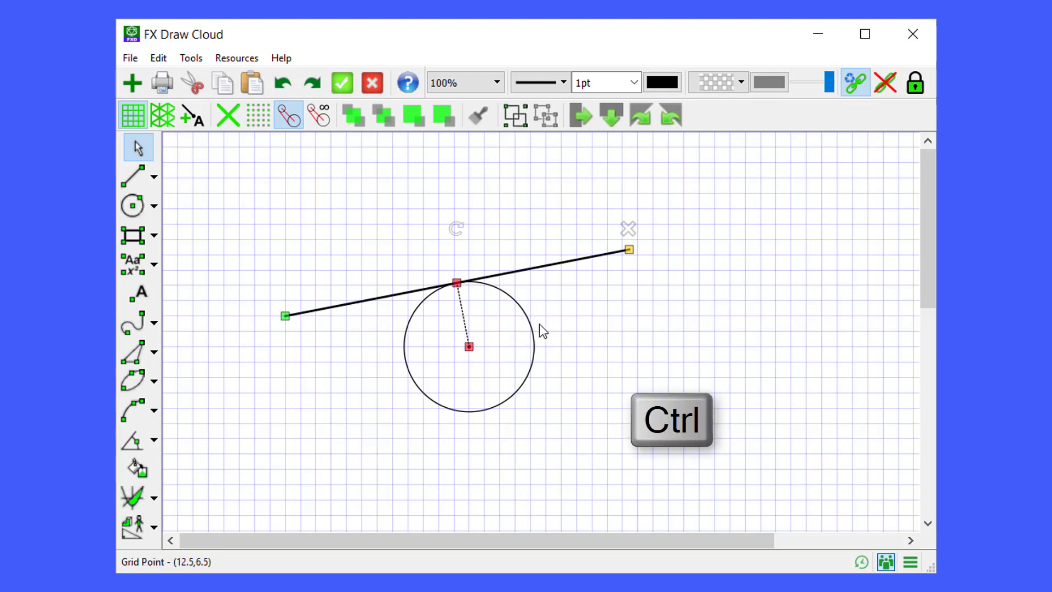
pyautogui.keyDown('ctrl'); pyautogui.click(405, 328); pyautogui.keyUp('ctrl')
pyautogui.keyDown('ctrl'); pyautogui.click(465, 313); pyautogui.keyUp('ctrl')
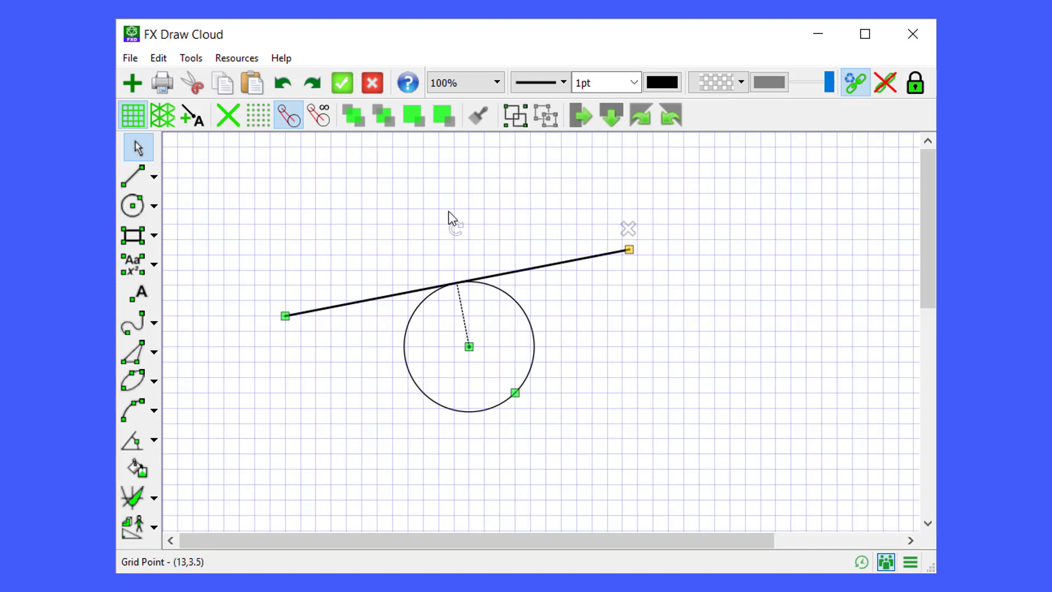
# Step: Clear the current selection and select all the objects in the drawing
pyautogui.click(316, 196)
pyautogui.hotkey('ctrl', 'a')
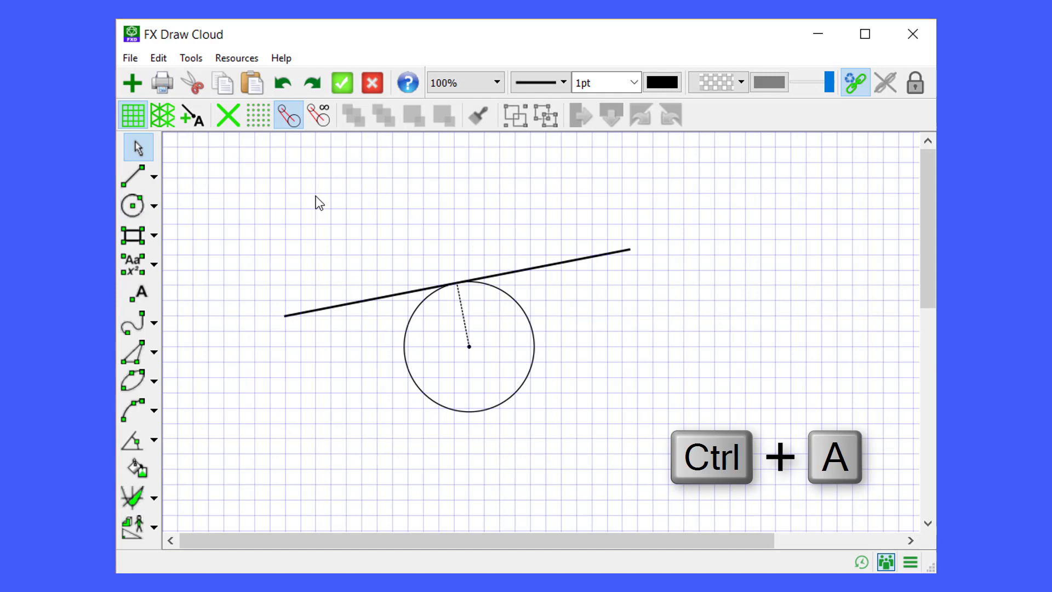
pyautogui.click(160, 62)
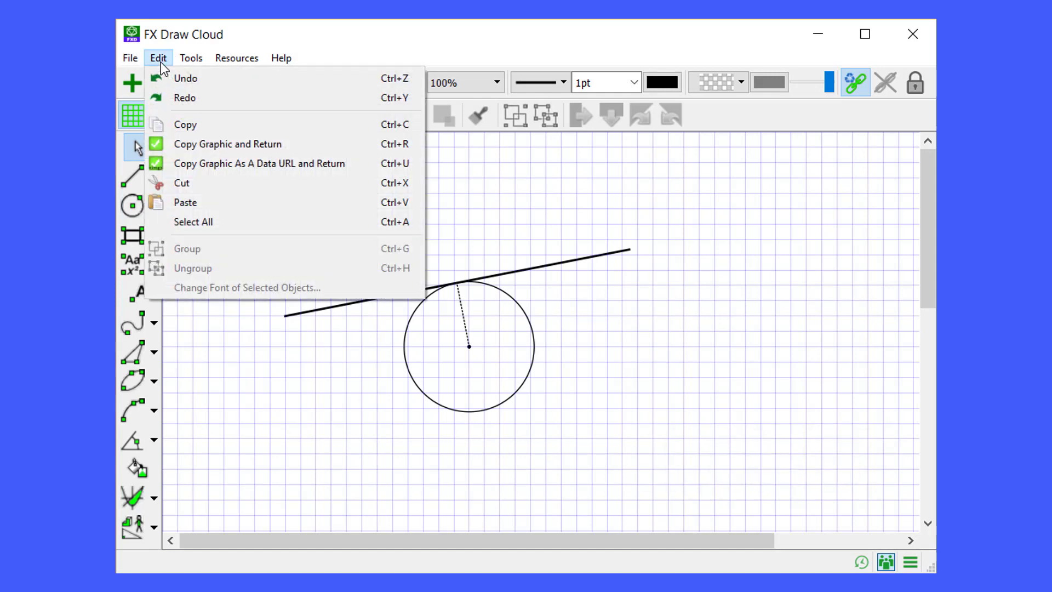
pyautogui.click(200, 224)
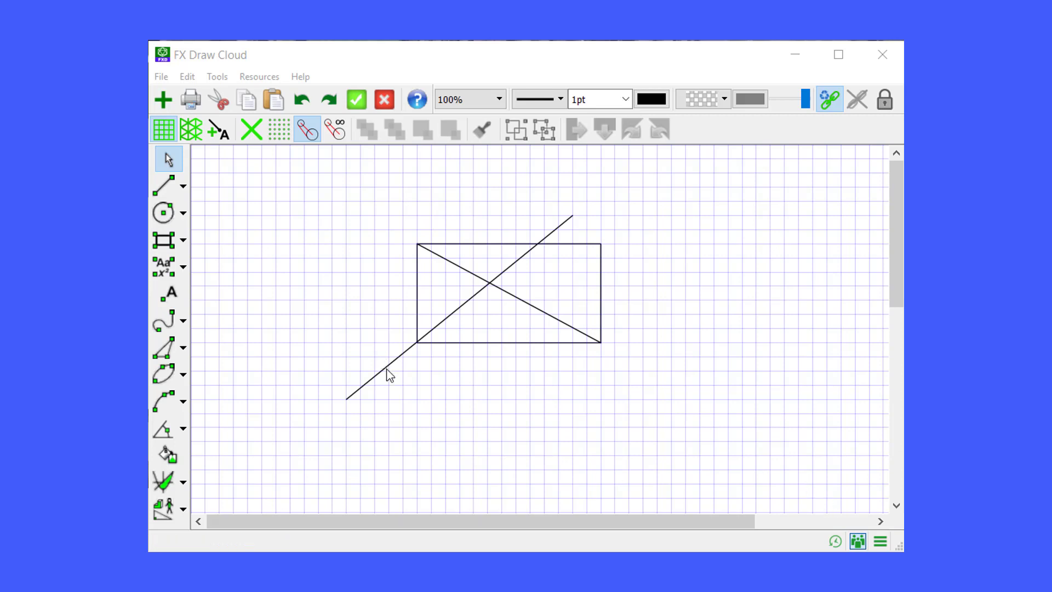
# Step: Add a filled triangular arrowhead to the end of the long diagonal line that extends beyond the rectangle
pyautogui.doubleClick(388, 375)
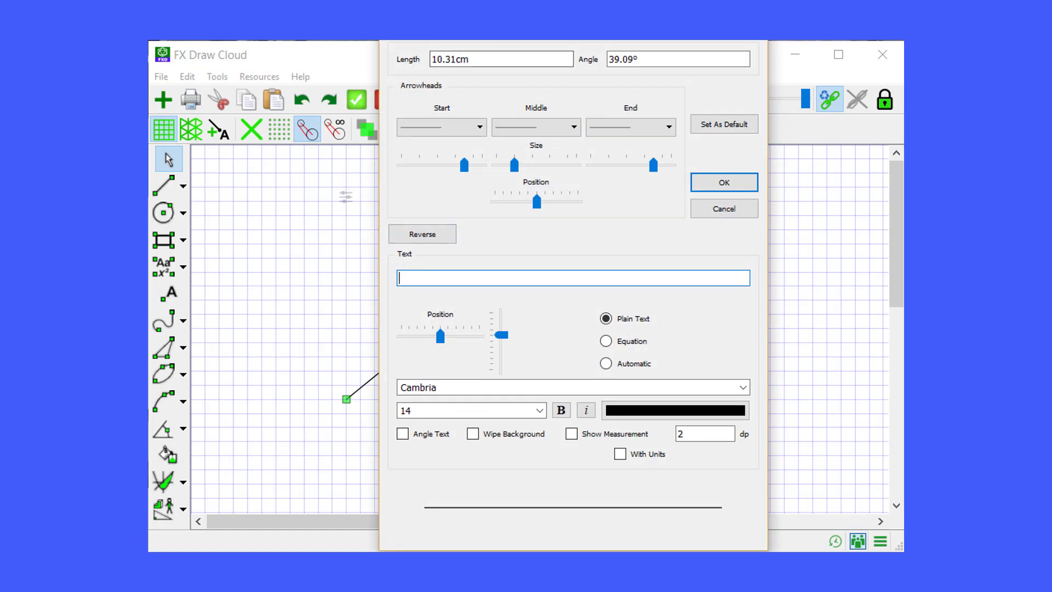
pyautogui.moveTo(539, 23); pyautogui.dragTo(519, 57)
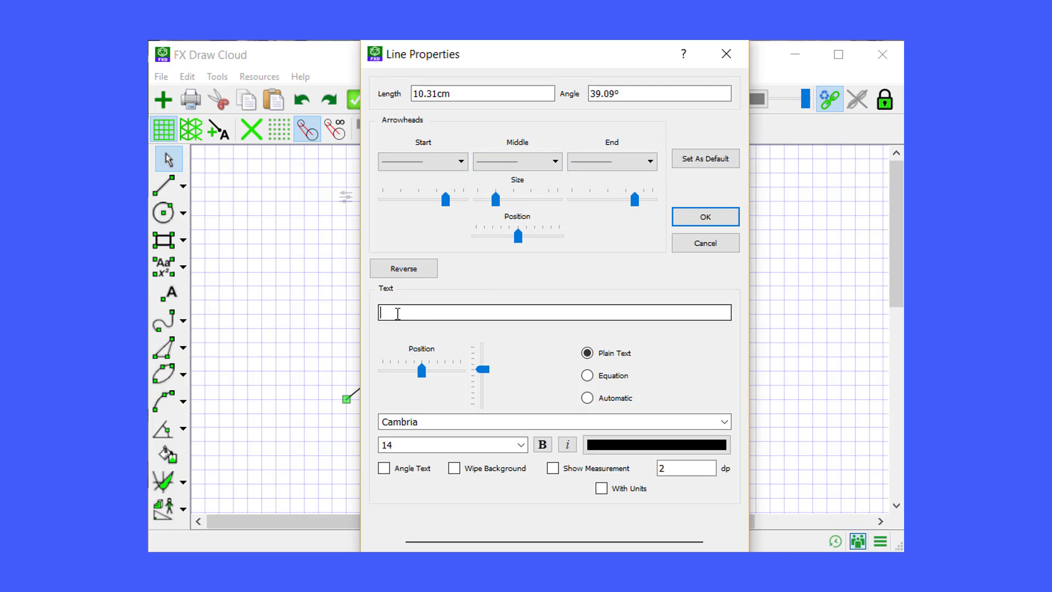
pyautogui.click(647, 165)
pyautogui.click(627, 205)
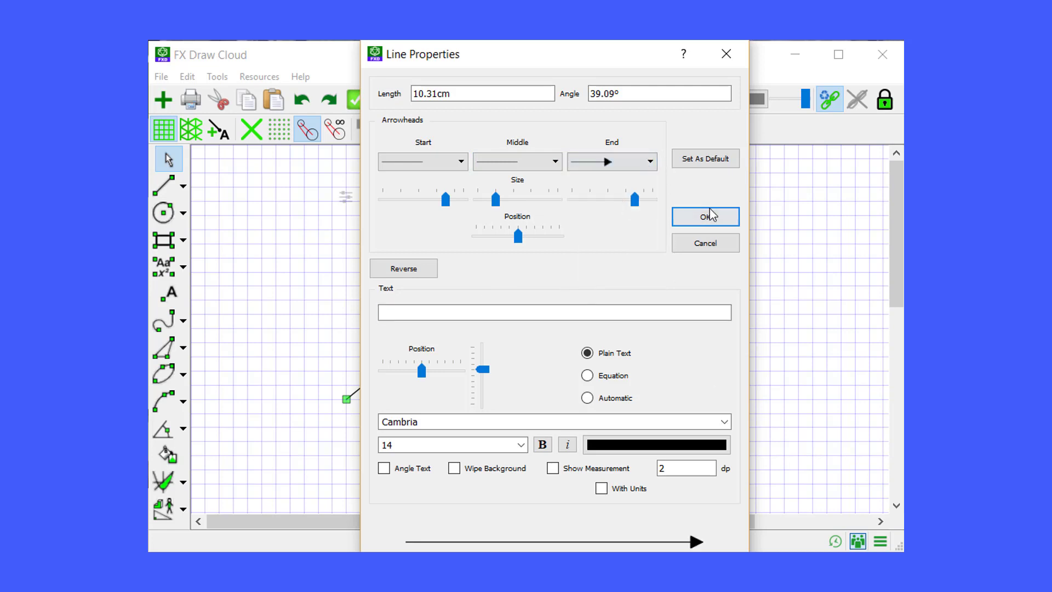
pyautogui.click(709, 217)
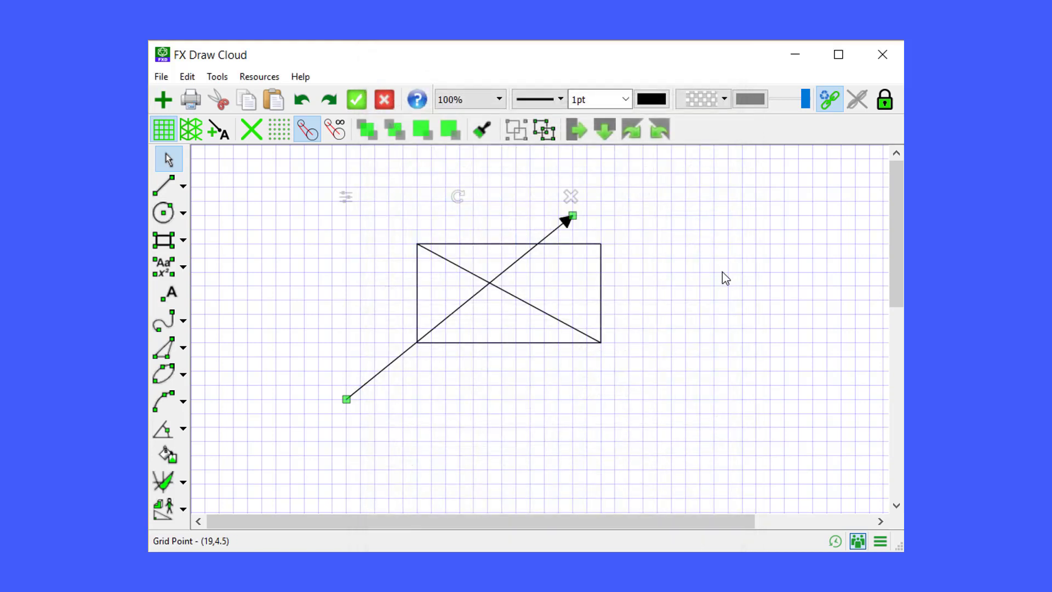
# Step: Show a grid of 4 rows and 4 columns inside the rectangle, and reopen the rectangle's properties
pyautogui.click(504, 343)
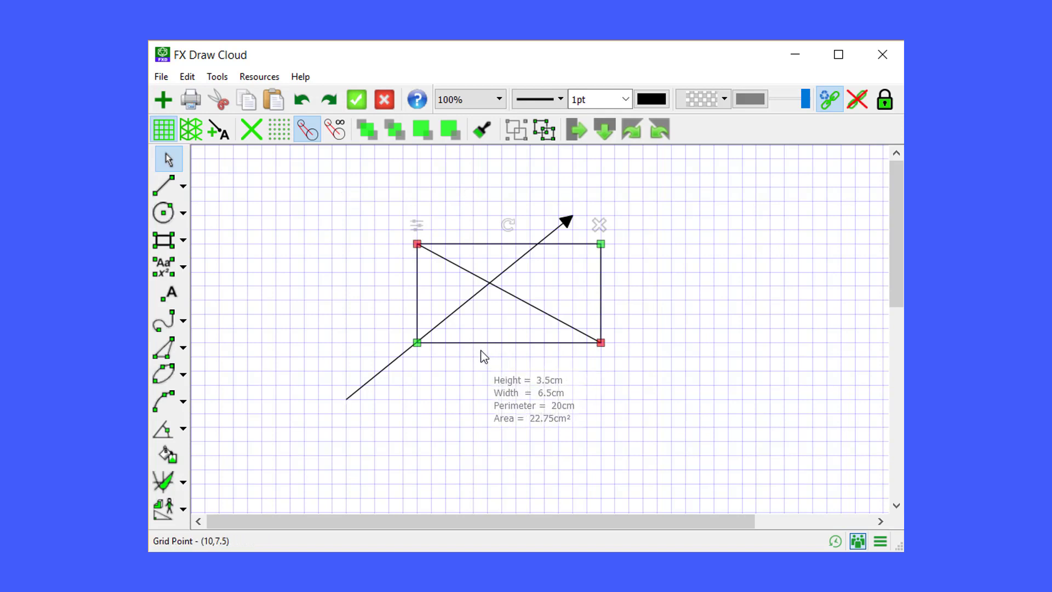
pyautogui.rightClick(488, 344)
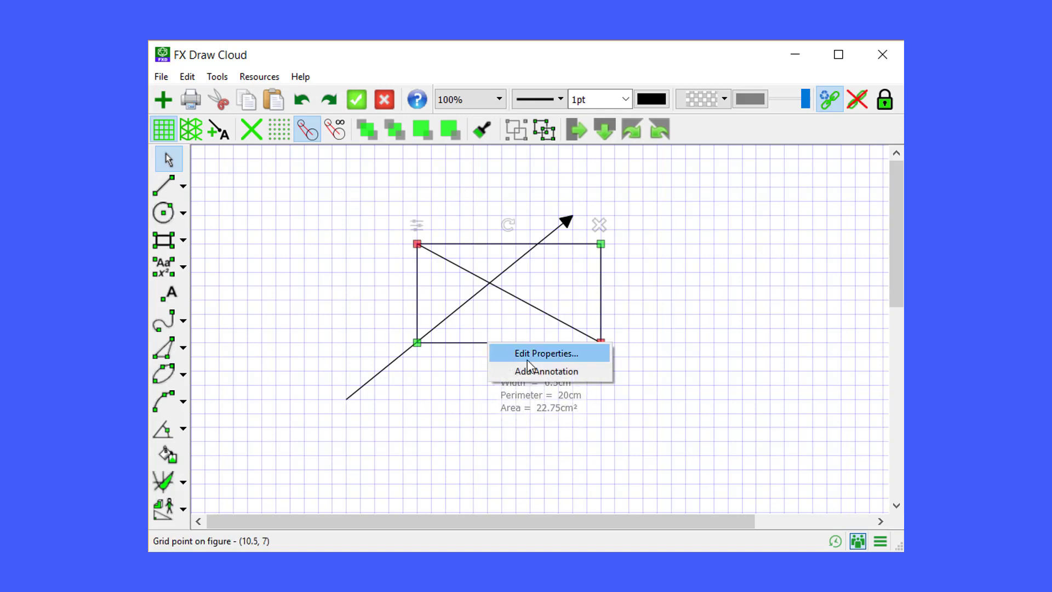
pyautogui.click(532, 356)
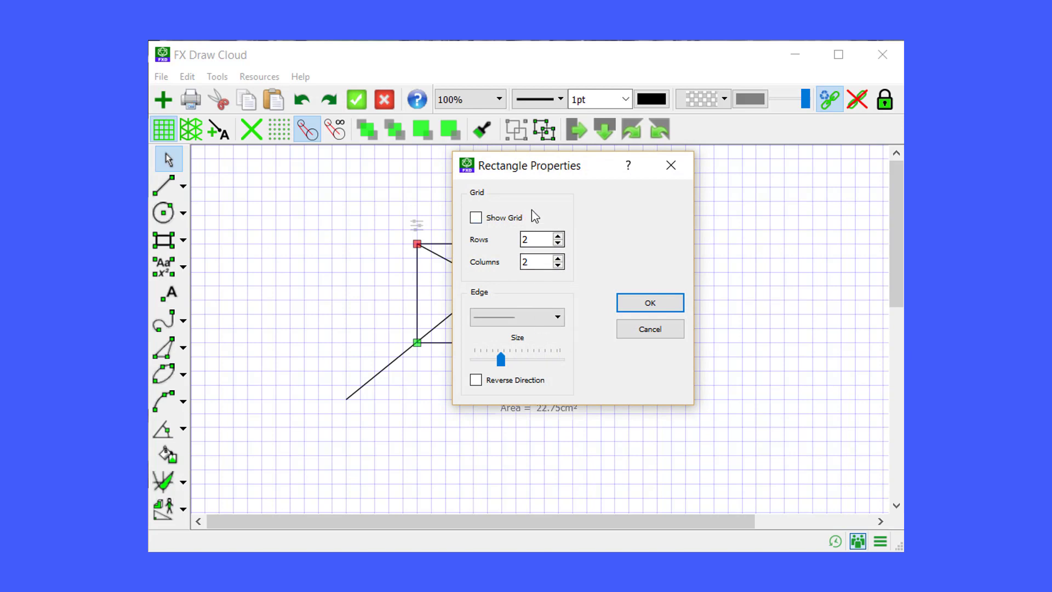
pyautogui.moveTo(563, 172); pyautogui.dragTo(510, 197)
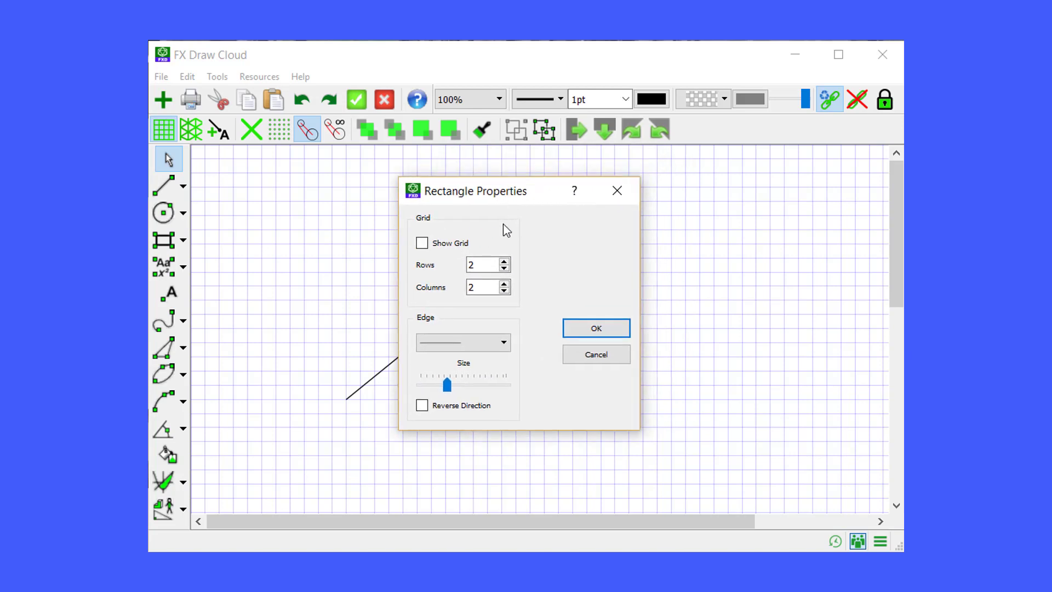
pyautogui.click(422, 242)
pyautogui.click(504, 261)
pyautogui.click(504, 261)
pyautogui.click(503, 283)
pyautogui.click(503, 283)
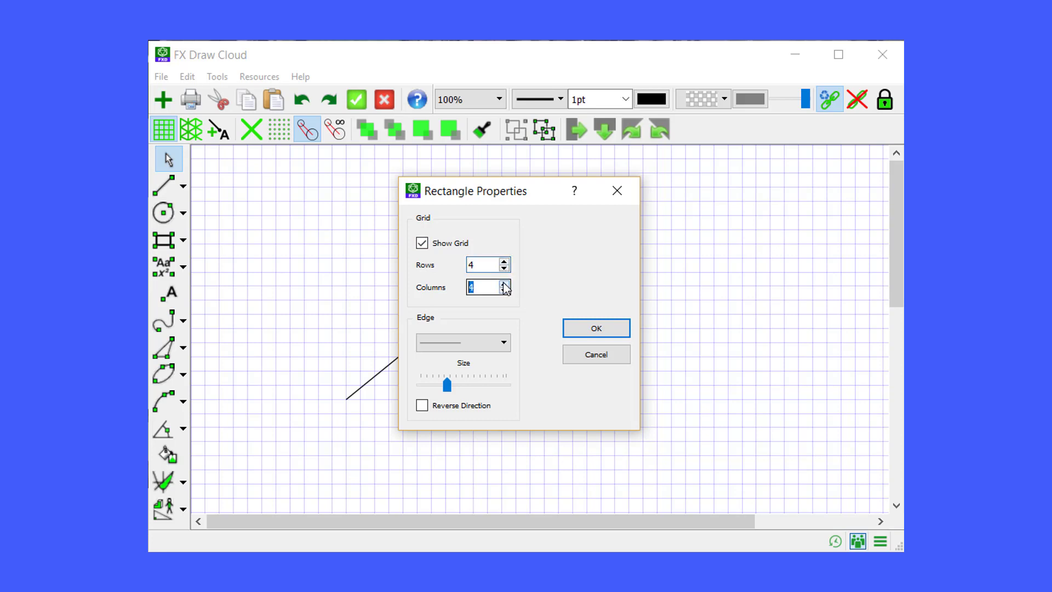
pyautogui.click(600, 328)
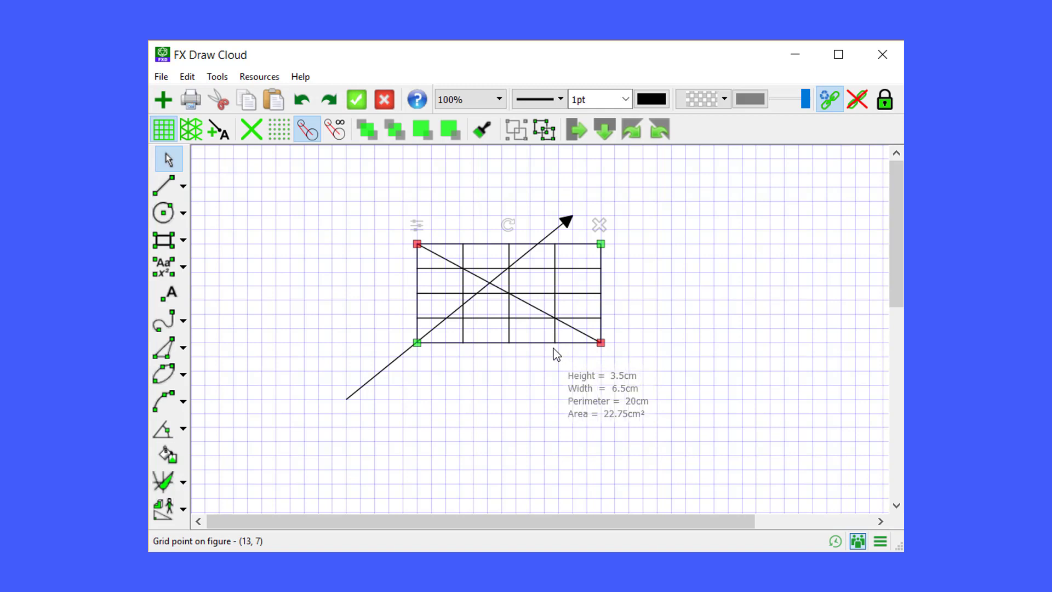
pyautogui.click(417, 225)
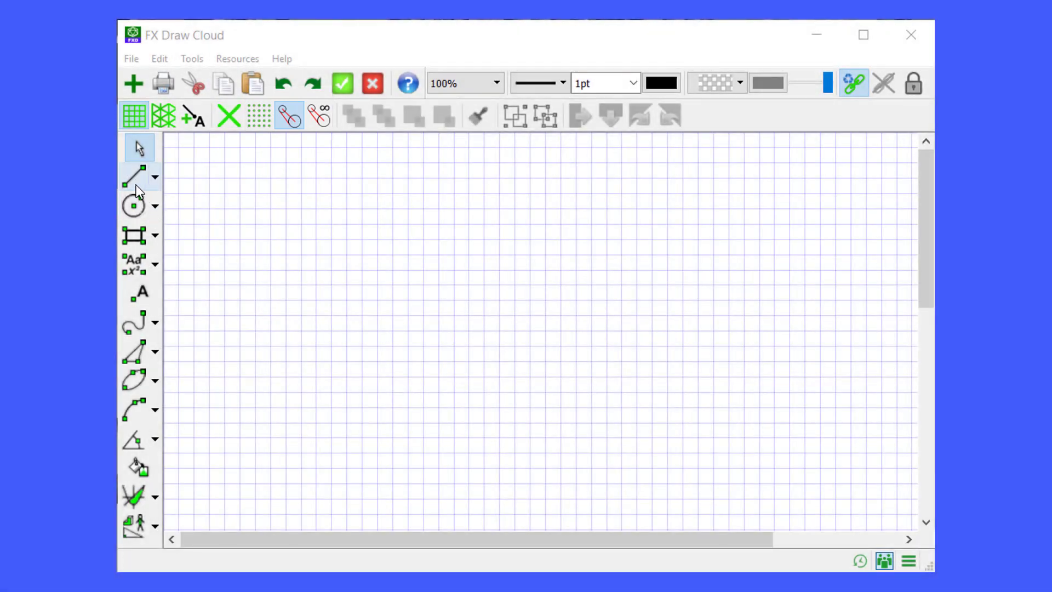
# Step: Draw a diagonal line and a second line perpendicular to it, starting at its midpoint and running down to the right
pyautogui.click(136, 185)
pyautogui.moveTo(340, 381); pyautogui.dragTo(560, 194)
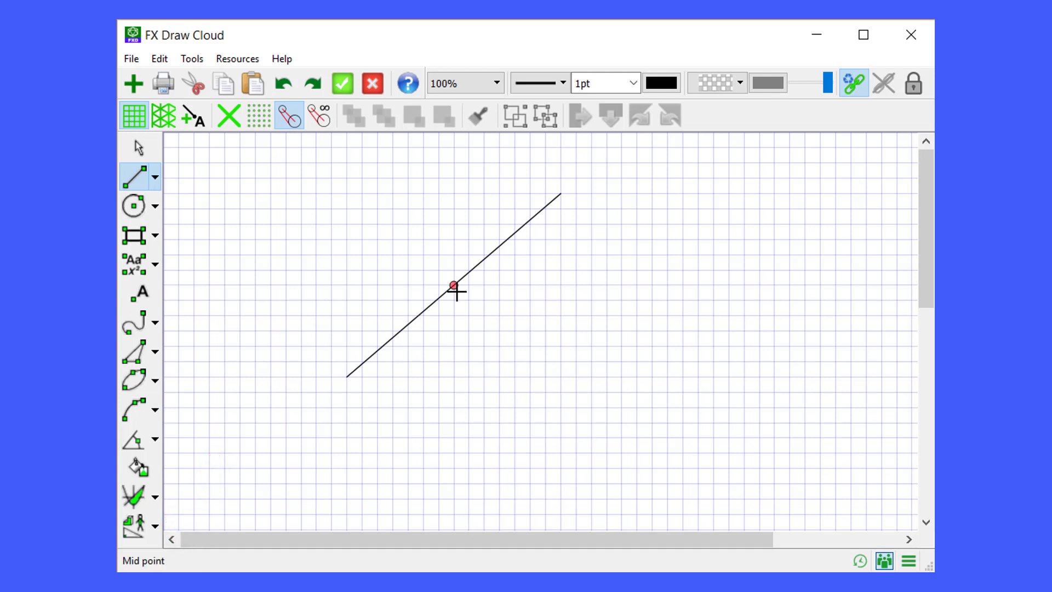
pyautogui.moveTo(457, 291); pyautogui.dragTo(599, 452)
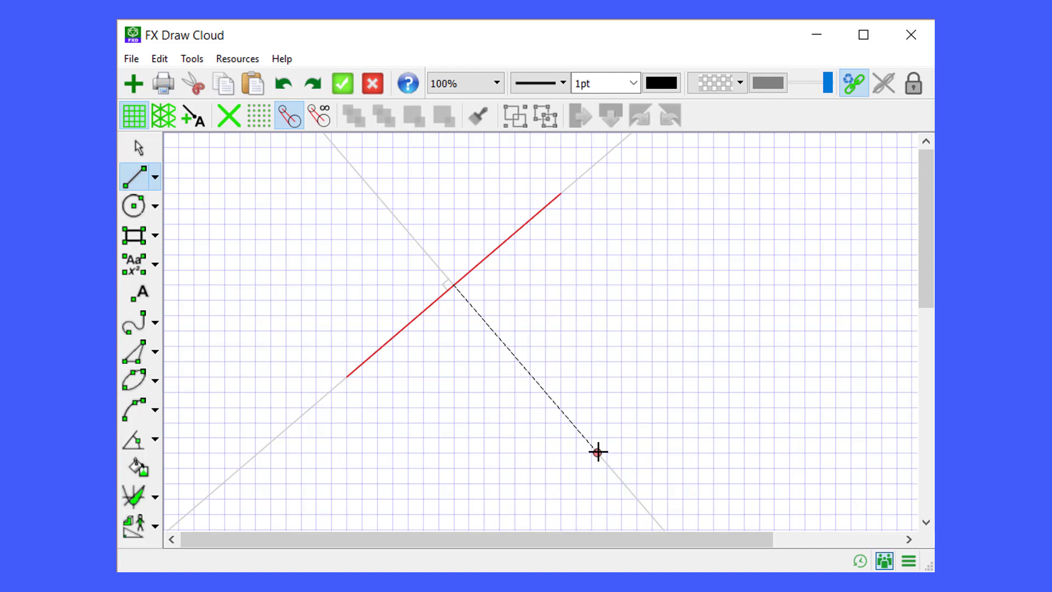
pyautogui.click(598, 451)
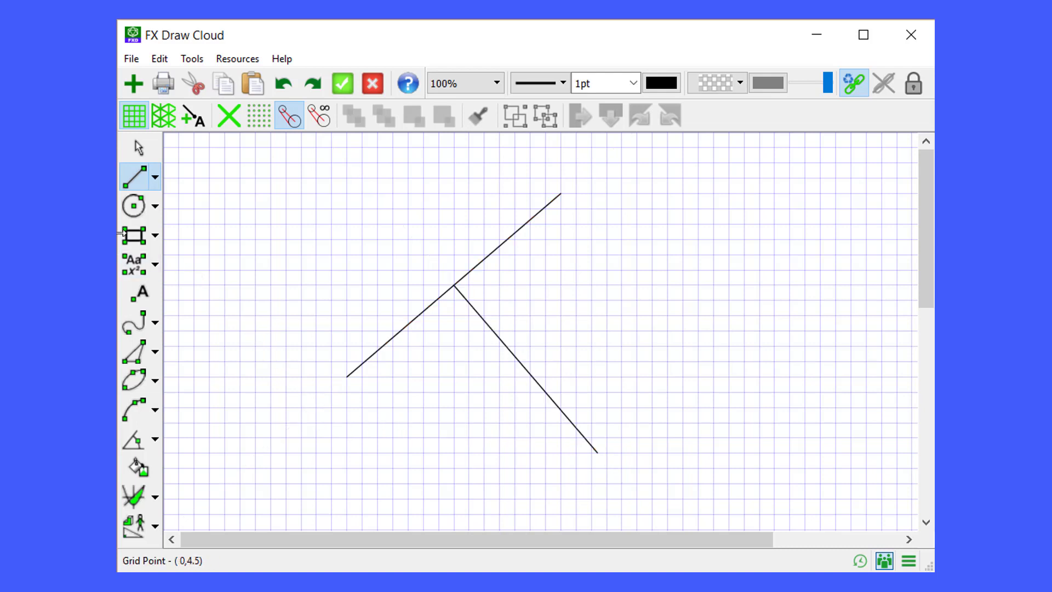
# Step: Draw a slanted line across the lower part of the perpendicular, and another line parallel to it just below
pyautogui.click(455, 453)
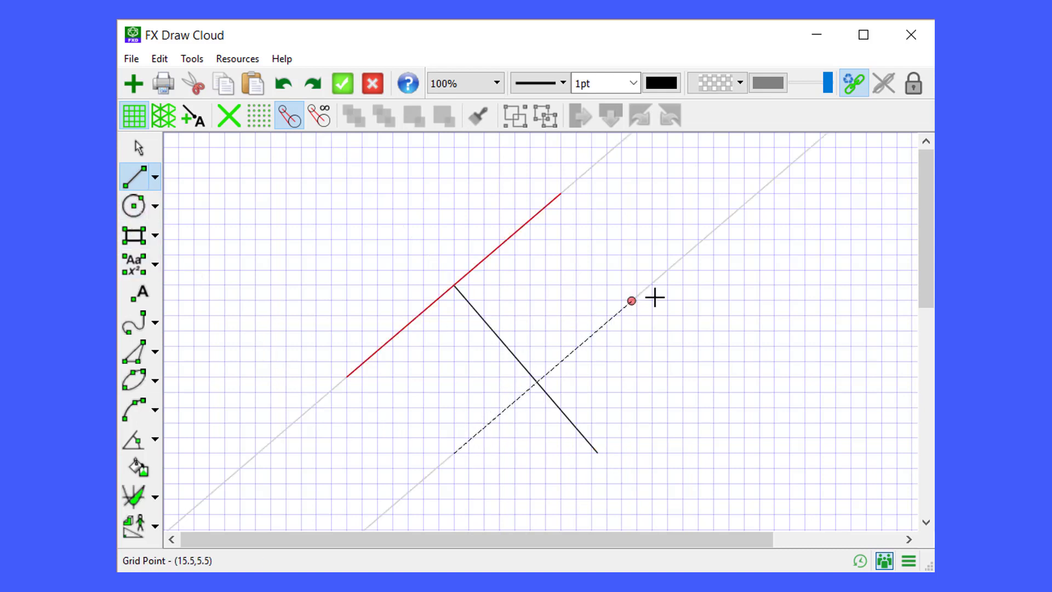
pyautogui.click(744, 315)
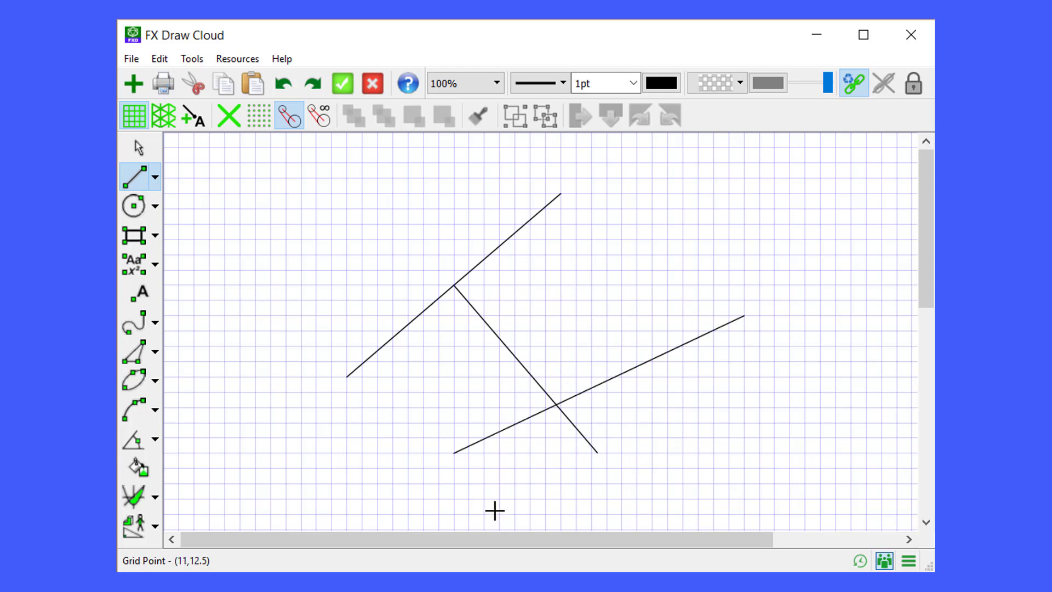
pyautogui.click(495, 510)
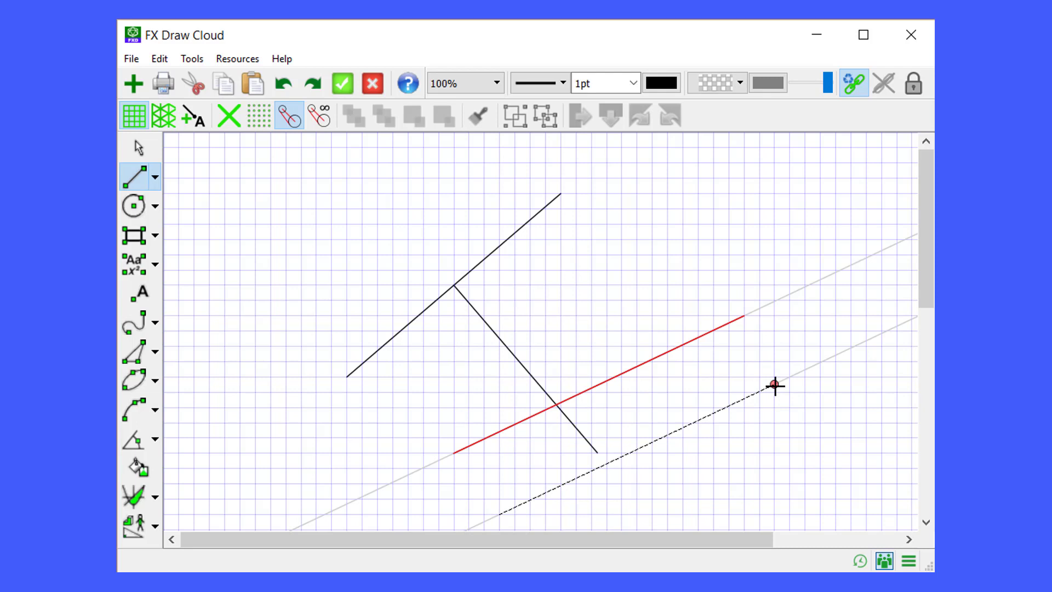
pyautogui.click(775, 385)
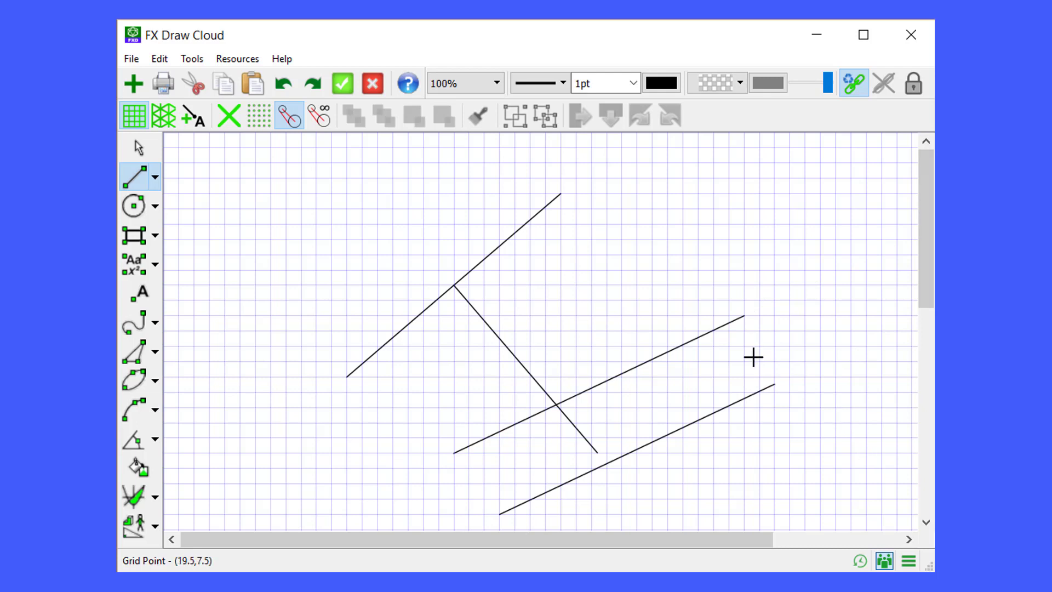
# Step: Delete all the lines from the drawing and draw a circle on the cleared page
pyautogui.hotkey('ctrl', 'a')
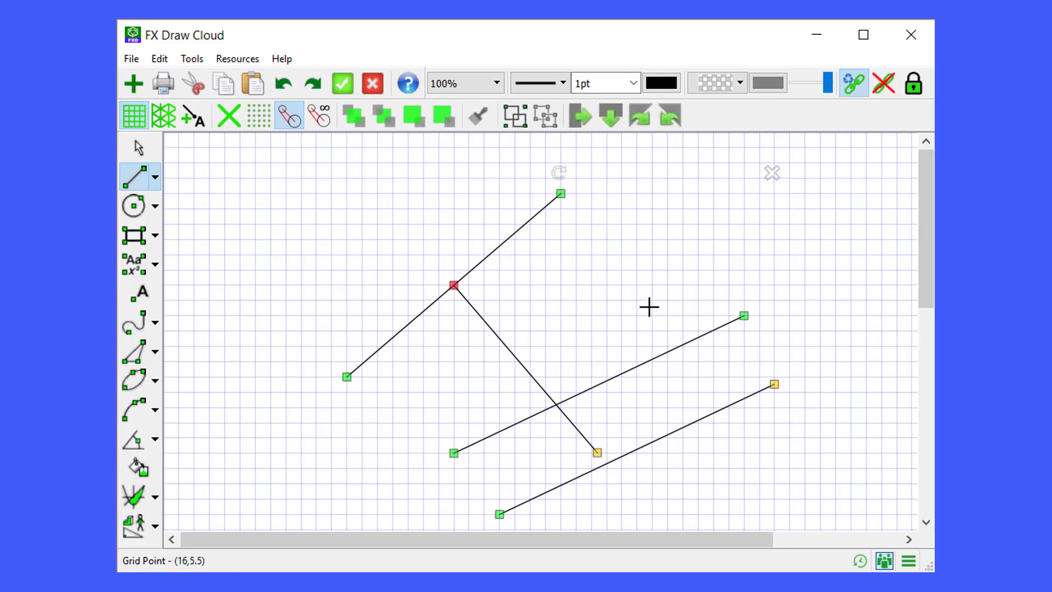
pyautogui.press('Delete')
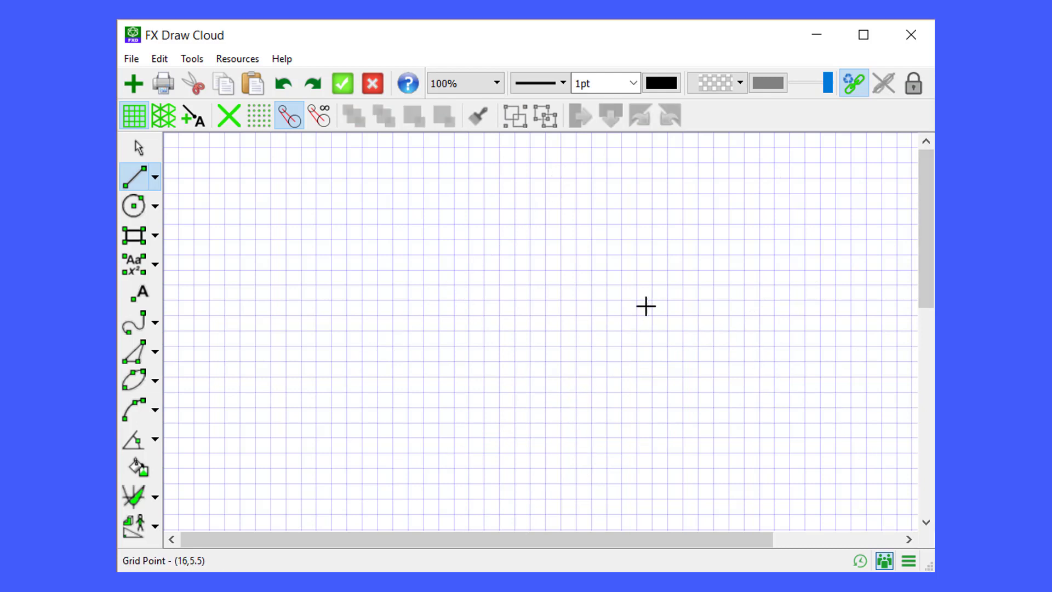
pyautogui.click(137, 213)
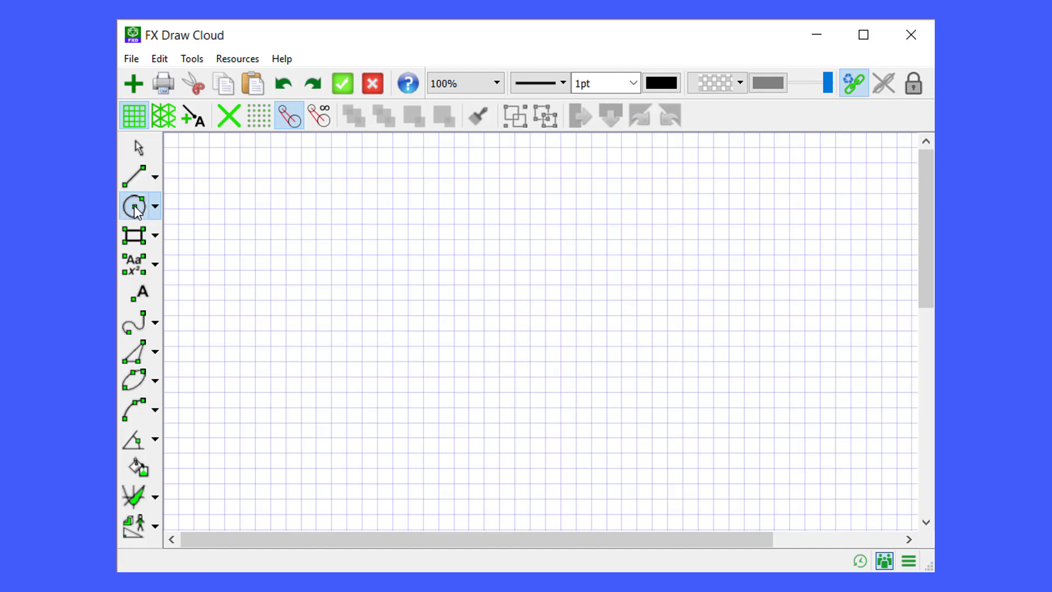
pyautogui.click(392, 300)
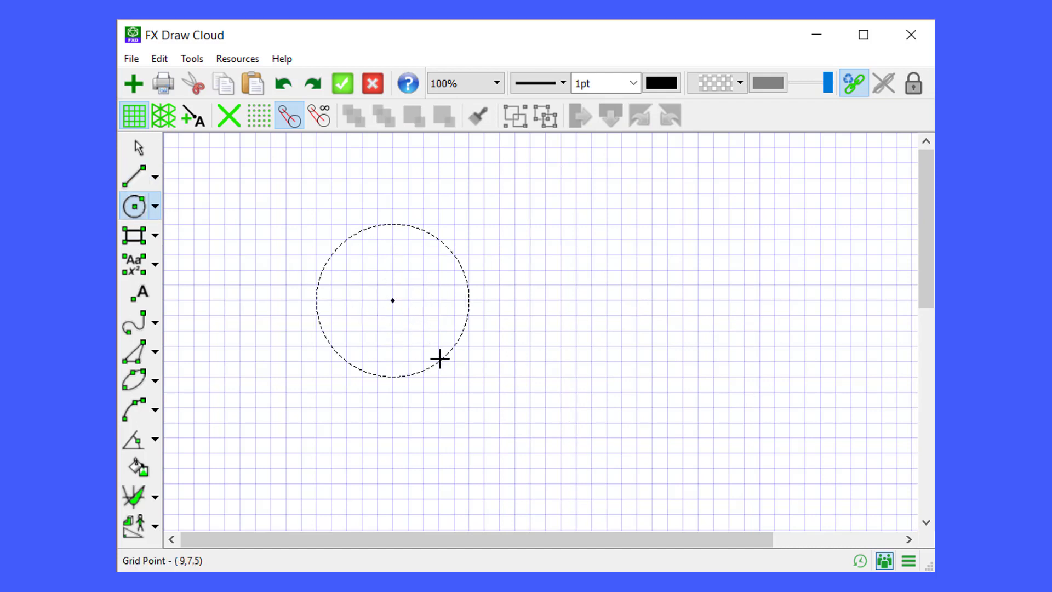
pyautogui.click(439, 359)
# Step: Draw a long line tangent to the circle, starting near its top and rising to the right
pyautogui.click(134, 174)
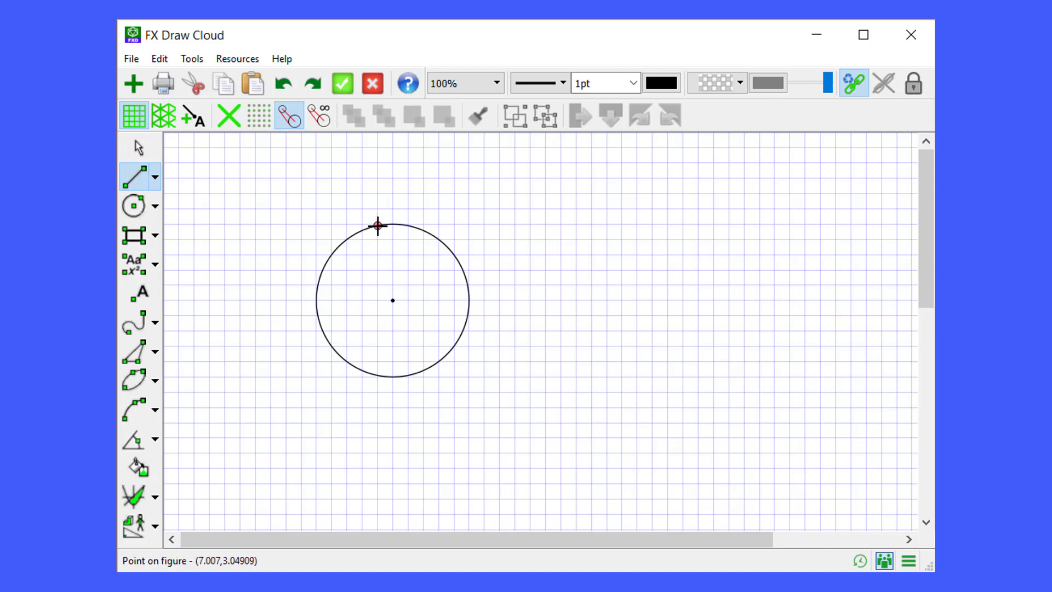
pyautogui.click(378, 226)
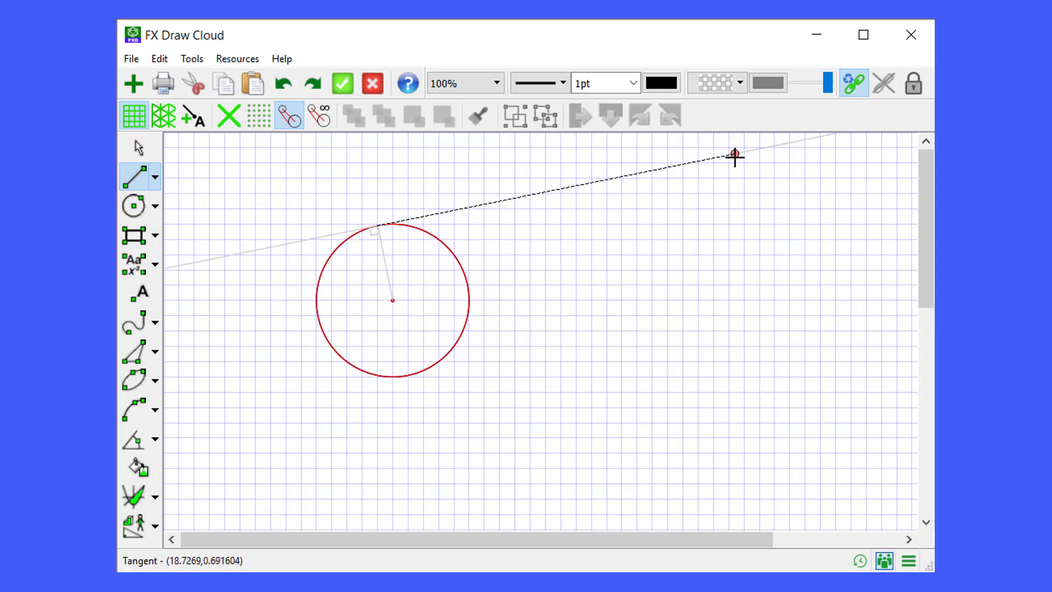
pyautogui.click(735, 155)
pyautogui.press('Escape')
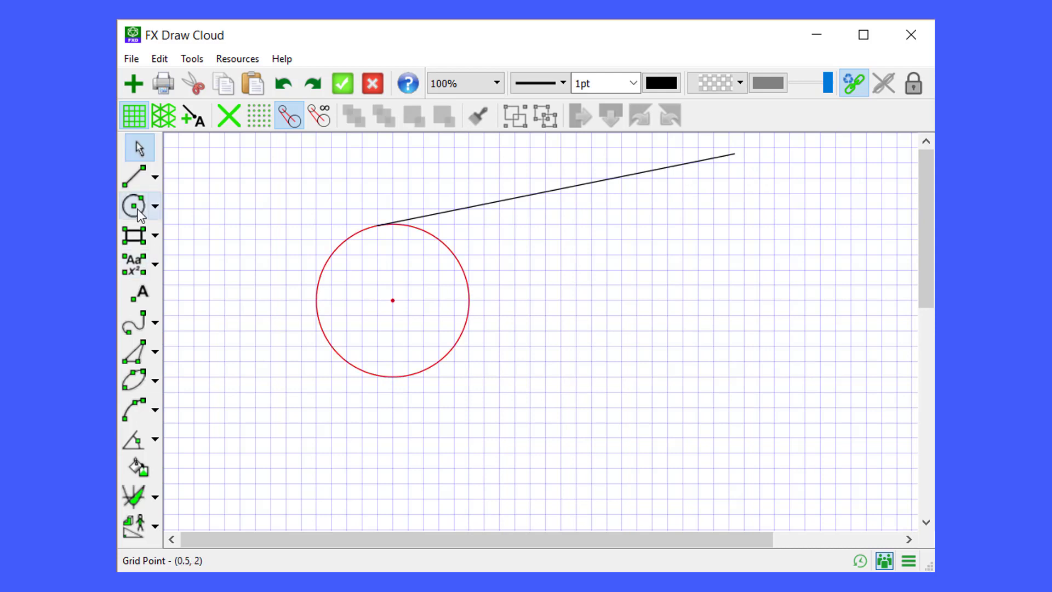
# Step: Draw a second, smaller circle to the lower right of the first one
pyautogui.click(139, 211)
pyautogui.click(592, 346)
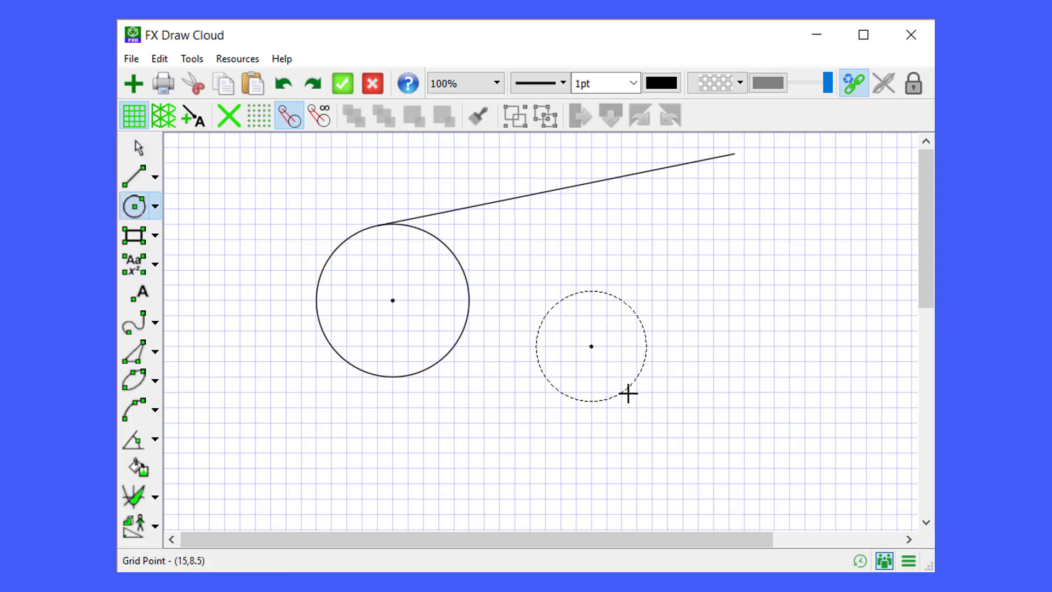
pyautogui.click(629, 394)
# Step: Draw a line tangent to both circles along their undersides, and a crossing tangent from the large circle's lower right to the small circle's upper left
pyautogui.click(135, 176)
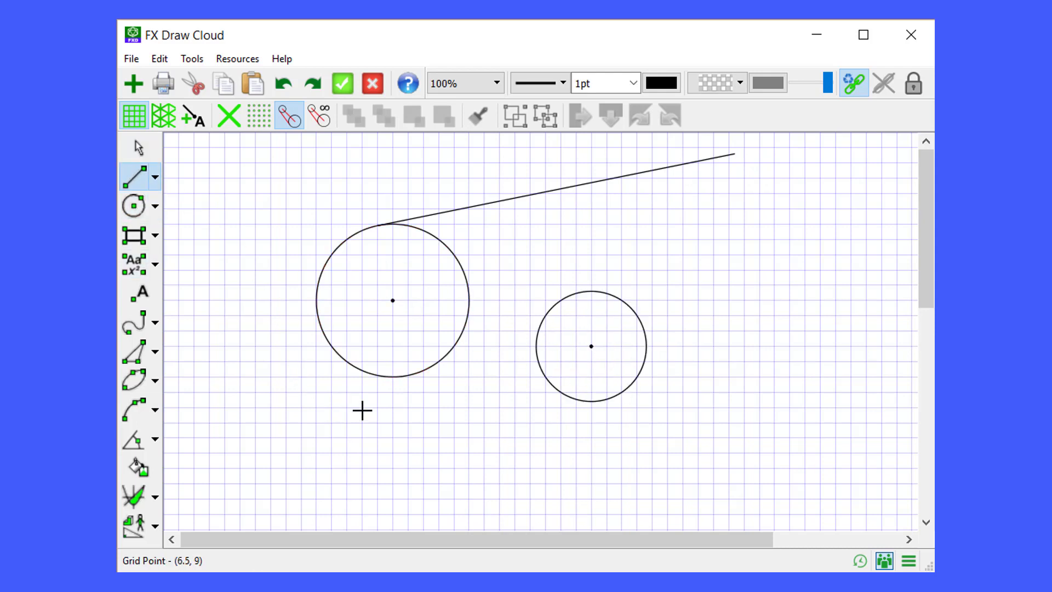
pyautogui.click(383, 384)
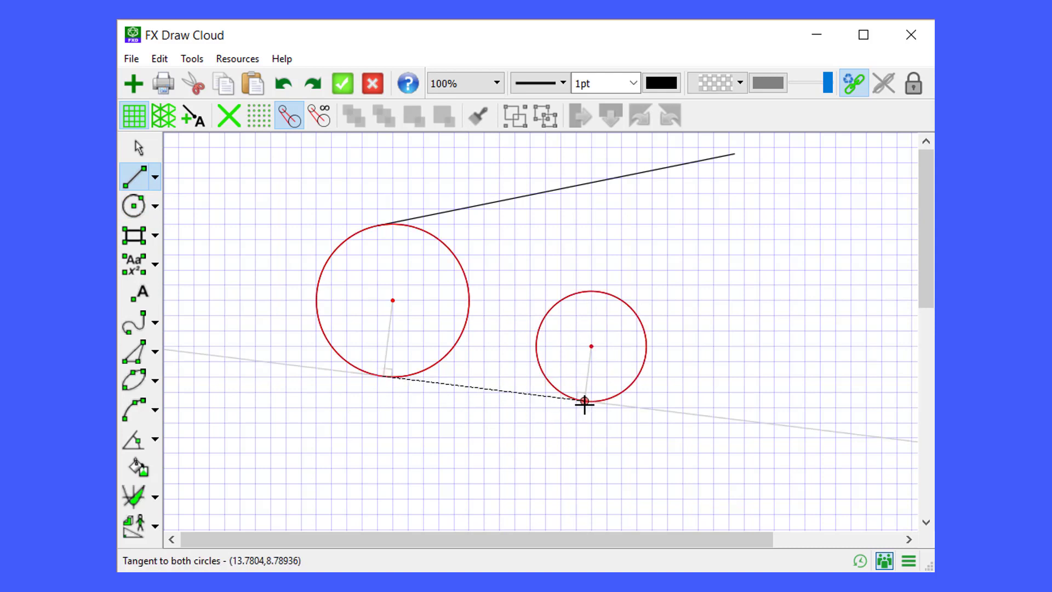
pyautogui.click(585, 402)
pyautogui.click(427, 369)
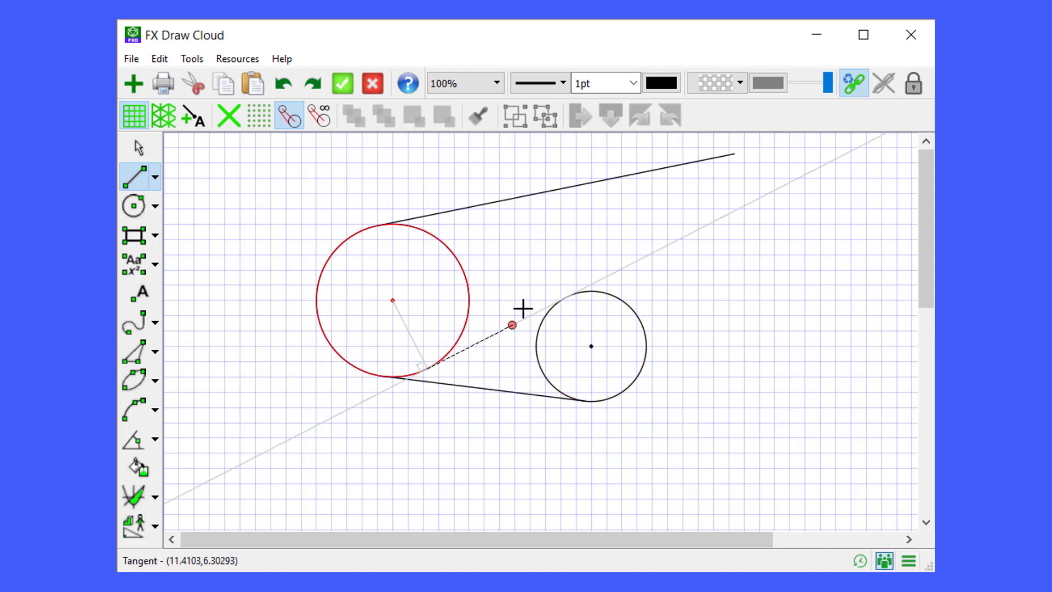
pyautogui.click(564, 301)
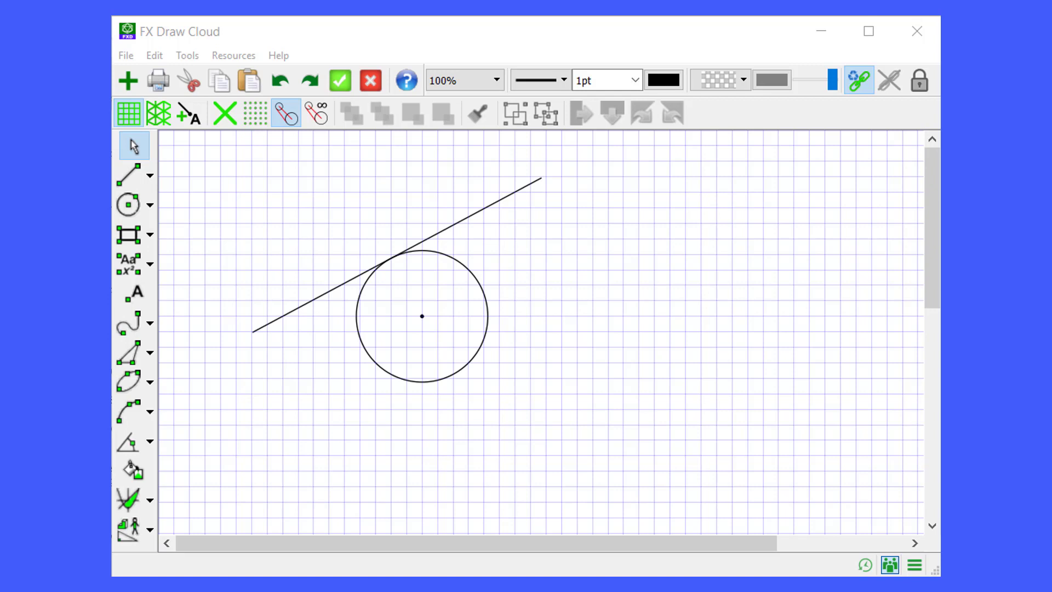
# Step: Move the circle that touches the tangent line to centre (8, 6.5), and resize it by its circumference point
pyautogui.click(485, 344)
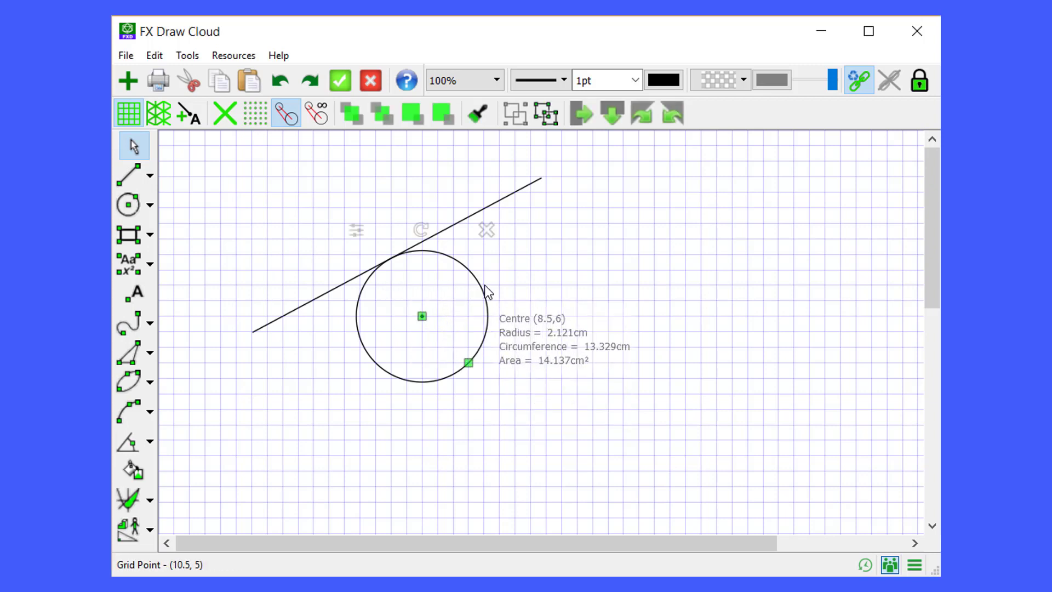
pyautogui.moveTo(482, 291); pyautogui.dragTo(471, 312)
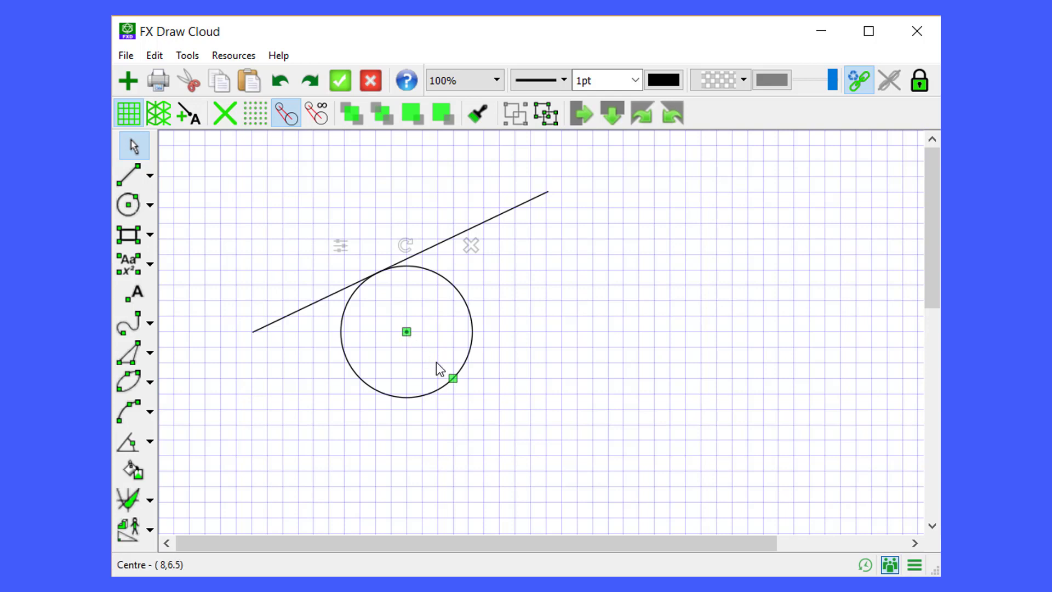
pyautogui.moveTo(456, 385)
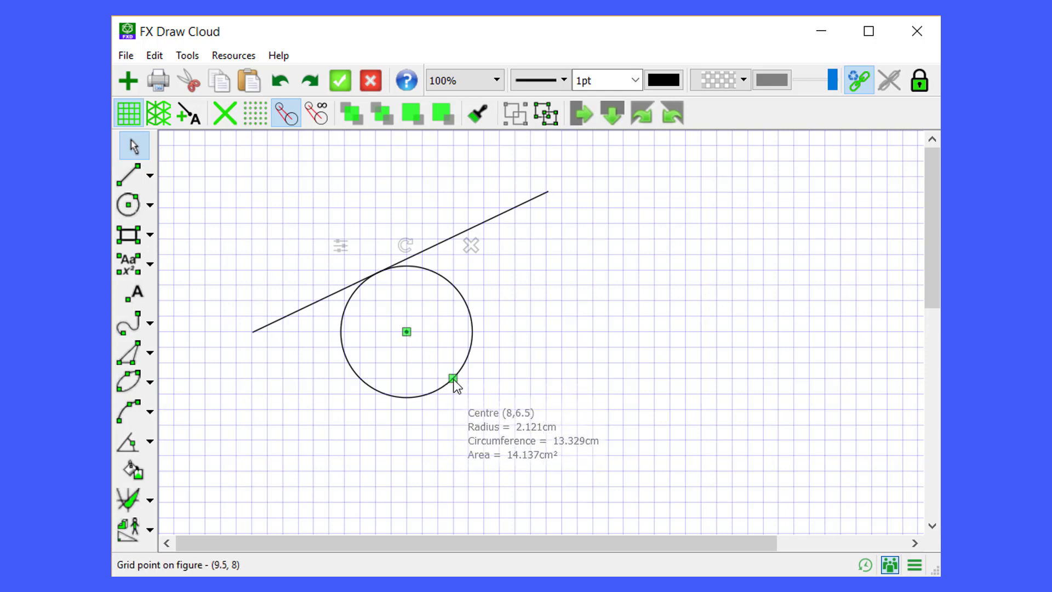
pyautogui.moveTo(454, 378); pyautogui.dragTo(492, 338)
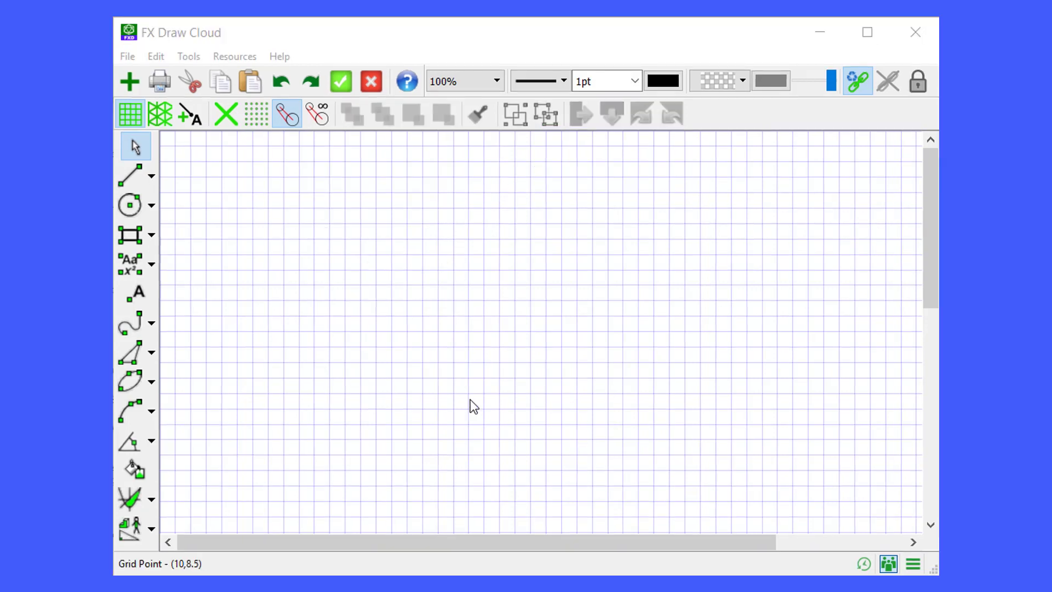
# Step: Draw a square about 7 cm by 7 cm on the empty page and rotate it with its rotation handle
pyautogui.click(130, 235)
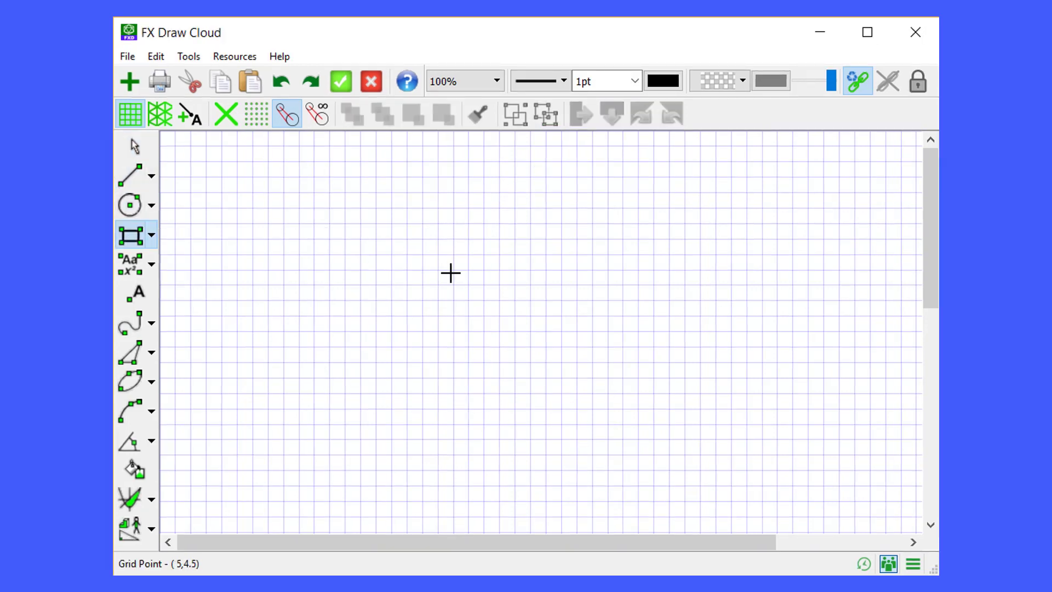
pyautogui.moveTo(316, 207); pyautogui.dragTo(529, 434)
pyautogui.press('Escape')
pyautogui.click(474, 428)
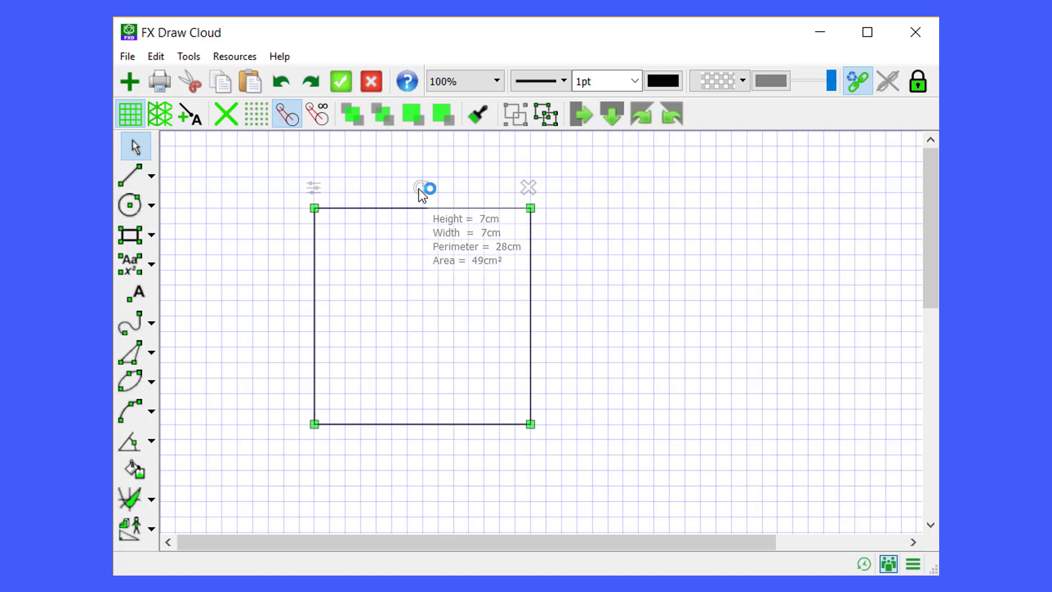
pyautogui.moveTo(419, 189)
pyautogui.mouseDown()
pyautogui.moveTo(467, 201)
pyautogui.moveTo(505, 289)
pyautogui.moveTo(484, 361)
pyautogui.moveTo(394, 367)
pyautogui.moveTo(366, 313)
pyautogui.moveTo(383, 273)
pyautogui.moveTo(409, 249)
pyautogui.moveTo(419, 190)
pyautogui.mouseUp()
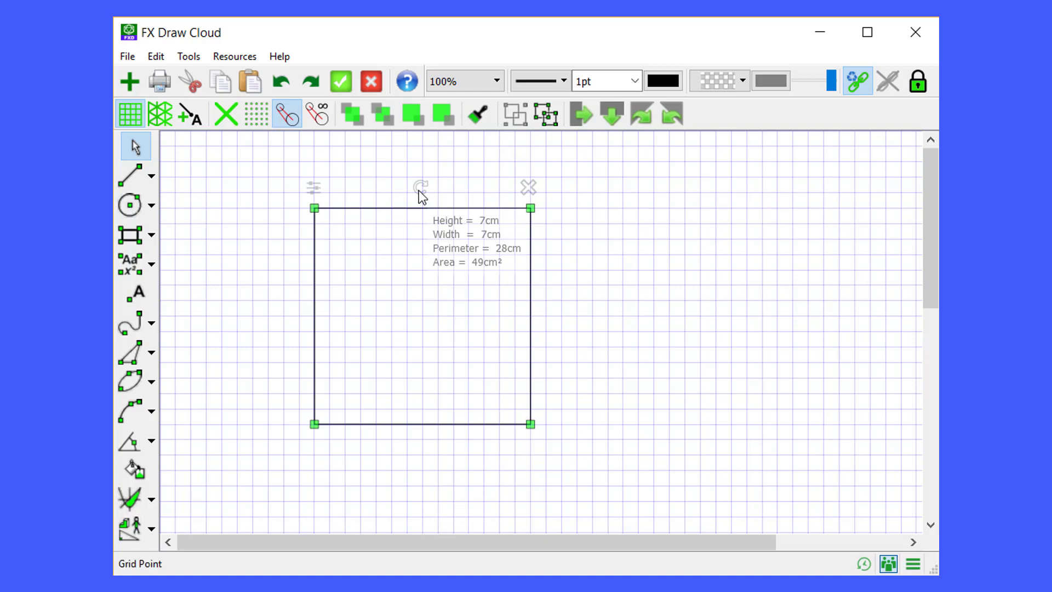
pyautogui.moveTo(419, 189); pyautogui.dragTo(434, 152)
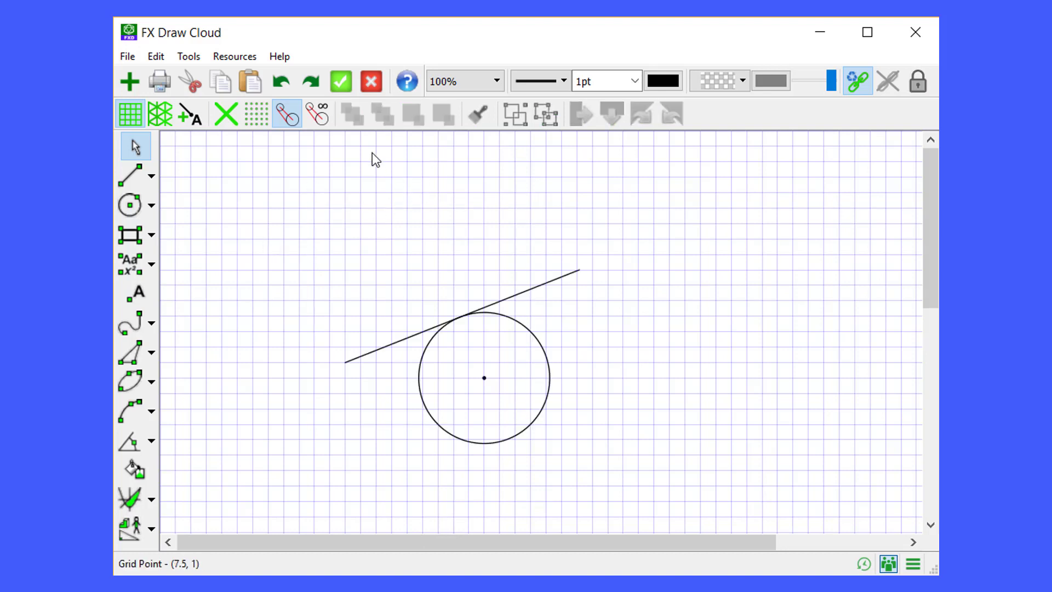
# Step: Select the circle and its tangent line together and rotate them as one with the rotation handle
pyautogui.moveTo(315, 202); pyautogui.dragTo(654, 492)
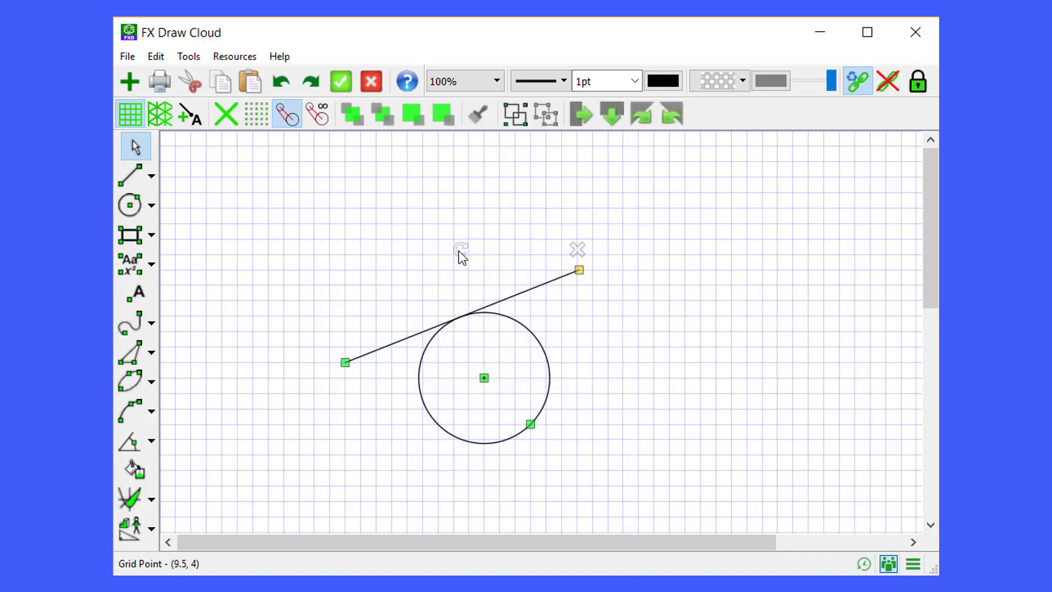
pyautogui.moveTo(459, 250); pyautogui.dragTo(544, 271)
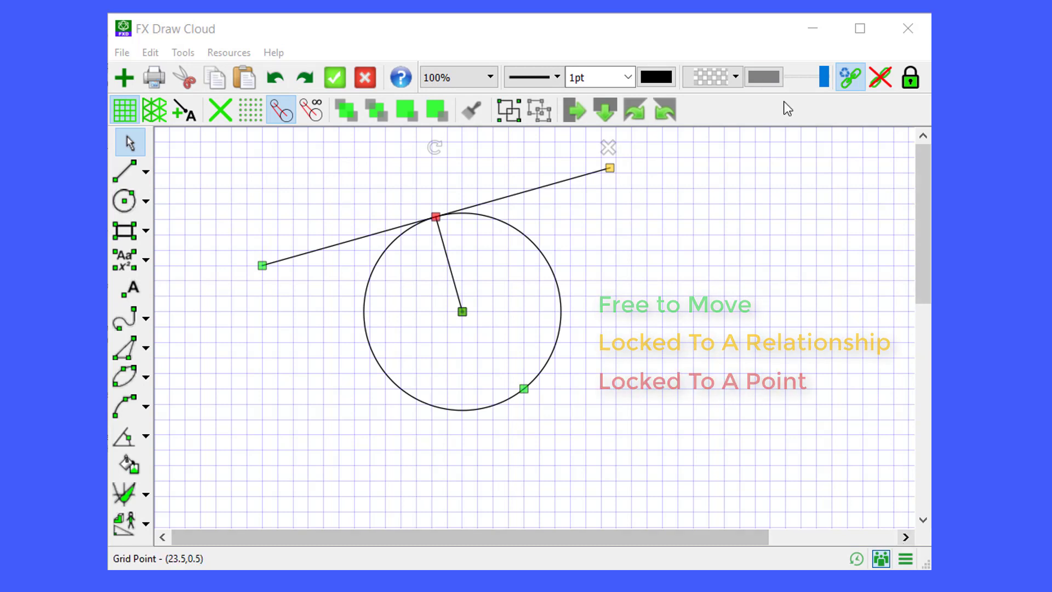
# Step: Shrink the circle by moving its circumference point to (13, 6.5)
pyautogui.click(590, 314)
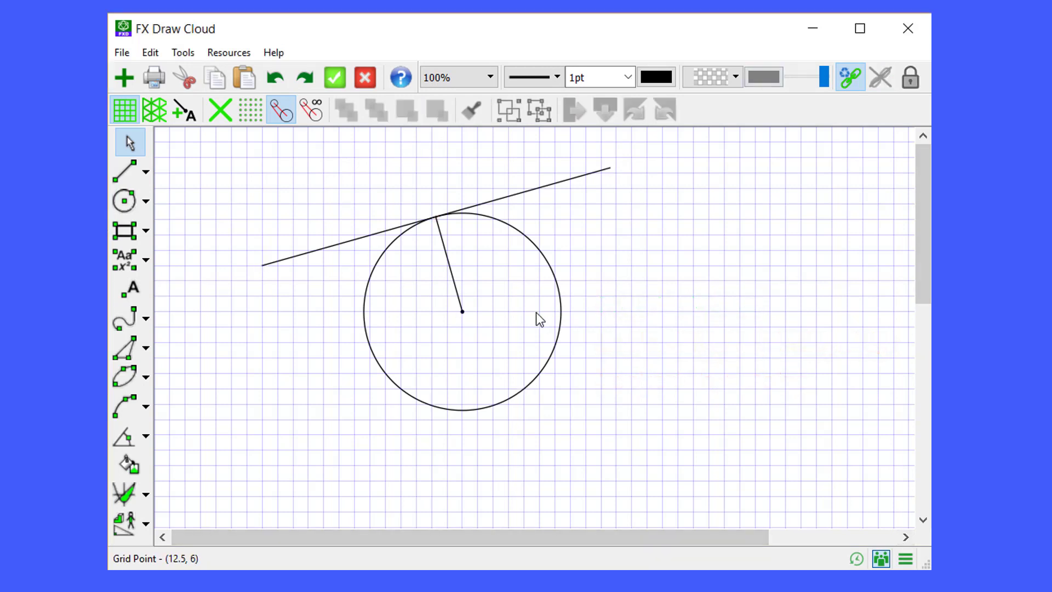
pyautogui.click(562, 326)
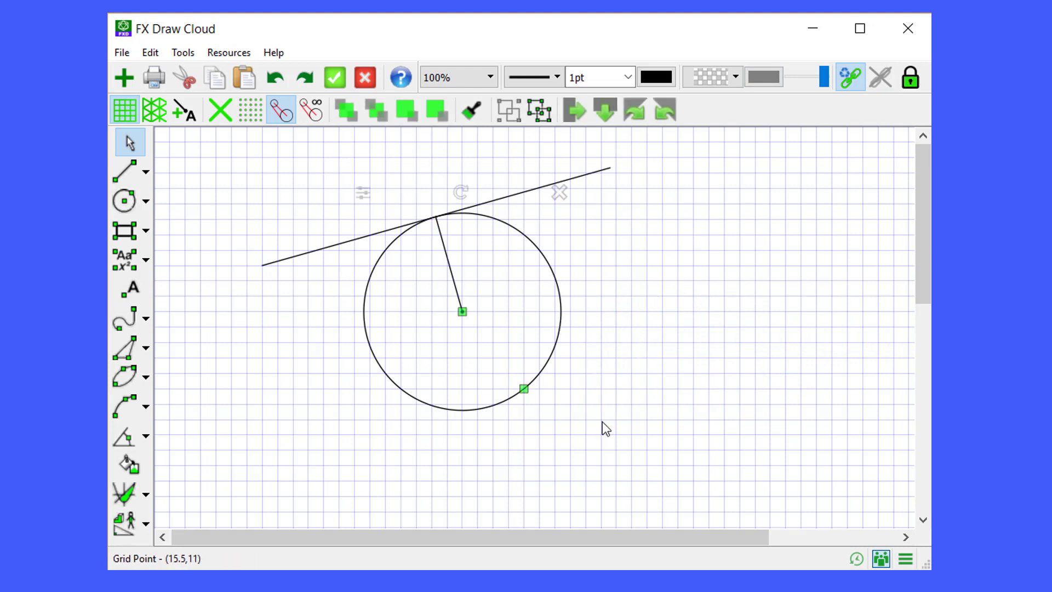
pyautogui.moveTo(504, 404)
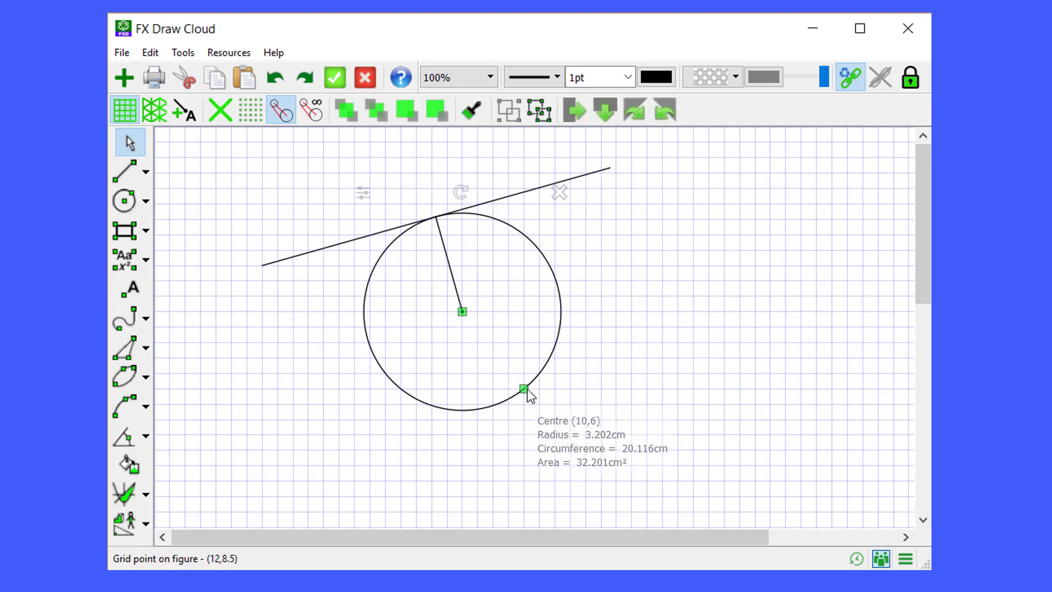
pyautogui.moveTo(525, 389); pyautogui.dragTo(557, 335)
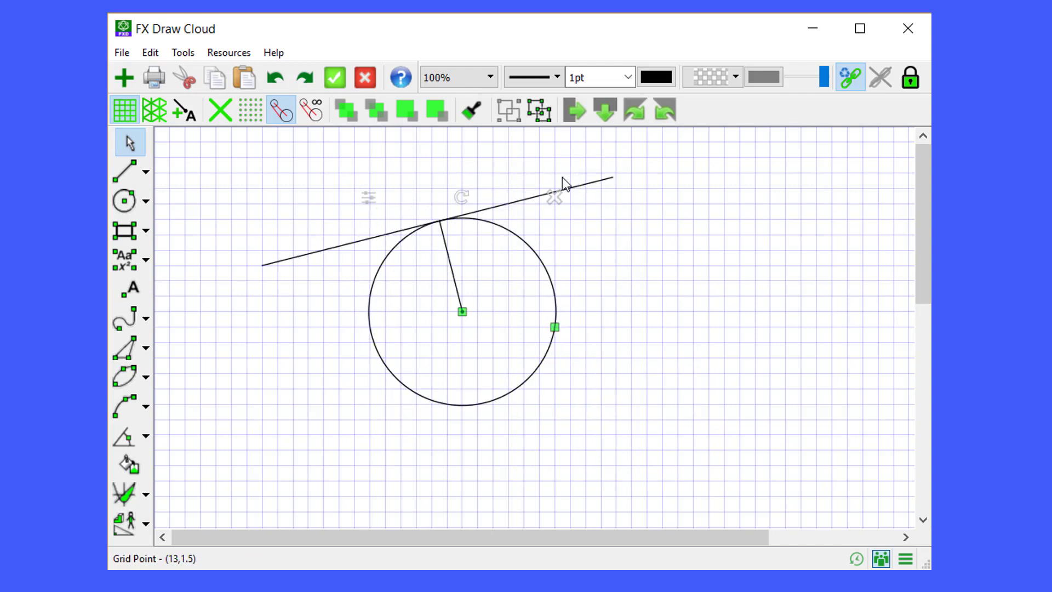
# Step: Move the tangent line's left end up to about (4.57, 3.49) and extend its right end outward along the tangent
pyautogui.click(517, 200)
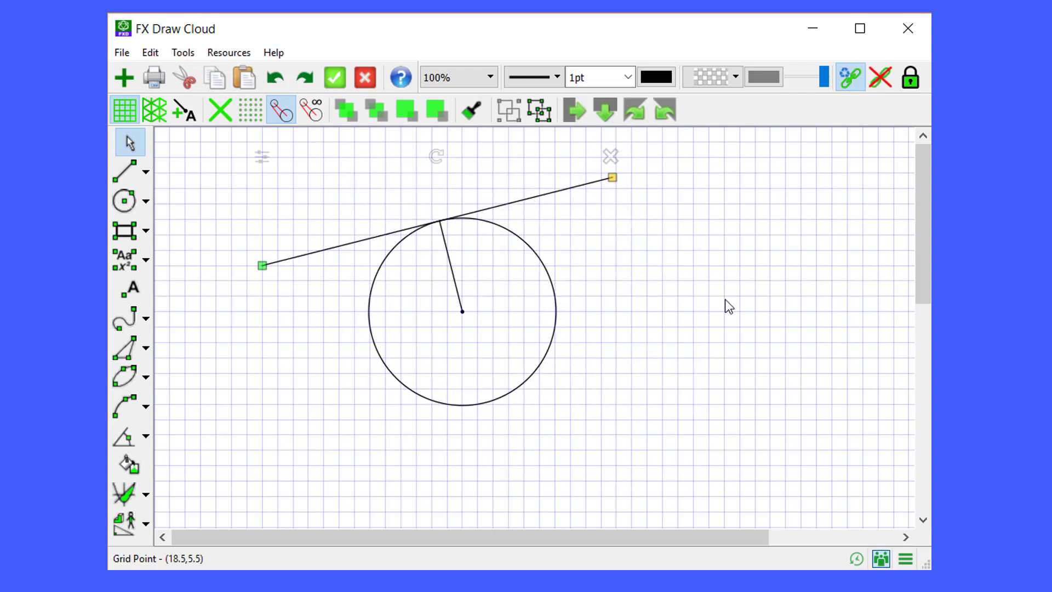
pyautogui.moveTo(264, 268); pyautogui.dragTo(300, 241)
pyautogui.moveTo(615, 204)
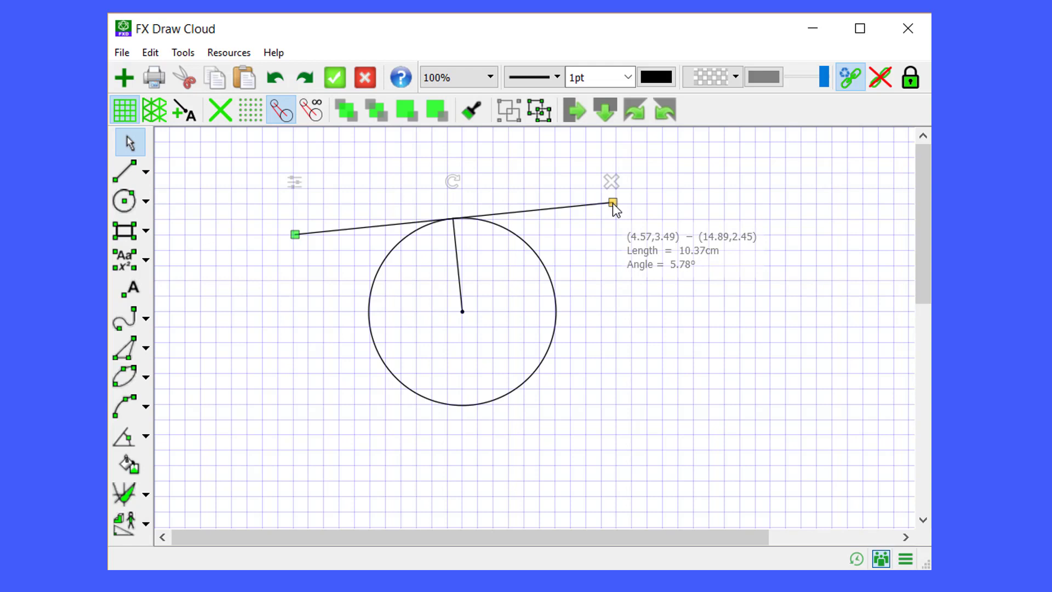
pyautogui.moveTo(613, 203); pyautogui.dragTo(645, 199)
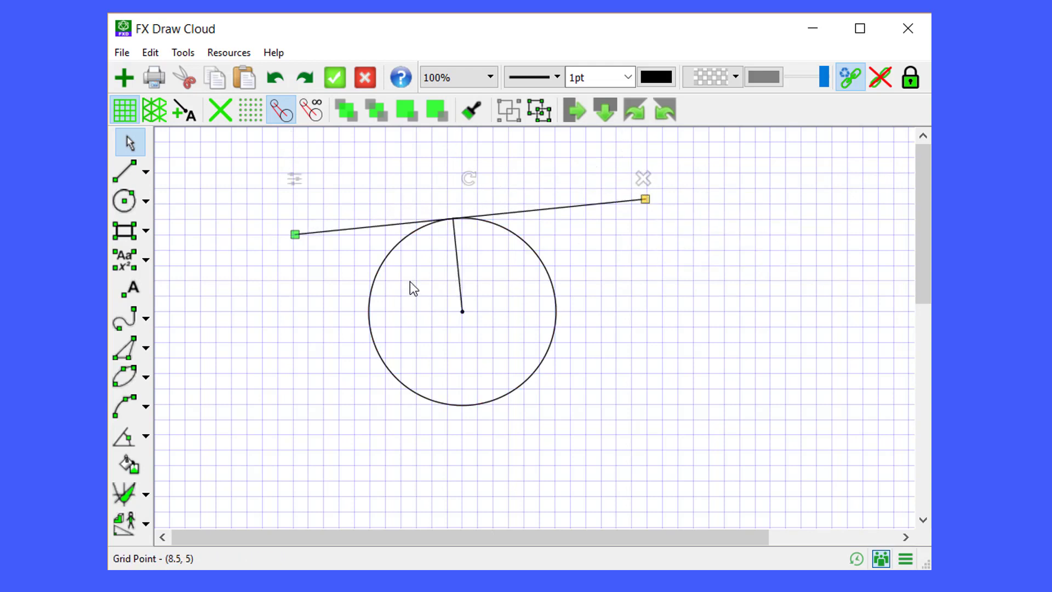
# Step: Select the radius line and check how its end points at the tangent point and the circle's centre are locked
pyautogui.click(459, 272)
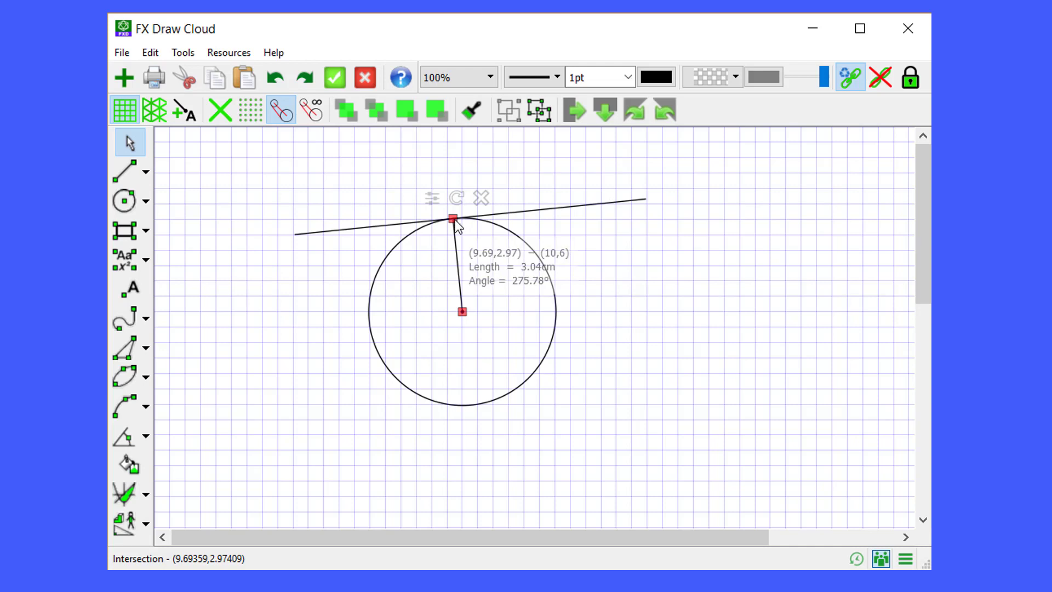
pyautogui.click(462, 310)
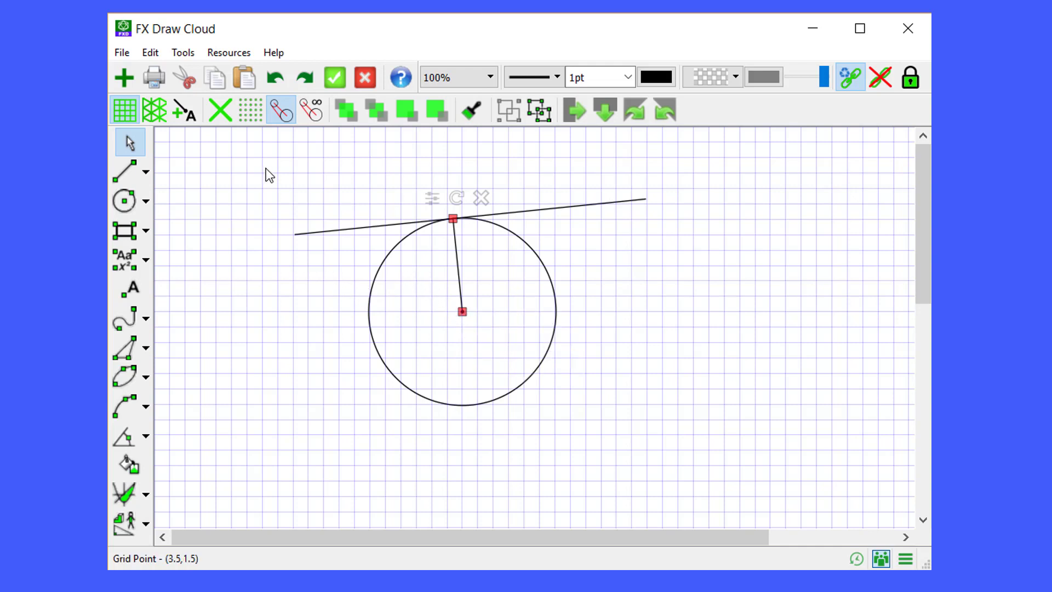
# Step: Delete the whole drawing and draw a new circle near the middle of the empty page
pyautogui.moveTo(269, 168); pyautogui.dragTo(680, 498)
pyautogui.press('Delete')
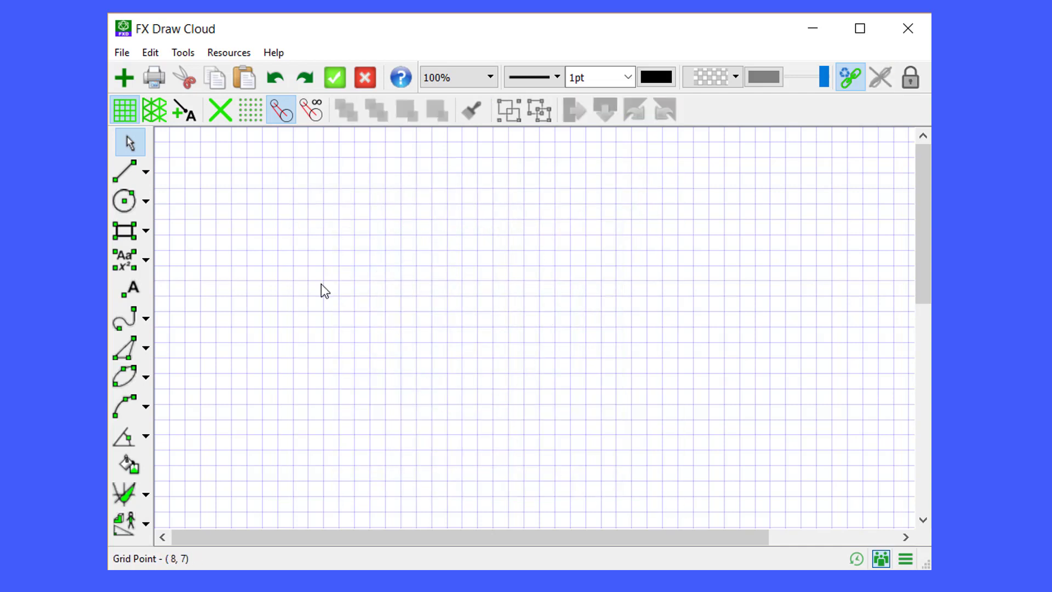
pyautogui.click(127, 205)
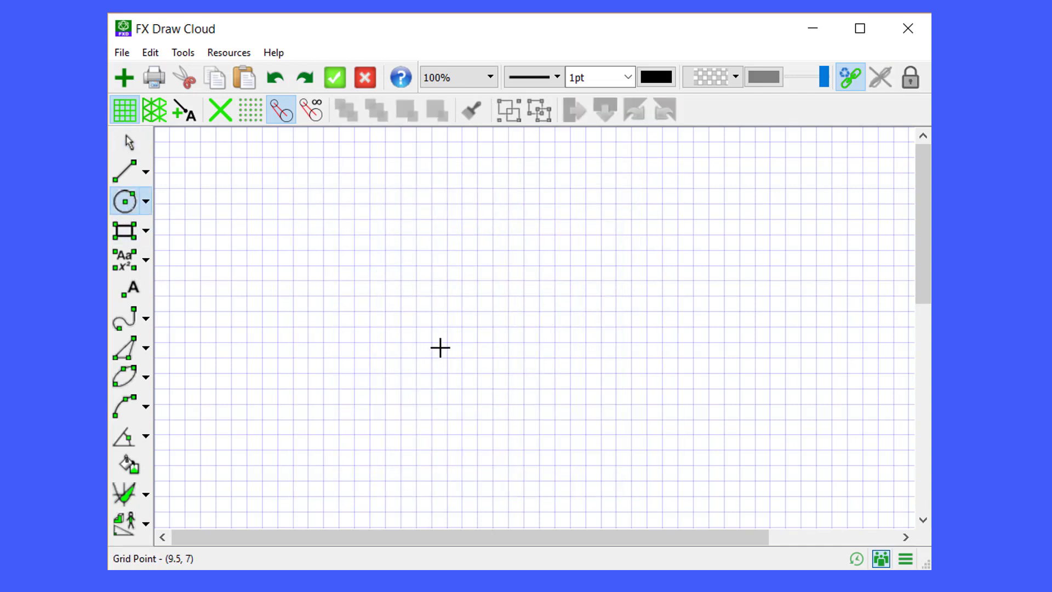
pyautogui.moveTo(445, 318); pyautogui.dragTo(496, 387)
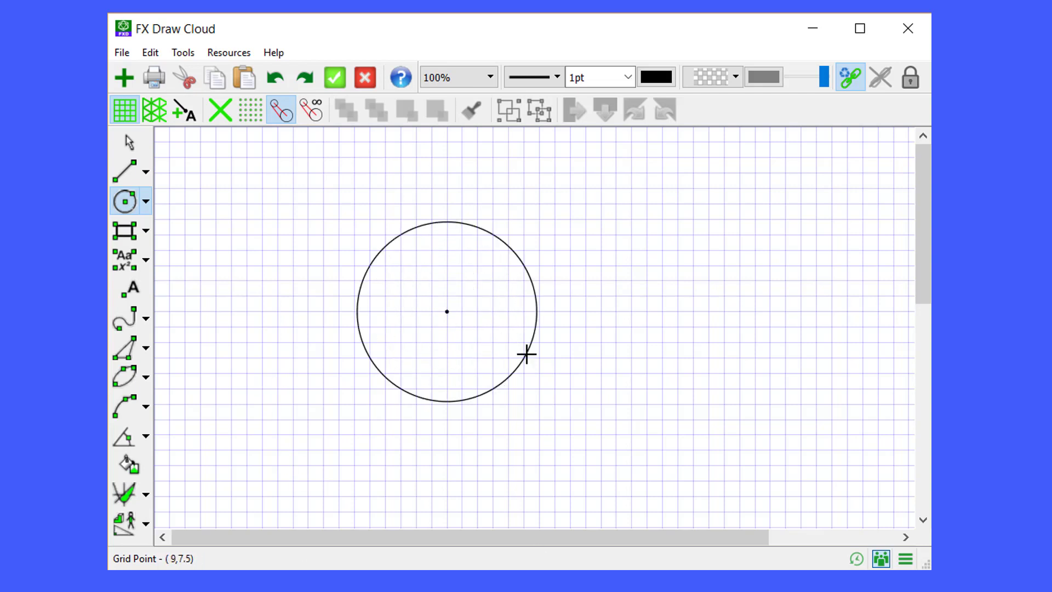
# Step: Draw a line tangent to the circle's upper left, and a radius from the point of contact to the centre
pyautogui.click(128, 172)
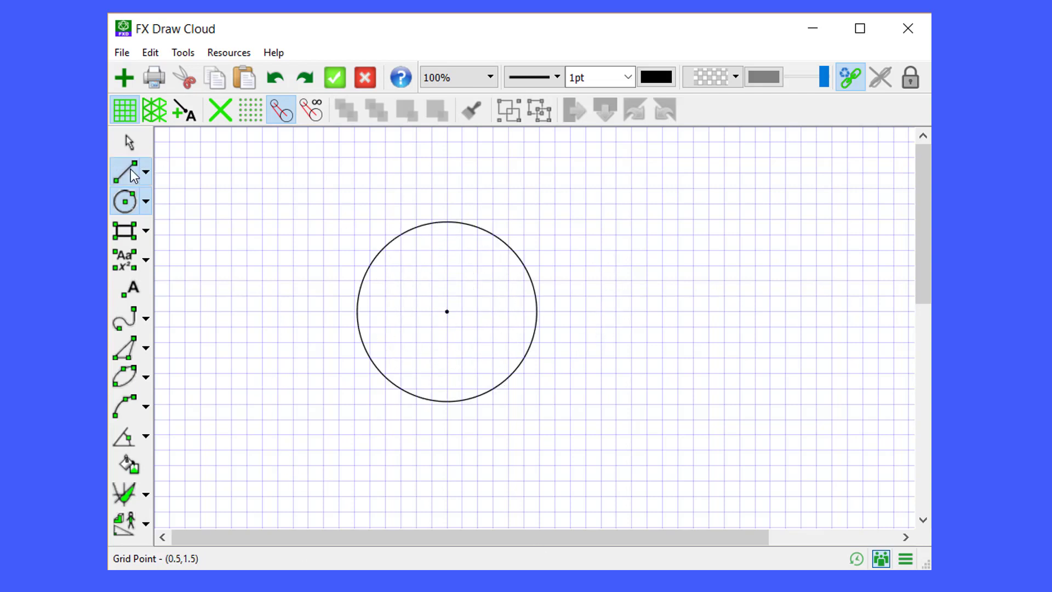
pyautogui.moveTo(292, 266); pyautogui.dragTo(591, 177)
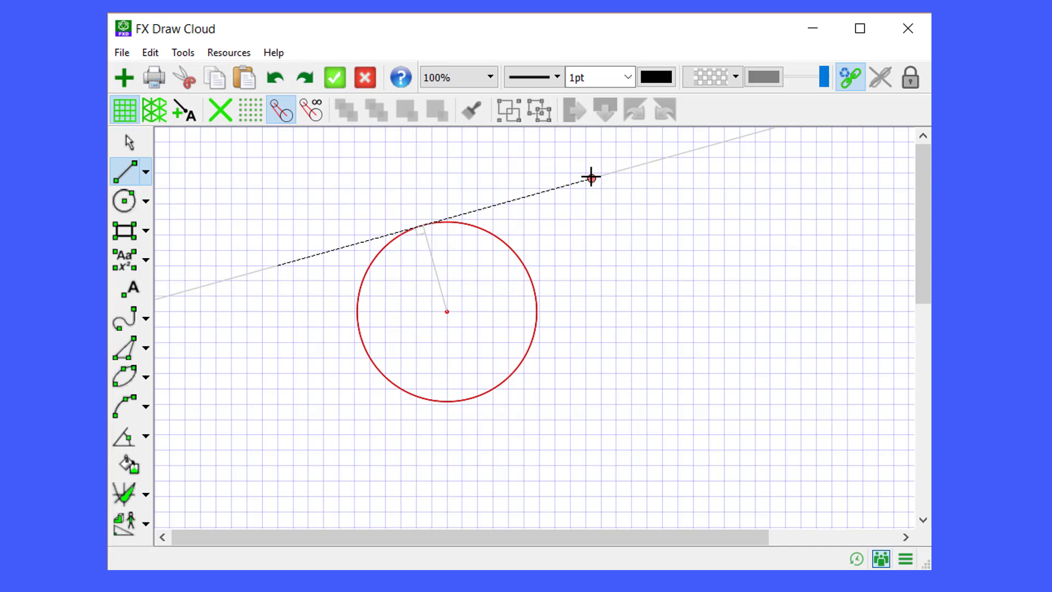
pyautogui.moveTo(591, 177); pyautogui.dragTo(591, 178)
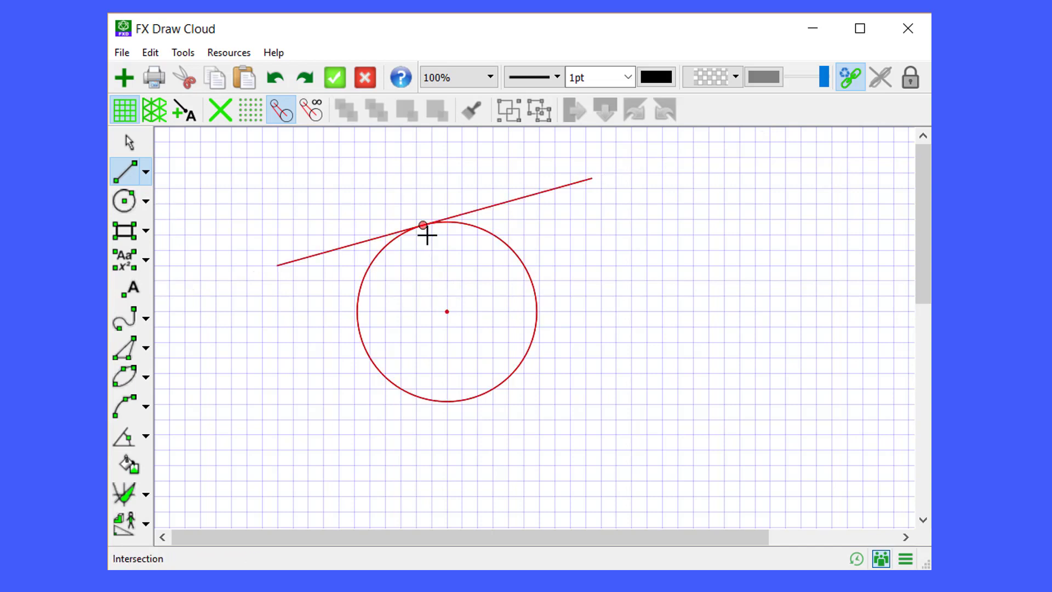
pyautogui.moveTo(427, 234); pyautogui.dragTo(448, 311)
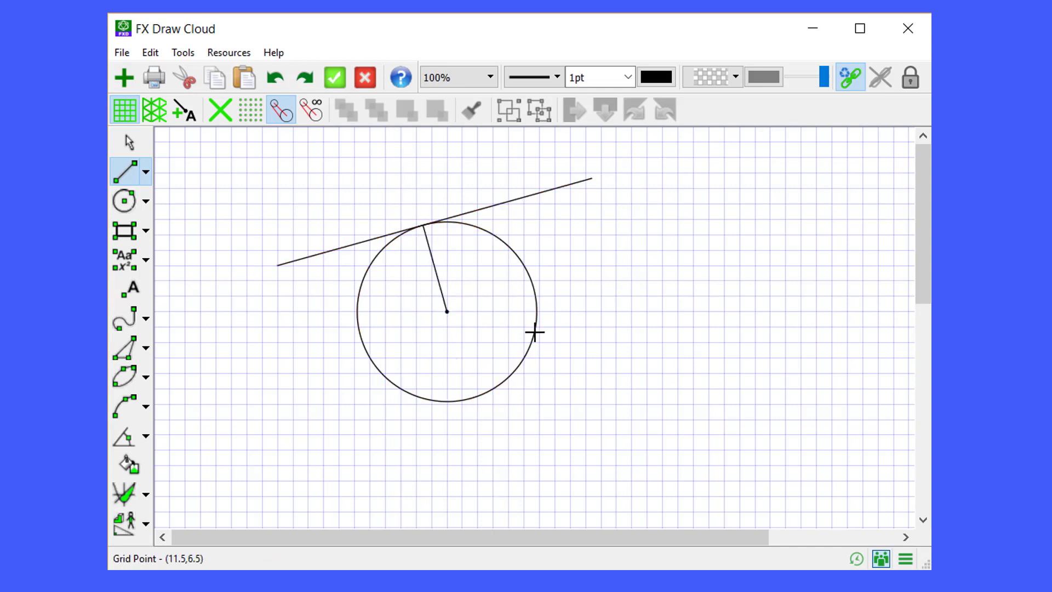
pyautogui.press('Escape')
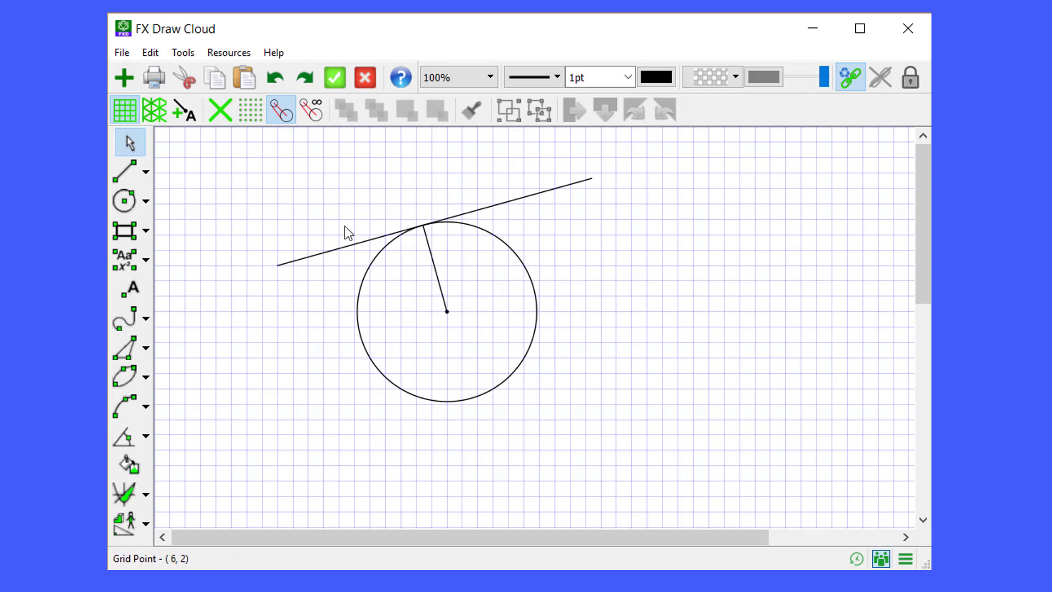
# Step: Add a right-angle mark between the tangent line and the radius, and pull the tangent's left end downward
pyautogui.click(433, 260)
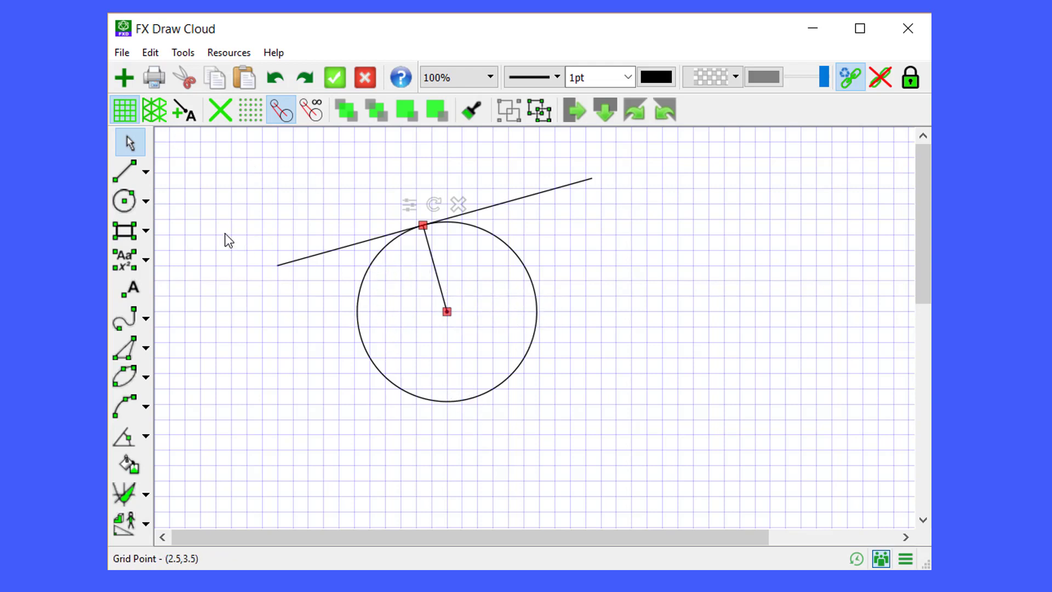
pyautogui.click(129, 436)
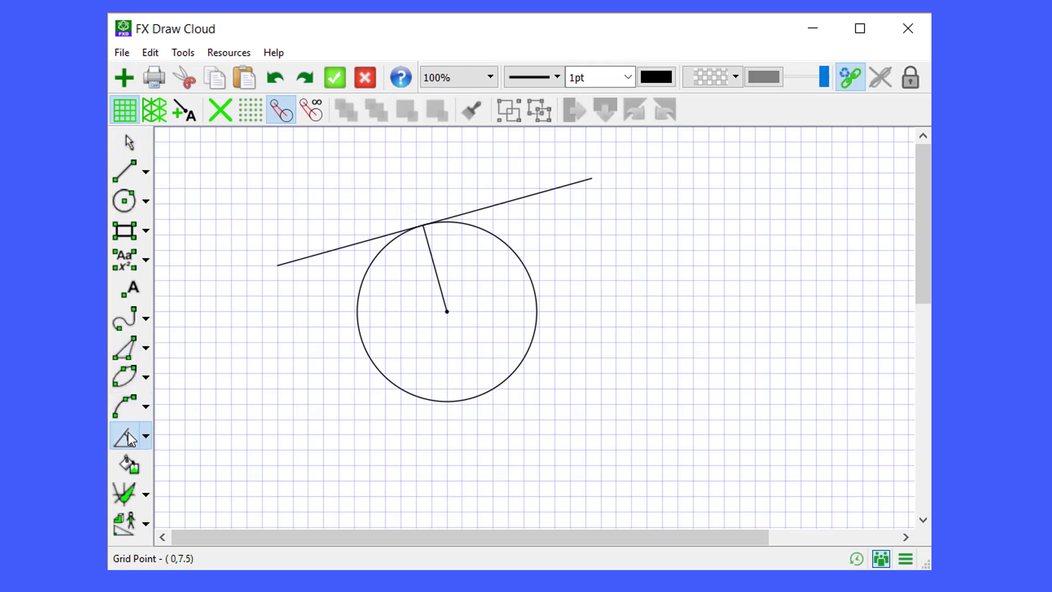
pyautogui.click(416, 235)
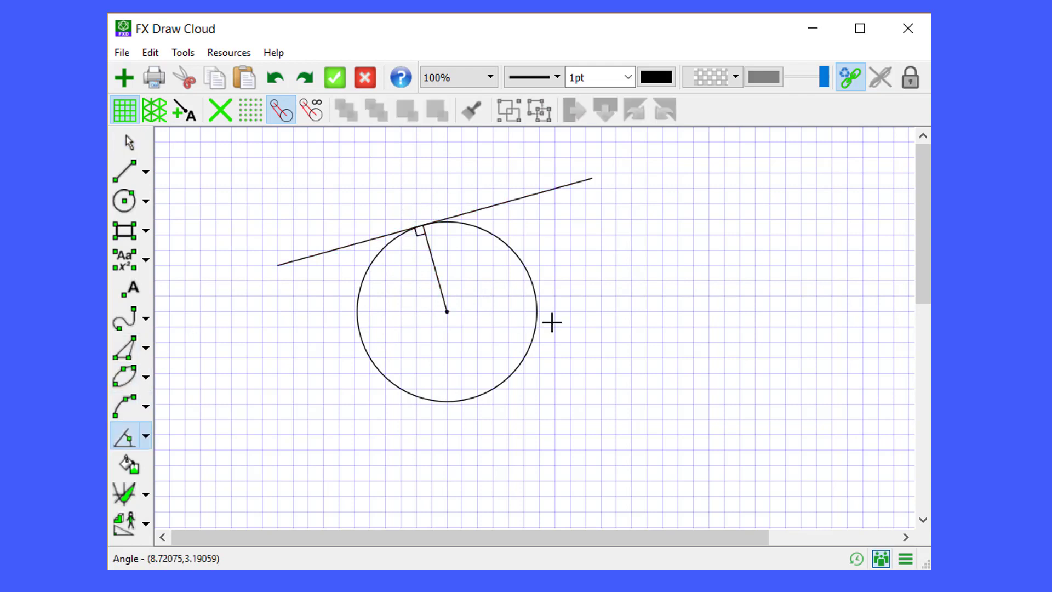
pyautogui.press('Escape')
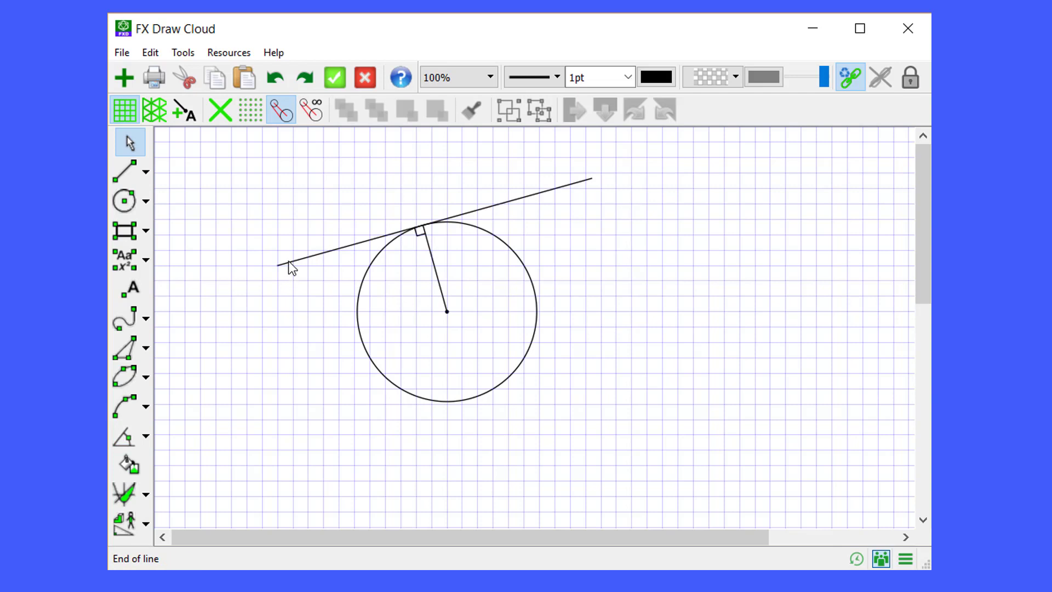
pyautogui.moveTo(277, 266); pyautogui.dragTo(266, 364)
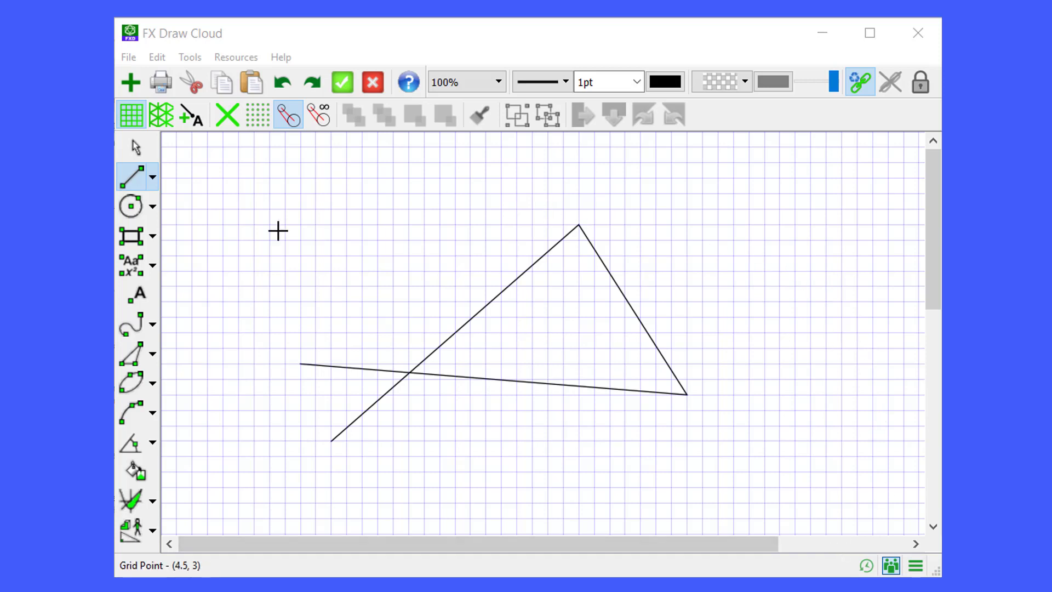
# Step: Add angle marks inside the triangle at the crossing of the two long lines and at the upper apex
pyautogui.click(130, 448)
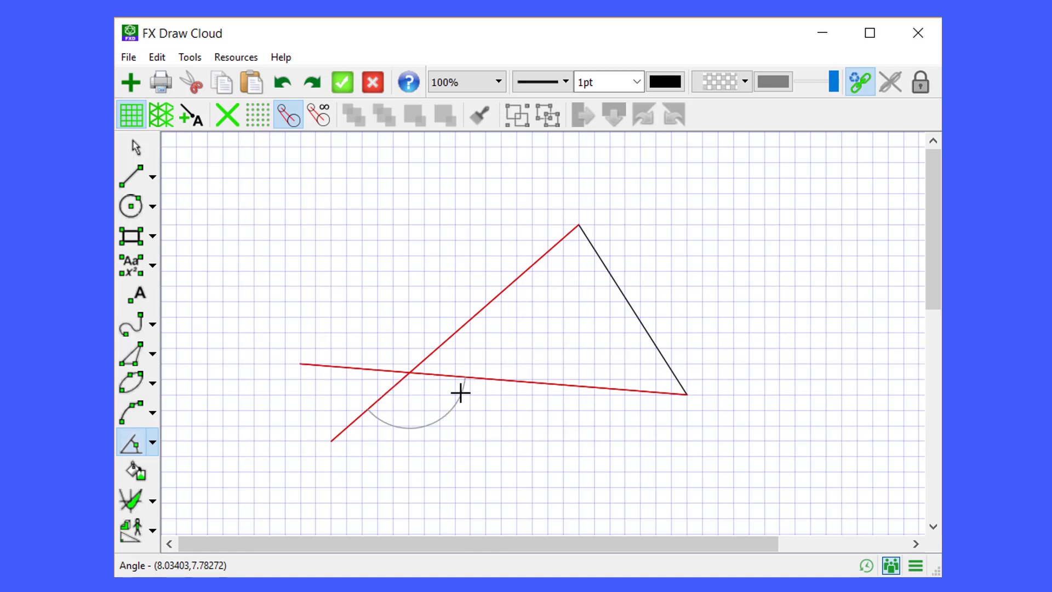
pyautogui.click(442, 364)
pyautogui.click(578, 250)
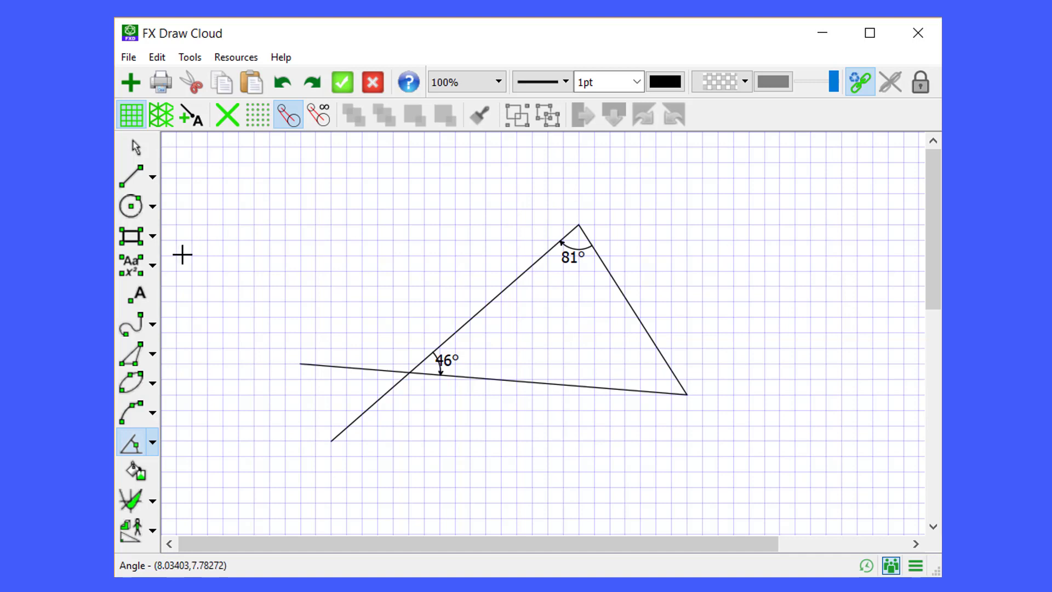
pyautogui.press('Escape')
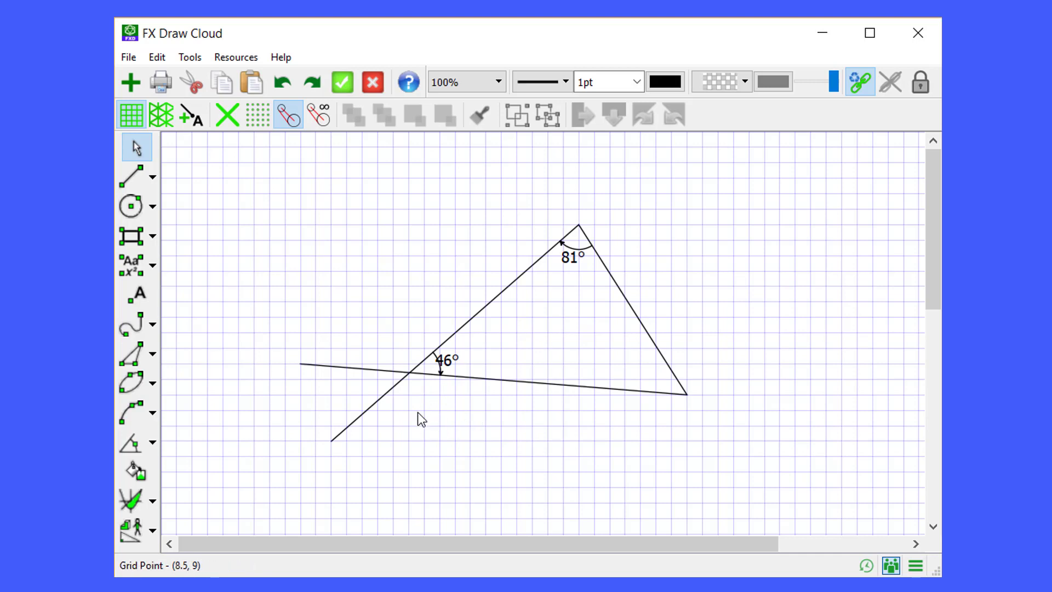
# Step: Move the lower end of the long slanted line to (6, 10)
pyautogui.click(331, 441)
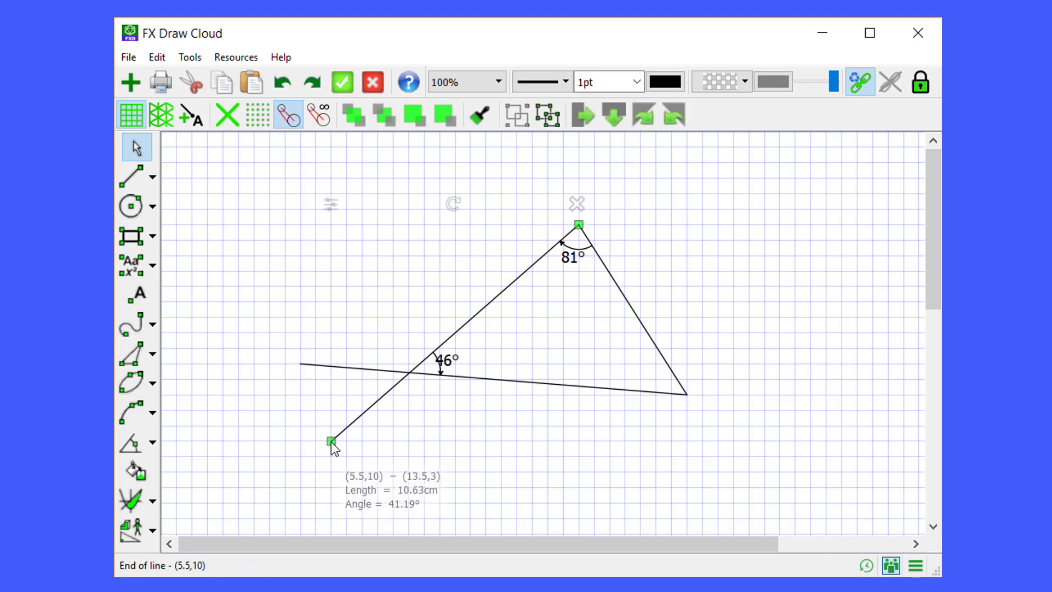
pyautogui.moveTo(332, 443)
pyautogui.mouseDown()
pyautogui.moveTo(373, 457)
pyautogui.moveTo(347, 441)
pyautogui.mouseUp()
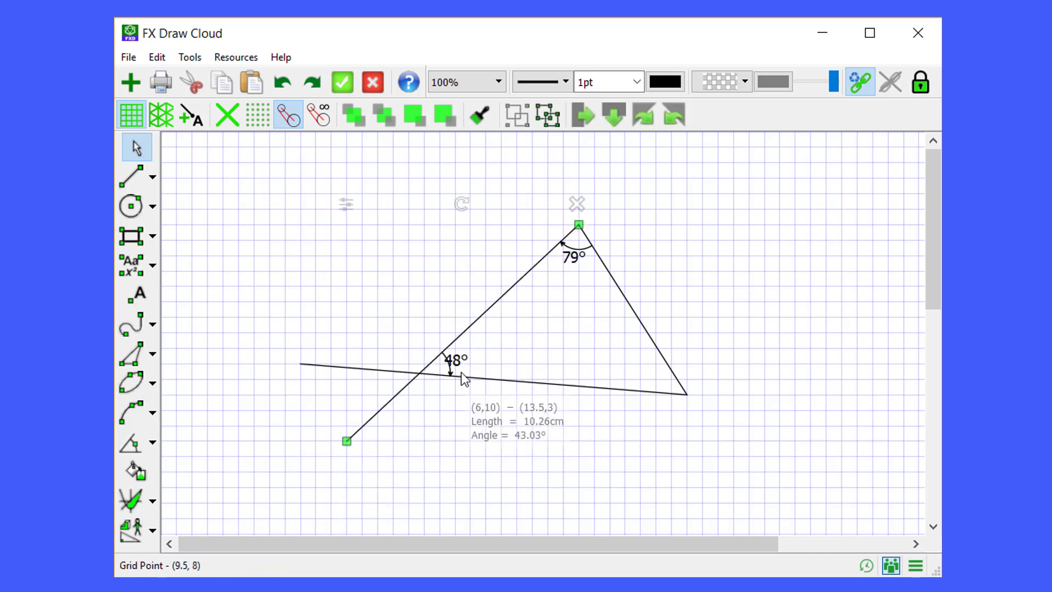
# Step: Move the labels of both angle marks slightly away from their arcs, further into the triangle
pyautogui.click(463, 365)
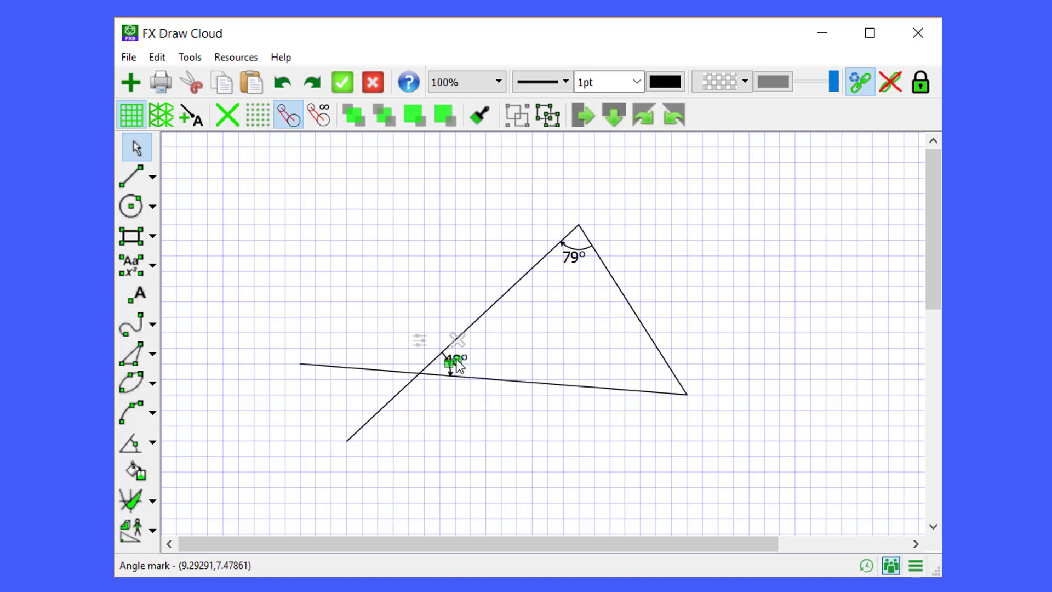
pyautogui.moveTo(460, 363); pyautogui.dragTo(473, 361)
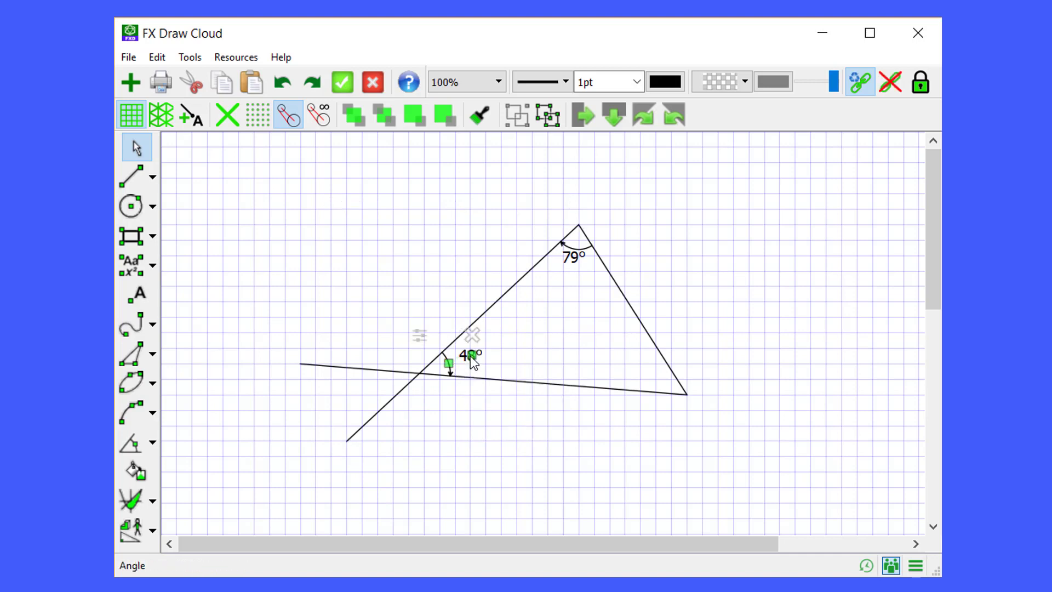
pyautogui.click(574, 256)
pyautogui.moveTo(574, 257); pyautogui.dragTo(573, 263)
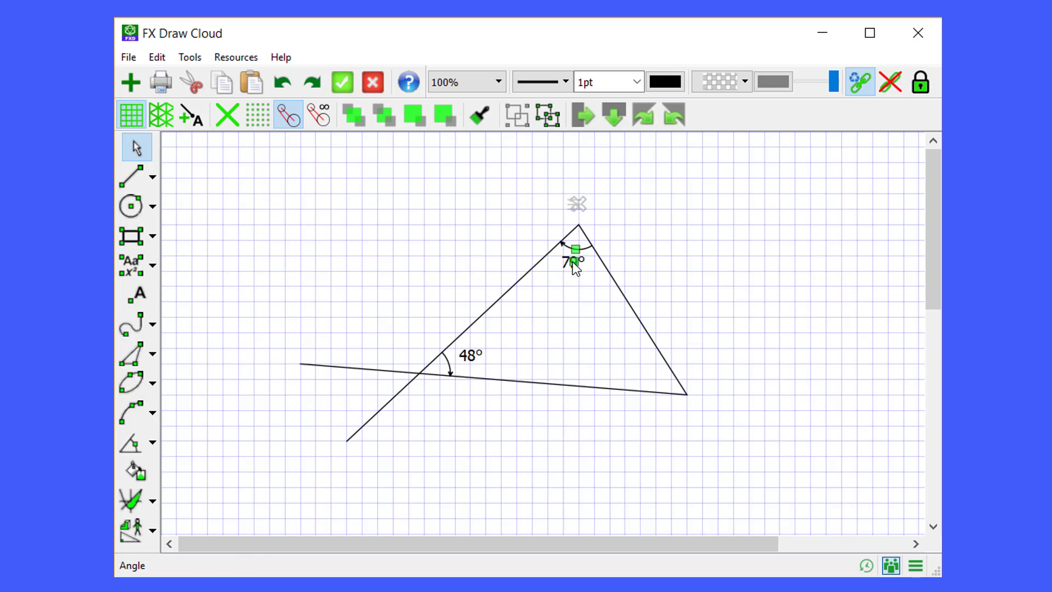
pyautogui.click(754, 306)
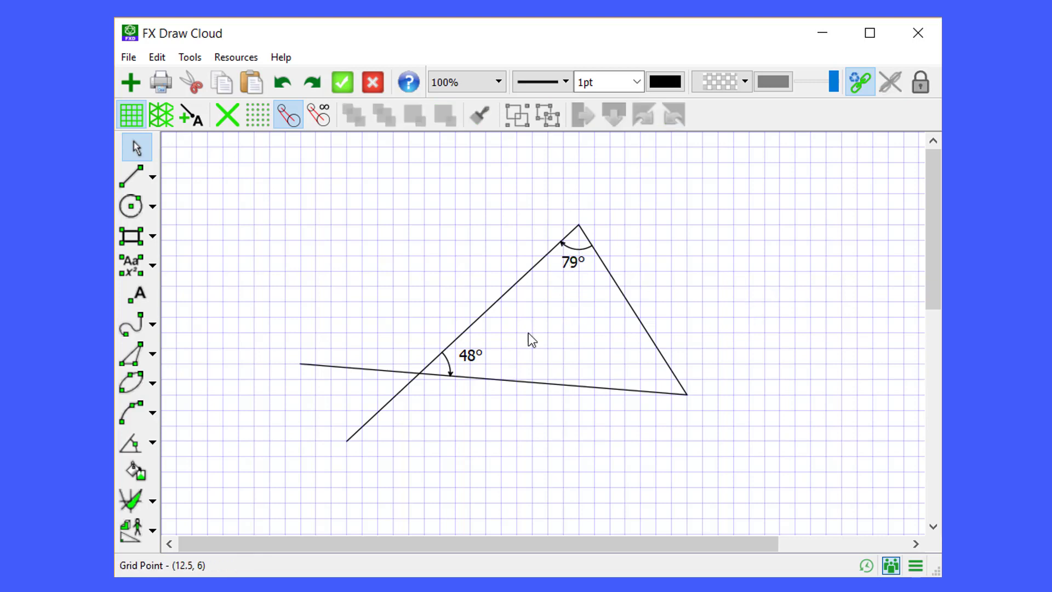
# Step: Change the angle mark at the crossing of the two long lines to the right-angle style
pyautogui.click(461, 361)
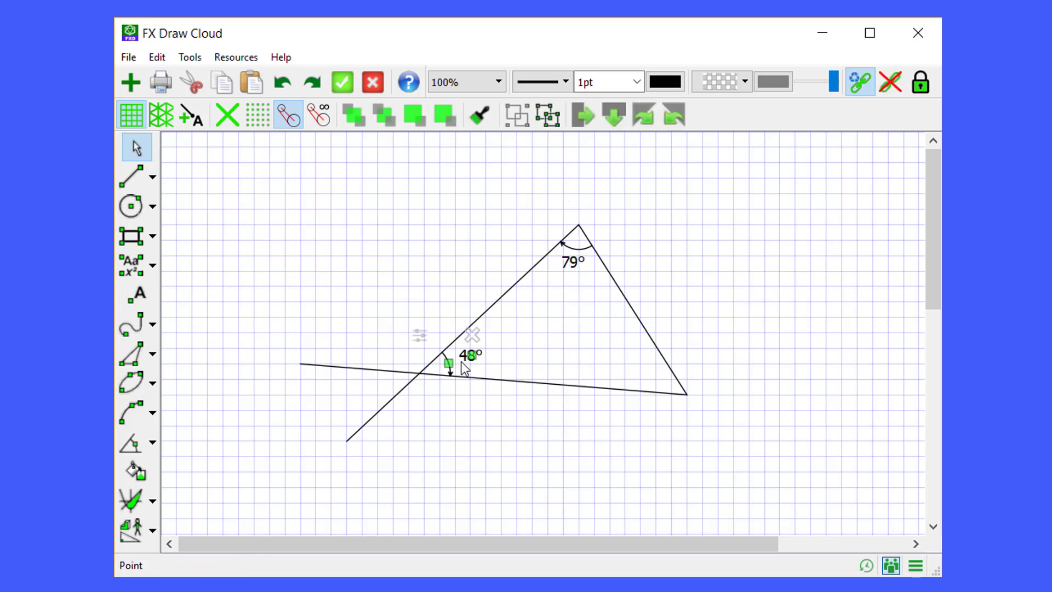
pyautogui.click(419, 339)
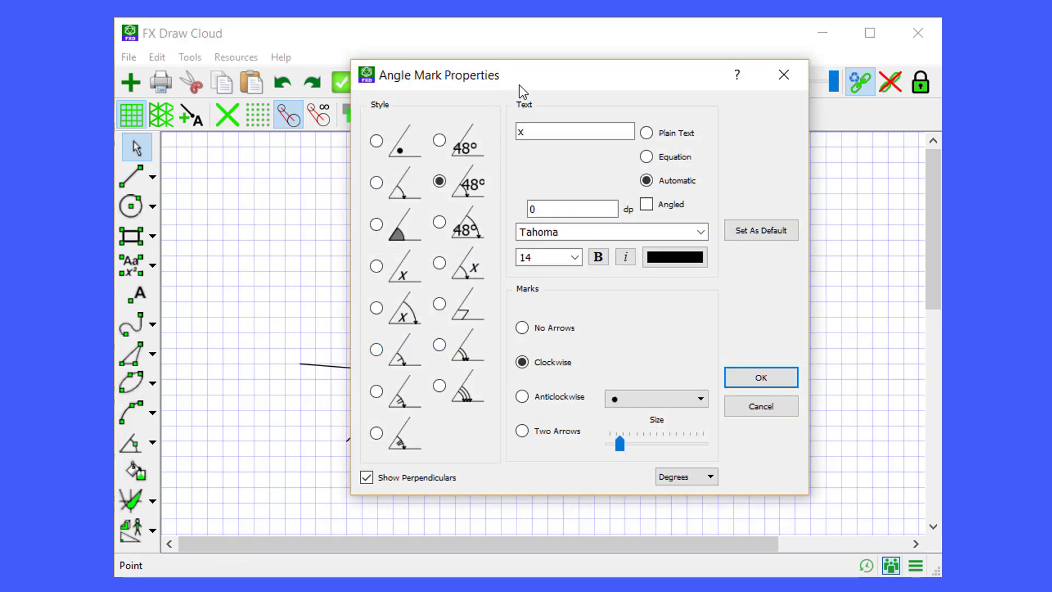
pyautogui.moveTo(530, 78); pyautogui.dragTo(512, 85)
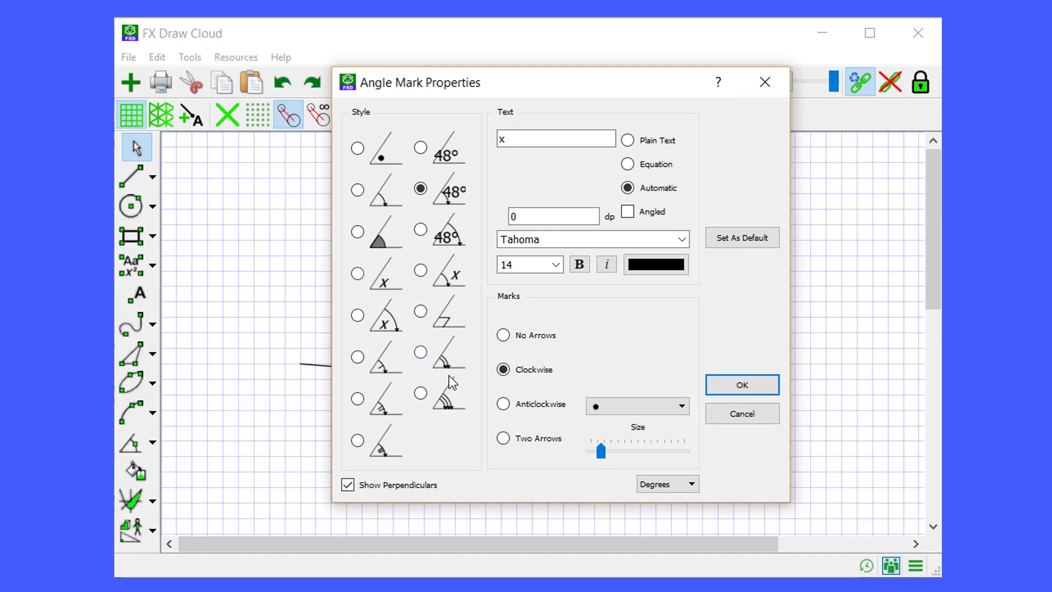
pyautogui.click(420, 312)
pyautogui.click(754, 392)
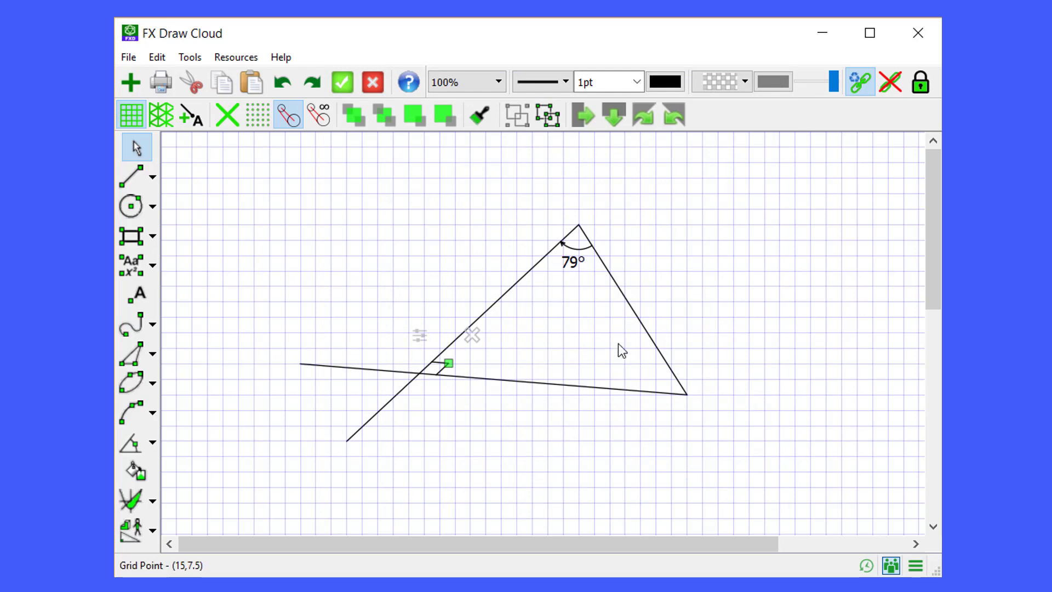
# Step: Change the angle mark at the crossing to an arc with a custom label outside it, and set the label text to x`
pyautogui.click(417, 340)
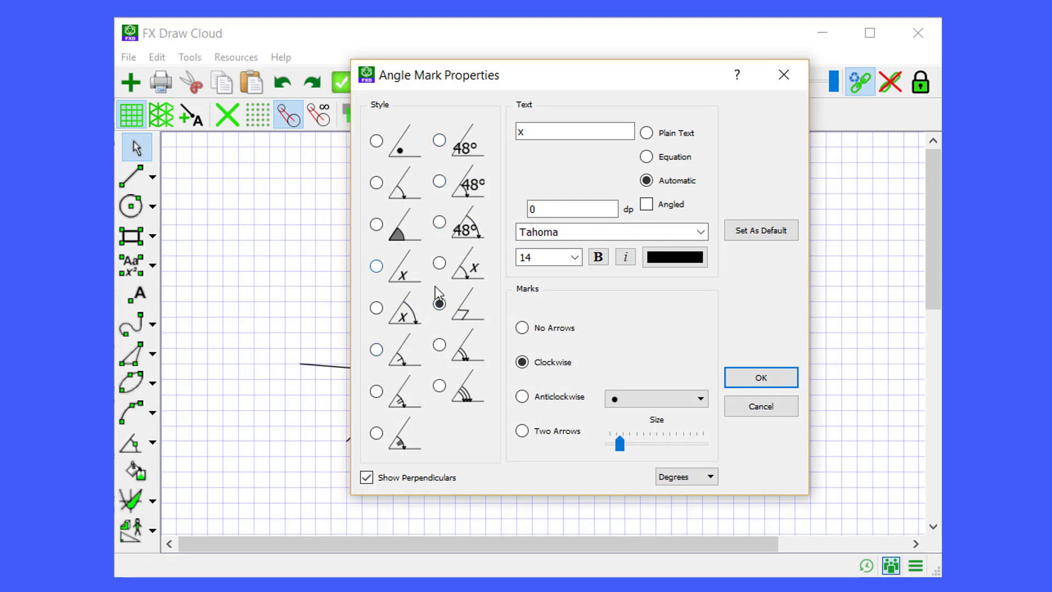
pyautogui.click(440, 265)
pyautogui.click(547, 133)
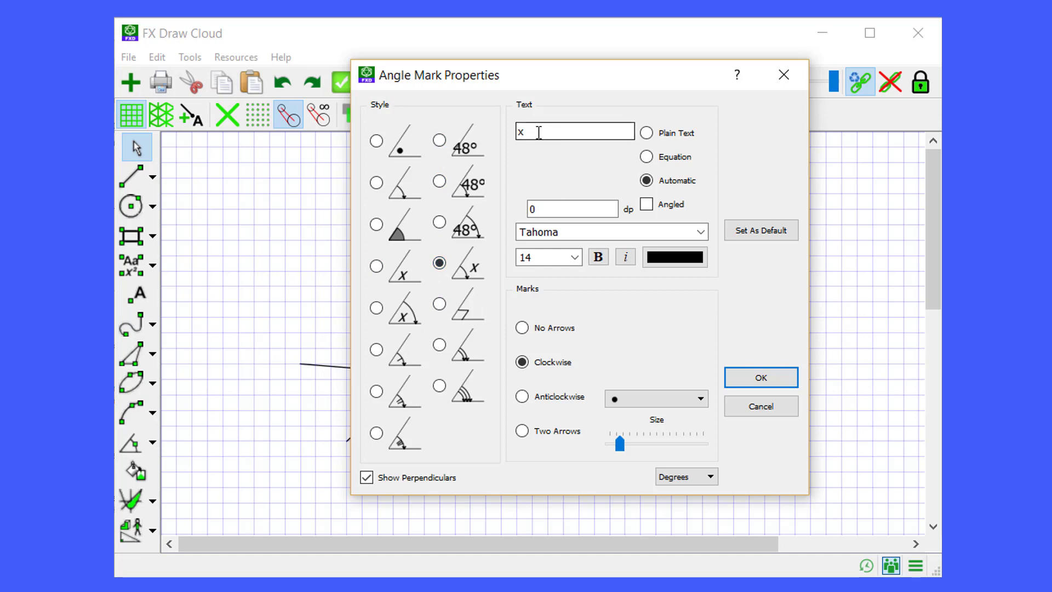
pyautogui.write('`')
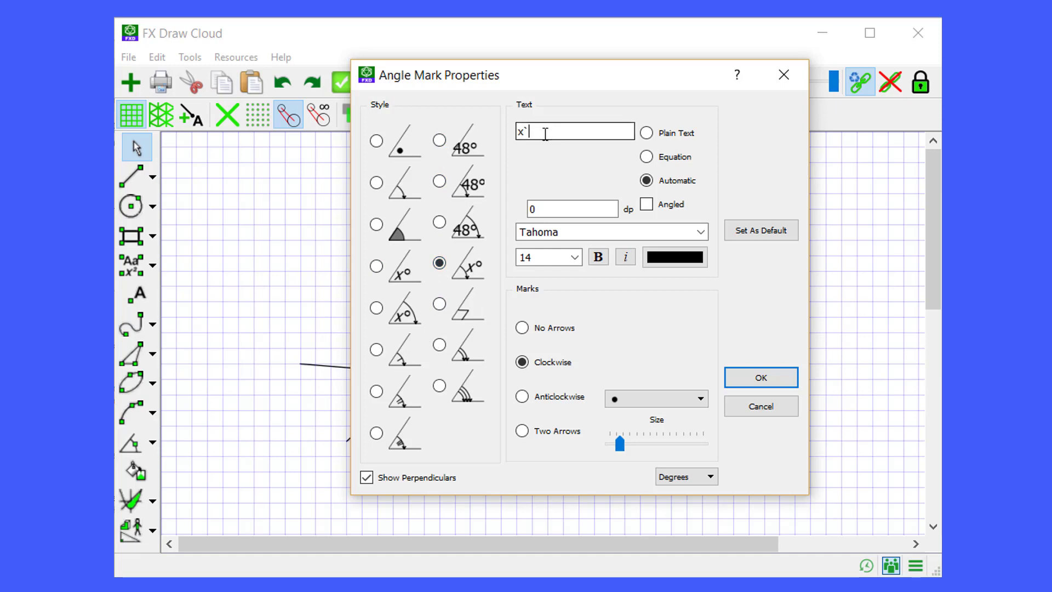
pyautogui.click(760, 378)
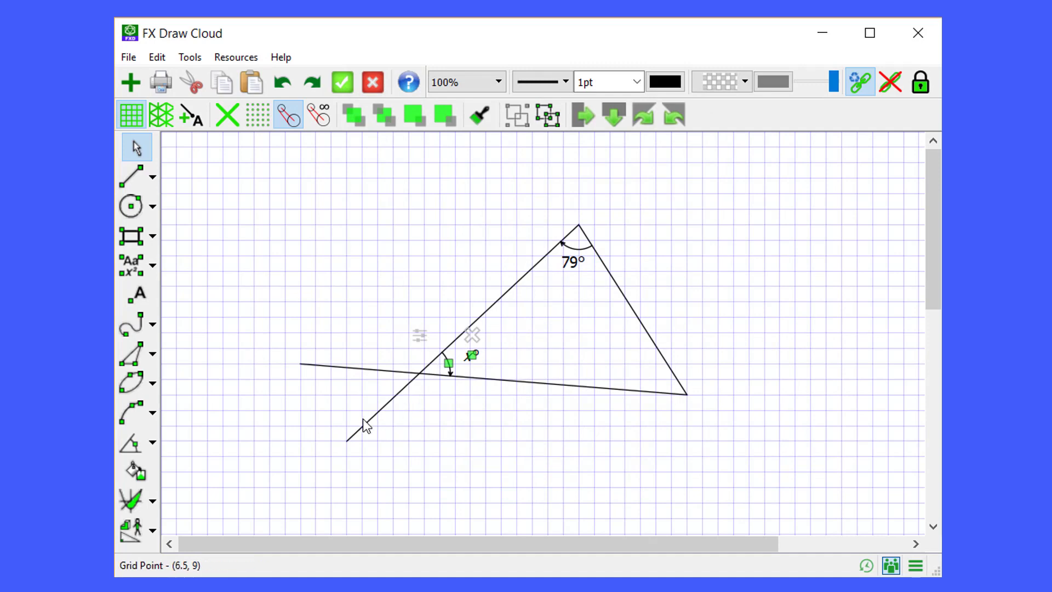
# Step: Move the lower end of the long slanted line three grid squares to the right and deselect the line
pyautogui.click(362, 423)
pyautogui.moveTo(346, 439); pyautogui.dragTo(396, 442)
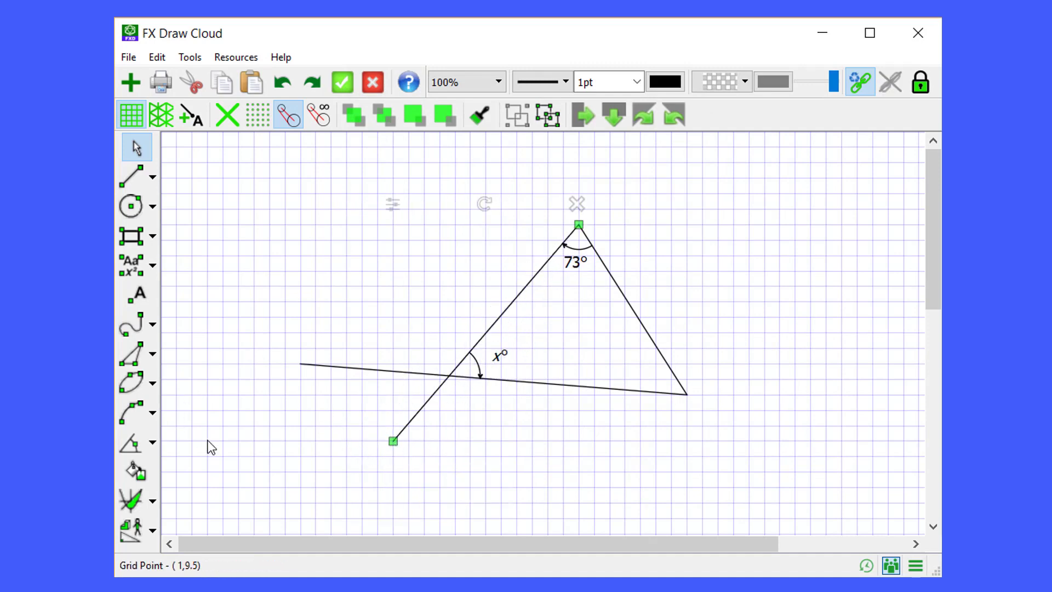
pyautogui.click(365, 374)
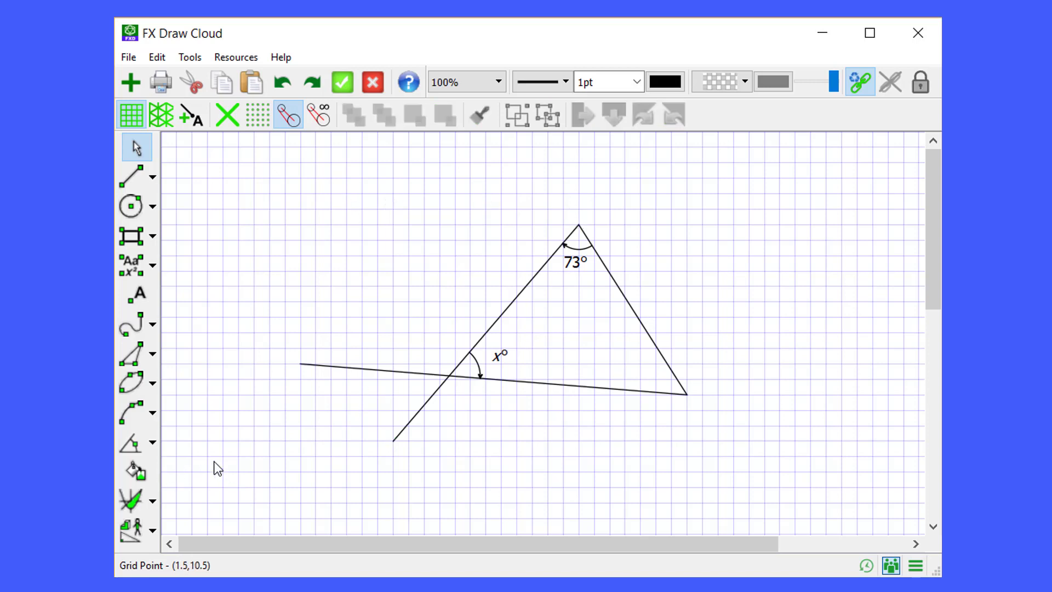
pyautogui.click(153, 443)
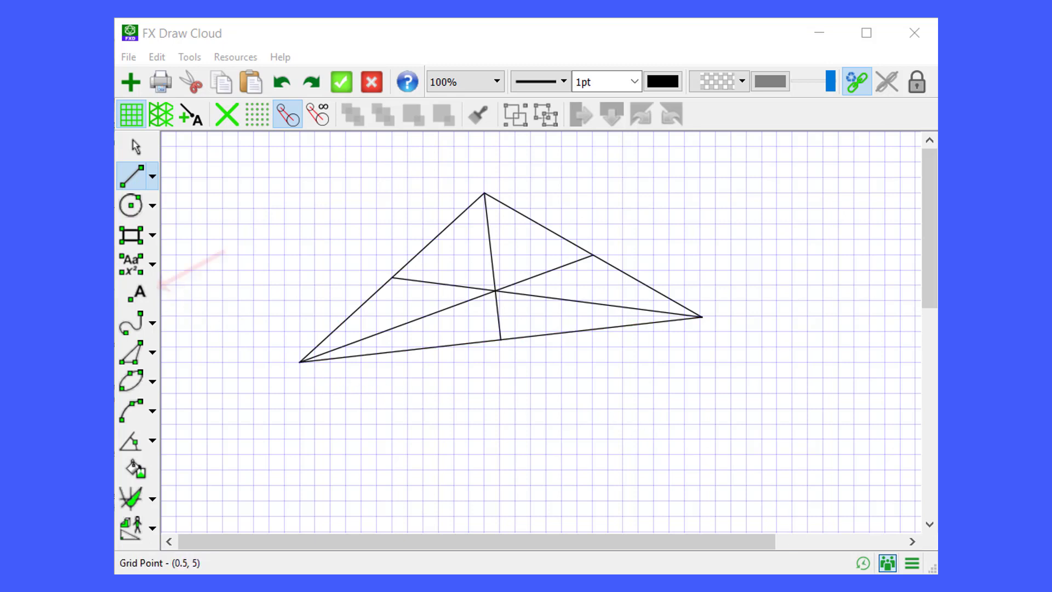
# Step: Place five unlabelled marked points on grid intersections in the empty area to the upper left of the triangle
pyautogui.click(138, 292)
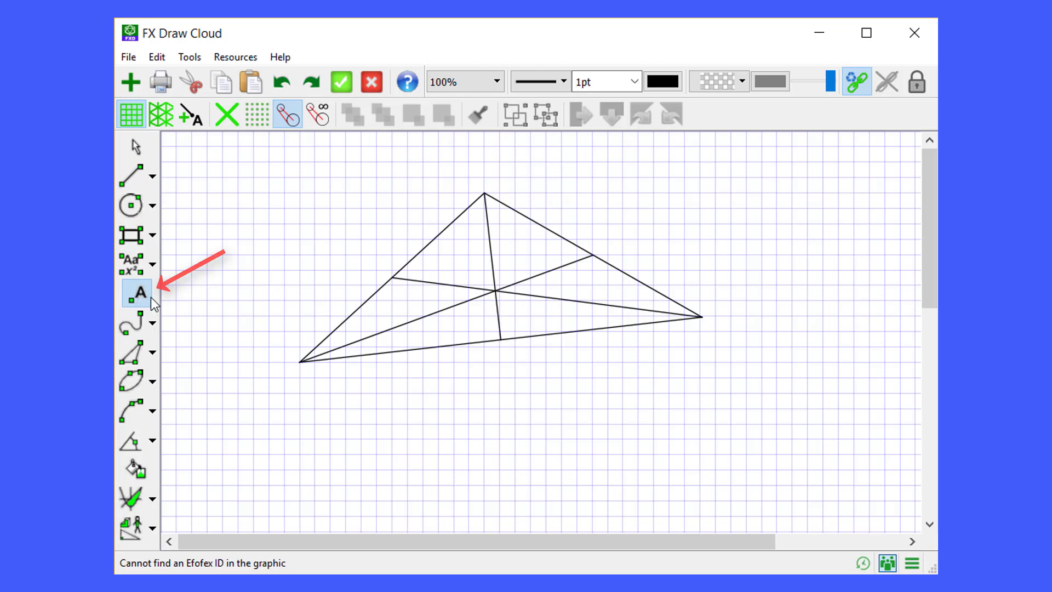
pyautogui.click(223, 177)
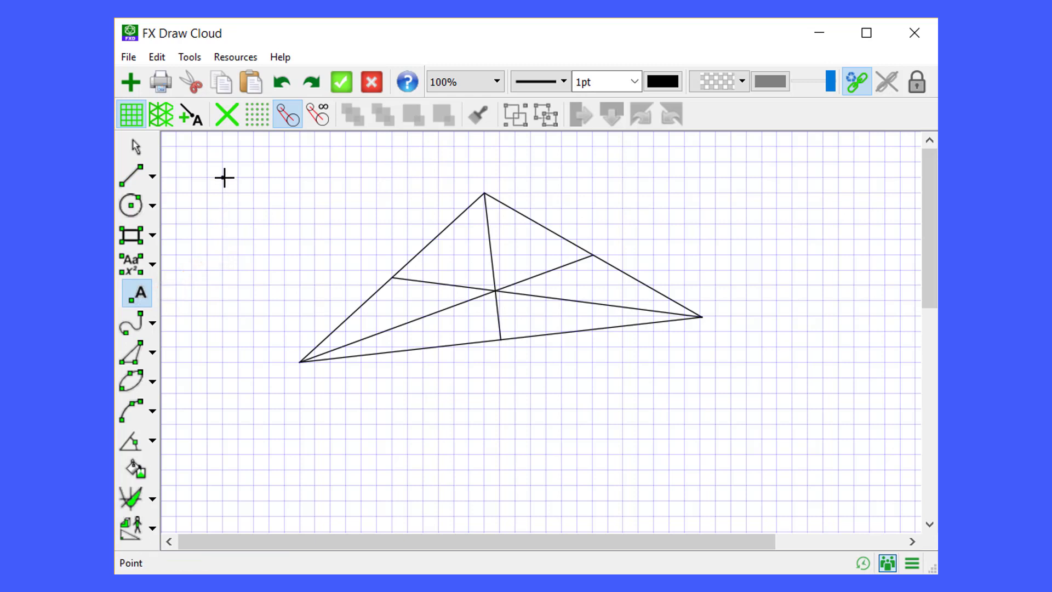
pyautogui.click(223, 208)
pyautogui.click(223, 238)
pyautogui.click(253, 238)
pyautogui.click(253, 209)
# Step: Add marked points labelled A, B and C at the triangle's vertices and D where the three inner lines cross
pyautogui.click(299, 362)
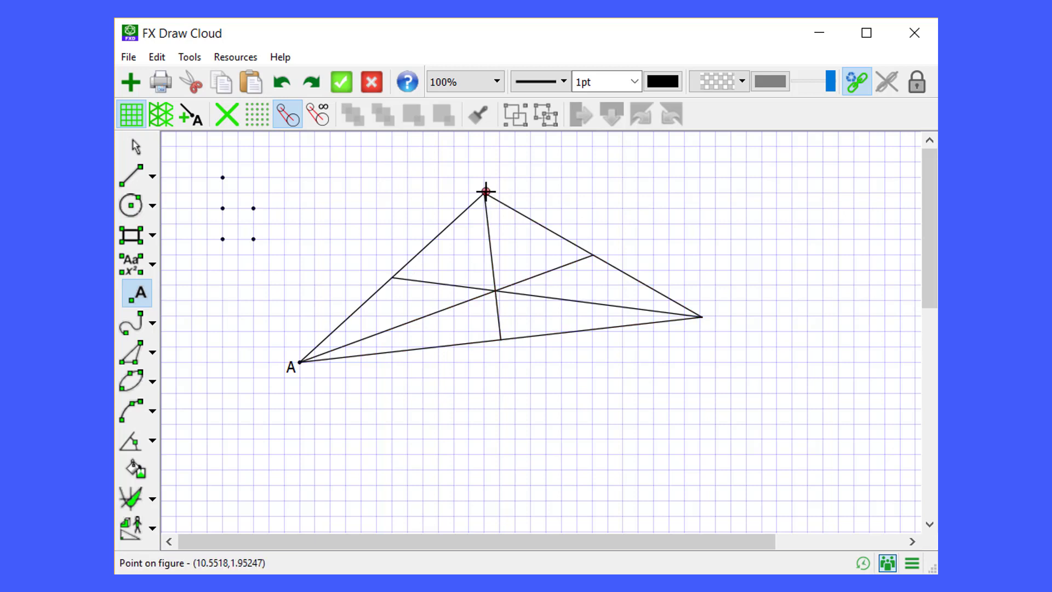
pyautogui.click(483, 192)
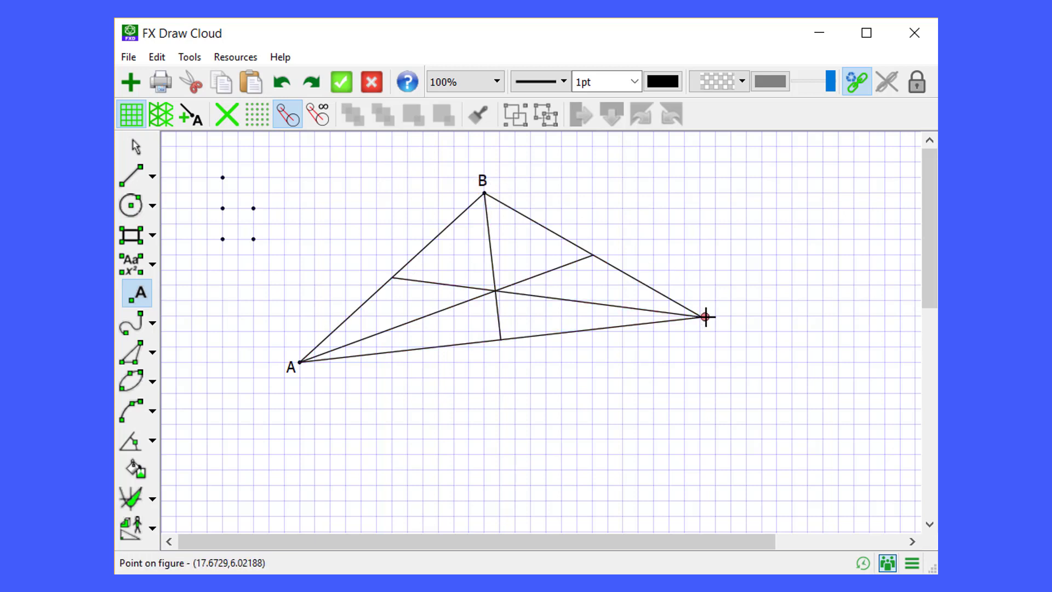
pyautogui.click(703, 317)
pyautogui.click(720, 322)
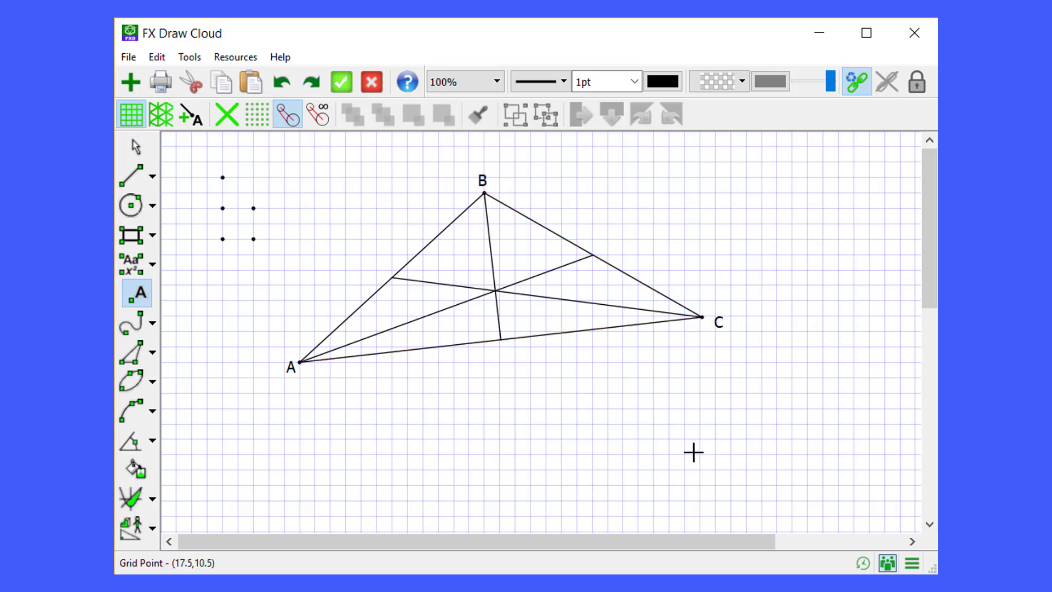
pyautogui.click(503, 297)
pyautogui.click(508, 303)
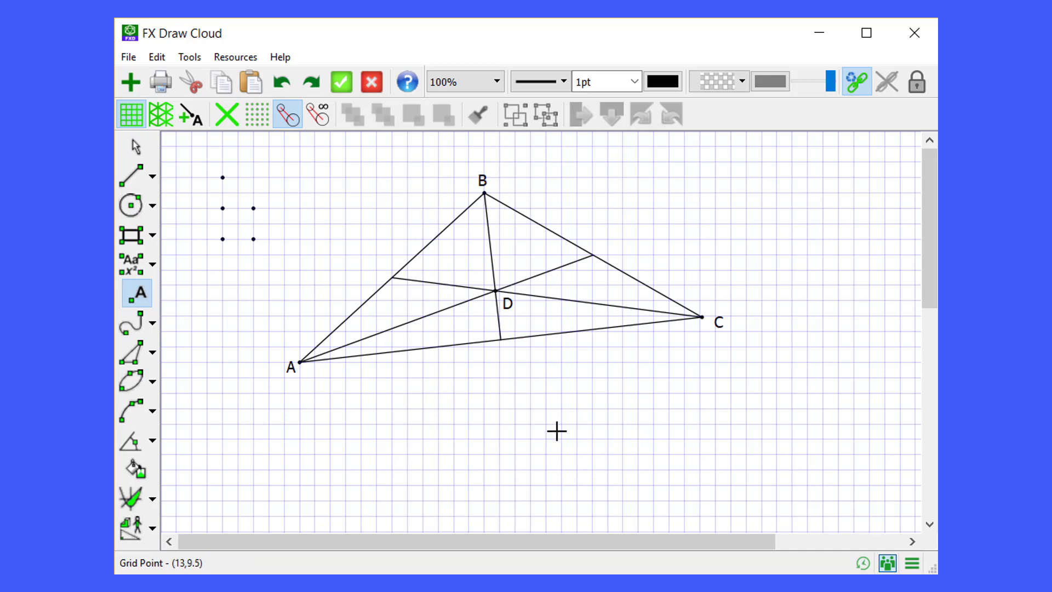
# Step: Mark the inner line's end on side BC and rename it A', and mark the ends on AC and AB as B' and C'
pyautogui.press('Escape')
pyautogui.click(605, 251)
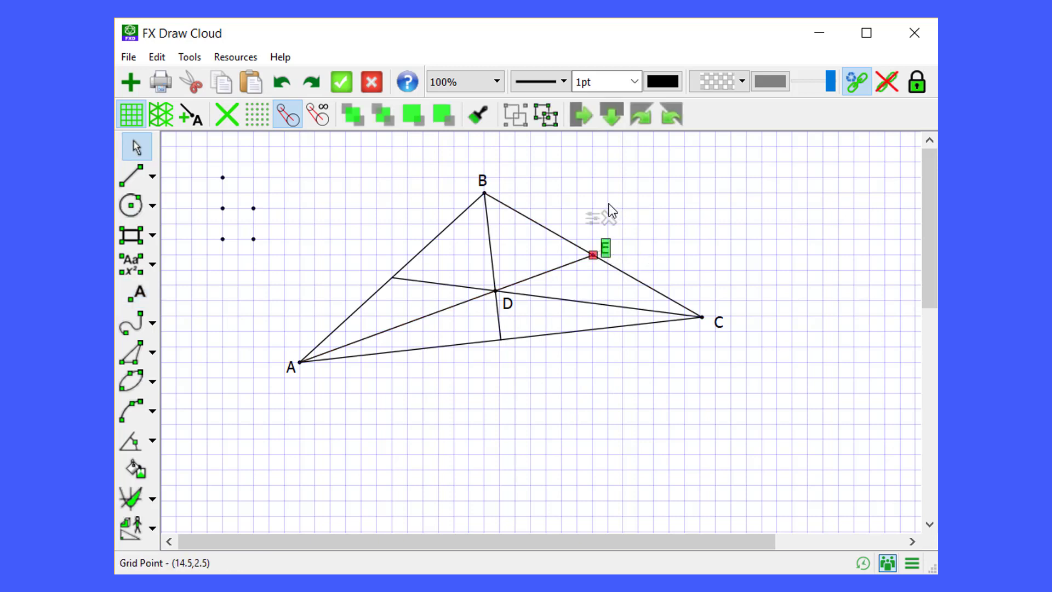
pyautogui.click(591, 217)
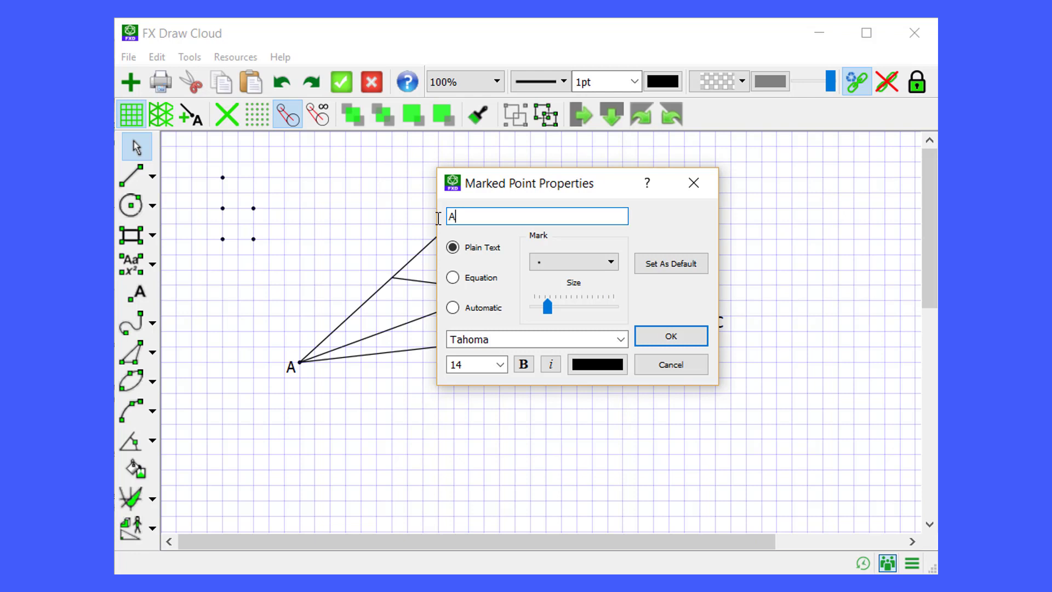
pyautogui.write("A'")
pyautogui.click(695, 337)
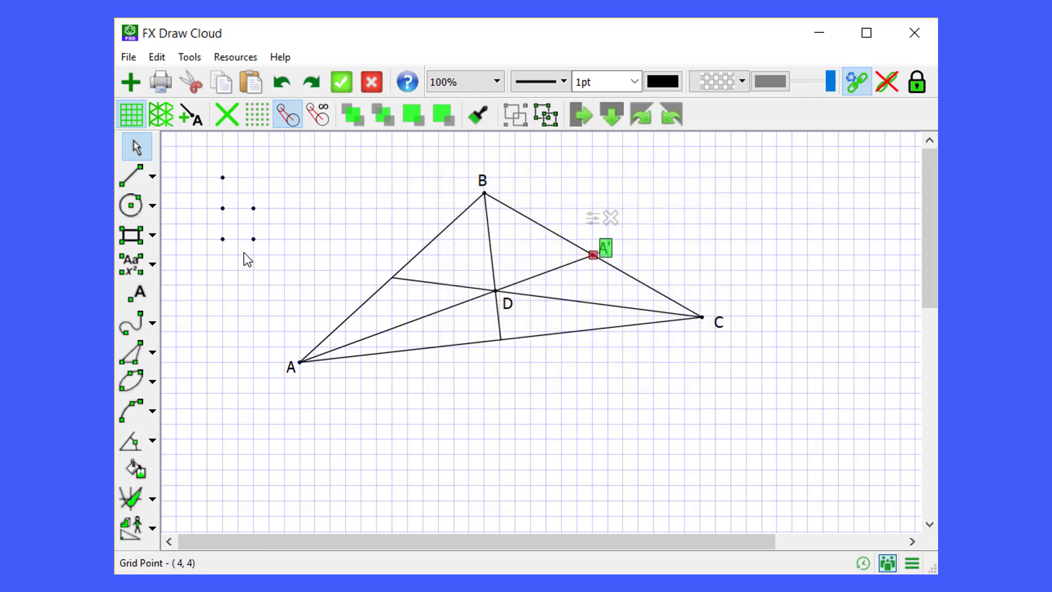
pyautogui.click(125, 296)
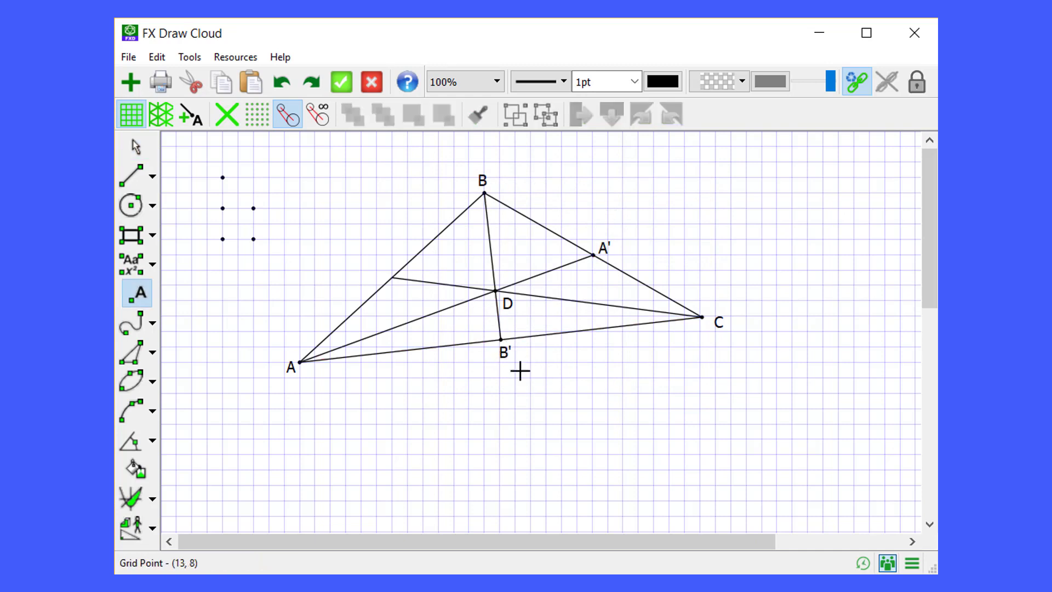
pyautogui.click(387, 277)
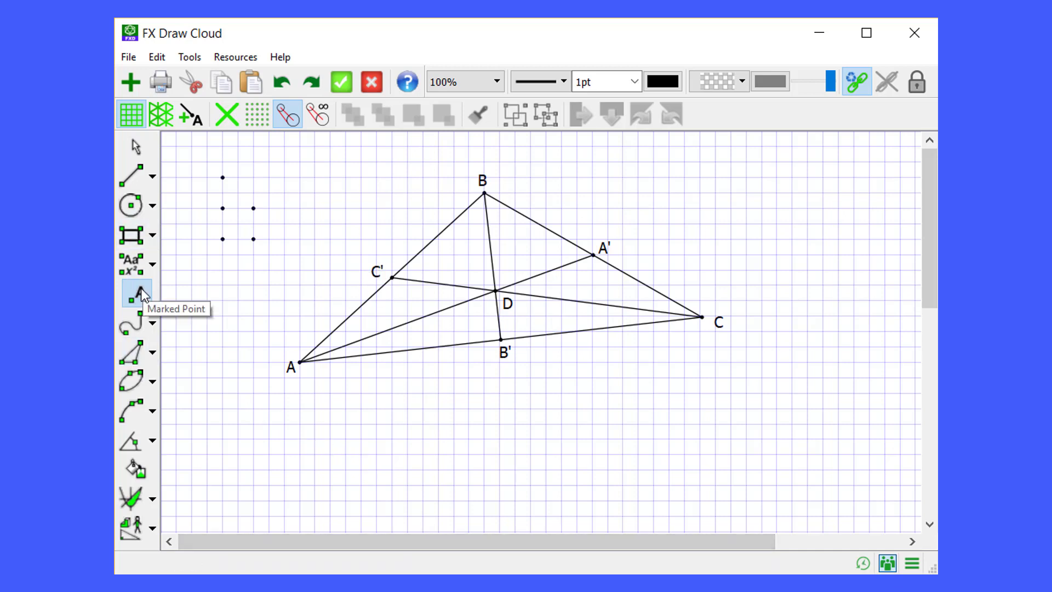
# Step: Place a marked point below the triangle and set its label to al, formatted as an equation
pyautogui.click(377, 425)
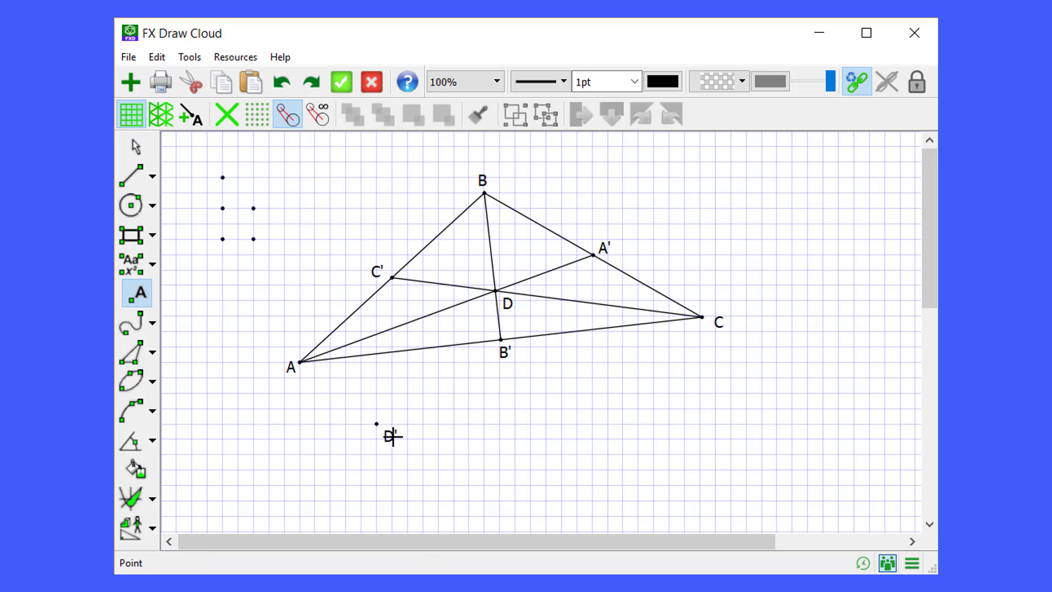
pyautogui.doubleClick(392, 436)
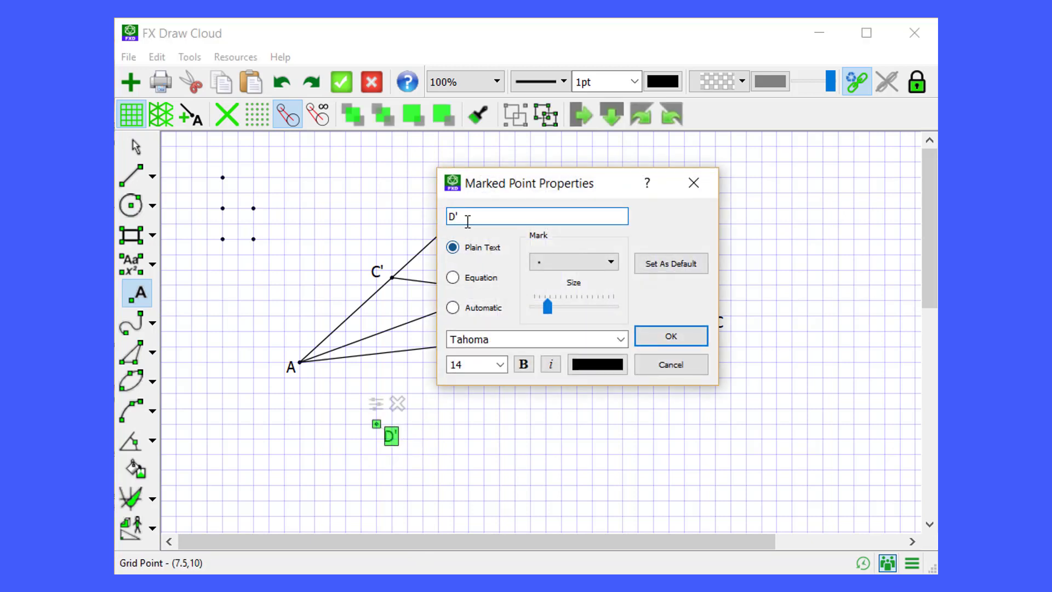
pyautogui.moveTo(460, 219); pyautogui.dragTo(432, 215)
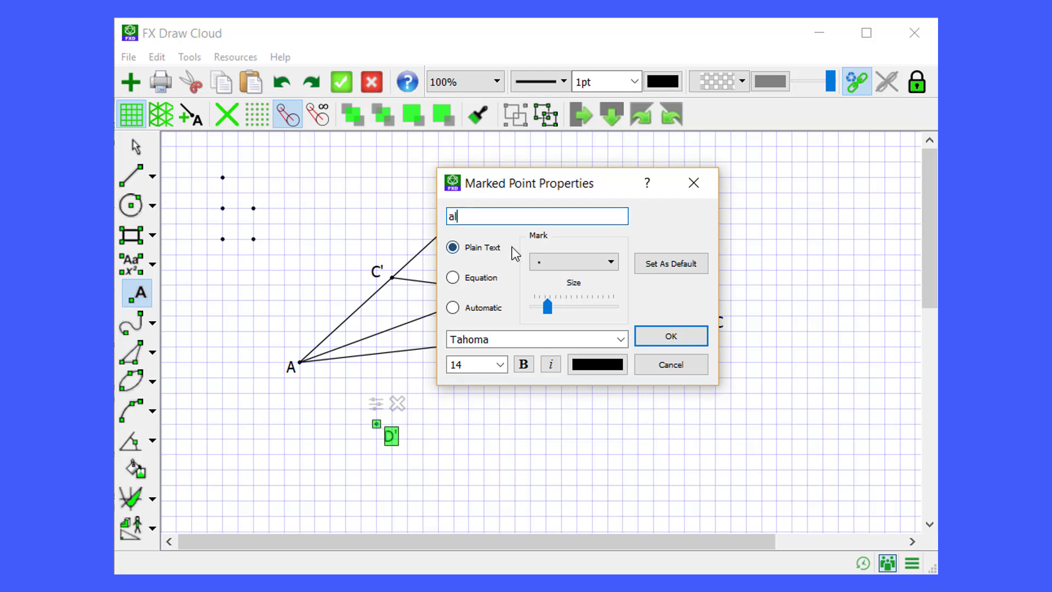
pyautogui.click(480, 278)
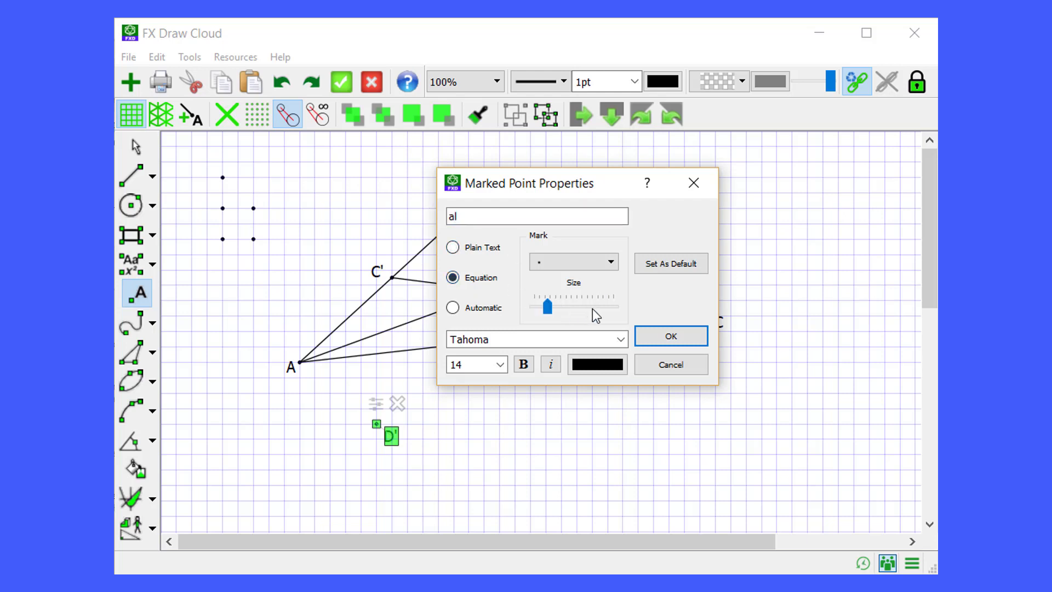
pyautogui.click(683, 344)
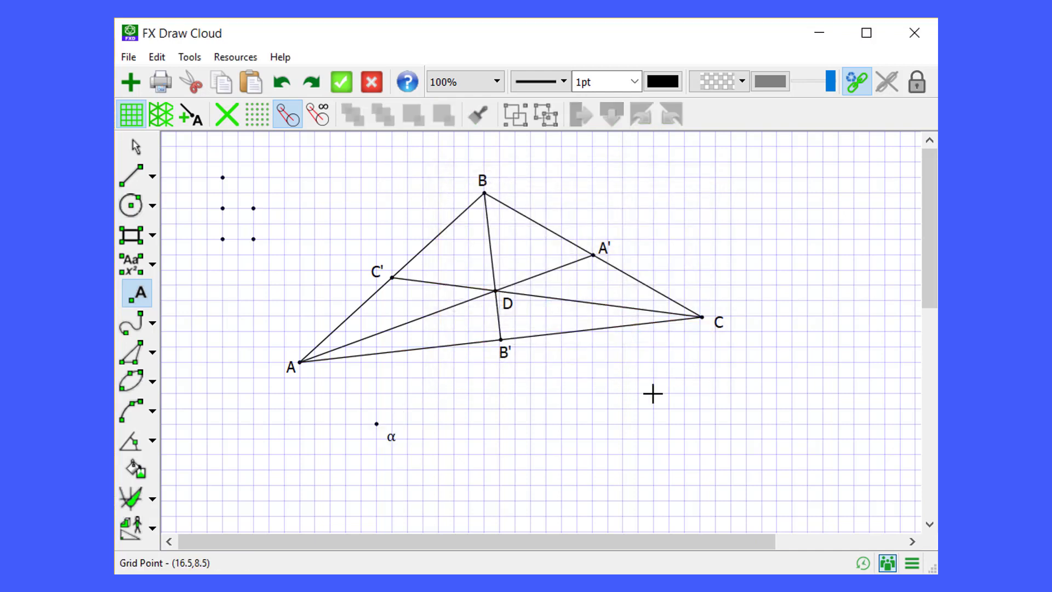
# Step: Place three more Greek-lettered marked points in a row to the right of the α point
pyautogui.click(468, 409)
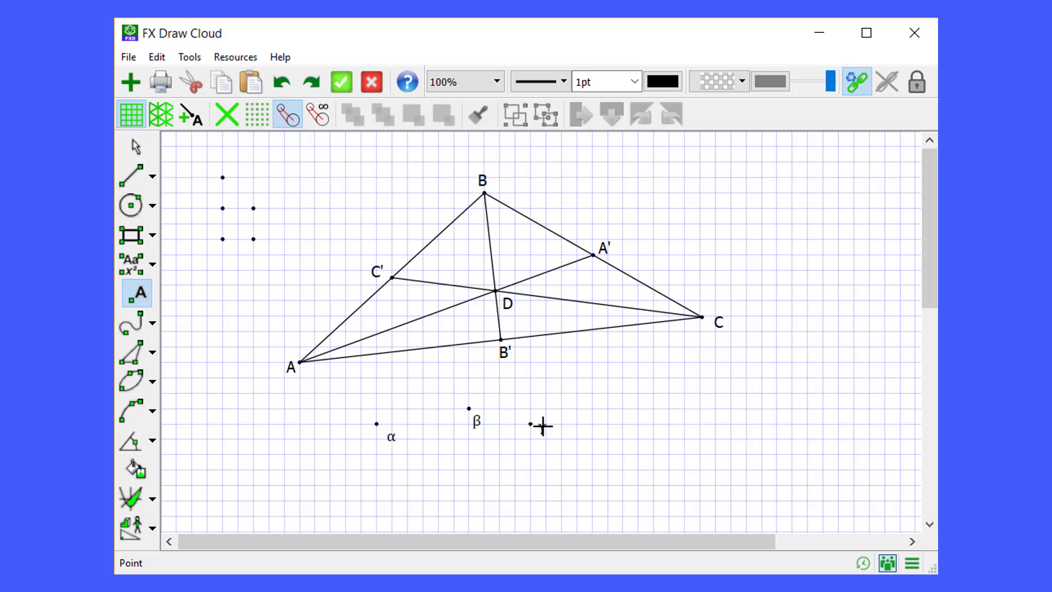
pyautogui.click(530, 424)
pyautogui.click(592, 439)
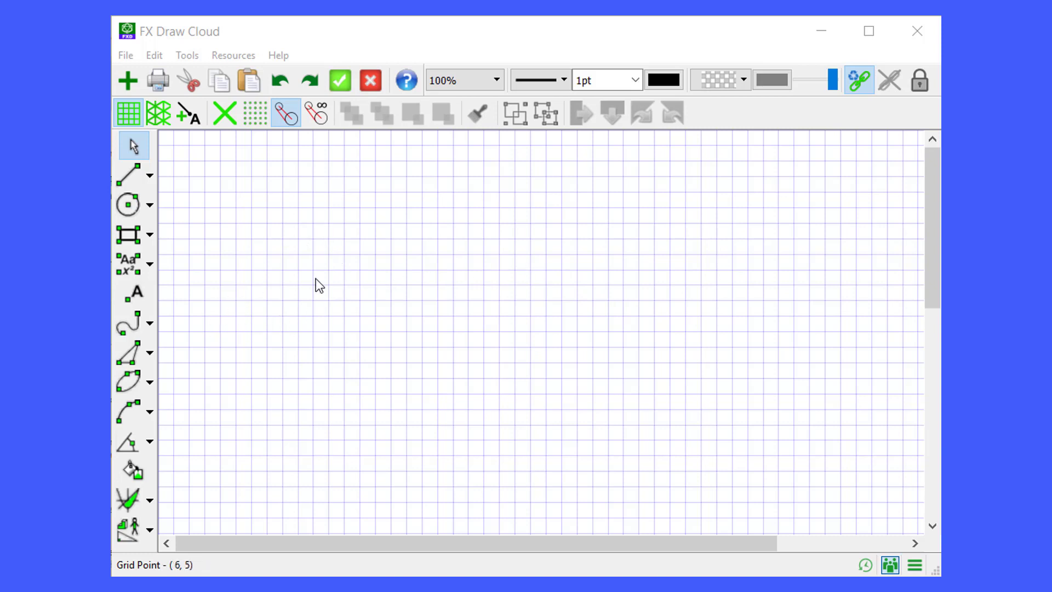
# Step: Turn on automatic point labelling and draw two lines from (5, 7) opening to the right, plus a third line crossing both
pyautogui.click(192, 117)
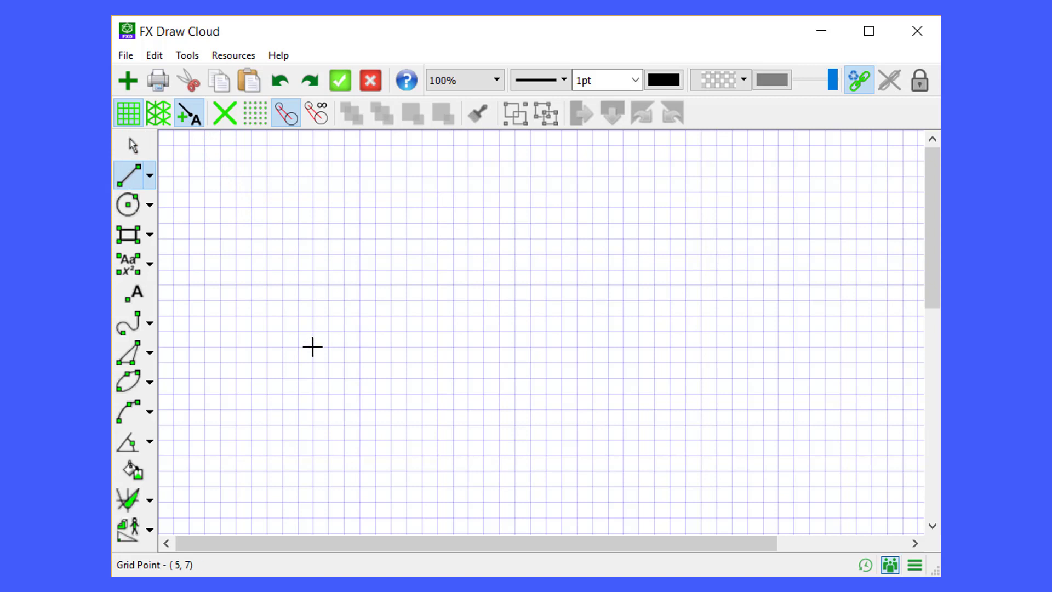
pyautogui.moveTo(314, 347); pyautogui.dragTo(655, 208)
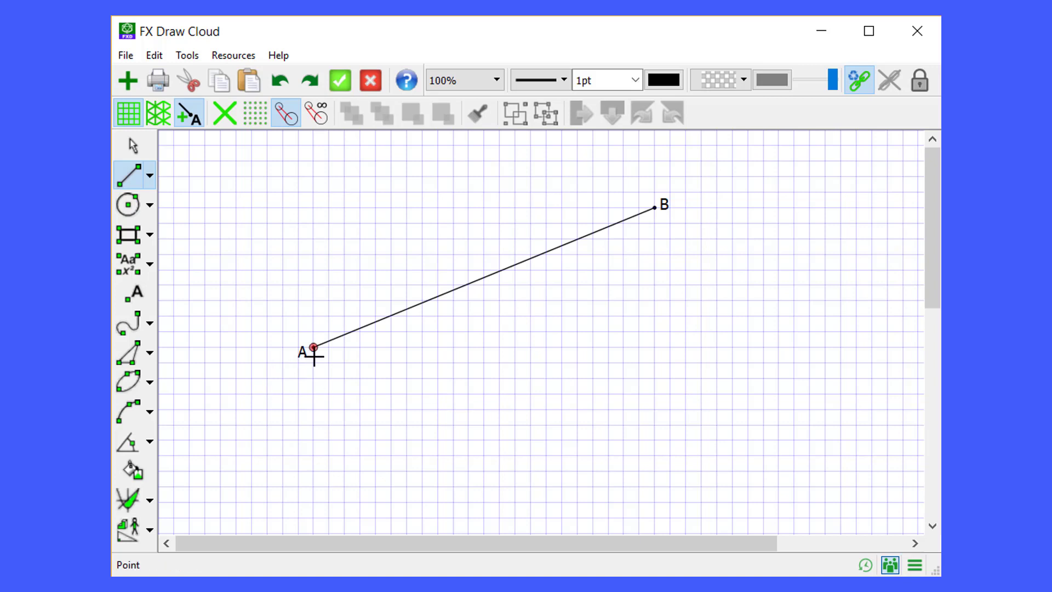
pyautogui.moveTo(313, 350); pyautogui.dragTo(655, 409)
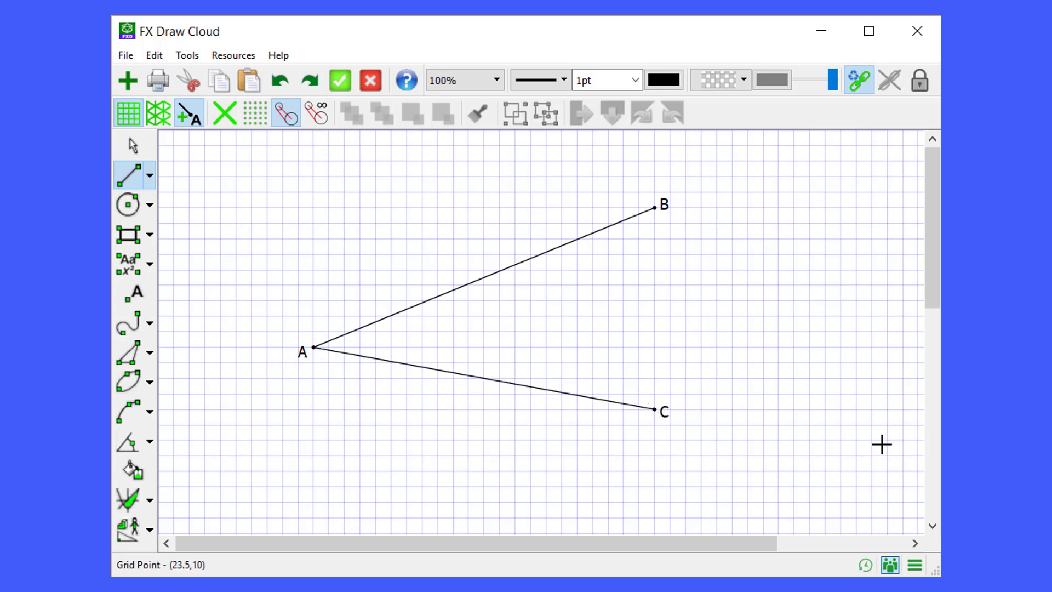
pyautogui.moveTo(547, 162); pyautogui.dragTo(415, 484)
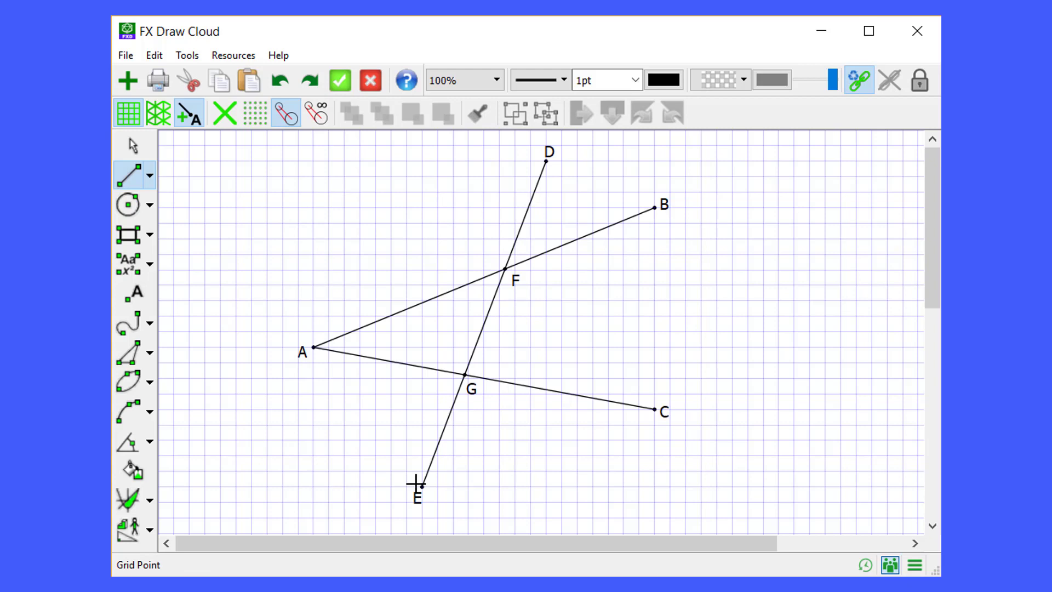
# Step: Draw a circle centred above line AB that cuts the line twice, and turn off automatic point labelling
pyautogui.click(129, 206)
pyautogui.moveTo(406, 269); pyautogui.dragTo(447, 325)
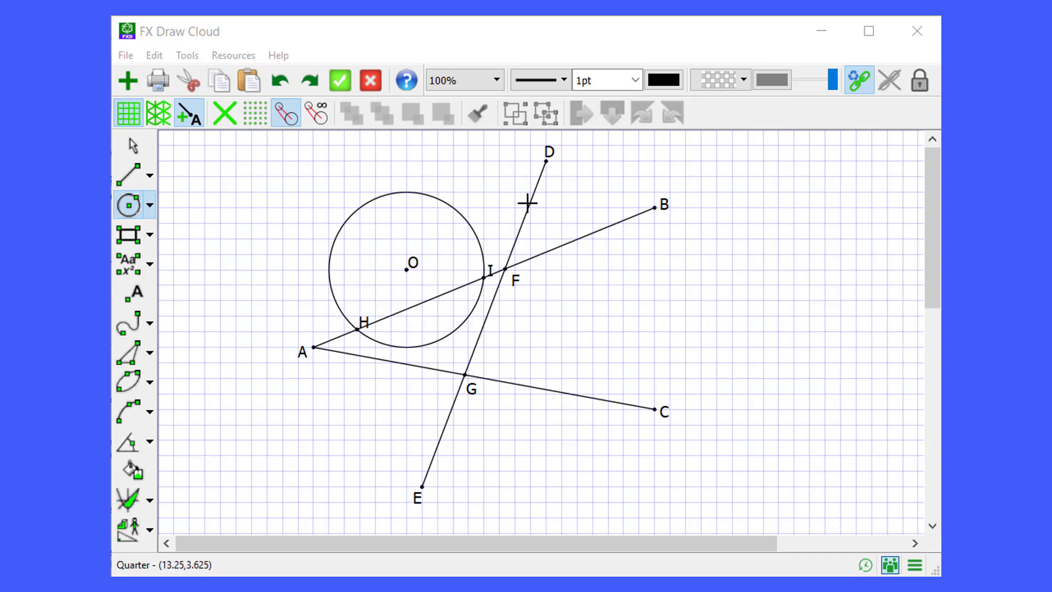
pyautogui.click(191, 113)
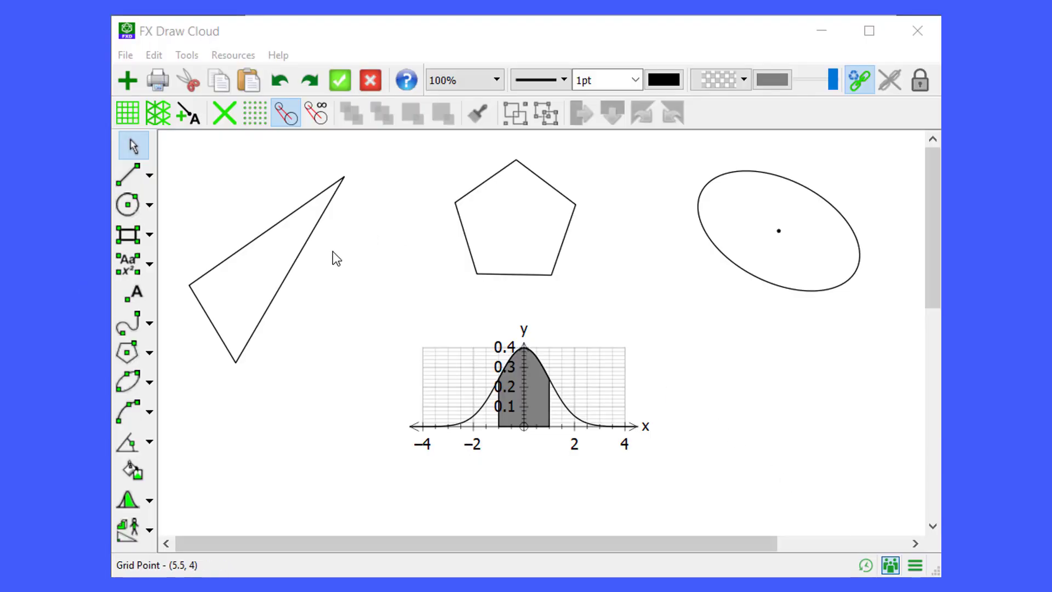
# Step: Inspect the measurements of the triangle, the pentagon and the ellipse by selecting each in turn
pyautogui.click(298, 261)
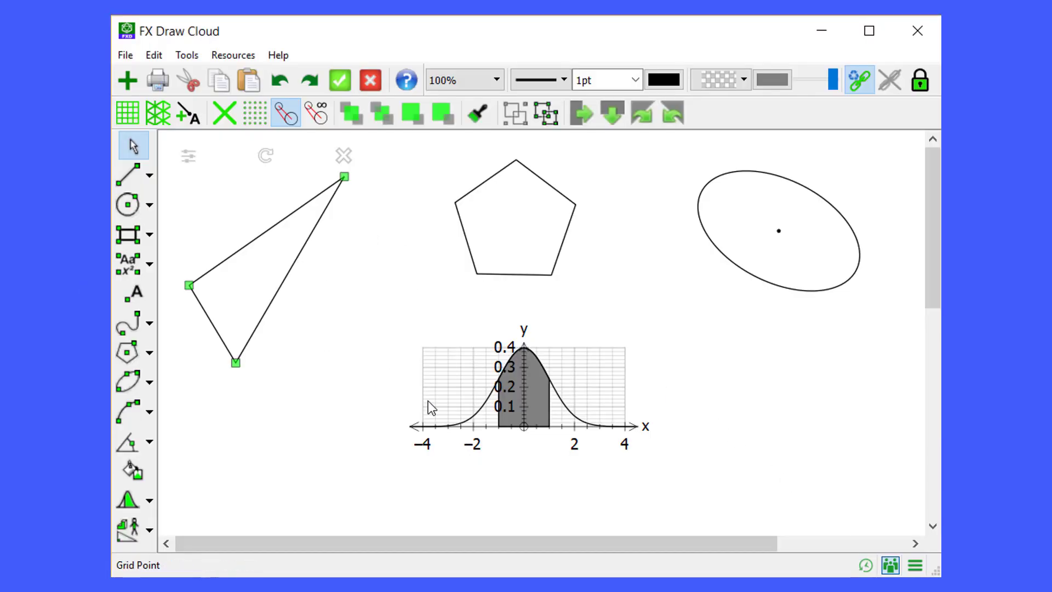
pyautogui.moveTo(287, 278)
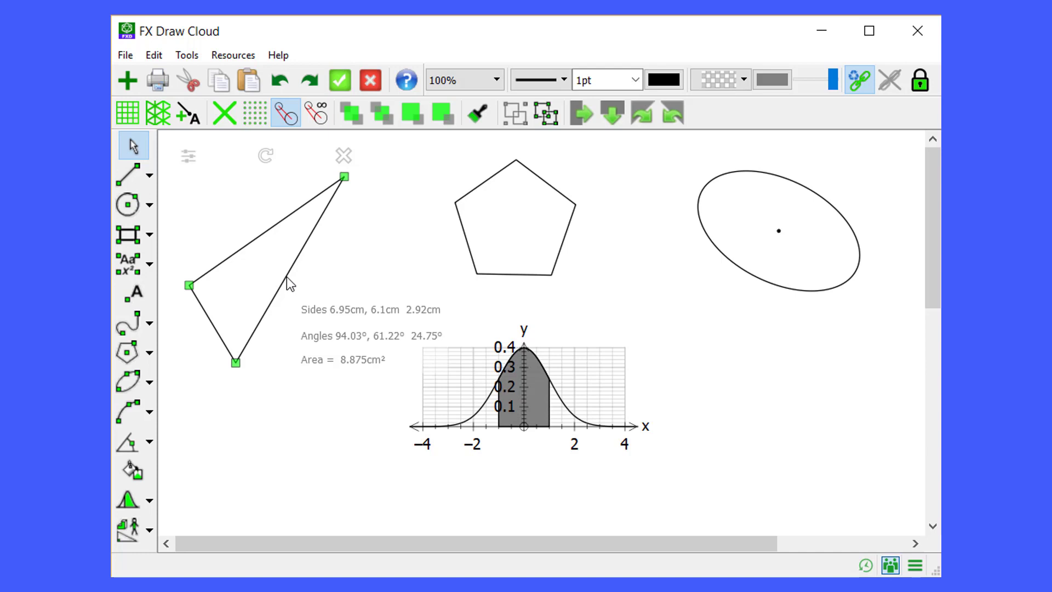
pyautogui.click(566, 240)
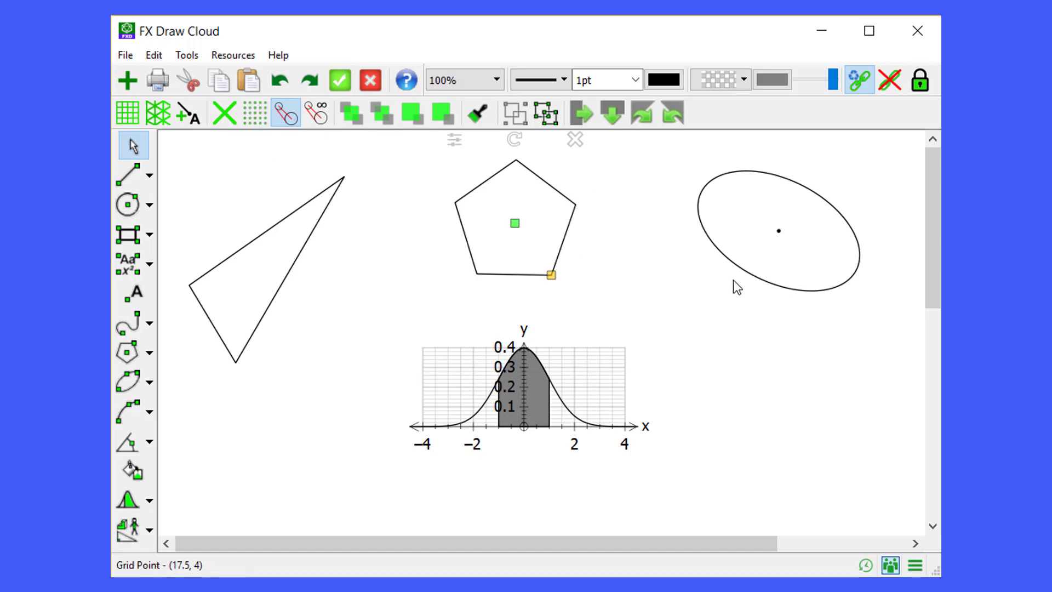
pyautogui.click(750, 278)
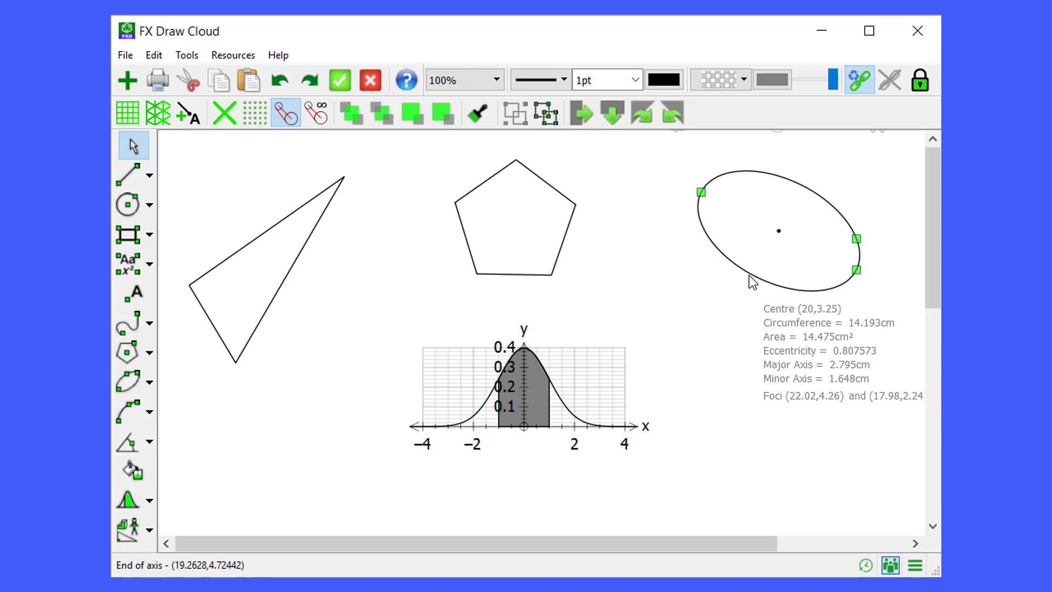
# Step: Extend the shaded region under the normal curve so its lower bound is at -1.9
pyautogui.click(511, 372)
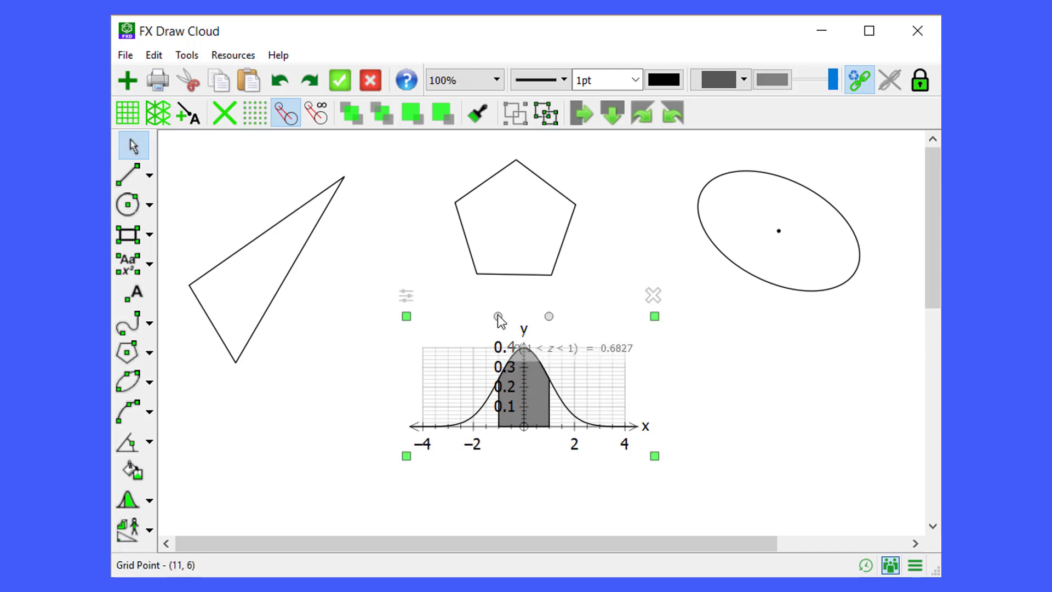
pyautogui.moveTo(498, 318); pyautogui.dragTo(476, 317)
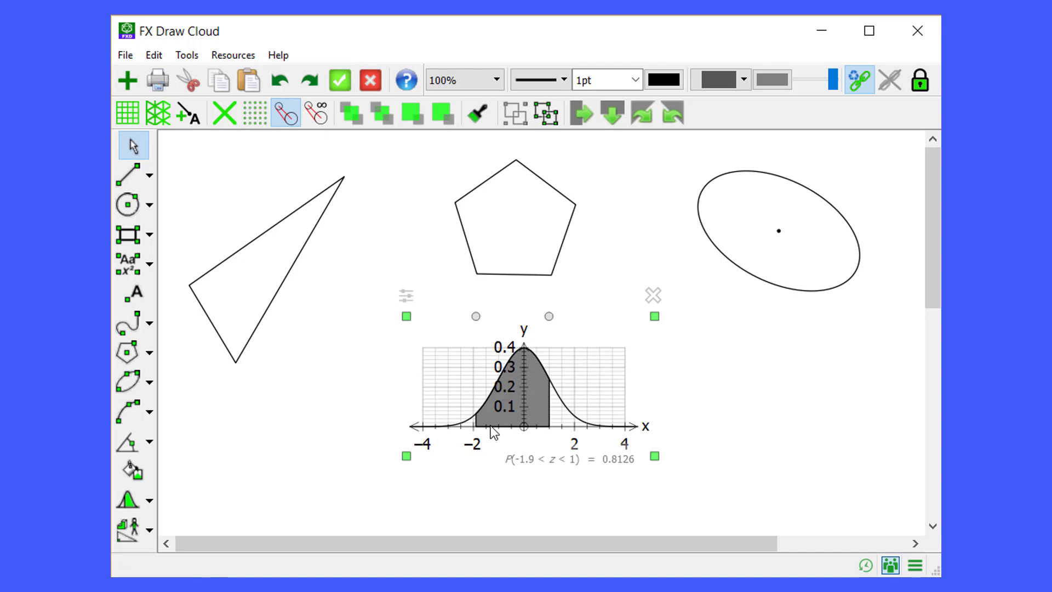
# Step: Add an annotation with the triangle's measurements and place it below the triangle
pyautogui.click(267, 309)
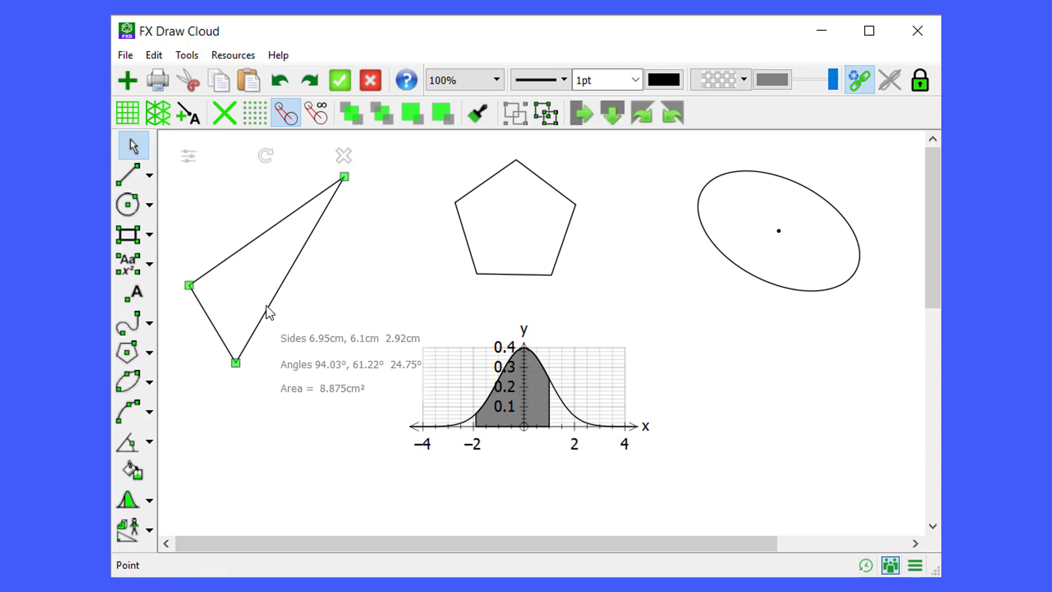
pyautogui.rightClick(284, 281)
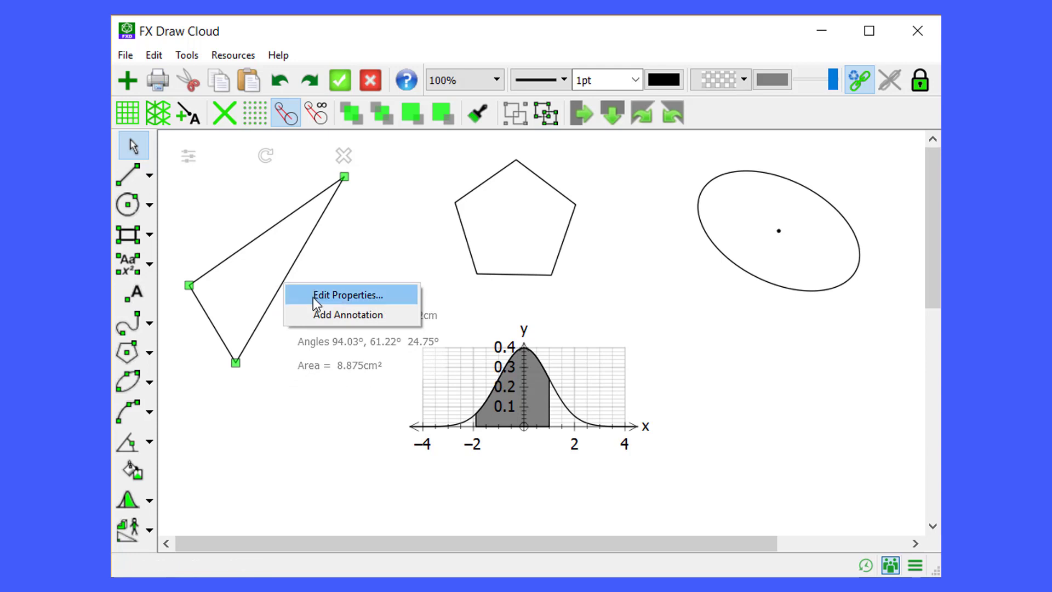
pyautogui.click(320, 315)
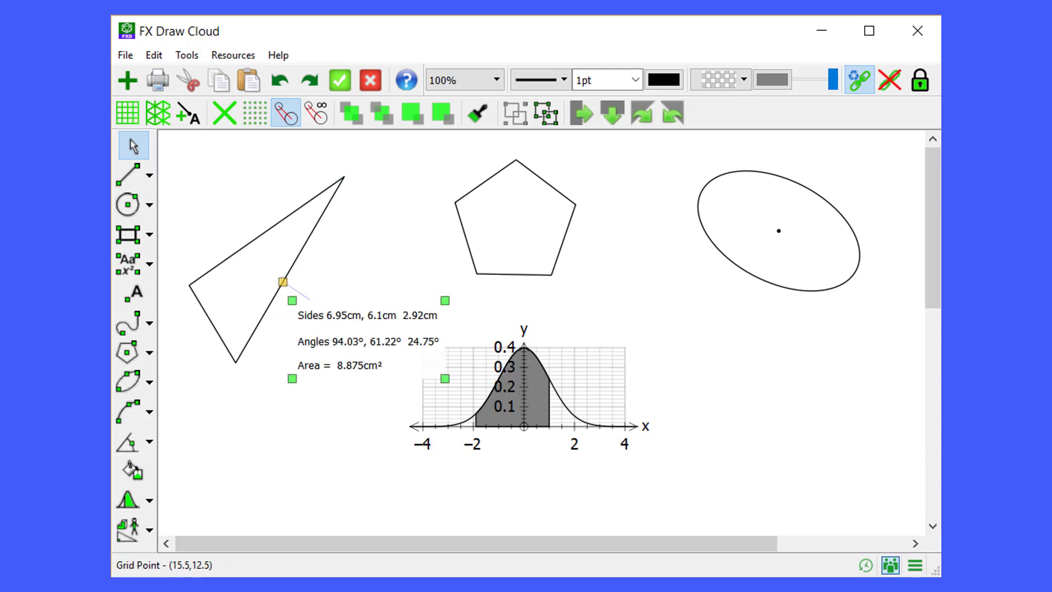
pyautogui.click(346, 474)
pyautogui.click(360, 344)
pyautogui.click(360, 344)
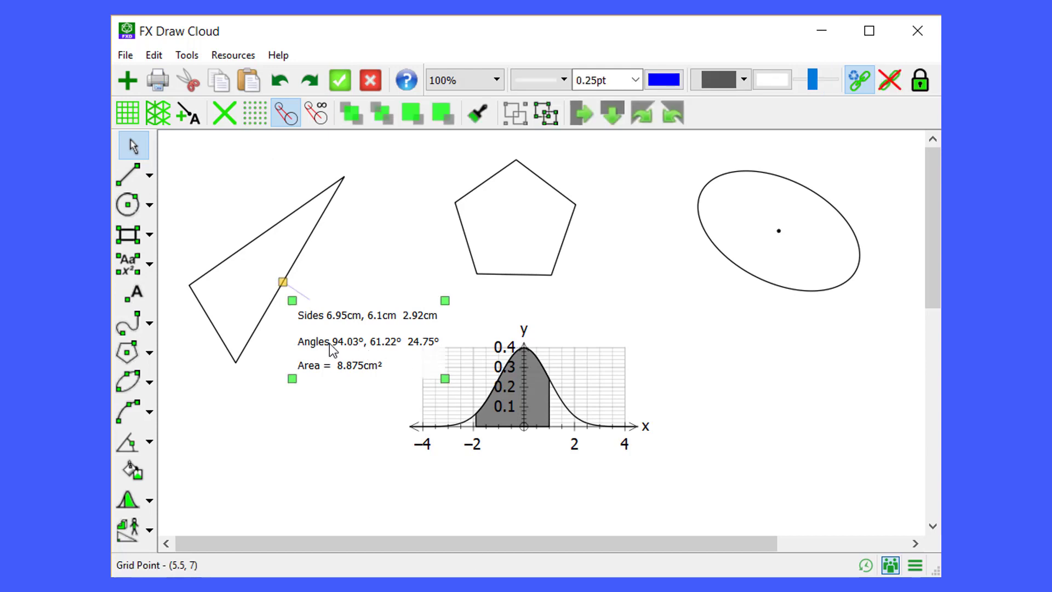
pyautogui.moveTo(324, 351)
pyautogui.mouseDown()
pyautogui.moveTo(299, 400)
pyautogui.moveTo(208, 414)
pyautogui.moveTo(210, 430)
pyautogui.mouseUp()
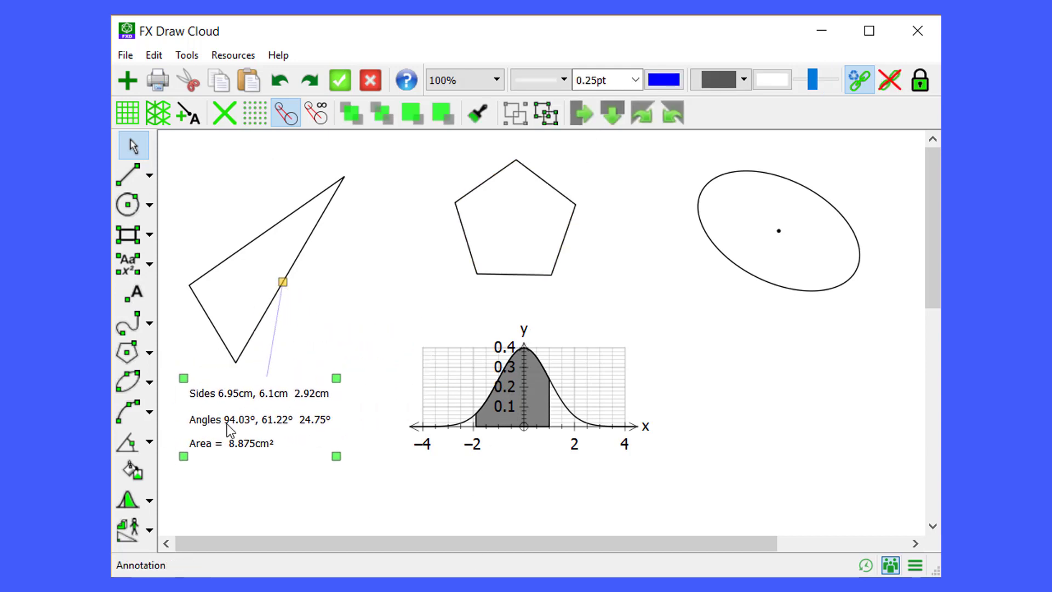
# Step: Reshape the annotated triangle by moving its upper vertex downwards and slightly left
pyautogui.click(343, 312)
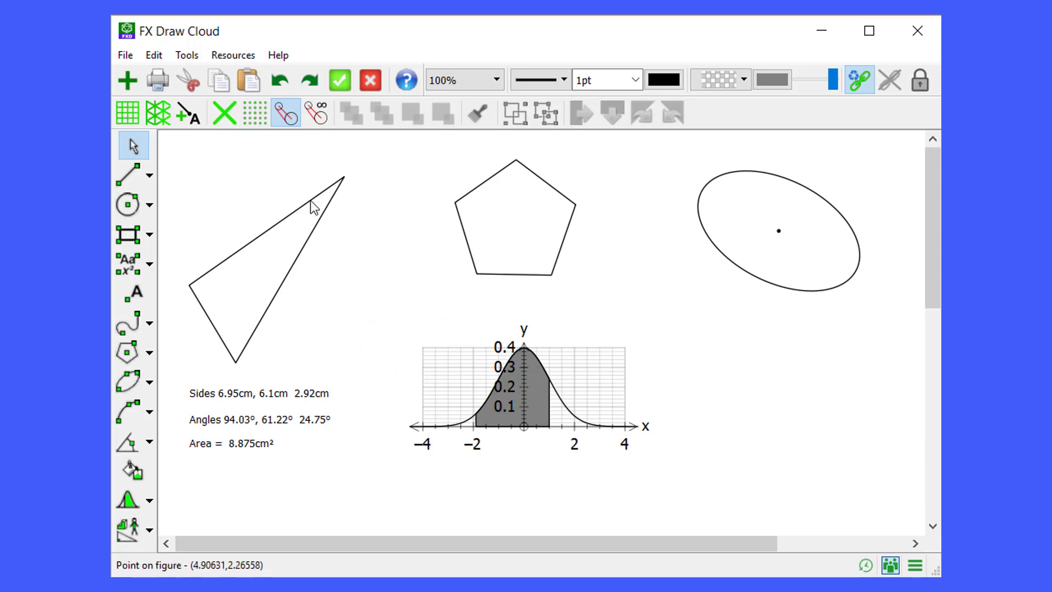
pyautogui.click(326, 188)
pyautogui.moveTo(344, 177); pyautogui.dragTo(336, 221)
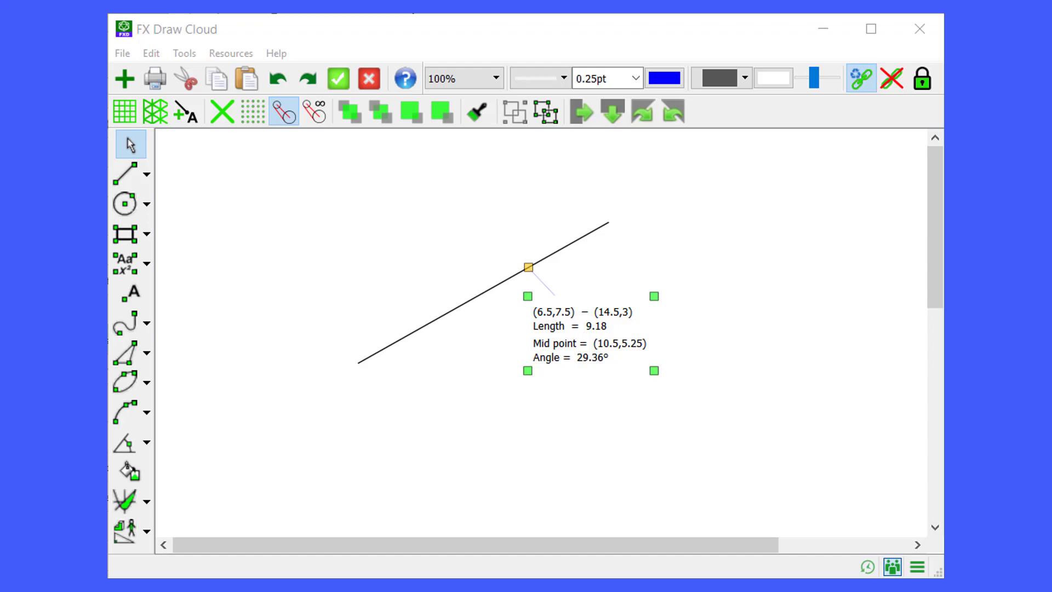
# Step: Open the line's annotation text for editing and delete the "Mid point = $mid" entry
pyautogui.doubleClick(593, 347)
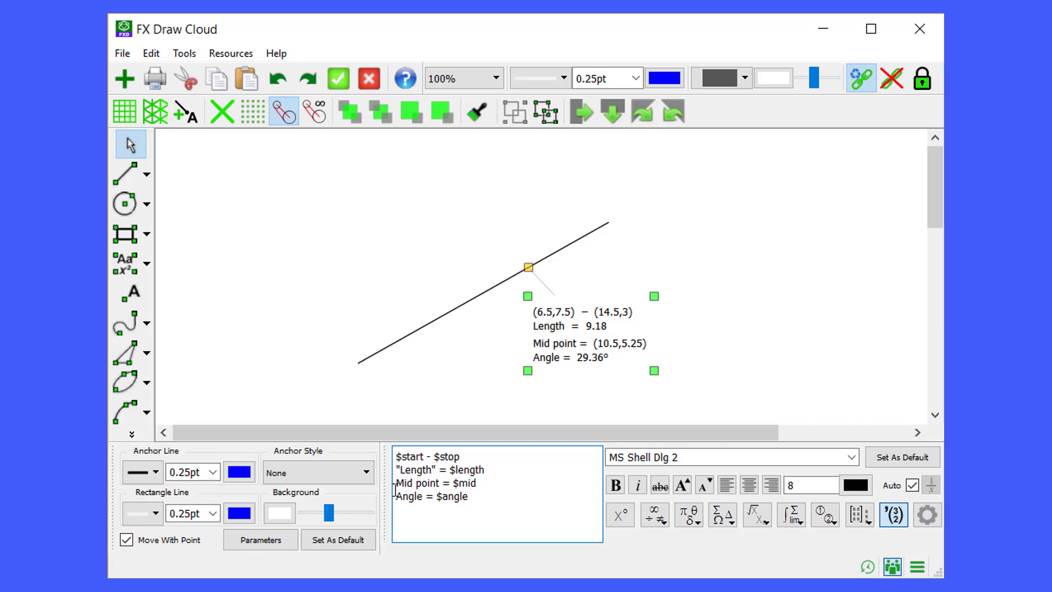
pyautogui.moveTo(396, 483); pyautogui.dragTo(480, 488)
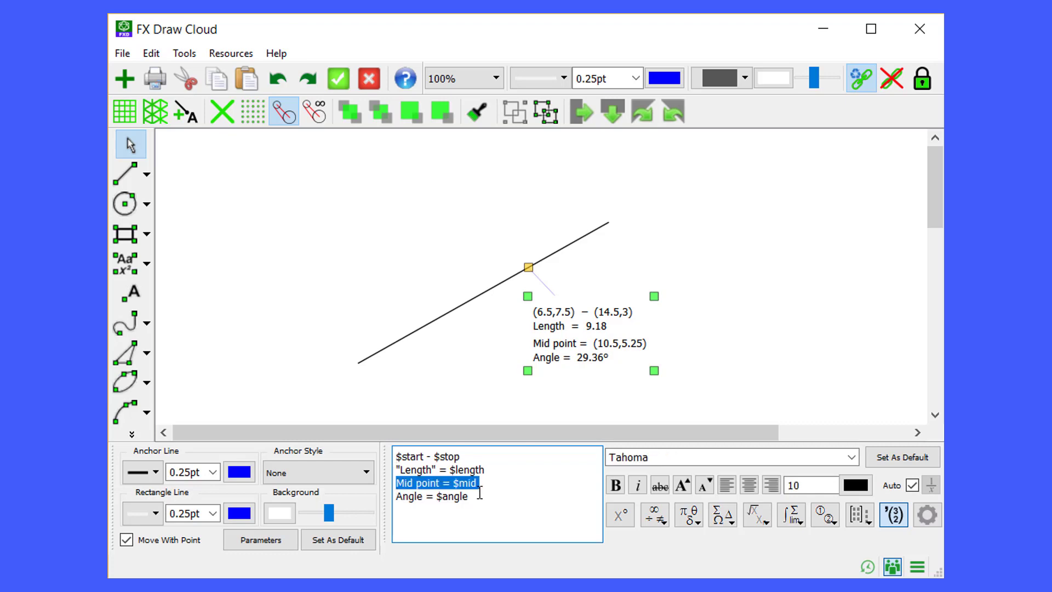
pyautogui.press('Delete')
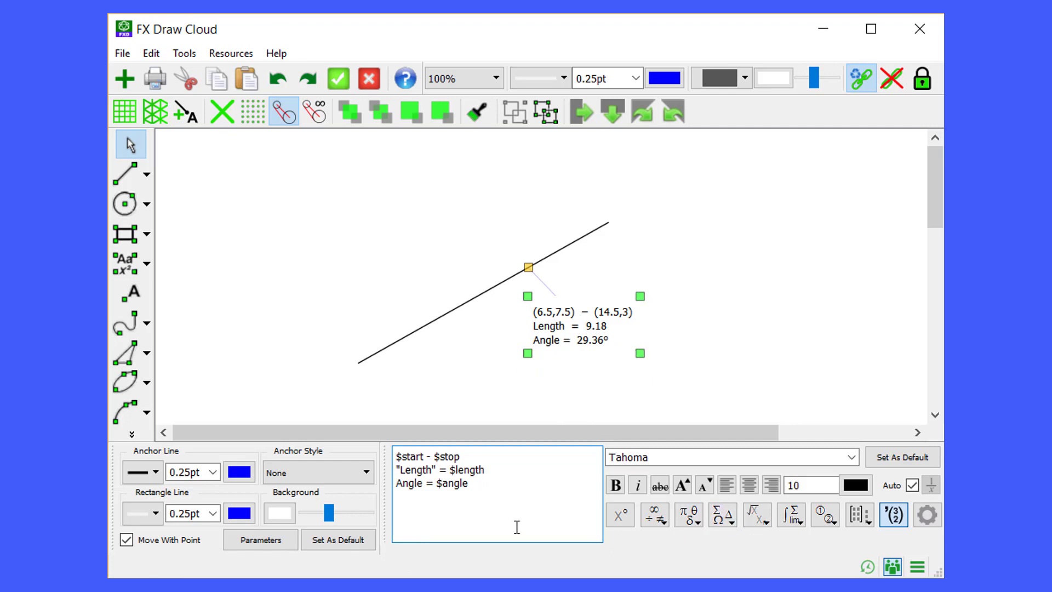
# Step: Append the unit parameter $u to the length entry and add the text "Whatever I like" on a new line below it
pyautogui.write('$u')
pyautogui.press('Return')
pyautogui.write('What')
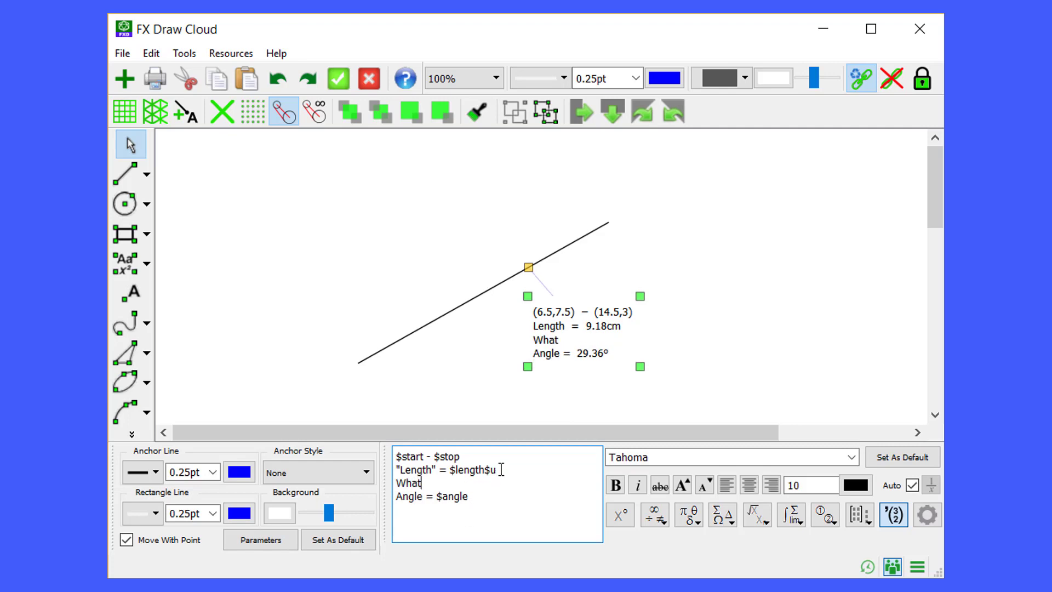
pyautogui.write('ever I like')
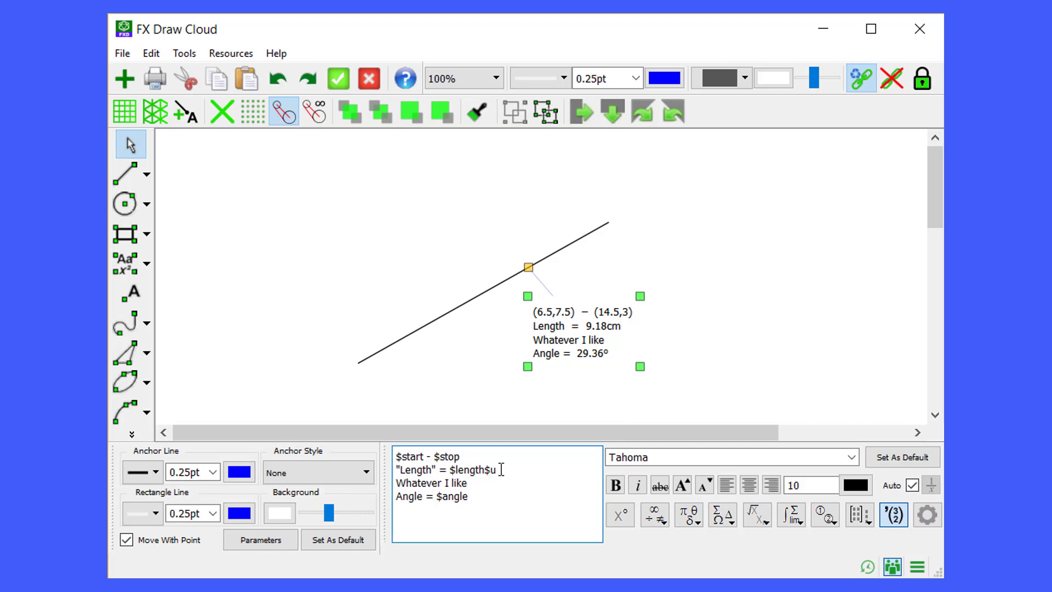
# Step: Review the parameters available for the line's annotation, then close the annotation editor
pyautogui.click(242, 543)
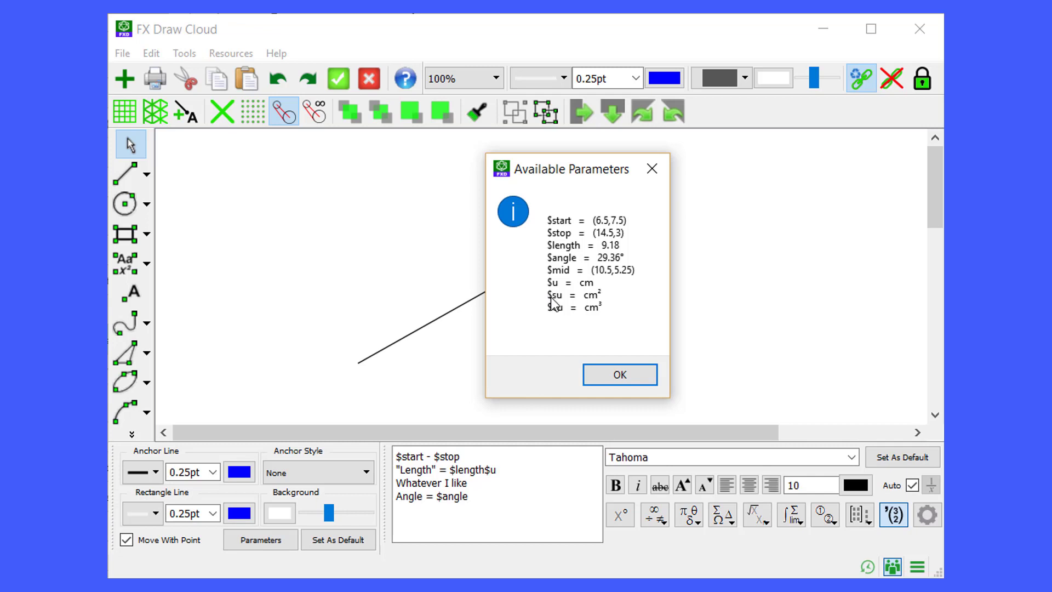
pyautogui.click(619, 376)
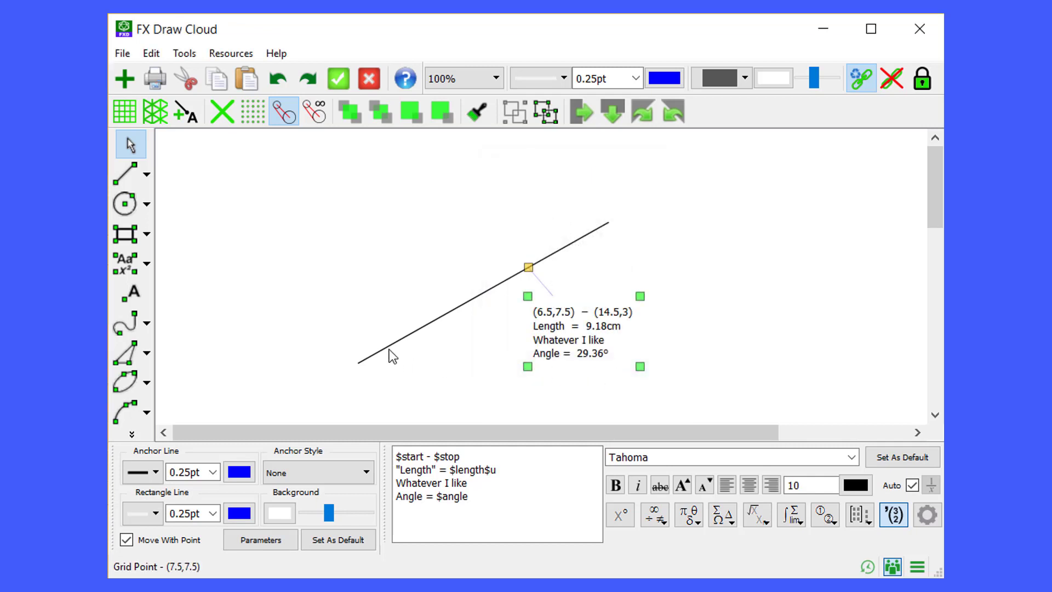
pyautogui.click(201, 238)
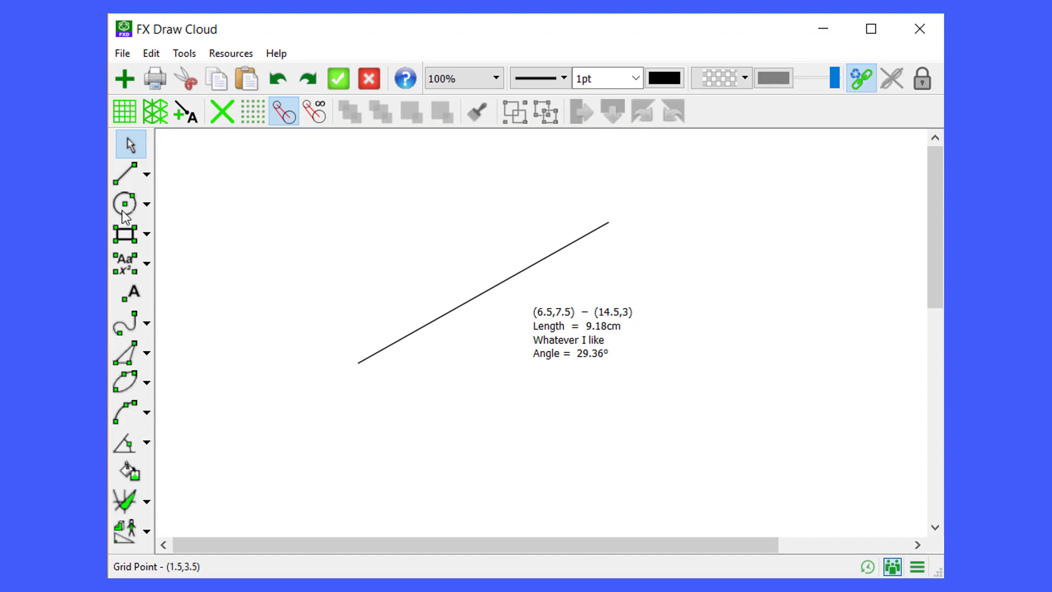
# Step: Draw a tilted ellipse centred at (7.5, 6.25) over the line's lower end, with major axis about 3 cm and minor axis about 1.6 cm
pyautogui.click(125, 382)
pyautogui.moveTo(359, 300); pyautogui.dragTo(410, 371)
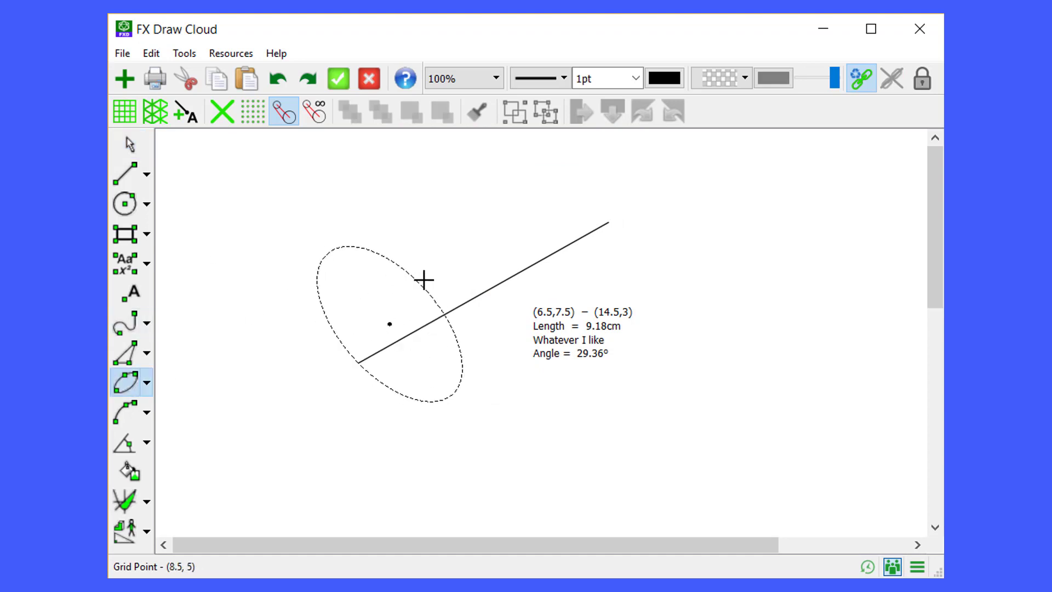
pyautogui.click(425, 280)
# Step: Add a measurement annotation to the ellipse and move it to the clear area below the line's annotation
pyautogui.click(405, 270)
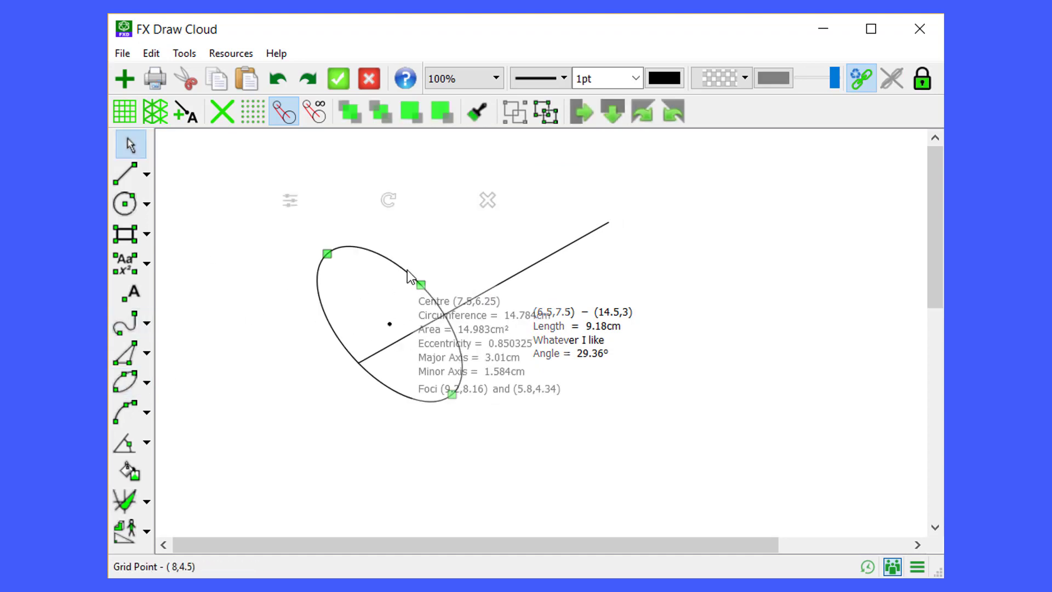
pyautogui.rightClick(406, 271)
pyautogui.click(438, 301)
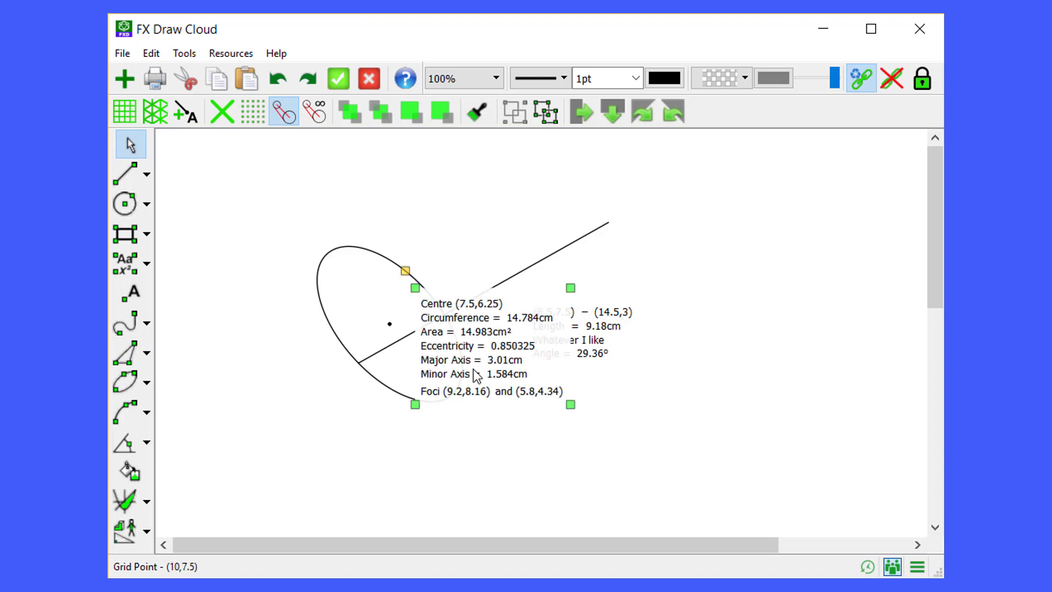
pyautogui.moveTo(491, 406)
pyautogui.mouseDown()
pyautogui.moveTo(567, 483)
pyautogui.moveTo(599, 482)
pyautogui.mouseUp()
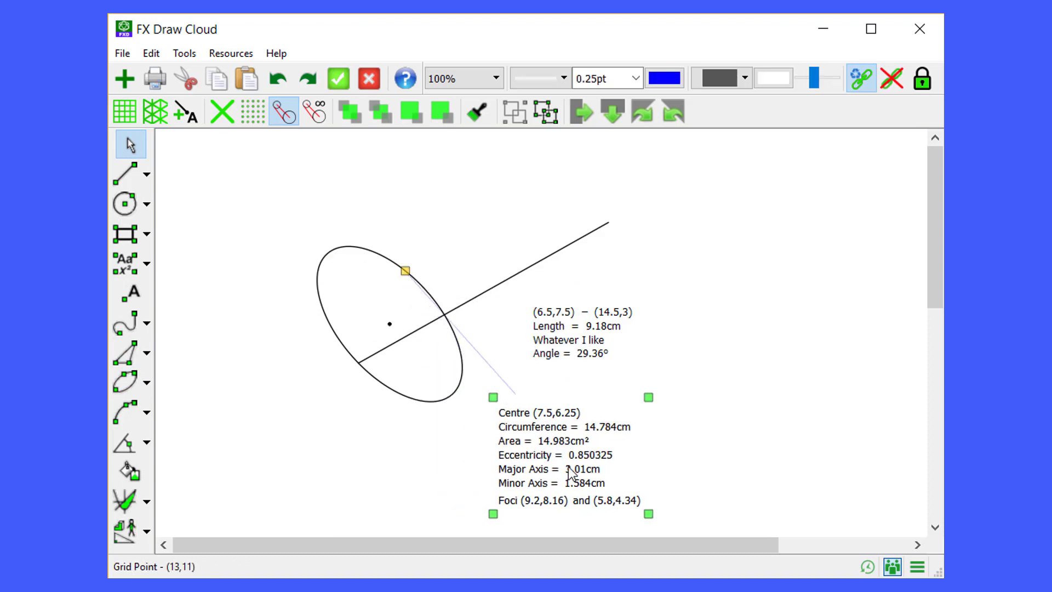
# Step: Open the ellipse's annotation text and review the parameters available for it
pyautogui.click(572, 473)
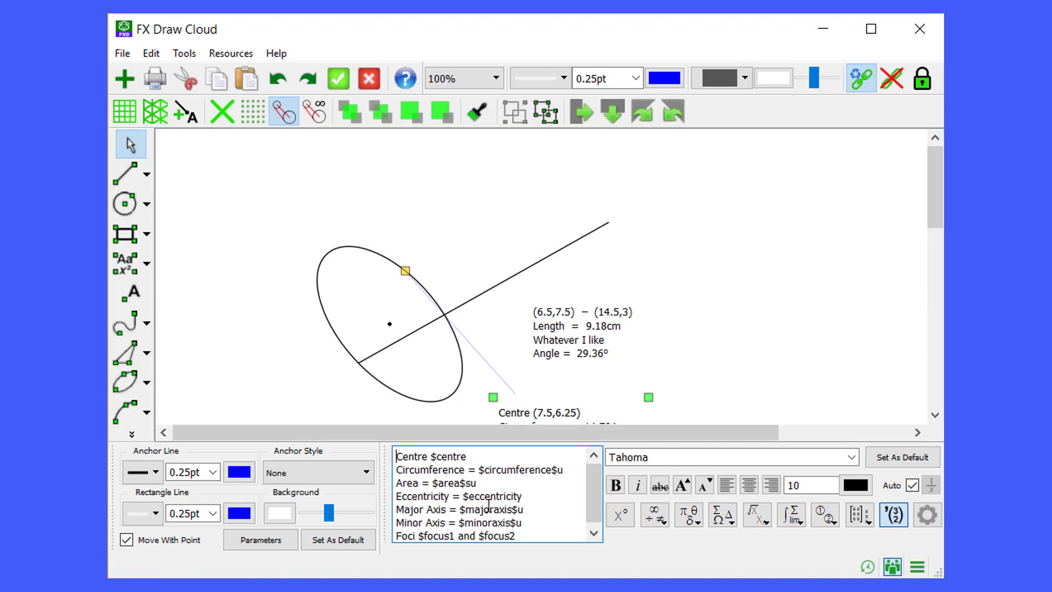
pyautogui.click(263, 540)
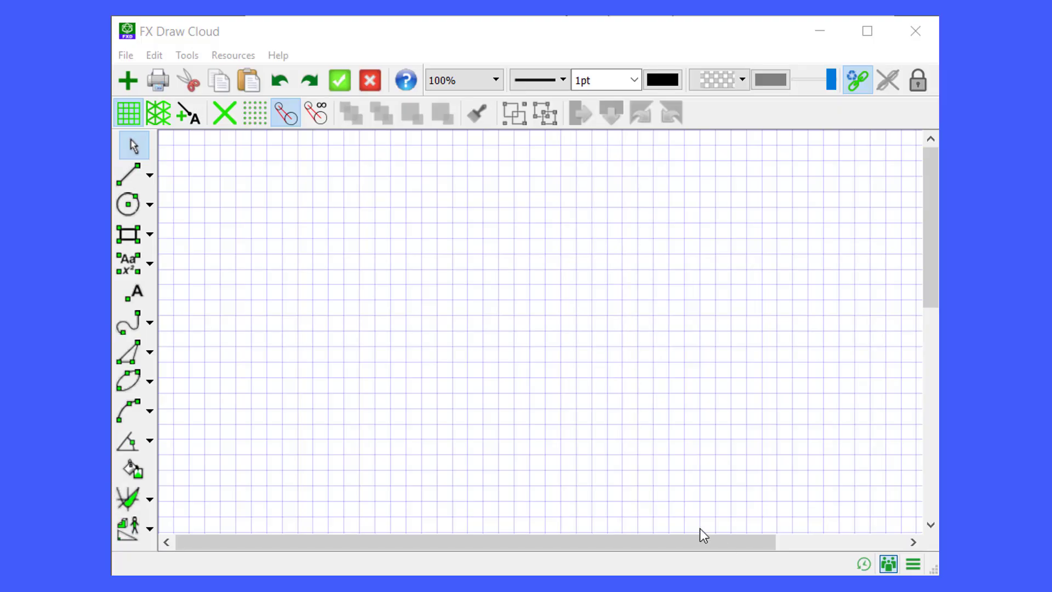
# Step: Draw a circle centred at (7, 5) with a radius of about 3.9 cm on the gridded page
pyautogui.click(130, 207)
pyautogui.moveTo(374, 284); pyautogui.dragTo(465, 365)
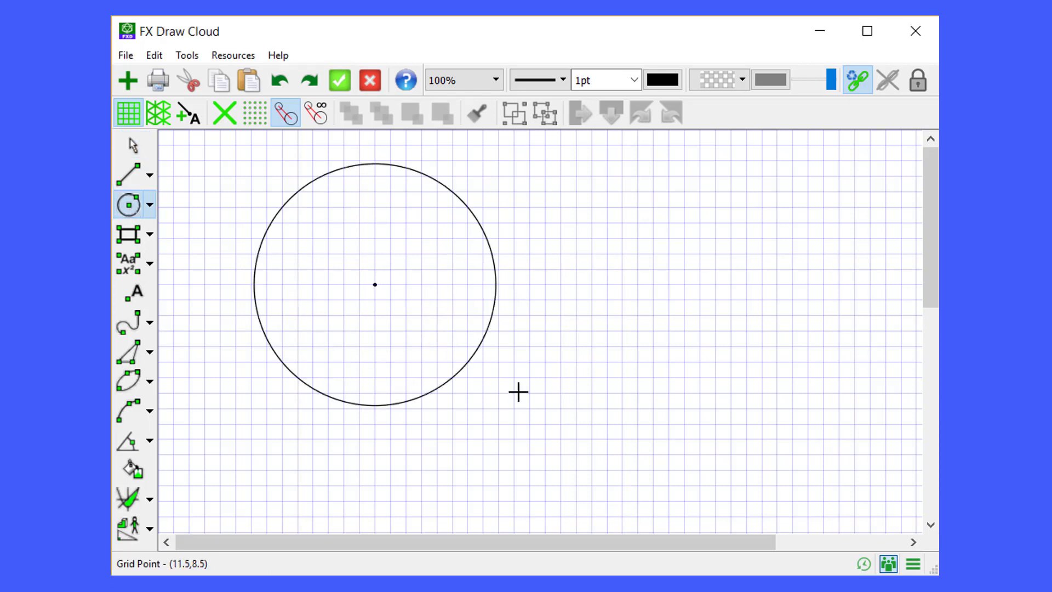
pyautogui.press('Escape')
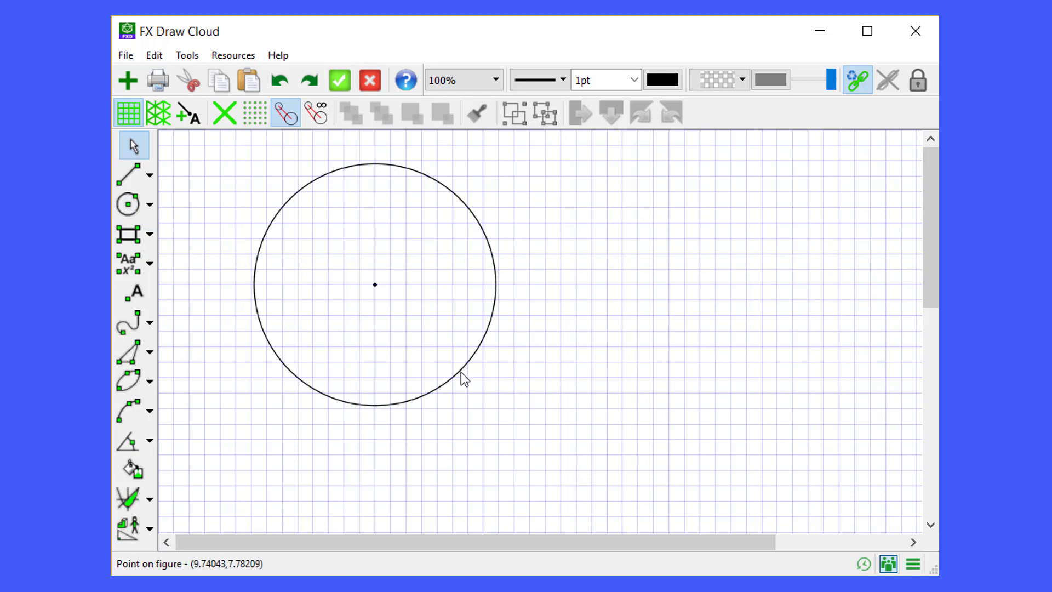
# Step: Change the circle's centre mark to a cross, save that as the default for circles, and apply it
pyautogui.click(462, 373)
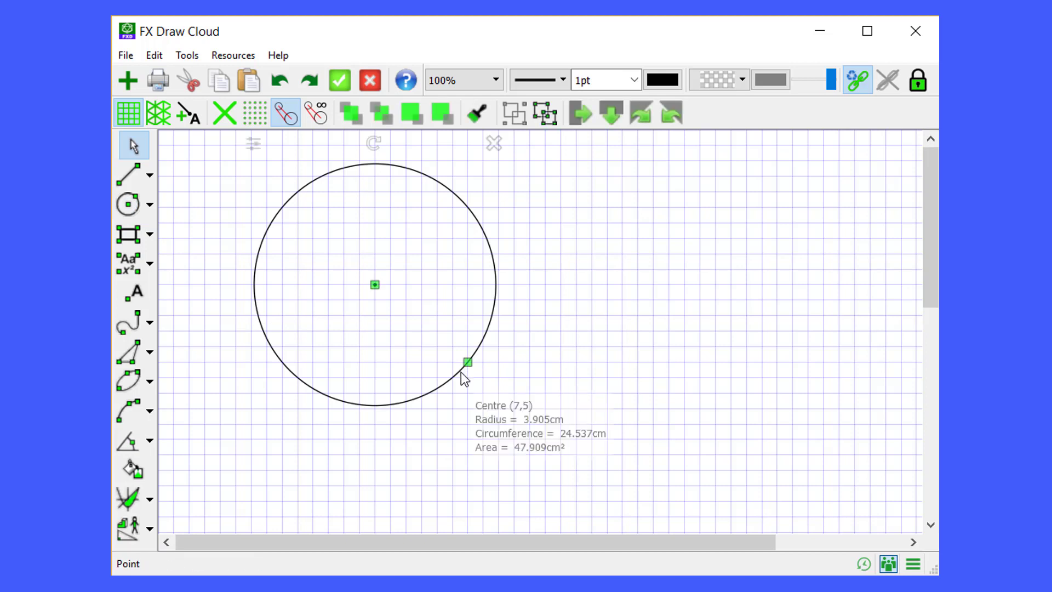
pyautogui.rightClick(461, 372)
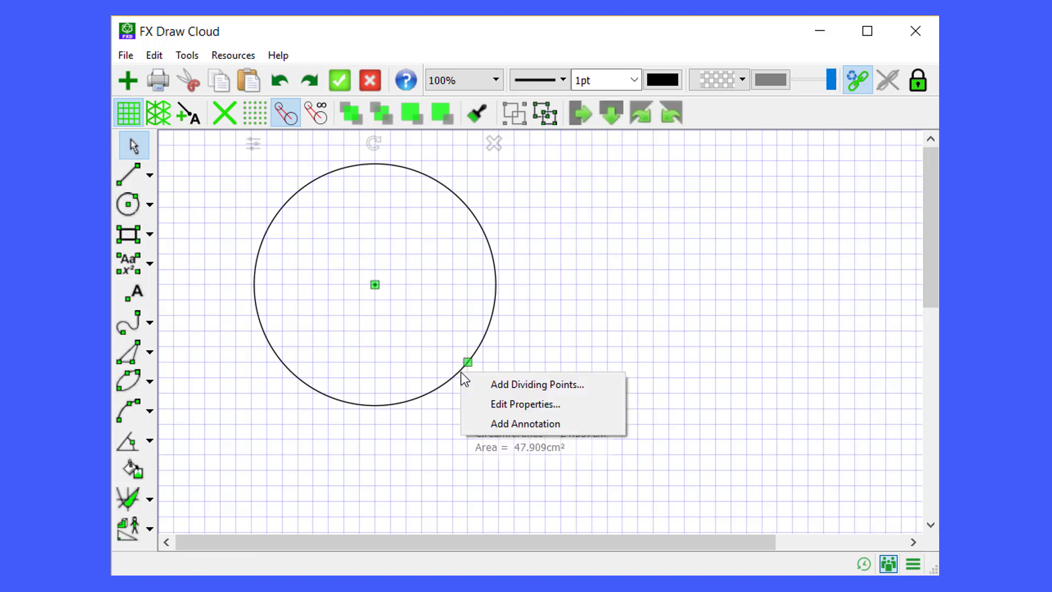
pyautogui.click(496, 404)
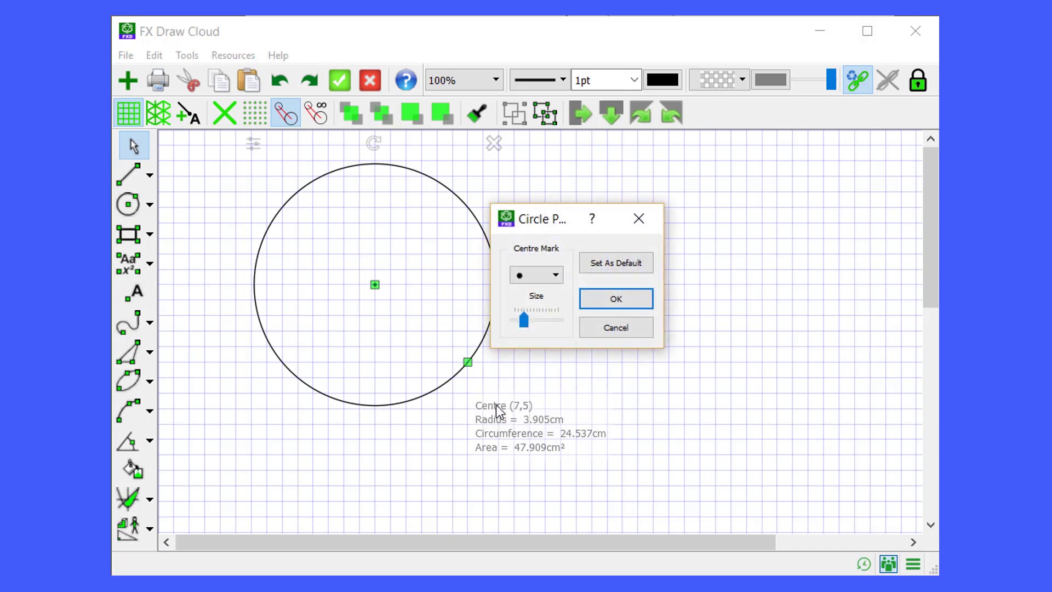
pyautogui.click(554, 278)
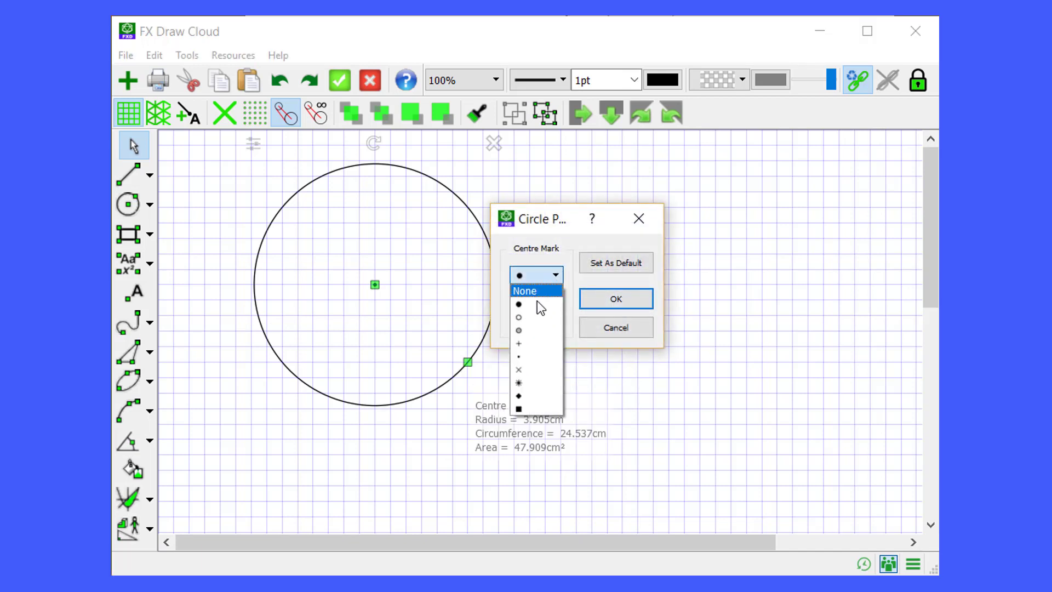
pyautogui.click(526, 370)
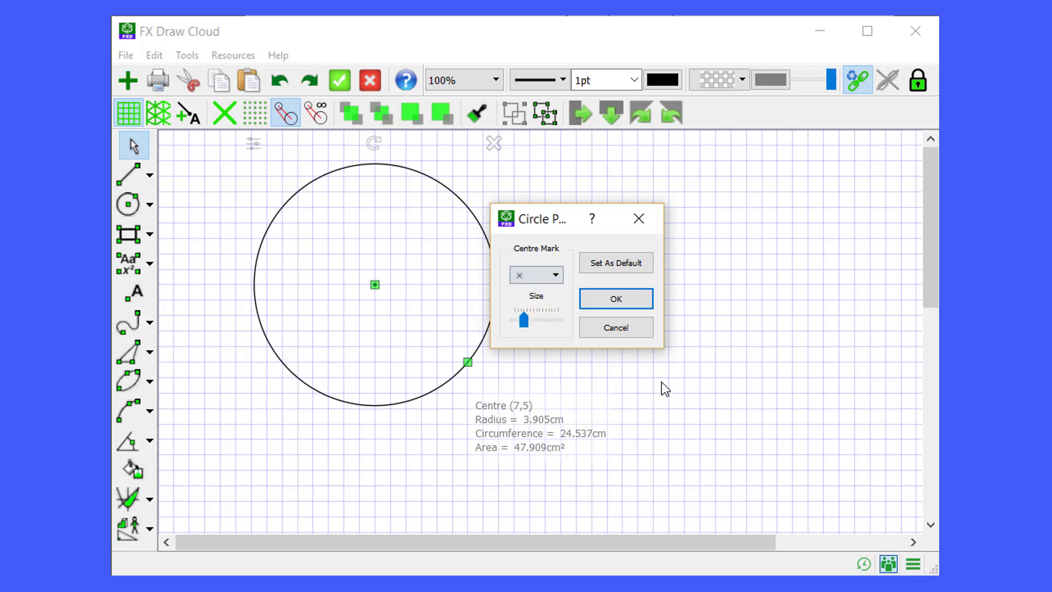
pyautogui.click(626, 264)
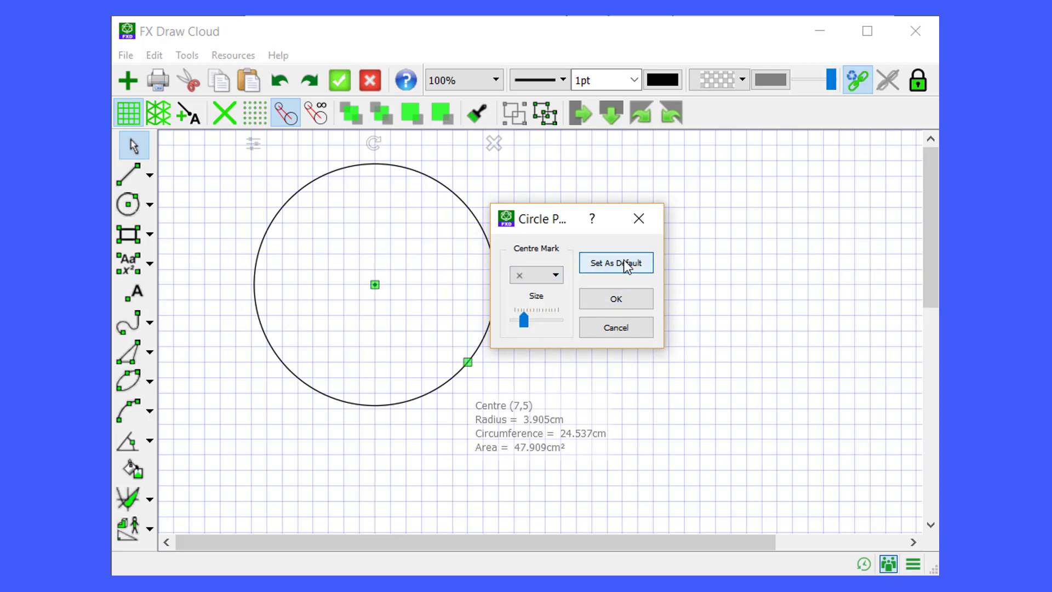
pyautogui.click(616, 299)
pyautogui.click(409, 413)
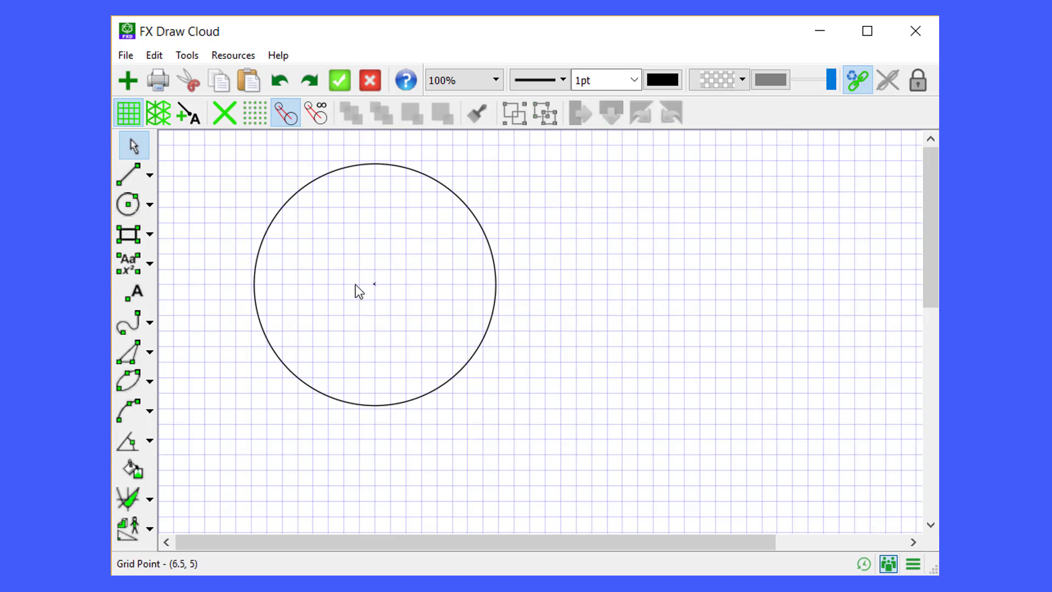
# Step: Draw four small circles with radii of about 1 cm in the clear areas around the large circle
pyautogui.click(130, 203)
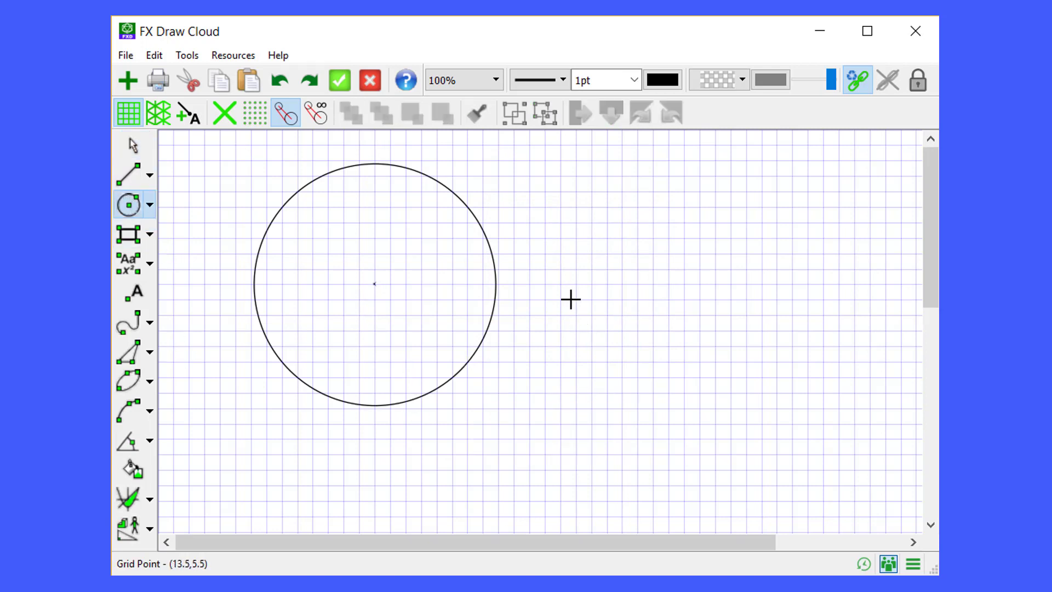
pyautogui.moveTo(607, 299); pyautogui.dragTo(628, 328)
pyautogui.moveTo(785, 443); pyautogui.dragTo(784, 442)
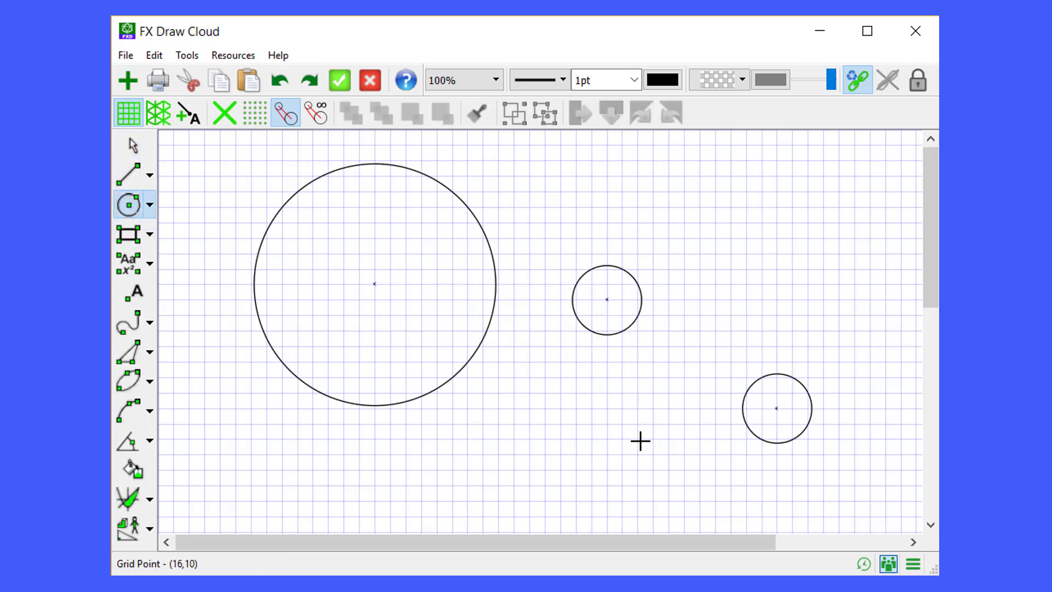
pyautogui.moveTo(638, 439); pyautogui.dragTo(657, 460)
pyautogui.moveTo(470, 468); pyautogui.dragTo(481, 503)
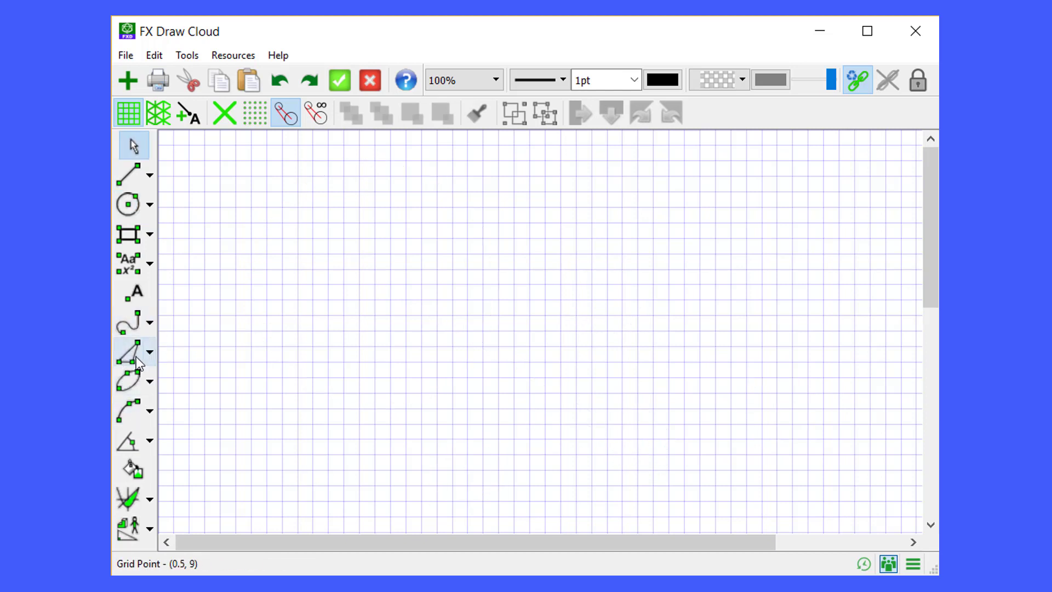
# Step: Draw a tilted ellipse on the blank page with its major axis running from (4, 4) to (10.5, 9)
pyautogui.click(132, 384)
pyautogui.moveTo(280, 244); pyautogui.dragTo(479, 404)
pyautogui.click(499, 360)
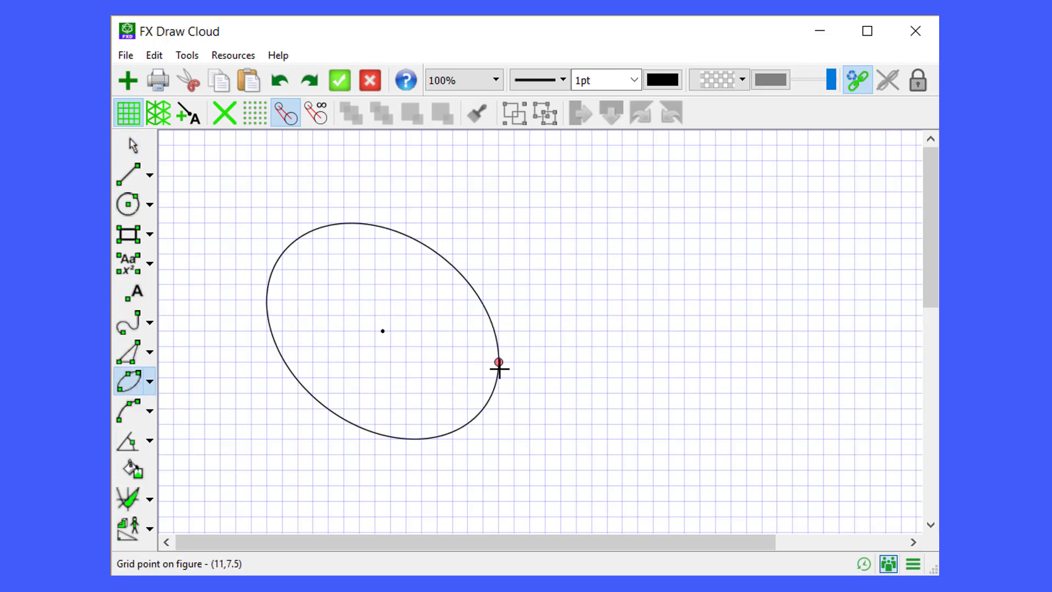
# Step: Show the ellipse's axes as dotted 1pt lines and save the conic section properties as the default
pyautogui.doubleClick(500, 369)
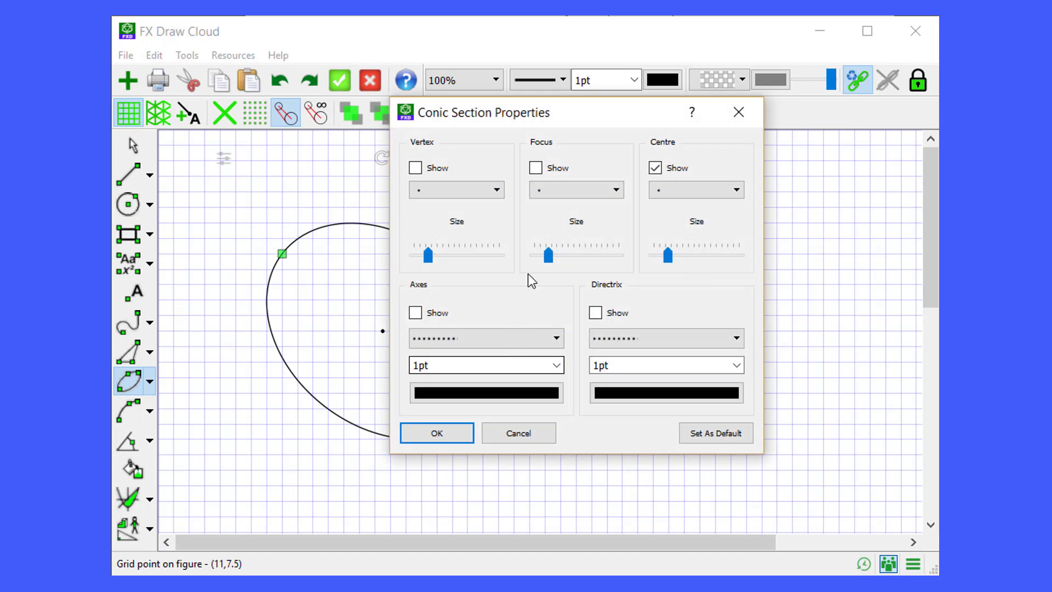
pyautogui.click(415, 312)
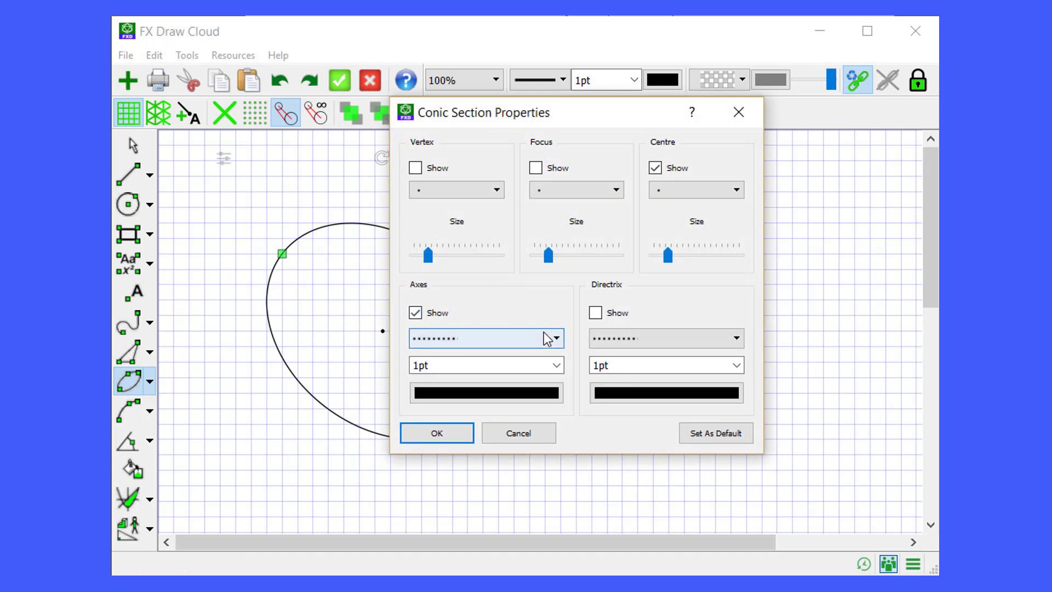
pyautogui.click(701, 431)
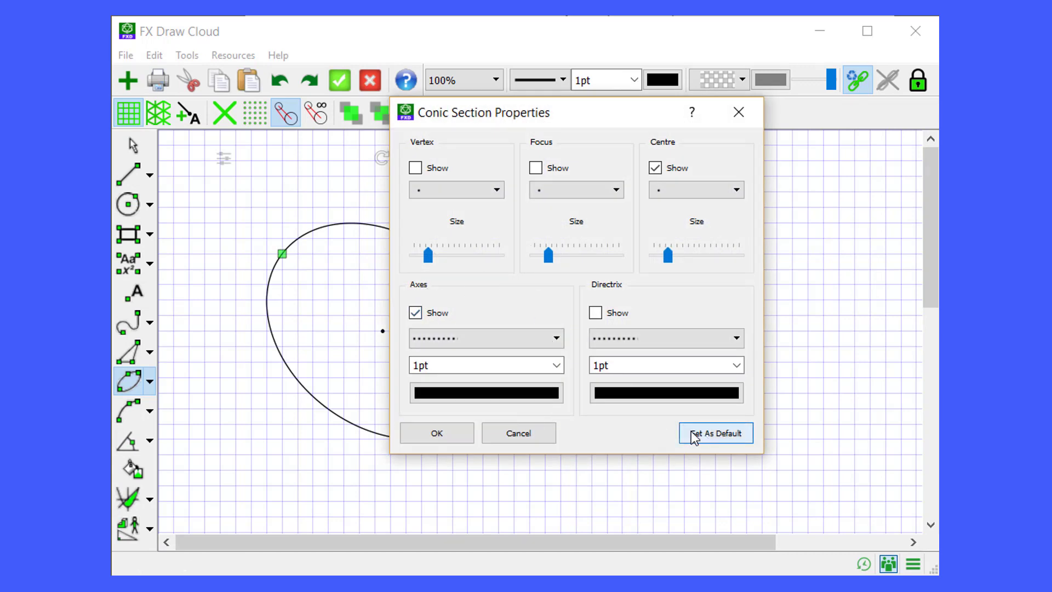
pyautogui.click(443, 435)
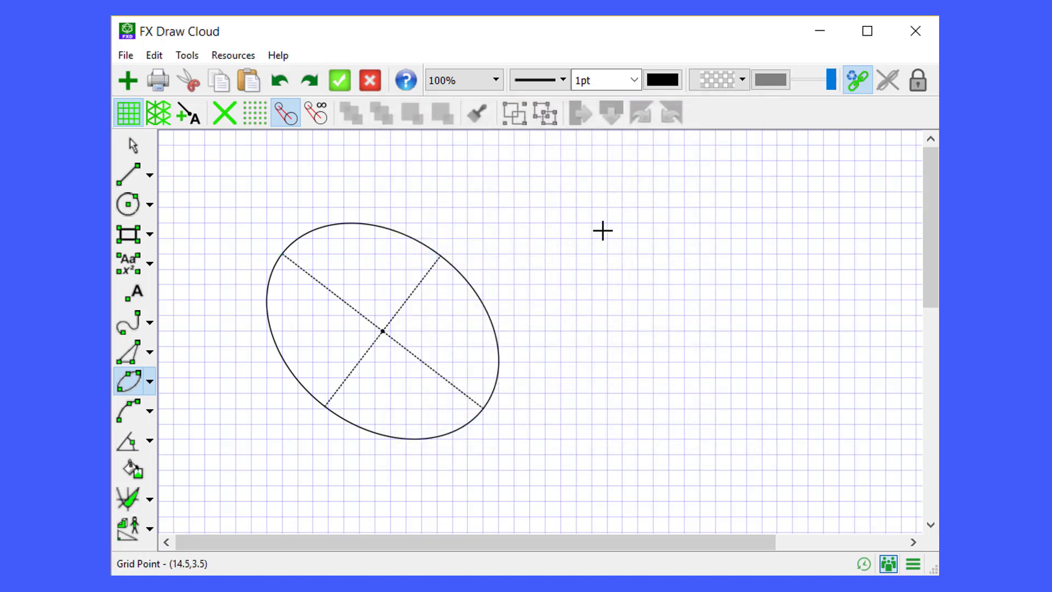
# Step: Draw two more ellipses, one with an axis from (14.5, 3.5) to (19.5, 8.5) and one from (13, 11) to (12.5, 4.5)
pyautogui.moveTo(603, 233); pyautogui.dragTo(761, 393)
pyautogui.click(759, 291)
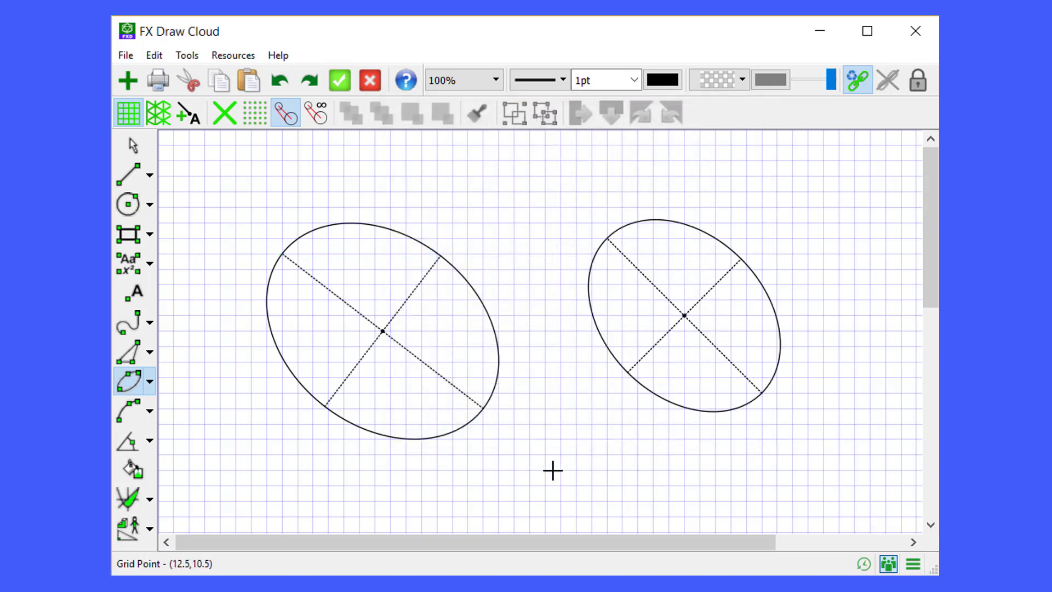
pyautogui.moveTo(552, 469); pyautogui.dragTo(545, 270)
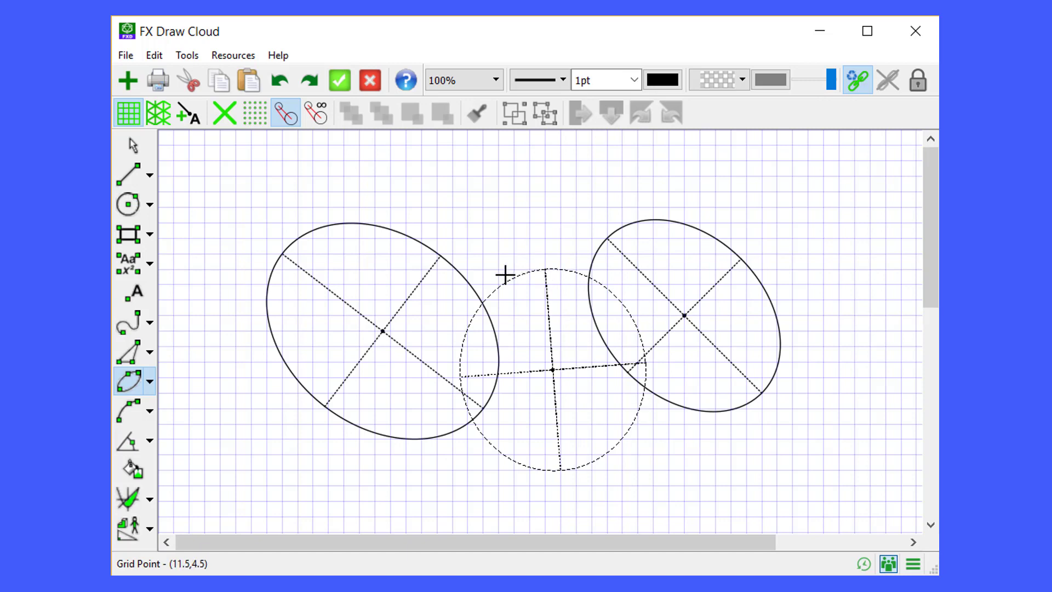
pyautogui.click(582, 285)
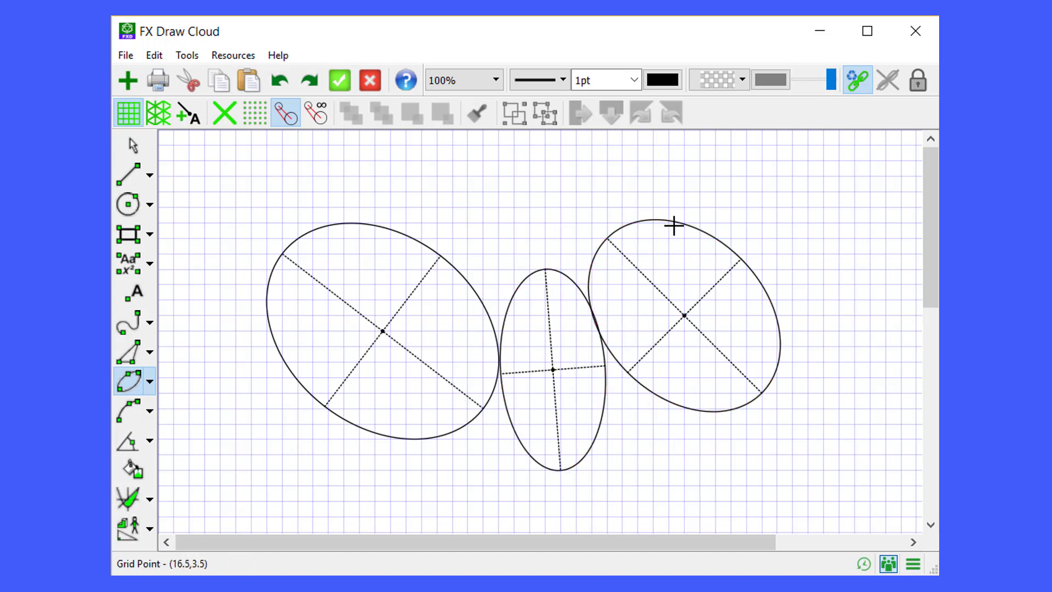
# Step: Turn off the axes display in the rightmost ellipse's conic section properties and apply it
pyautogui.doubleClick(679, 221)
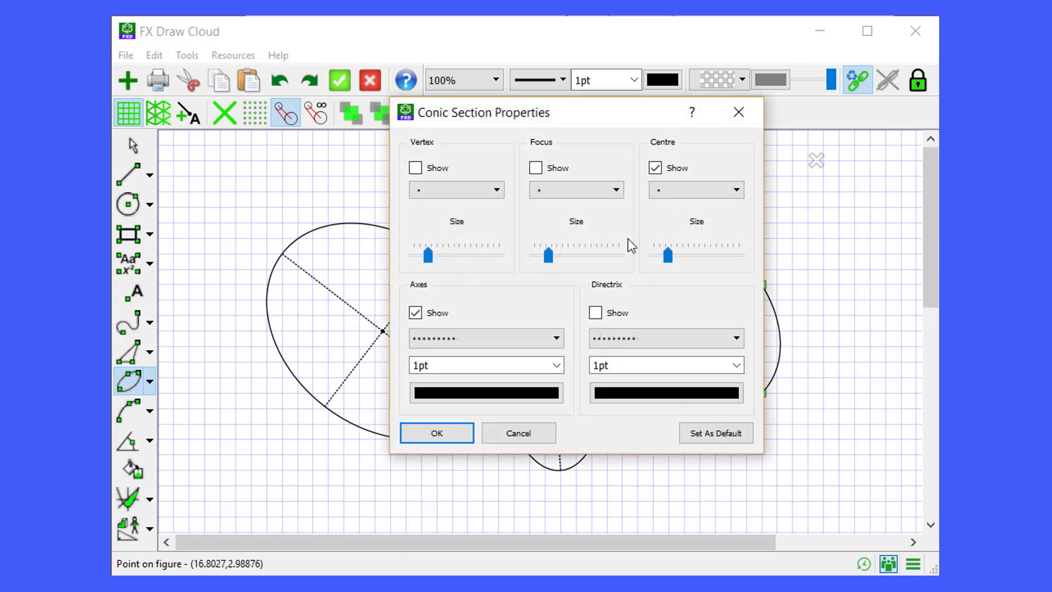
pyautogui.click(415, 313)
pyautogui.press('Return')
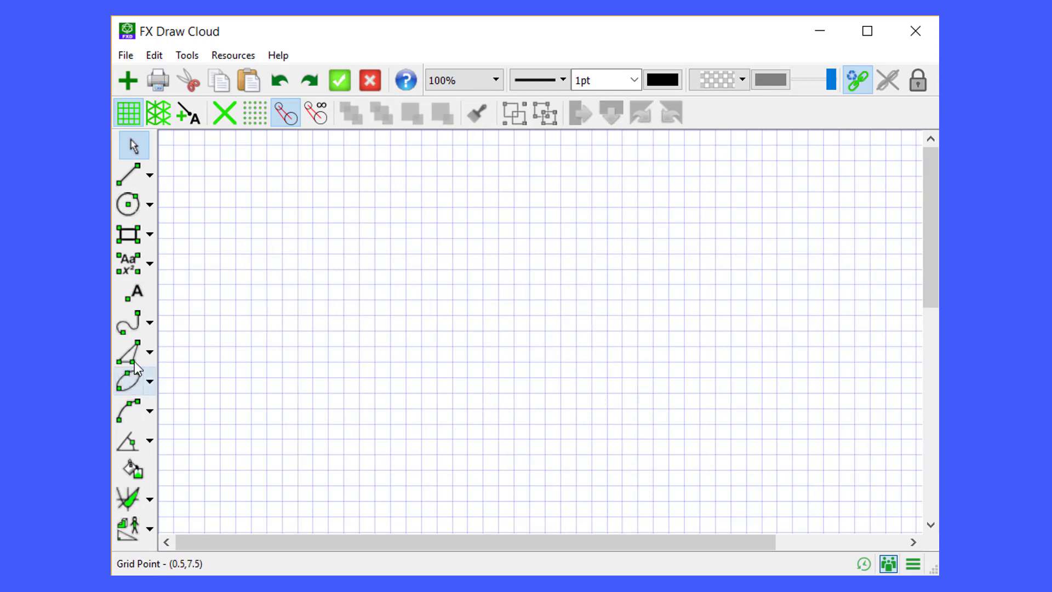
# Step: Place marked point A at (8.5, 6.5), set its label font size to 16, and save the properties as the default
pyautogui.click(135, 295)
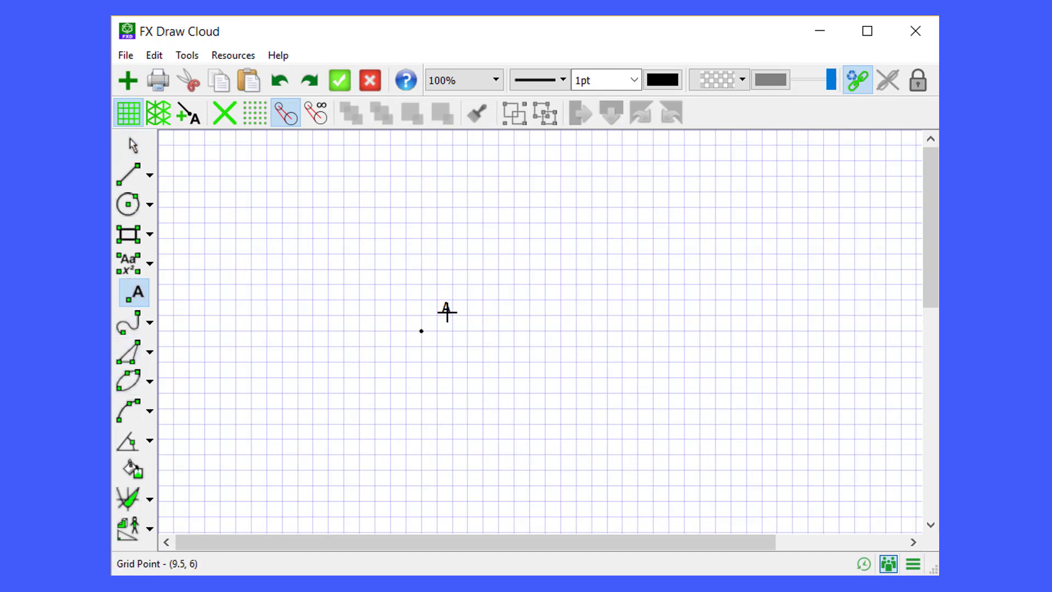
pyautogui.click(447, 313)
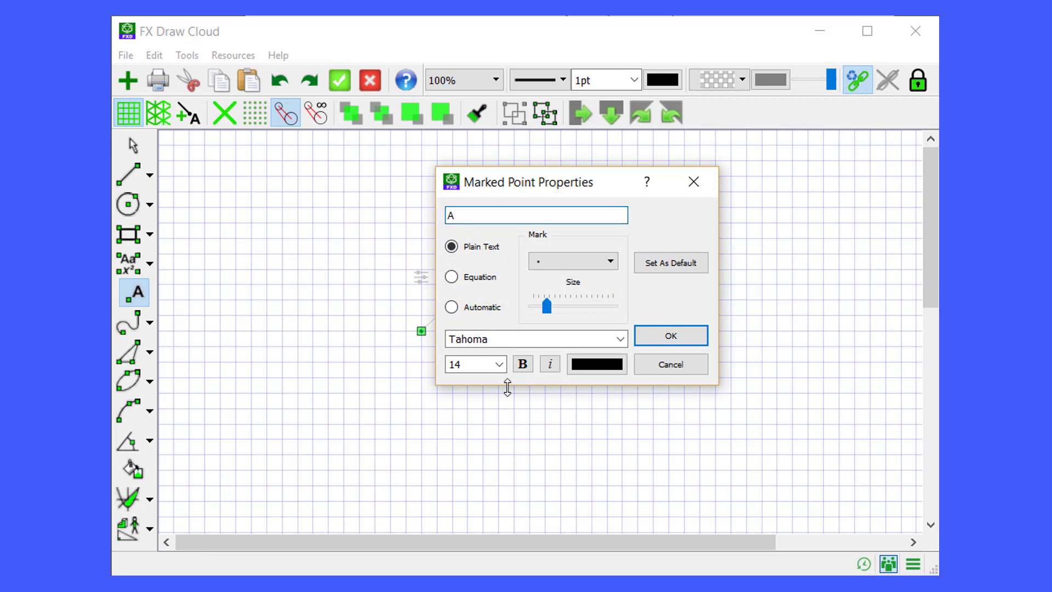
pyautogui.click(499, 364)
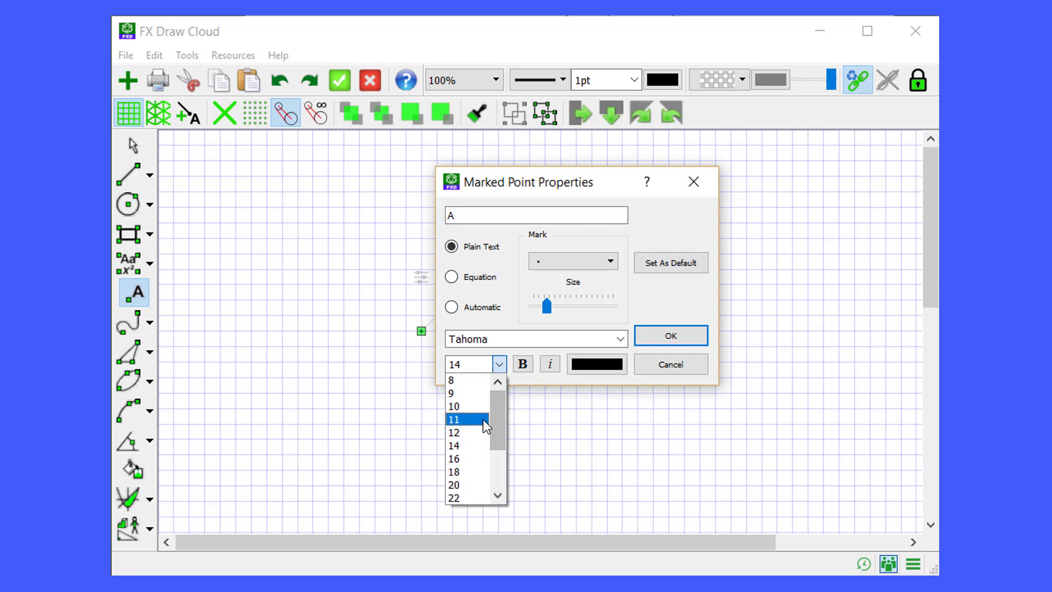
pyautogui.click(463, 459)
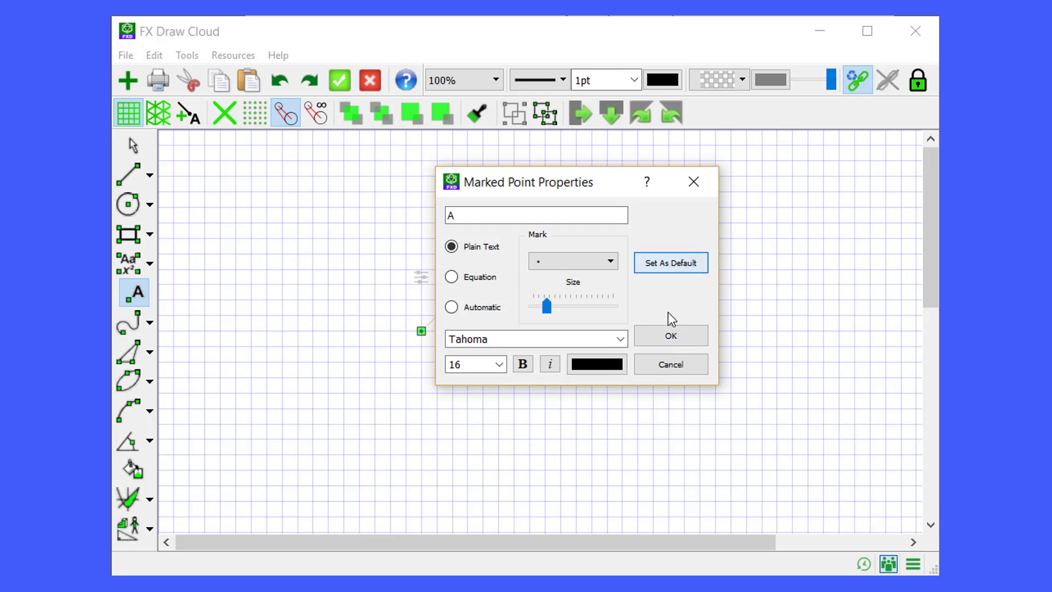
pyautogui.click(671, 336)
# Step: Place marked point B at (11, 8) and further labelled points up and to the right of it
pyautogui.click(498, 378)
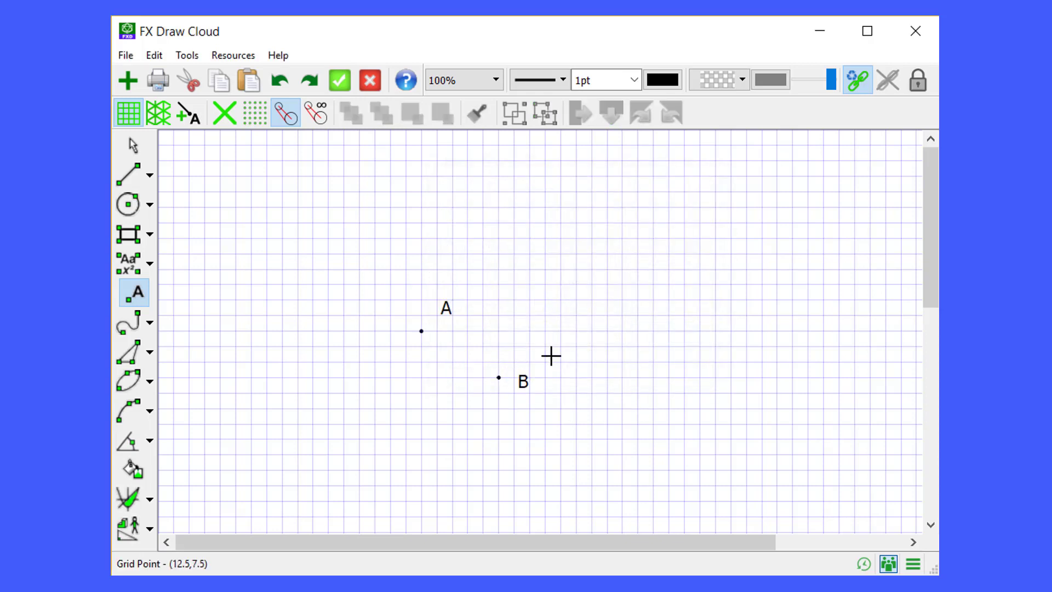
pyautogui.click(545, 346)
pyautogui.click(576, 299)
pyautogui.click(560, 268)
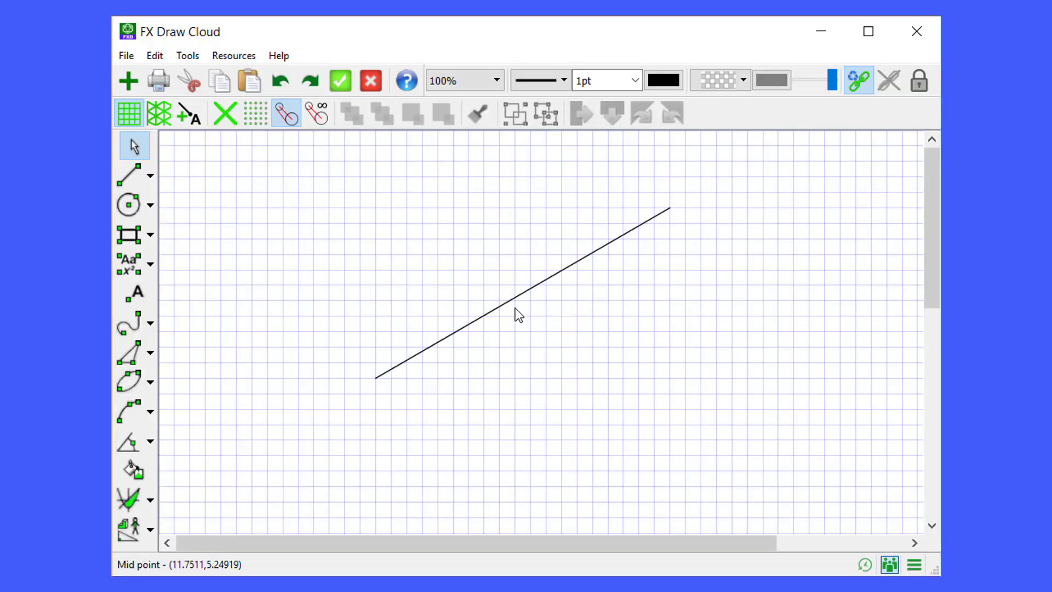
# Step: Add a solid middle arrowhead to the line from (7, 8) to (16.5, 2.5), saving its properties as the line default
pyautogui.click(530, 300)
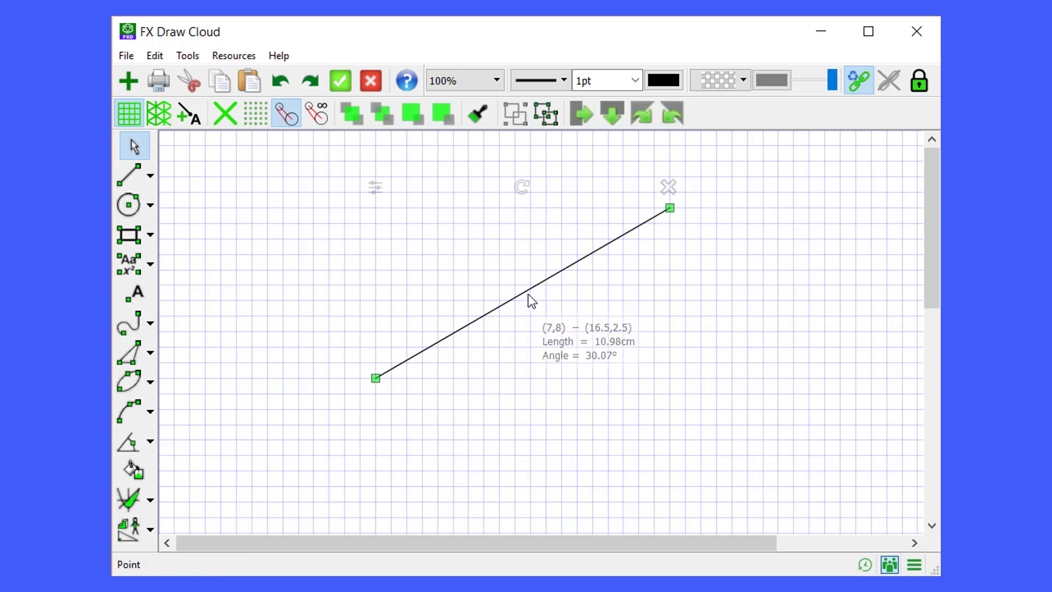
pyautogui.rightClick(529, 299)
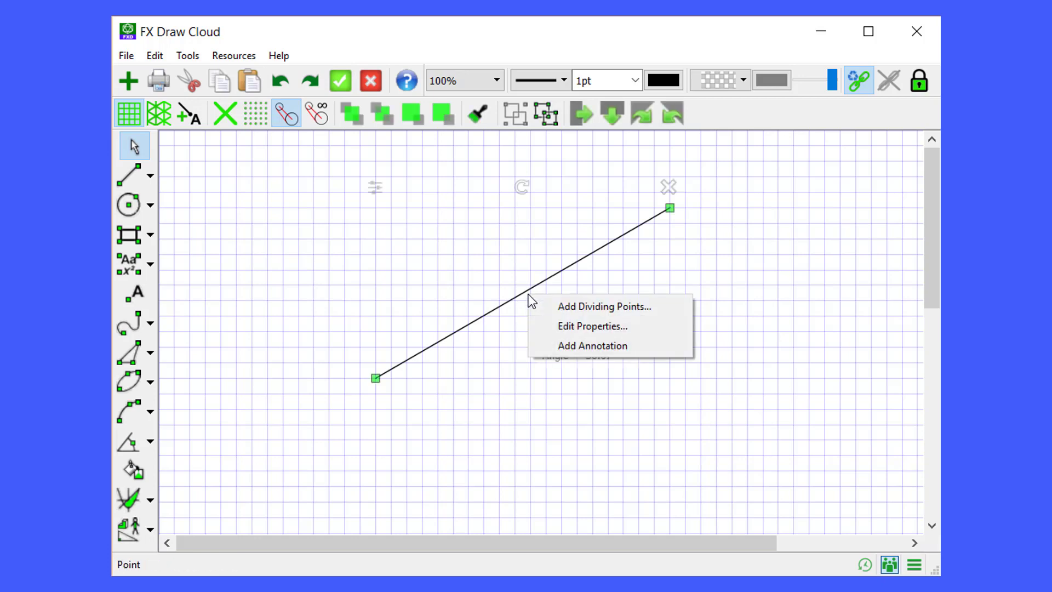
pyautogui.click(570, 323)
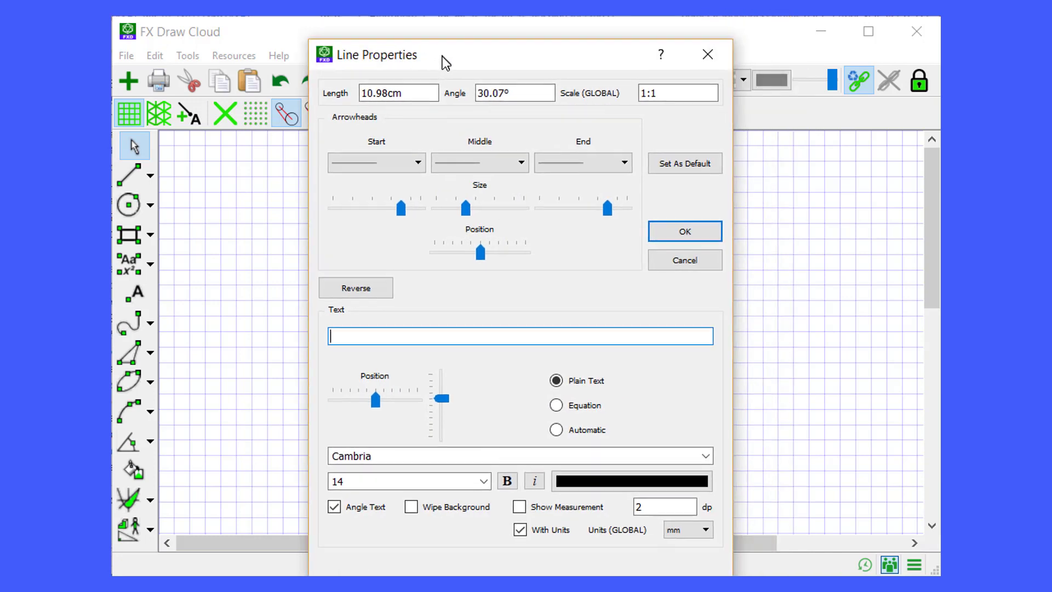
pyautogui.moveTo(496, 15); pyautogui.dragTo(442, 62)
pyautogui.click(499, 164)
pyautogui.click(482, 211)
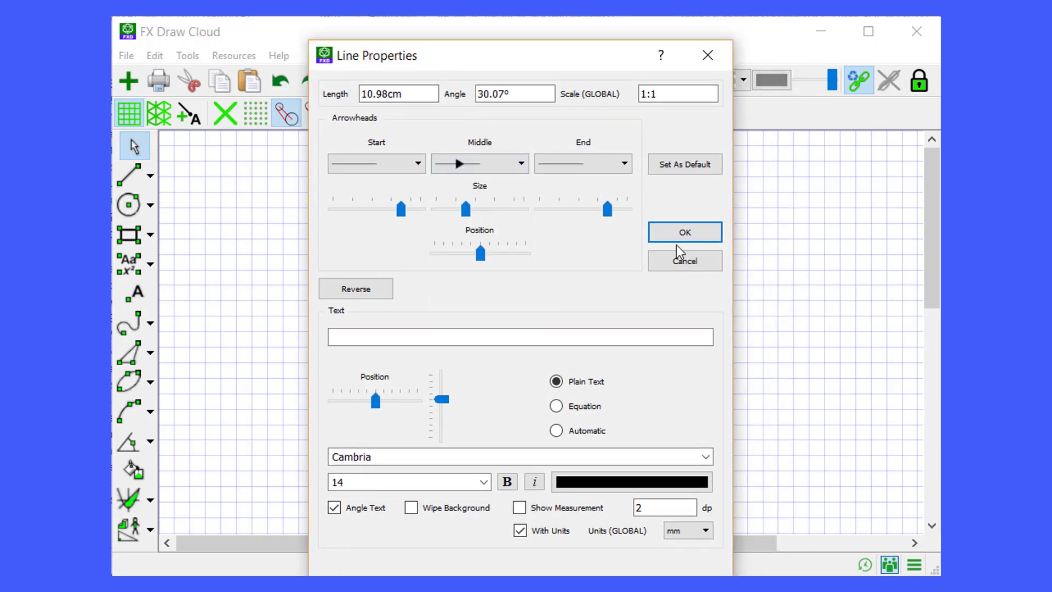
pyautogui.click(695, 168)
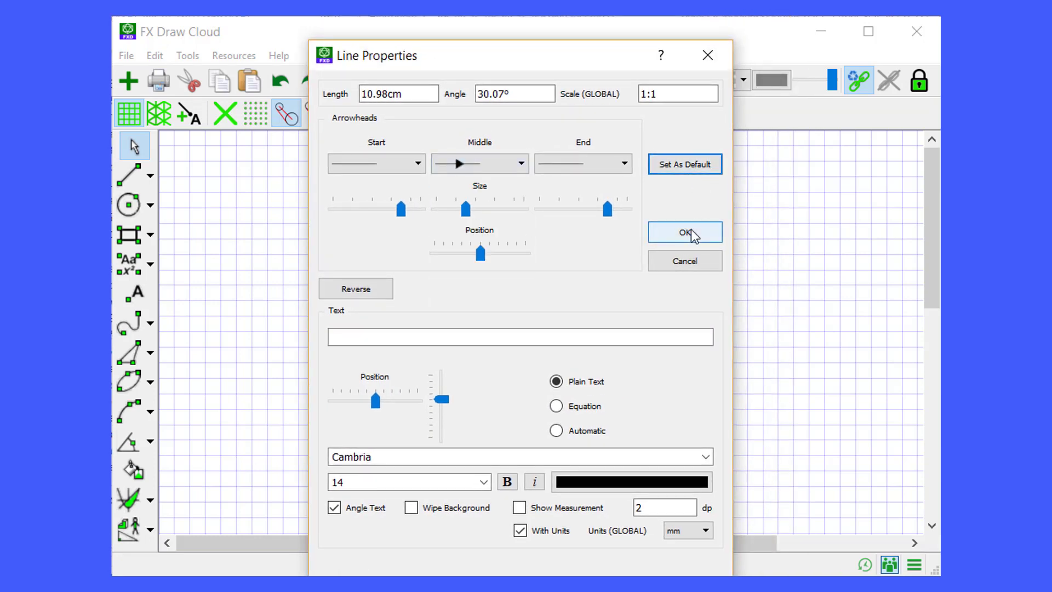
pyautogui.click(691, 230)
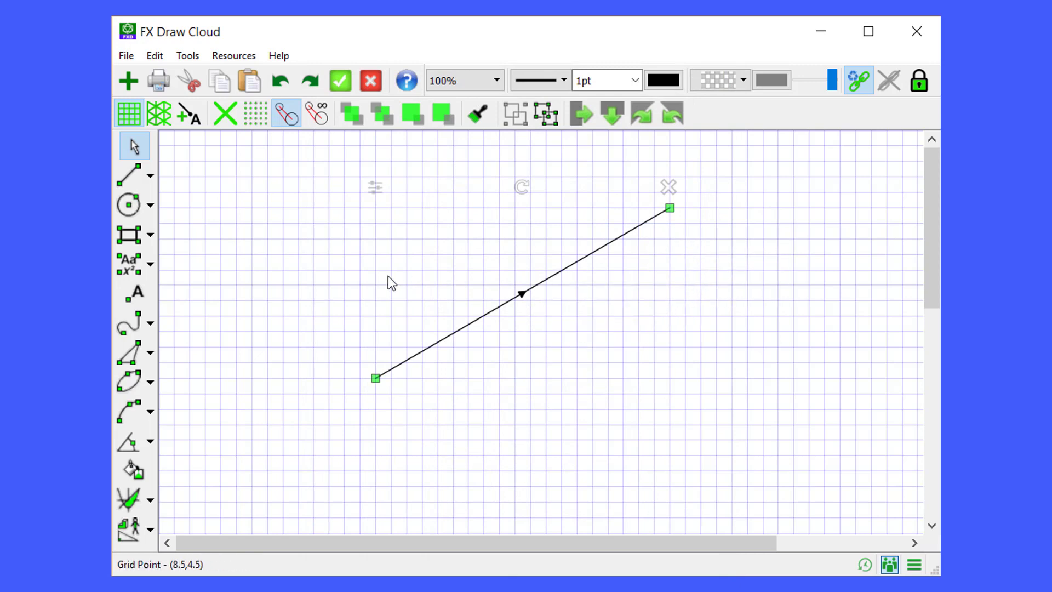
# Step: Draw three lines, from (5.5, 3.5) to (12, 9), (13, 1.5) to (18.5, 8), and (20.5, 3.5) to (11.5, 8)
pyautogui.click(130, 175)
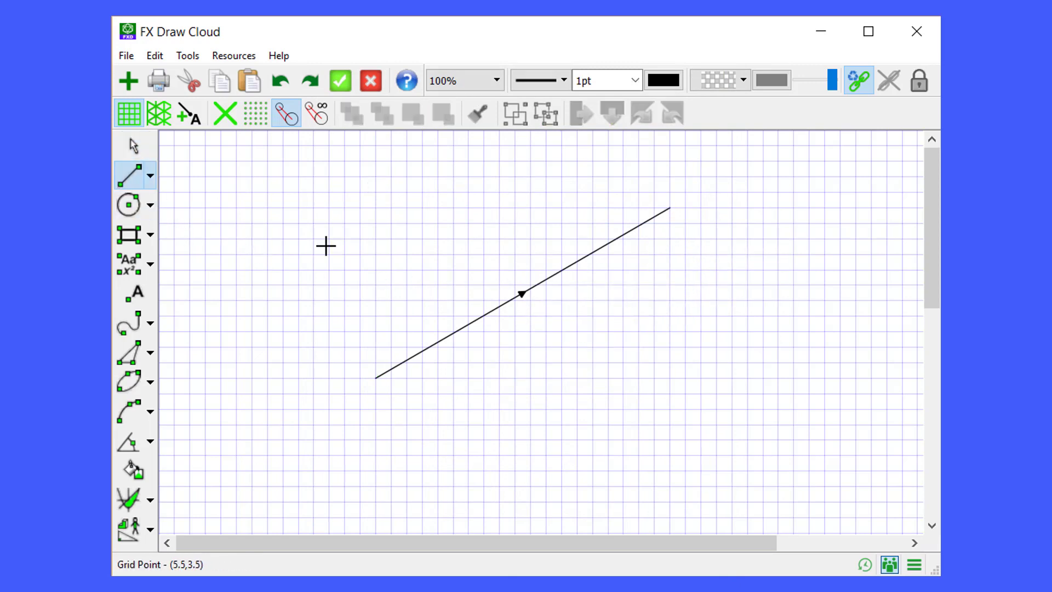
pyautogui.moveTo(328, 240); pyautogui.dragTo(530, 409)
pyautogui.moveTo(583, 208); pyautogui.dragTo(732, 378)
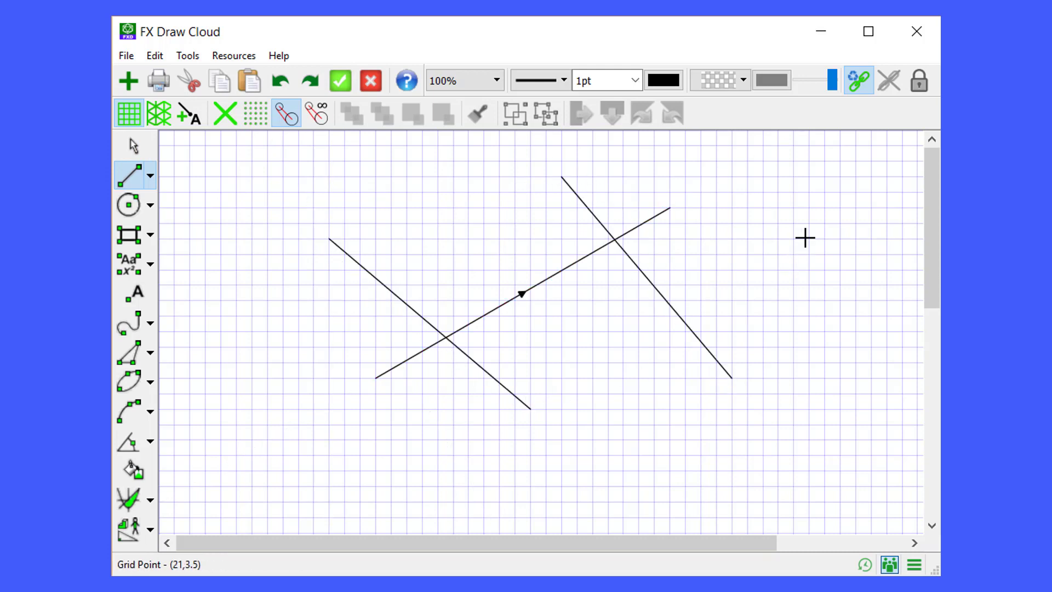
pyautogui.moveTo(794, 238); pyautogui.dragTo(515, 378)
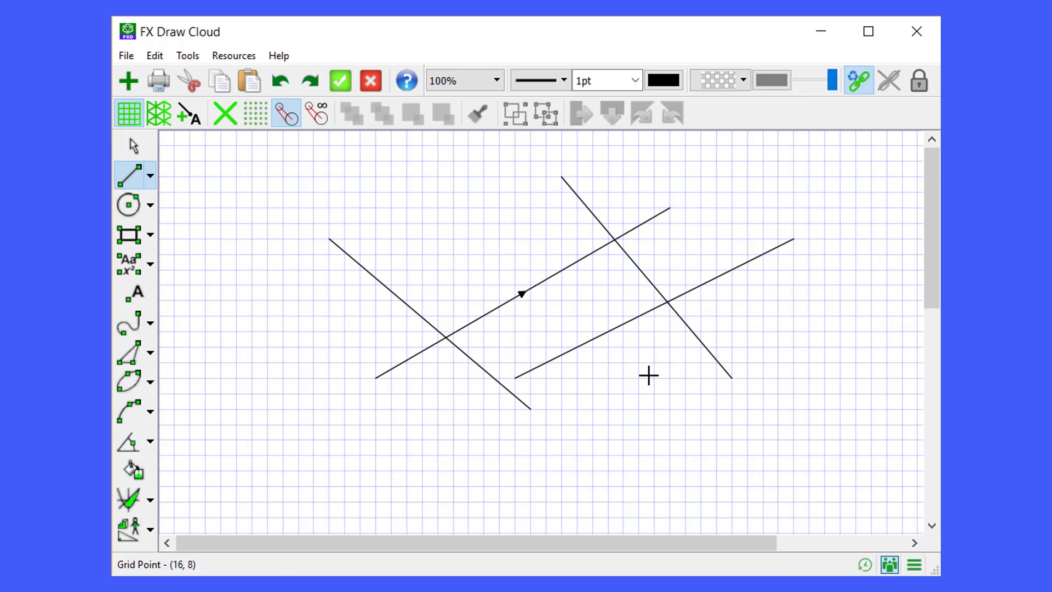
# Step: Turn on line defaults and draw four mid-arrow lines, starting from (6.5, 10) to (14.5, 4) and (7, 3.5) to (17.5, 6.5)
pyautogui.click(150, 176)
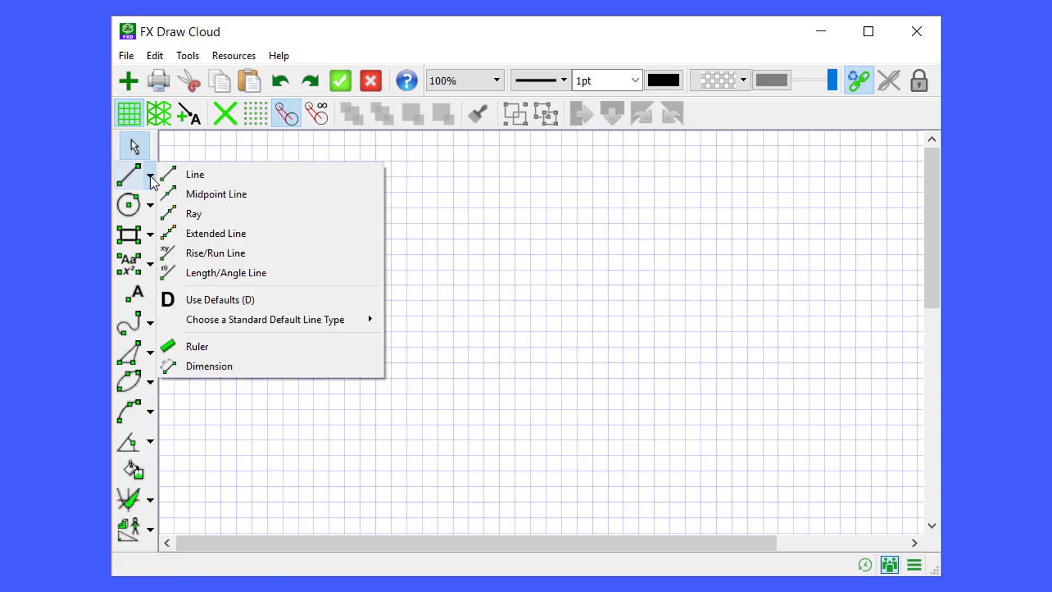
pyautogui.click(213, 300)
pyautogui.click(136, 185)
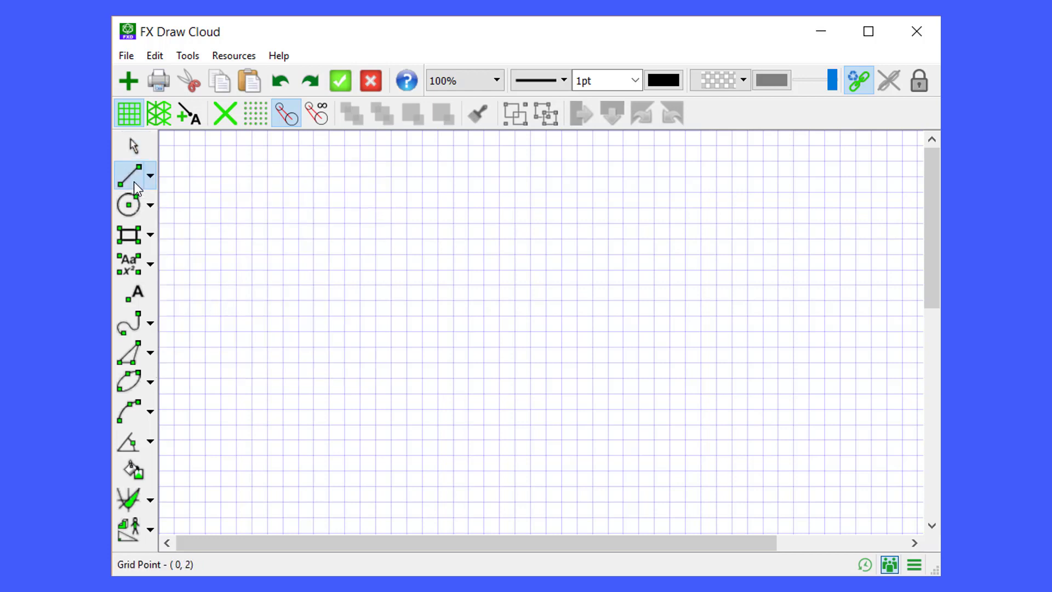
pyautogui.moveTo(361, 440); pyautogui.dragTo(608, 255)
pyautogui.moveTo(375, 238); pyautogui.dragTo(701, 331)
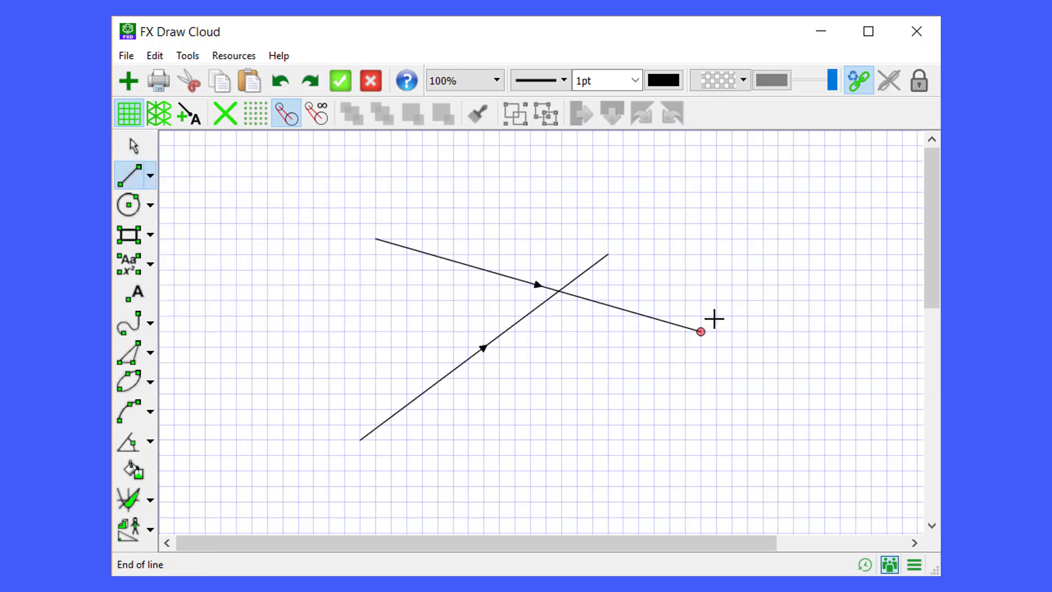
pyautogui.moveTo(748, 192); pyautogui.dragTo(577, 379)
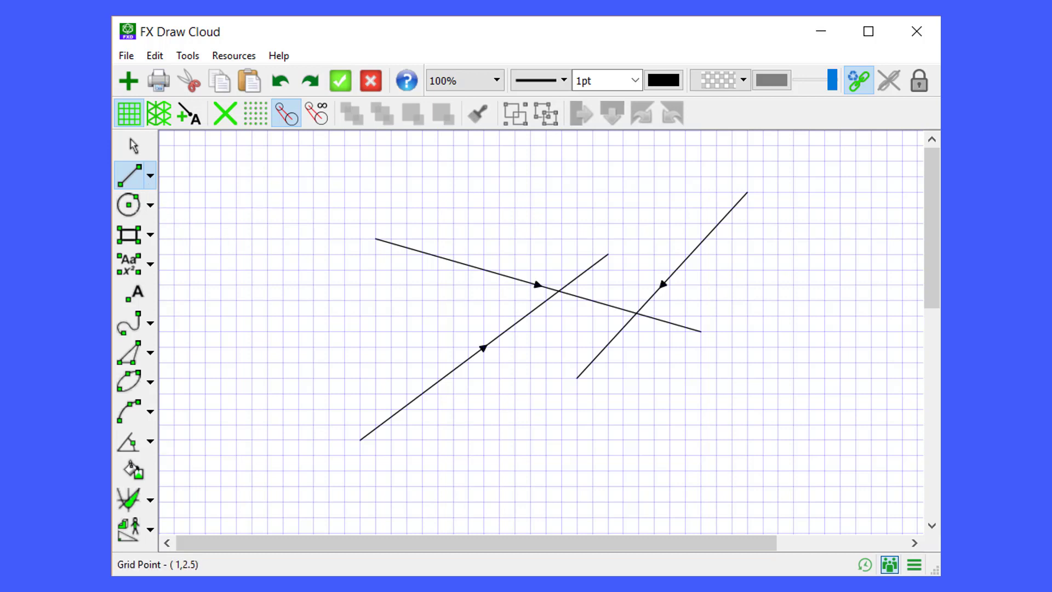
pyautogui.moveTo(251, 347); pyautogui.dragTo(422, 192)
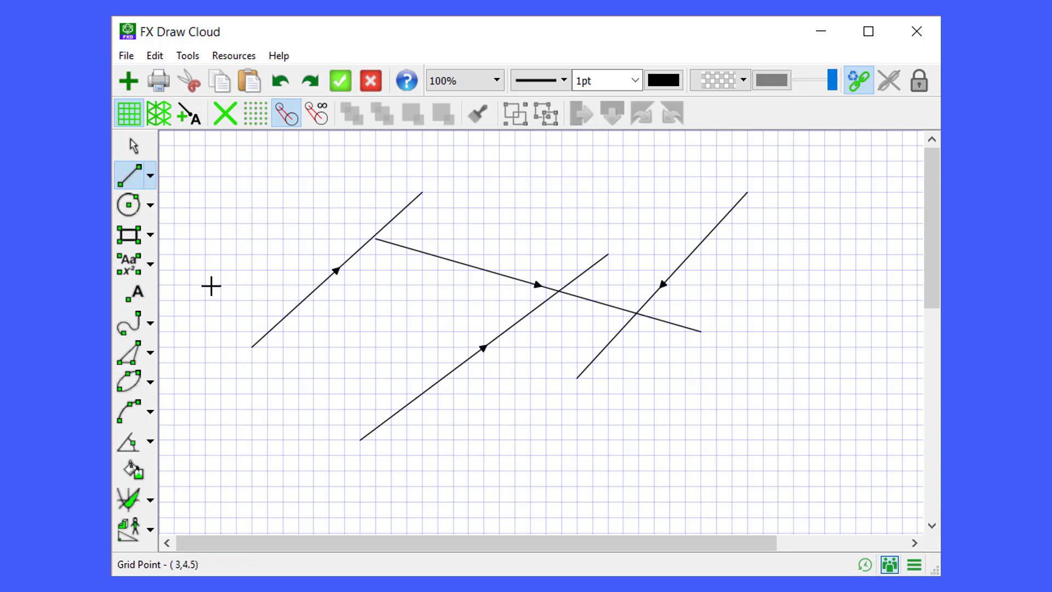
# Step: Turn off line defaults and draw six plain lines across the arrowed lines, starting with one from (3.5, 5.5) to (15, 10)
pyautogui.click(153, 181)
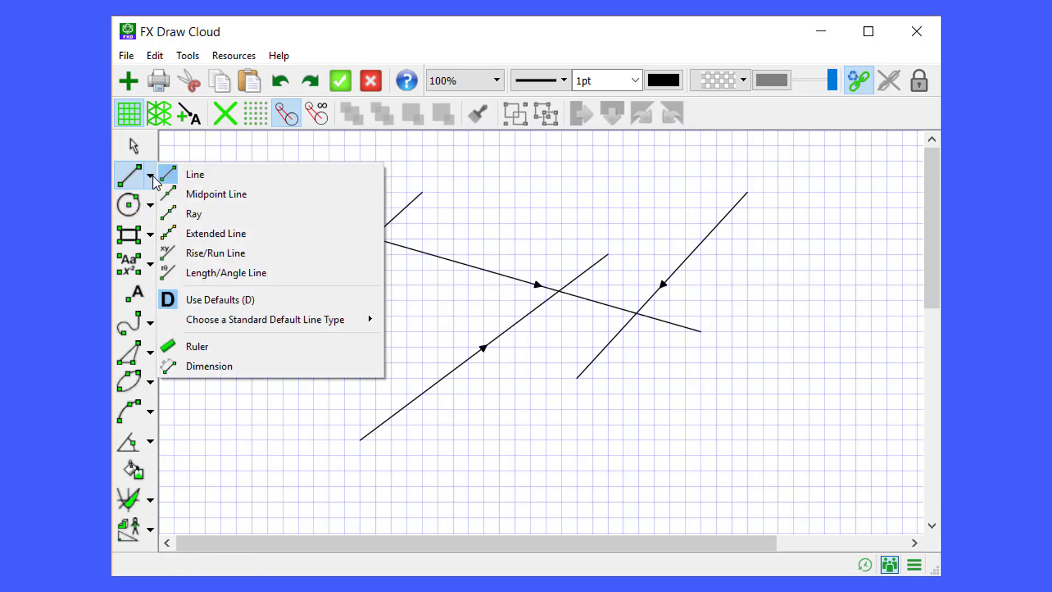
pyautogui.click(193, 303)
pyautogui.moveTo(267, 300); pyautogui.dragTo(624, 439)
pyautogui.moveTo(655, 192)
pyautogui.mouseDown()
pyautogui.moveTo(369, 352)
pyautogui.moveTo(386, 346)
pyautogui.mouseUp()
pyautogui.moveTo(515, 177); pyautogui.dragTo(403, 300)
pyautogui.moveTo(471, 203); pyautogui.dragTo(593, 223)
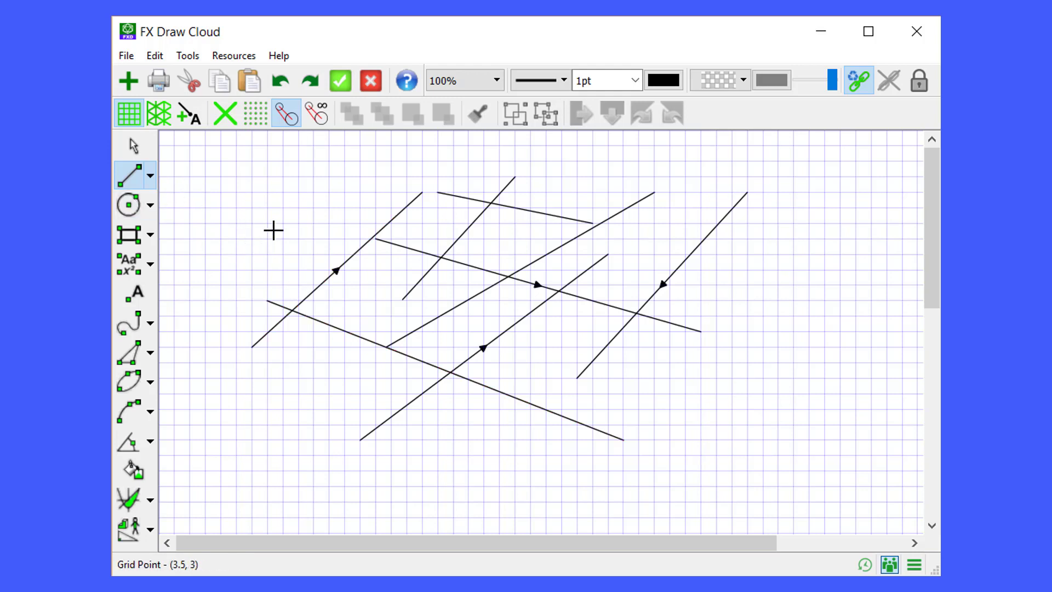
pyautogui.moveTo(274, 230)
pyautogui.mouseDown()
pyautogui.moveTo(679, 291)
pyautogui.moveTo(664, 285)
pyautogui.mouseUp()
pyautogui.moveTo(751, 268)
pyautogui.mouseDown()
pyautogui.moveTo(550, 446)
pyautogui.moveTo(629, 399)
pyautogui.mouseUp()
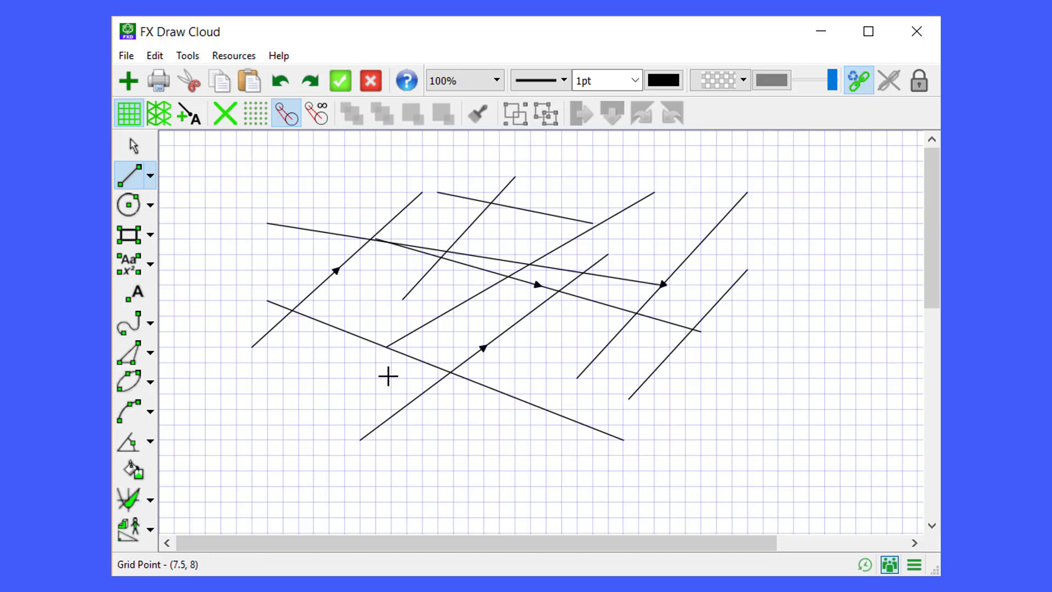
# Step: Draw four more lines below and to the right of the existing ones, starting with one from (5.5, 10.5) to (13.5, 8)
pyautogui.click(148, 181)
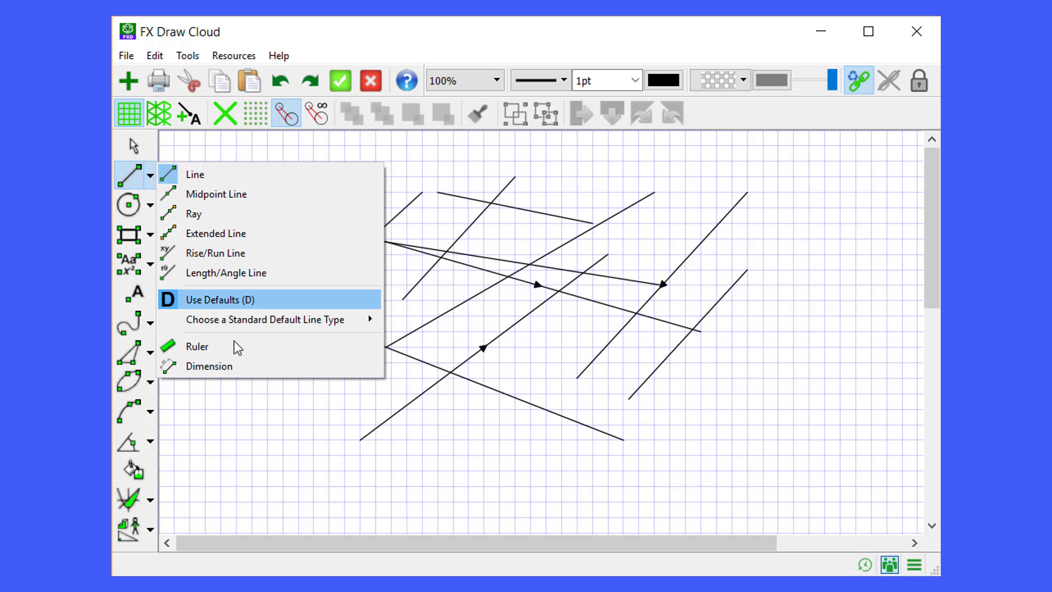
pyautogui.press('Escape')
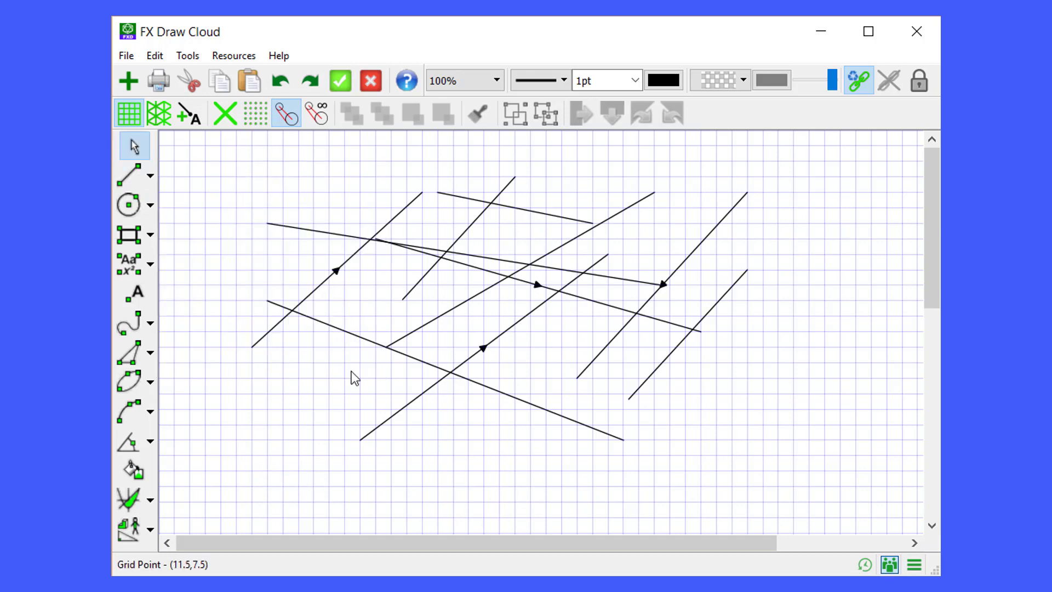
pyautogui.click(130, 174)
pyautogui.moveTo(329, 455); pyautogui.dragTo(577, 378)
pyautogui.moveTo(732, 469); pyautogui.dragTo(644, 382)
pyautogui.moveTo(825, 394); pyautogui.dragTo(857, 311)
pyautogui.moveTo(856, 254); pyautogui.dragTo(703, 235)
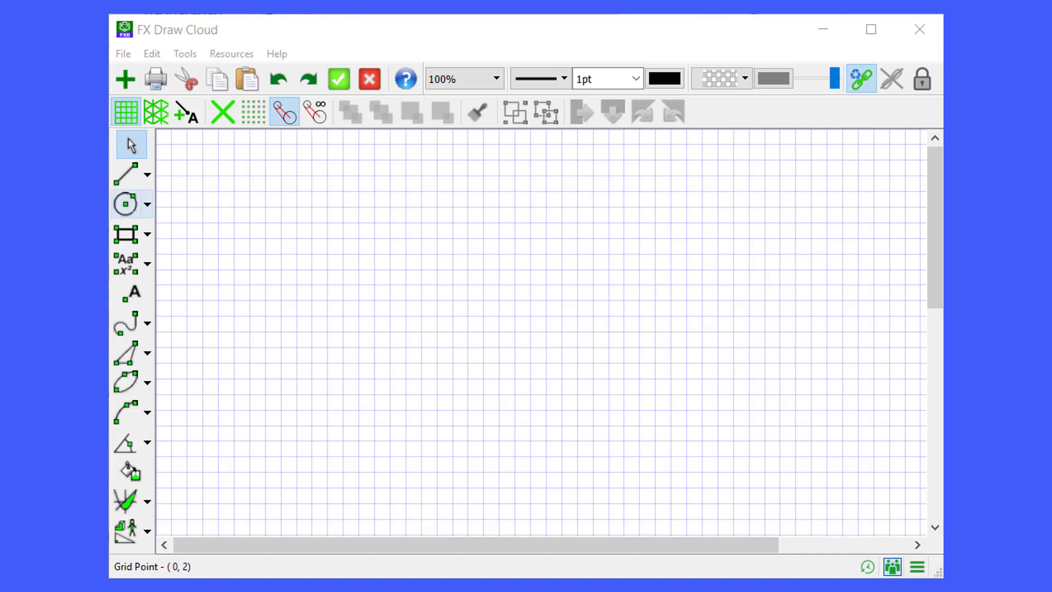
# Step: Choose Directed Network Line as the standard default line type and check that line defaults are in use
pyautogui.click(147, 178)
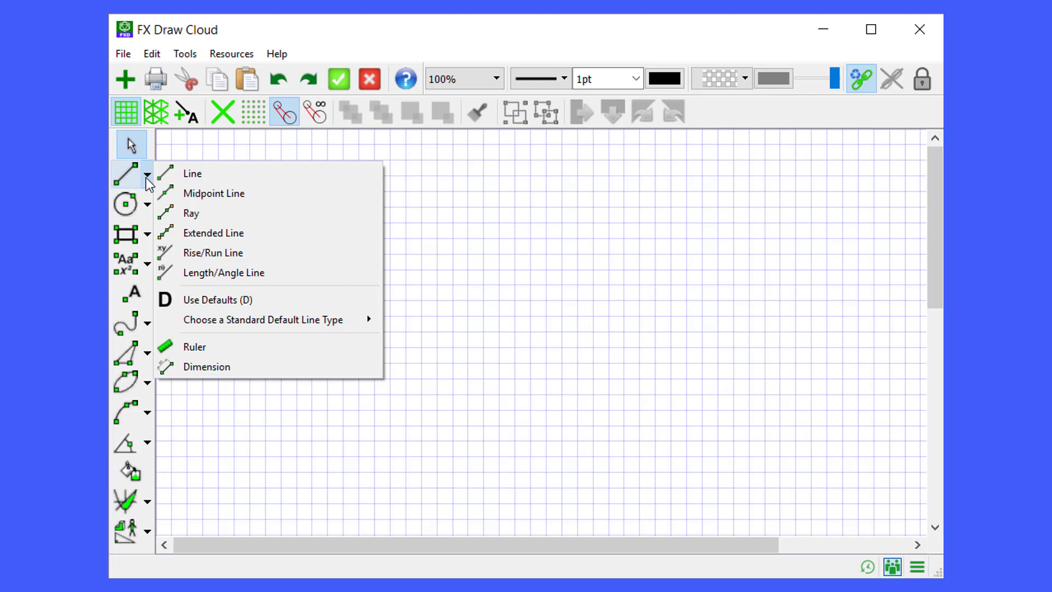
pyautogui.moveTo(284, 315)
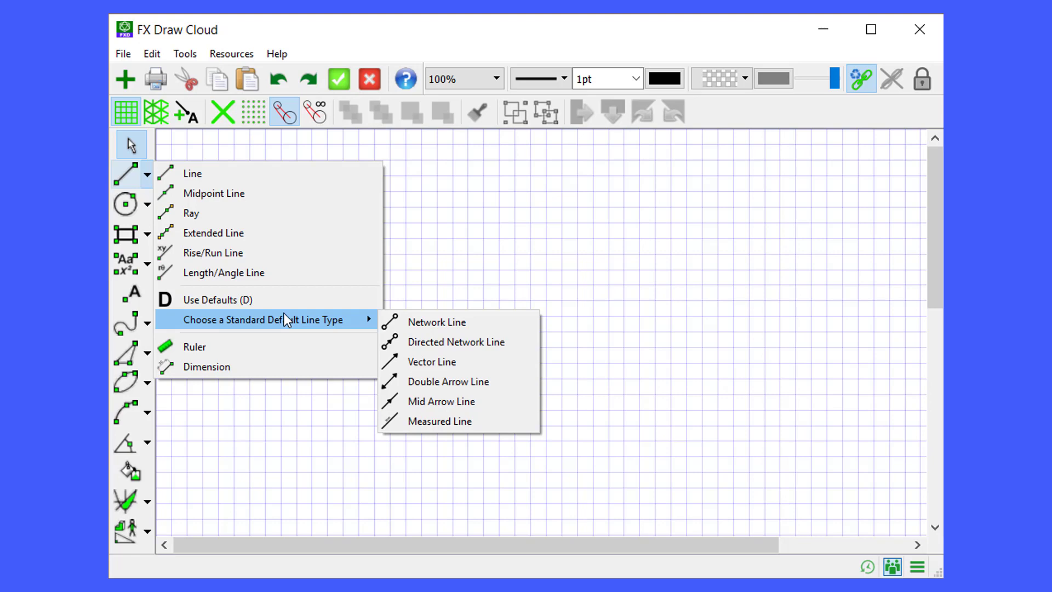
pyautogui.click(419, 341)
pyautogui.click(147, 184)
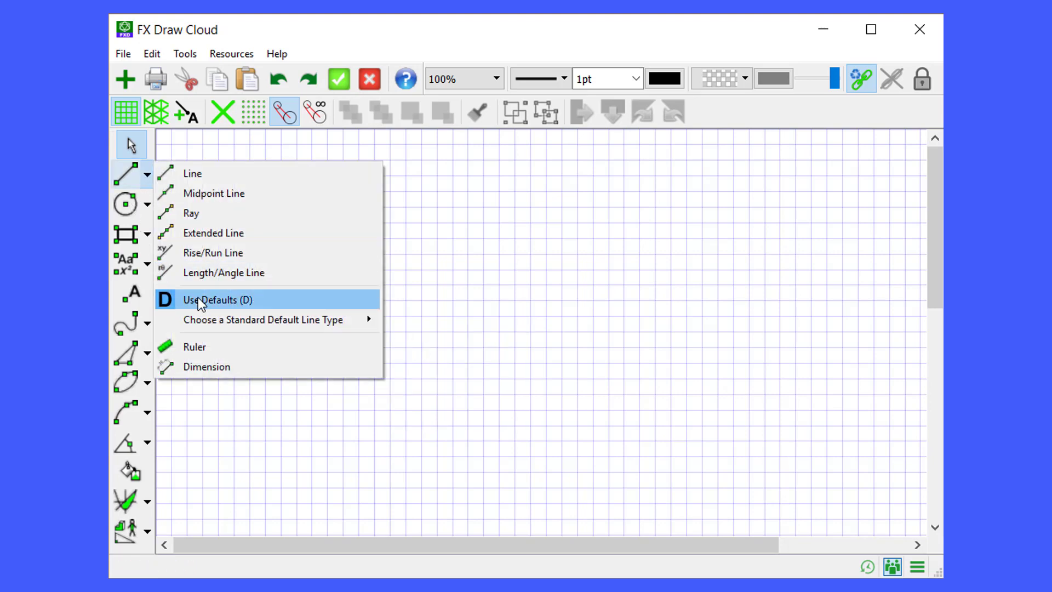
pyautogui.click(147, 174)
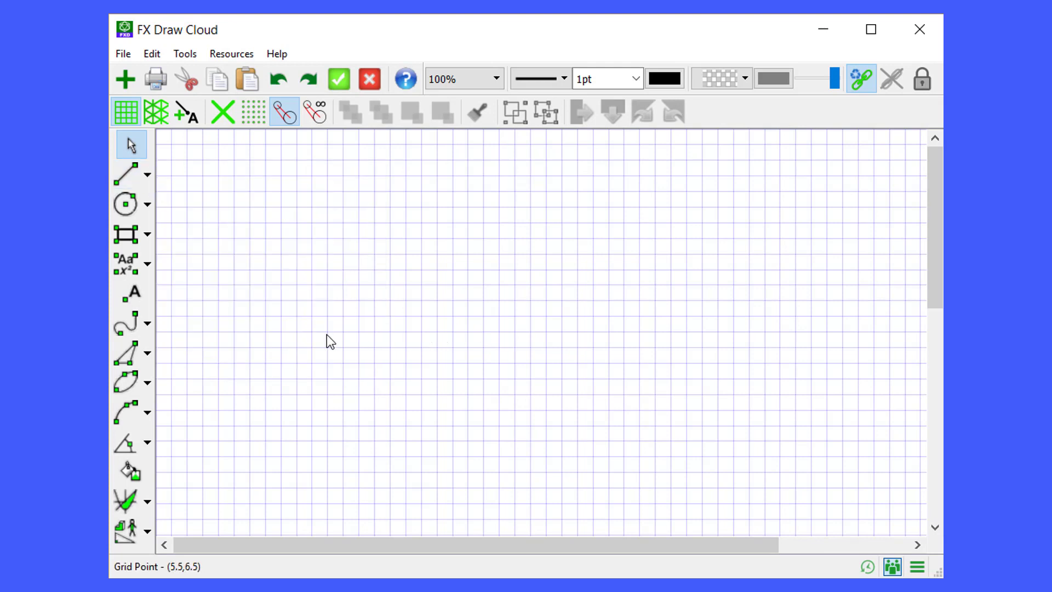
# Step: Draw a directed network of seven lines linking nodes at (5.5, 6.5), (13, 3), (18.5, 7.5), (11, 11) and (13, 7)
pyautogui.click(137, 173)
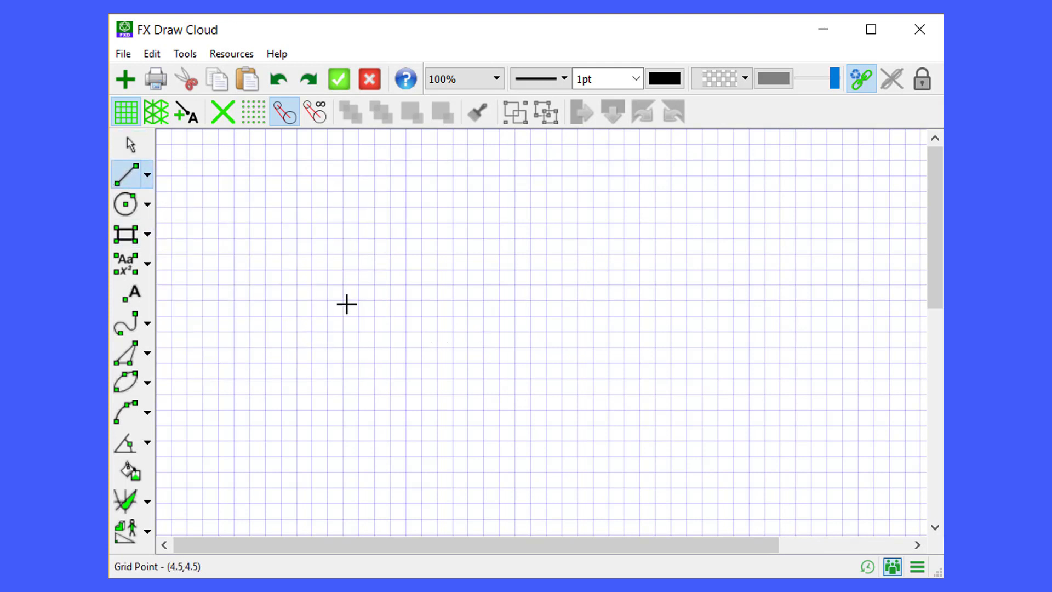
pyautogui.moveTo(385, 317); pyautogui.dragTo(733, 363)
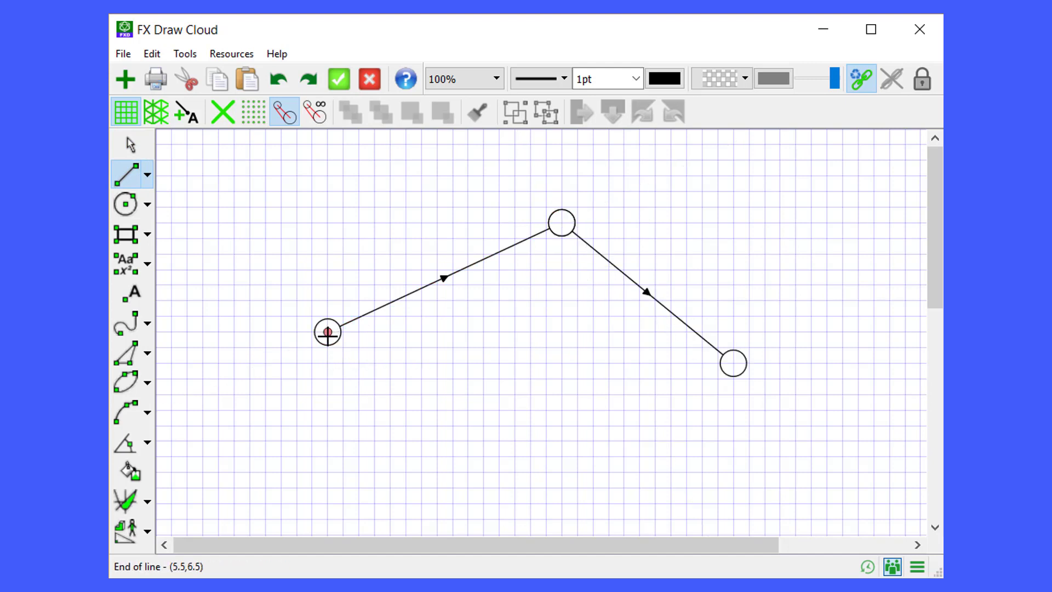
pyautogui.click(329, 332)
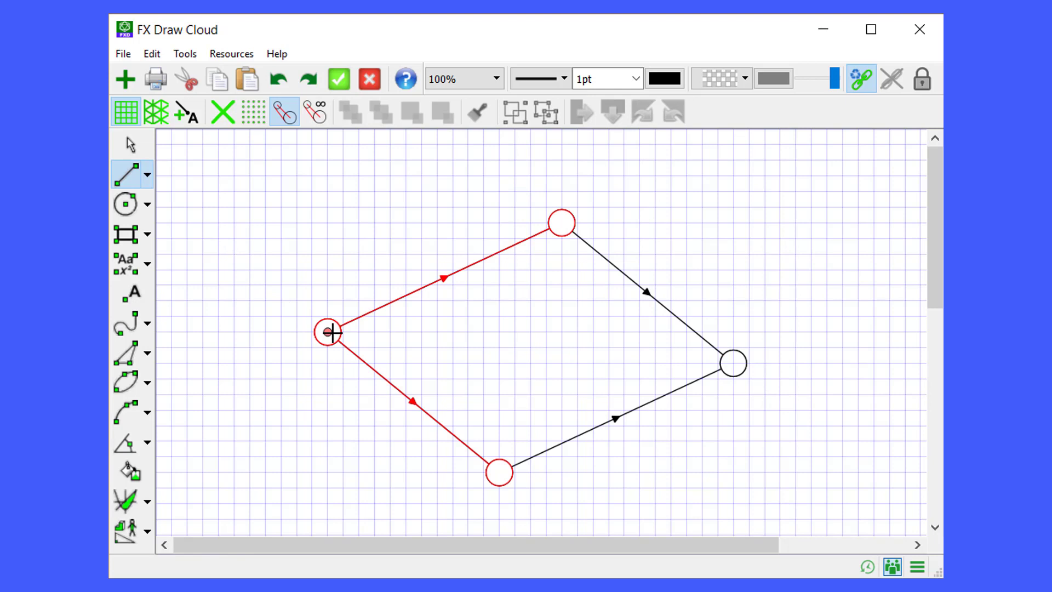
pyautogui.moveTo(332, 331); pyautogui.dragTo(561, 348)
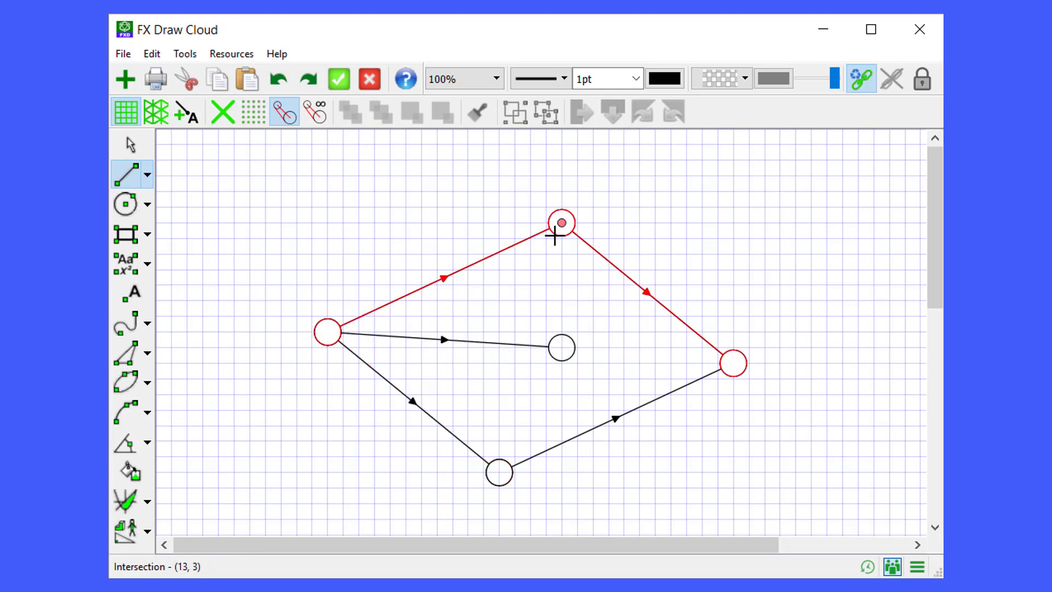
pyautogui.moveTo(563, 227); pyautogui.dragTo(733, 362)
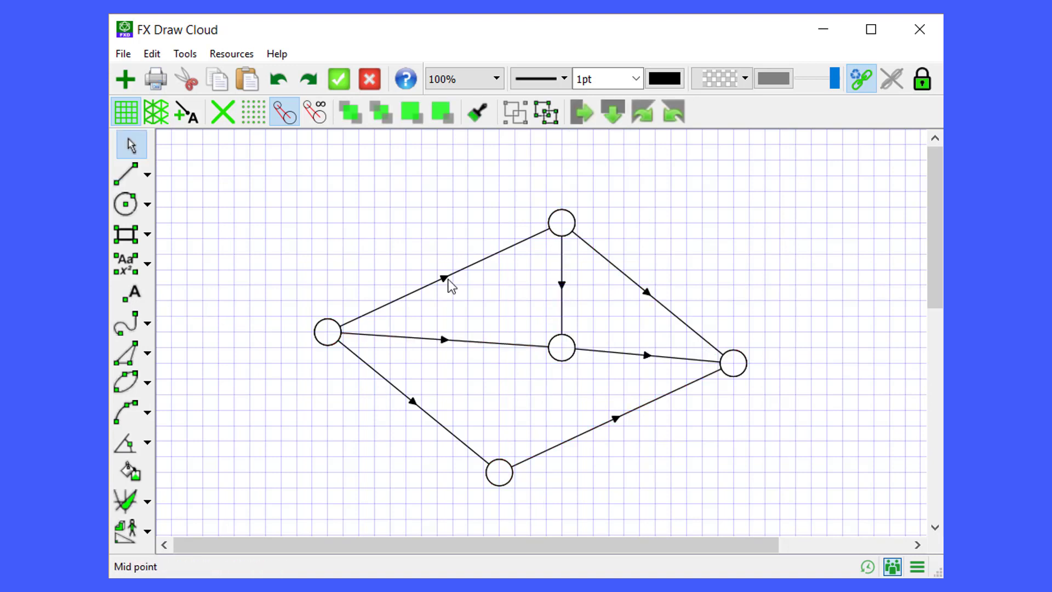
# Step: Label the network line between the nodes at (5.5, 6.5) and (13, 3) with the text 15
pyautogui.click(448, 280)
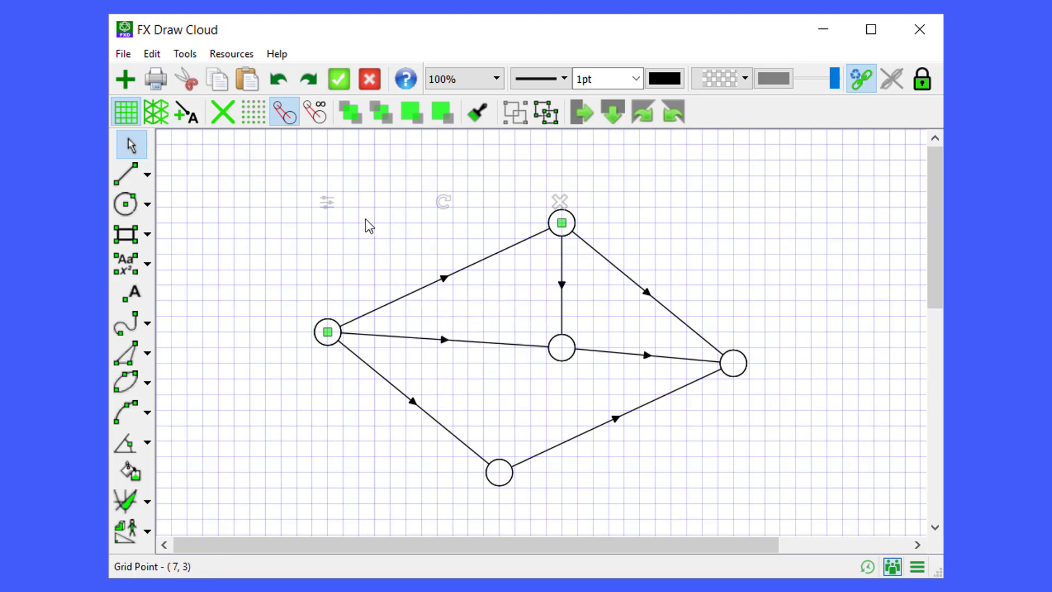
pyautogui.click(328, 203)
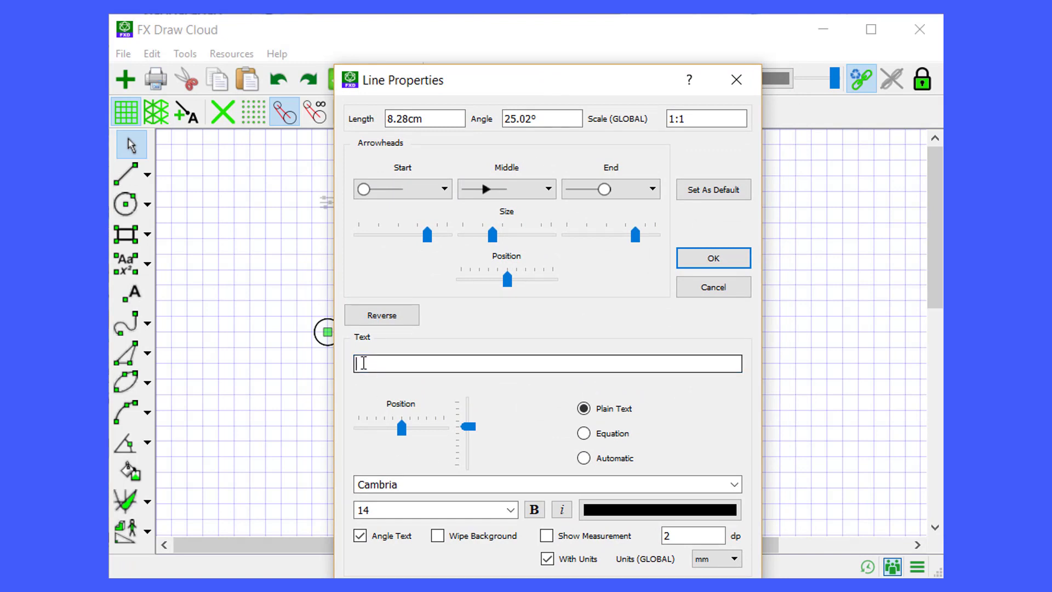
pyautogui.click(363, 364)
pyautogui.write('15')
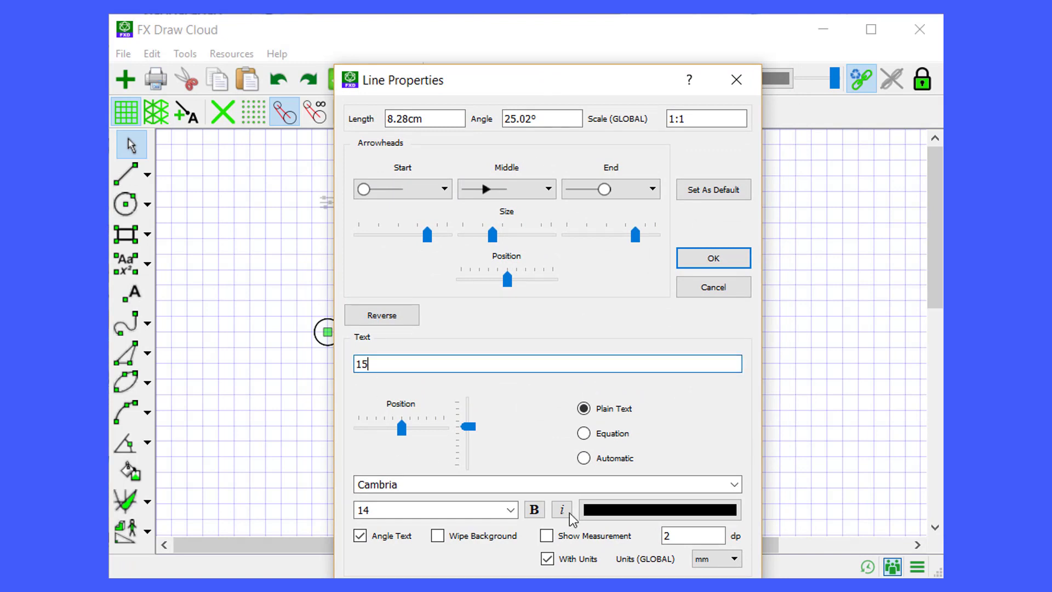
pyautogui.click(714, 260)
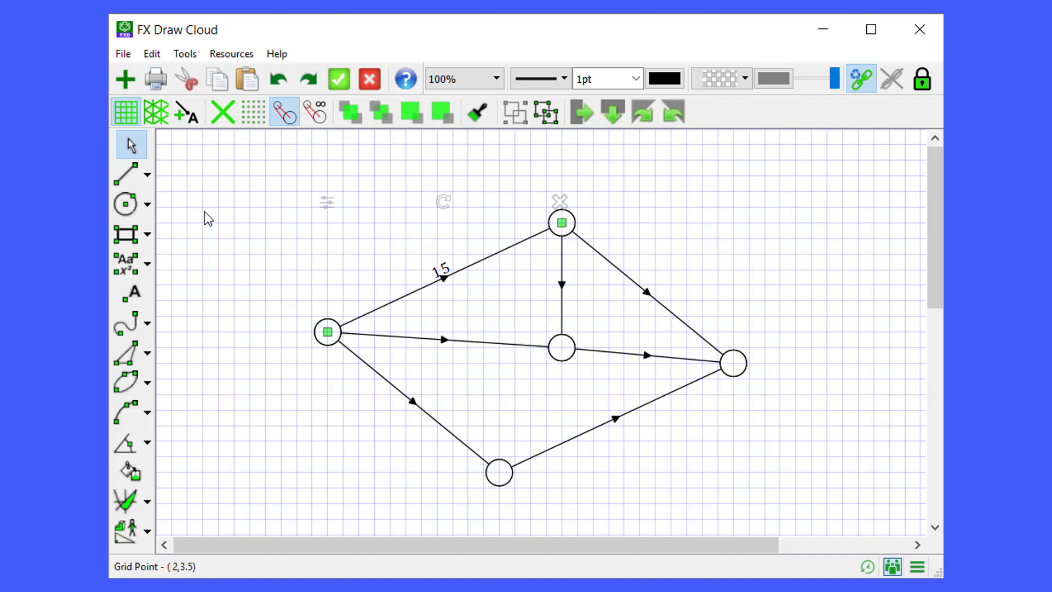
# Step: Choose Vector Line as the standard default line type and delete the network from the page
pyautogui.click(148, 175)
pyautogui.moveTo(333, 318)
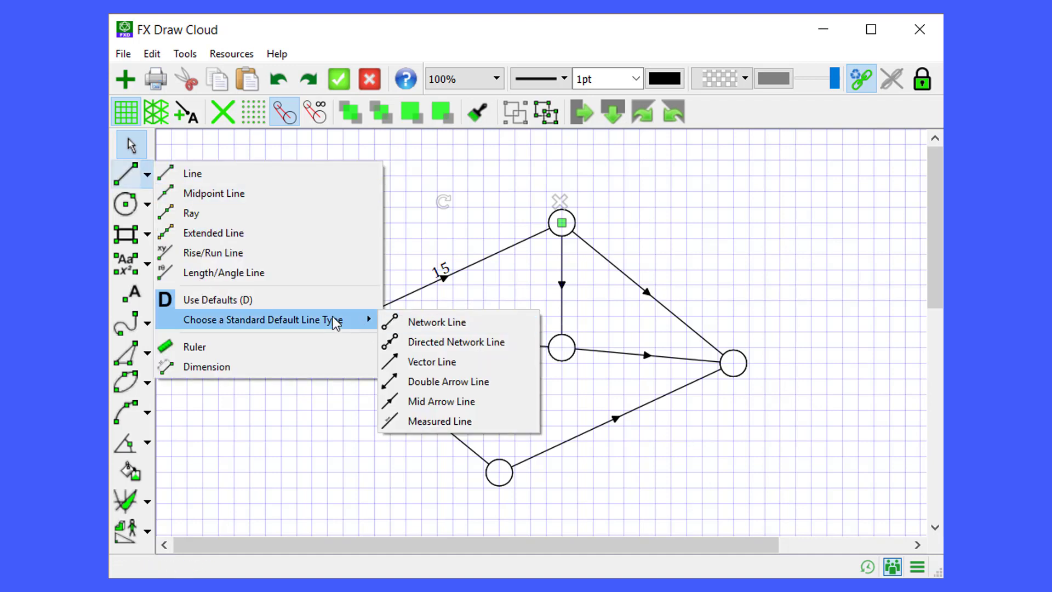
pyautogui.click(439, 361)
pyautogui.press('Delete')
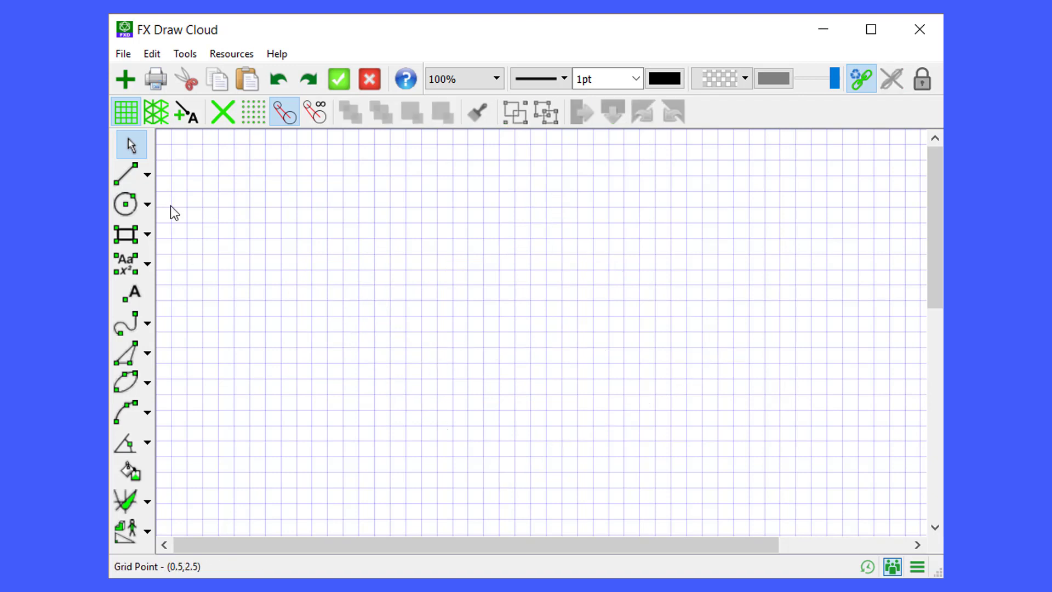
# Step: Draw vectors from (7, 7.5) to (15, 4), from there to (21, 6.5), and directly from (7, 7.5) to (21, 6.5)
pyautogui.click(126, 174)
pyautogui.moveTo(377, 362)
pyautogui.mouseDown()
pyautogui.moveTo(620, 256)
pyautogui.moveTo(810, 330)
pyautogui.mouseUp()
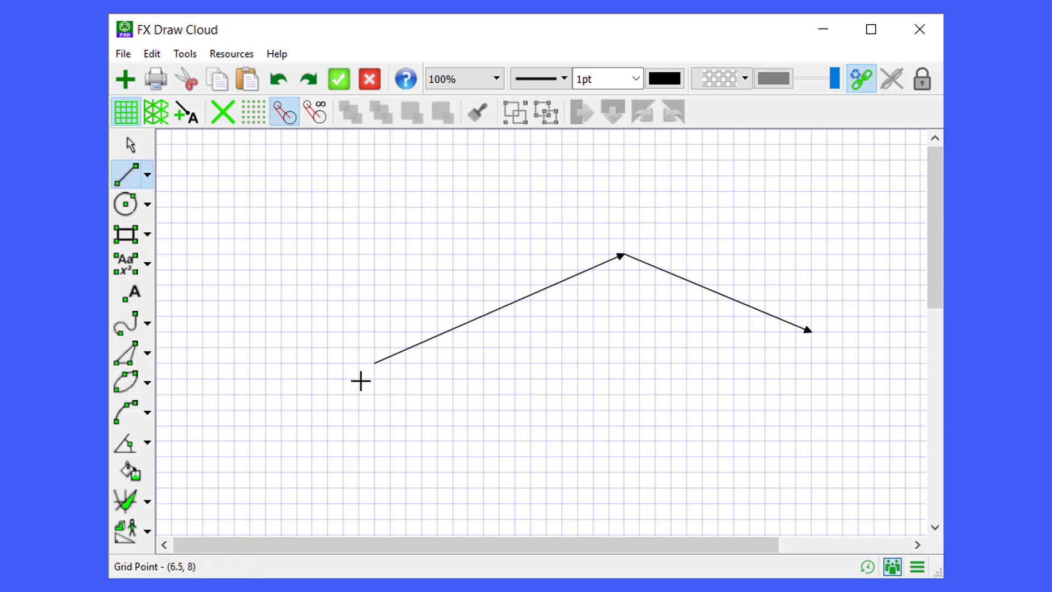
pyautogui.moveTo(375, 364); pyautogui.dragTo(815, 332)
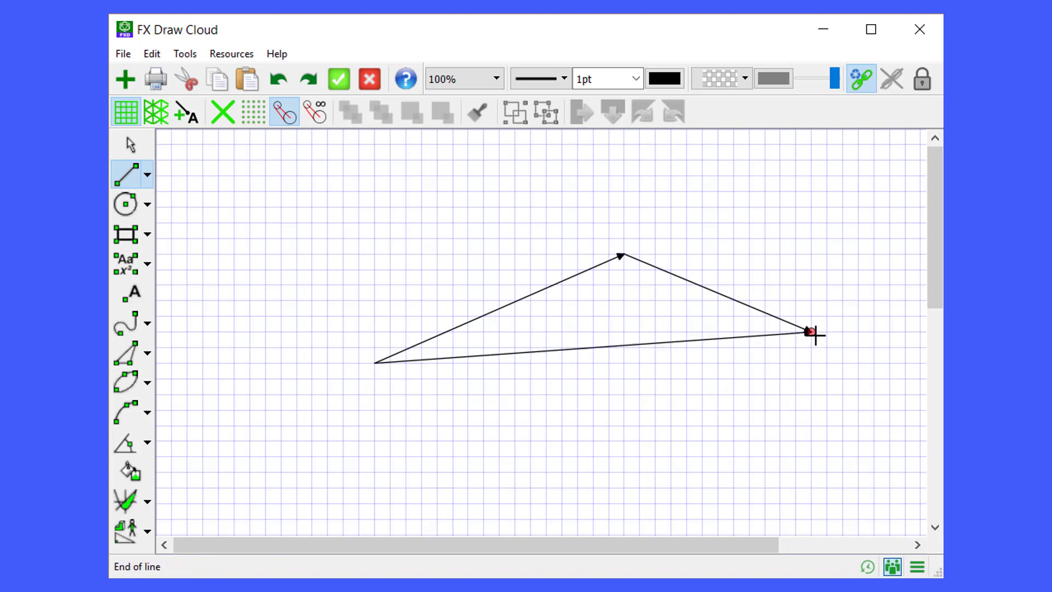
pyautogui.click(148, 175)
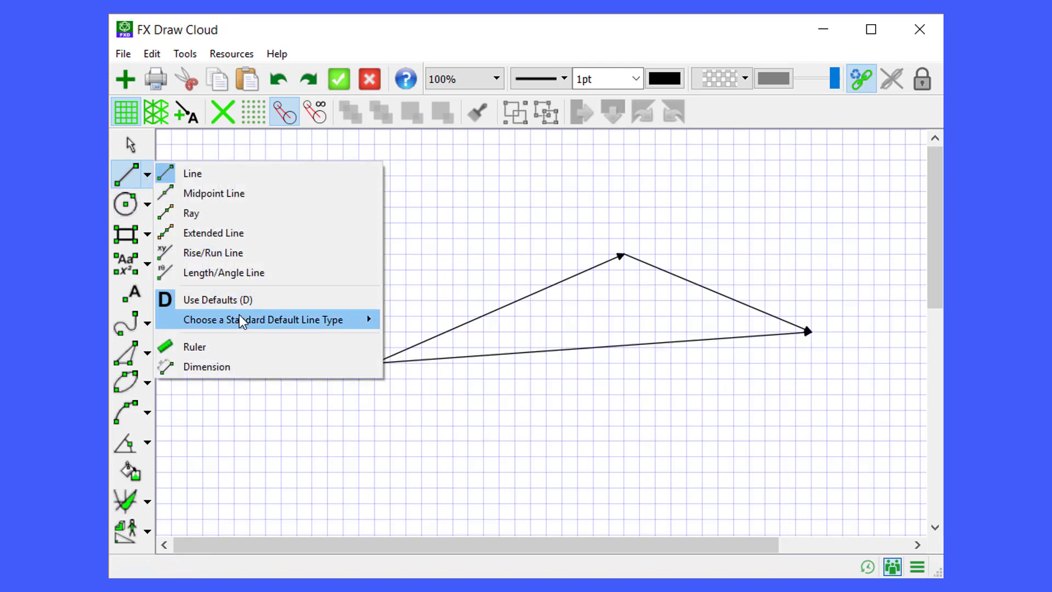
pyautogui.moveTo(242, 318)
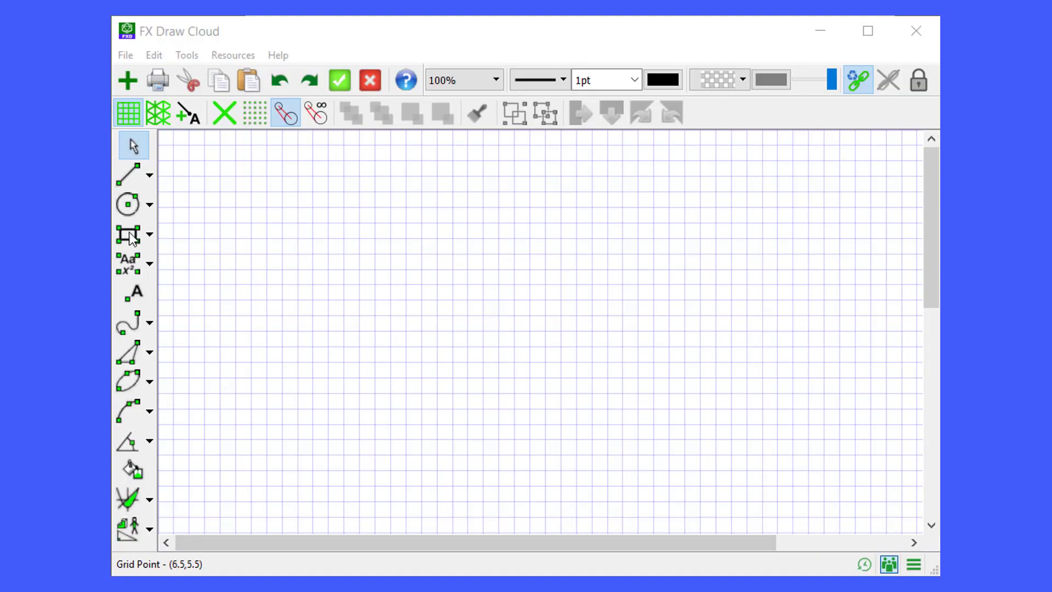
# Step: Place an auto text/equation box at grid point (7, 3.5) containing "The equation is y=x2/2+3"
pyautogui.click(149, 265)
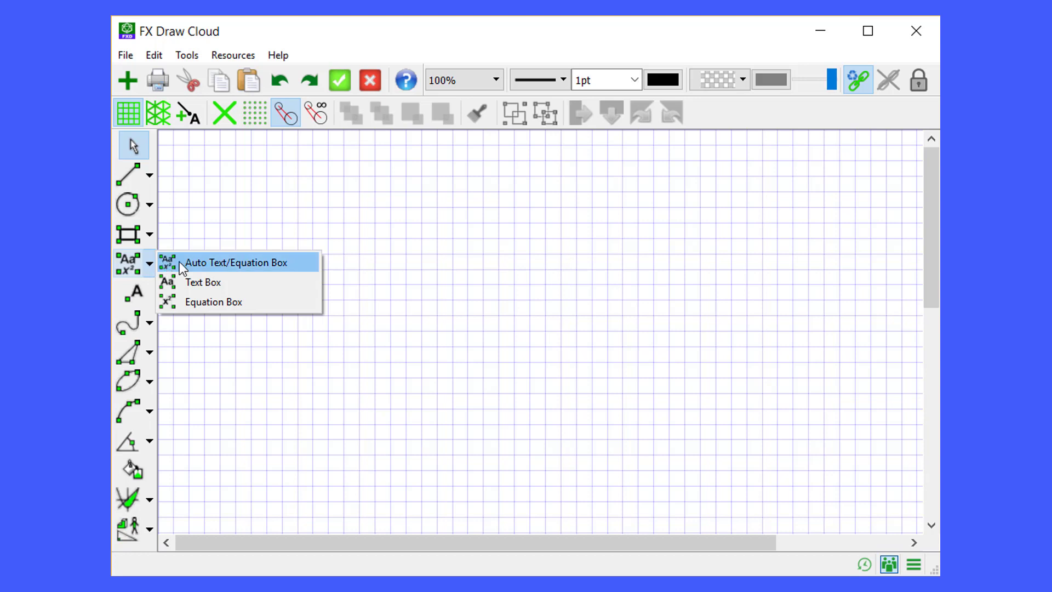
pyautogui.click(125, 264)
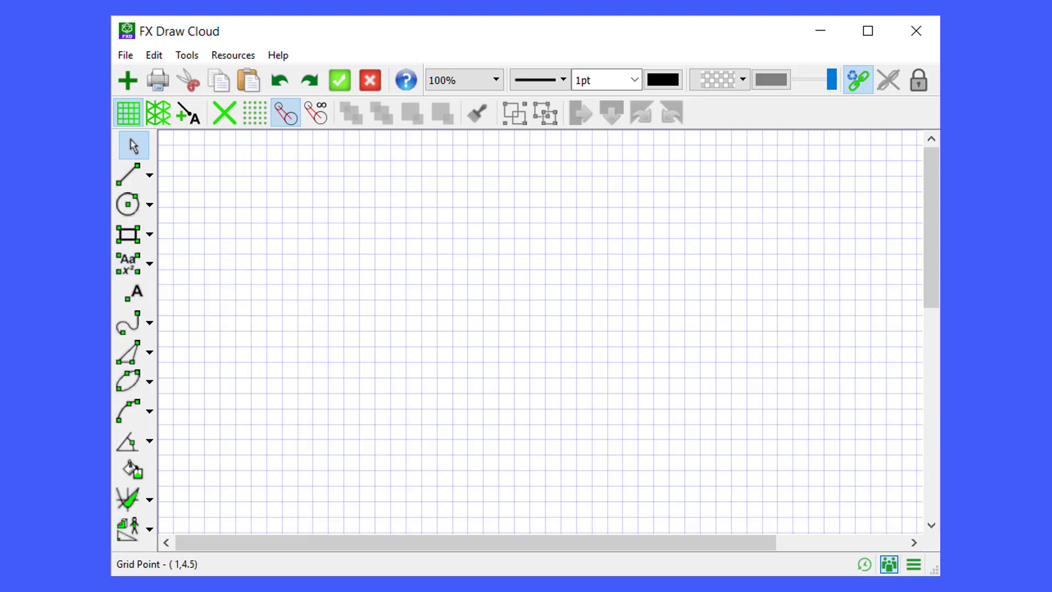
pyautogui.click(123, 262)
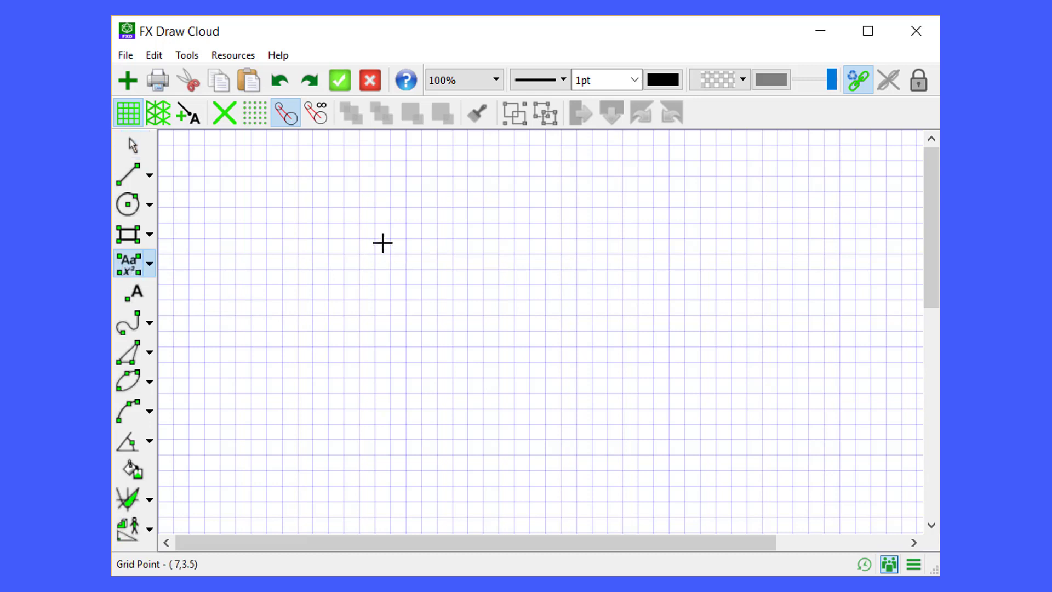
pyautogui.click(382, 243)
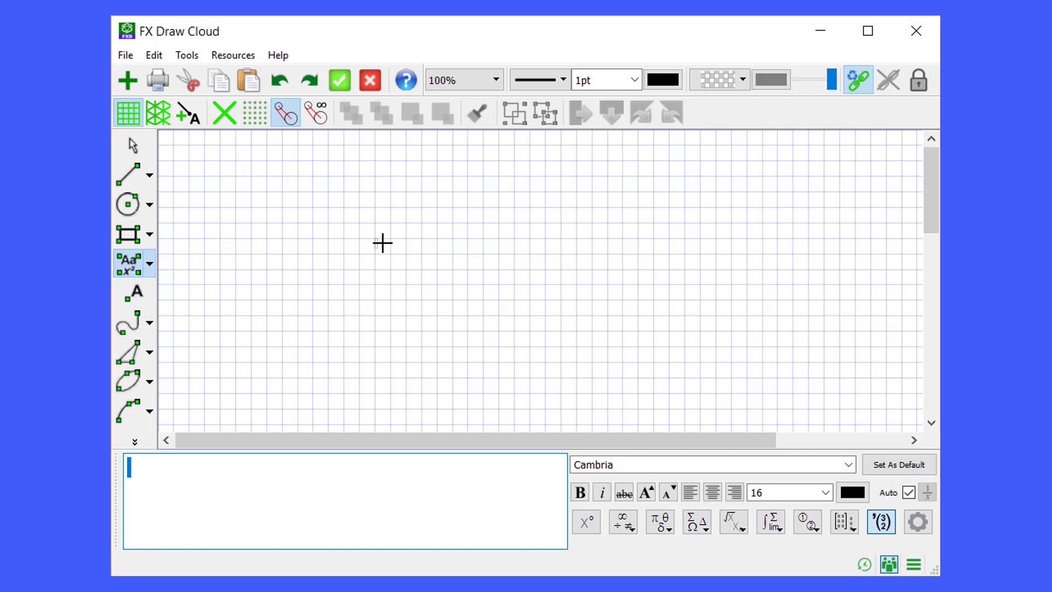
pyautogui.write('Thew')
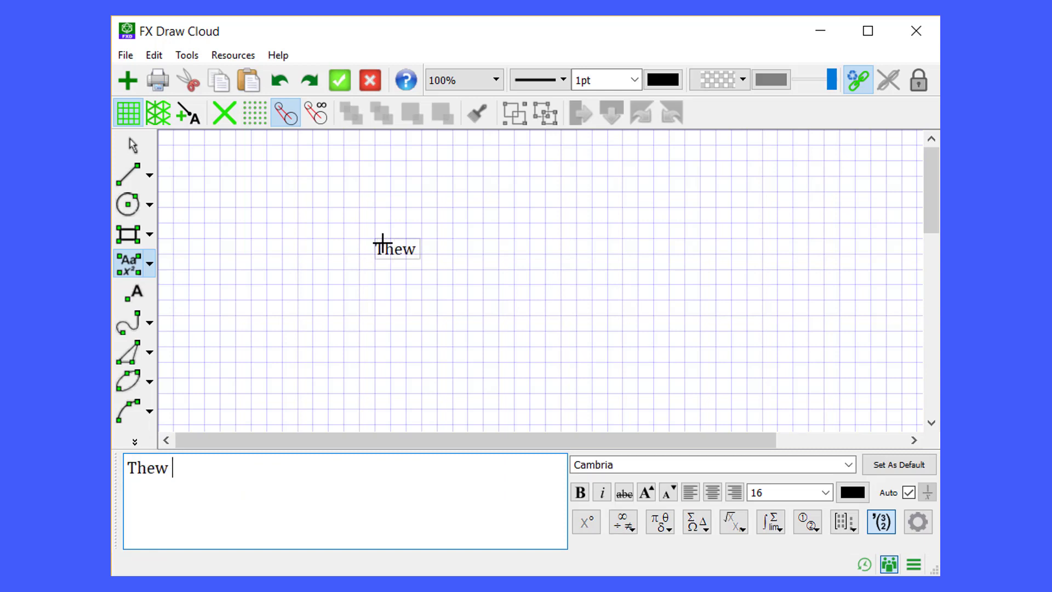
pyautogui.press('BackSpace')
pyautogui.write('equatio')
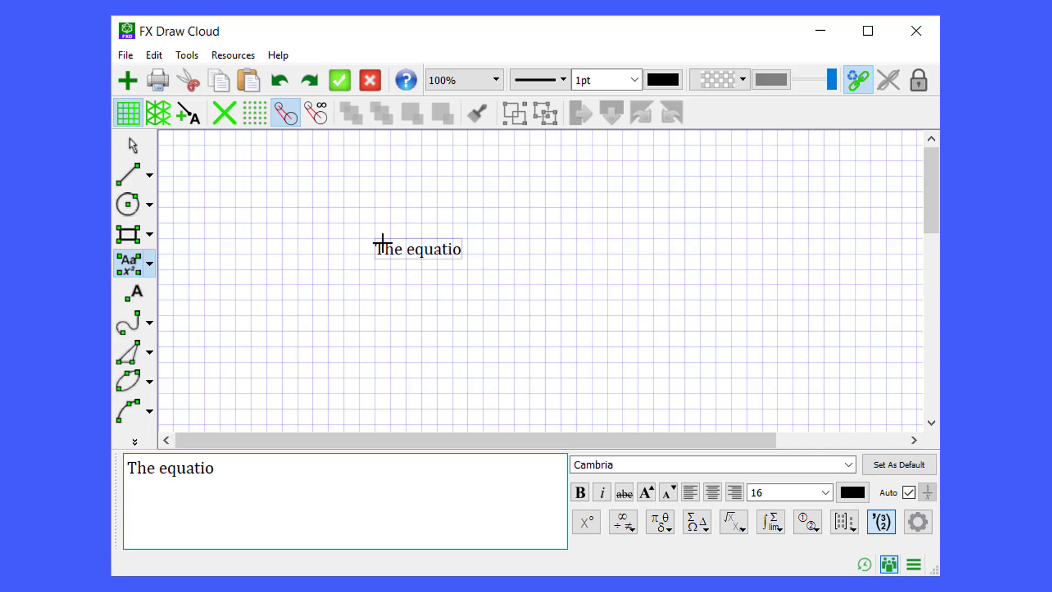
pyautogui.write('n is ')
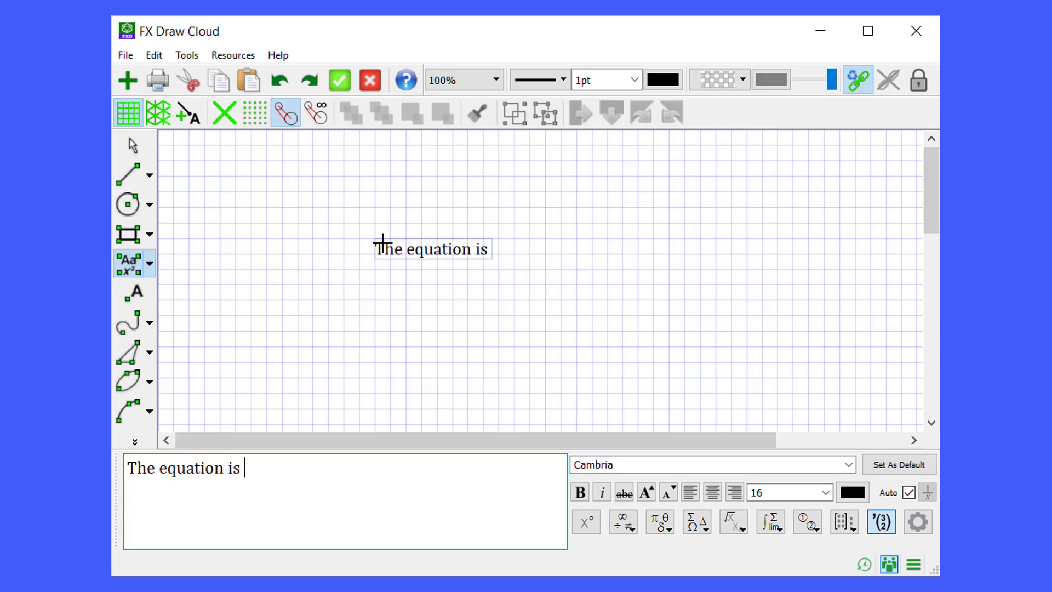
pyautogui.write('y=x2/2')
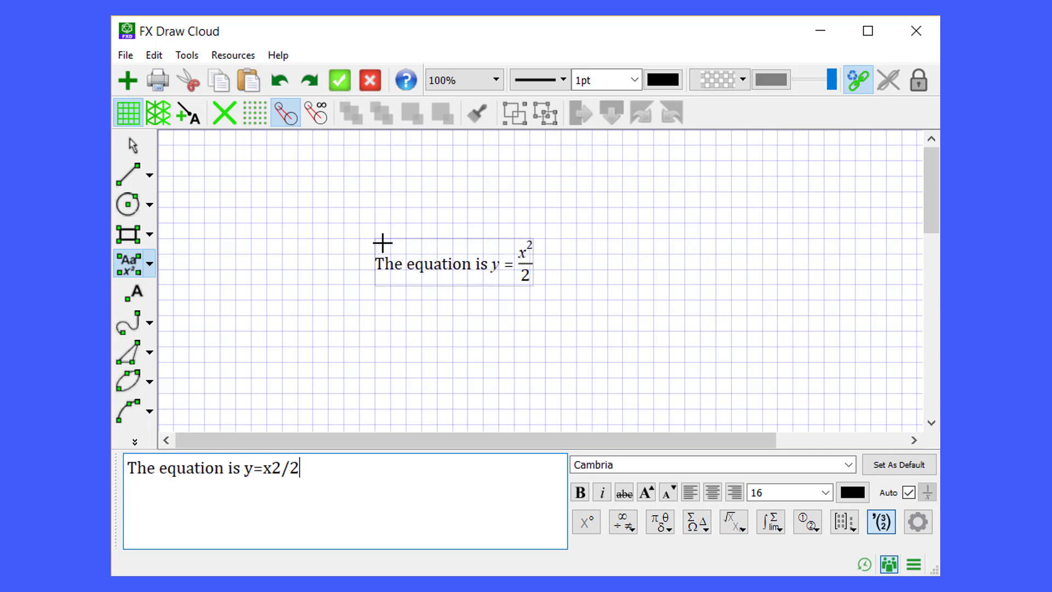
pyautogui.write('+3')
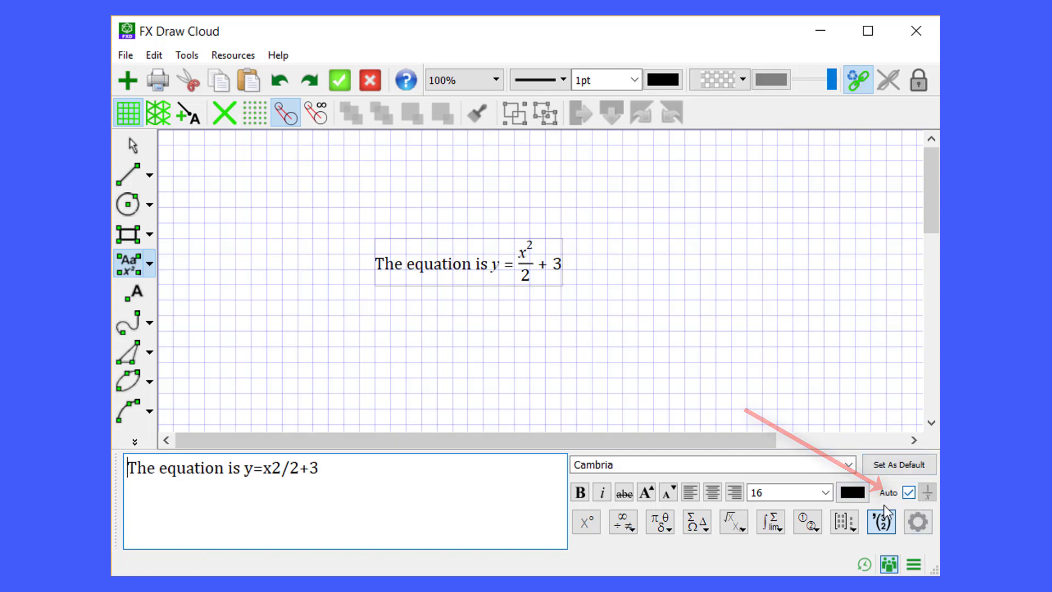
# Step: Add a second line to the text/equation box containing 45 followed by a backtick
pyautogui.click(909, 492)
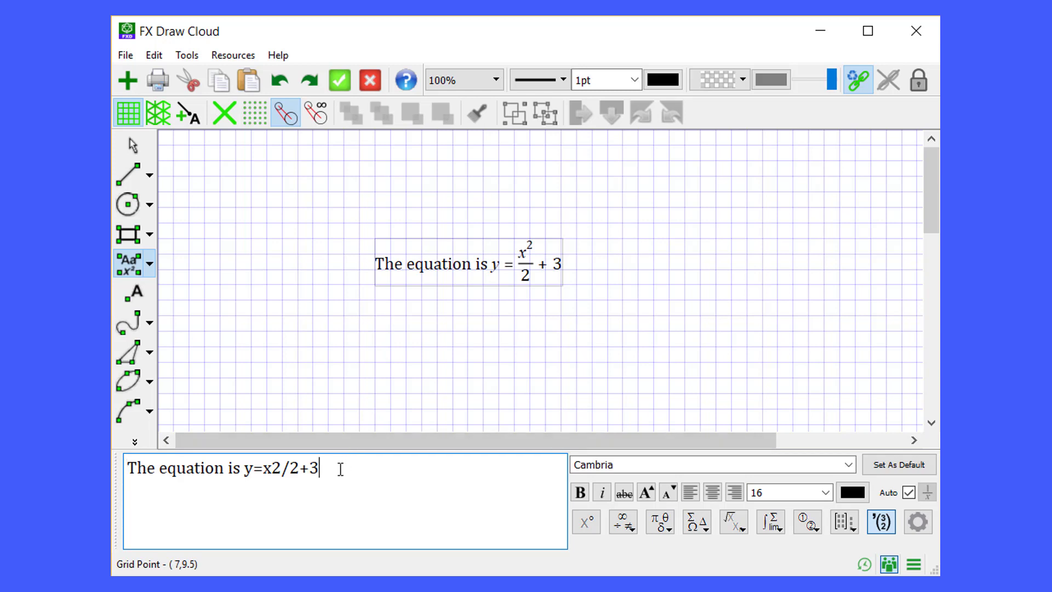
pyautogui.press('Return')
pyautogui.write('45')
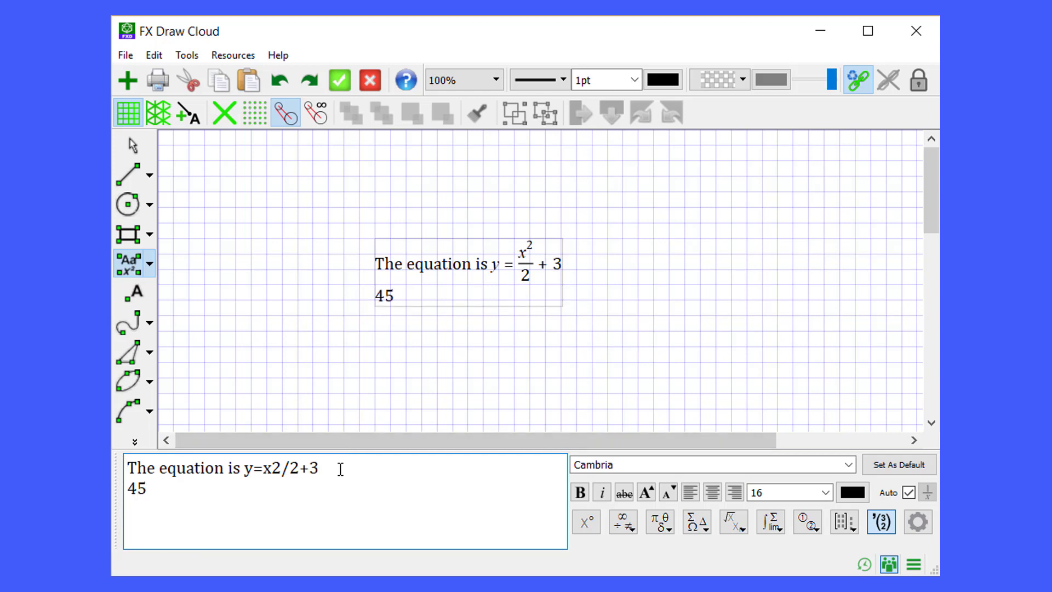
pyautogui.write('`')
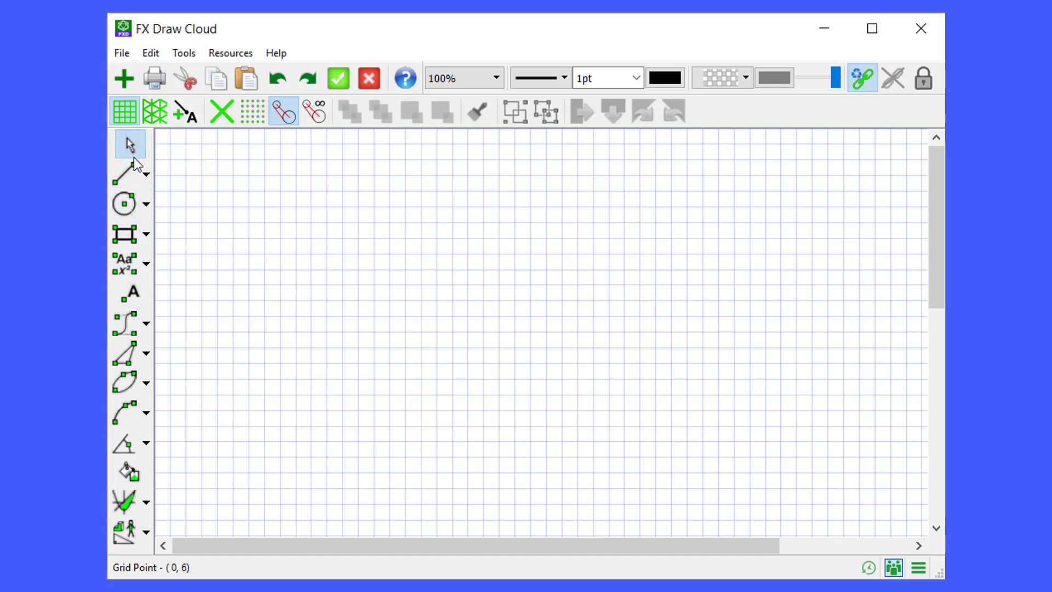
# Step: Place a text/equation box on the blank page containing the fraction (x2-4)/(2x+1)
pyautogui.click(346, 230)
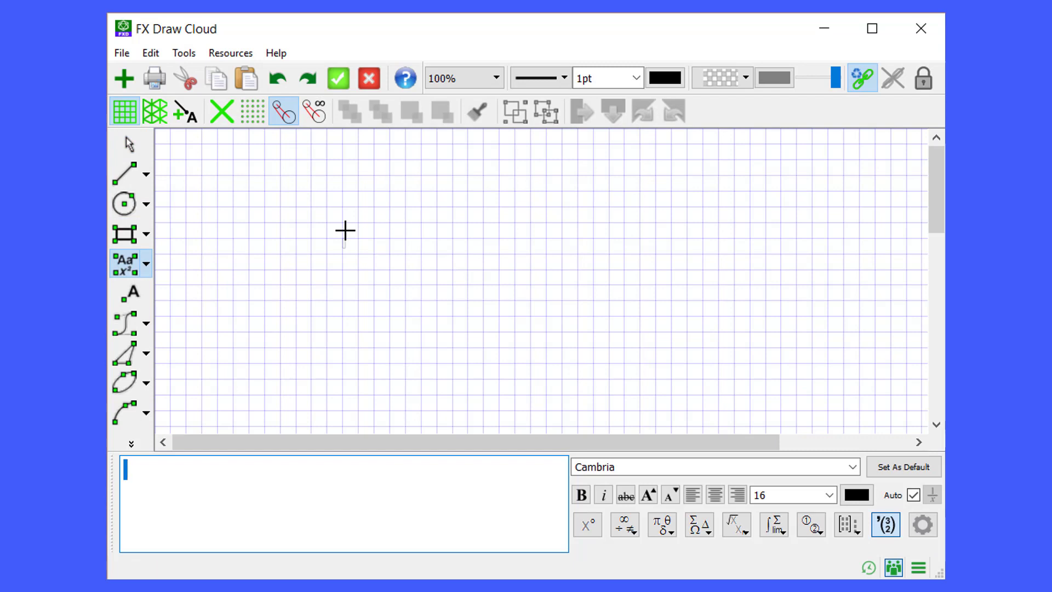
pyautogui.write('(x2-4)/')
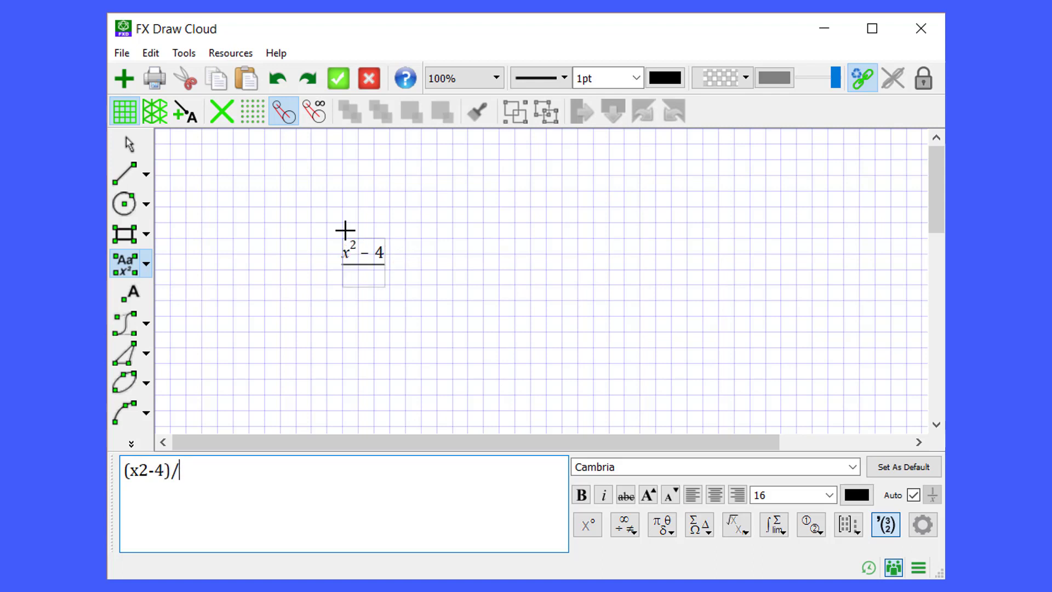
pyautogui.write('(2x+1')
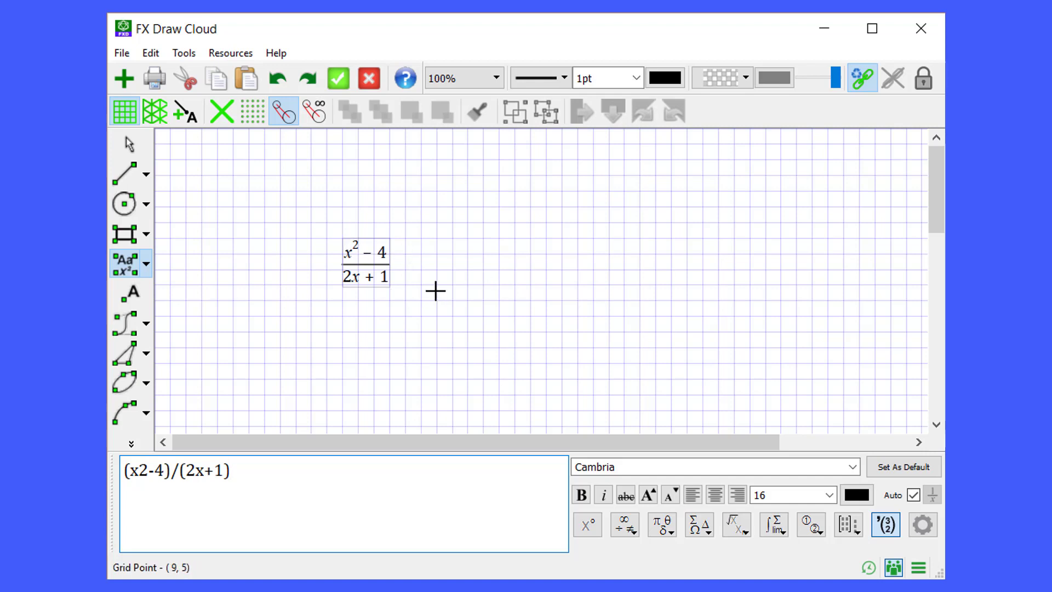
# Step: Add another text/equation box to the right of the fraction containing "sin2 th + cos2 th = 1"
pyautogui.click(625, 271)
pyautogui.click(625, 270)
pyautogui.write('si')
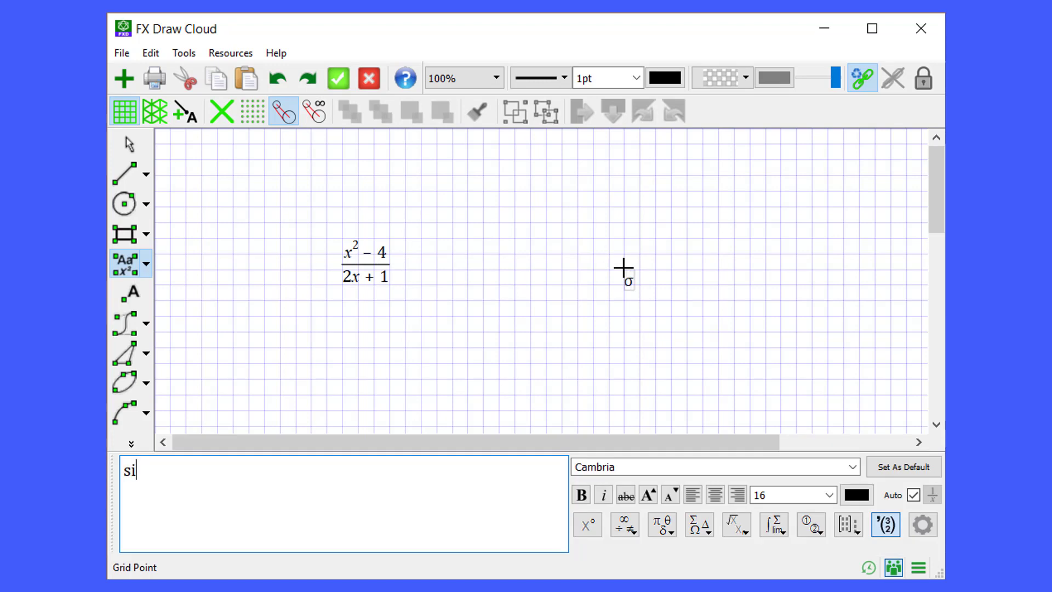
pyautogui.write('n2 th +')
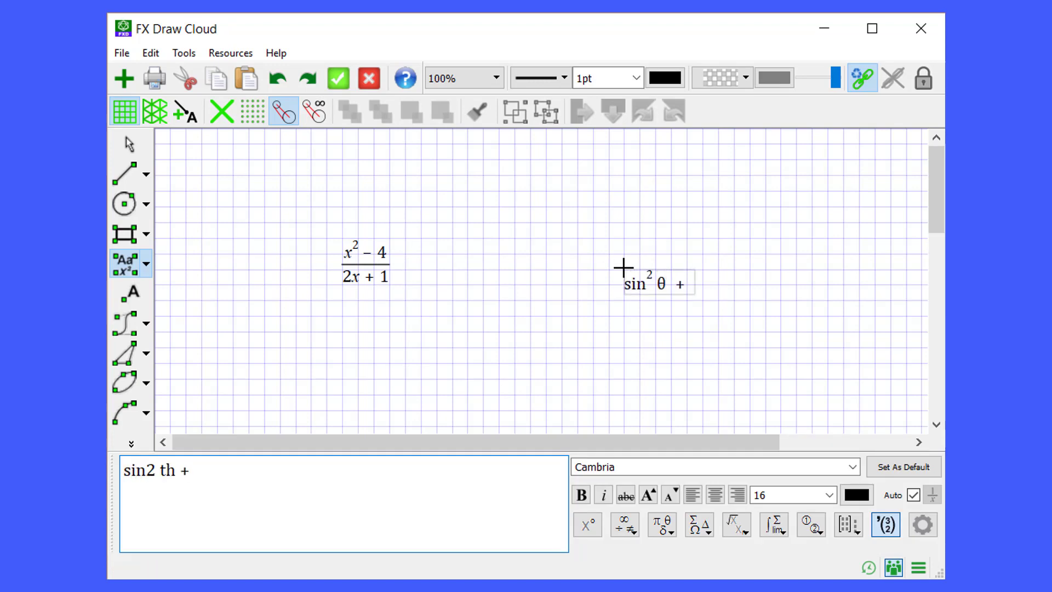
pyautogui.write(' cos2 th = 1')
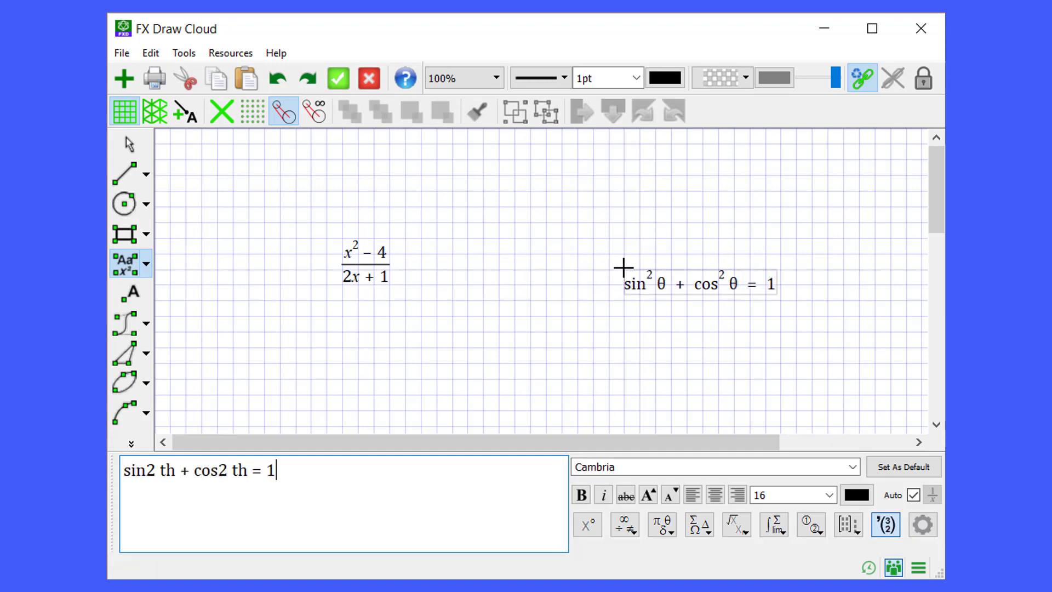
# Step: Add a text/equation box below the other two containing the definite integral "int(-1,1) x2 dx"
pyautogui.click(477, 357)
pyautogui.write('int(-')
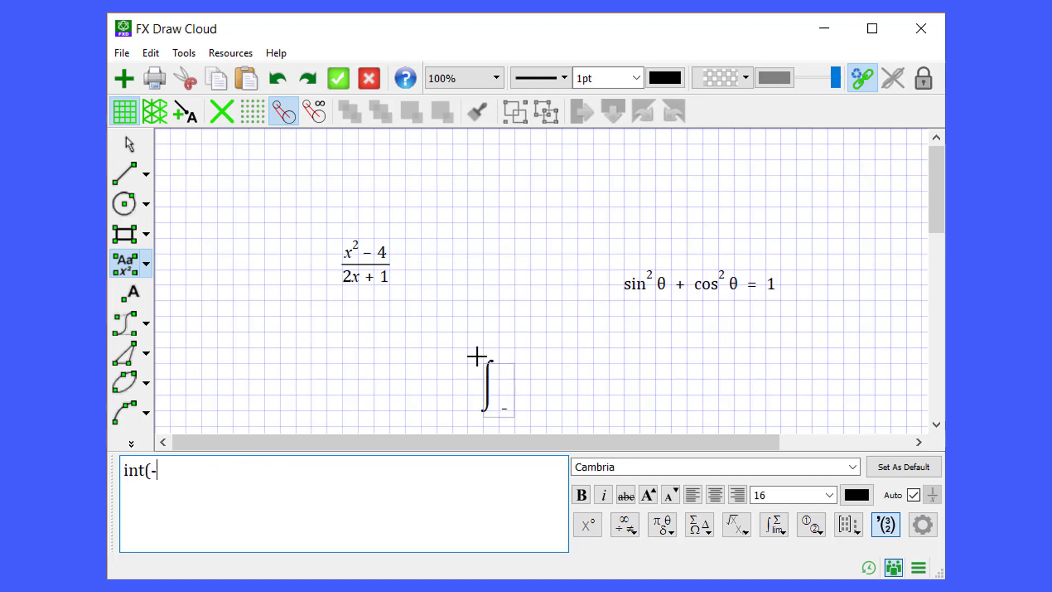
pyautogui.write('1,1)')
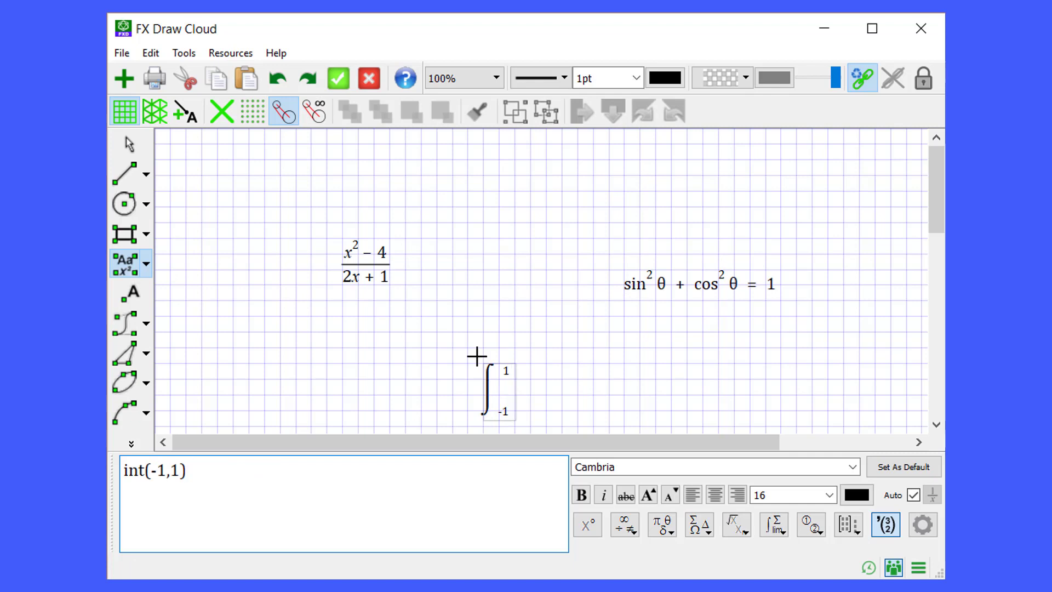
pyautogui.write(' x2 dx')
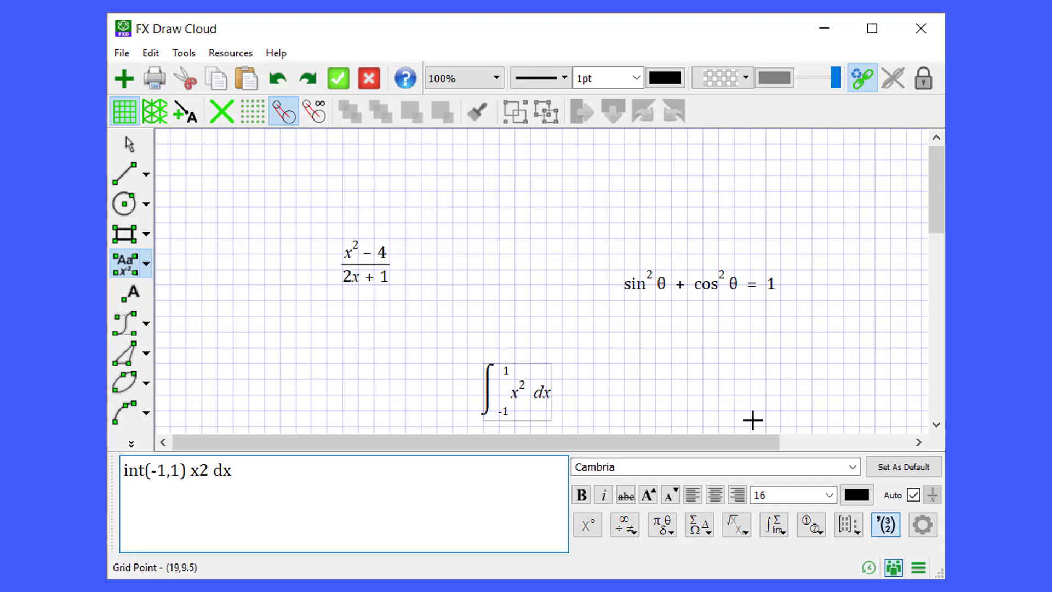
# Step: Insert a combination with values 5 and 2 at the end of the integral expression
pyautogui.click(780, 524)
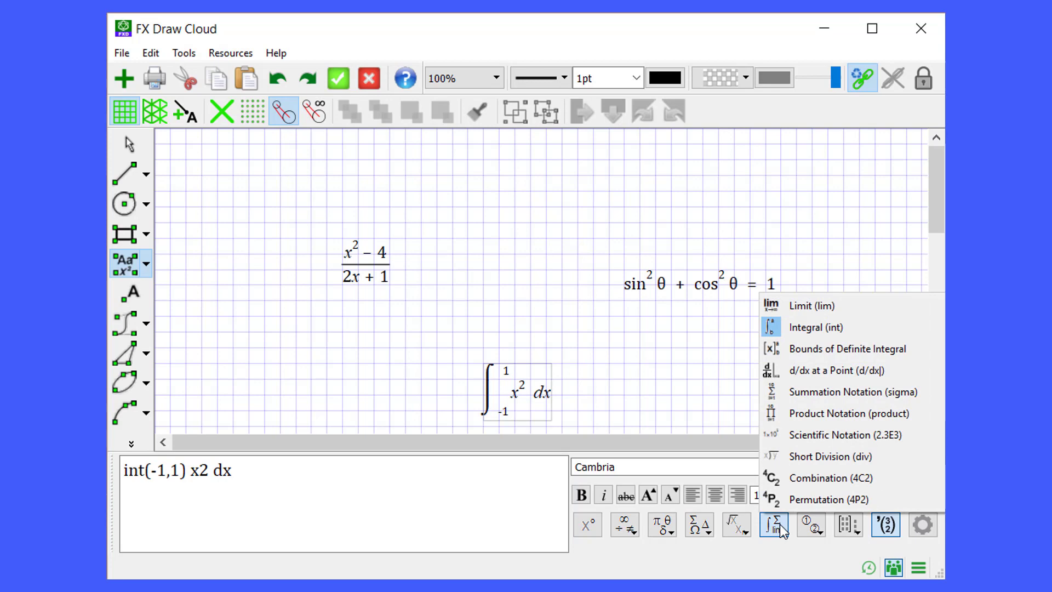
pyautogui.click(827, 485)
pyautogui.write('5')
pyautogui.press('Tab')
pyautogui.write('2')
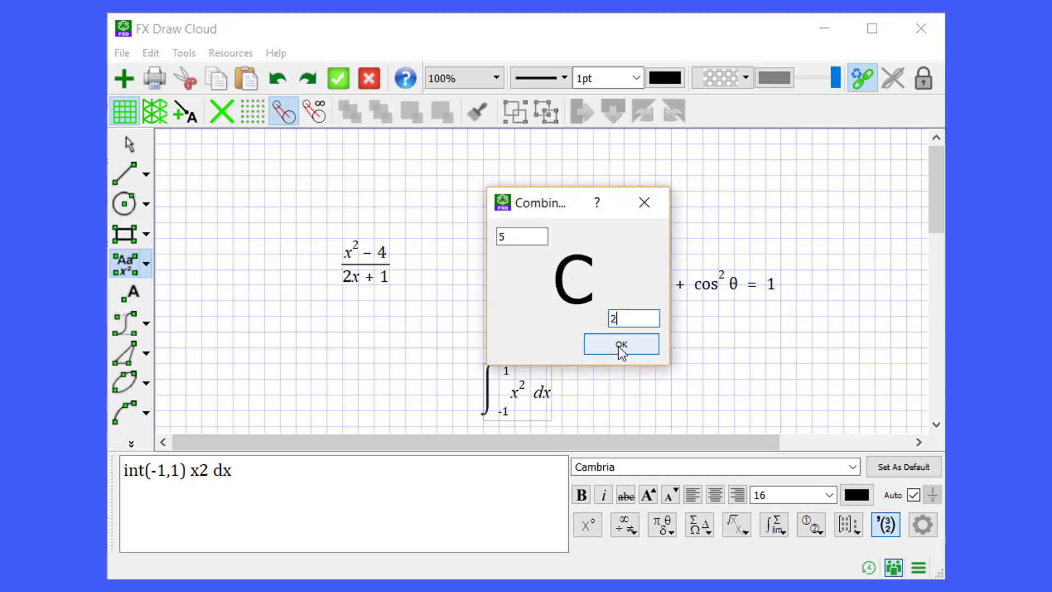
pyautogui.click(618, 348)
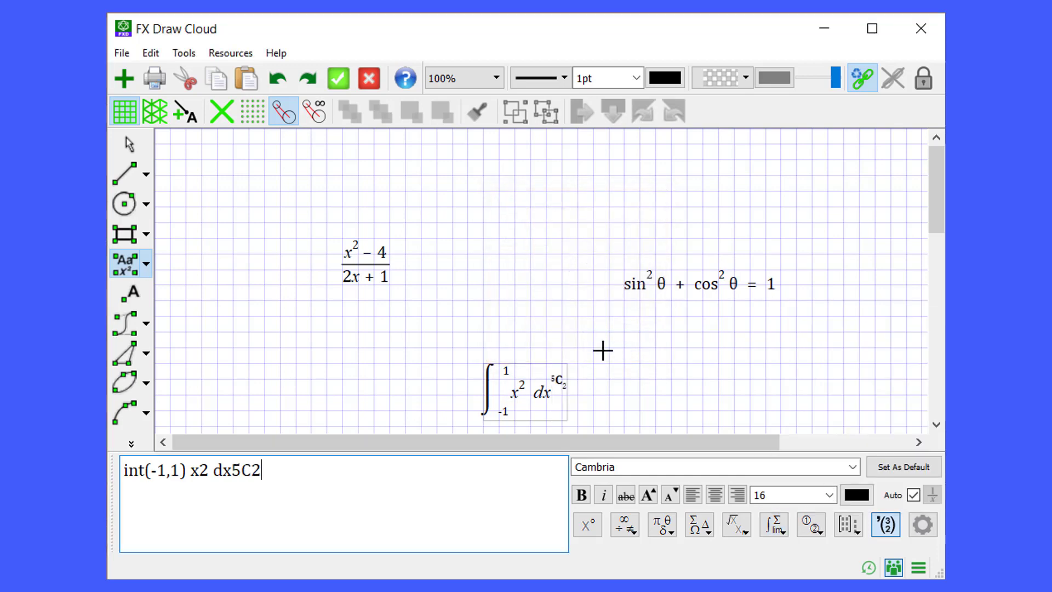
pyautogui.click(236, 462)
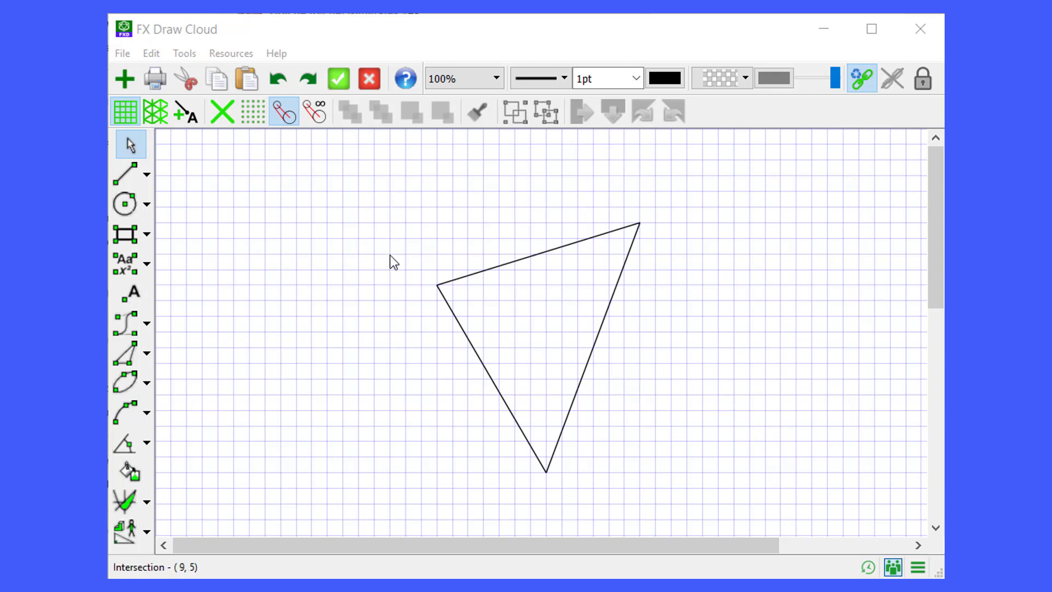
# Step: Draw a three-point circle through the triangle's vertices at (9, 5), (15.5, 3) and (12.5, 11)
pyautogui.click(151, 208)
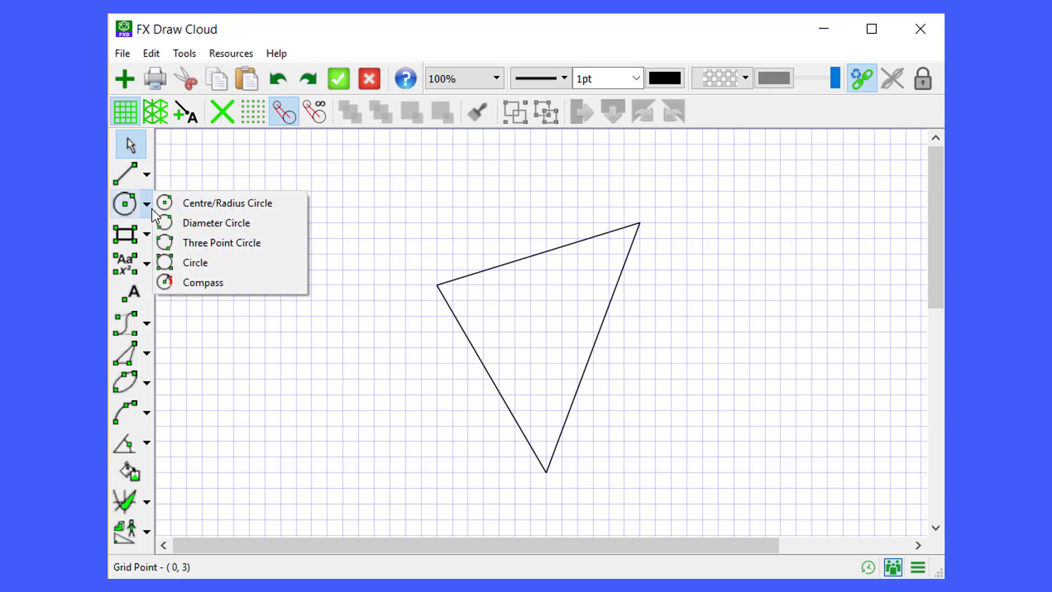
pyautogui.click(202, 245)
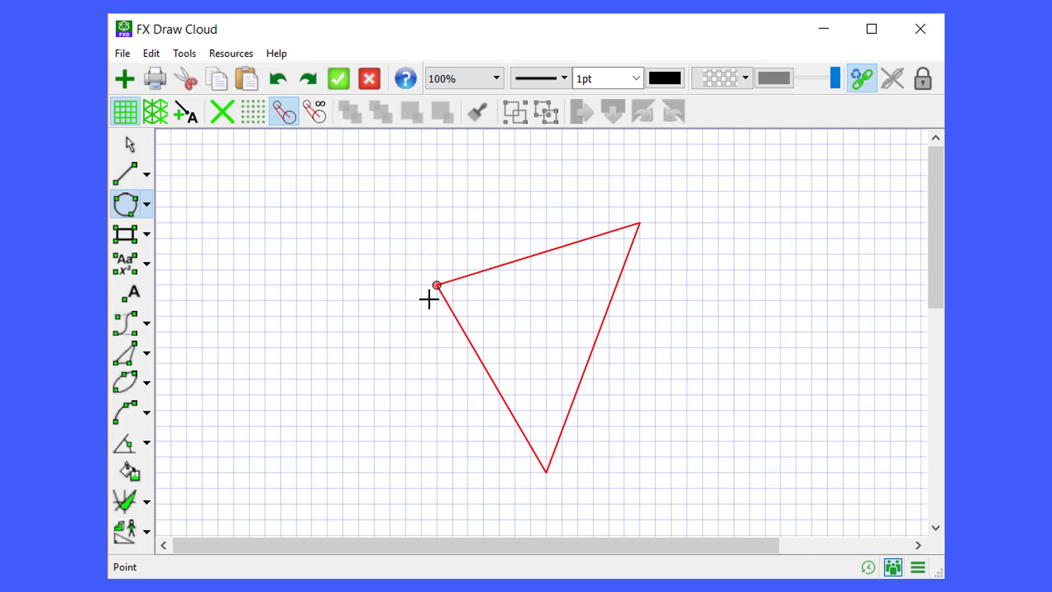
pyautogui.click(436, 285)
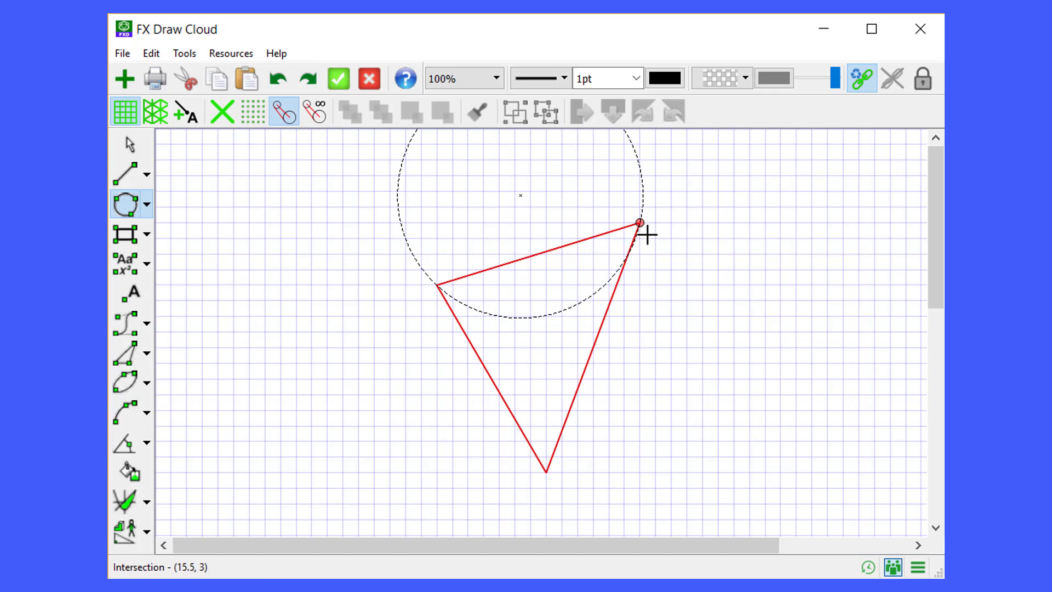
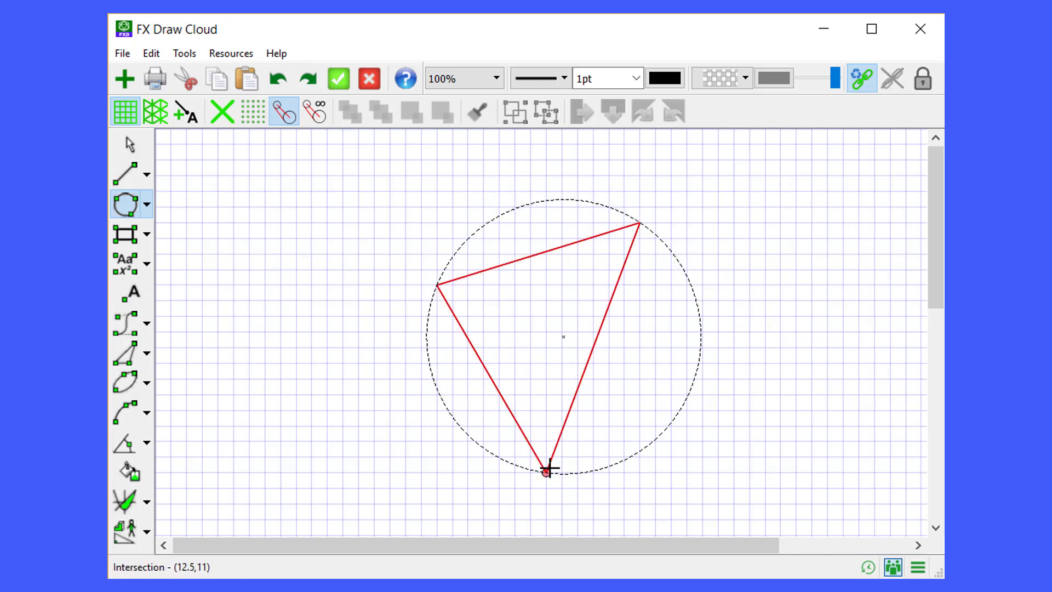
pyautogui.click(549, 470)
pyautogui.click(549, 469)
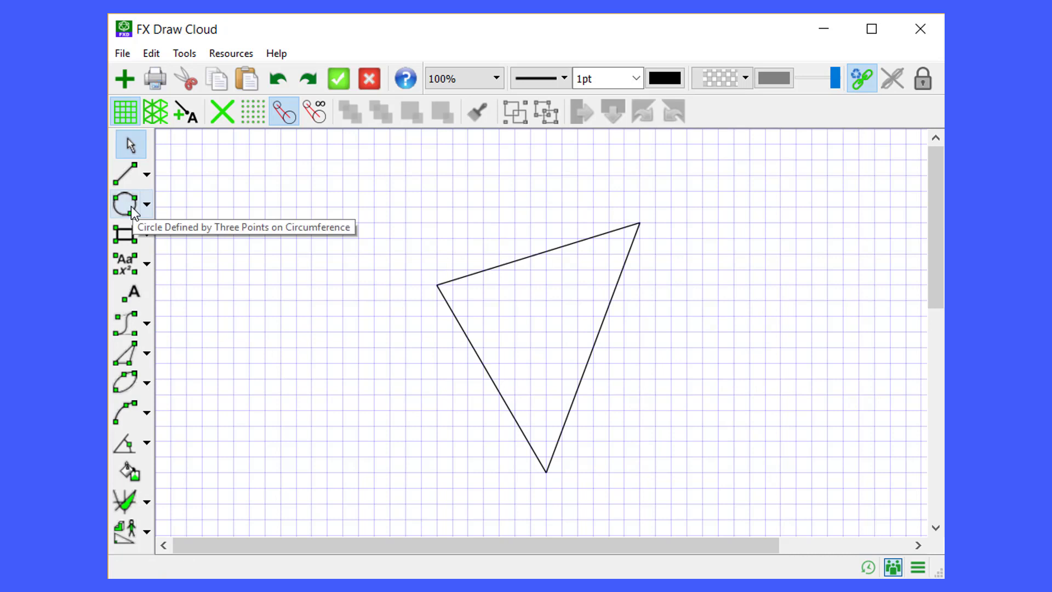
# Step: Circumscribe the triangle with a three-point circle, picking its left vertex, its lowest vertex and its upper right vertex
pyautogui.click(131, 206)
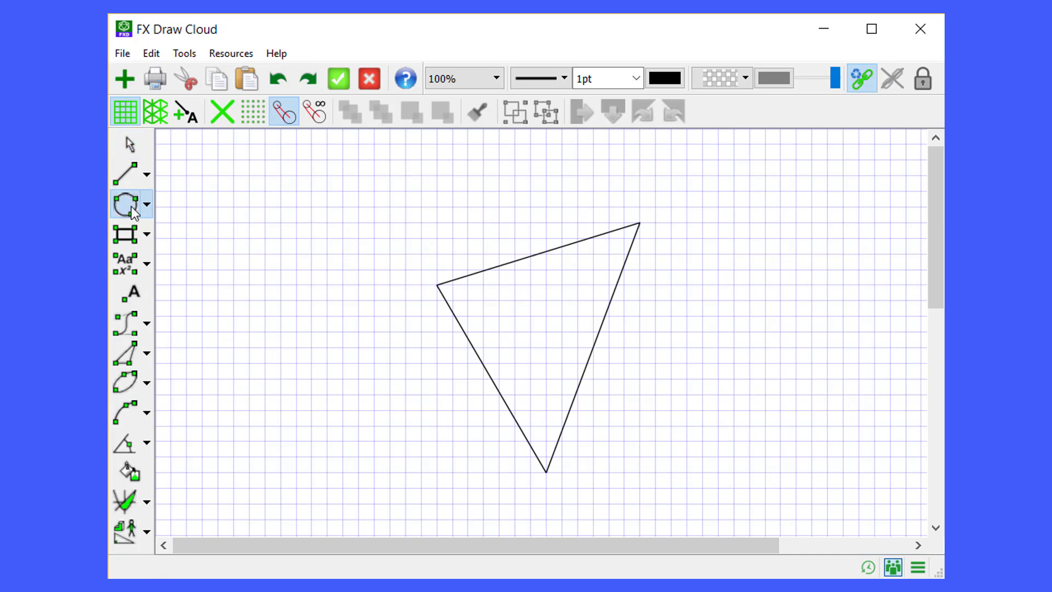
pyautogui.click(432, 286)
pyautogui.click(639, 223)
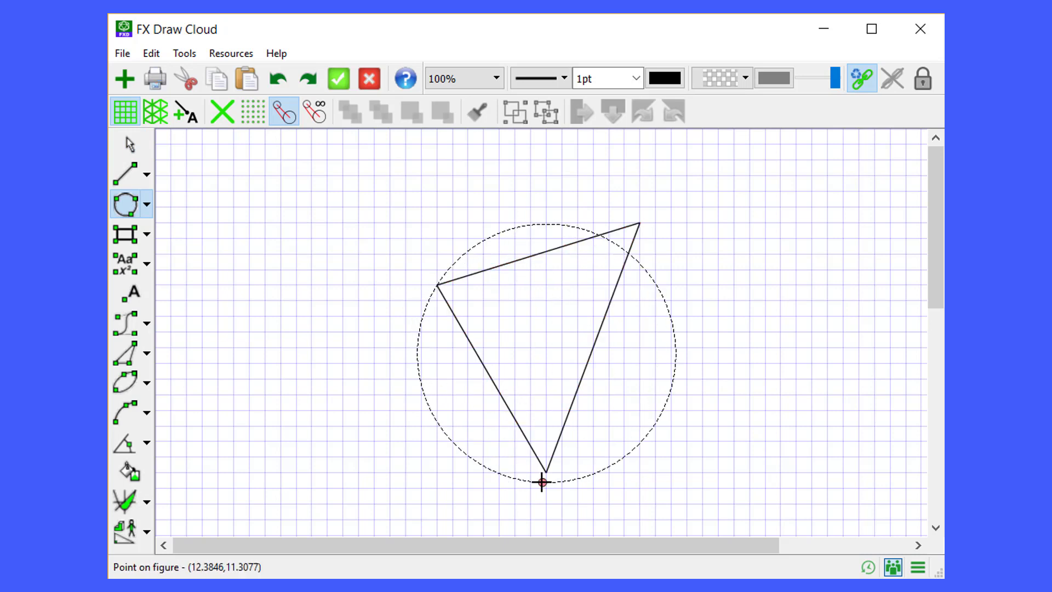
pyautogui.click(548, 476)
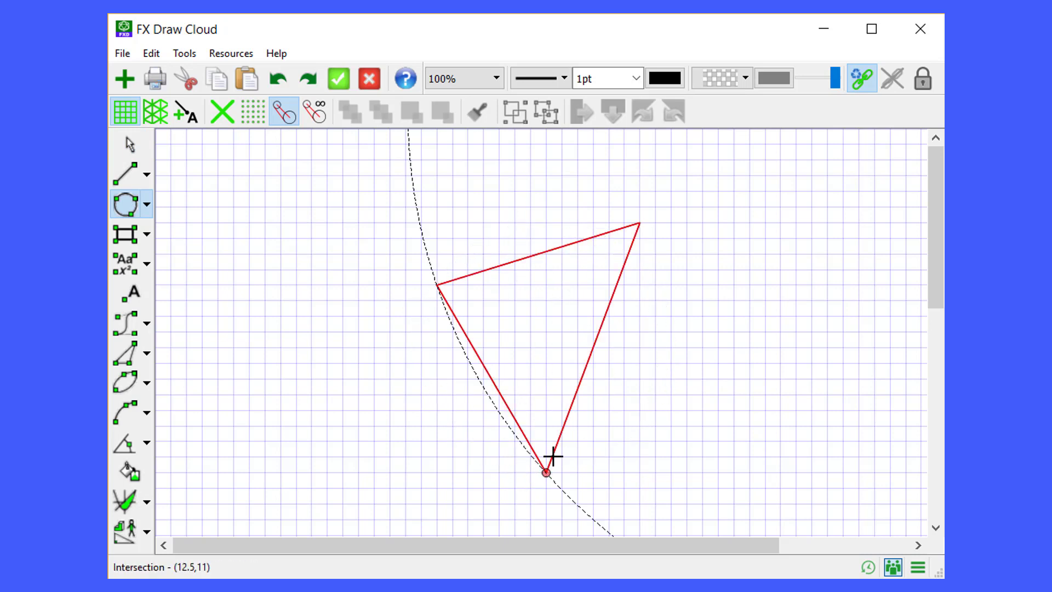
pyautogui.click(655, 226)
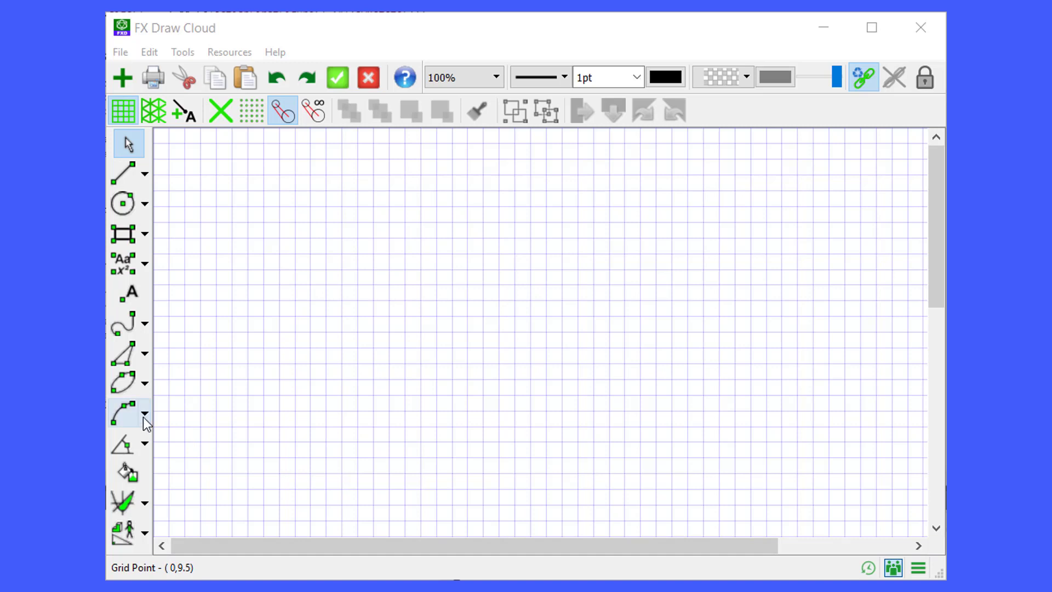
# Step: Draw a three-point arc from (7.5, 3.5) to (13.5, 8.5), passing through (13.5, 4.5)
pyautogui.click(120, 419)
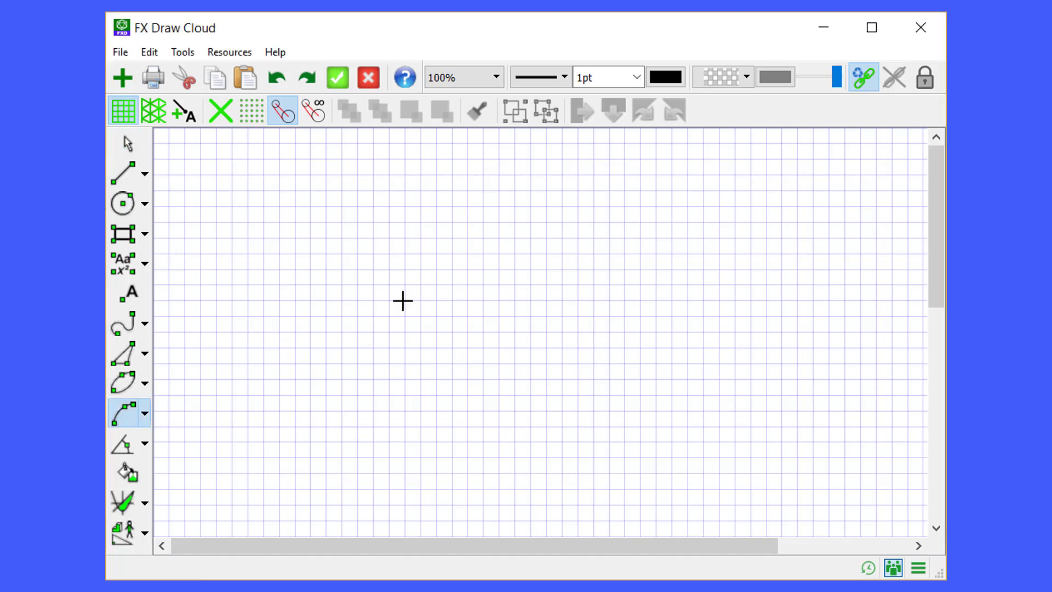
pyautogui.moveTo(389, 244); pyautogui.dragTo(580, 393)
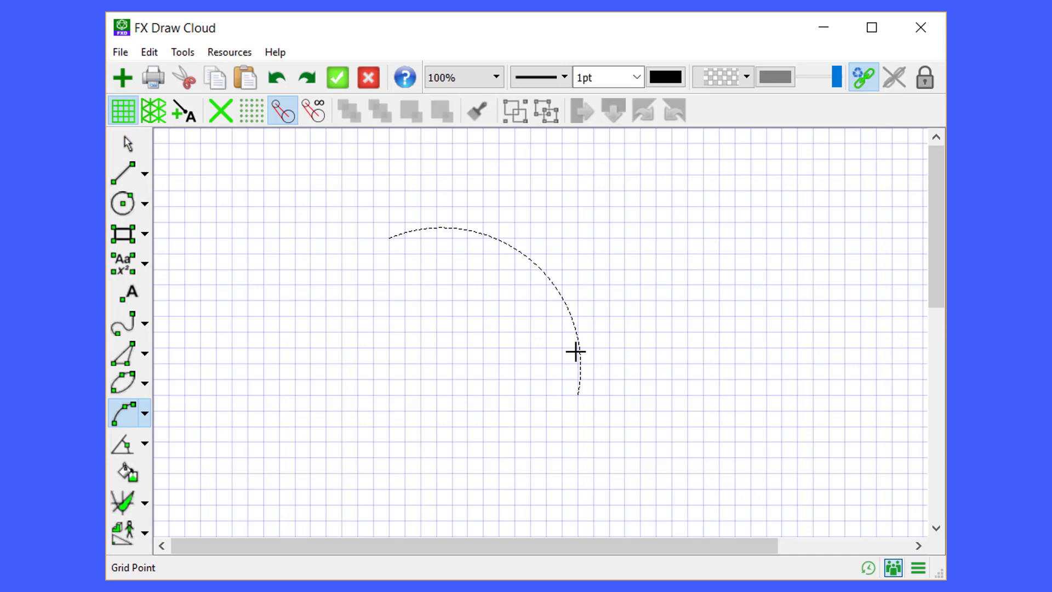
pyautogui.click(571, 277)
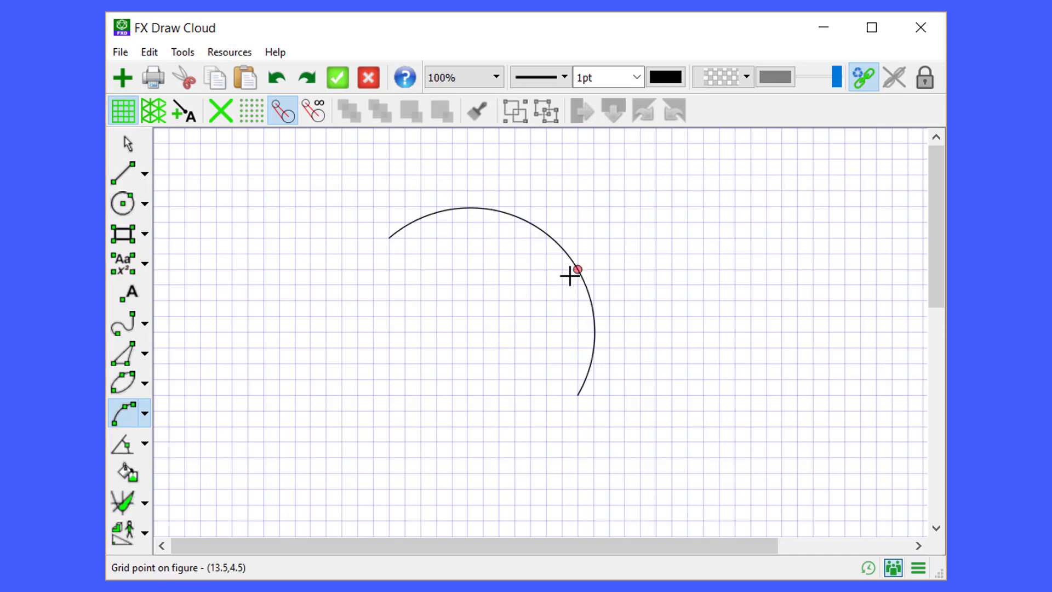
# Step: Draw an arc defined by centre and end points, with centre (5.5, 9.5), start (5.5, 4.5) and end at about (10.07, 11.53)
pyautogui.click(142, 415)
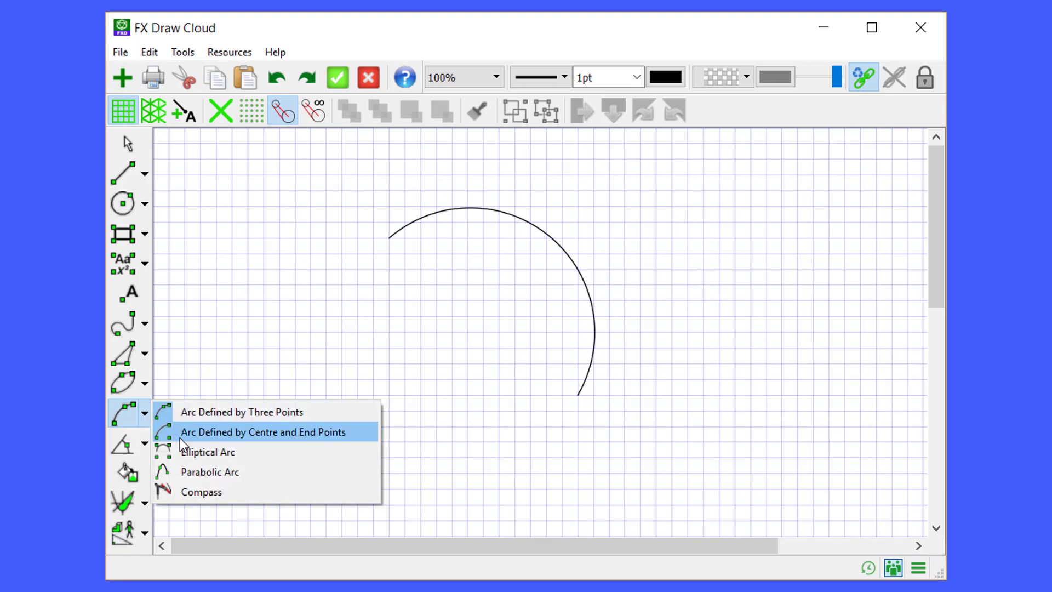
pyautogui.click(180, 439)
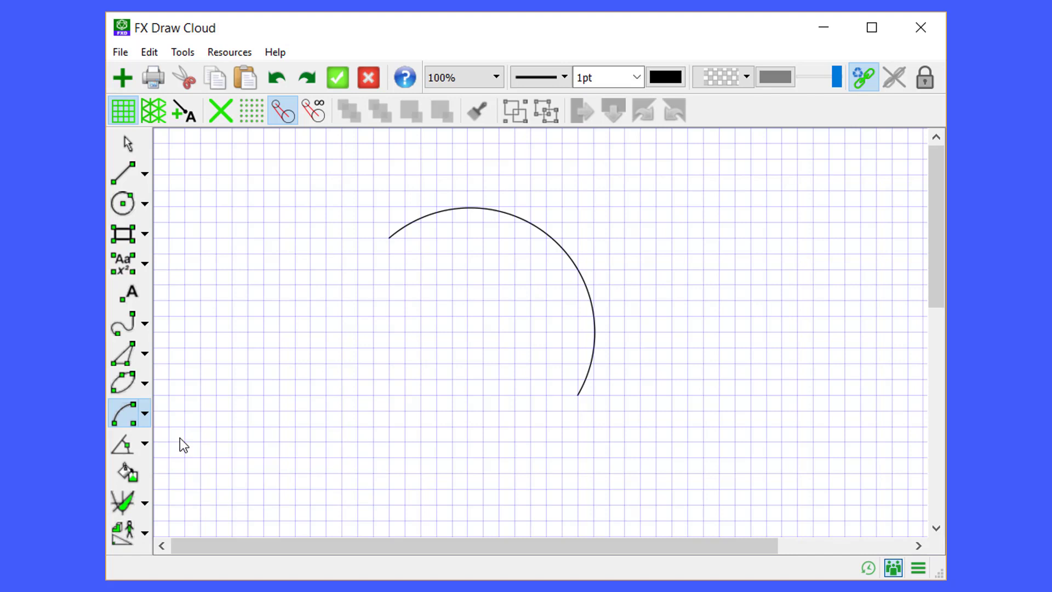
pyautogui.click(325, 426)
pyautogui.click(328, 265)
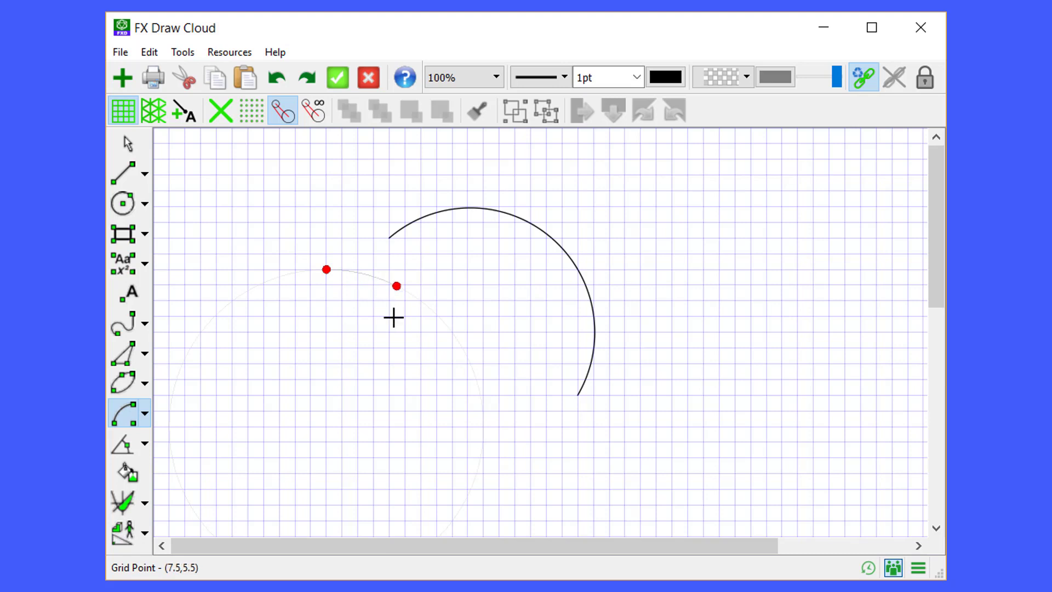
pyautogui.click(467, 485)
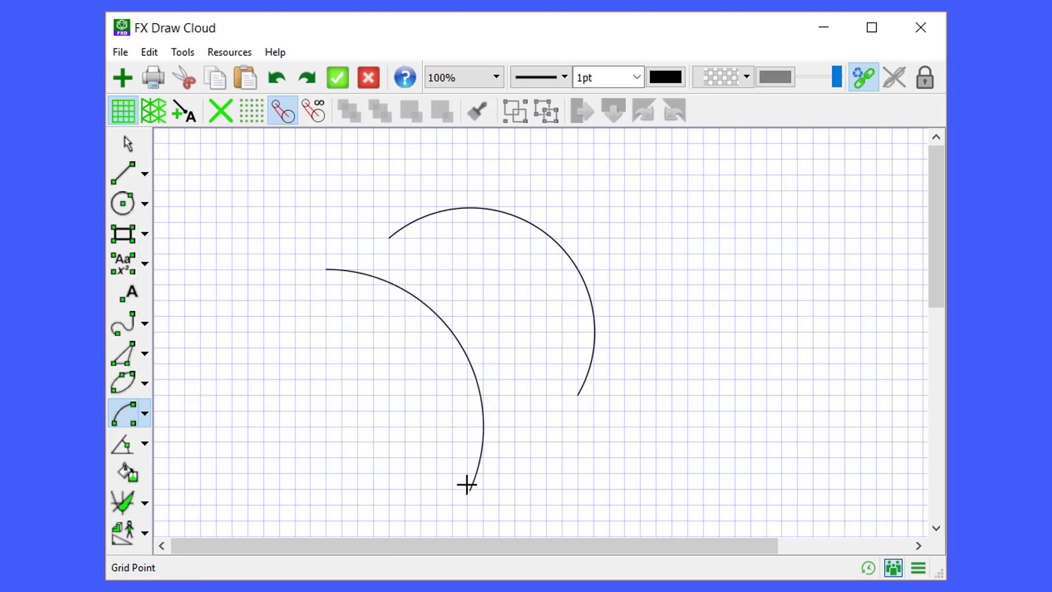
pyautogui.press('Escape')
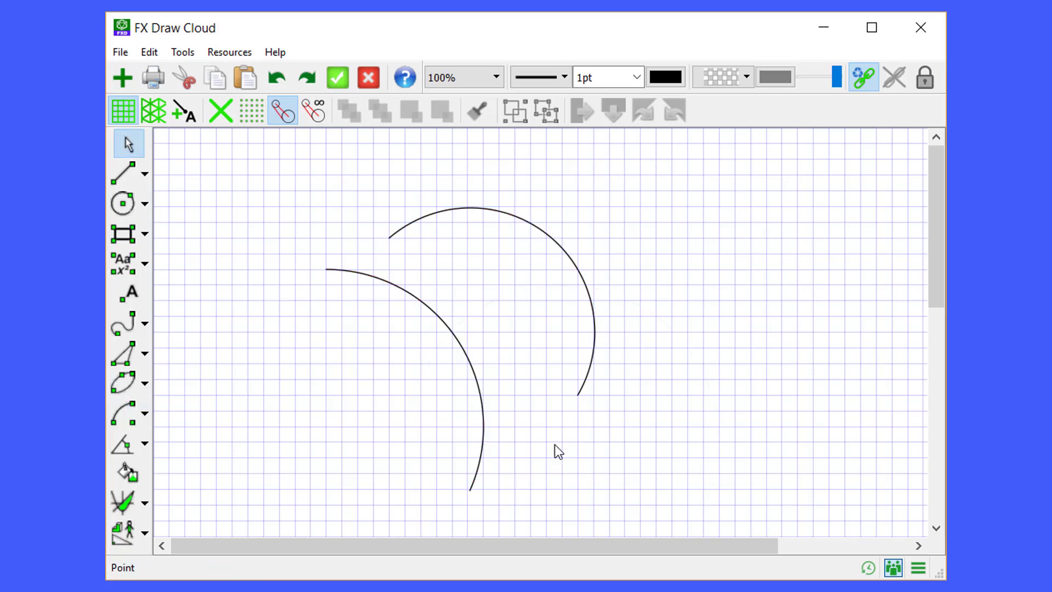
# Step: Flip the centre-defined arc to its major side with its direction handle, and switch it back to the minor arc
pyautogui.click(465, 359)
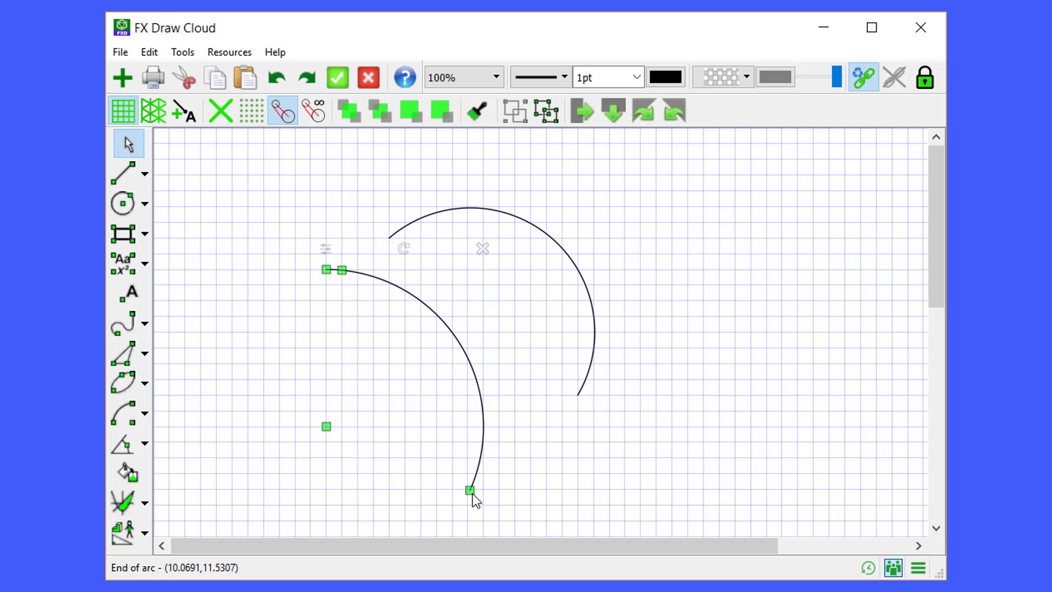
pyautogui.moveTo(346, 272)
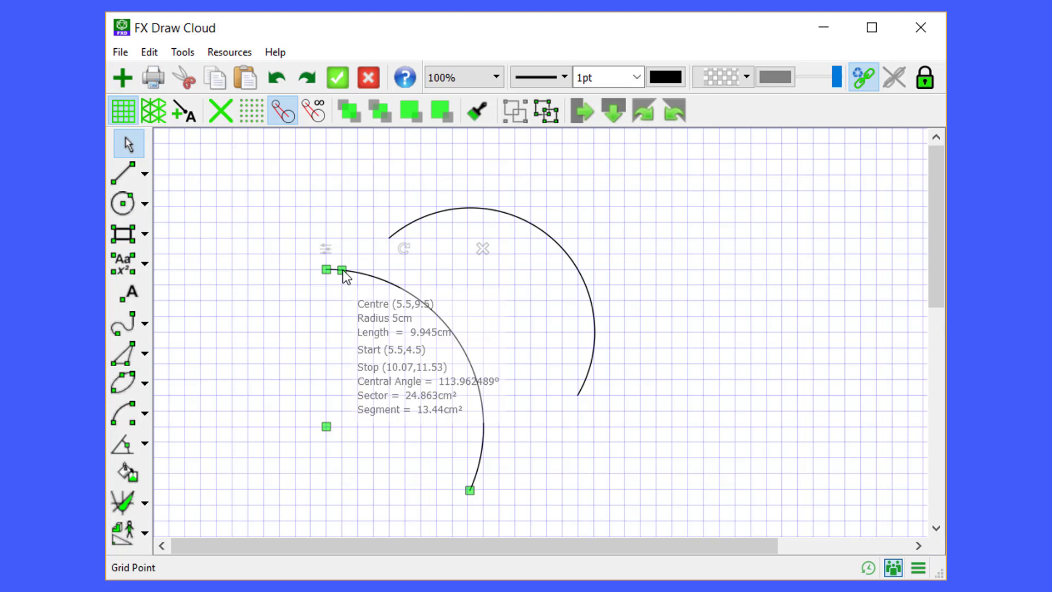
pyautogui.moveTo(343, 270); pyautogui.dragTo(287, 277)
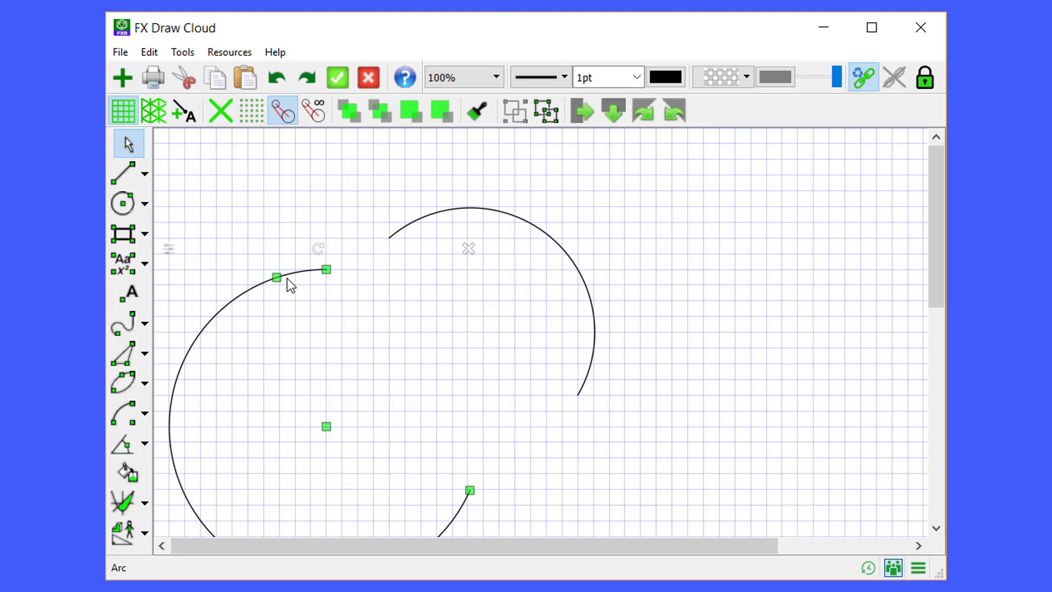
pyautogui.moveTo(287, 278); pyautogui.dragTo(329, 269)
# Step: Change the three-point arc's type to Segment and open its fill colour choices
pyautogui.click(562, 249)
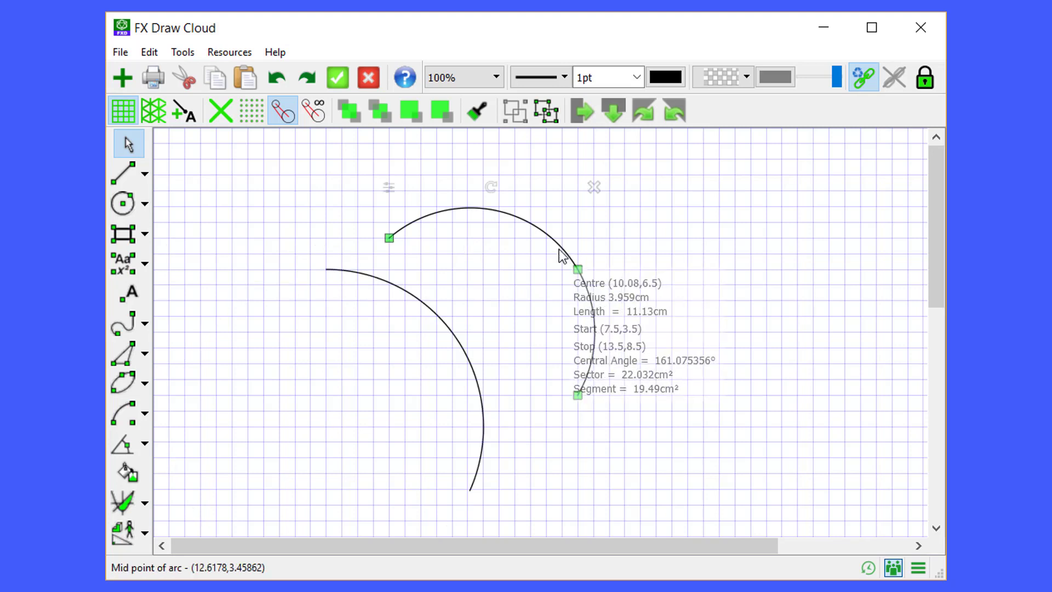
pyautogui.click(389, 187)
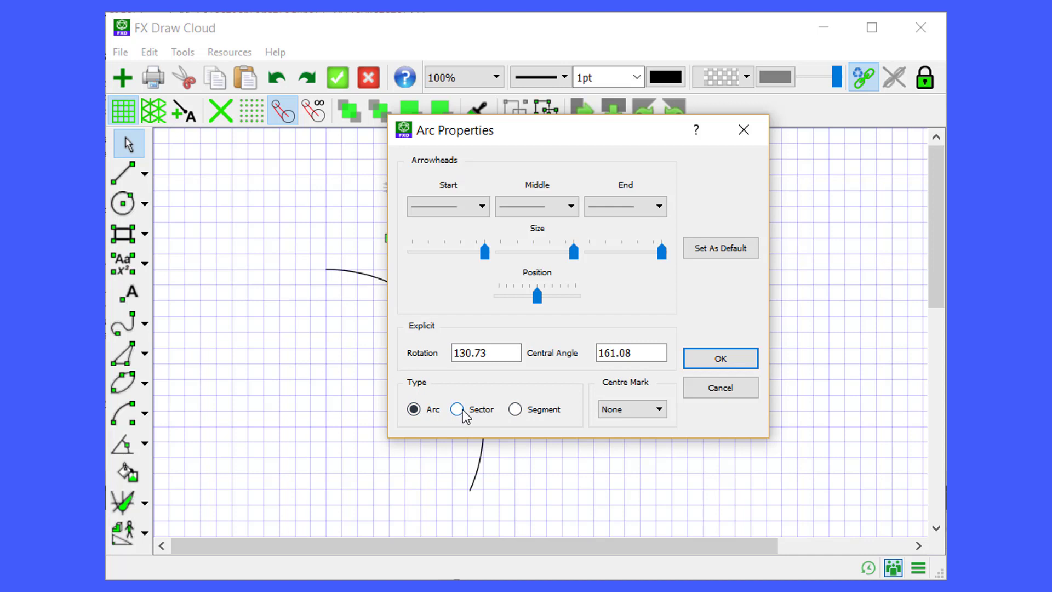
pyautogui.click(544, 416)
pyautogui.click(715, 360)
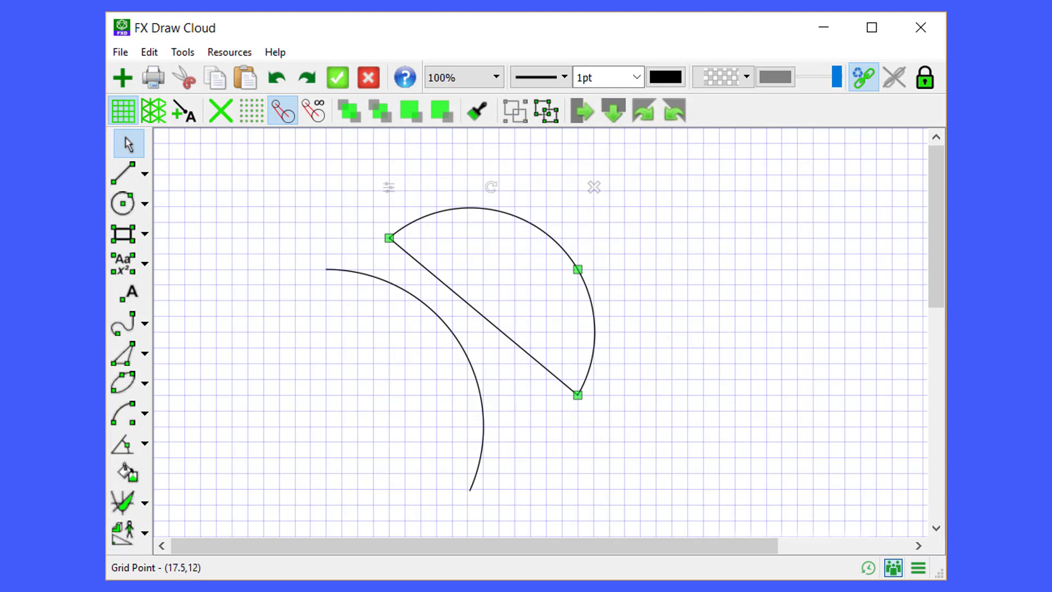
pyautogui.click(771, 78)
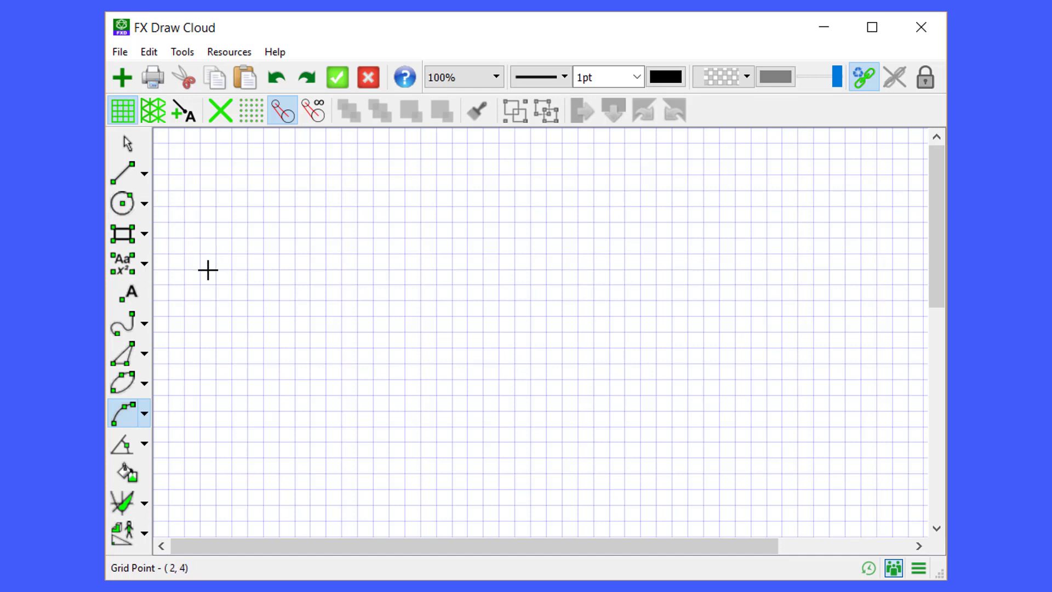
# Step: Draw a compass circle centred at (10.5, 6) with a radius of five grid squares
pyautogui.click(146, 207)
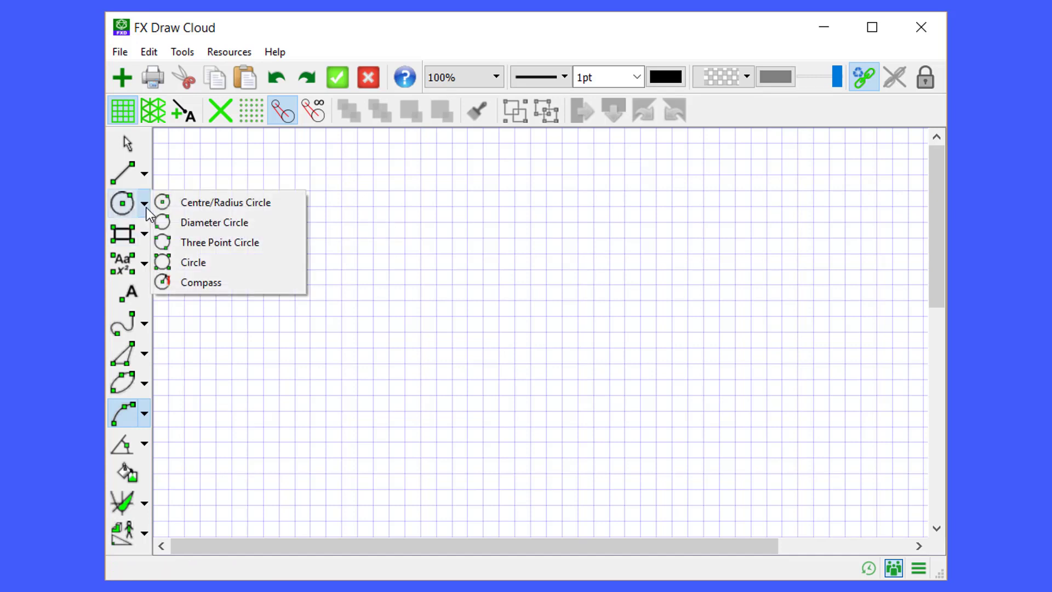
pyautogui.click(197, 282)
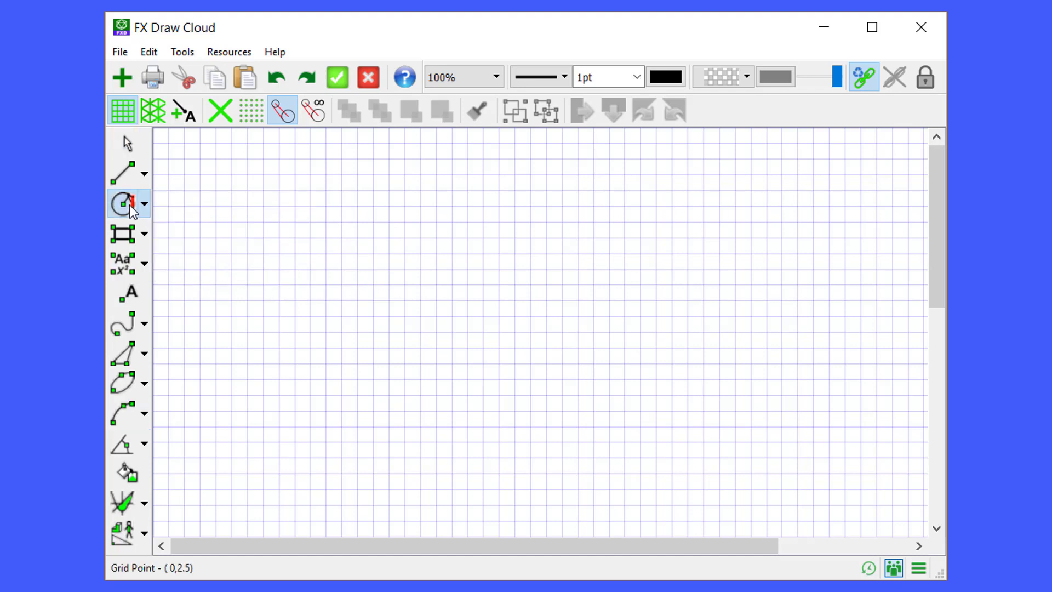
pyautogui.moveTo(483, 316); pyautogui.dragTo(544, 362)
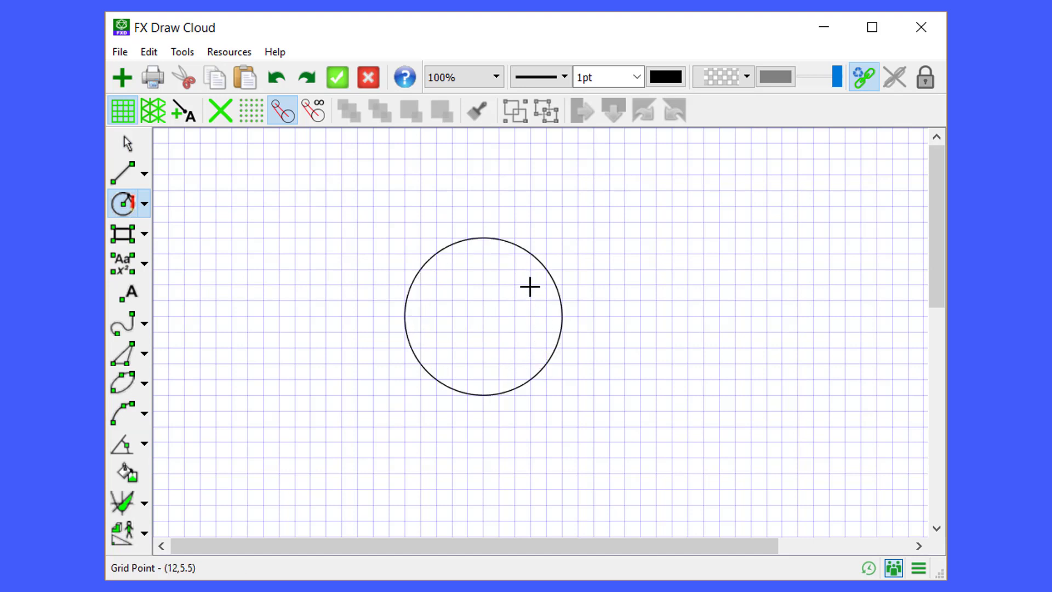
# Step: Place six equal compass circles around the first, starting at its topmost point and centring each on successive intersections along its circumference
pyautogui.click(484, 238)
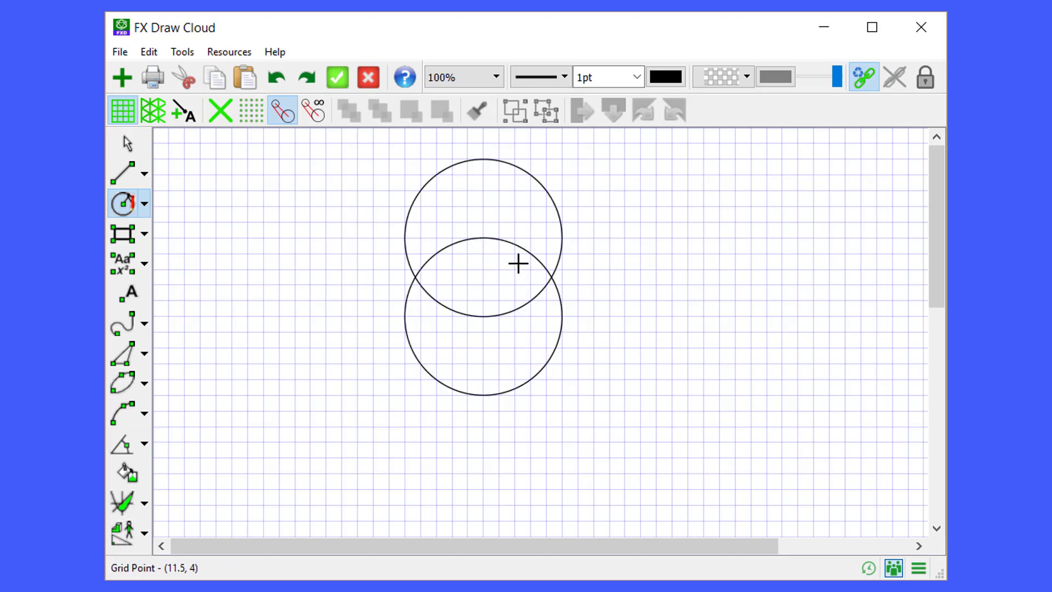
pyautogui.click(552, 277)
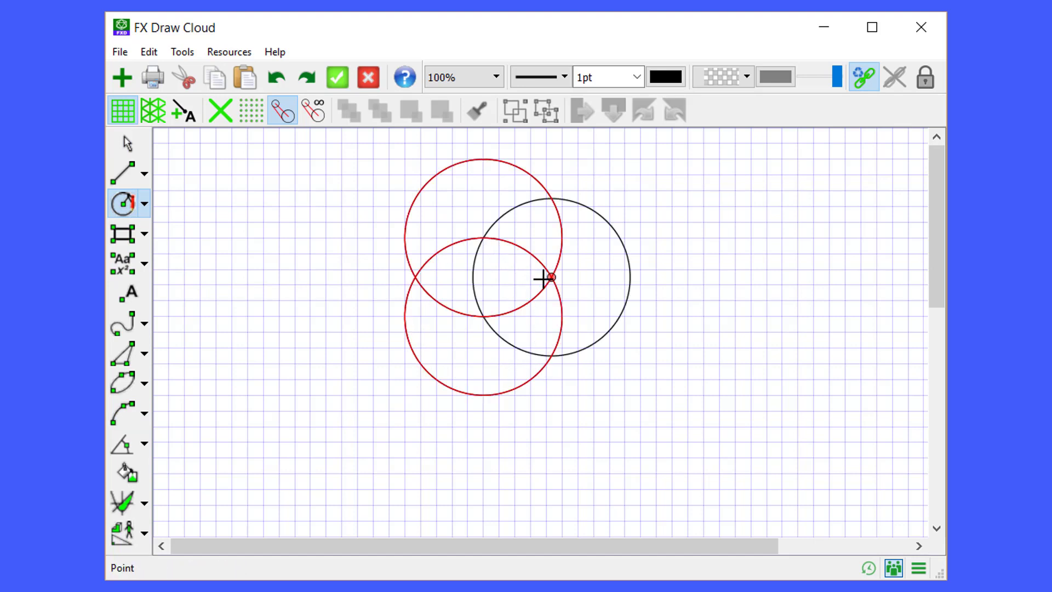
pyautogui.click(553, 355)
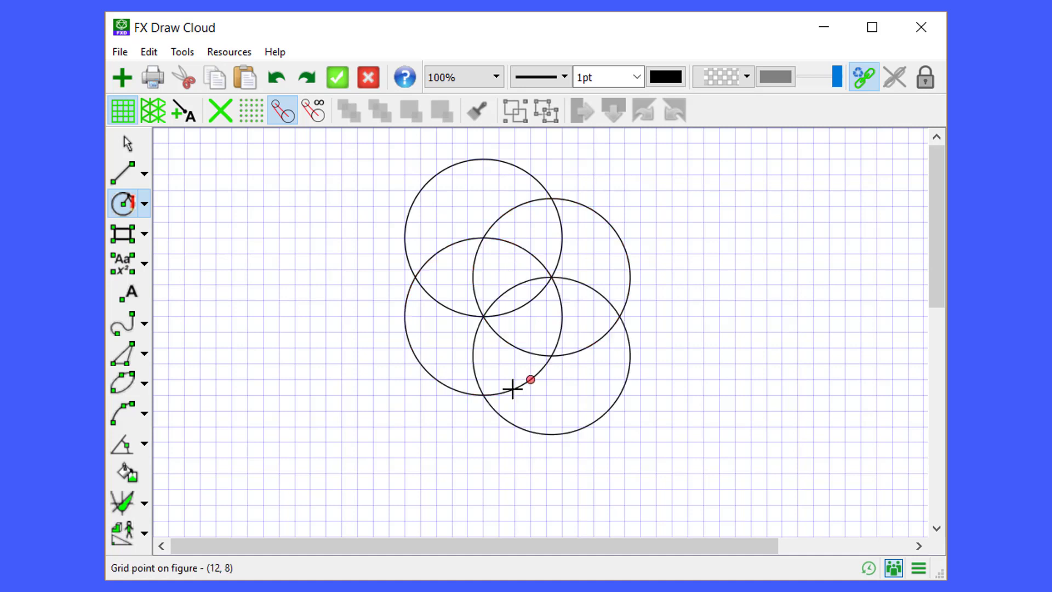
pyautogui.click(483, 394)
pyautogui.click(415, 356)
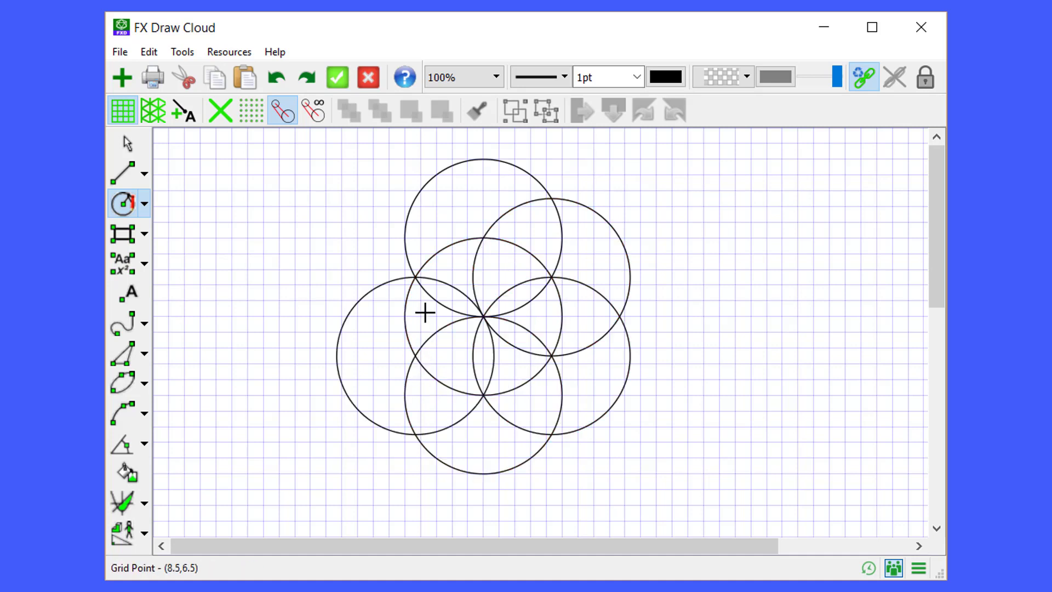
pyautogui.click(414, 277)
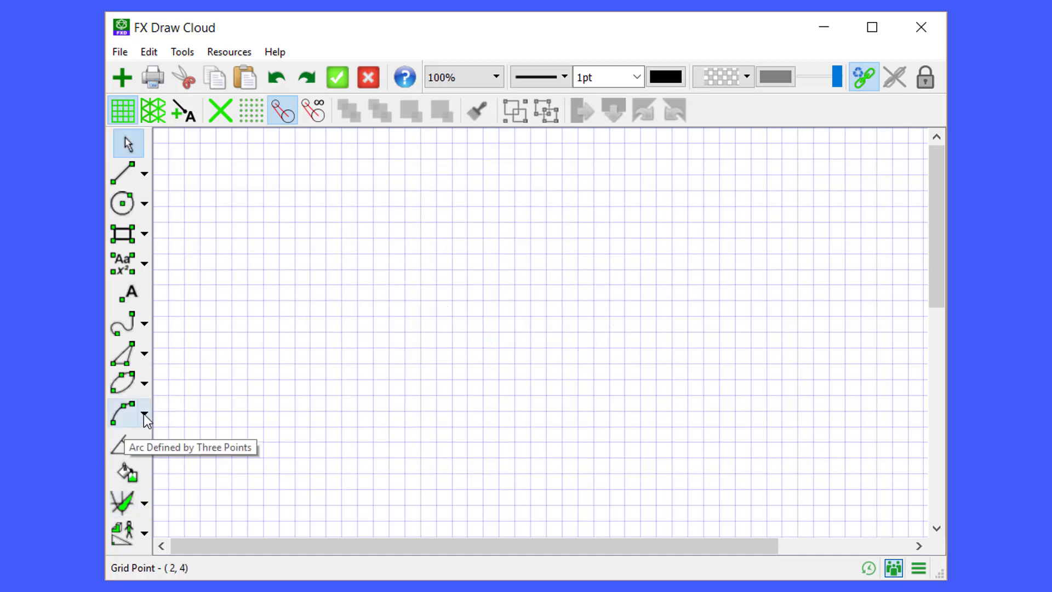
# Step: Draw two crossing compass arcs of equal radius, centred at (7, 6.5) and (14, 6.5)
pyautogui.click(144, 413)
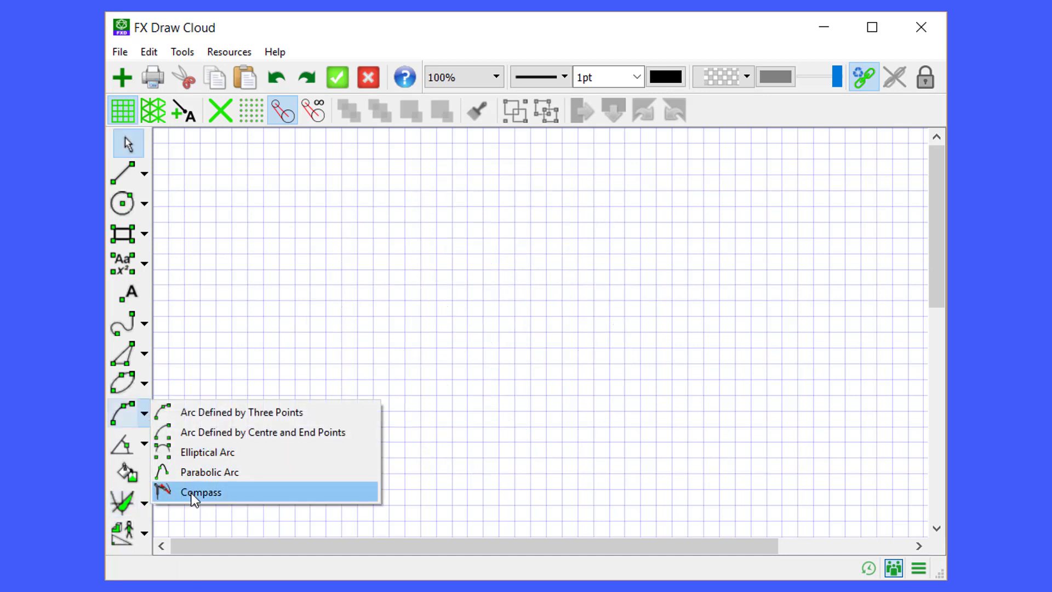
pyautogui.click(201, 492)
pyautogui.click(375, 330)
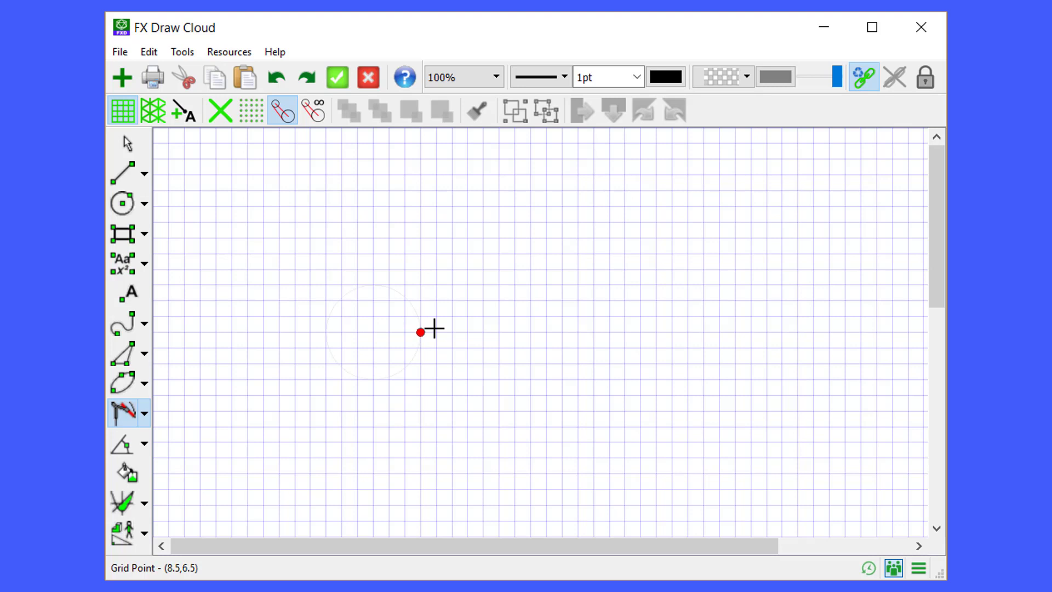
pyautogui.click(500, 331)
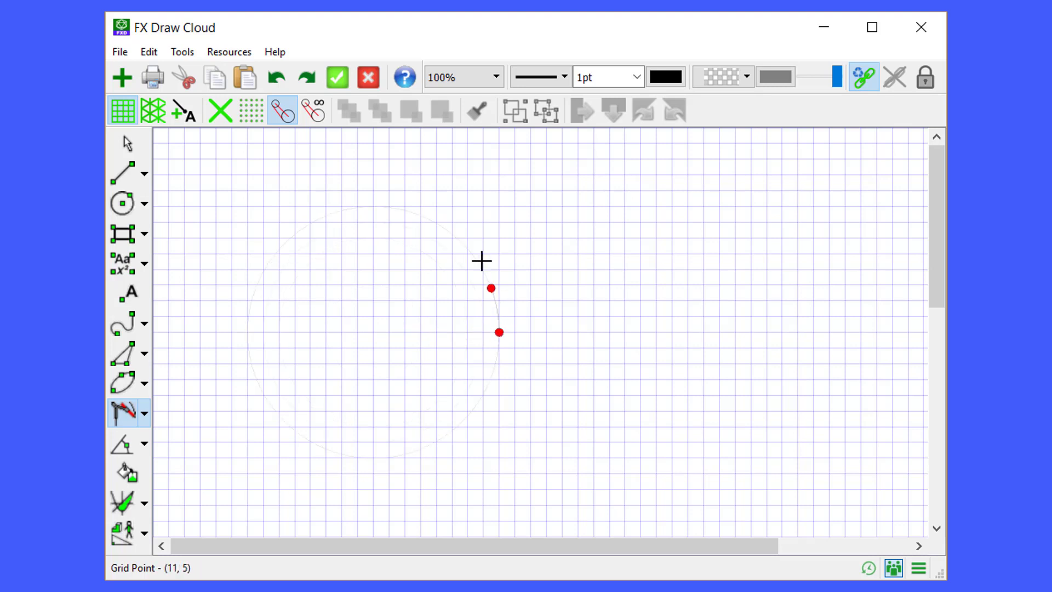
pyautogui.click(396, 193)
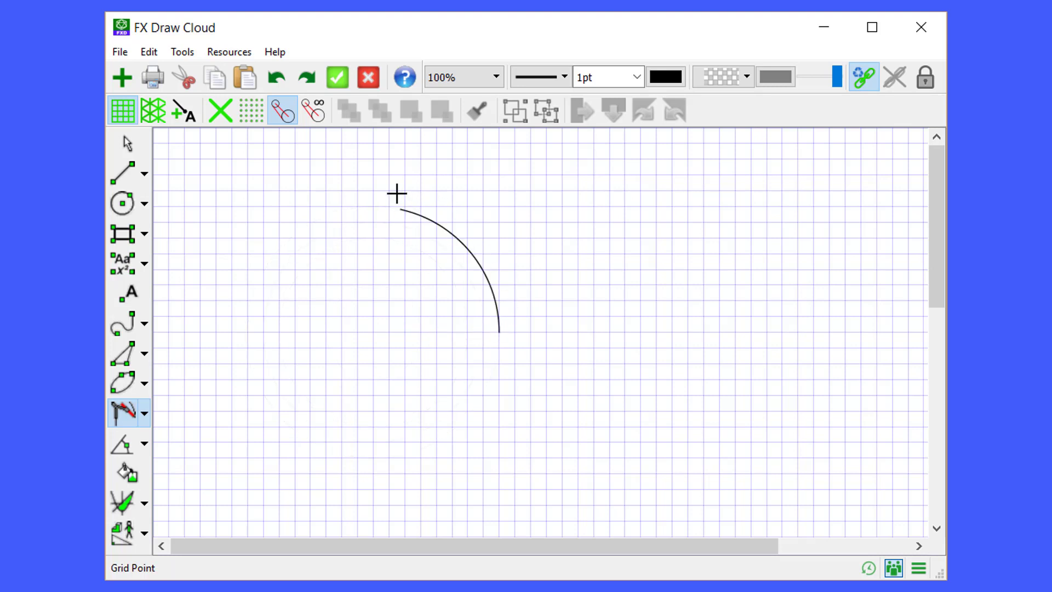
pyautogui.click(597, 333)
pyautogui.click(541, 190)
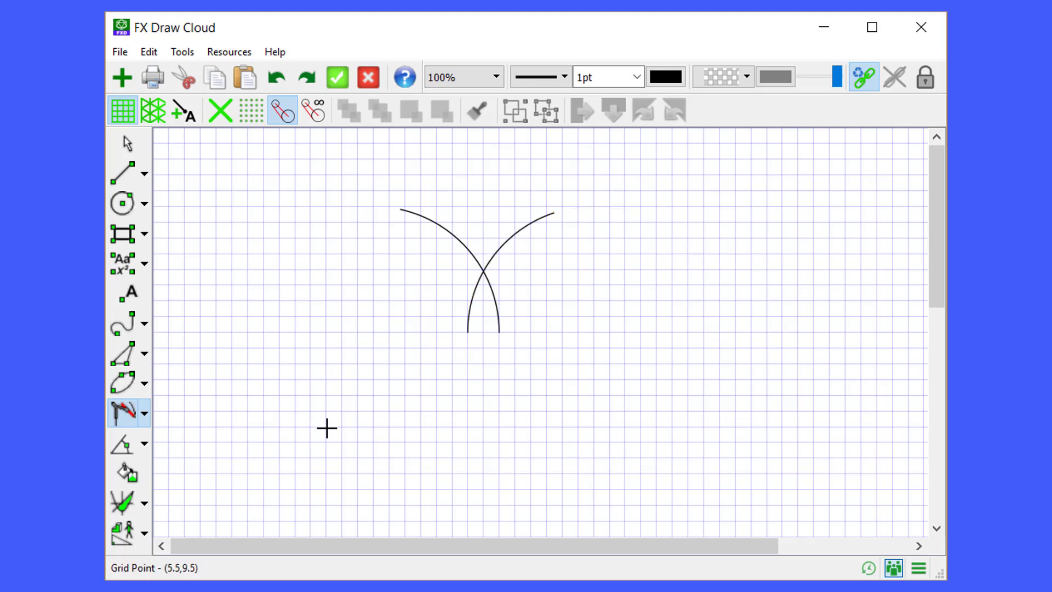
# Step: Clear the drawing and draw an angle with two lines from (4, 8.5) to (12, 2.5) and (14.5, 8.5)
pyautogui.hotkey('ctrl', 'a')
pyautogui.press('Delete')
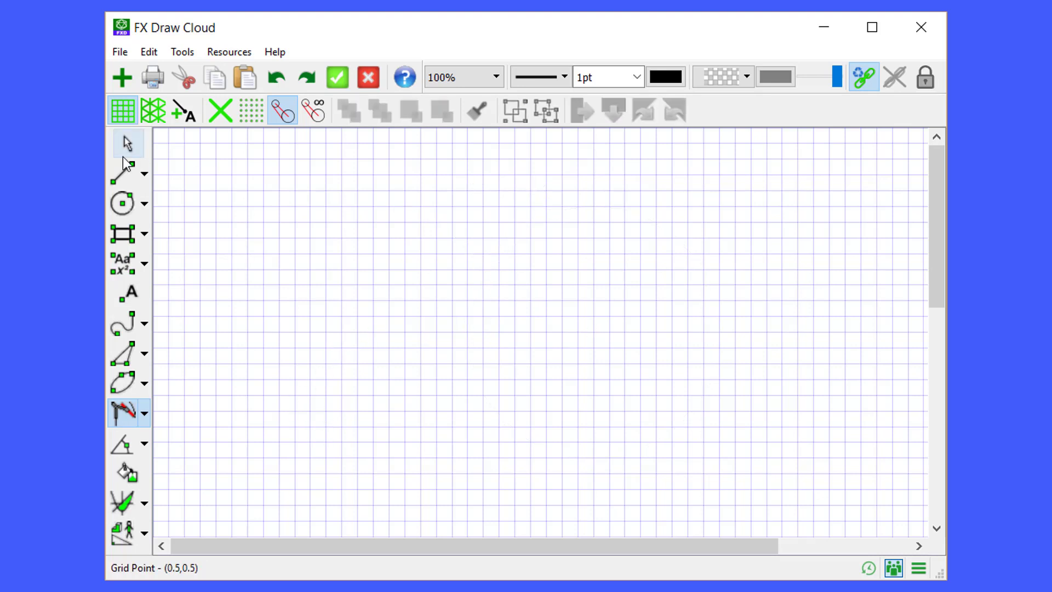
pyautogui.click(123, 172)
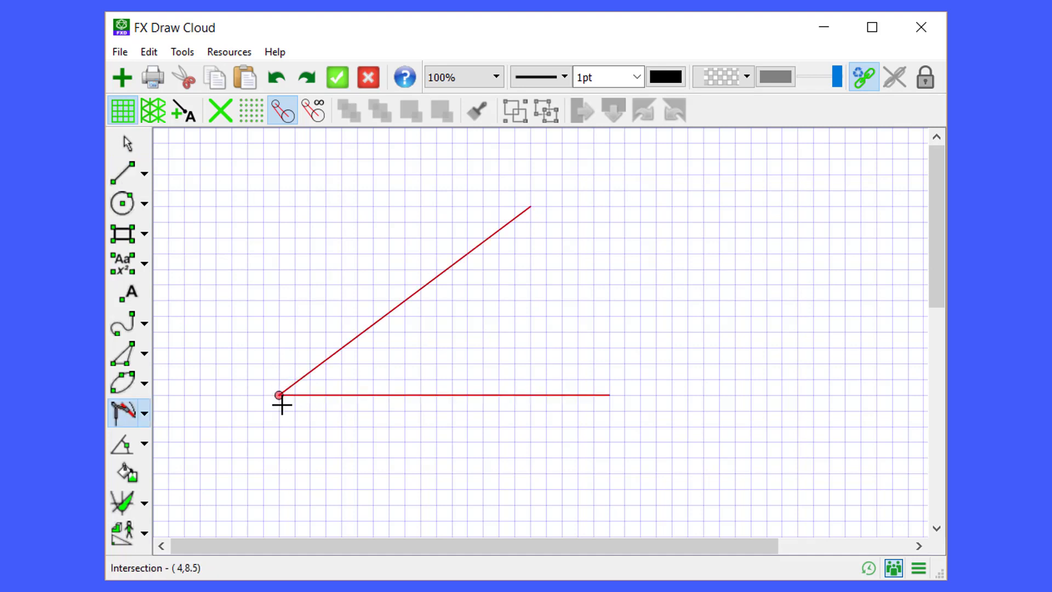
# Step: Draw a compass arc centred on the angle's vertex that crosses both arms
pyautogui.click(282, 404)
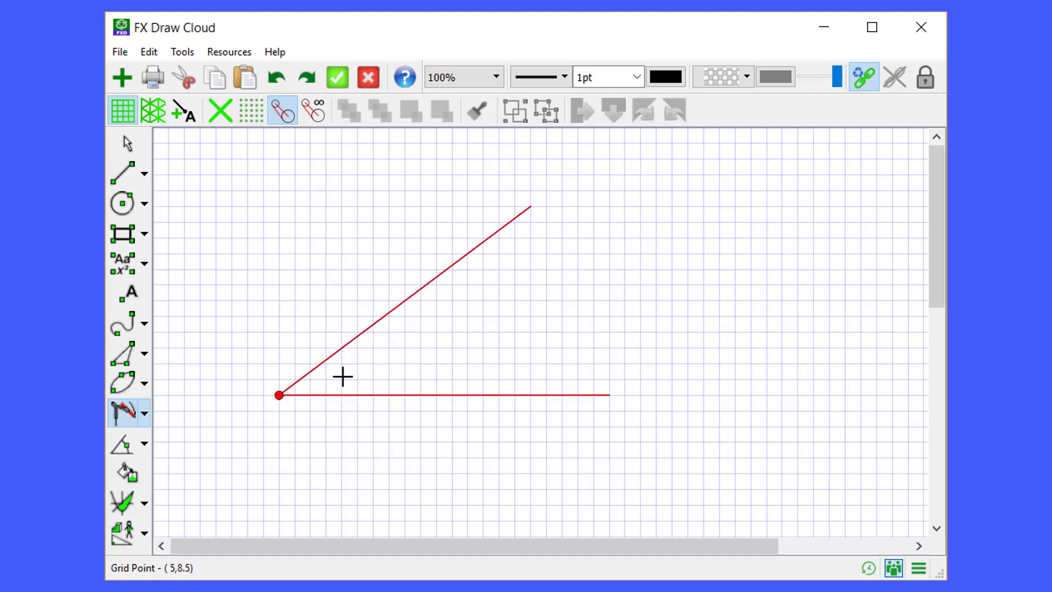
pyautogui.click(347, 301)
pyautogui.click(372, 438)
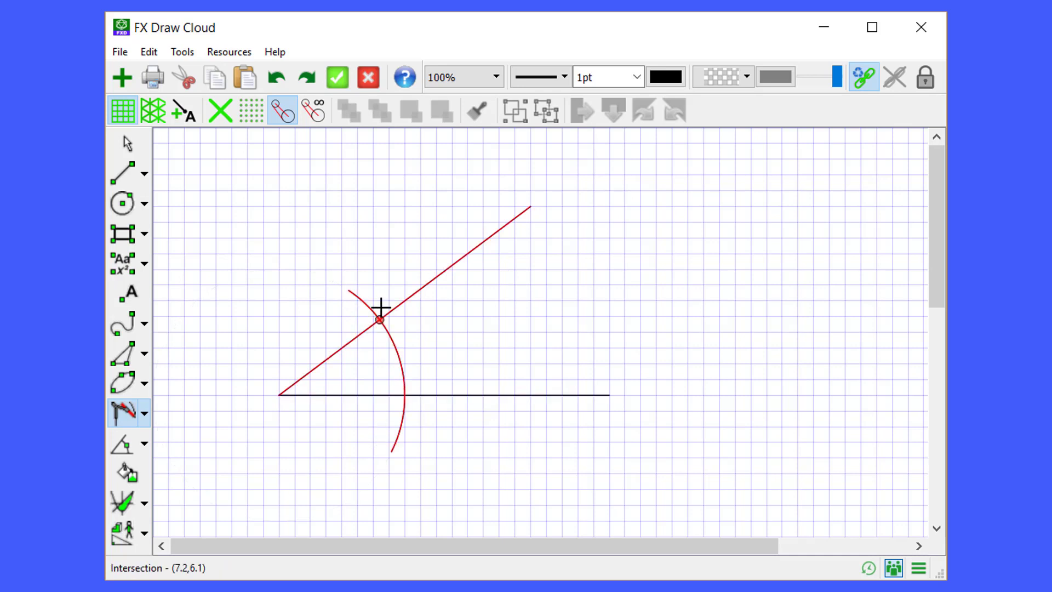
# Step: Draw two crossing compass arcs inside the angle, centred where the first arc meets the sloping arm and the horizontal arm
pyautogui.click(380, 319)
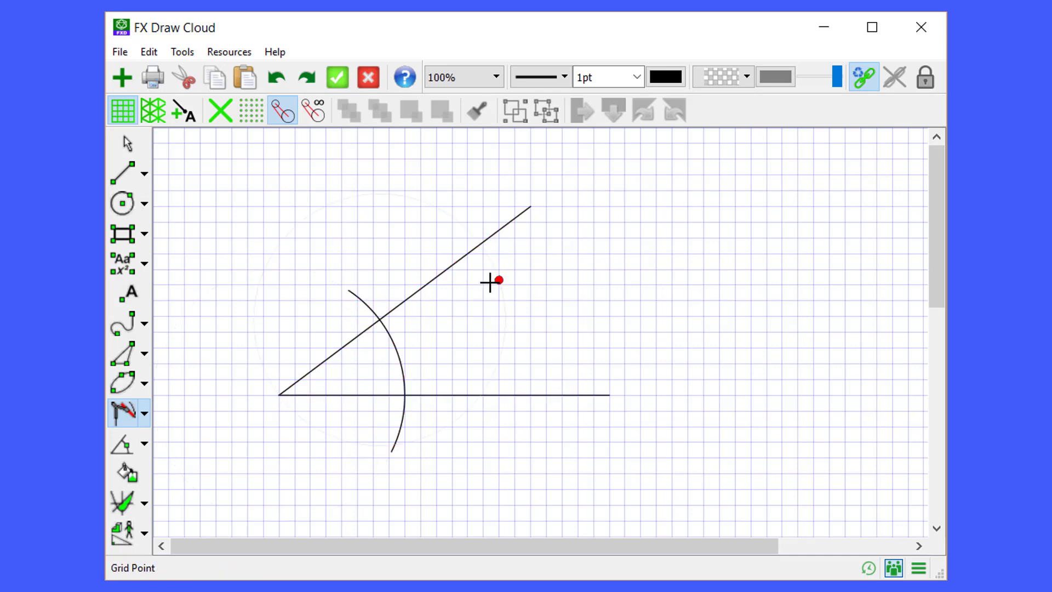
pyautogui.click(487, 381)
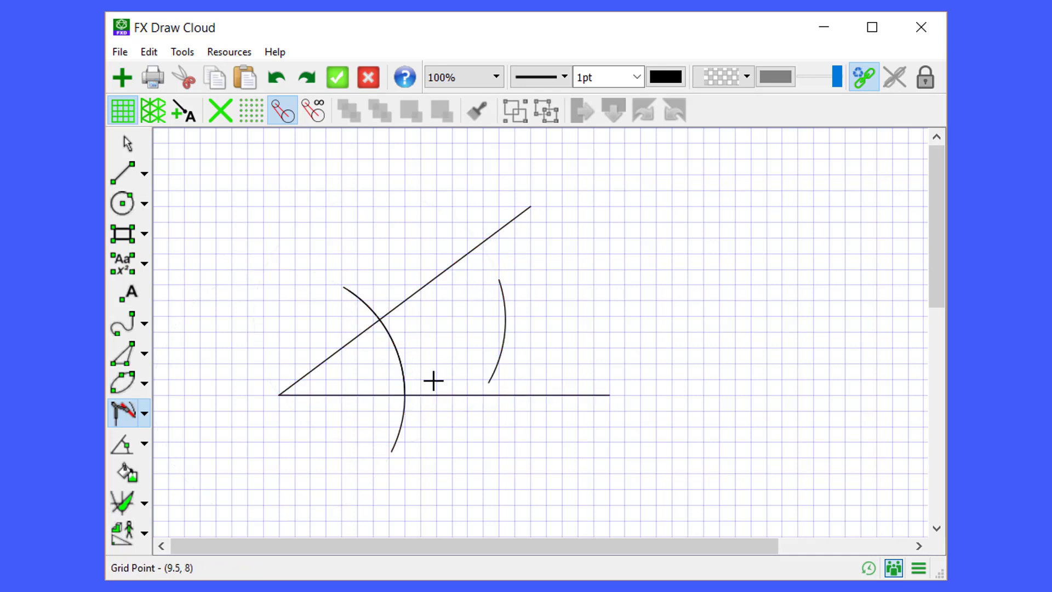
pyautogui.click(407, 399)
pyautogui.click(519, 375)
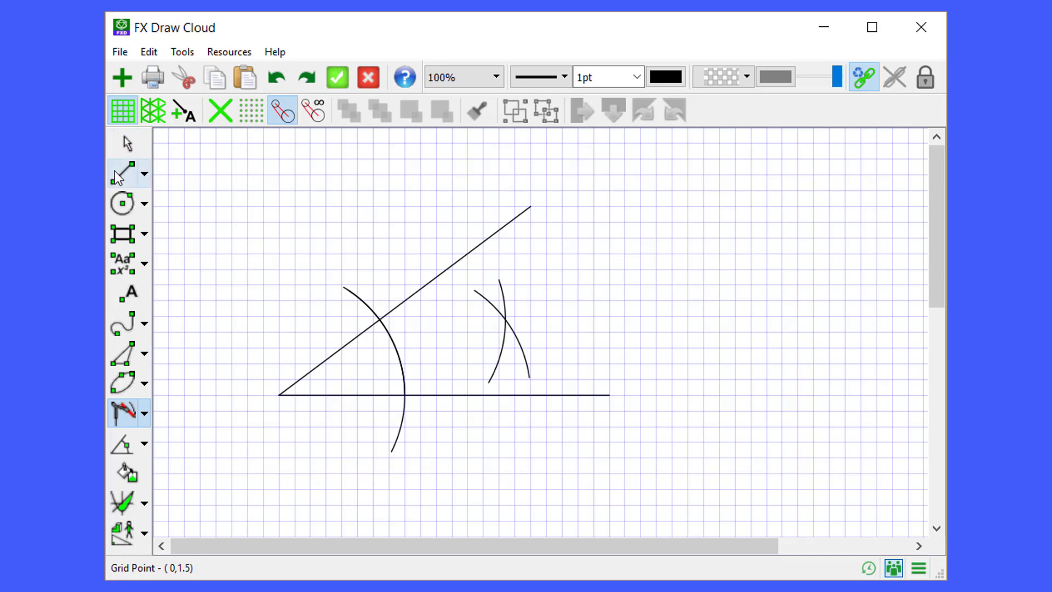
# Step: Draw the angle bisector as a line from the angle's vertex to the crossing of the two inner arcs
pyautogui.click(115, 172)
pyautogui.click(286, 394)
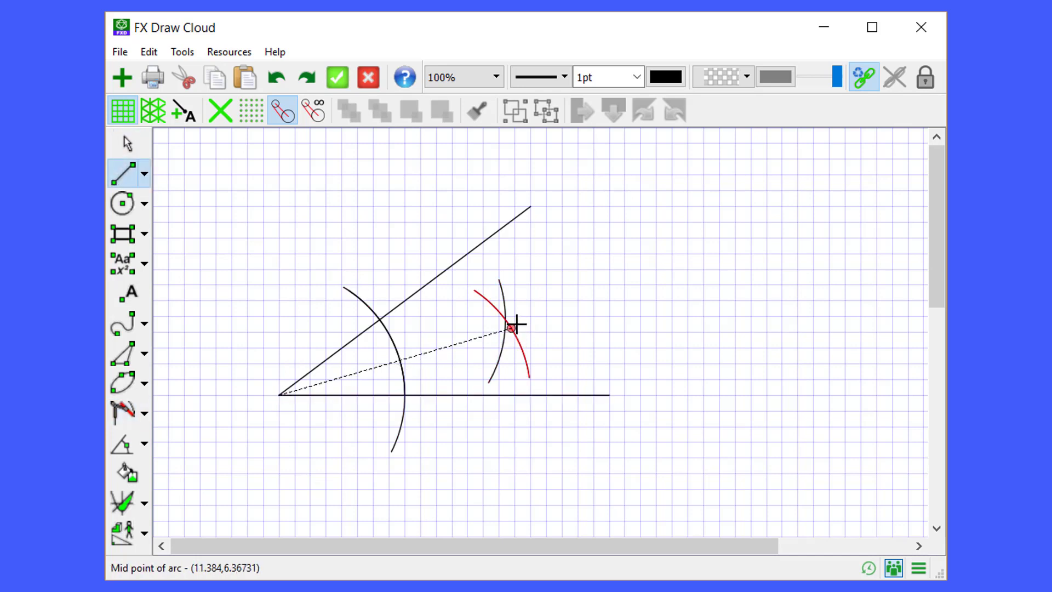
pyautogui.click(505, 321)
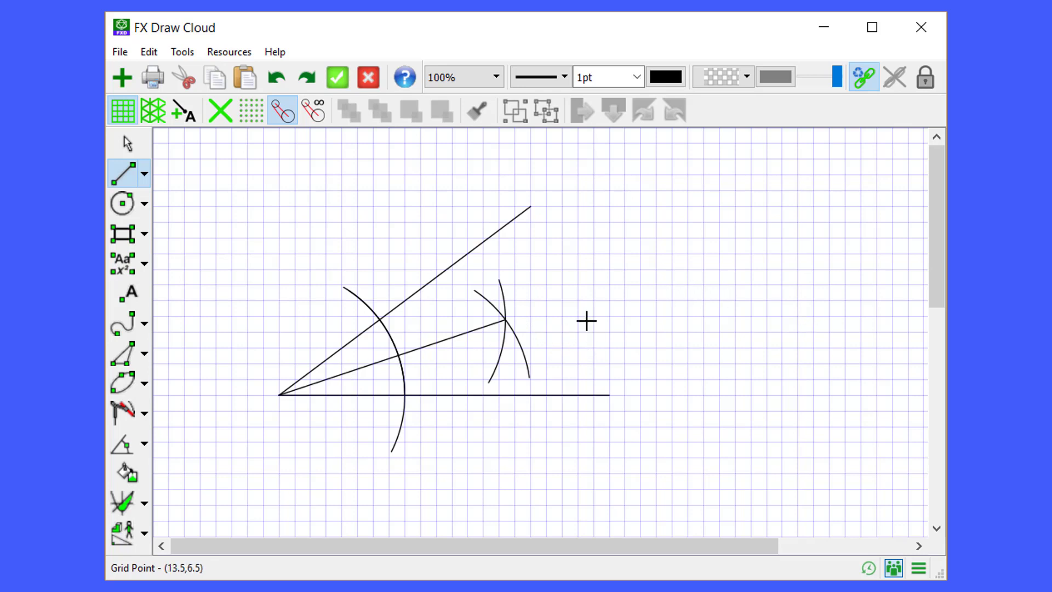
# Step: Draw a compass arc in the empty area right of the angle, check its arc properties and accept them unchanged
pyautogui.click(125, 412)
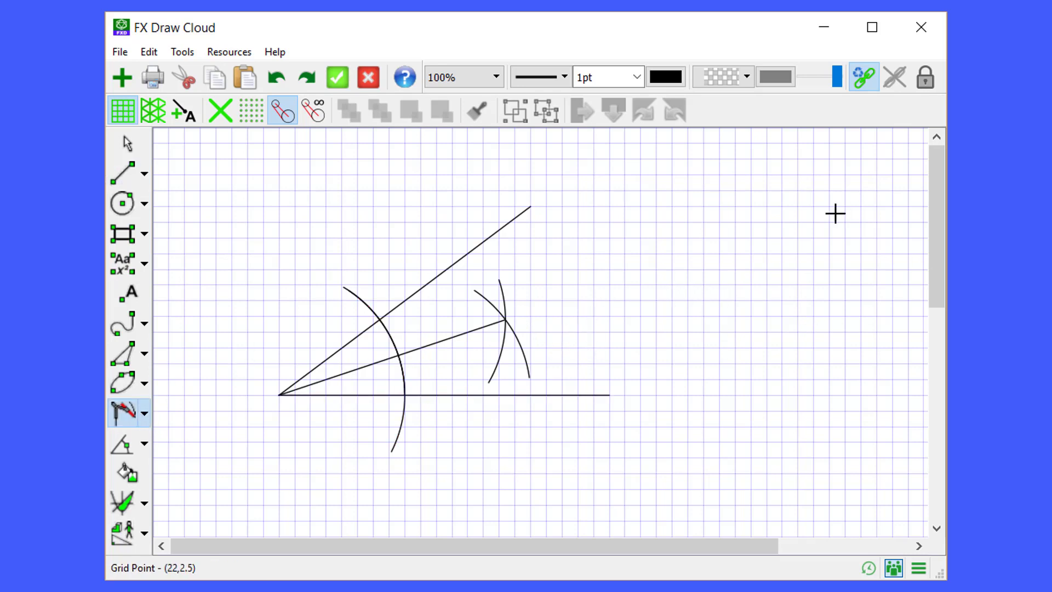
pyautogui.click(706, 270)
pyautogui.click(714, 167)
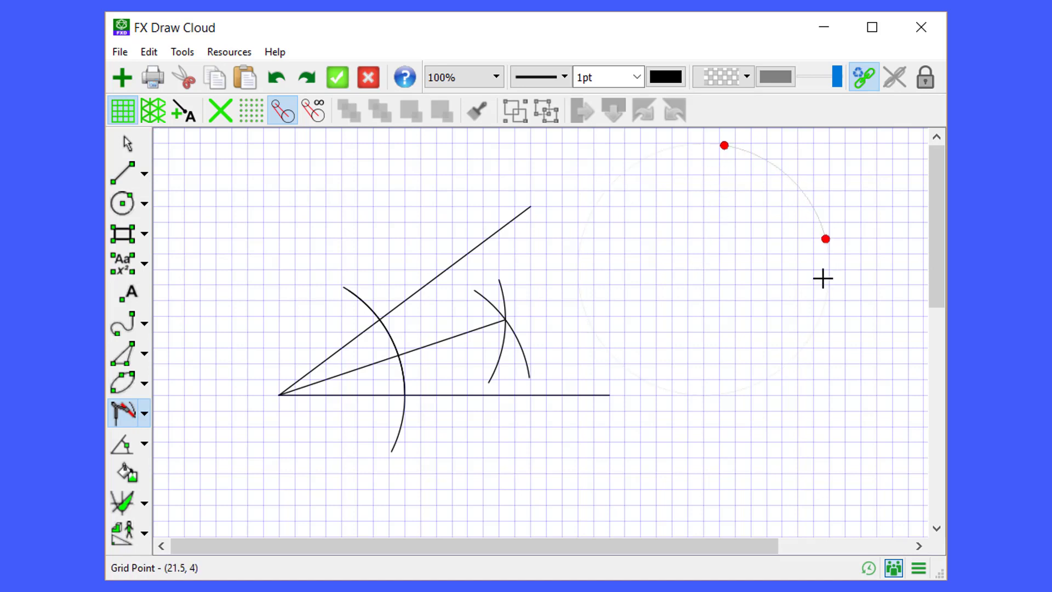
pyautogui.click(822, 285)
pyautogui.doubleClick(820, 218)
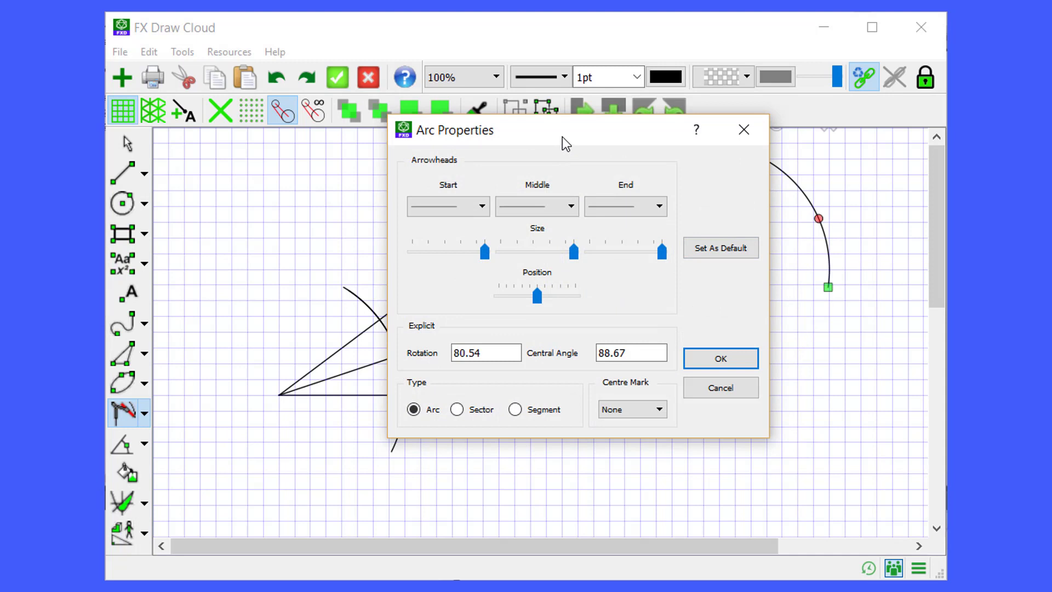
pyautogui.click(721, 359)
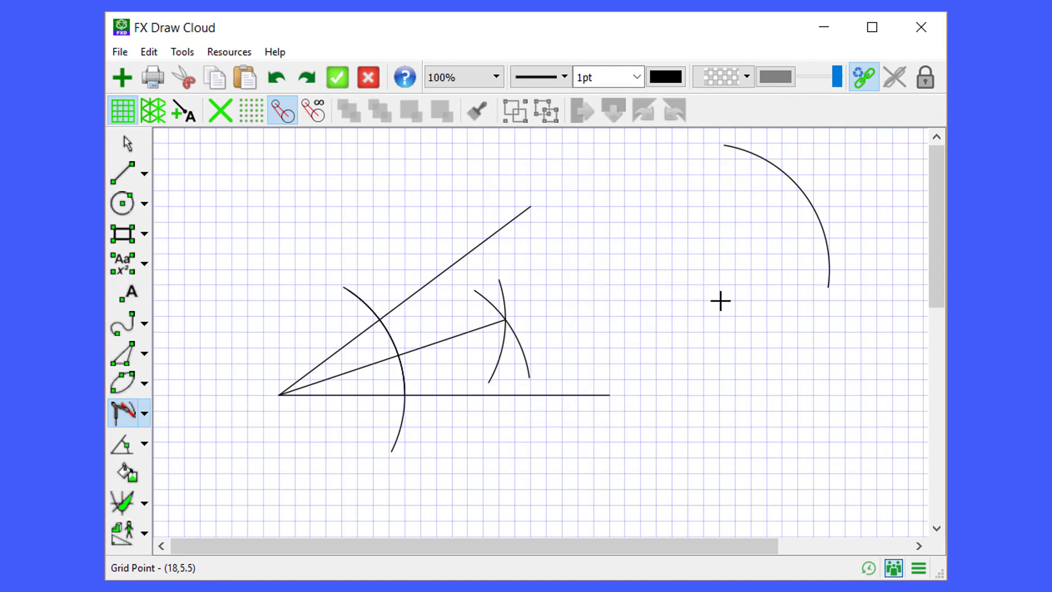
# Step: Draw a larger compass arc centred at (18, 5.5), beyond the existing arc right of the angle
pyautogui.click(720, 301)
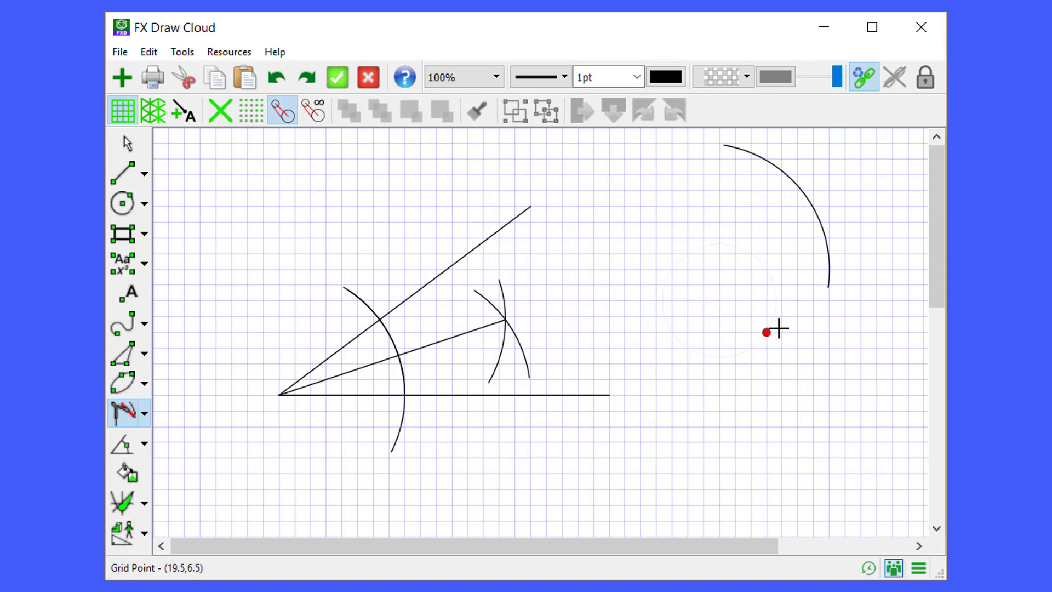
pyautogui.click(865, 238)
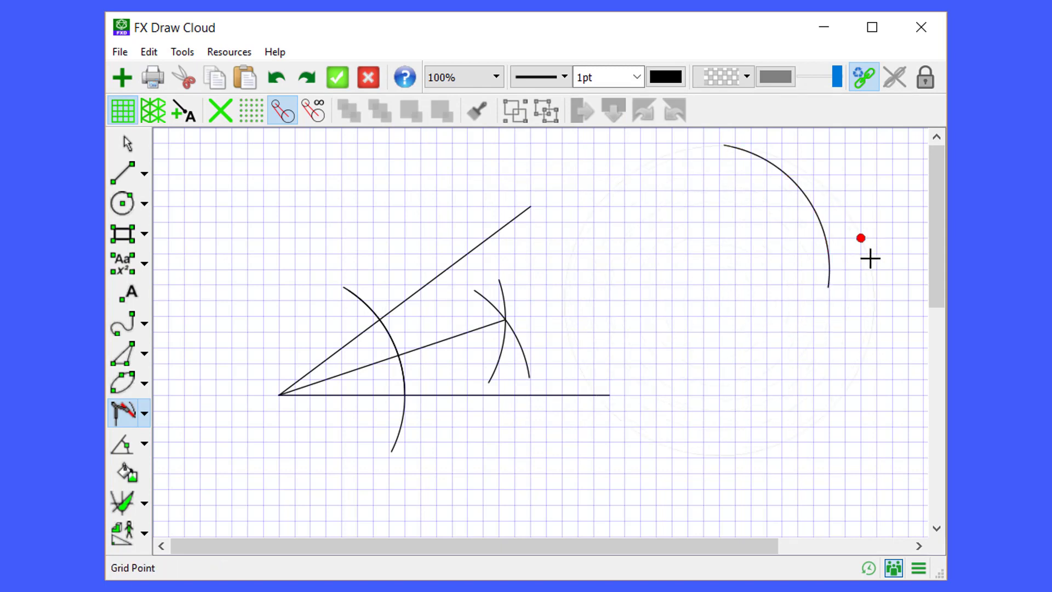
pyautogui.click(773, 444)
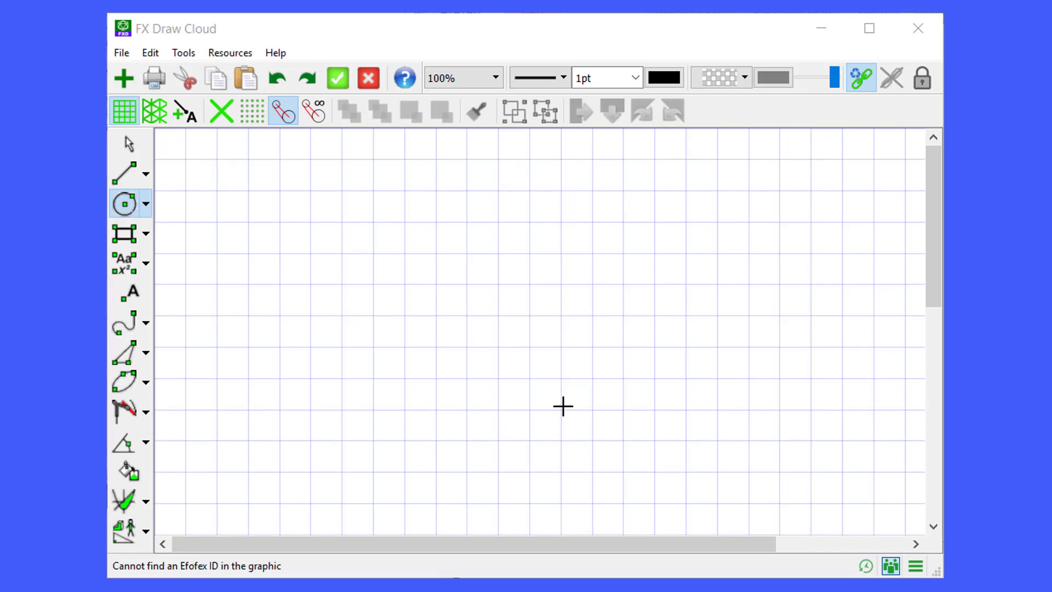
# Step: Draw a circle with a radius of two grid squares and a sloping line tangent to its lower right side
pyautogui.click(265, 113)
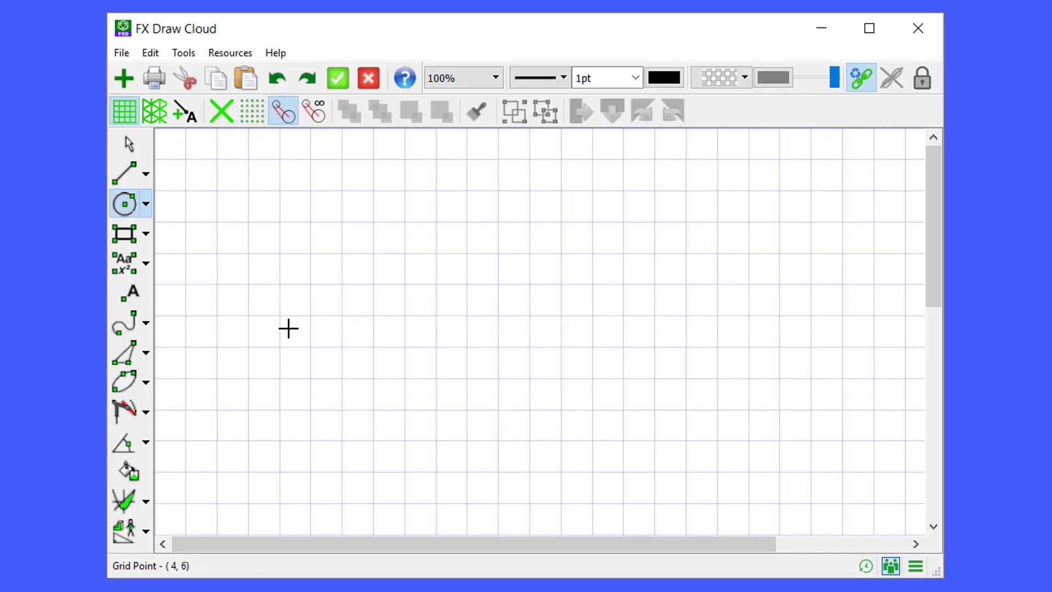
pyautogui.moveTo(314, 313); pyautogui.dragTo(377, 315)
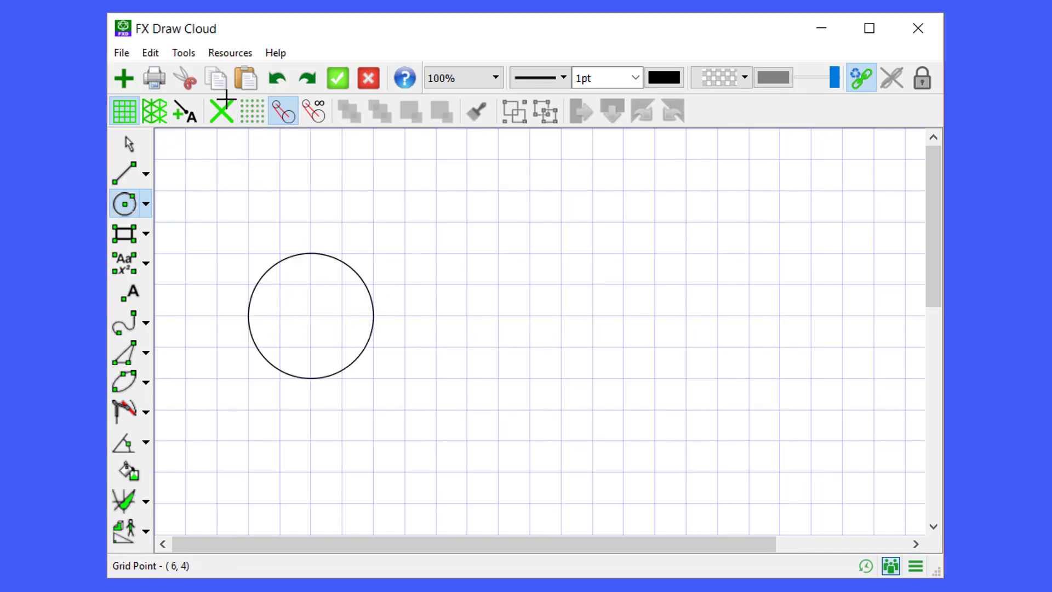
pyautogui.click(130, 174)
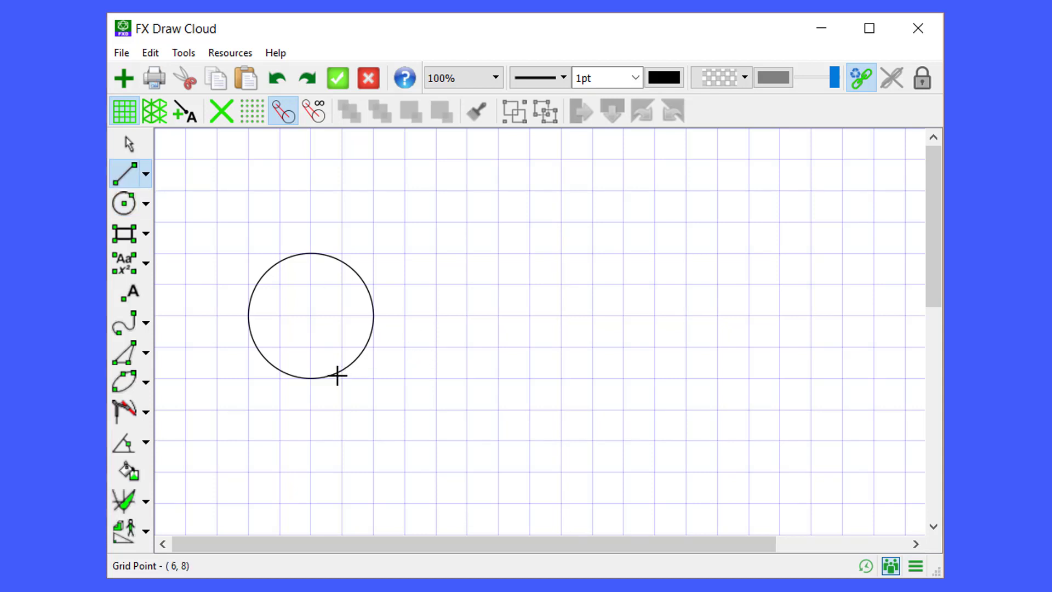
pyautogui.moveTo(337, 371); pyautogui.dragTo(594, 242)
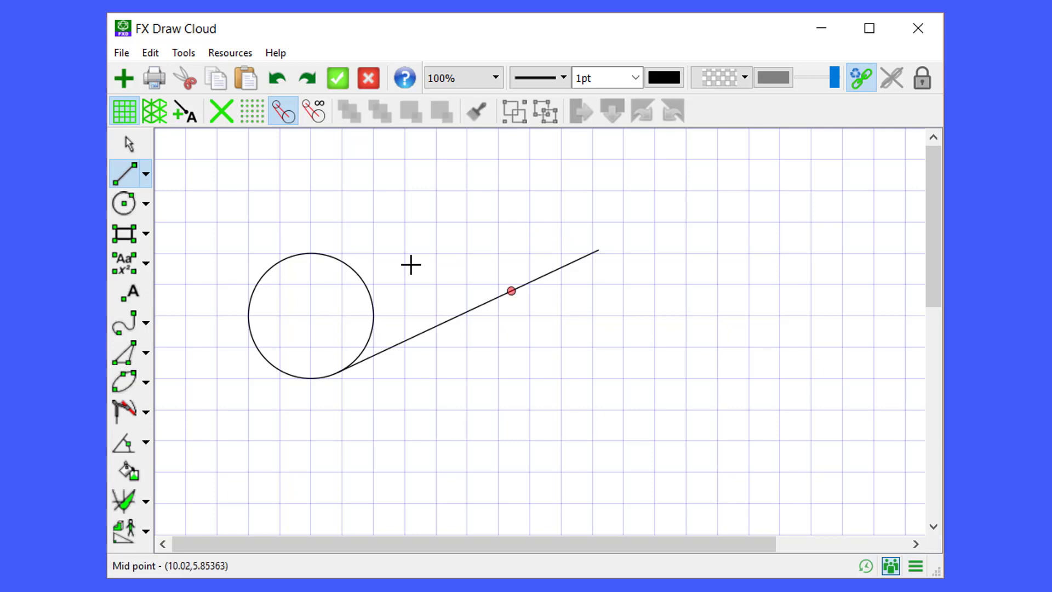
# Step: Switch drawing to grid-point snapping and draw a rising line, a short vertical line from its end, and a vertical line right of the circle
pyautogui.click(244, 107)
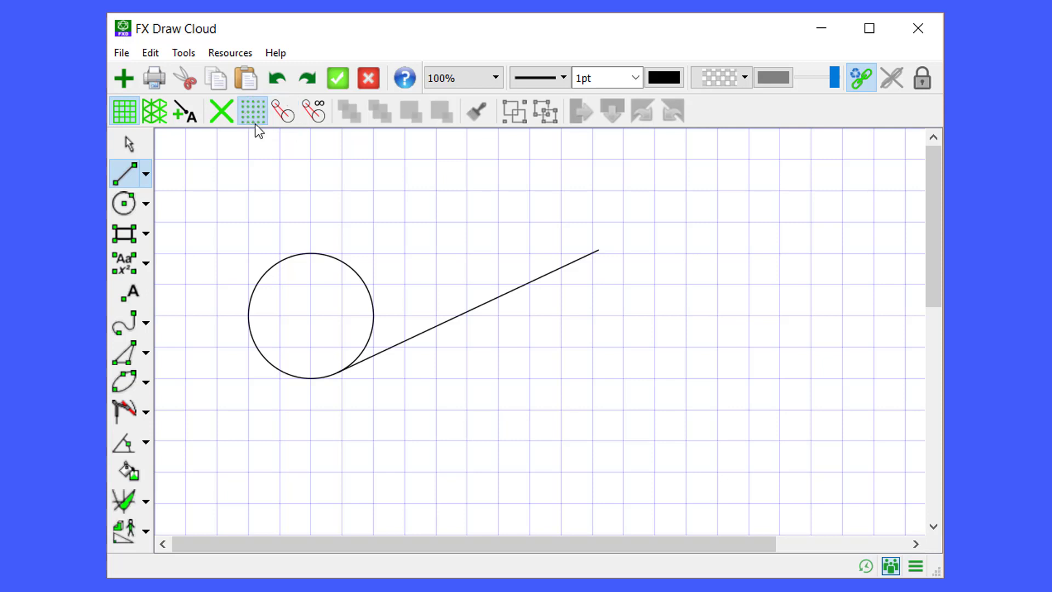
pyautogui.click(656, 316)
pyautogui.click(656, 386)
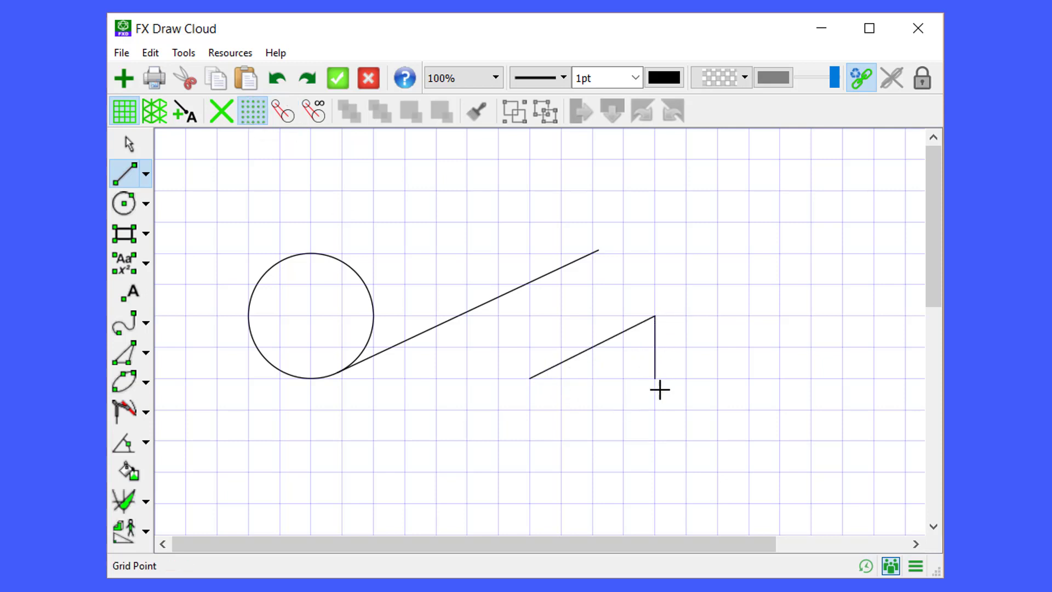
pyautogui.click(469, 316)
pyautogui.click(472, 204)
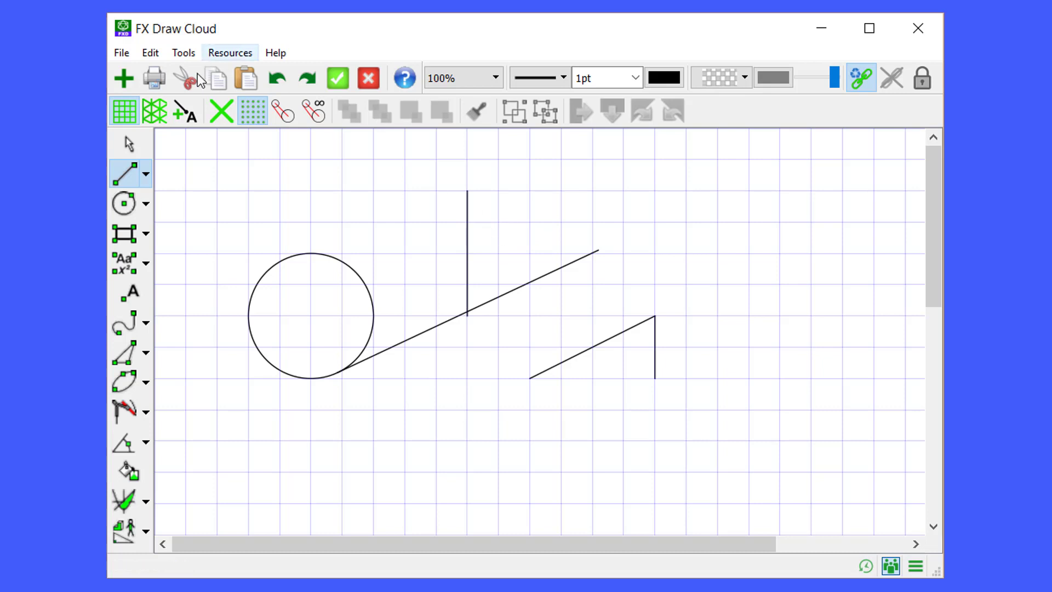
# Step: Turn off grid and geometrically aware drawing, and draw three freely placed lines across the existing figures
pyautogui.click(220, 108)
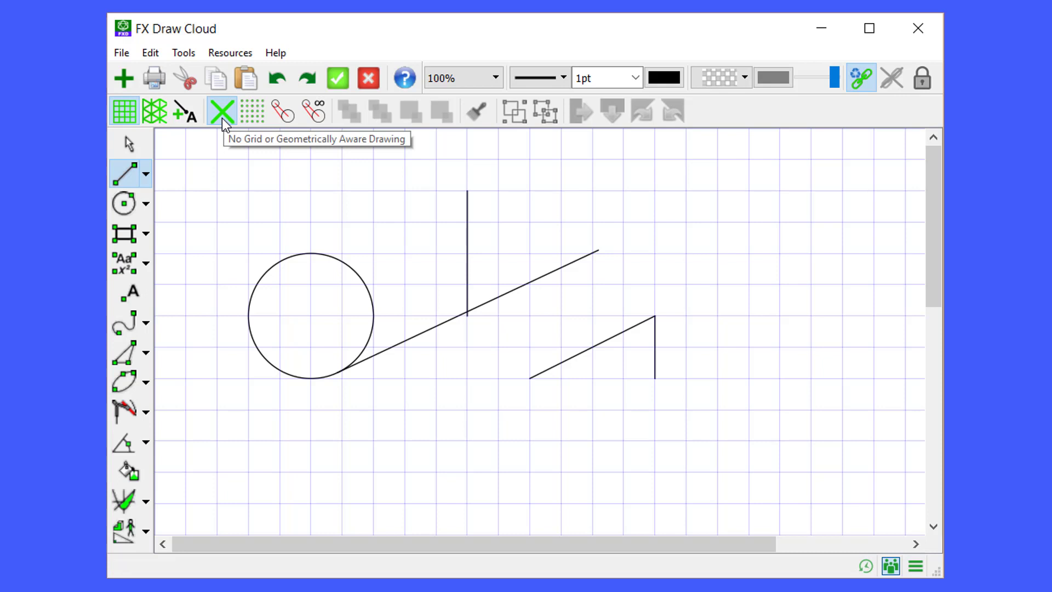
pyautogui.moveTo(375, 439); pyautogui.dragTo(576, 302)
pyautogui.moveTo(649, 242); pyautogui.dragTo(581, 444)
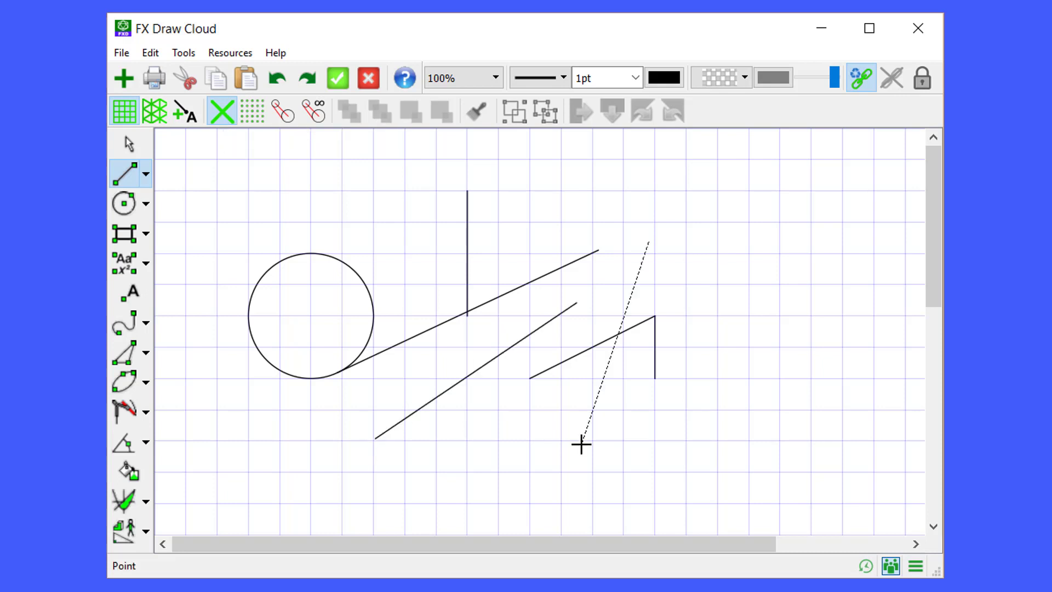
pyautogui.moveTo(552, 177); pyautogui.dragTo(790, 203)
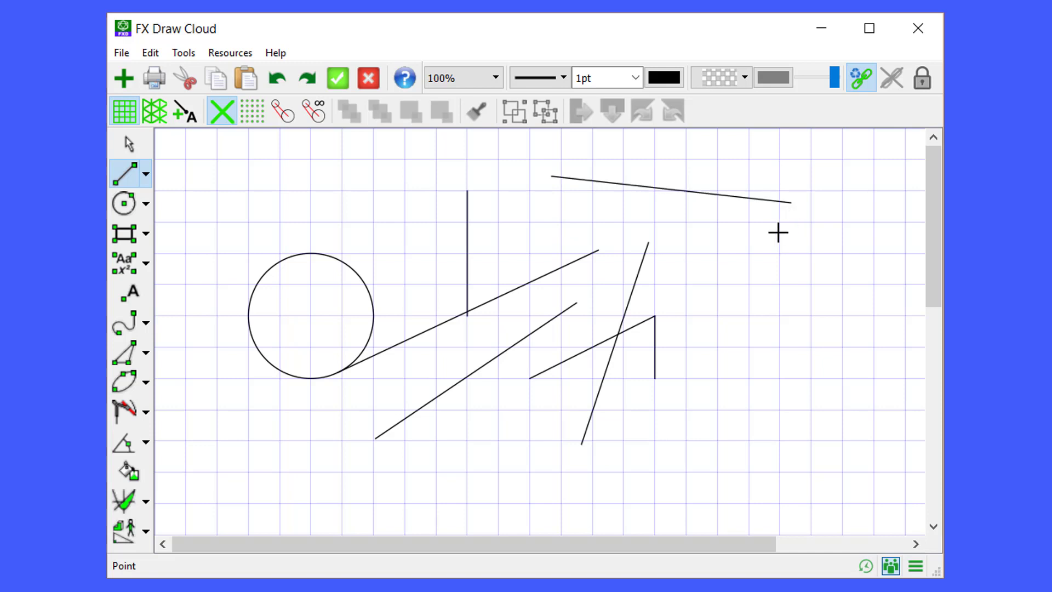
# Step: Enable geometrically aware drawing and draw three crossing lines on the blank page: one rising, one falling and one steep
pyautogui.click(279, 121)
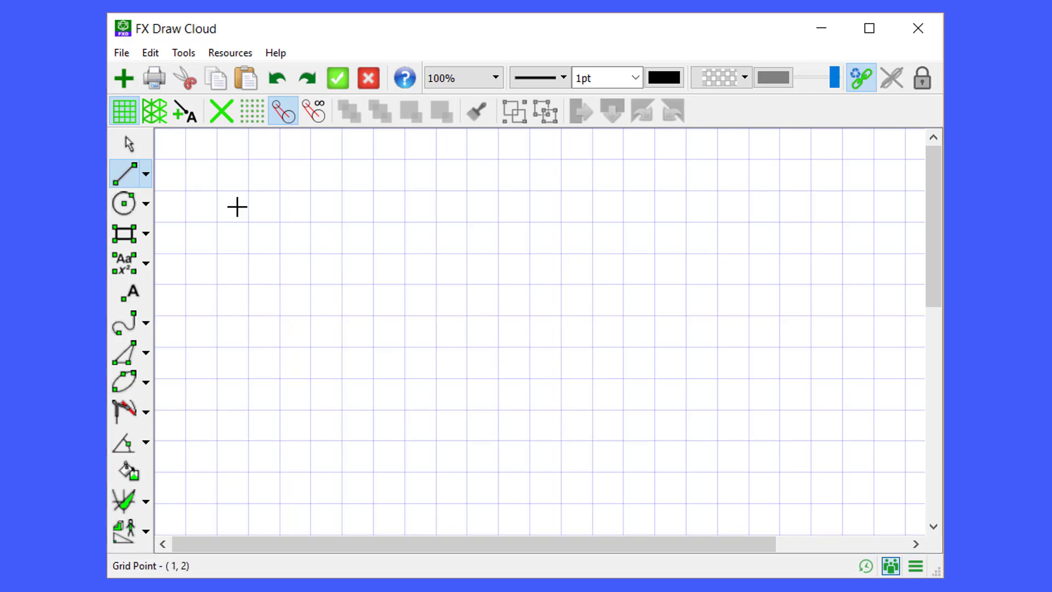
pyautogui.moveTo(373, 346); pyautogui.dragTo(696, 216)
pyautogui.moveTo(342, 222); pyautogui.dragTo(717, 409)
pyautogui.moveTo(593, 191); pyautogui.dragTo(623, 441)
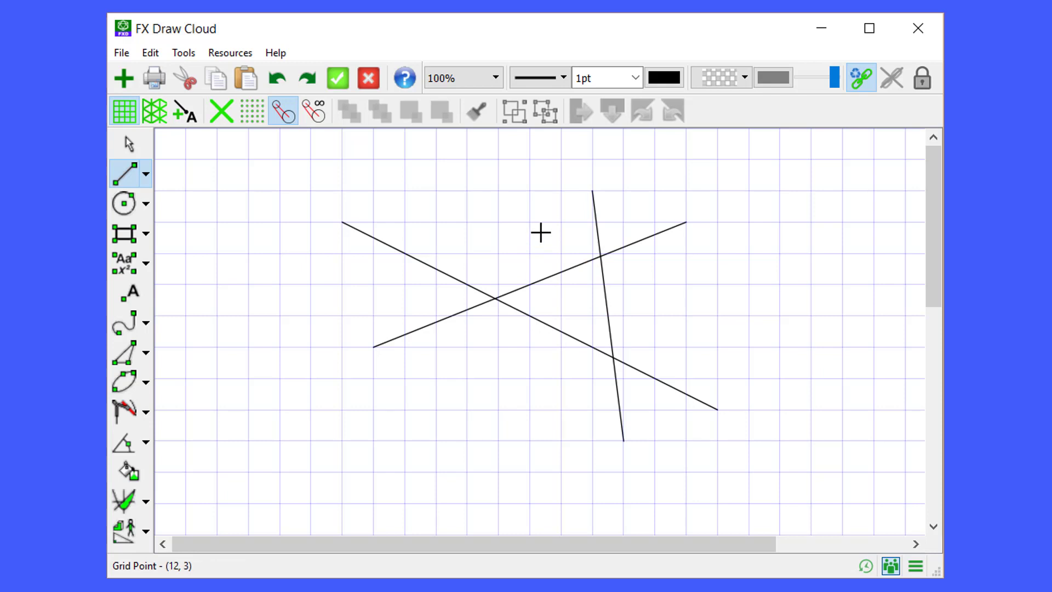
# Step: Add a horizontal line across the crossing lines, a slanted line through their right part and a vertical line through their left part
pyautogui.click(372, 316)
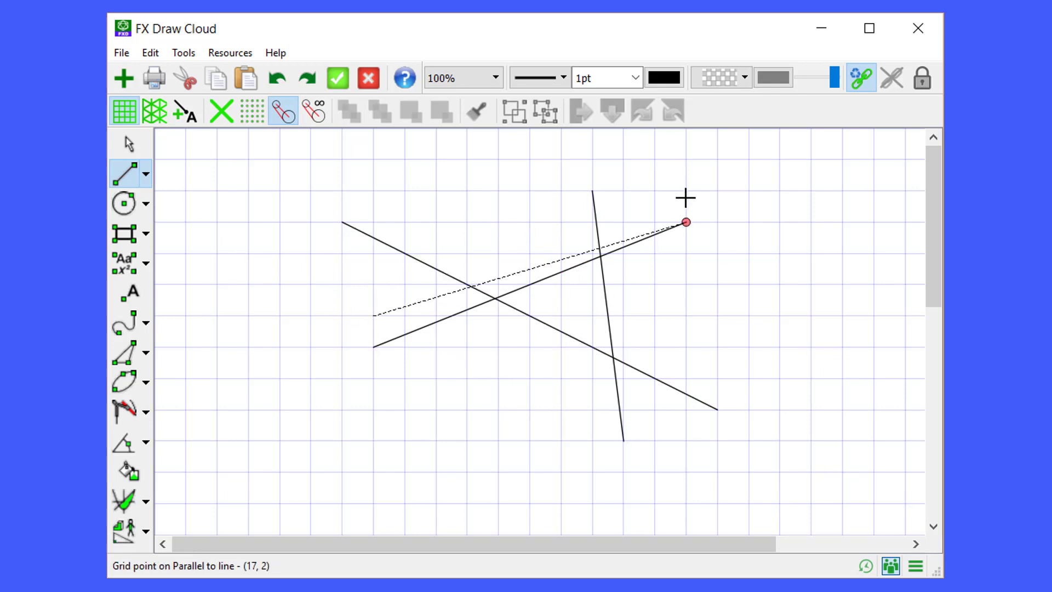
pyautogui.click(718, 303)
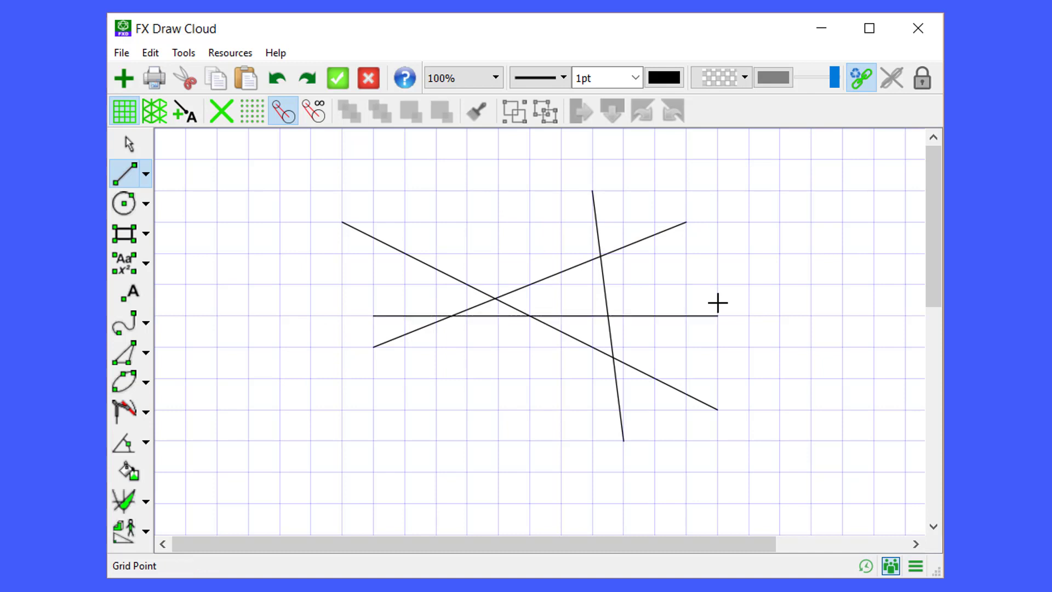
pyautogui.click(677, 187)
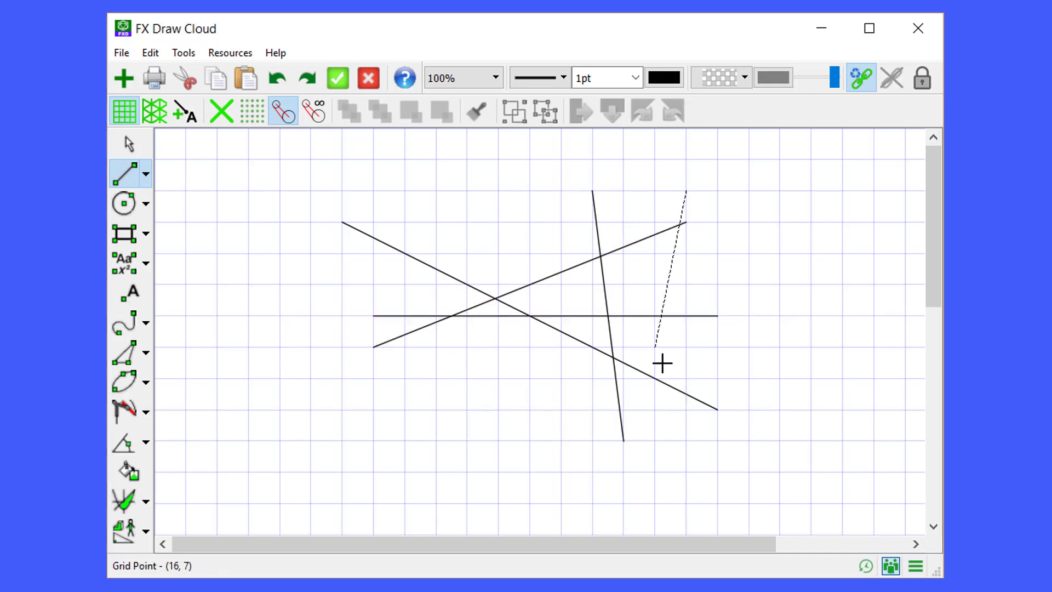
pyautogui.click(581, 427)
pyautogui.click(437, 193)
pyautogui.click(436, 399)
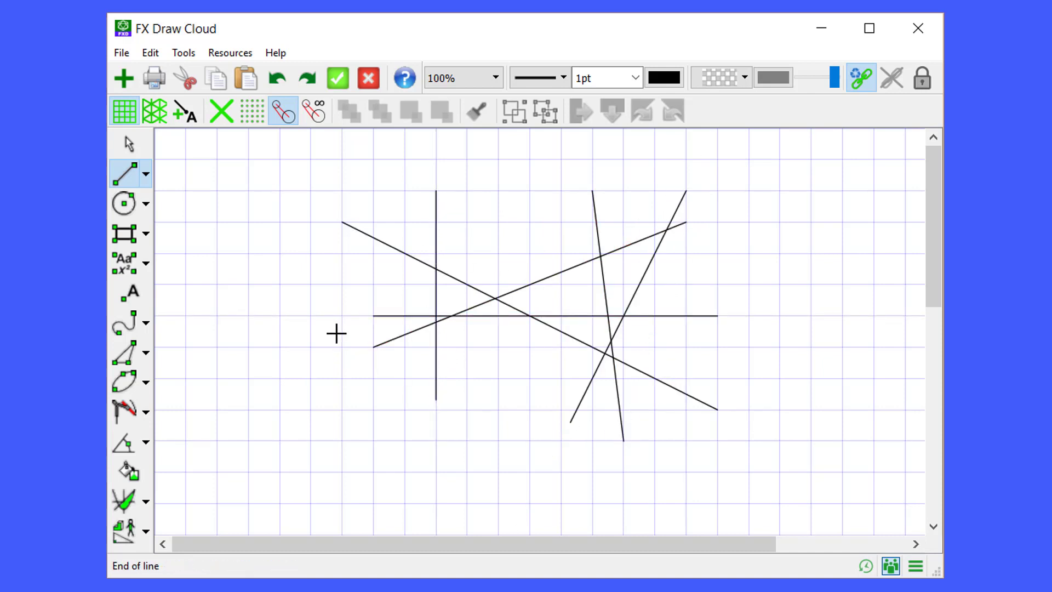
# Step: Join the left end of the rising line to the falling line's lower end, and add a steep line and a long rising line
pyautogui.click(375, 347)
pyautogui.click(719, 409)
pyautogui.click(687, 191)
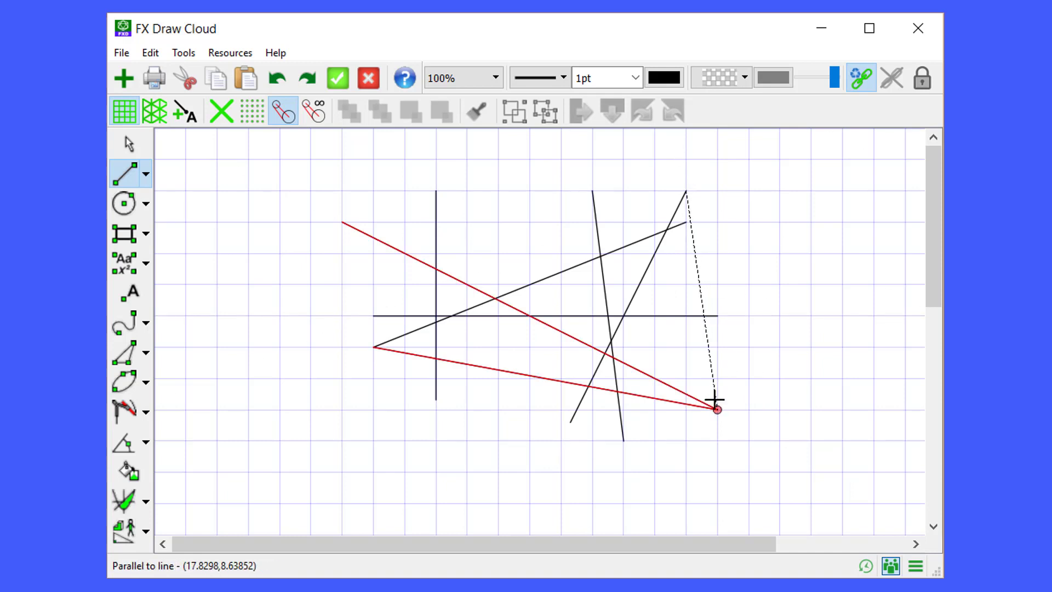
pyautogui.click(712, 403)
pyautogui.click(780, 223)
pyautogui.click(329, 403)
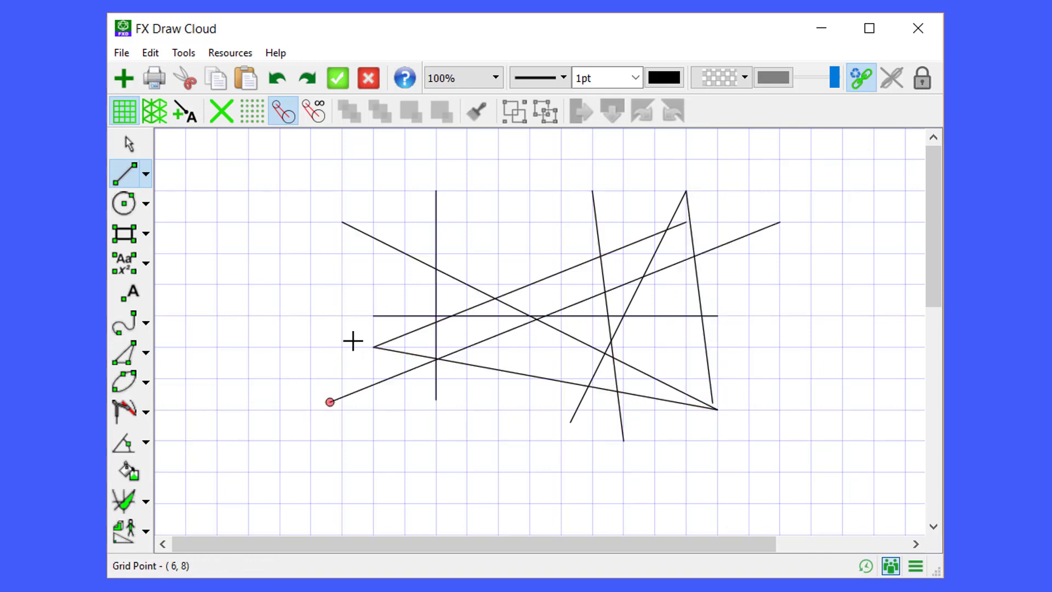
# Step: Draw a steep line at the figure's left side, a long horizontal line, and a line from the central intersection to the lower left
pyautogui.click(353, 188)
pyautogui.click(377, 435)
pyautogui.click(436, 269)
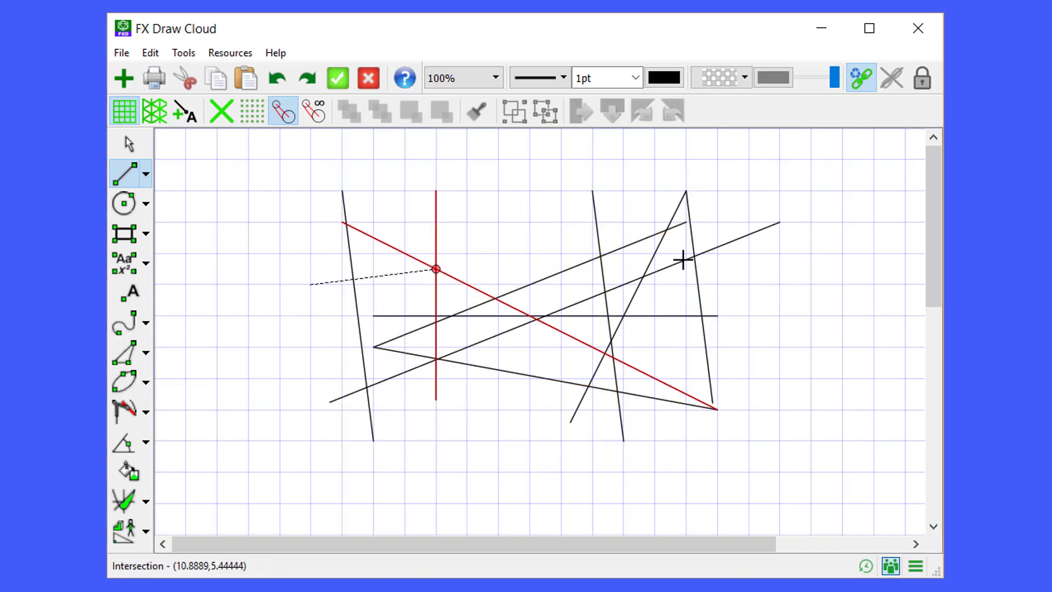
pyautogui.click(824, 284)
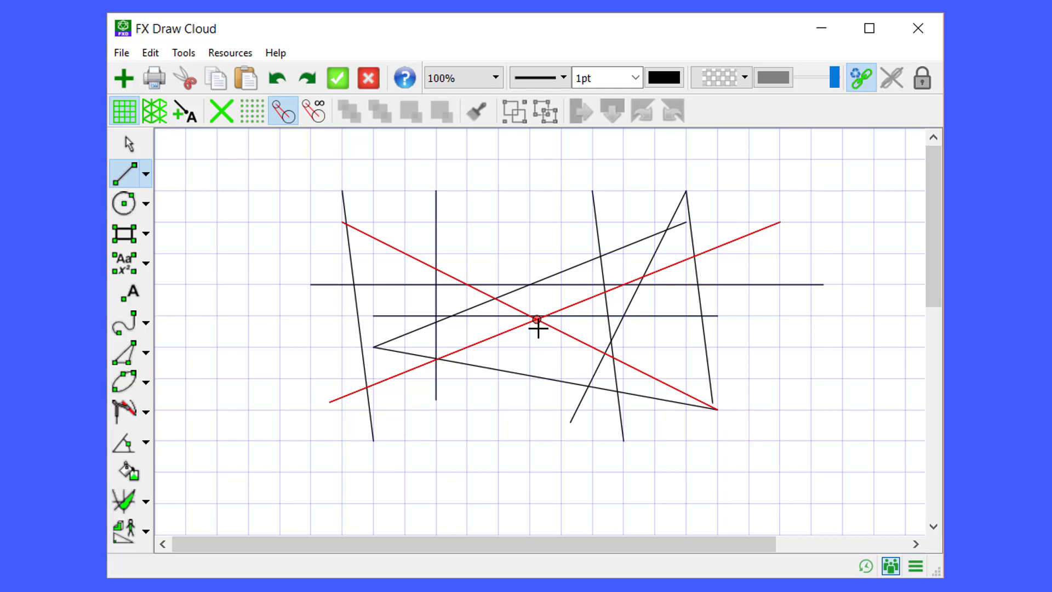
pyautogui.moveTo(538, 328); pyautogui.dragTo(470, 421)
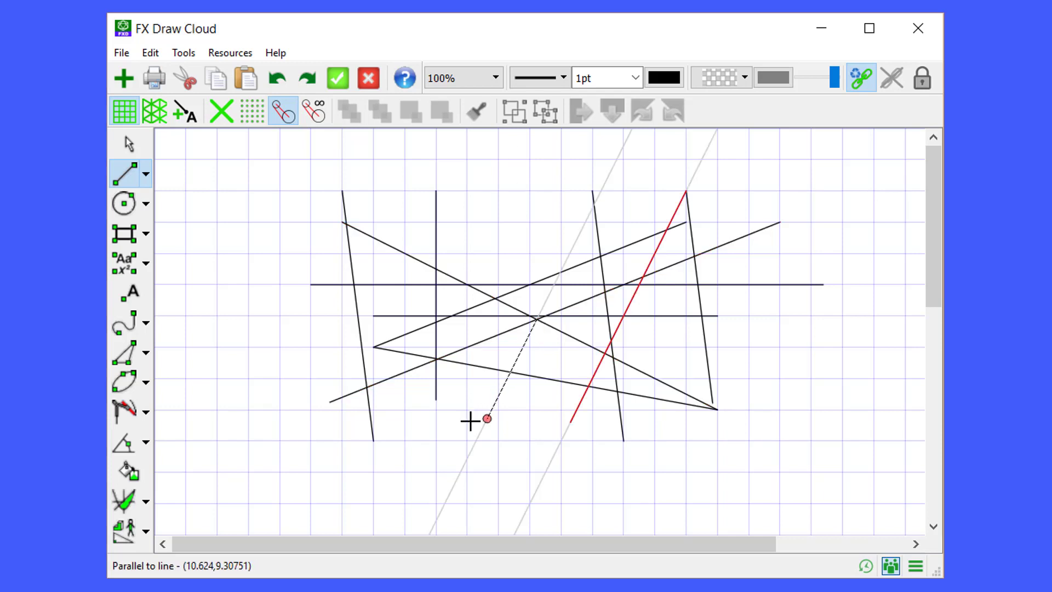
pyautogui.click(349, 479)
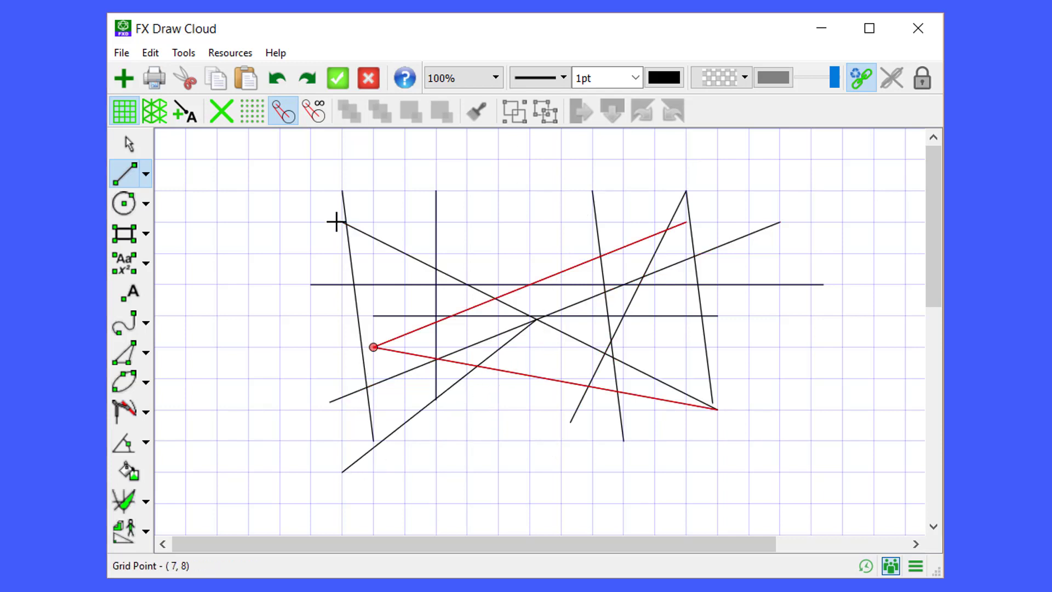
# Step: Switch to the infinite geometrically aware mode and draw two long rising lines and a steep line down through the figure's centre
pyautogui.click(317, 120)
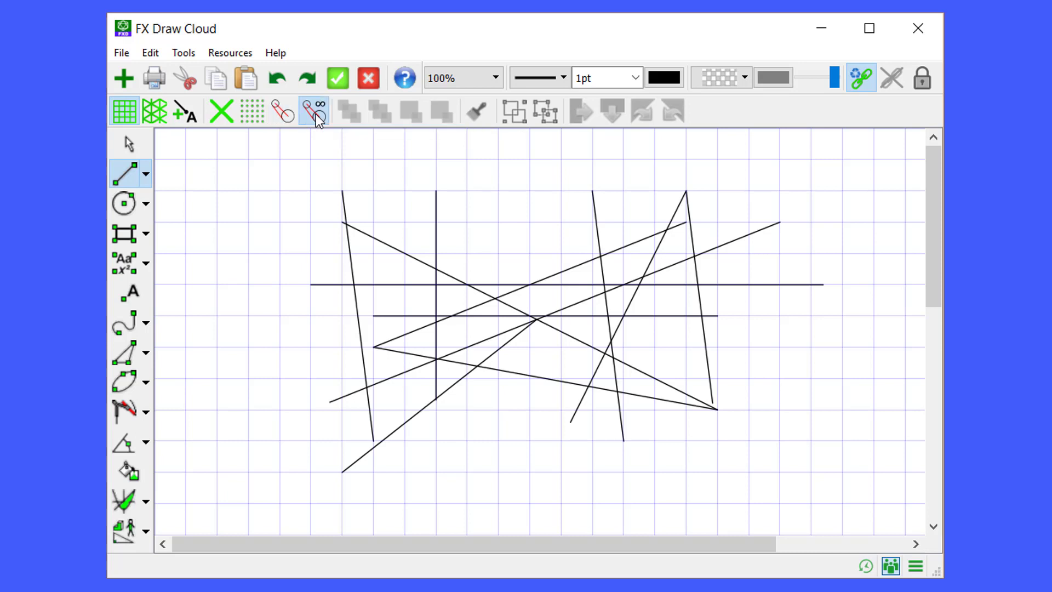
pyautogui.click(248, 410)
pyautogui.click(592, 191)
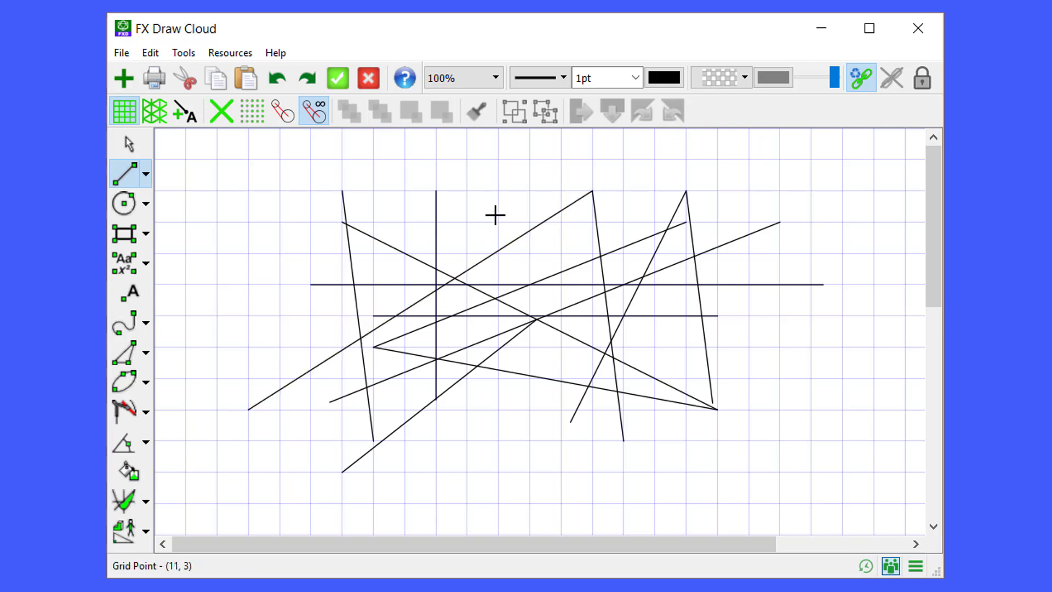
pyautogui.click(499, 222)
pyautogui.click(530, 534)
pyautogui.click(780, 284)
pyautogui.click(311, 410)
# Step: Draw lines from the long horizontal line's left end to the lower right and to the vertical line's top, plus a falling line
pyautogui.click(812, 378)
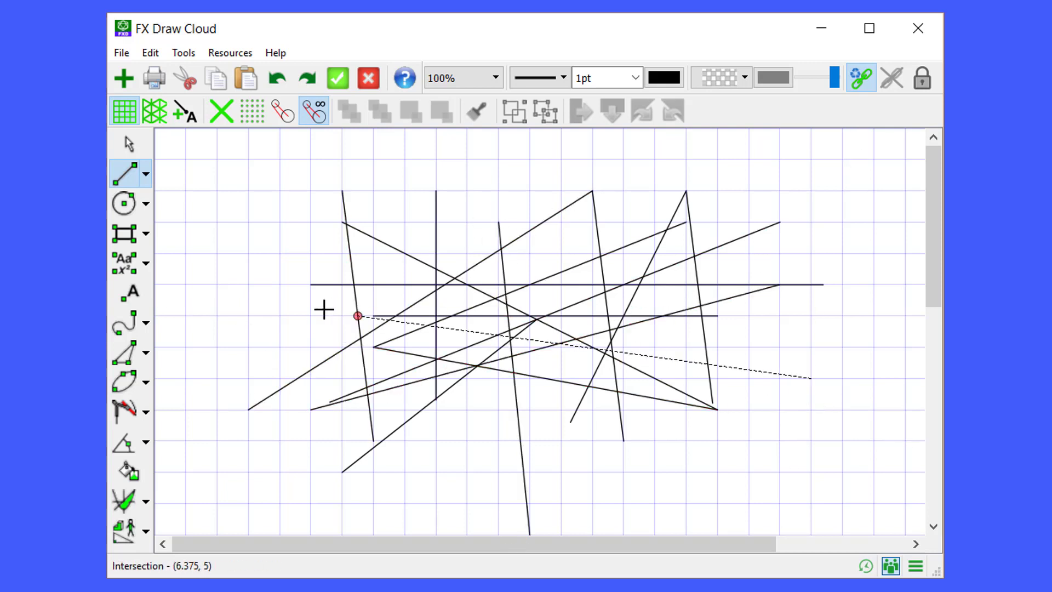
pyautogui.click(311, 285)
pyautogui.click(435, 191)
pyautogui.click(310, 285)
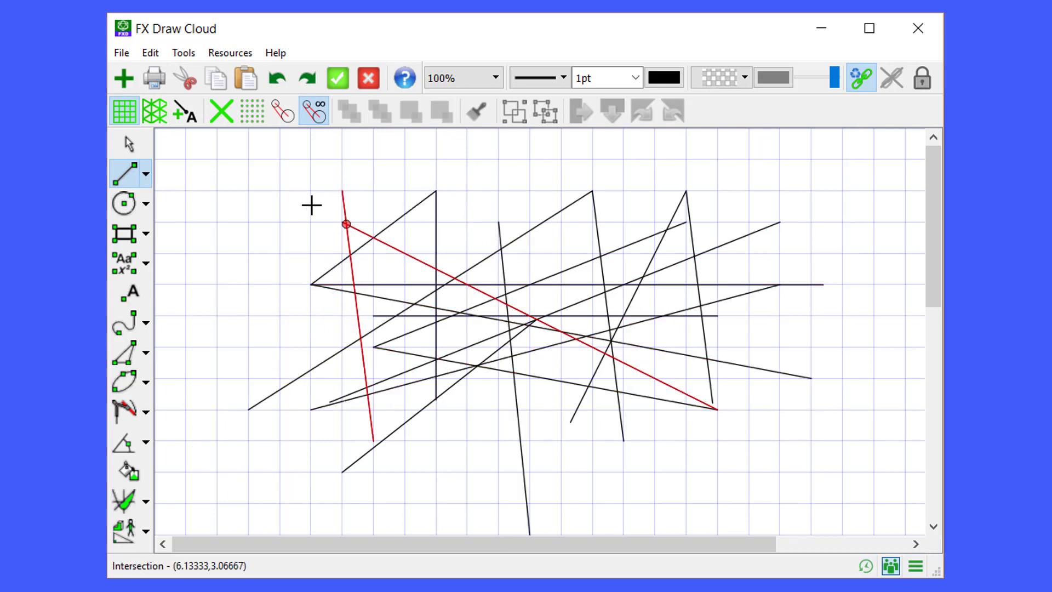
pyautogui.click(311, 222)
pyautogui.click(471, 475)
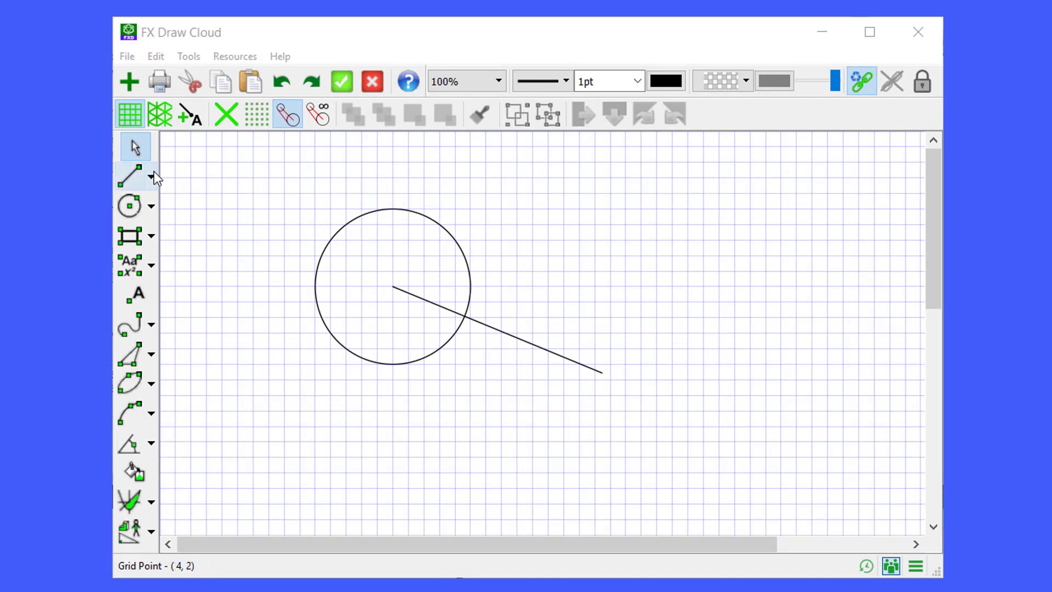
# Step: Start a line on the circle's upper-right edge and guide its free end parallel to the existing line, temporarily overriding the snapping
pyautogui.click(134, 175)
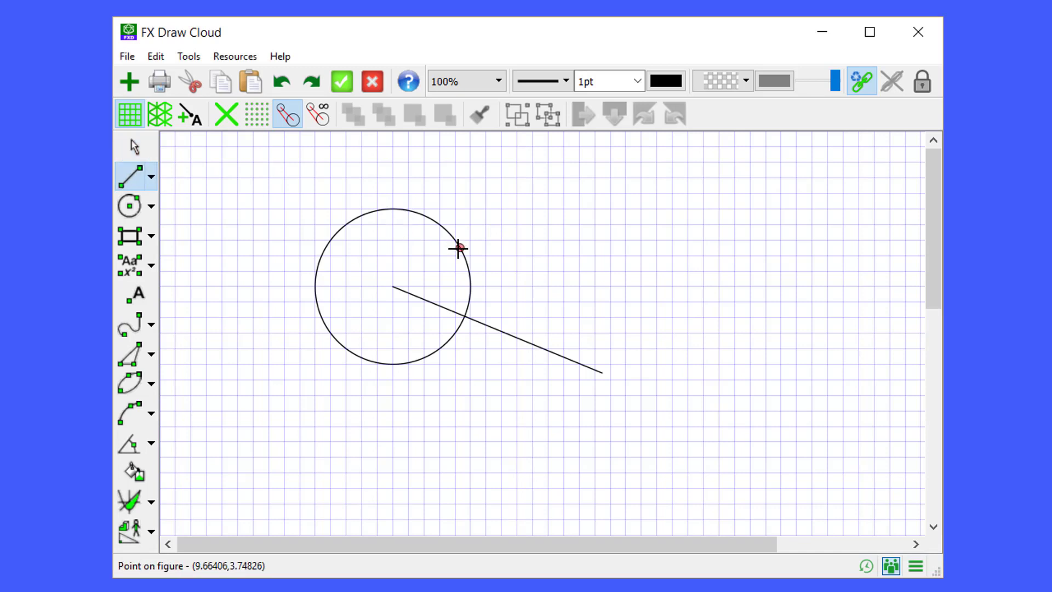
pyautogui.click(458, 248)
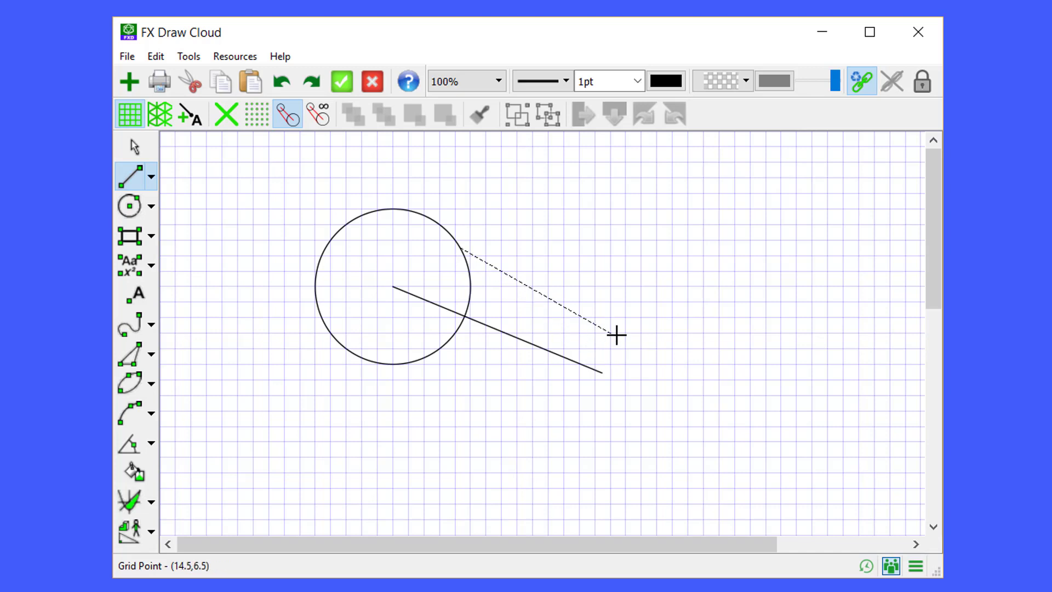
pyautogui.press('shift')
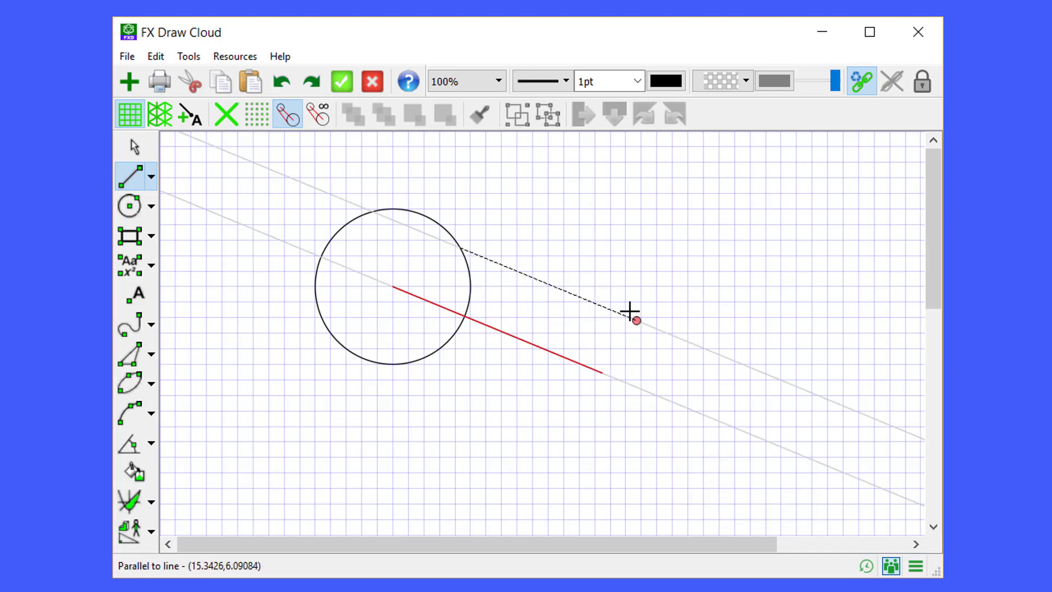
pyautogui.press('ctrl')
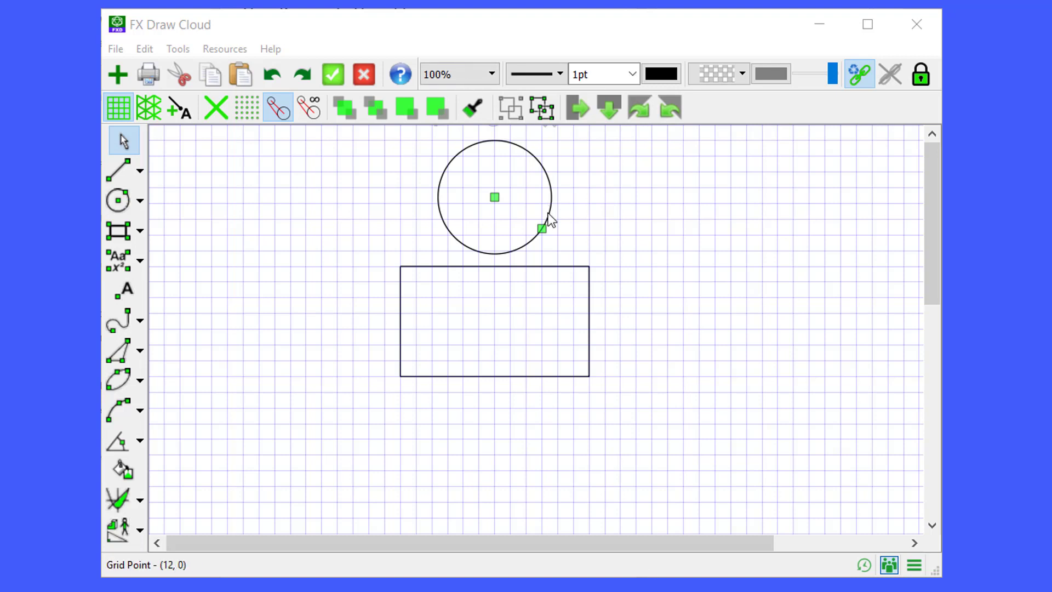
# Step: Move the circle down towards the rectangle and nudge it until it overlaps the rectangle's upper edge
pyautogui.moveTo(547, 227)
pyautogui.moveTo(547, 226); pyautogui.dragTo(547, 220)
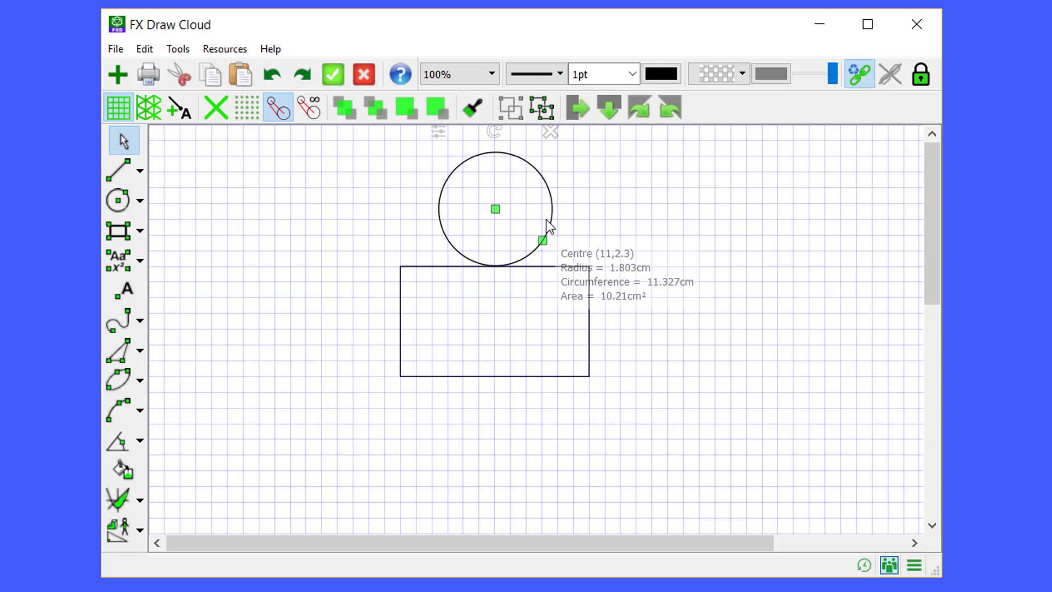
pyautogui.hotkey('ctrl', 'Down')
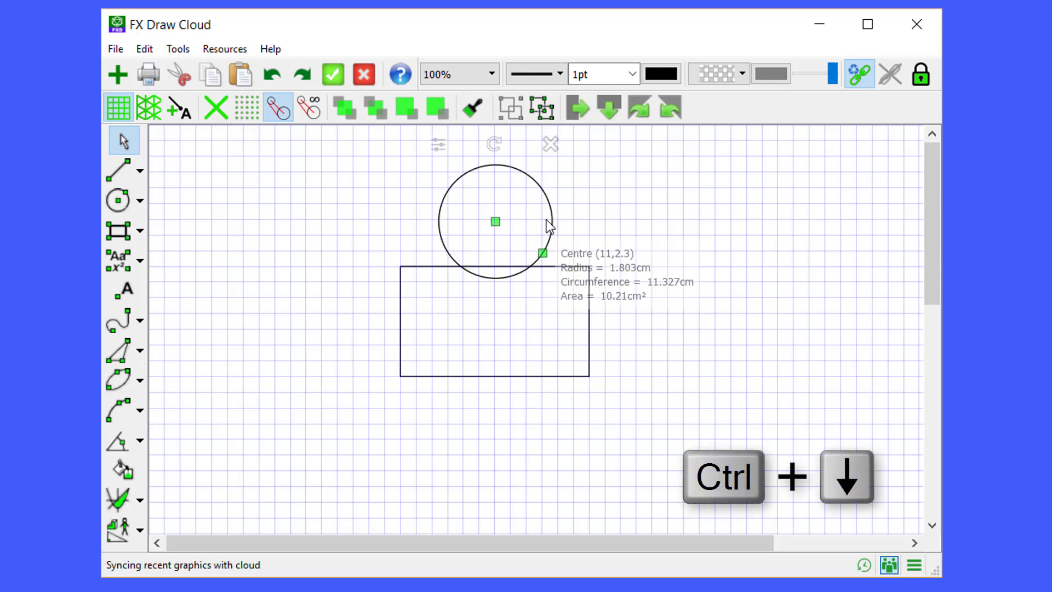
pyautogui.hotkey('ctrl', 'Down')
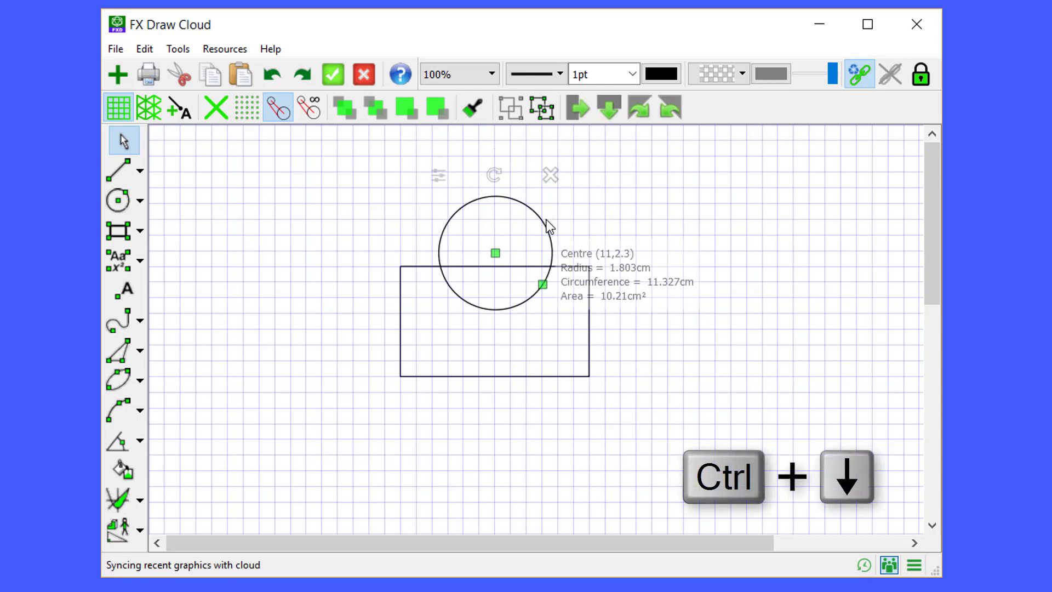
# Step: Nudge the circle back up, finishing with finer increments, until it just touches the rectangle's top edge
pyautogui.hotkey('ctrl', 'Up')
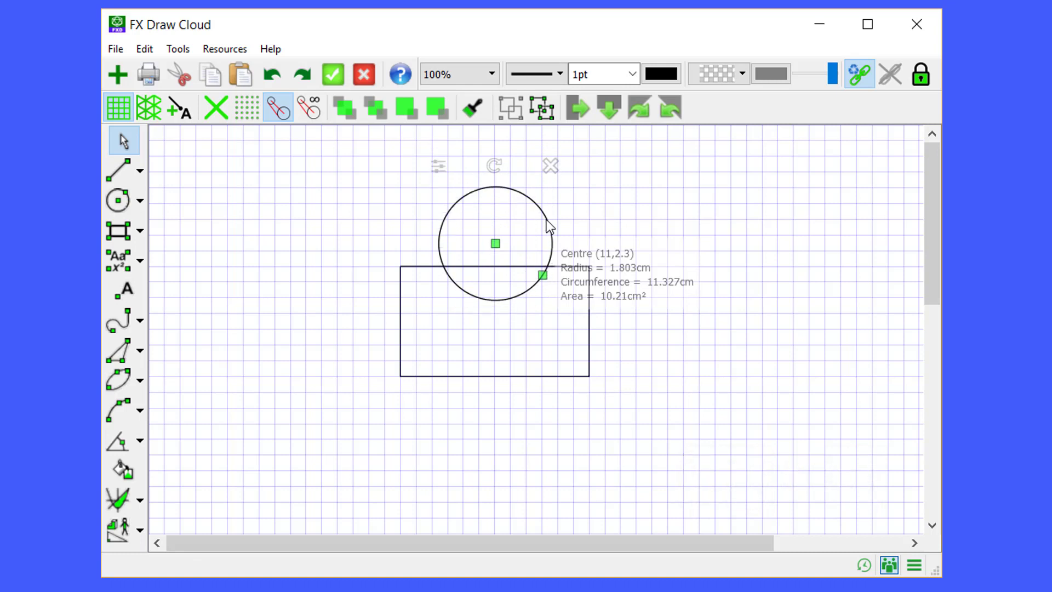
pyautogui.hotkey('ctrl', 'Up')
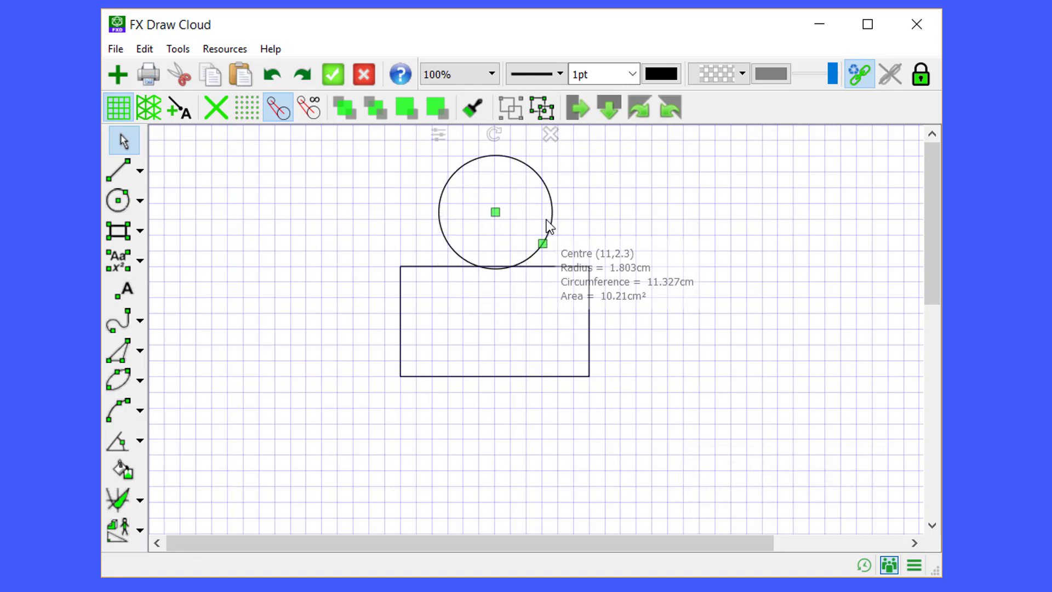
pyautogui.hotkey('shift', 'Up')
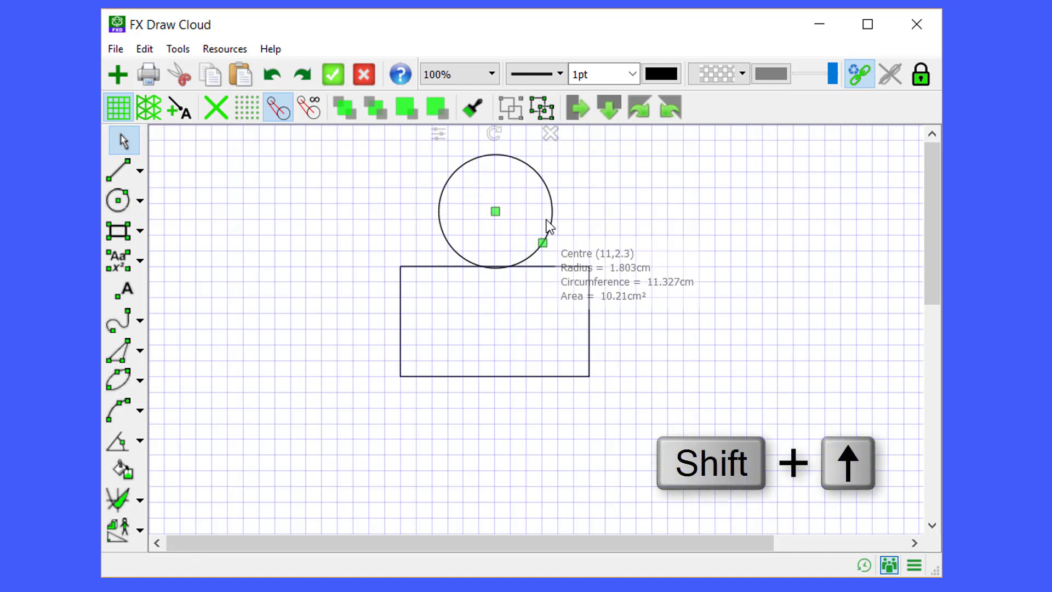
pyautogui.hotkey('shift', 'Up')
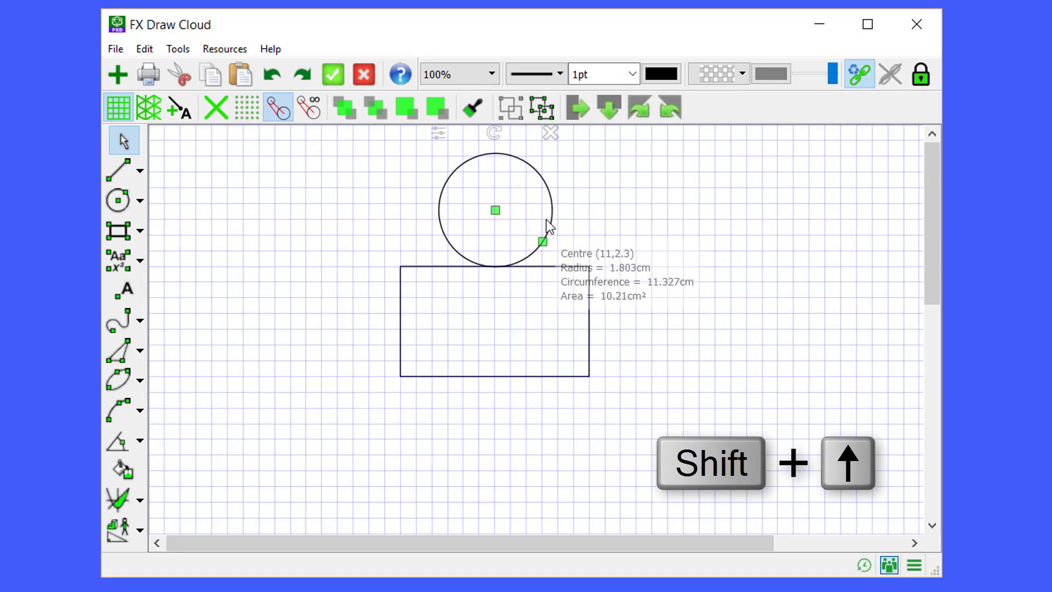
pyautogui.hotkey('shift', 'Up')
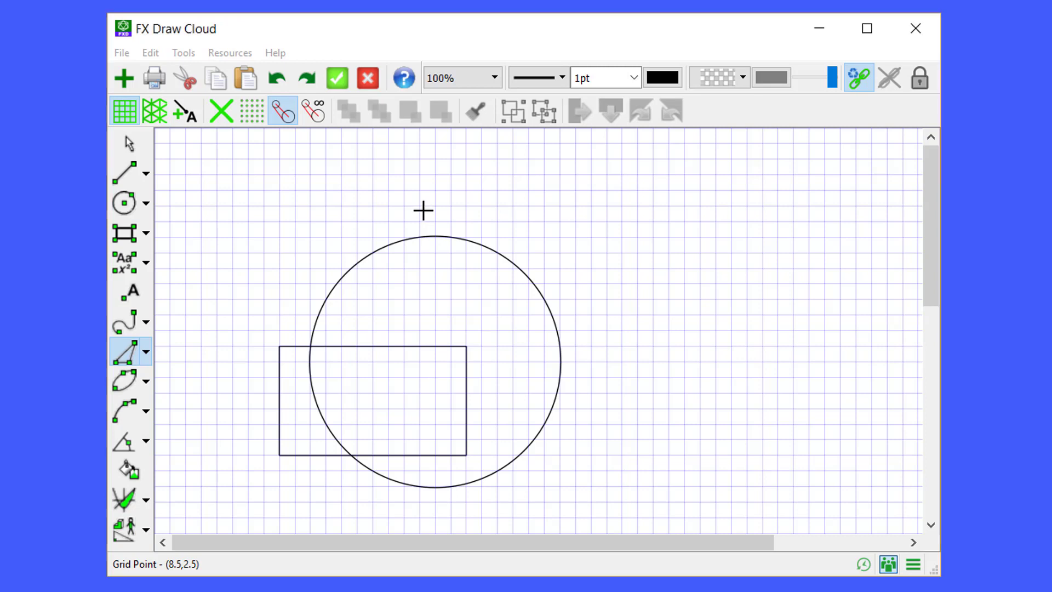
# Step: Give the rectangle a solid fill and set its fill colour to light blue (#00aaff)
pyautogui.press('Escape')
pyautogui.click(360, 347)
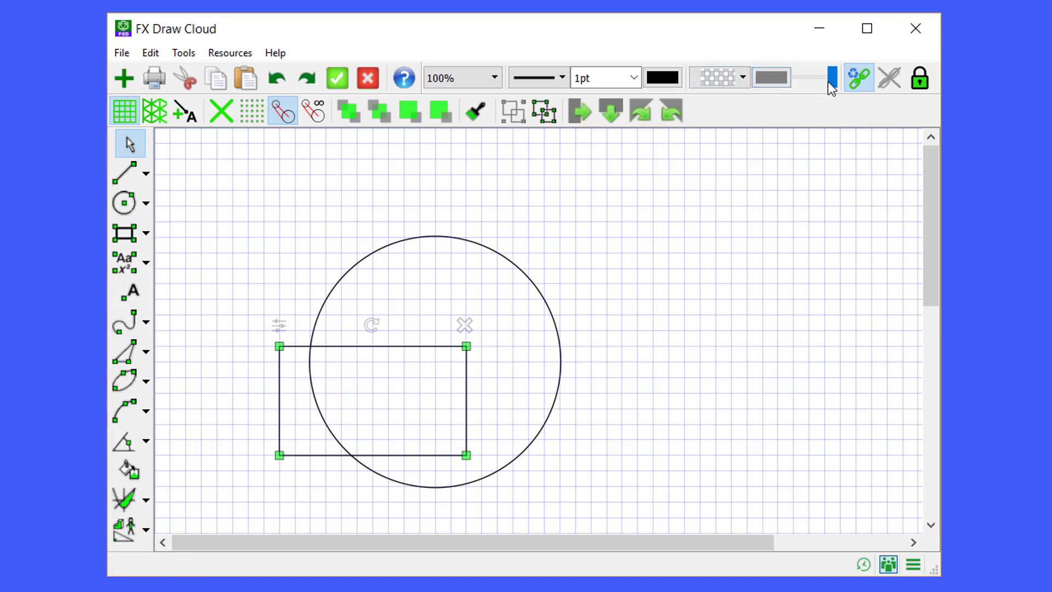
pyautogui.click(722, 81)
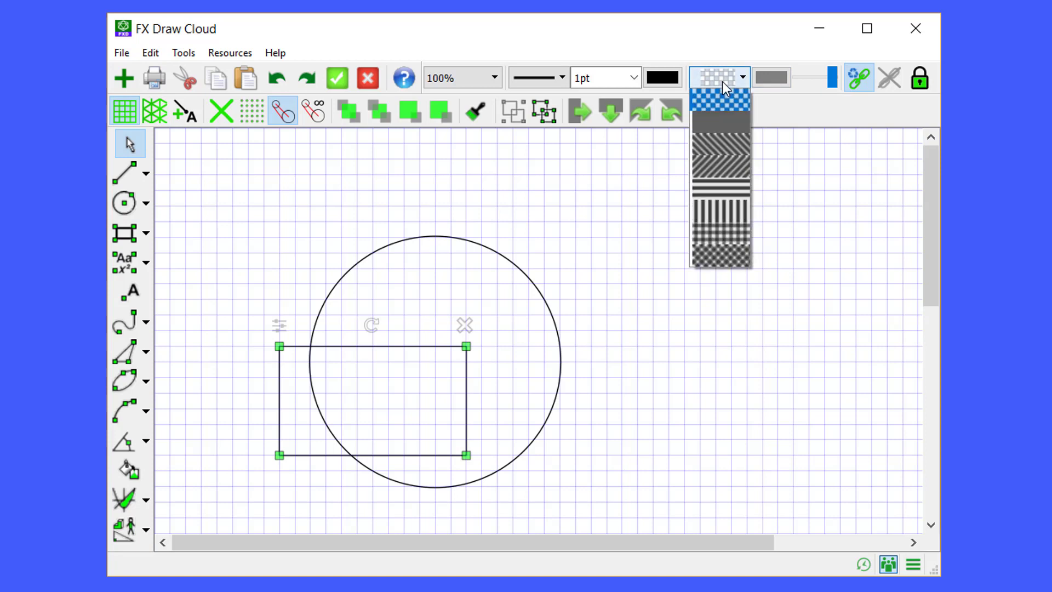
pyautogui.click(714, 122)
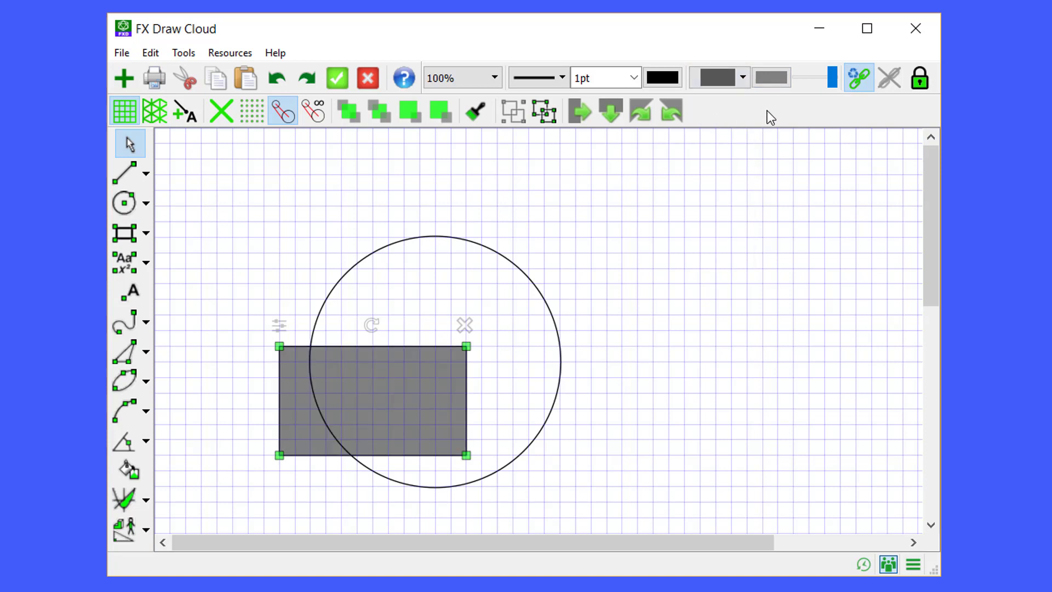
pyautogui.click(773, 78)
pyautogui.click(428, 216)
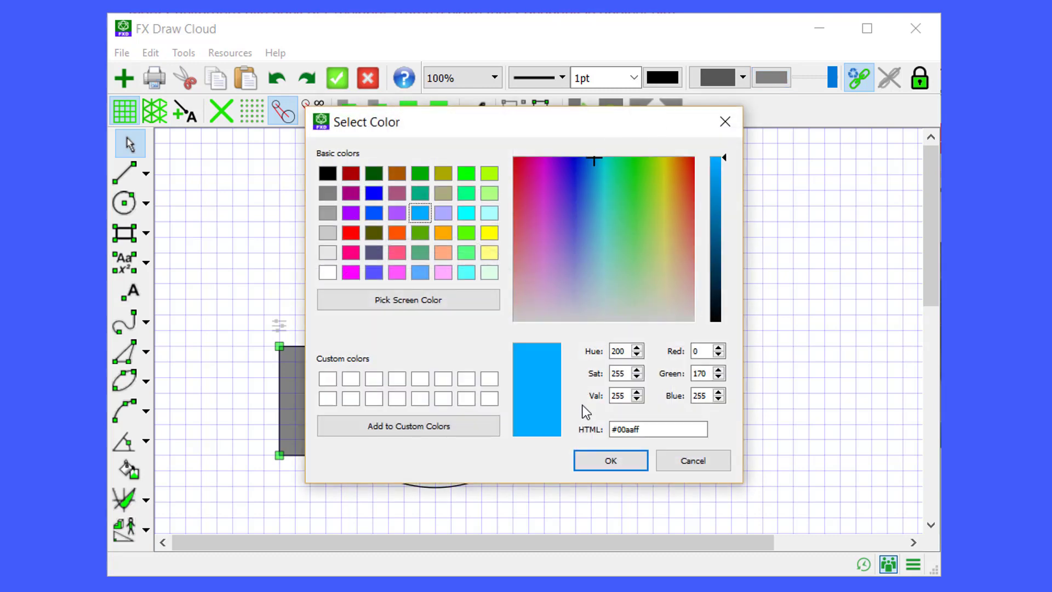
pyautogui.click(611, 460)
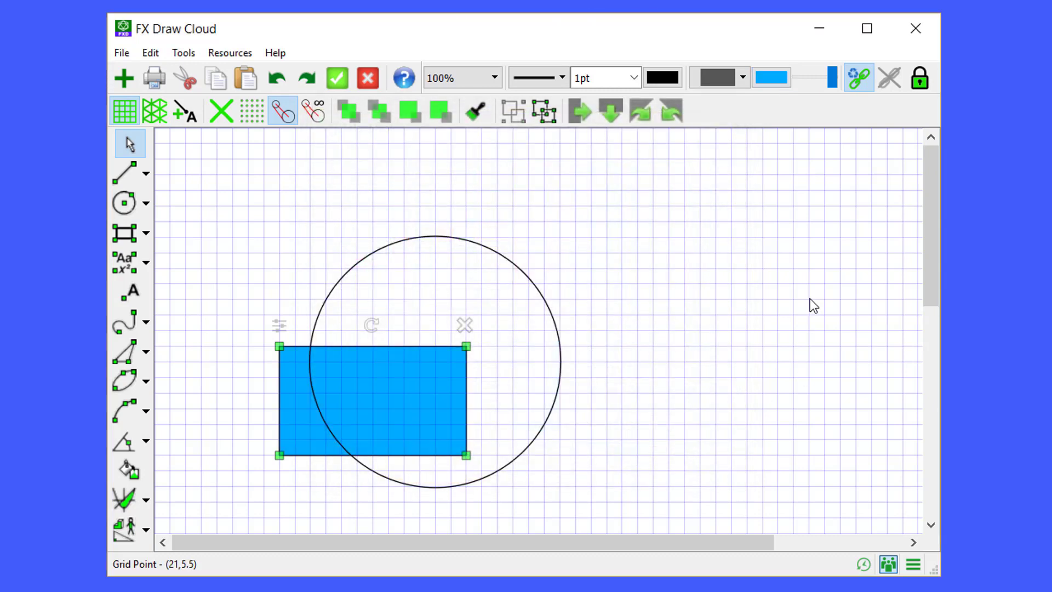
# Step: Give the circle overlapping the rectangle a solid fill in purple (#aa55ff)
pyautogui.click(522, 277)
pyautogui.click(740, 79)
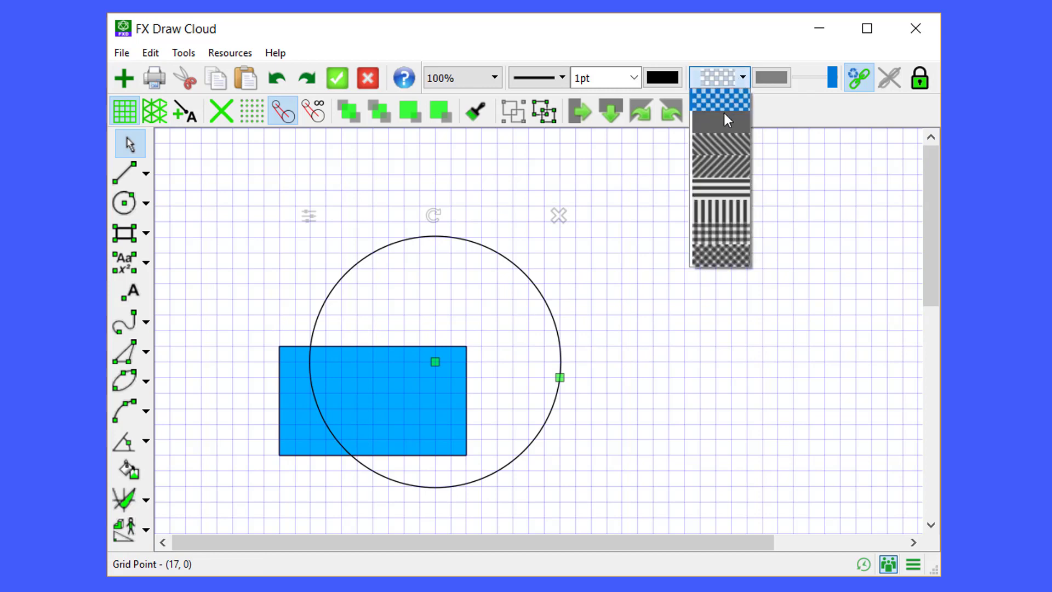
pyautogui.click(719, 120)
pyautogui.click(766, 80)
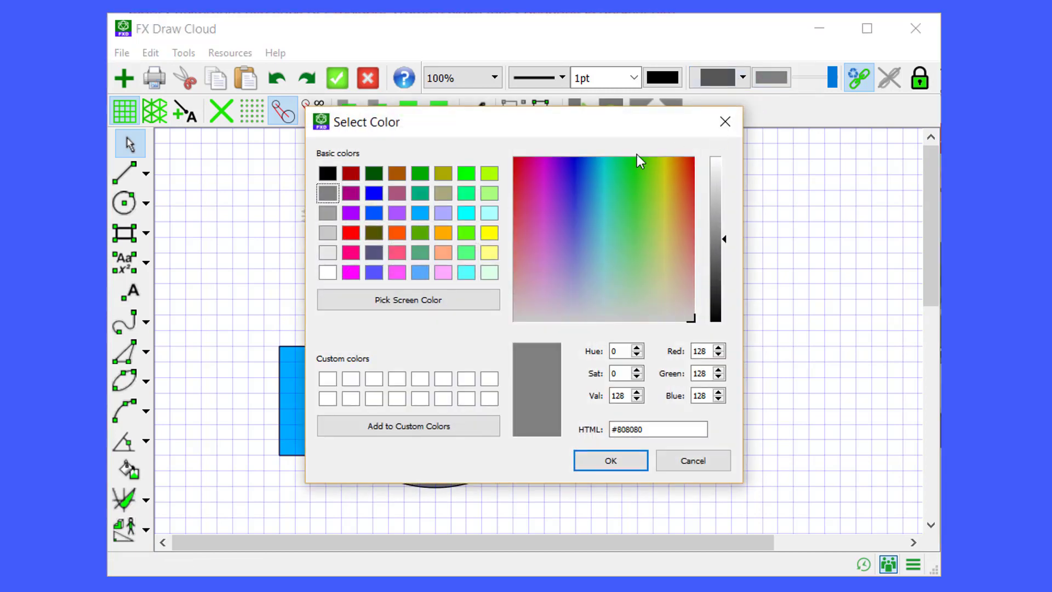
pyautogui.click(404, 213)
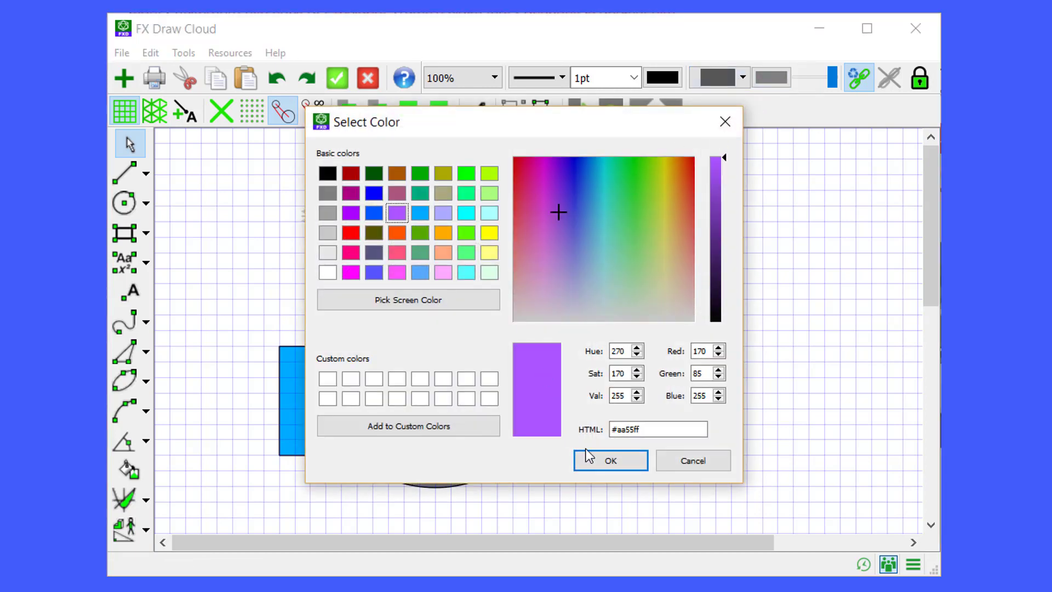
pyautogui.click(614, 459)
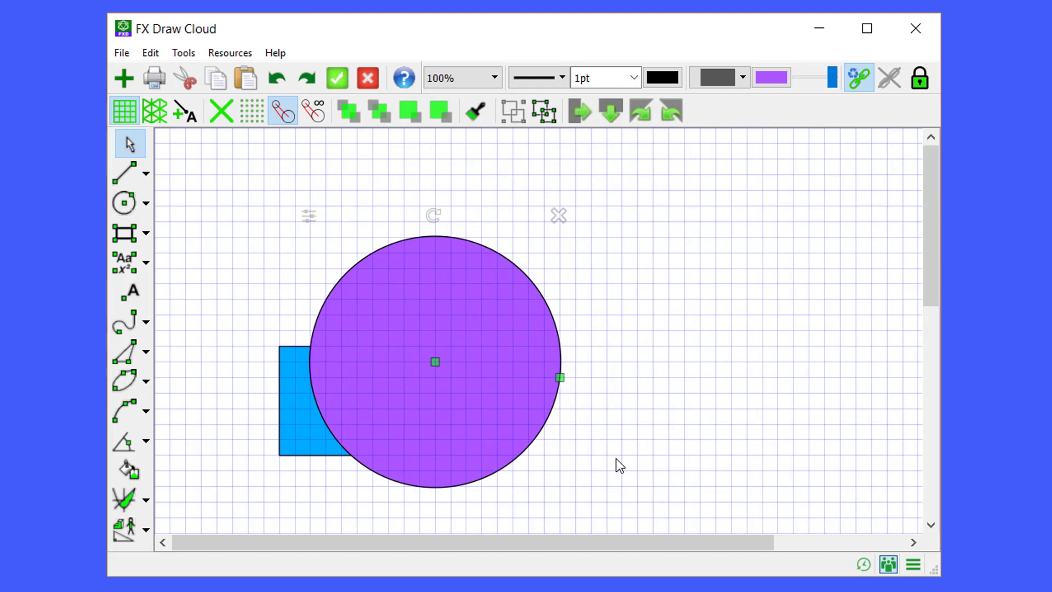
# Step: Reduce the fill opacity of the circle and the rectangle to roughly half
pyautogui.moveTo(583, 410)
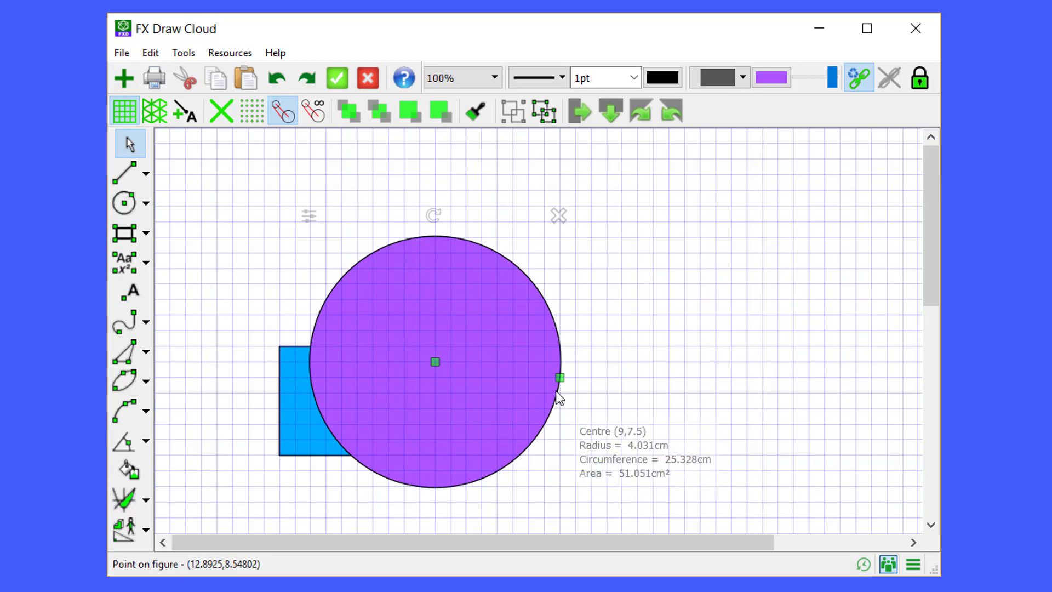
pyautogui.click(294, 352)
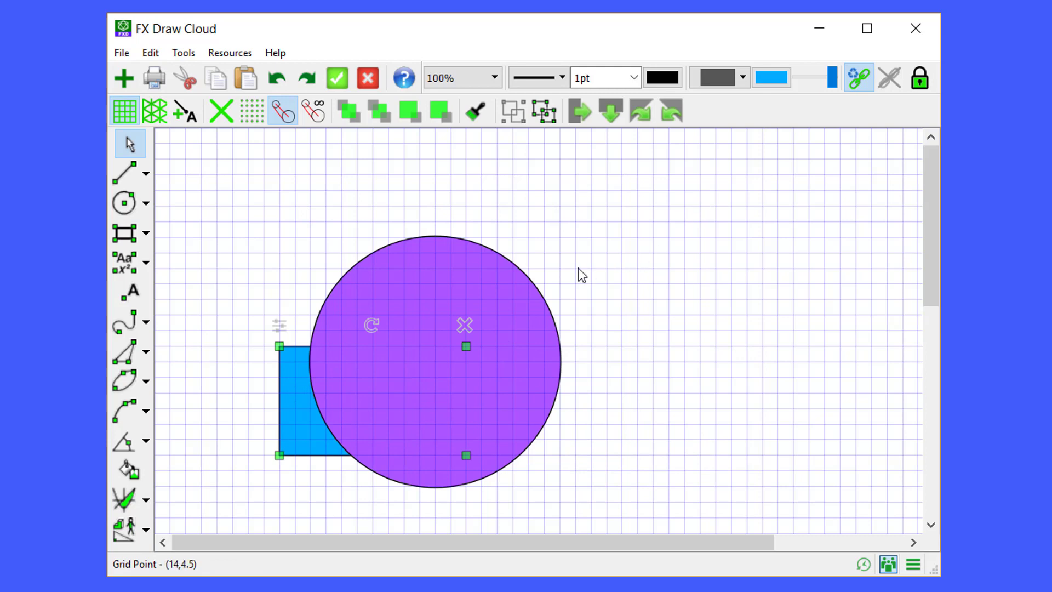
pyautogui.click(528, 280)
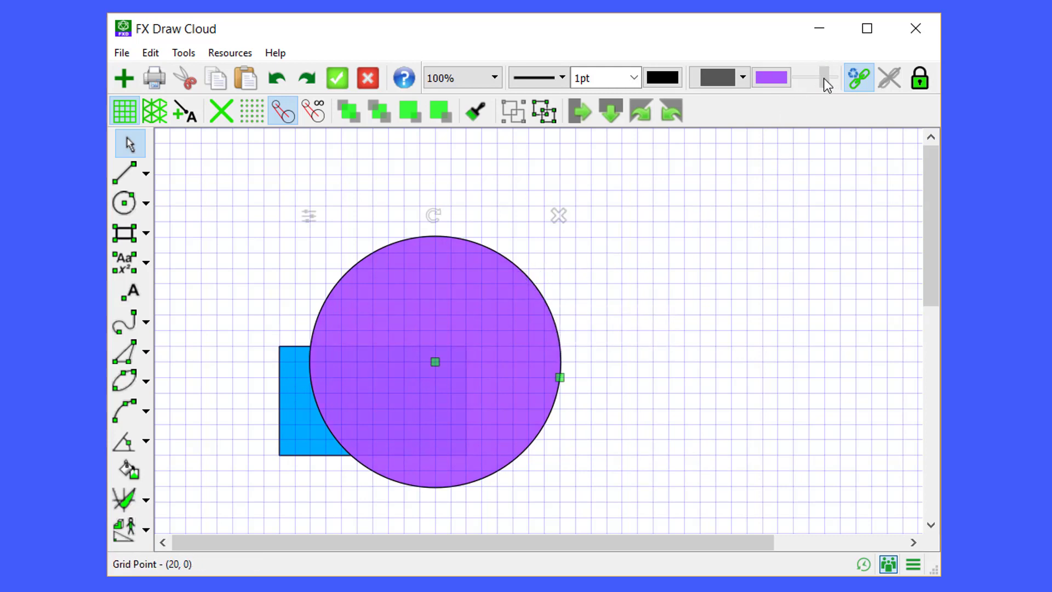
pyautogui.moveTo(824, 78); pyautogui.dragTo(808, 77)
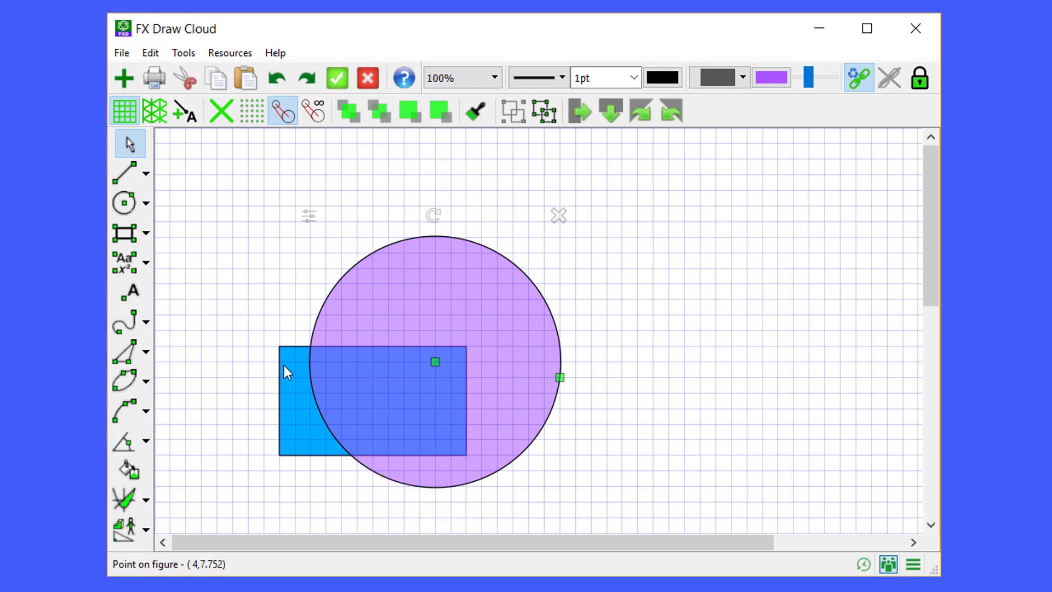
pyautogui.click(297, 350)
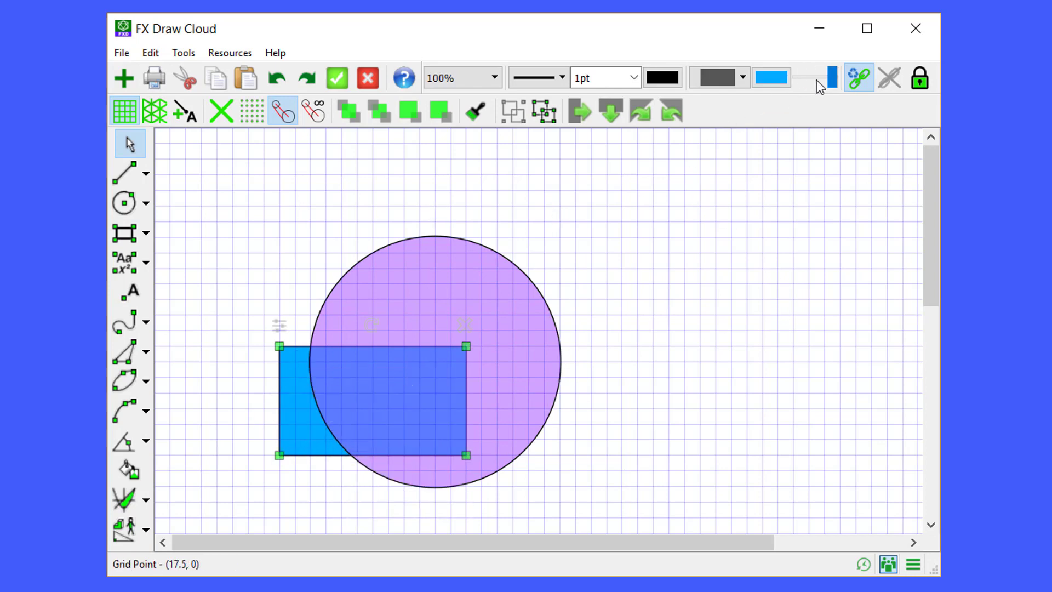
pyautogui.moveTo(833, 80); pyautogui.dragTo(811, 76)
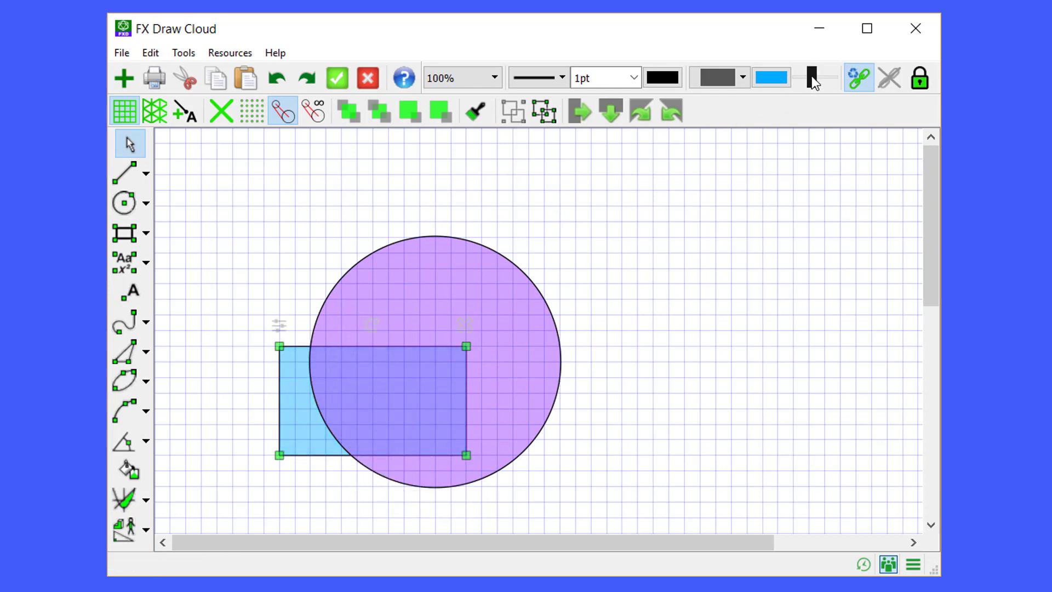
pyautogui.click(267, 309)
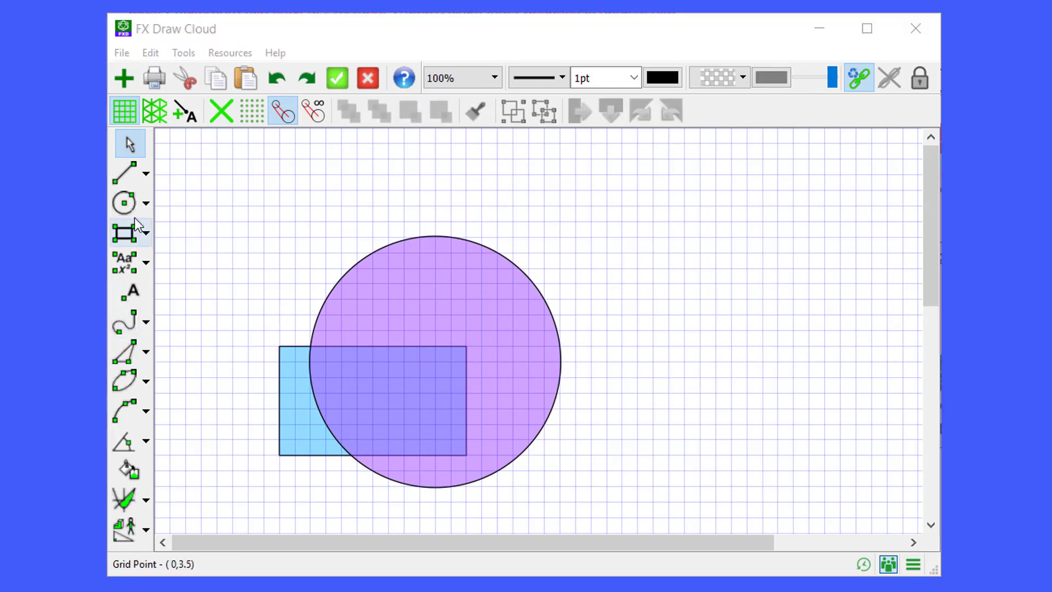
# Step: Draw an unfilled circle beside the overlapping figures and place a region fill at its centre
pyautogui.click(124, 204)
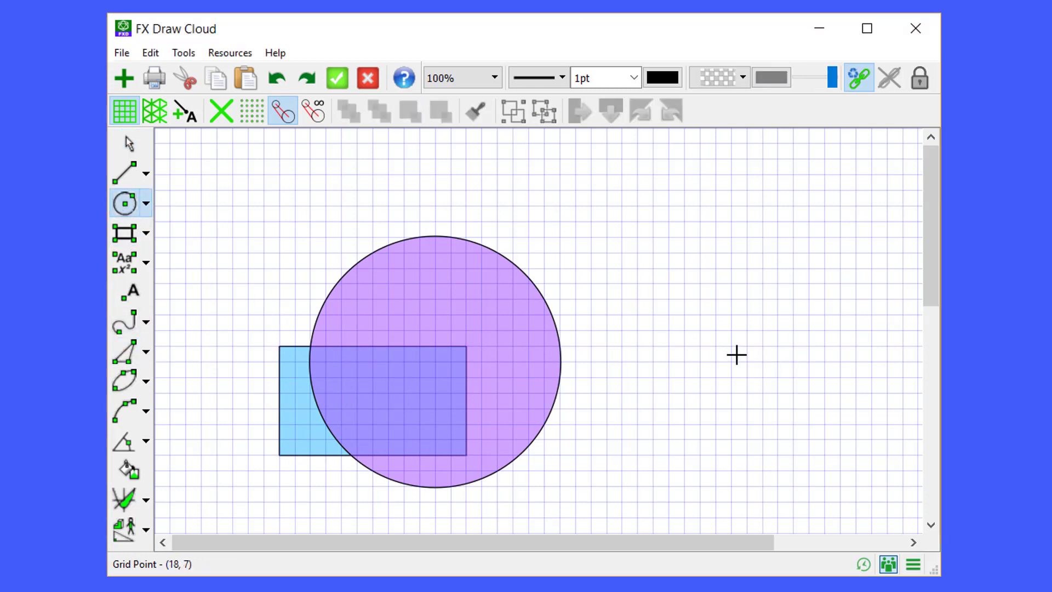
pyautogui.moveTo(755, 363); pyautogui.dragTo(830, 446)
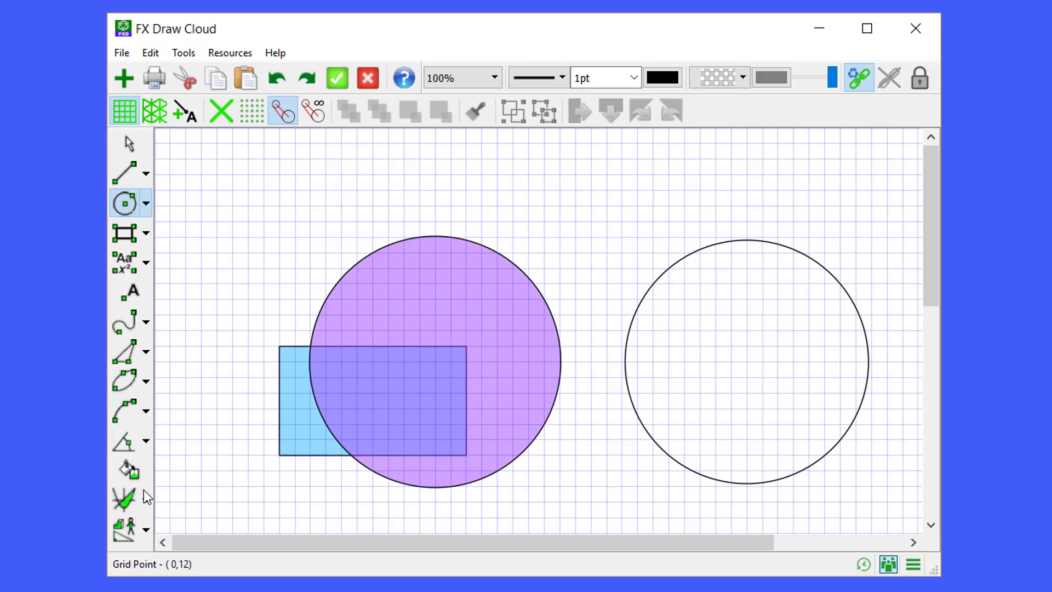
pyautogui.click(127, 473)
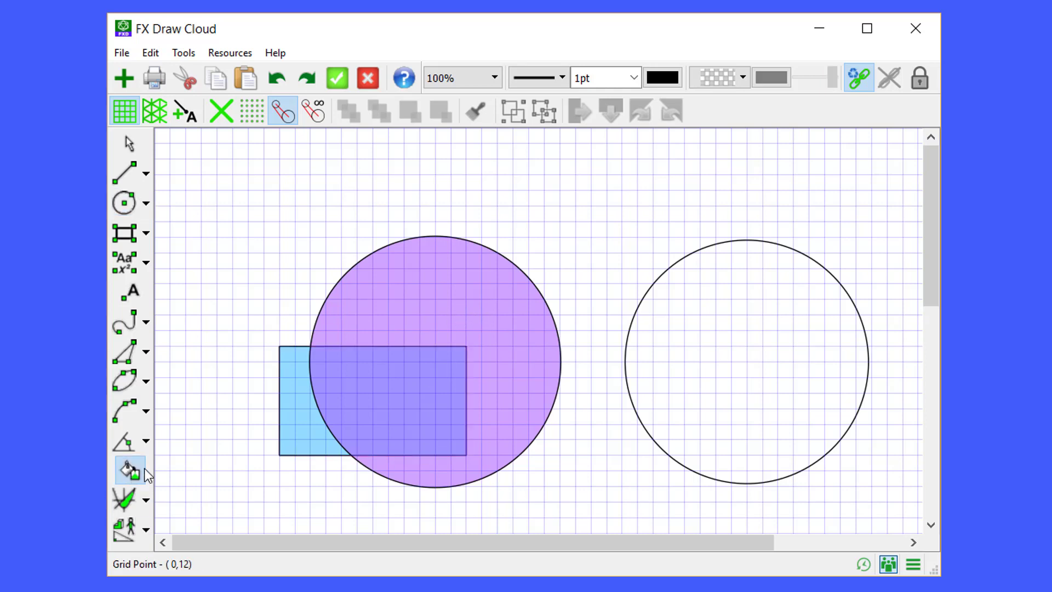
pyautogui.click(748, 363)
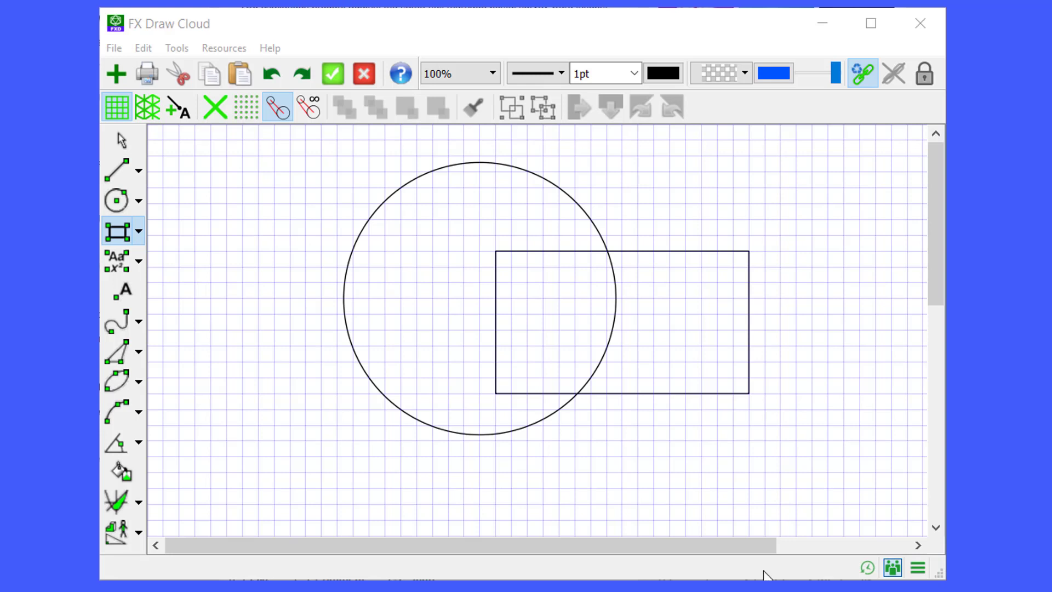
# Step: Fill the region where the circle and the rectangle overlap using the Fill tool with the current blue, and leave the tool
pyautogui.click(124, 473)
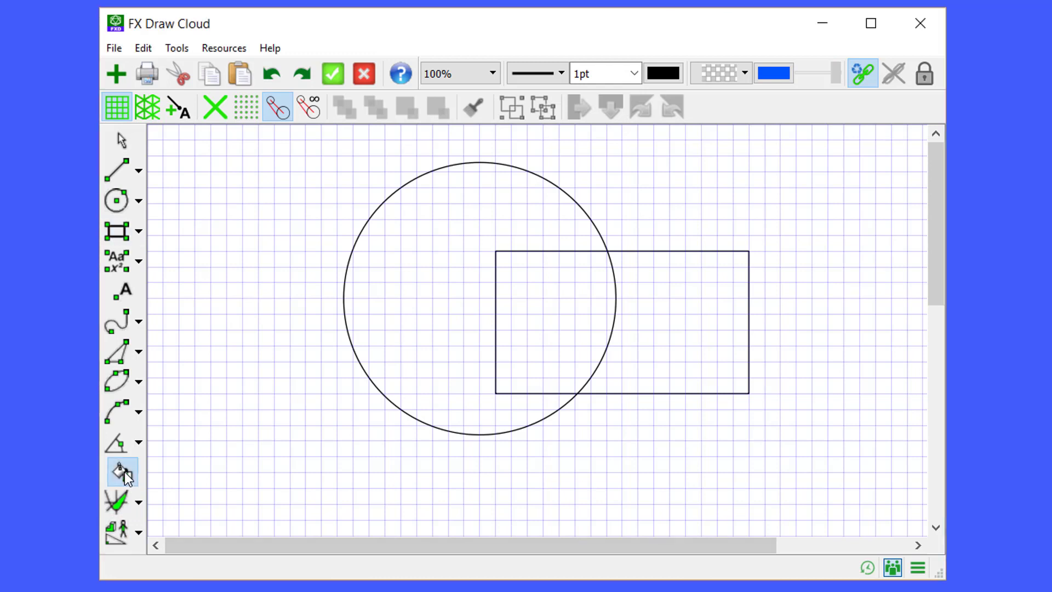
pyautogui.click(549, 317)
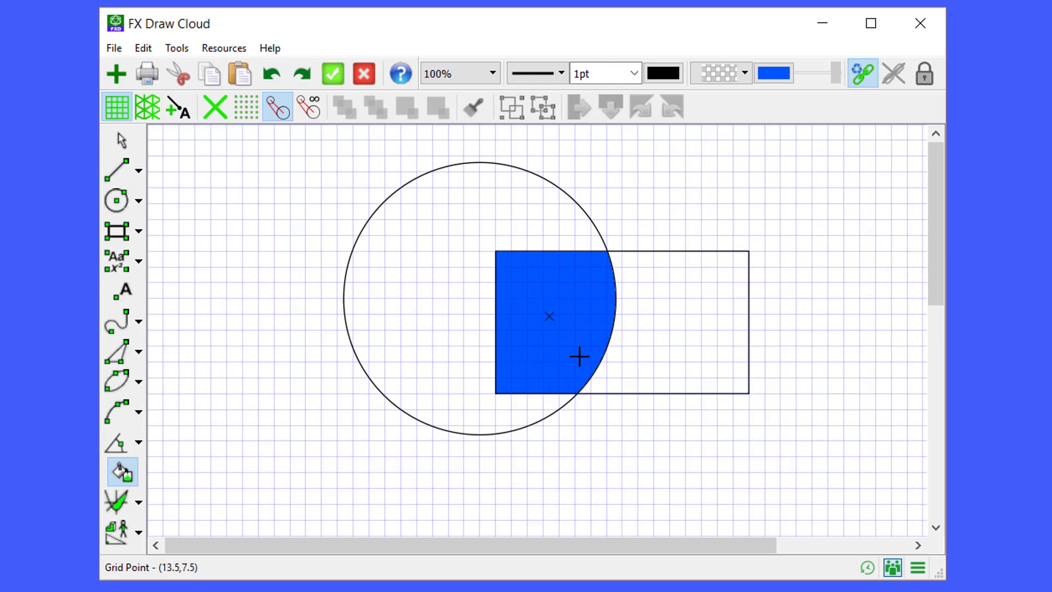
pyautogui.click(647, 235)
pyautogui.press('Escape')
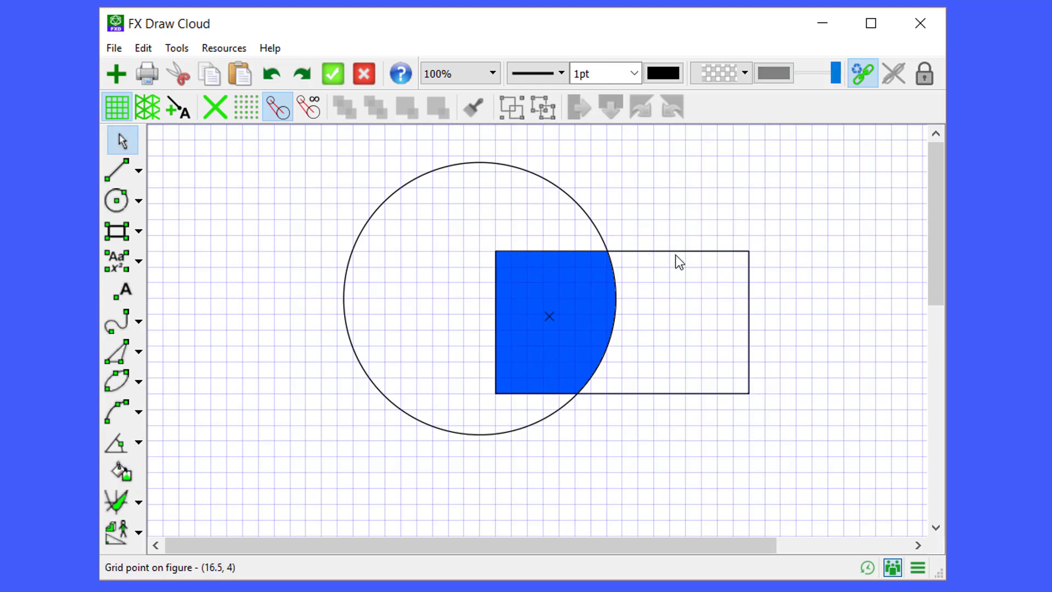
# Step: Move the rectangle up one grid square, and reshape it by its upper-left corner to about 10.4 cm wide by 2.5 cm high
pyautogui.click(666, 250)
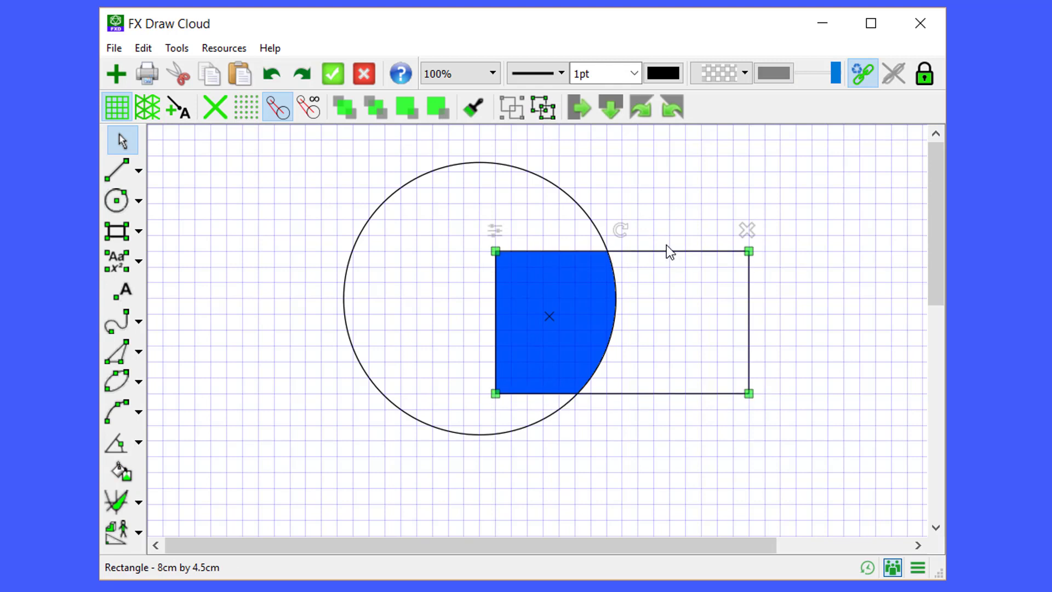
pyautogui.moveTo(667, 246)
pyautogui.mouseDown()
pyautogui.moveTo(656, 242)
pyautogui.moveTo(669, 229)
pyautogui.mouseUp()
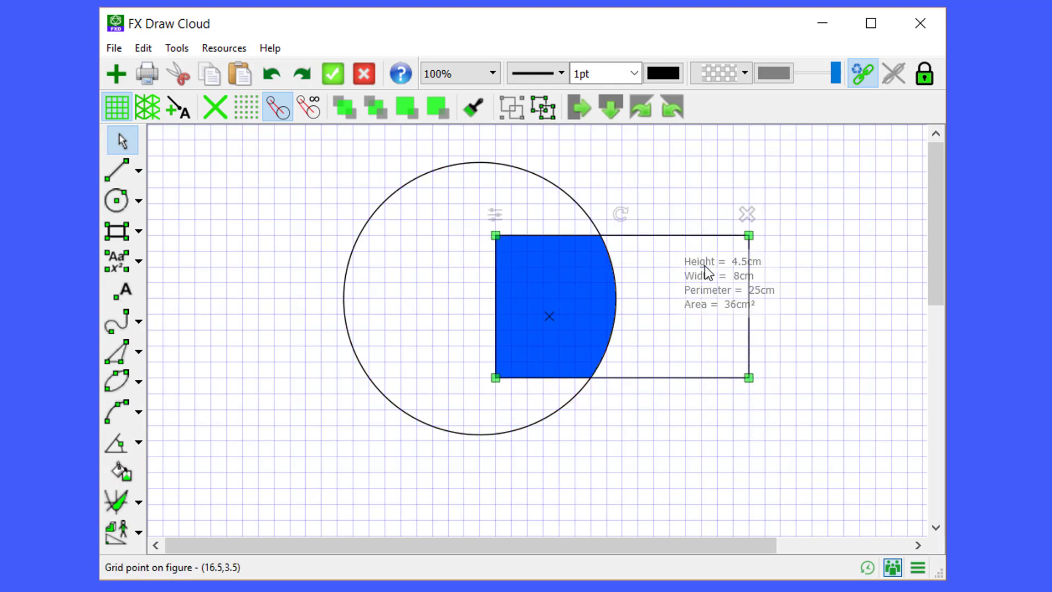
pyautogui.moveTo(496, 236); pyautogui.dragTo(420, 300)
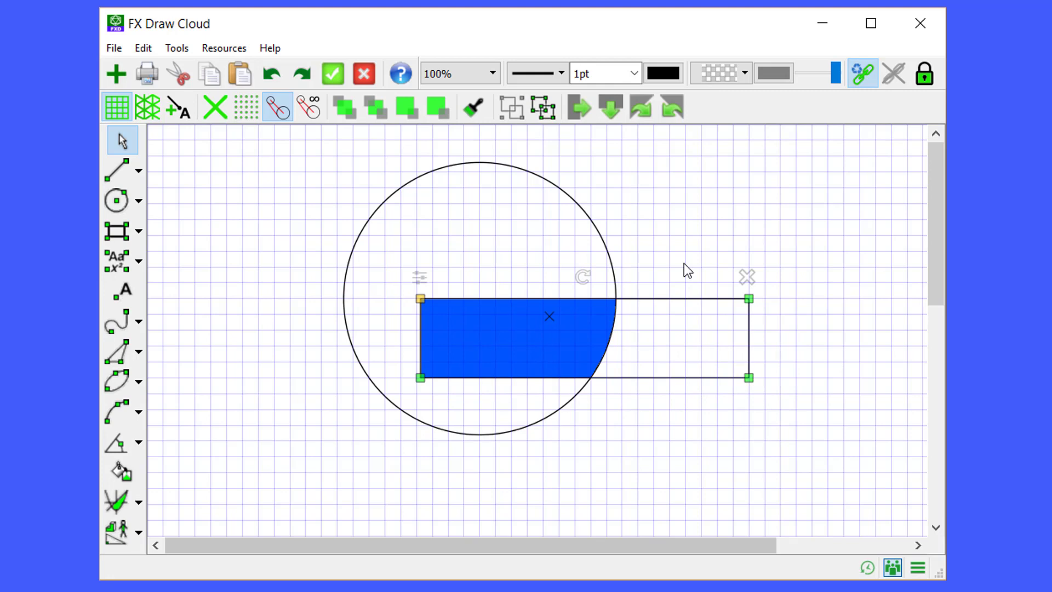
# Step: Select the overlap's fill by its marker and change its colour from the basic colours to green
pyautogui.moveTo(669, 297)
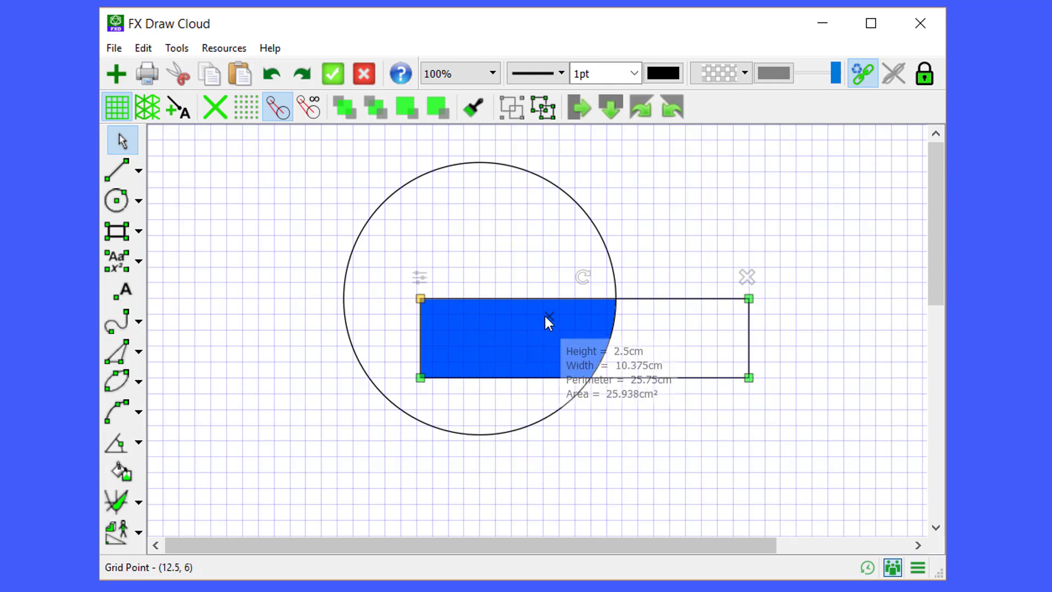
pyautogui.click(547, 314)
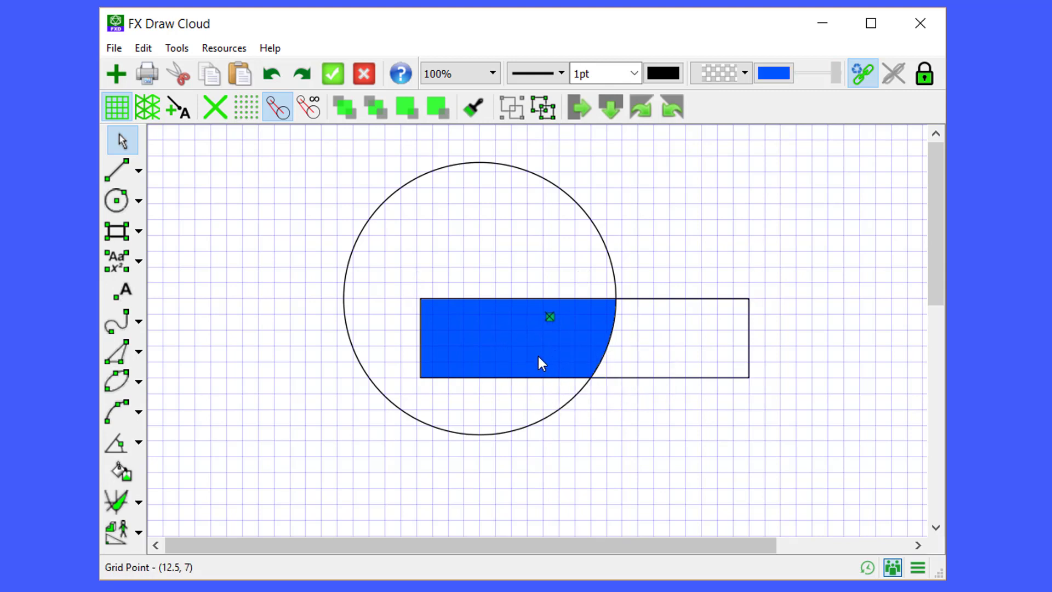
pyautogui.click(770, 78)
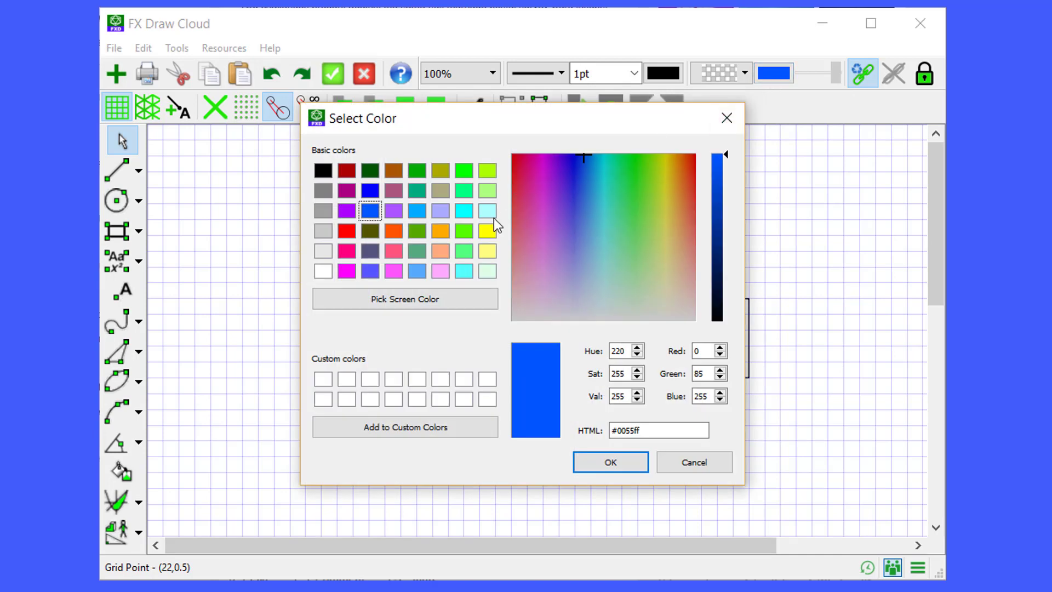
pyautogui.click(418, 231)
pyautogui.click(607, 460)
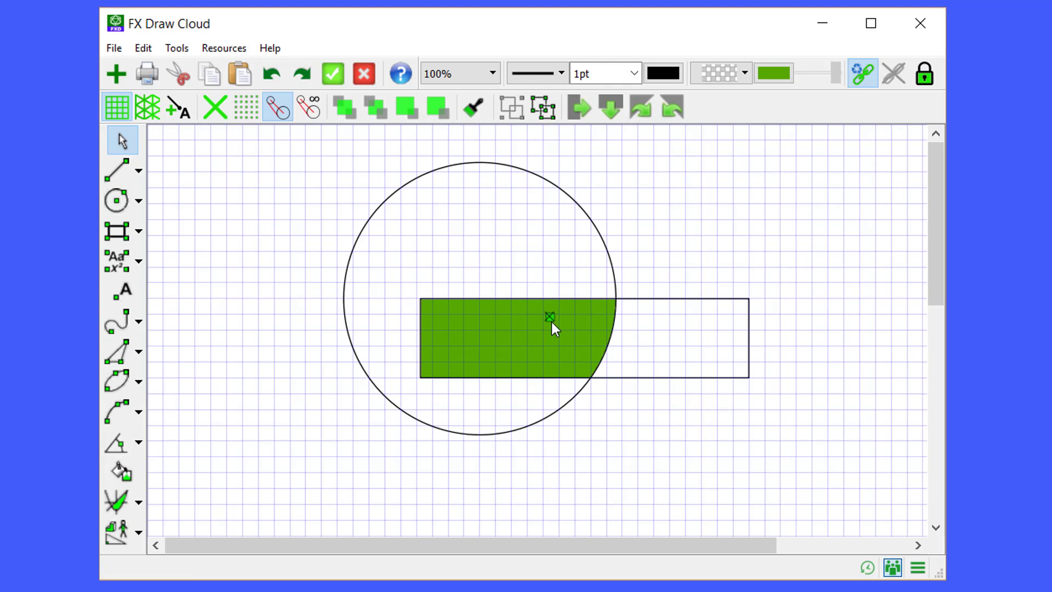
# Step: Lower the rectangle's upper-left corner below the fill marker, making the rectangle 10.5 cm wide by 1.5 cm high
pyautogui.click(635, 275)
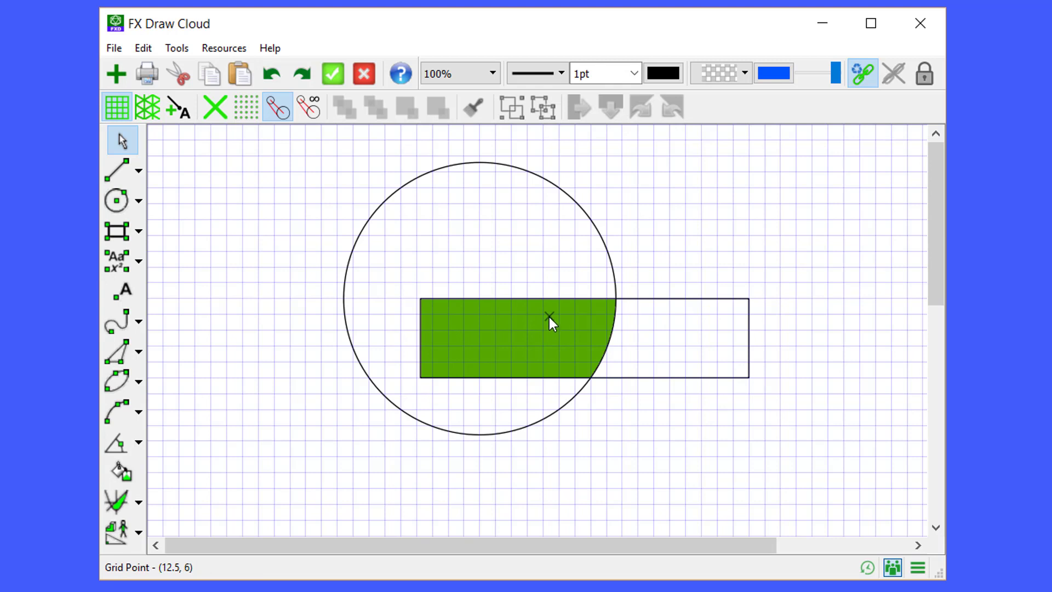
pyautogui.click(641, 300)
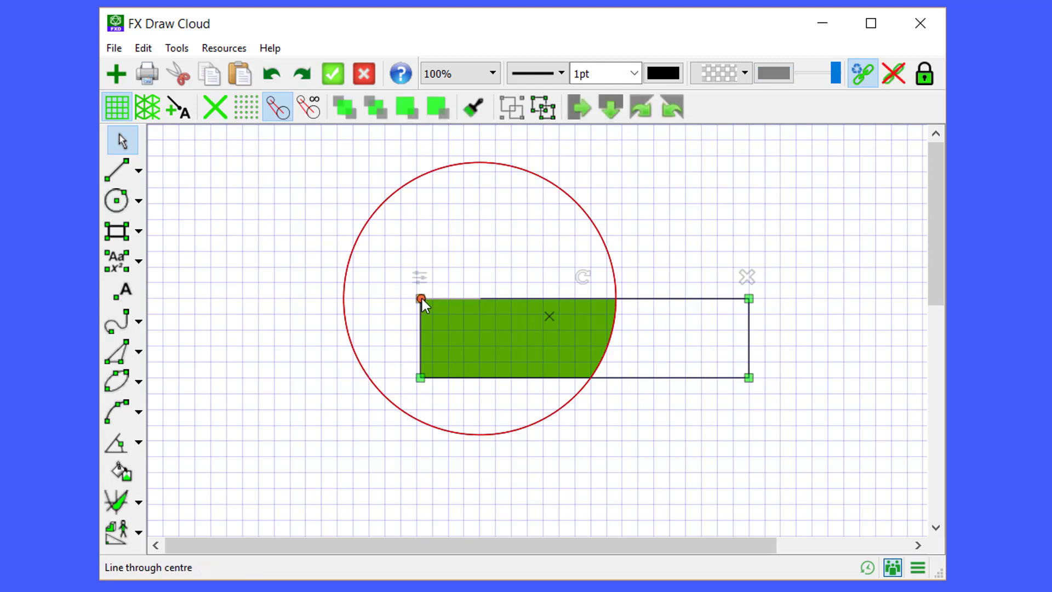
pyautogui.moveTo(422, 298); pyautogui.dragTo(420, 336)
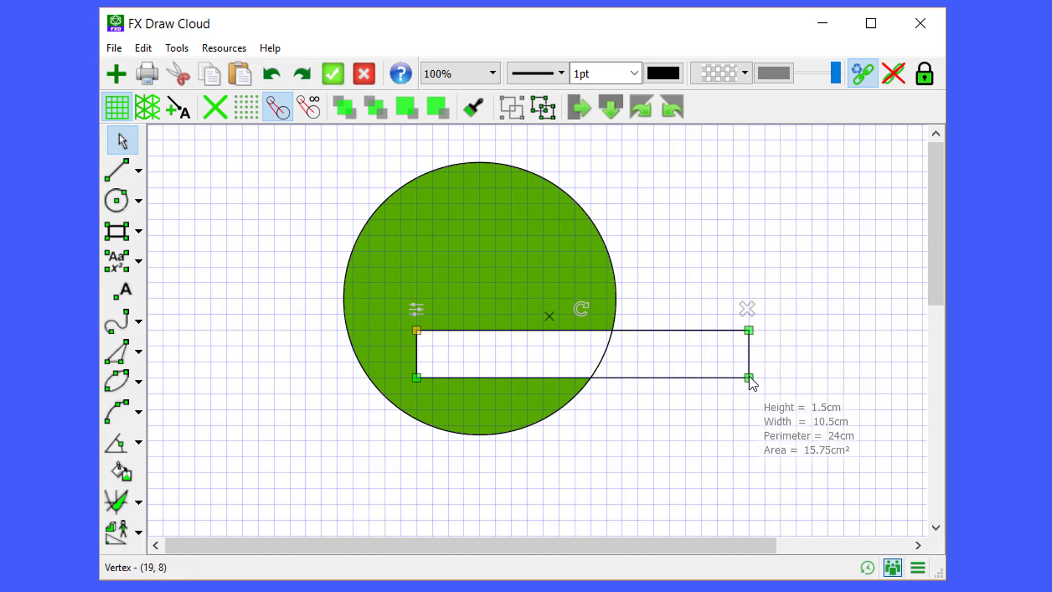
# Step: Try to fill the open area outside the circle and the rectangle with the Fill tool
pyautogui.click(116, 478)
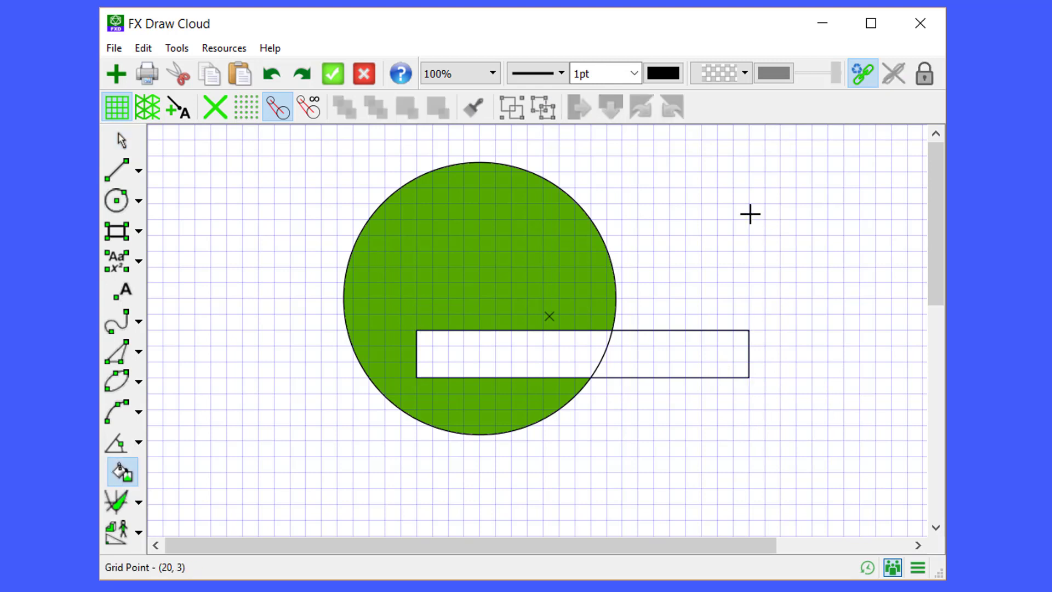
pyautogui.click(722, 220)
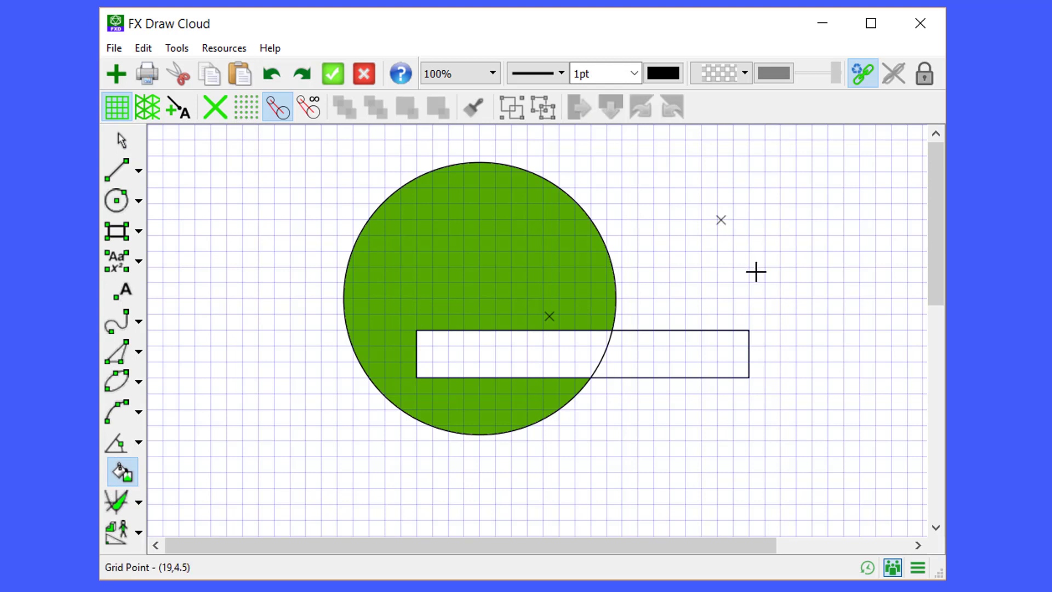
# Step: Shade the overlap region of the two-circle Venn diagram through its properties
pyautogui.click(122, 140)
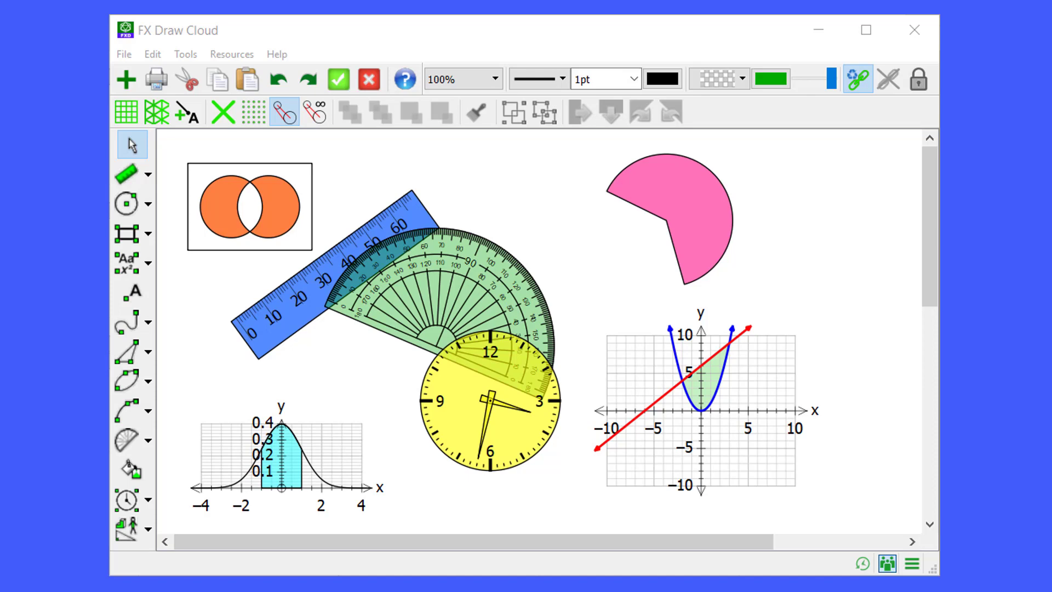
pyautogui.doubleClick(264, 210)
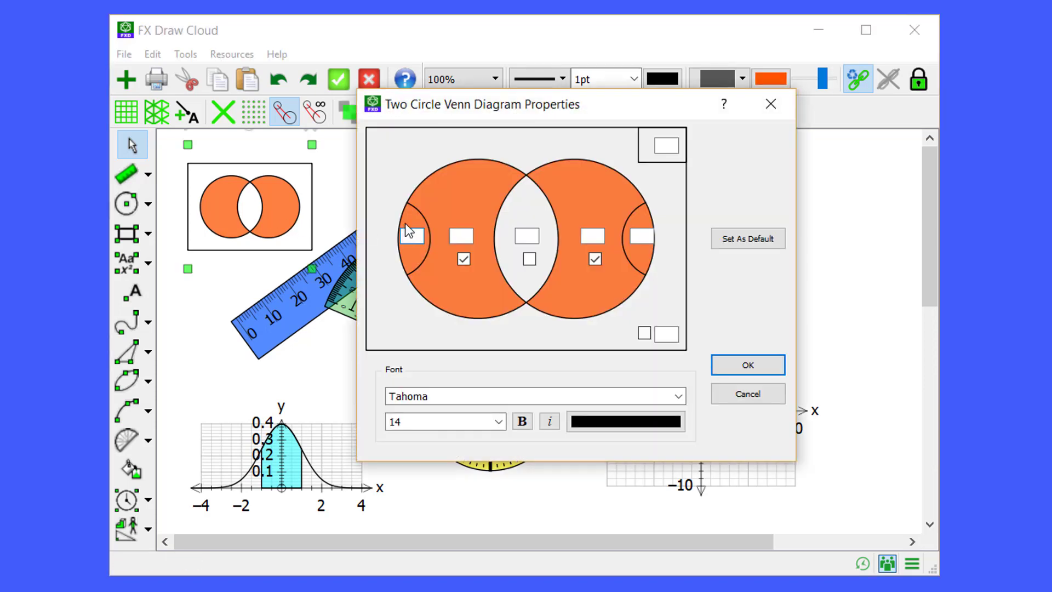
pyautogui.click(530, 260)
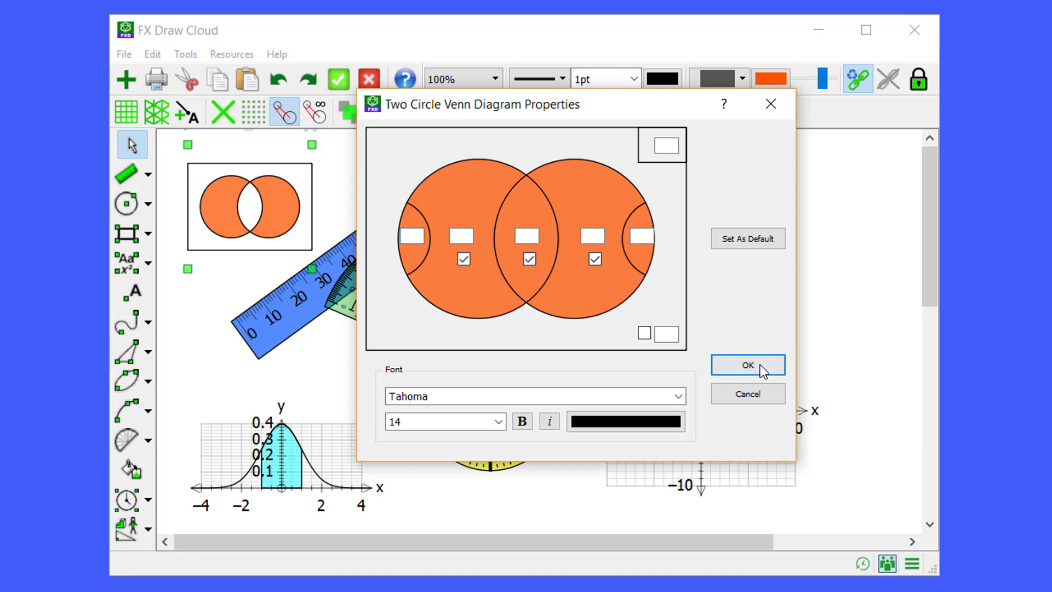
pyautogui.click(759, 365)
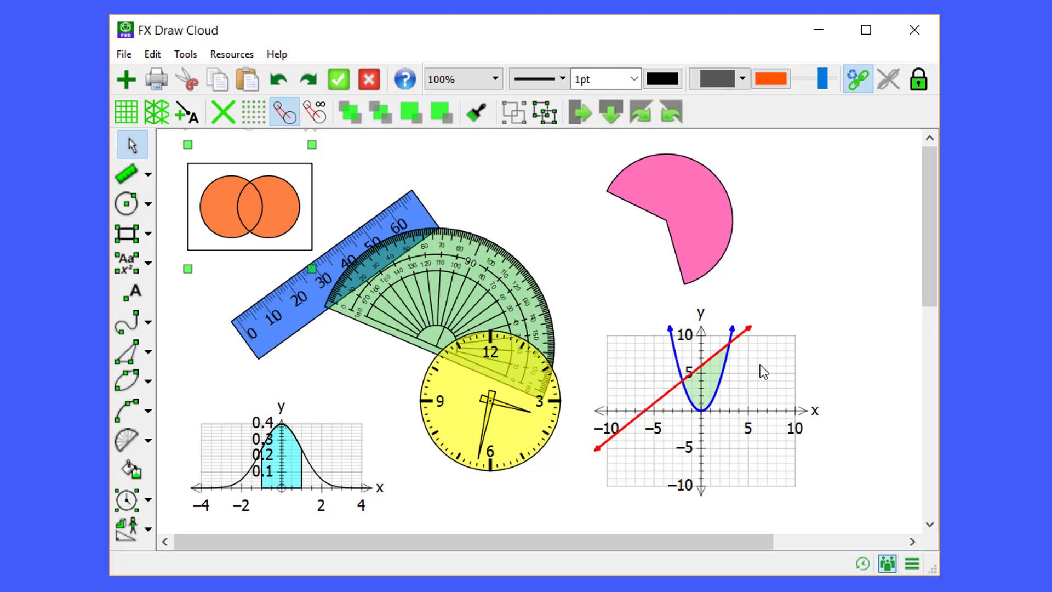
# Step: Delete all figures from the page and draw a circle near the middle of the canvas
pyautogui.hotkey('ctrl', 'a')
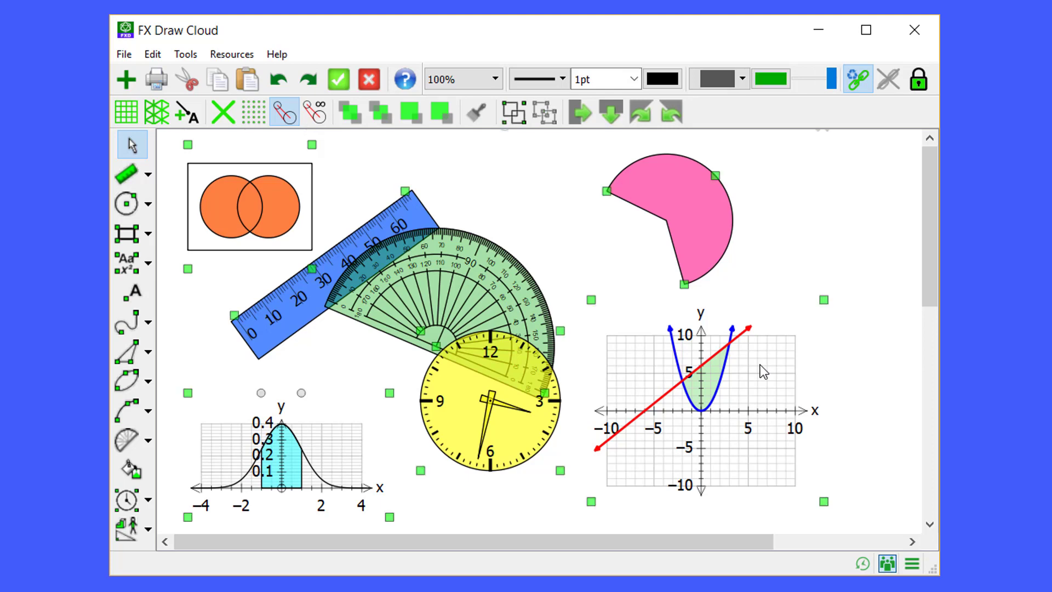
pyautogui.press('Delete')
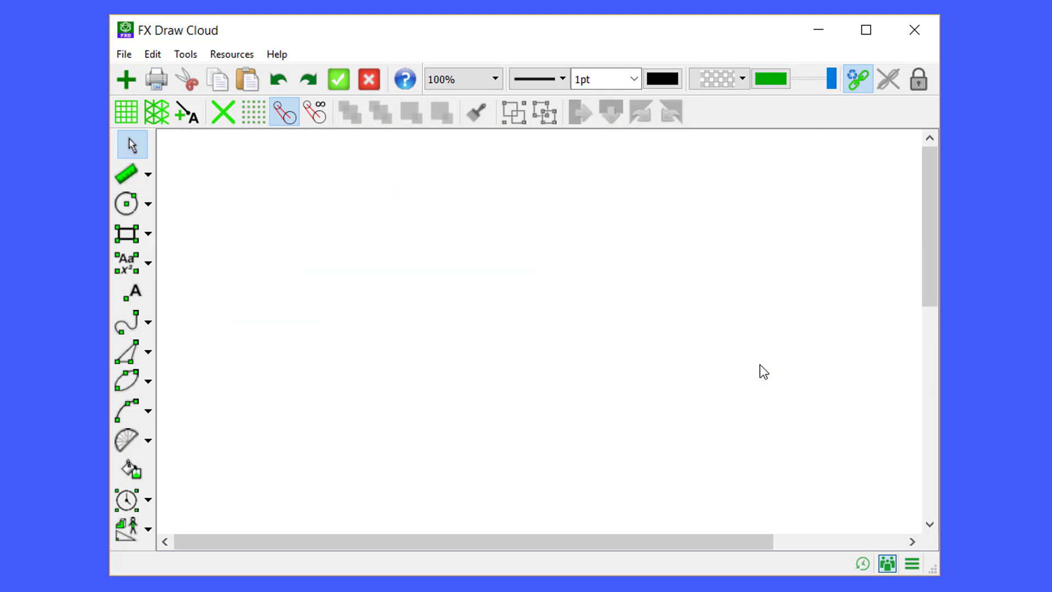
pyautogui.click(127, 204)
pyautogui.moveTo(445, 293); pyautogui.dragTo(494, 369)
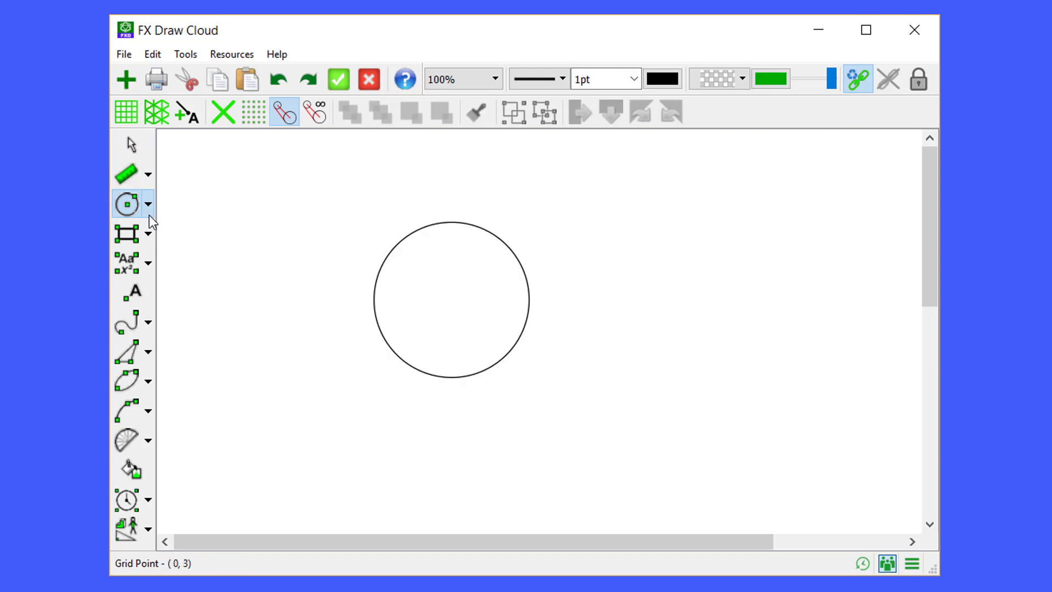
# Step: Draw a slightly rising line across the circle and fill the part of the circle below the line with green
pyautogui.click(149, 183)
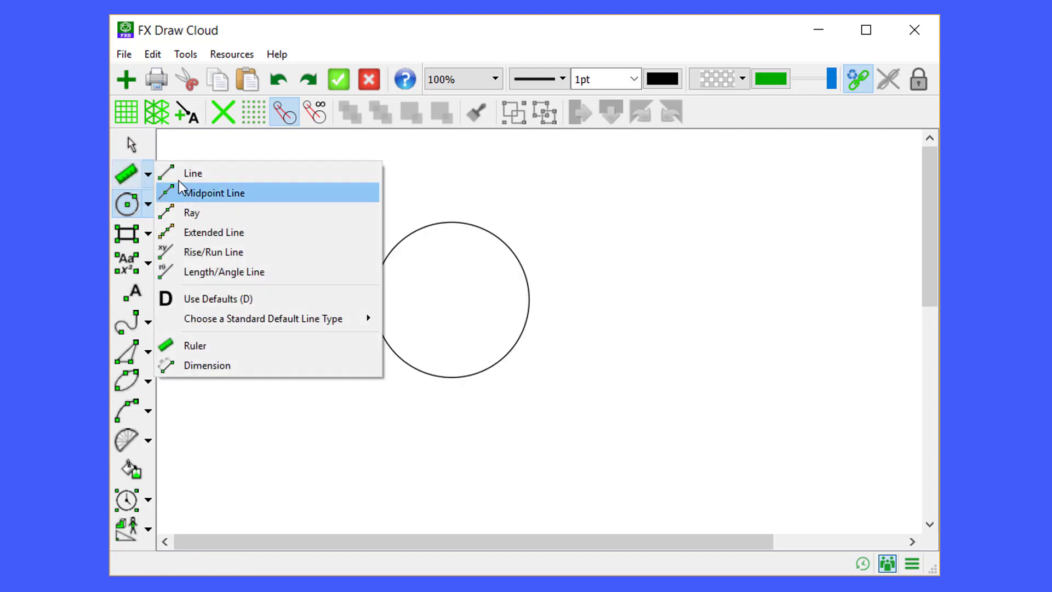
pyautogui.click(192, 173)
pyautogui.moveTo(296, 316); pyautogui.dragTo(608, 236)
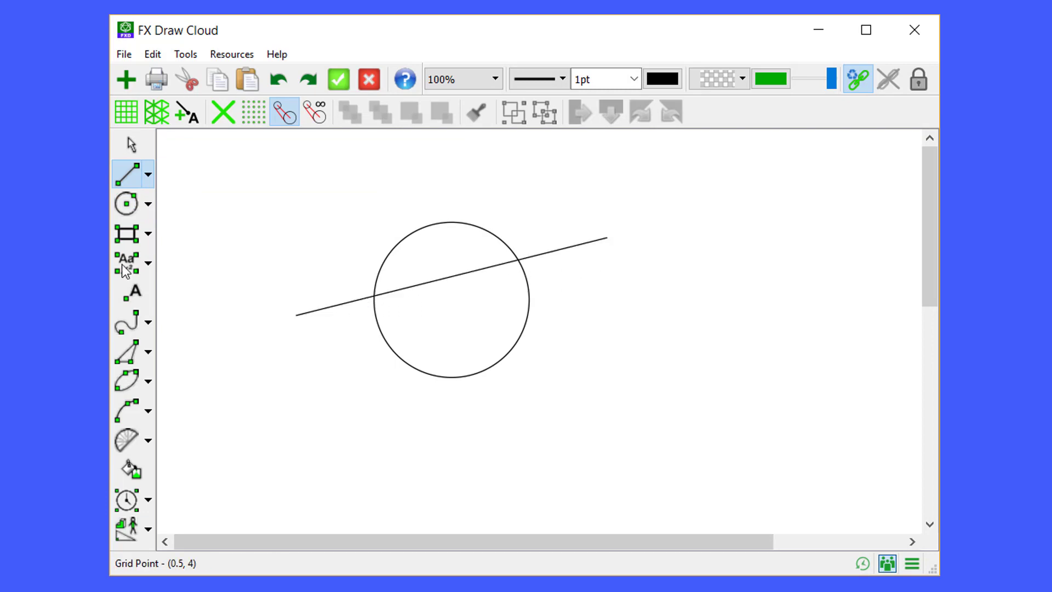
pyautogui.click(132, 469)
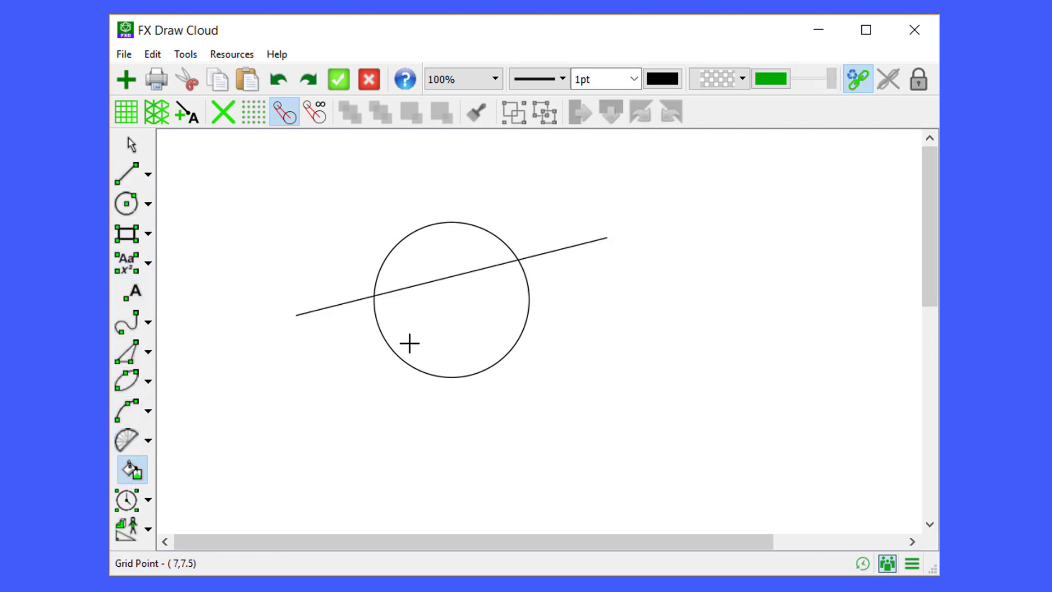
pyautogui.click(448, 337)
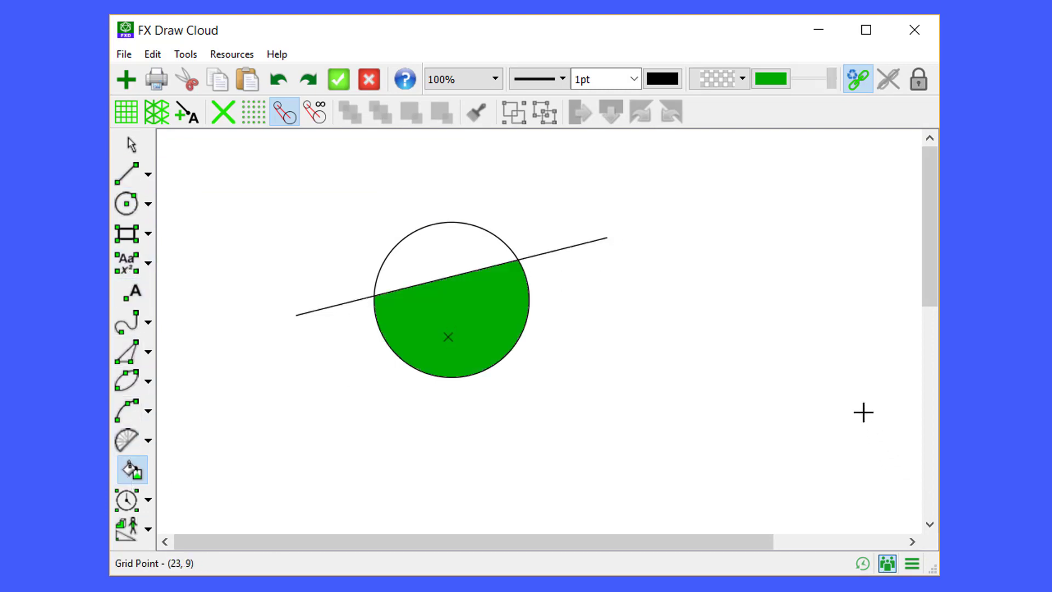
# Step: Draw a steep second line through the circle's filled region and change that line's stacking order relative to the fill
pyautogui.click(120, 183)
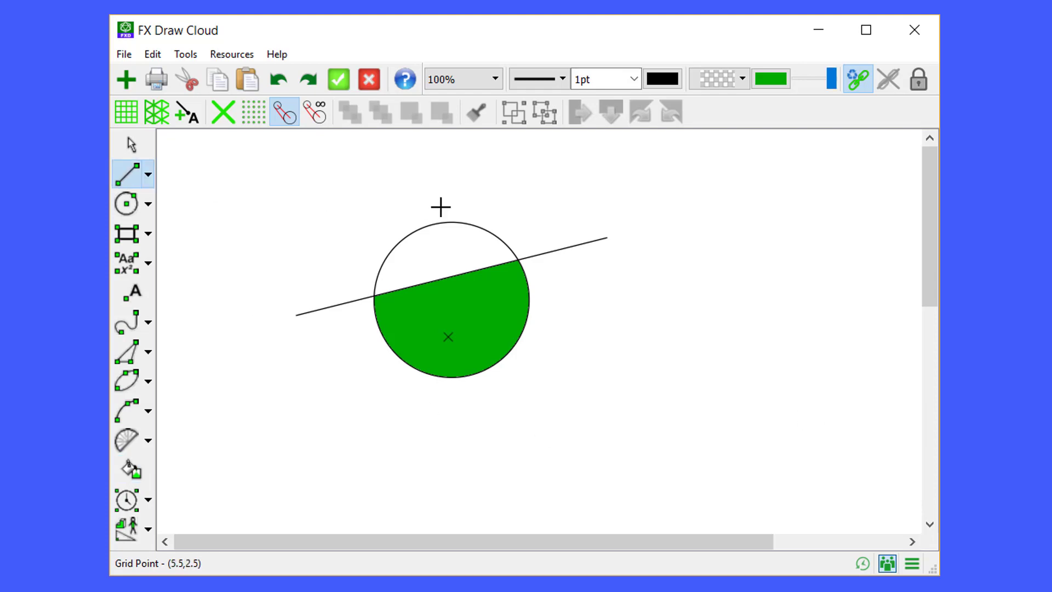
pyautogui.moveTo(451, 175); pyautogui.dragTo(514, 470)
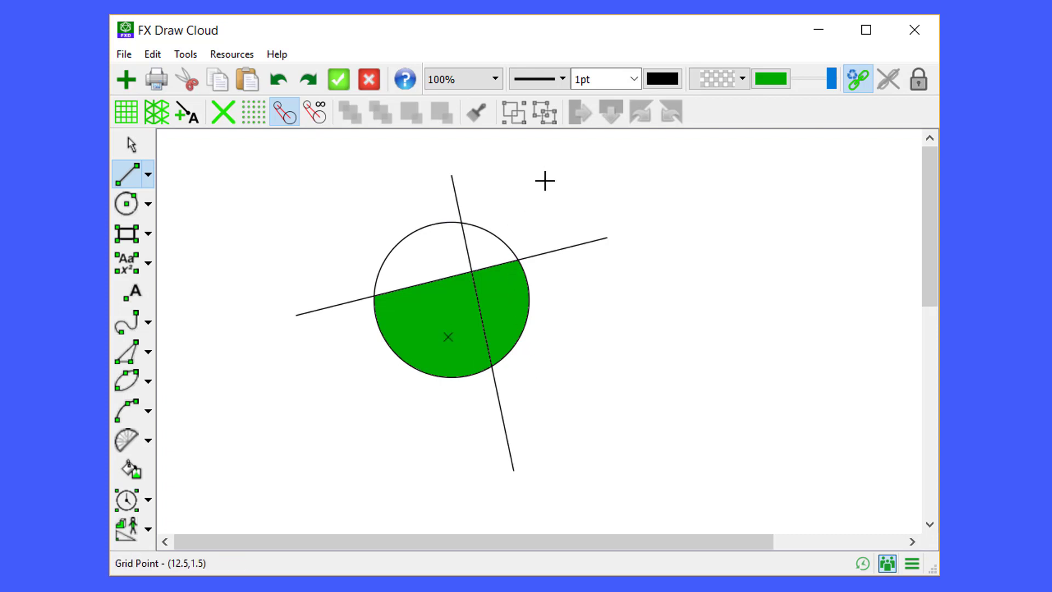
pyautogui.press('Escape')
pyautogui.click(456, 198)
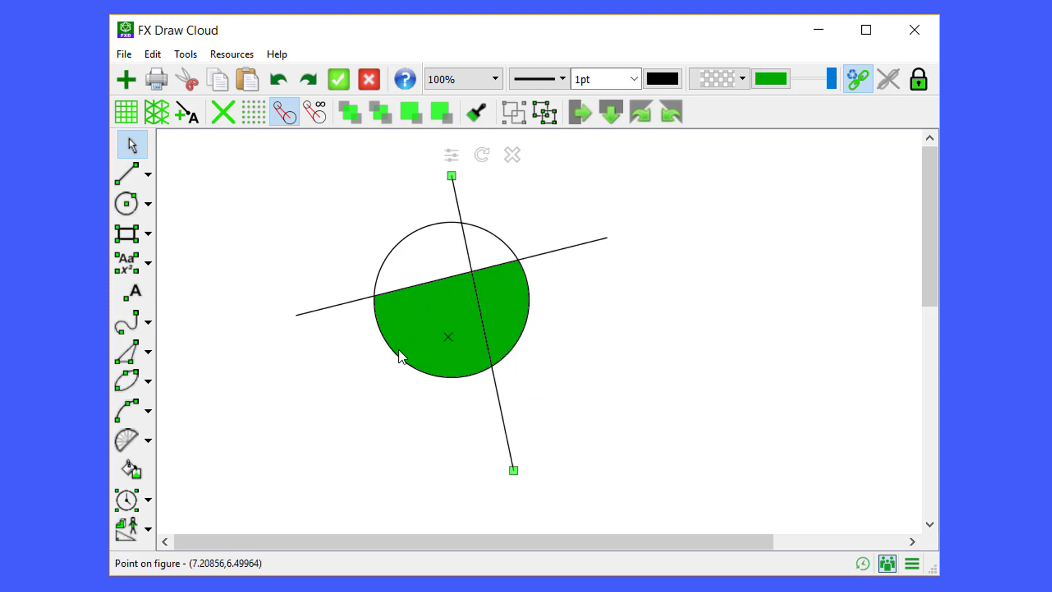
pyautogui.click(378, 108)
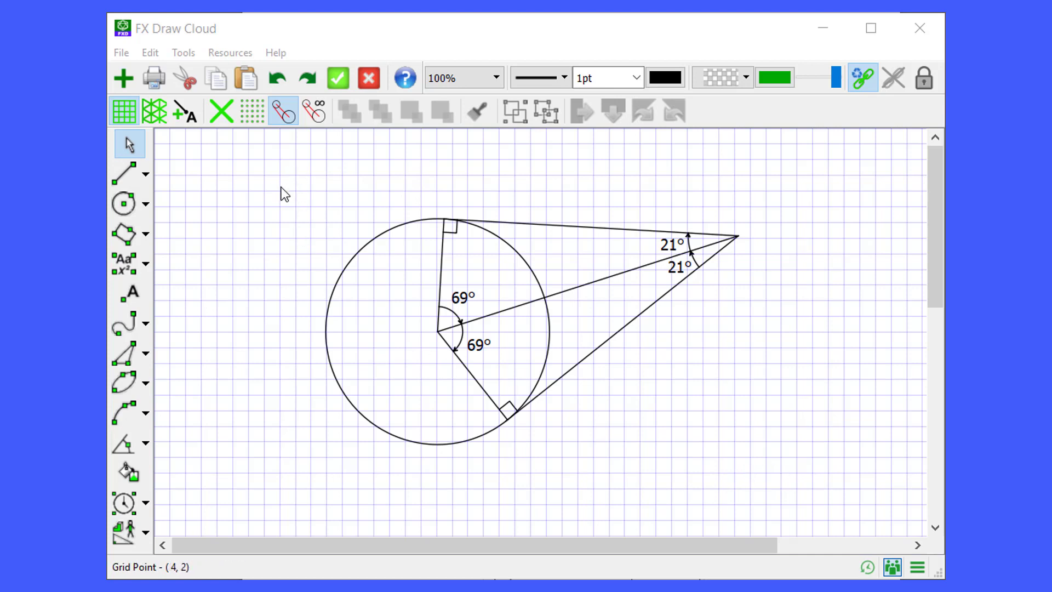
# Step: Select the entire circle-and-tangents figure with its angle labels and group it into one object
pyautogui.moveTo(281, 187); pyautogui.dragTo(807, 474)
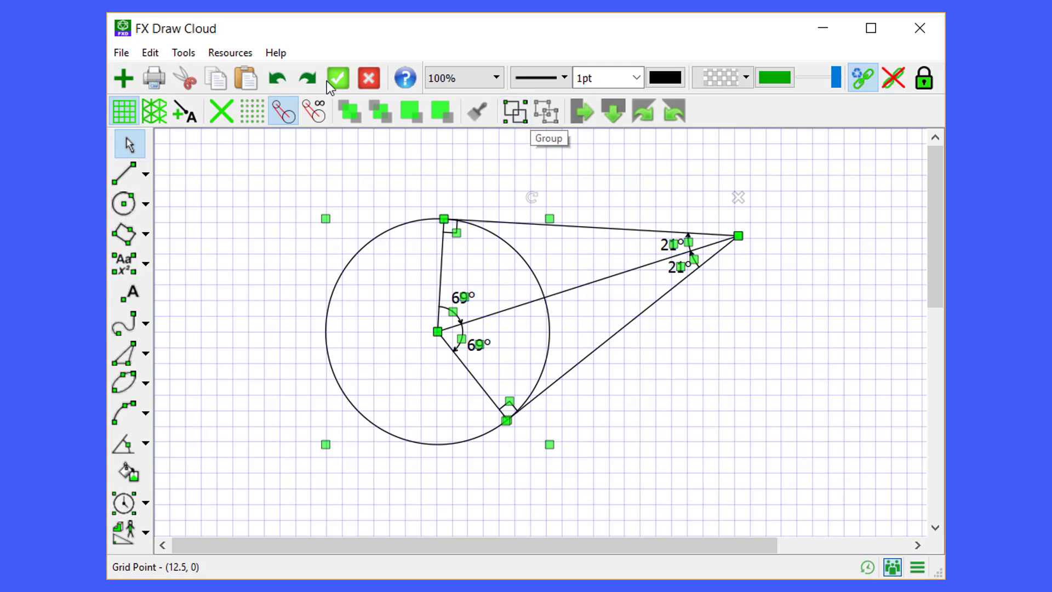
pyautogui.click(153, 52)
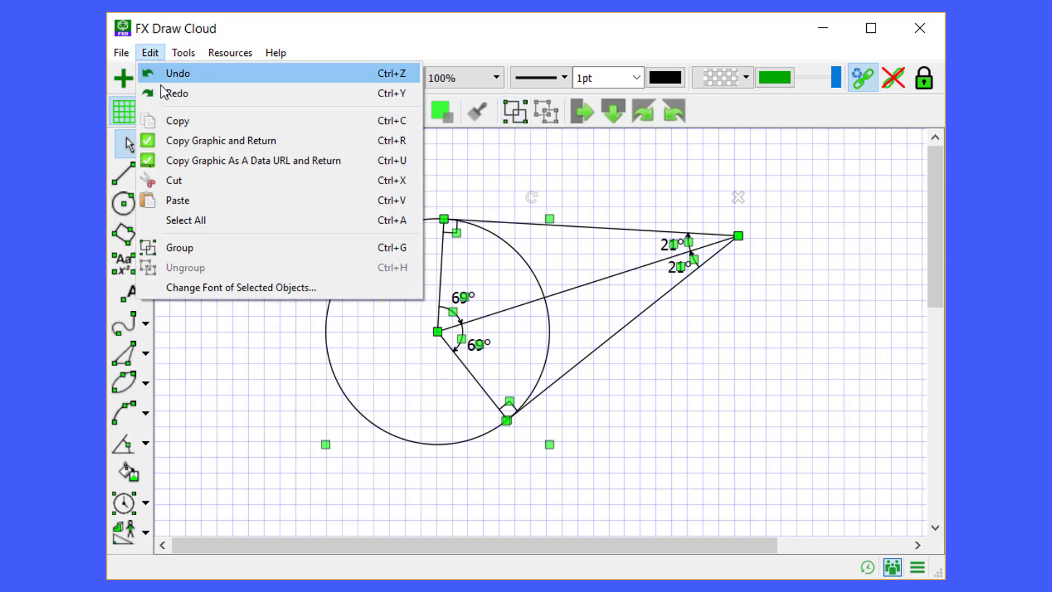
pyautogui.click(196, 249)
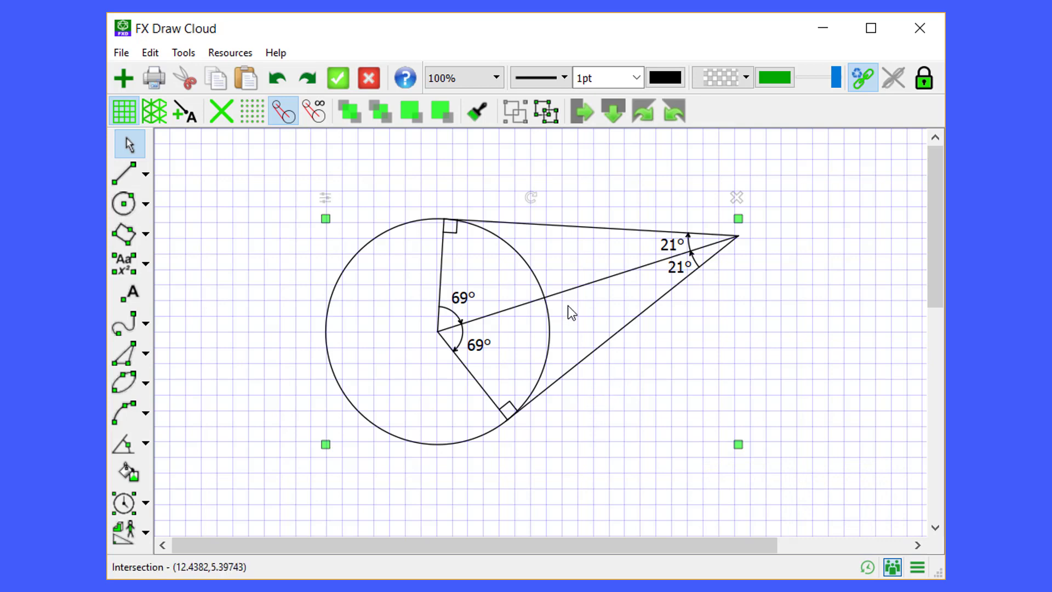
# Step: Move the grouped figure one grid square right and down, and rotate it clockwise so the tangent point faces lower right
pyautogui.moveTo(570, 291); pyautogui.dragTo(587, 314)
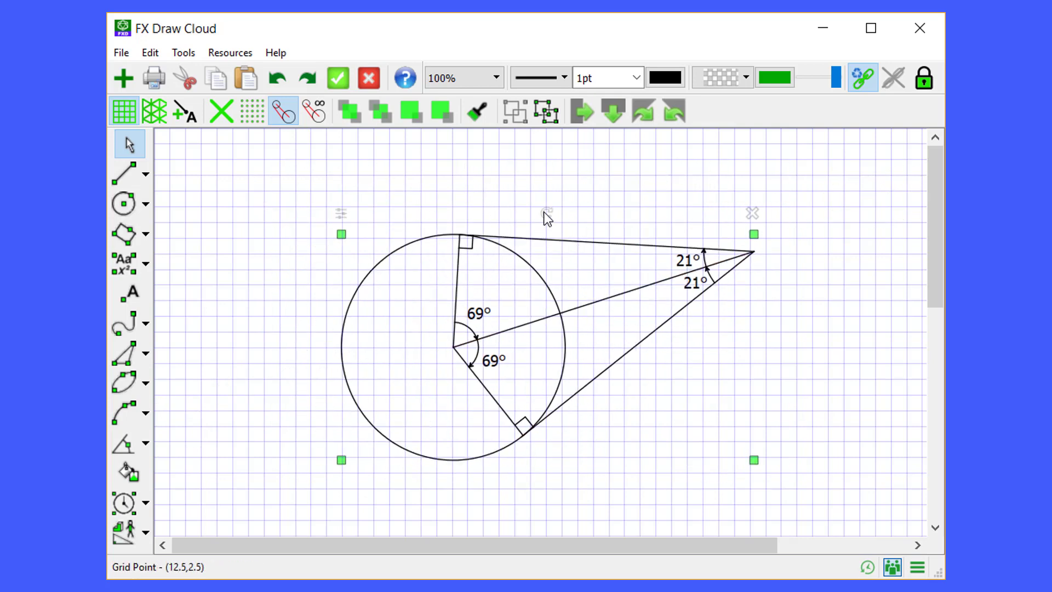
pyautogui.moveTo(546, 216); pyautogui.dragTo(647, 371)
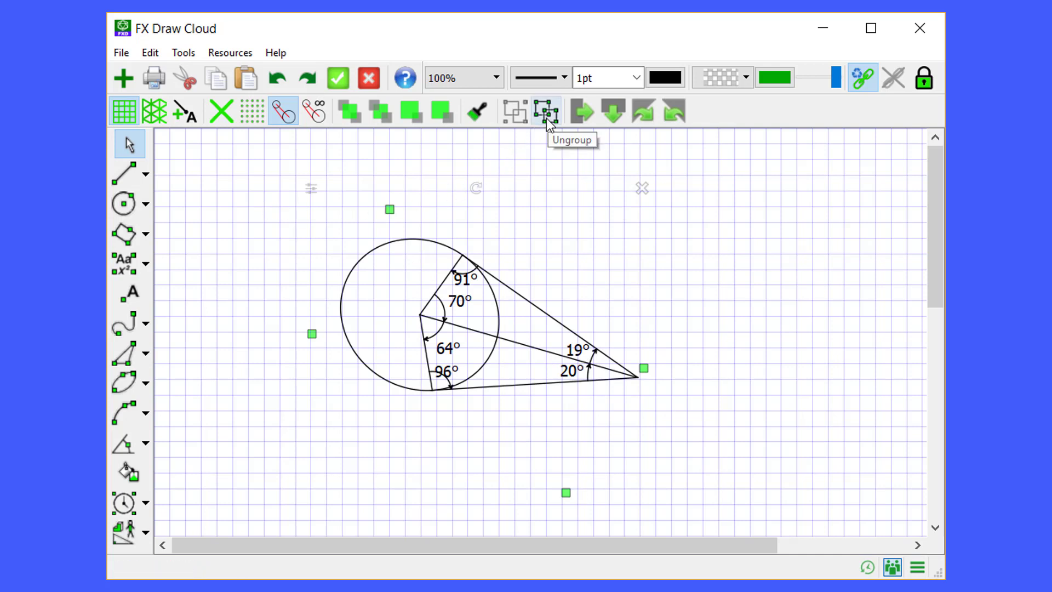
# Step: Ungroup the rotated figure, deselect its parts, and delete the circle on its own
pyautogui.hotkey('ctrl', 'h')
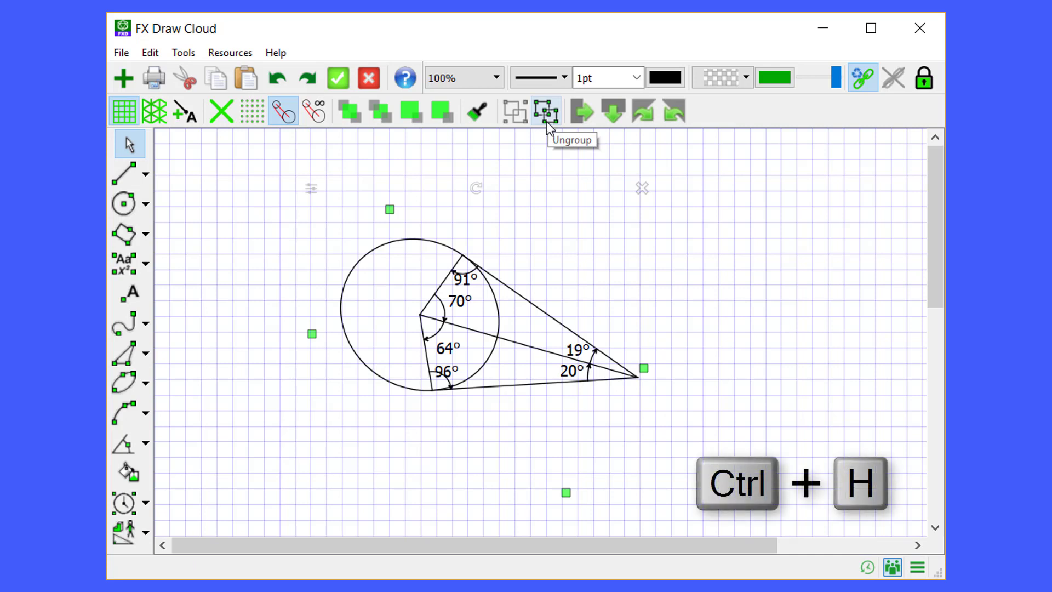
pyautogui.click(547, 112)
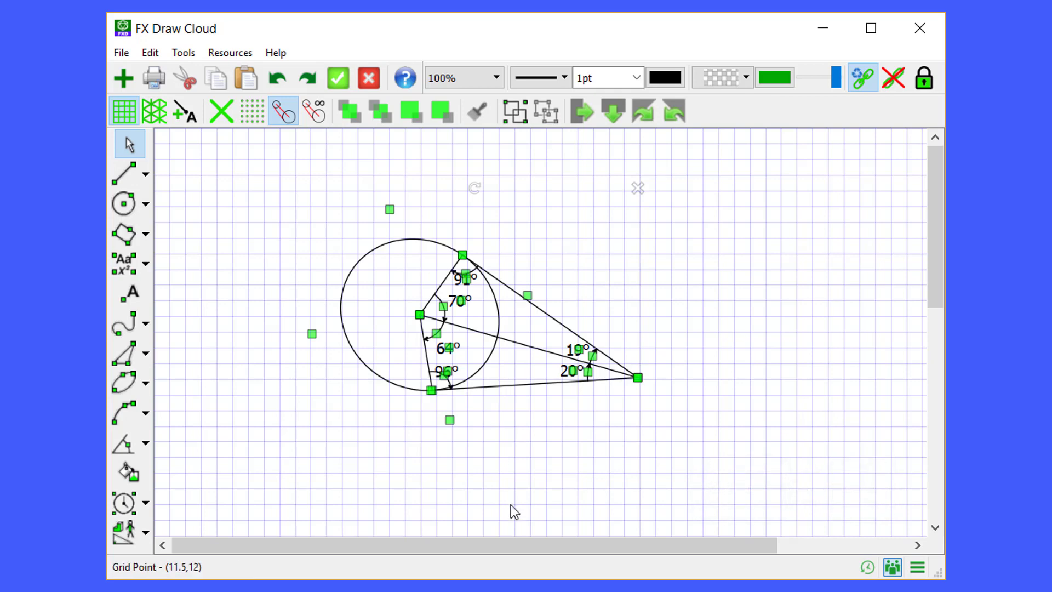
pyautogui.click(670, 223)
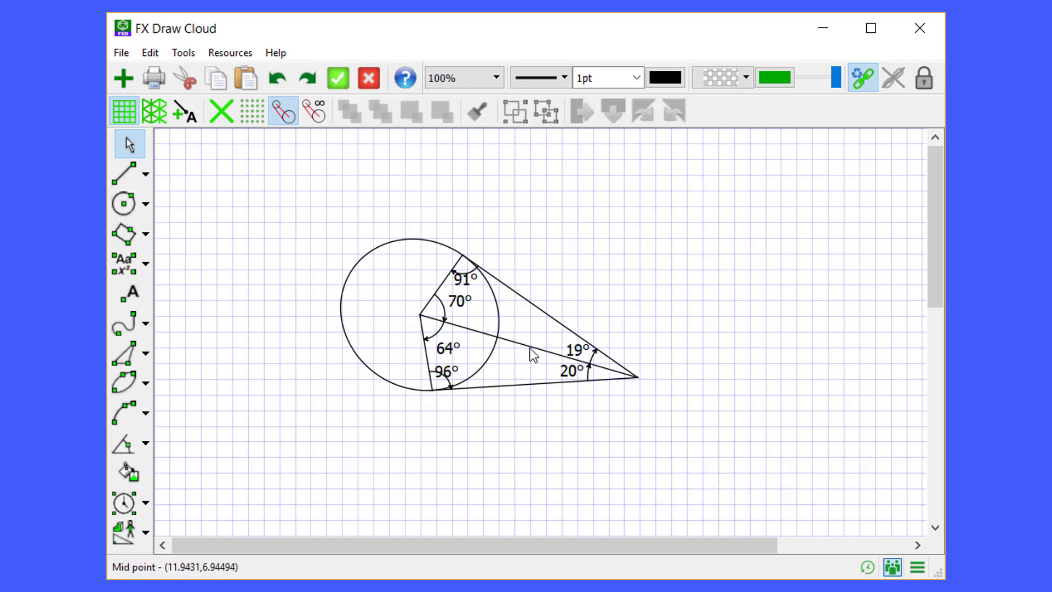
pyautogui.click(358, 265)
pyautogui.press('Delete')
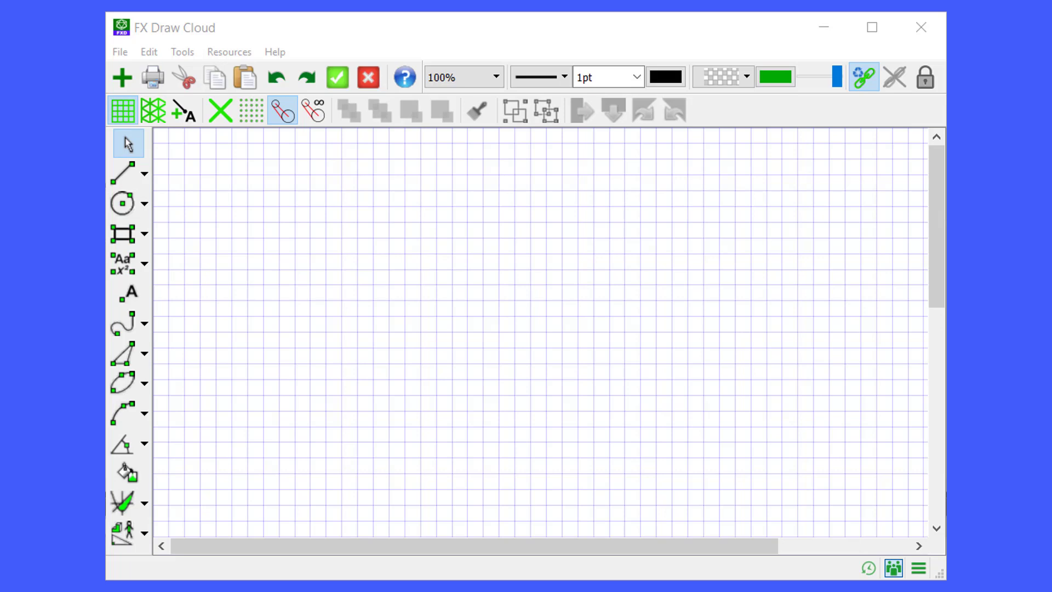
# Step: Choose the die with three dots on its front face from the Chance Processes gallery for placement
pyautogui.click(129, 535)
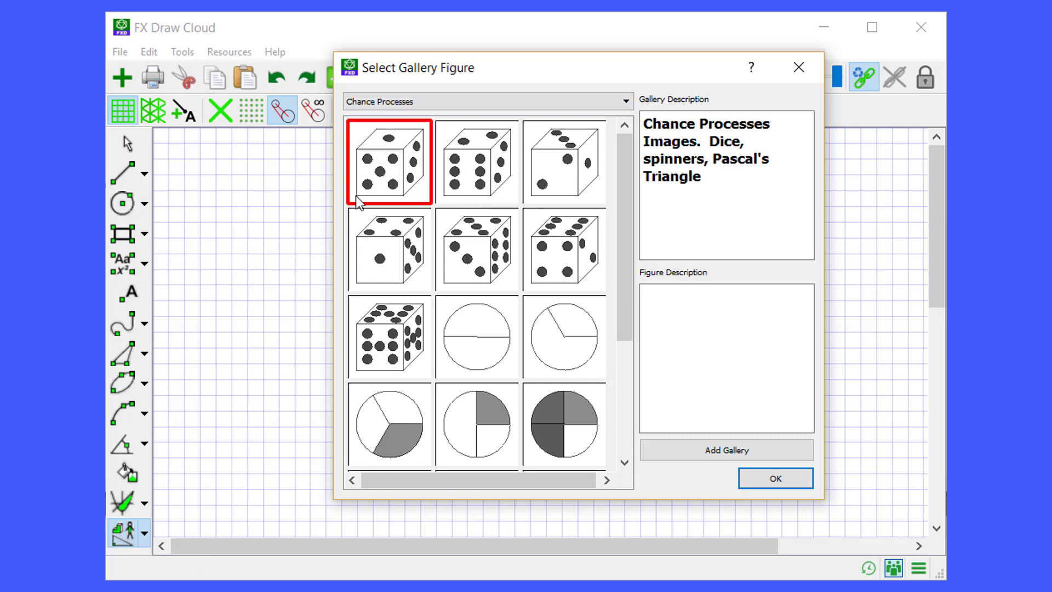
pyautogui.click(430, 102)
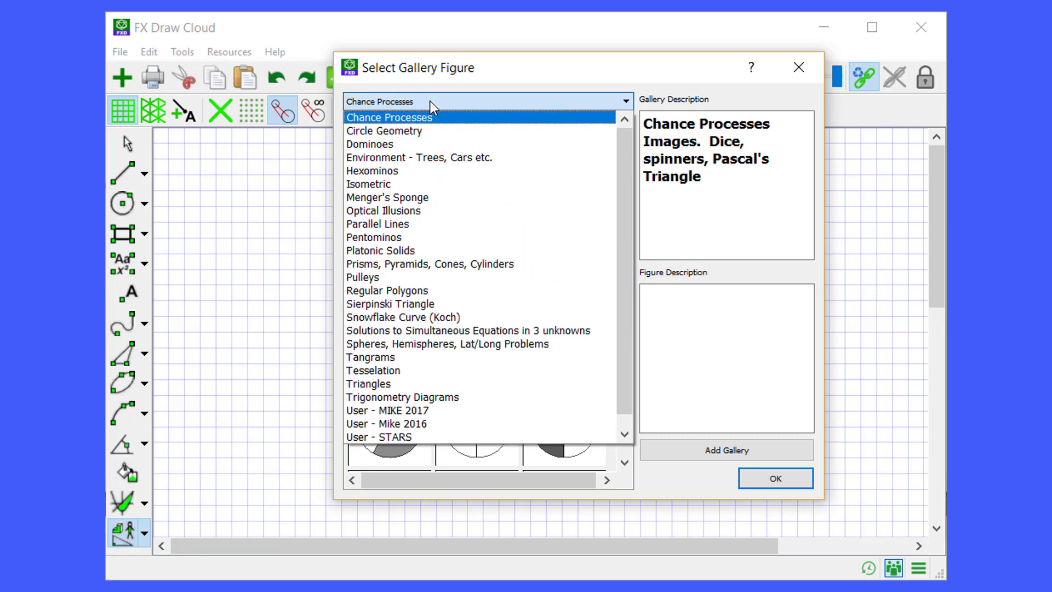
pyautogui.click(423, 120)
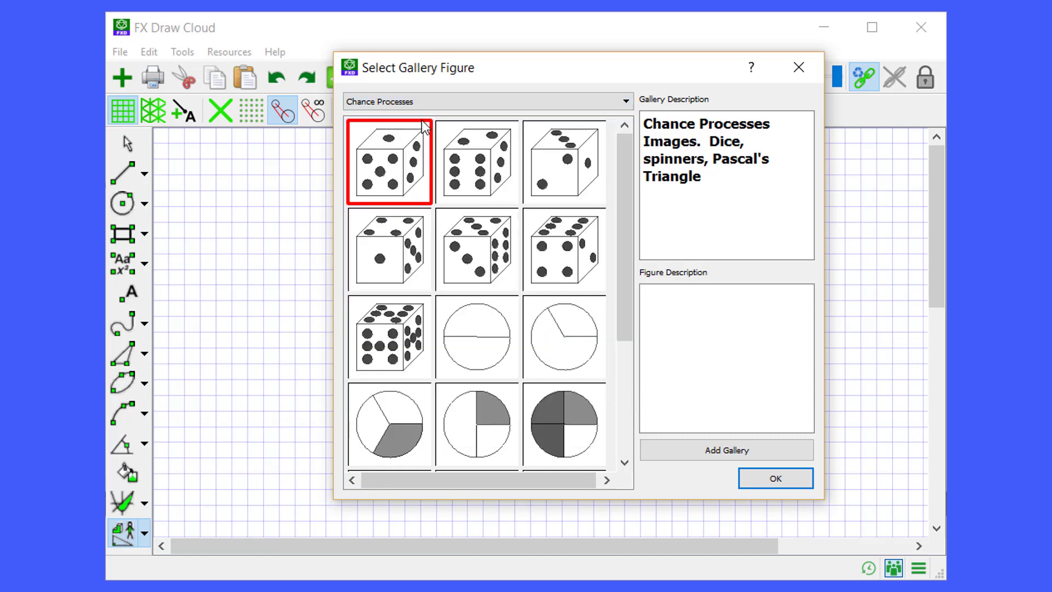
pyautogui.click(471, 256)
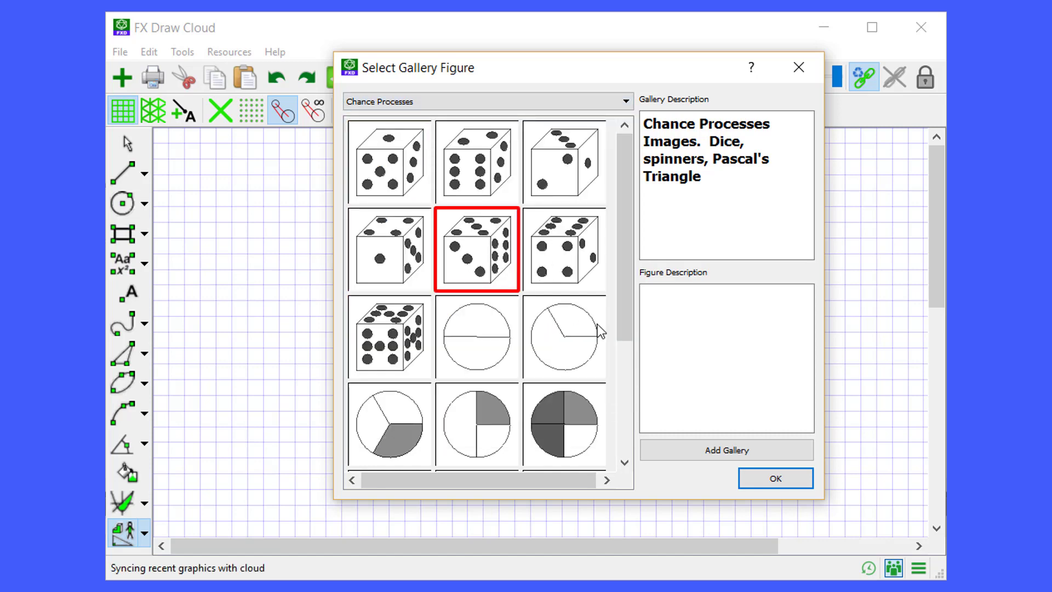
pyautogui.click(774, 479)
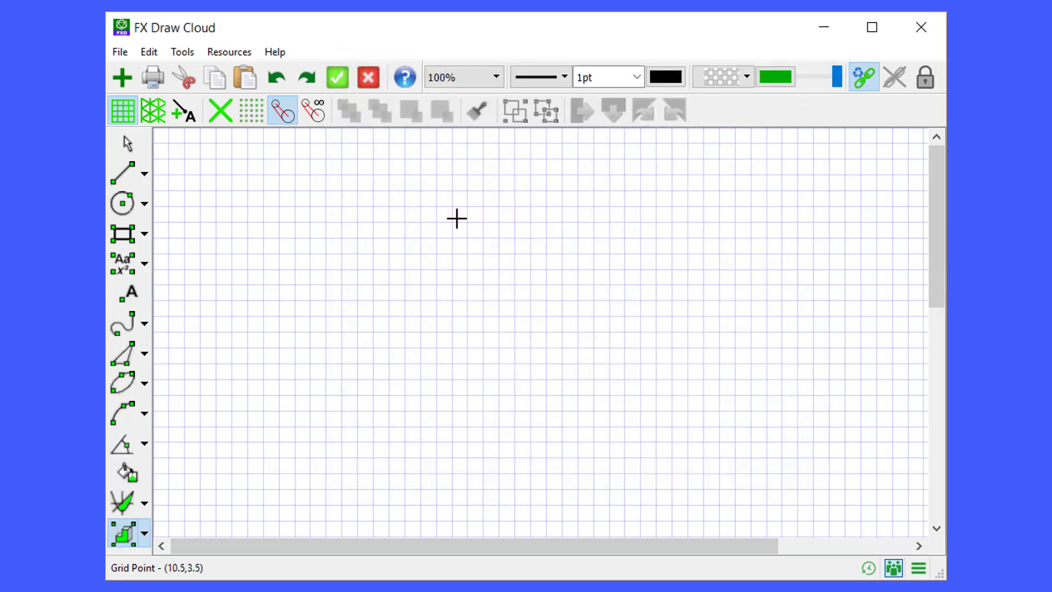
# Step: Place a die about 13 grid squares wide in the middle and a die about four squares wide on each side
pyautogui.moveTo(404, 190); pyautogui.dragTo(610, 395)
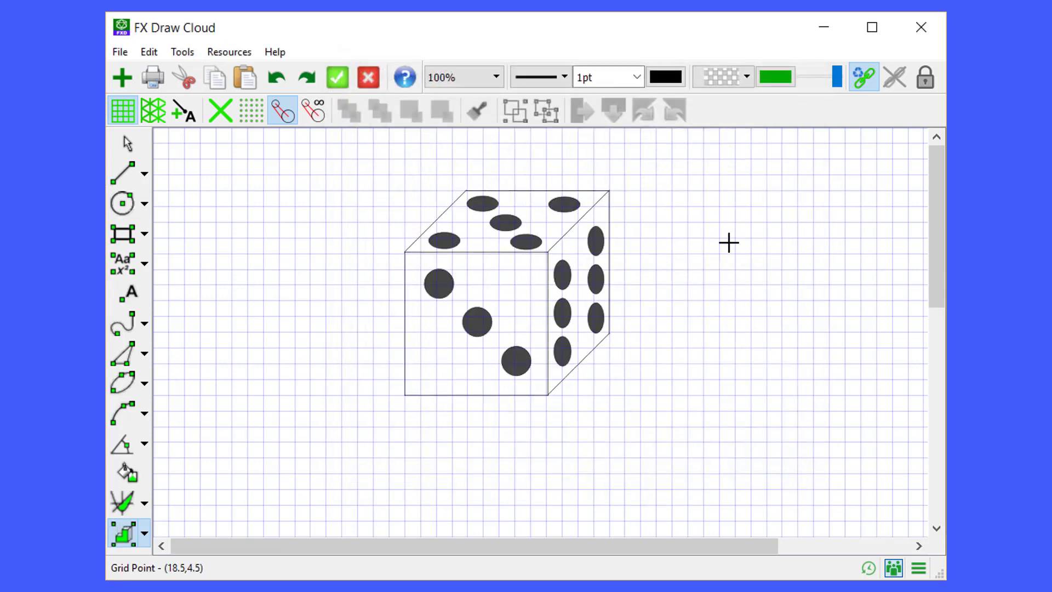
pyautogui.moveTo(719, 238); pyautogui.dragTo(781, 301)
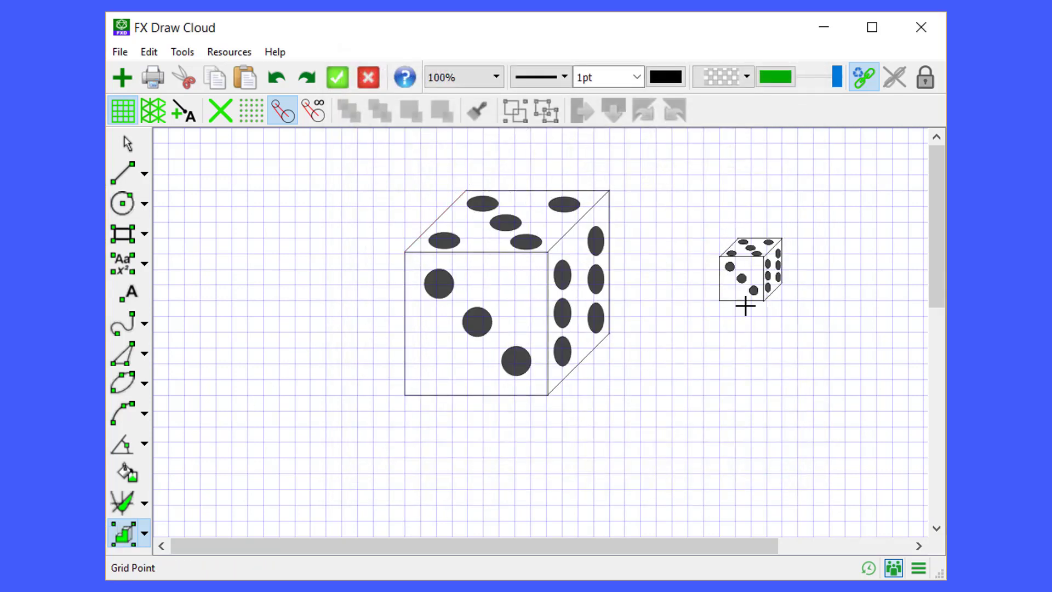
pyautogui.moveTo(216, 238); pyautogui.dragTo(279, 301)
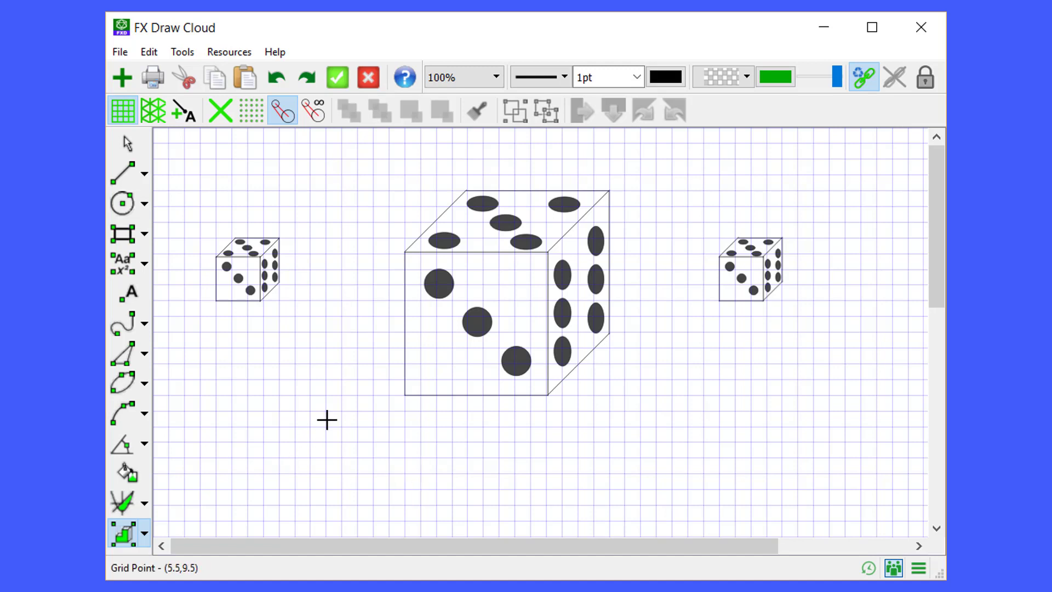
# Step: Clear all dice, then place two dice about five grid squares wide side by side, with the second one mirrored horizontally
pyautogui.hotkey('ctrl', 'a')
pyautogui.press('Delete')
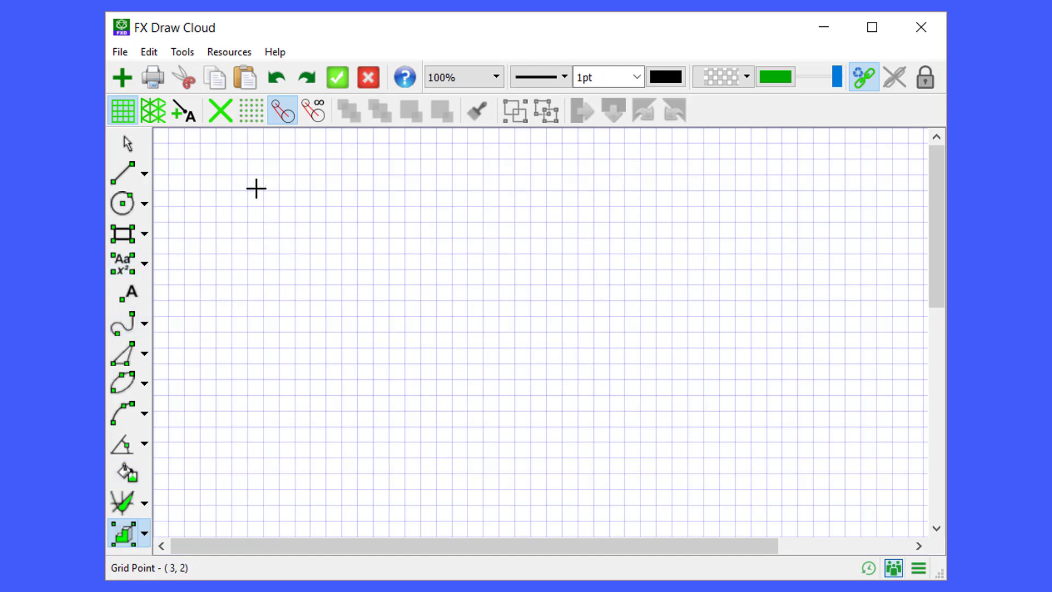
pyautogui.moveTo(263, 190); pyautogui.dragTo(340, 264)
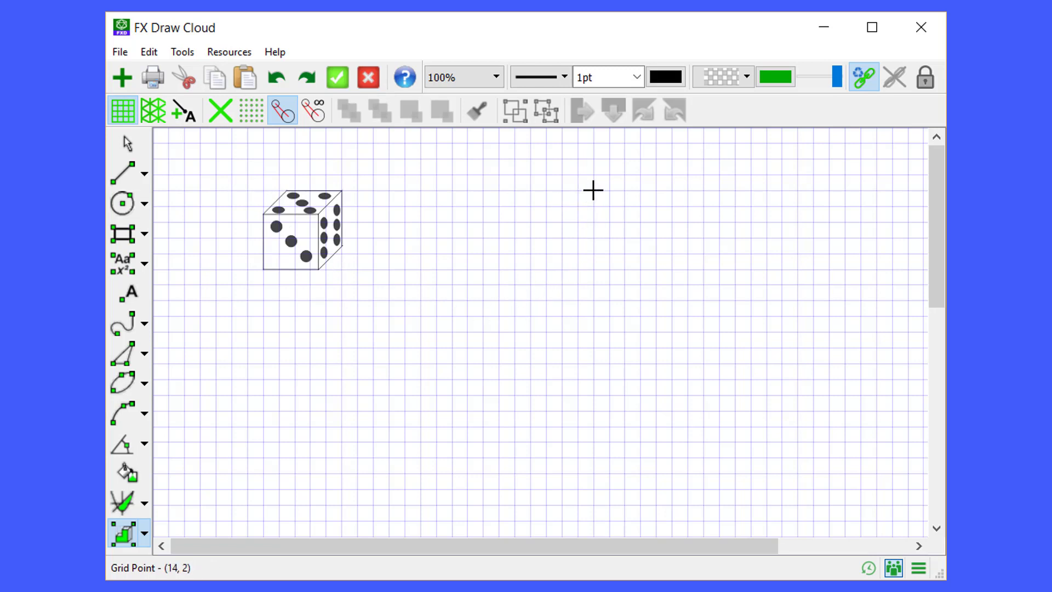
pyautogui.moveTo(593, 190); pyautogui.dragTo(495, 265)
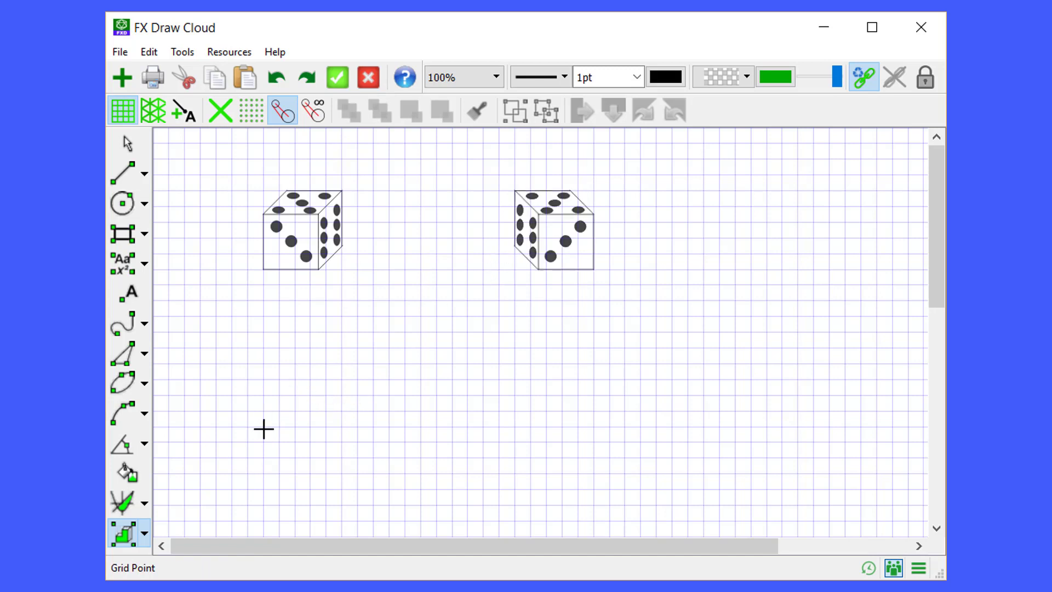
# Step: Place two vertically flipped dice about five grid squares wide below the first pair, the second also mirrored, plus a stretched die about 12 by 3 squares between
pyautogui.moveTo(264, 428); pyautogui.dragTo(344, 353)
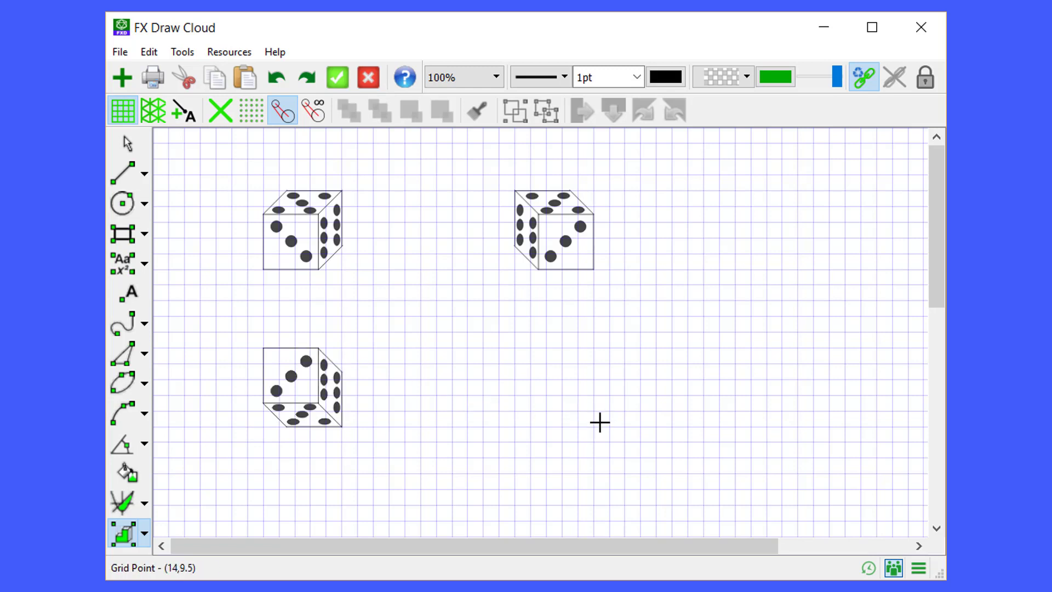
pyautogui.moveTo(594, 427); pyautogui.dragTo(475, 355)
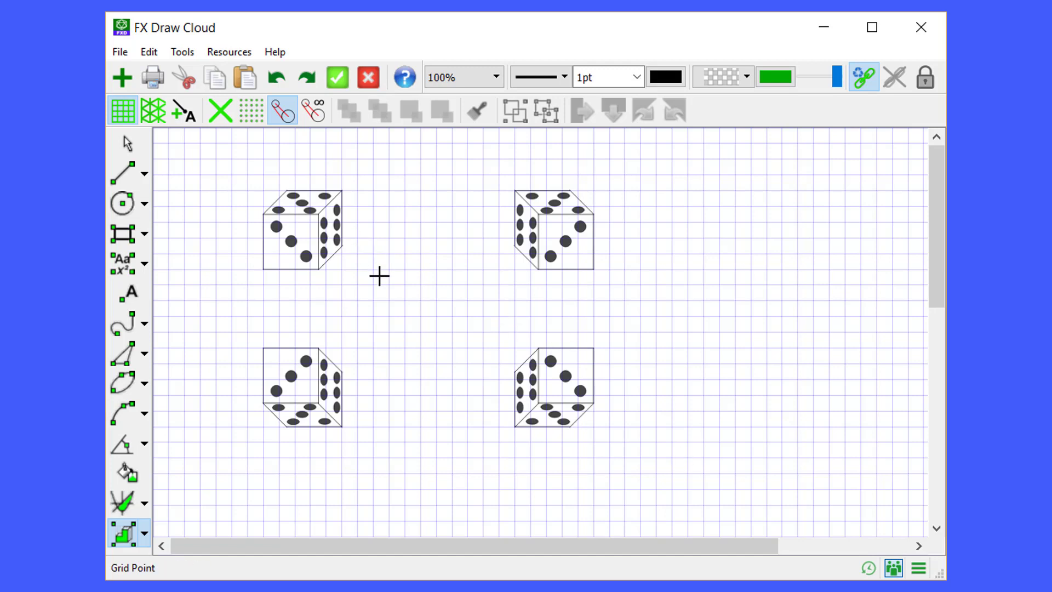
pyautogui.moveTo(379, 276); pyautogui.dragTo(557, 317)
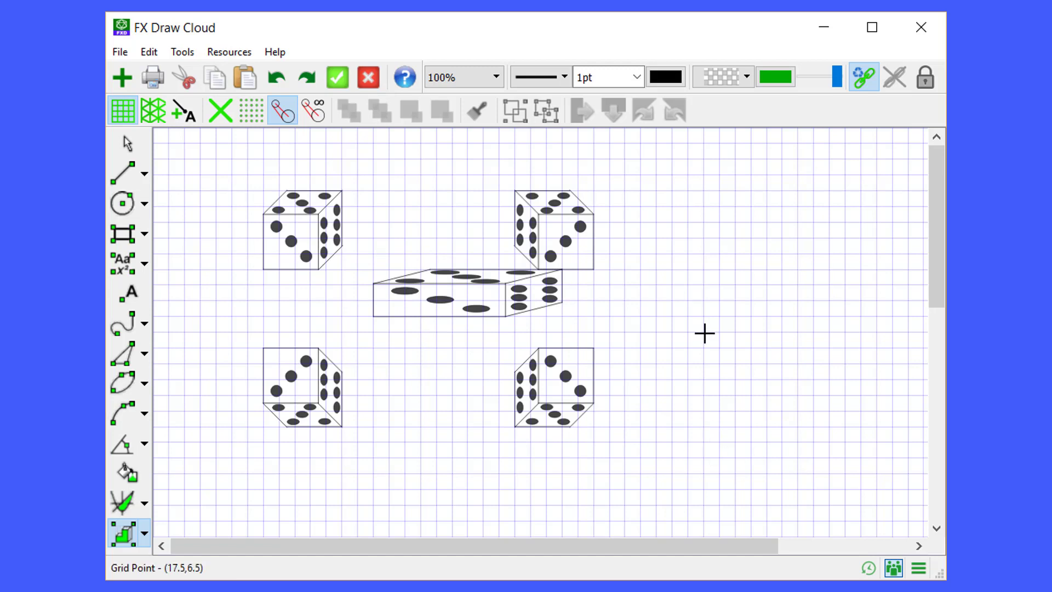
pyautogui.press('Escape')
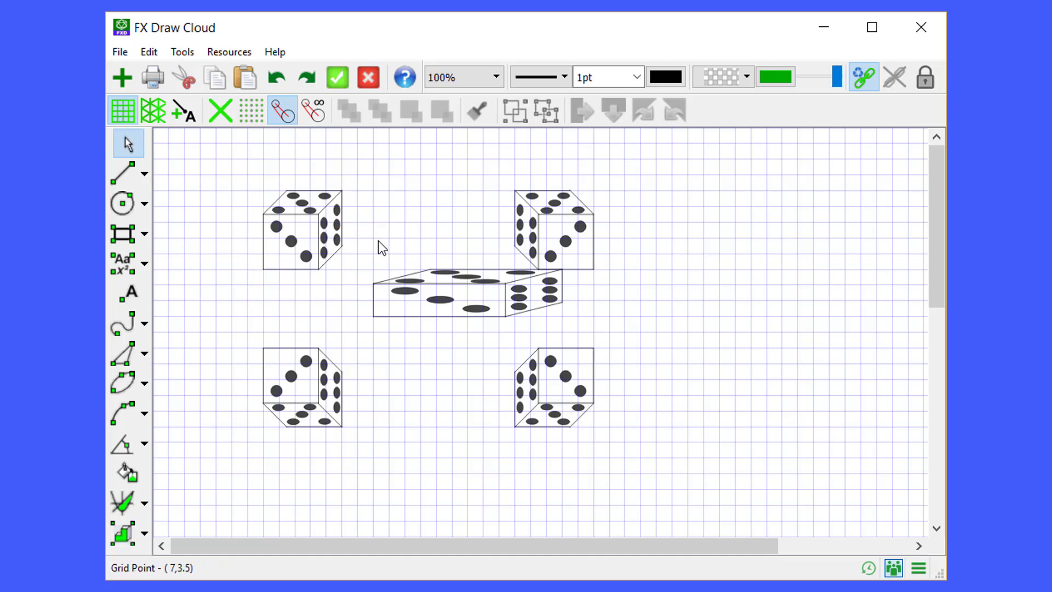
# Step: Ungroup the upper-left die into its separate parts and deselect them
pyautogui.click(291, 225)
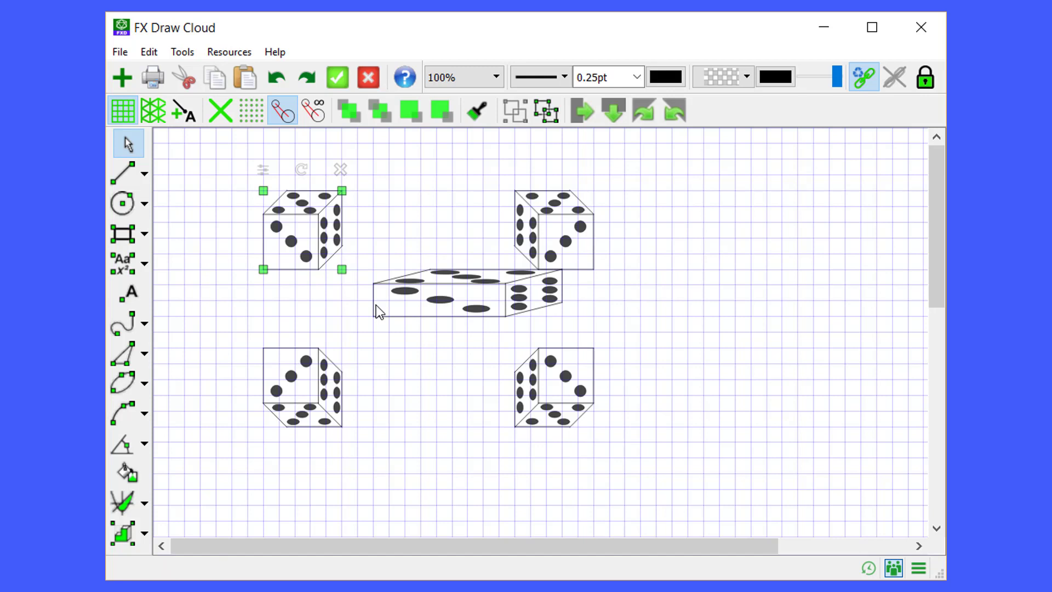
pyautogui.click(554, 126)
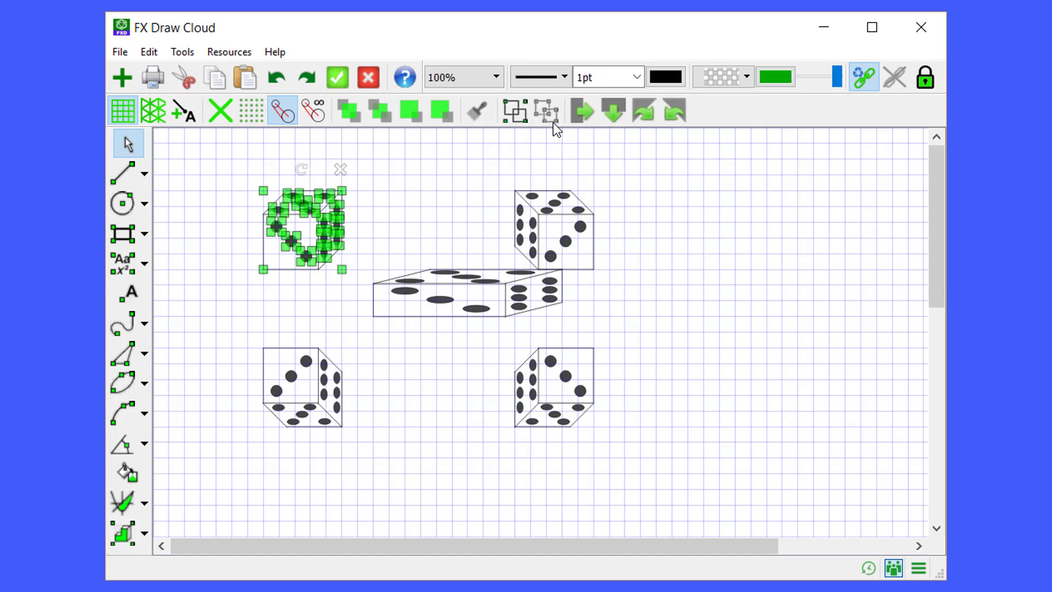
pyautogui.click(437, 188)
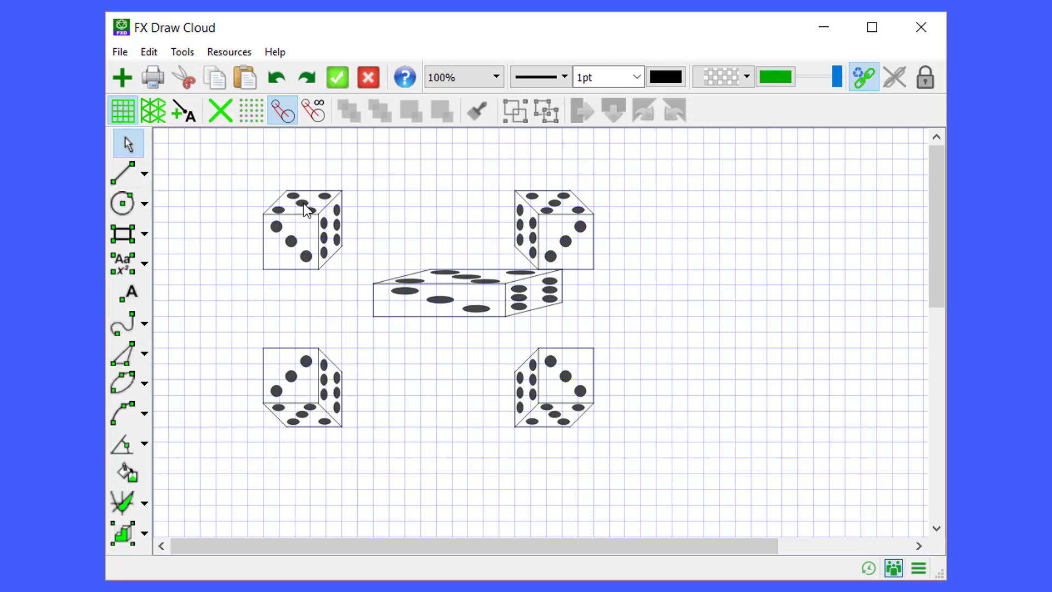
# Step: Fill the centre dot on the upper-left die's top face with light blue #00aaff
pyautogui.click(305, 209)
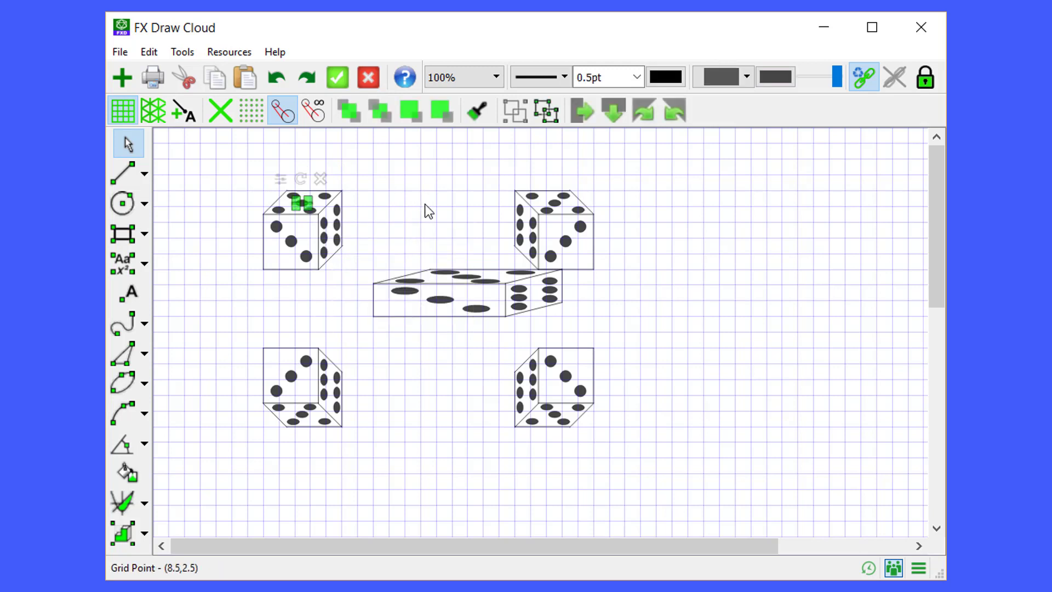
pyautogui.click(777, 77)
pyautogui.click(427, 213)
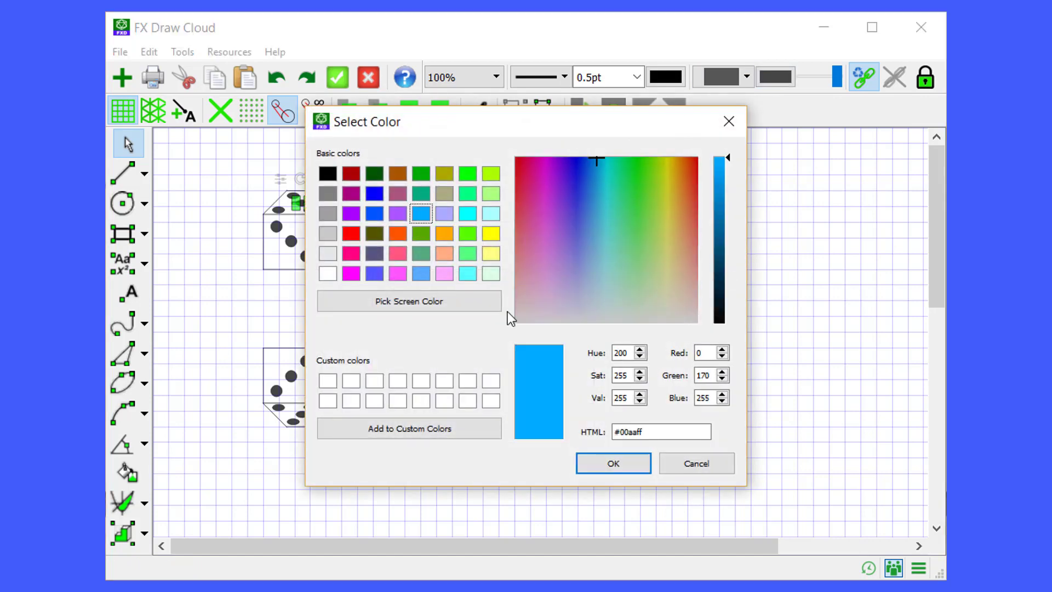
pyautogui.click(600, 464)
# Step: Delete the middle dot from the front face of the upper-left die
pyautogui.click(298, 251)
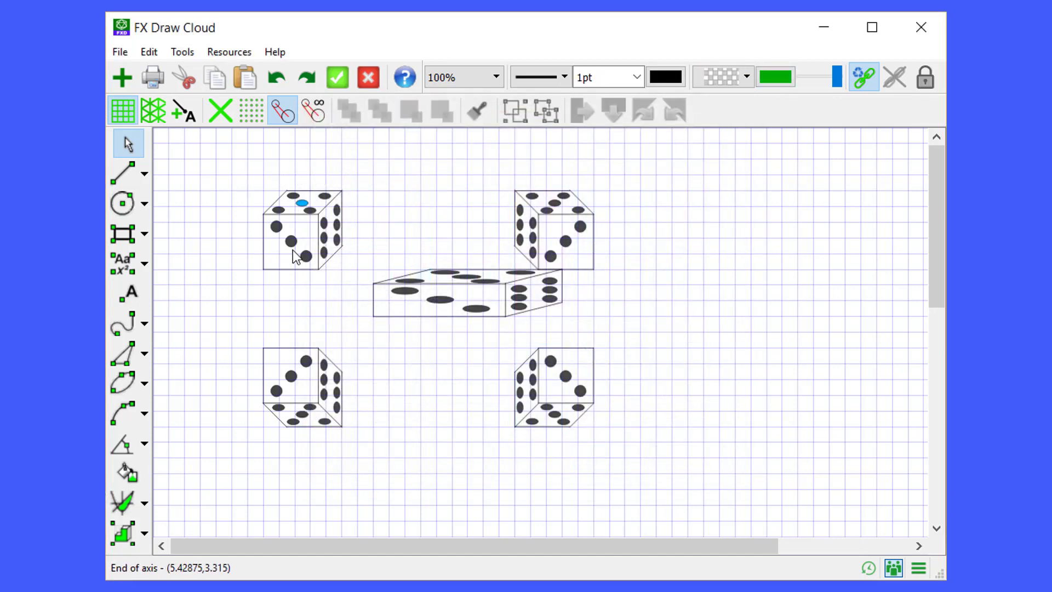
pyautogui.click(293, 244)
pyautogui.press('Delete')
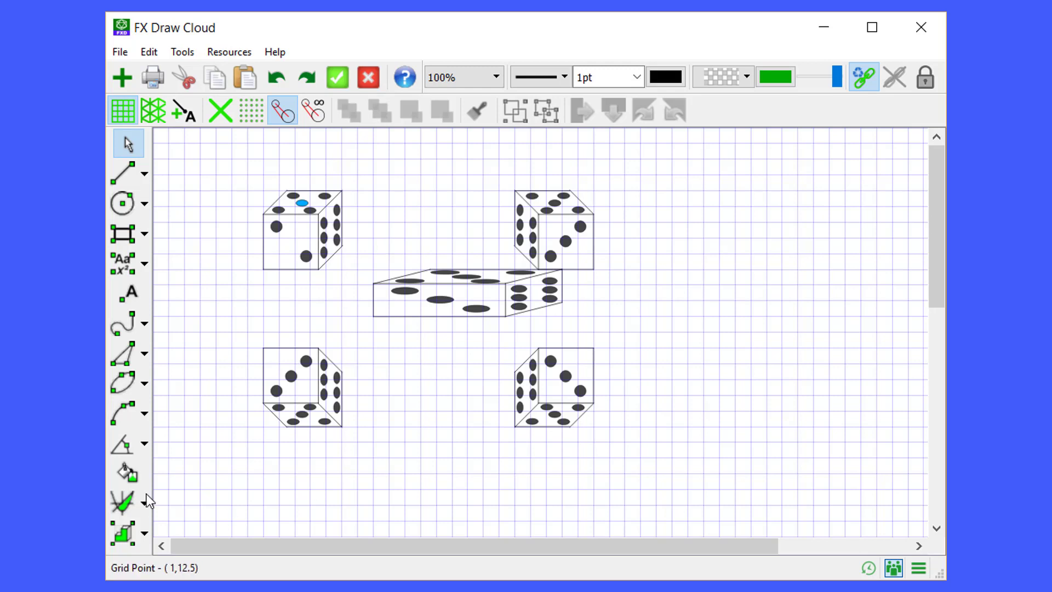
# Step: Choose the most detailed coloured cube from the Menger's Sponge gallery for placement
pyautogui.click(146, 531)
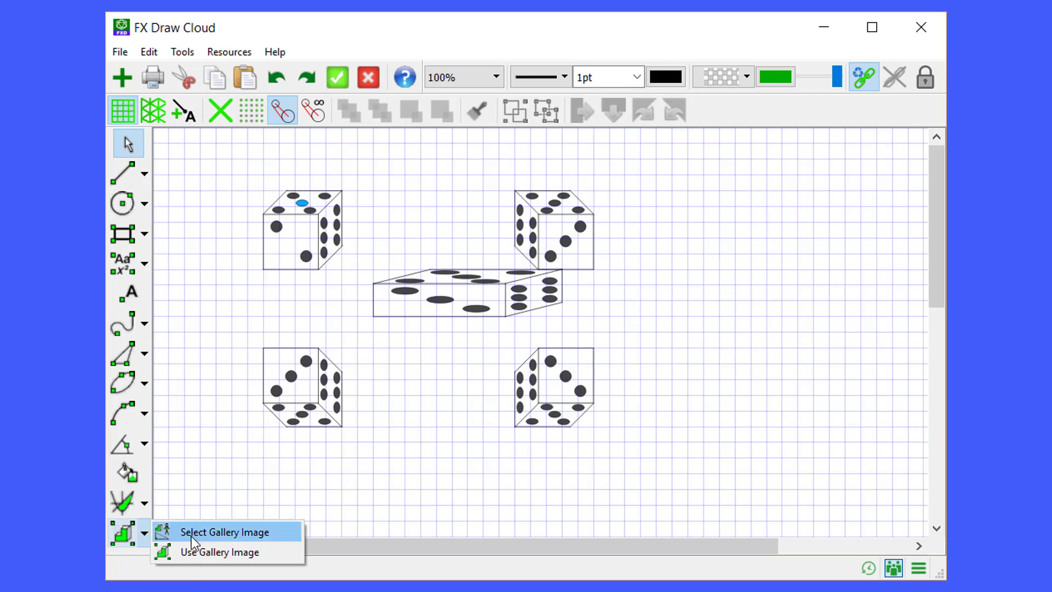
pyautogui.click(156, 533)
pyautogui.click(493, 100)
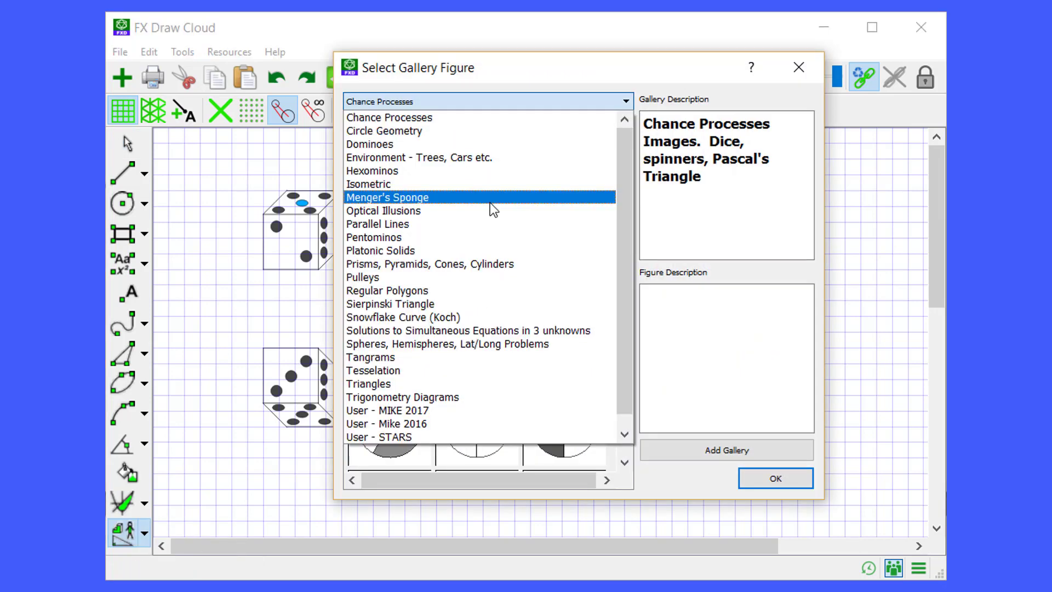
pyautogui.click(490, 201)
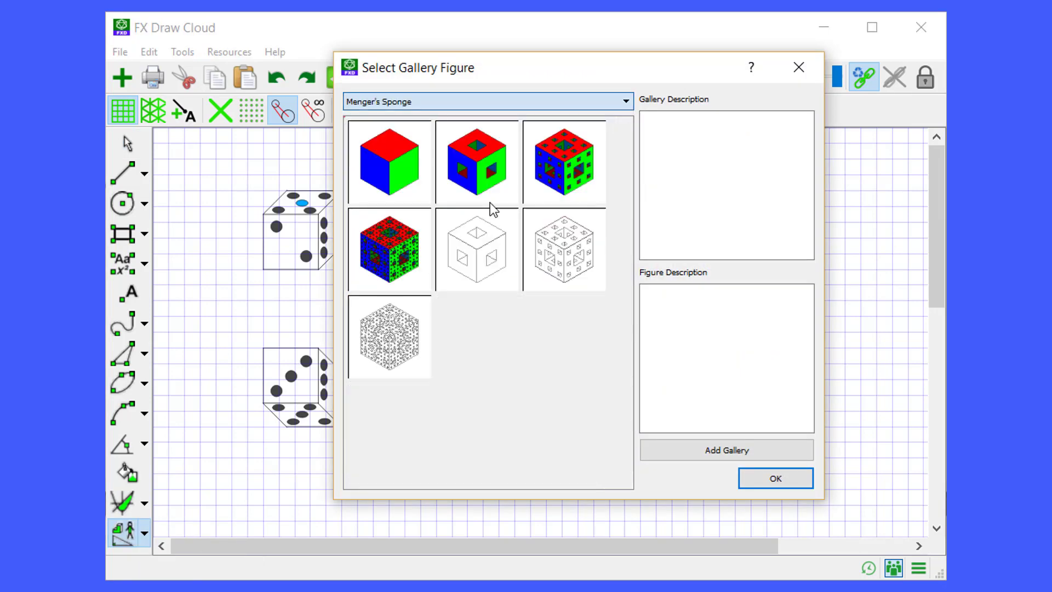
pyautogui.click(408, 259)
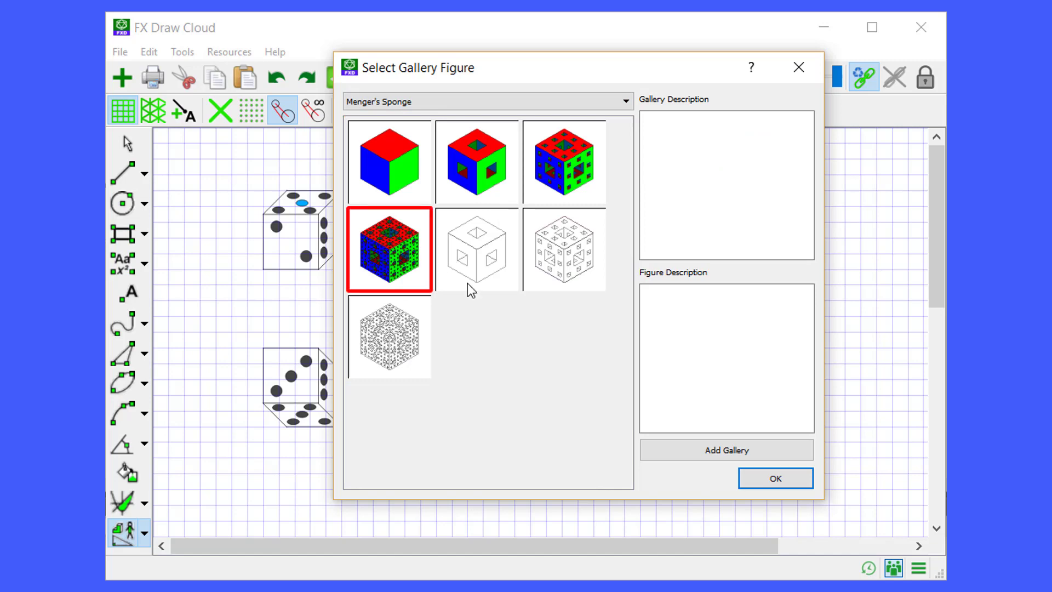
pyautogui.click(765, 487)
# Step: Select all the dice and loose dice parts in the drawing and delete them
pyautogui.hotkey('ctrl', 'a')
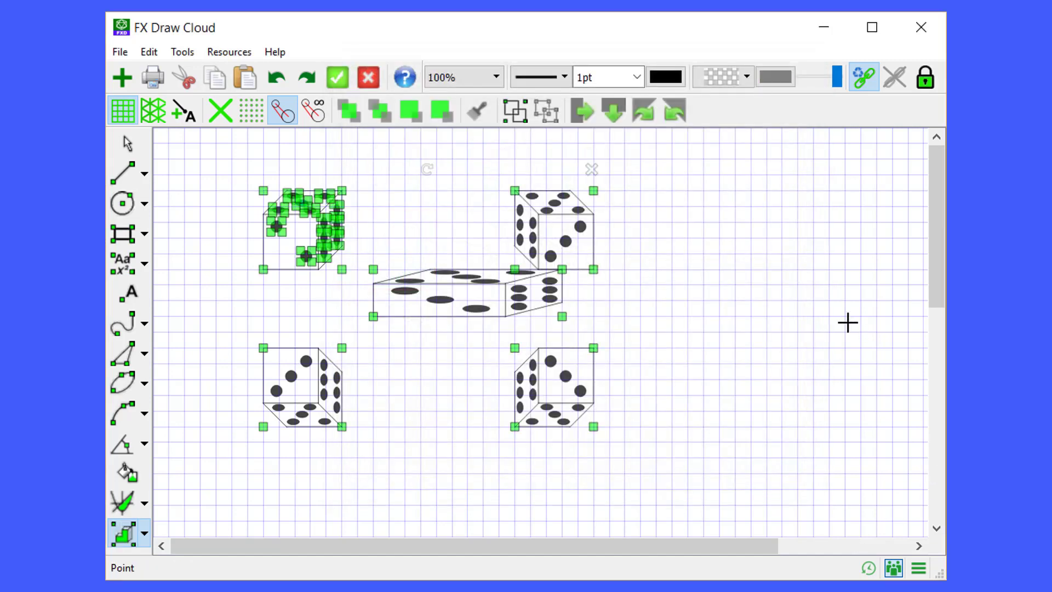
pyautogui.press('Delete')
pyautogui.click(461, 274)
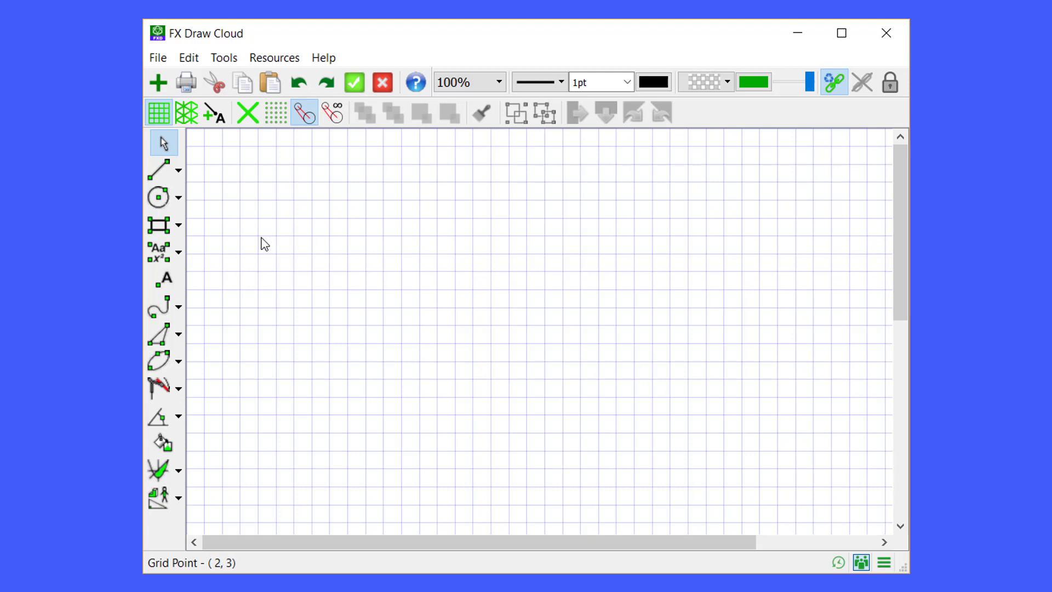
# Step: Draw a plain line about 6.9 cm long rising at about 30° from grid point (1.5, 5), then select it
pyautogui.click(178, 171)
pyautogui.click(218, 172)
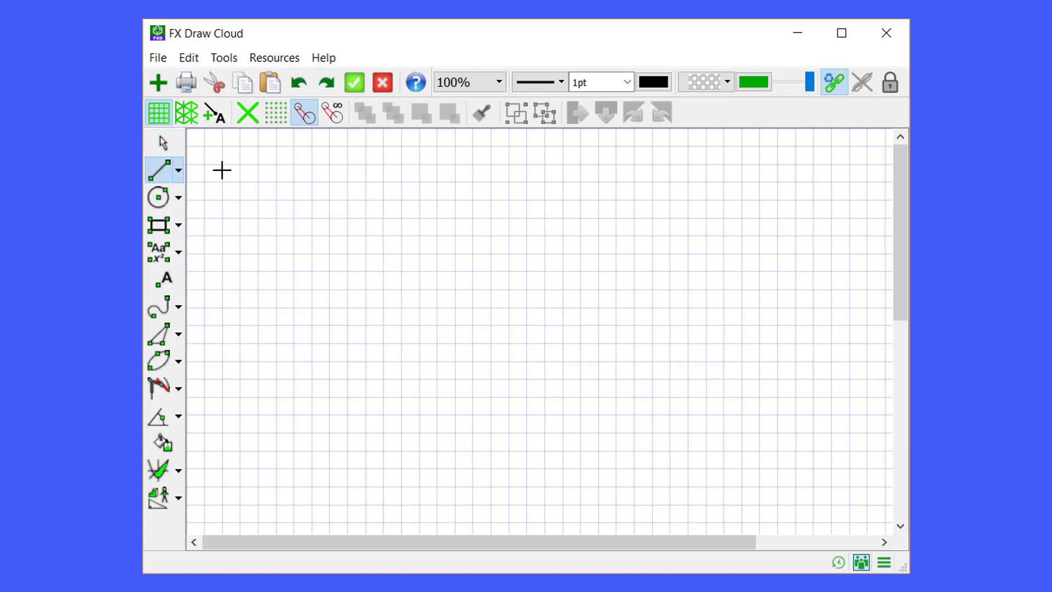
pyautogui.click(240, 307)
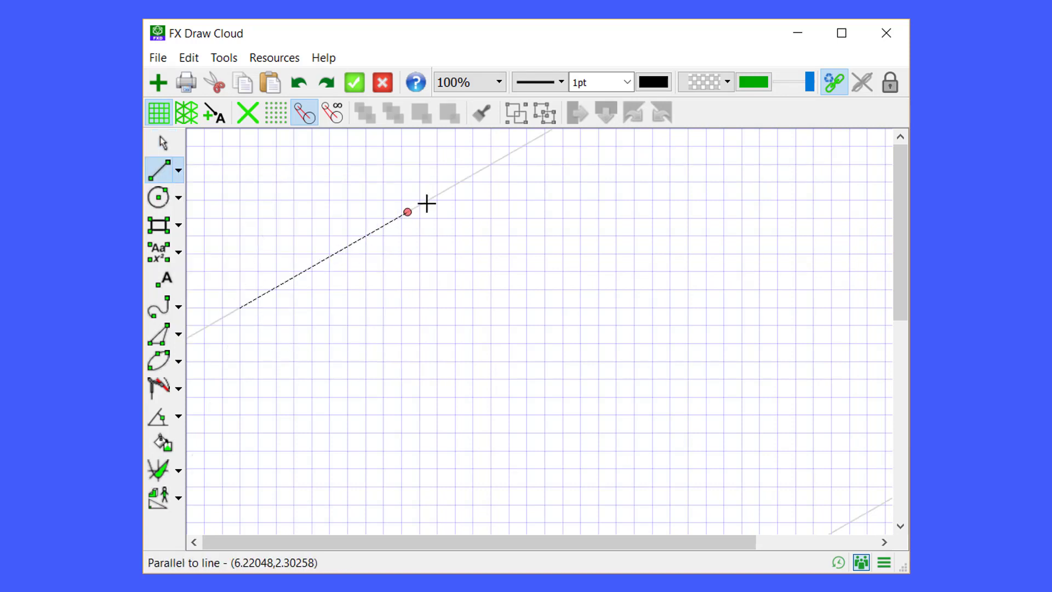
pyautogui.click(456, 184)
pyautogui.press('Escape')
pyautogui.click(372, 240)
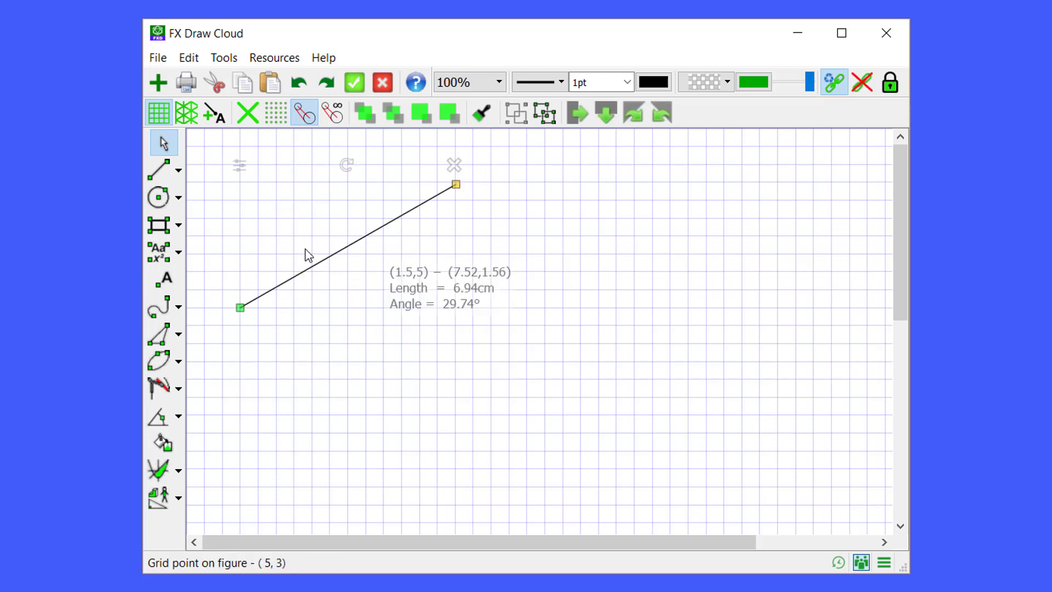
# Step: Draw a Midpoint Line centred at about (10, 5.5) with one end at about (12.5, 2.5), then select it
pyautogui.click(179, 170)
pyautogui.click(238, 189)
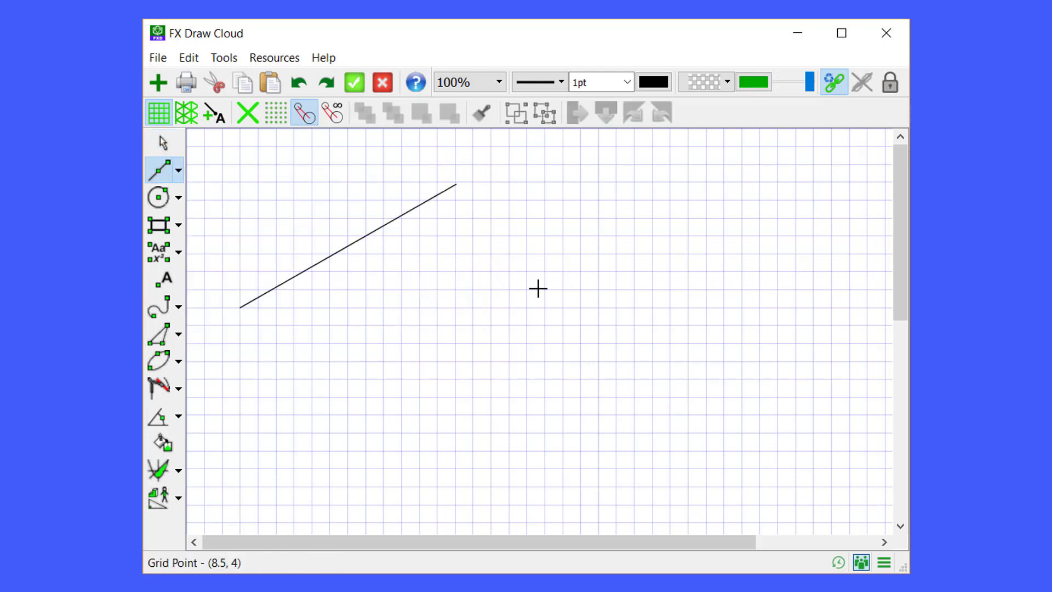
pyautogui.click(545, 325)
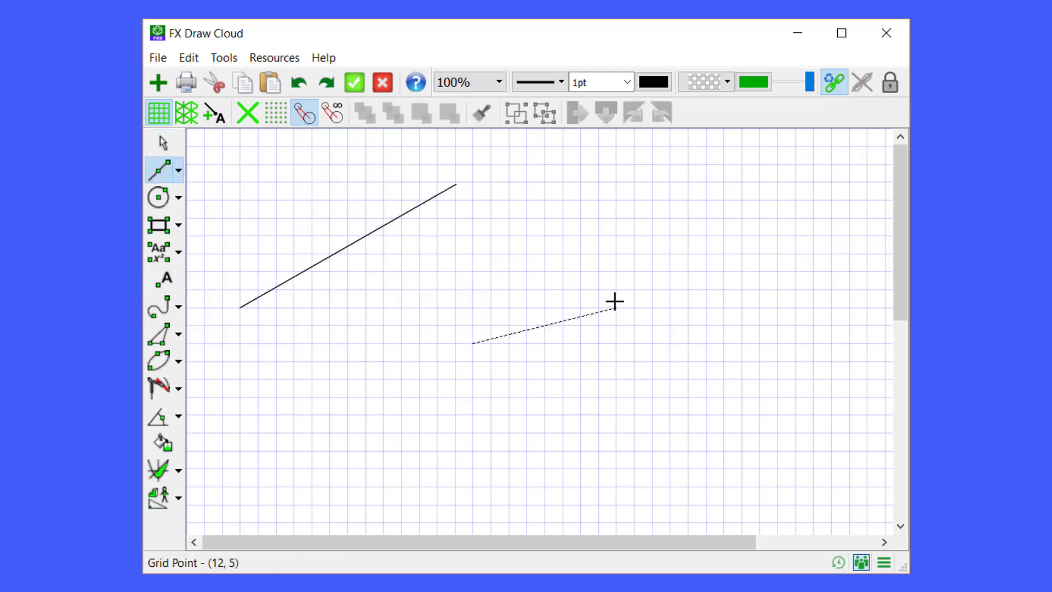
pyautogui.click(634, 218)
pyautogui.press('Escape')
pyautogui.click(574, 291)
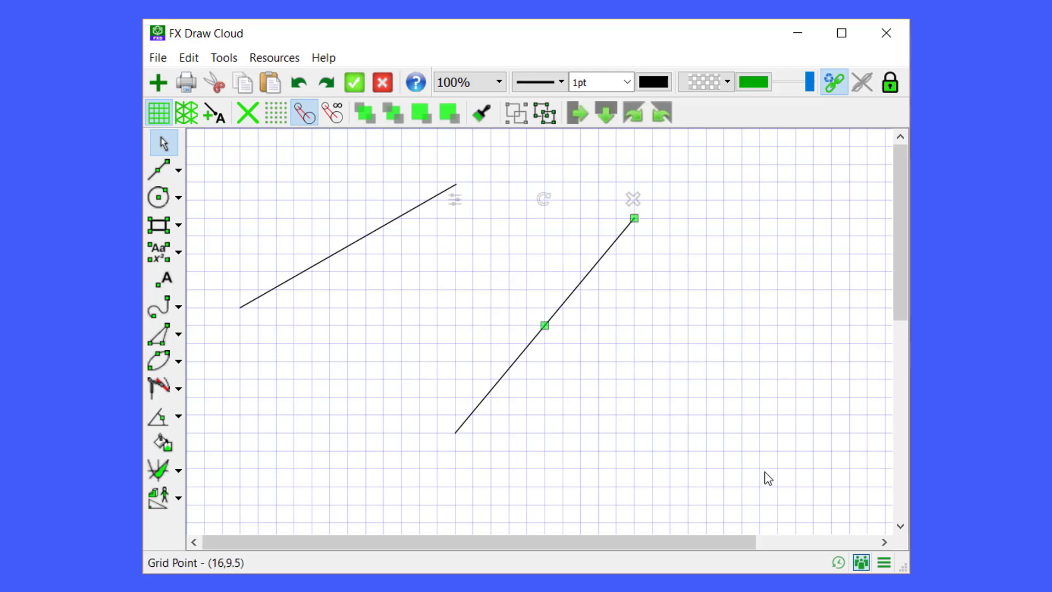
# Step: Draw a Rise/Run Line about 6.5 cm across and 5 cm up, starting below the midpoint line
pyautogui.click(179, 172)
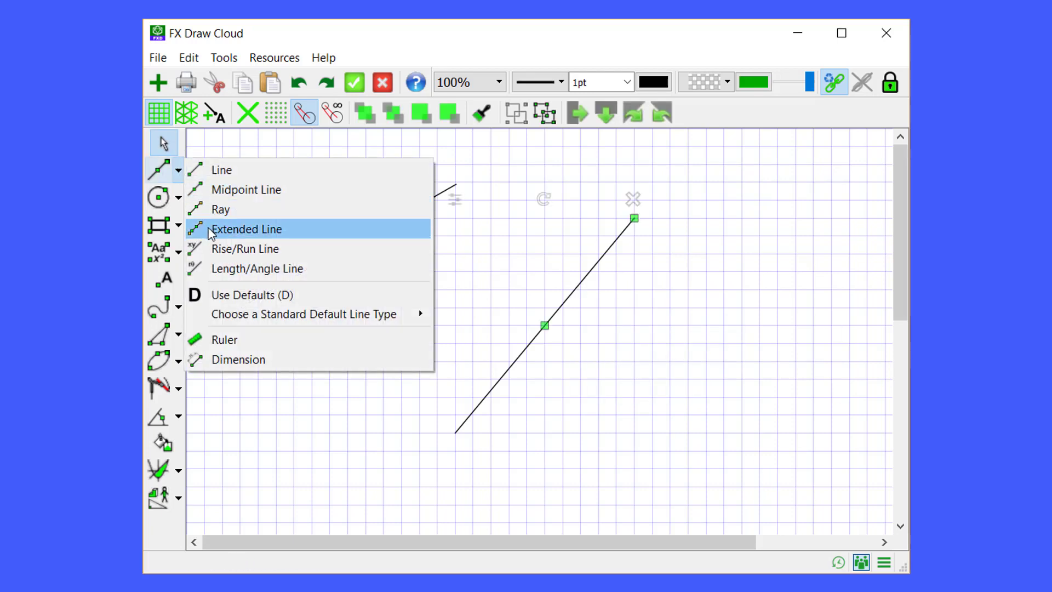
pyautogui.click(222, 251)
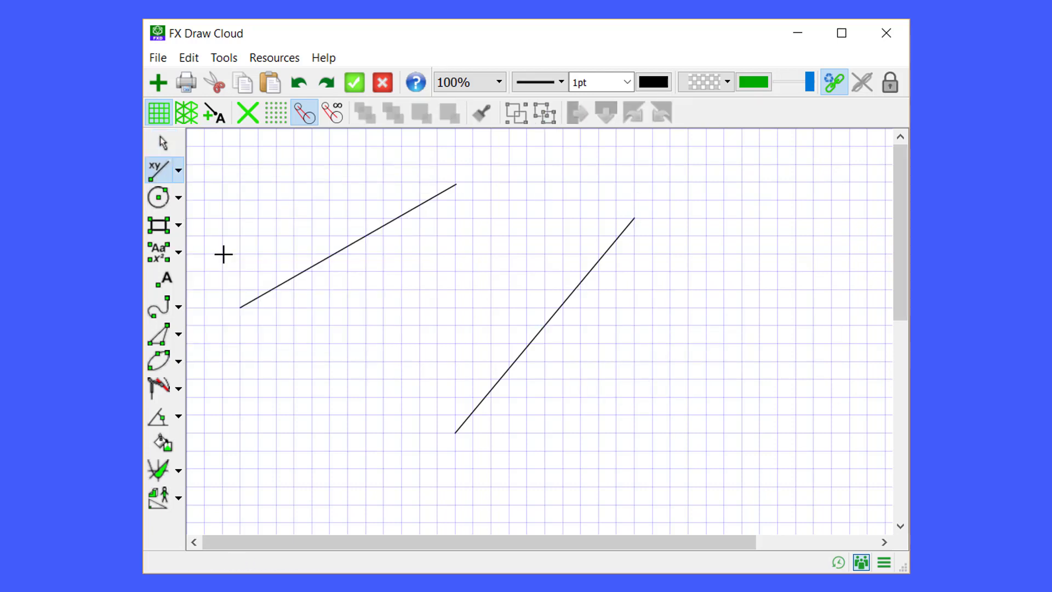
pyautogui.click(510, 468)
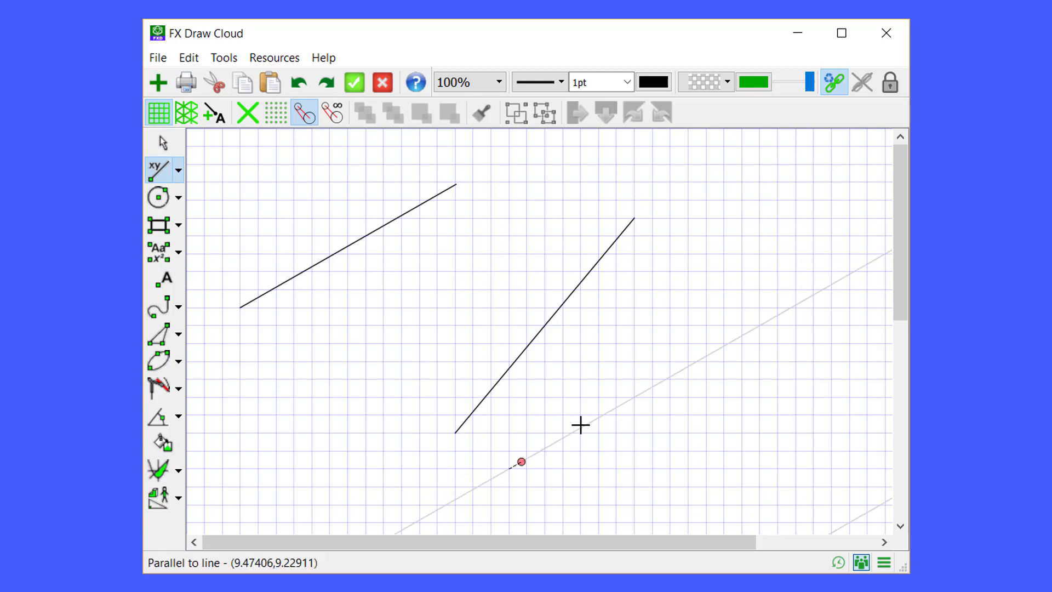
pyautogui.click(733, 282)
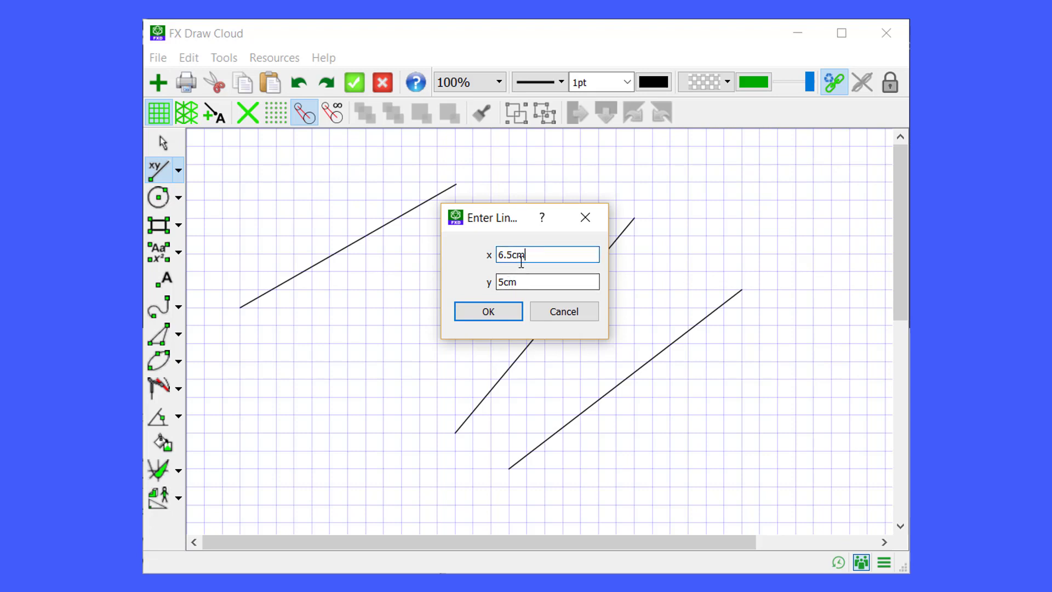
# Step: Set the Rise/Run line's x to 7 cm and y to 2 cm
pyautogui.hotkey('shift', 'Home')
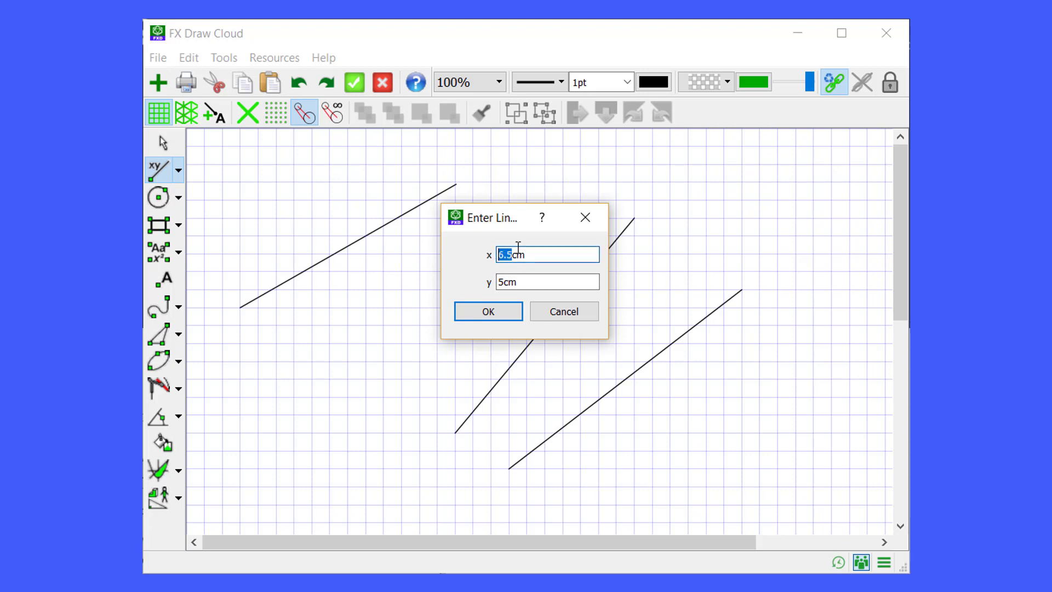
pyautogui.write('7')
pyautogui.click(501, 284)
pyautogui.hotkey('shift', 'Home')
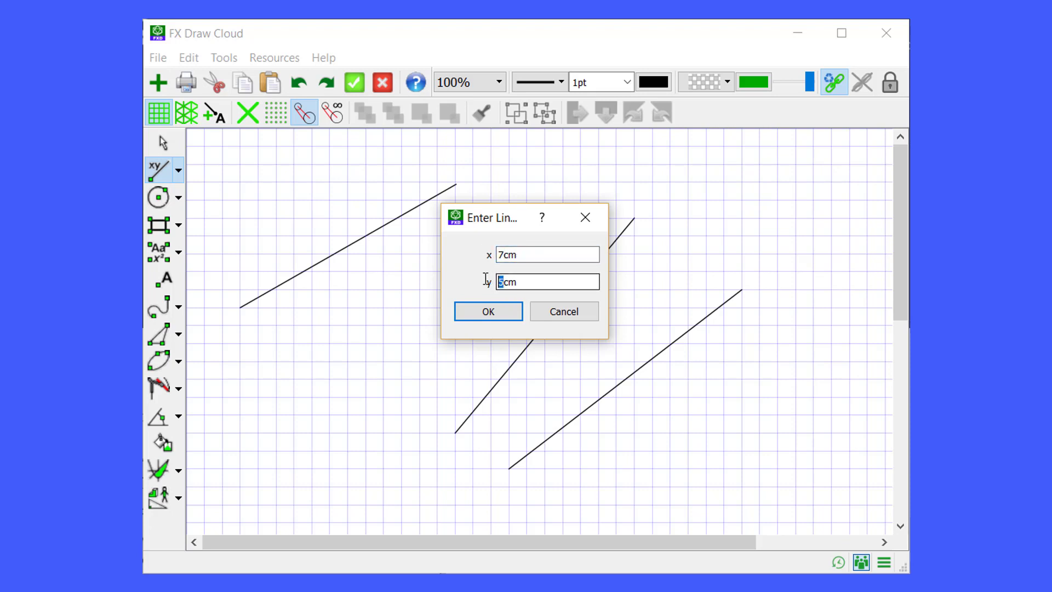
pyautogui.write('2')
pyautogui.click(509, 316)
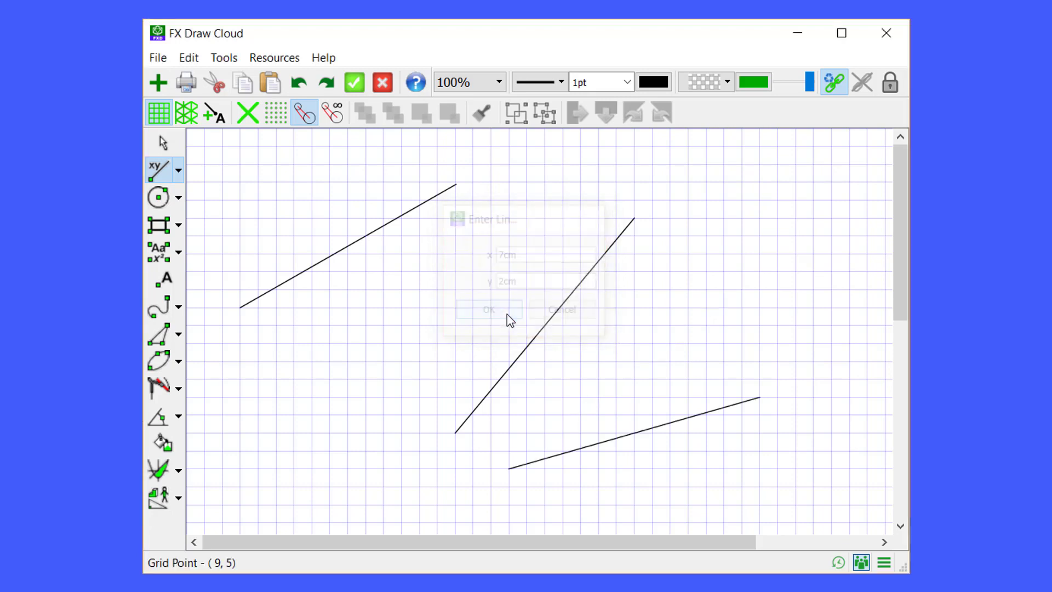
# Step: Draw a Length/Angle Line about 6.7 cm long at about 42° below the first plain line
pyautogui.click(179, 172)
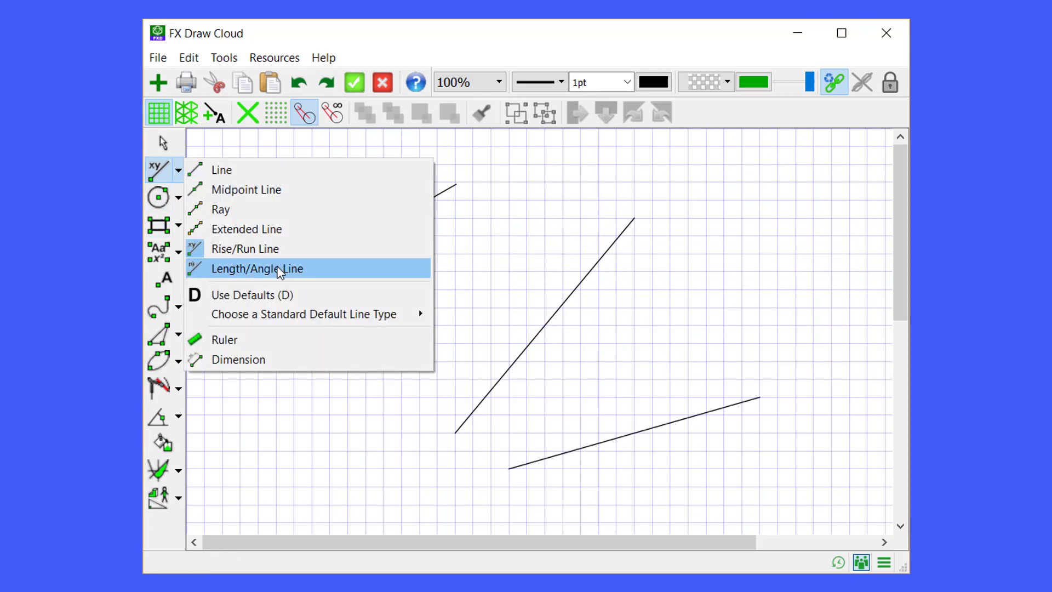
pyautogui.click(281, 269)
pyautogui.click(258, 449)
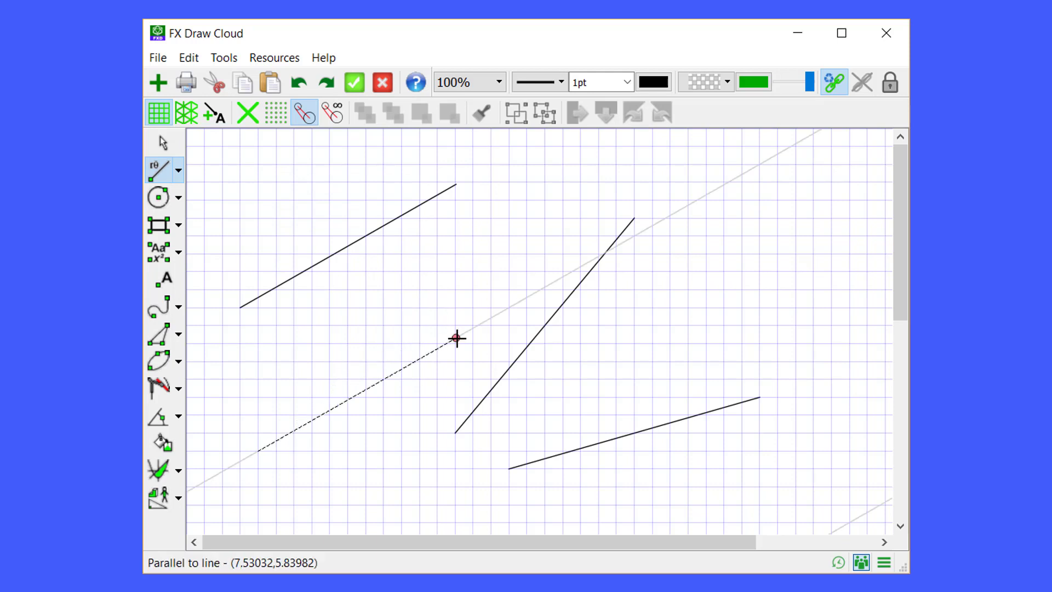
pyautogui.click(442, 293)
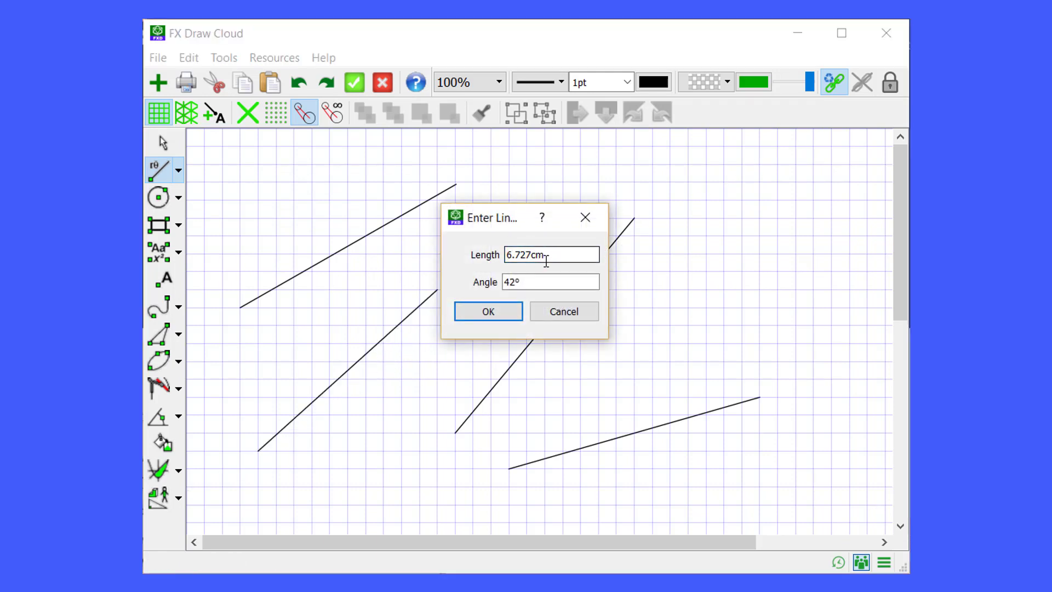
# Step: Set the Length/Angle Line's length to 7 cm and its angle to 40°
pyautogui.moveTo(534, 255); pyautogui.dragTo(458, 261)
pyautogui.write('7')
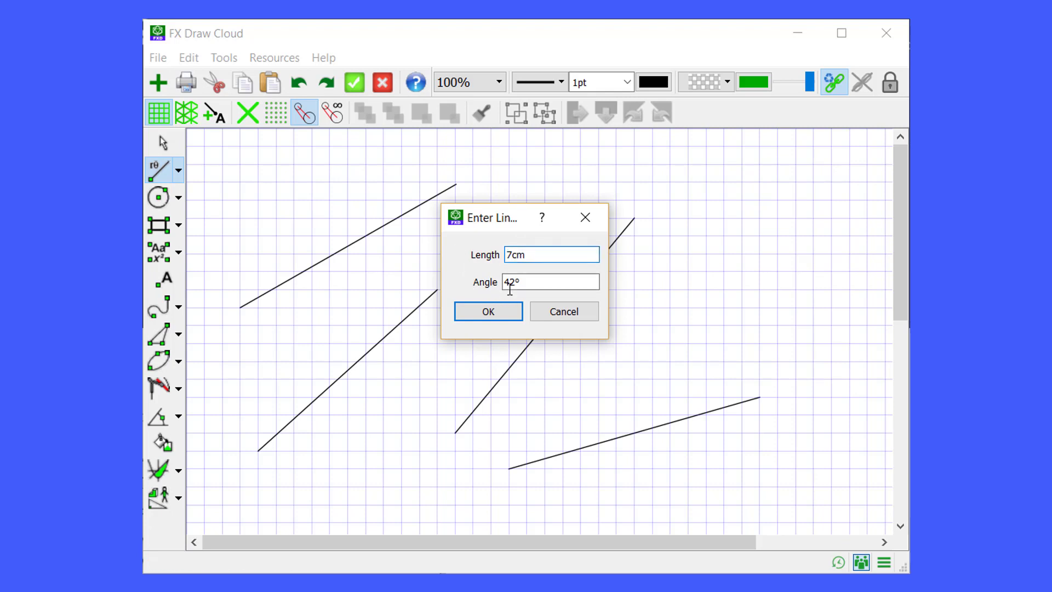
pyautogui.moveTo(510, 284); pyautogui.dragTo(516, 282)
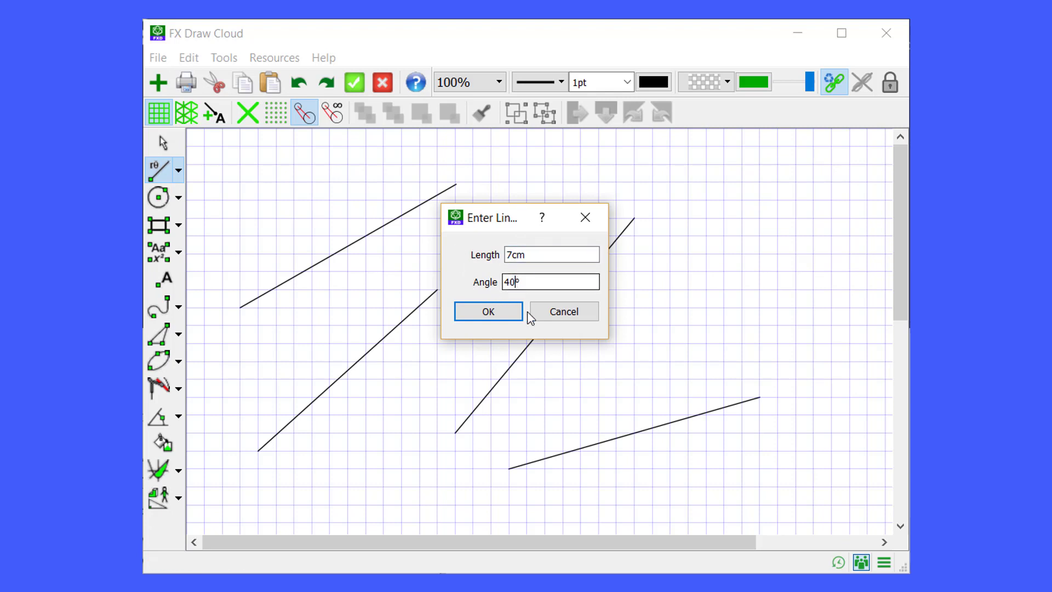
pyautogui.click(499, 317)
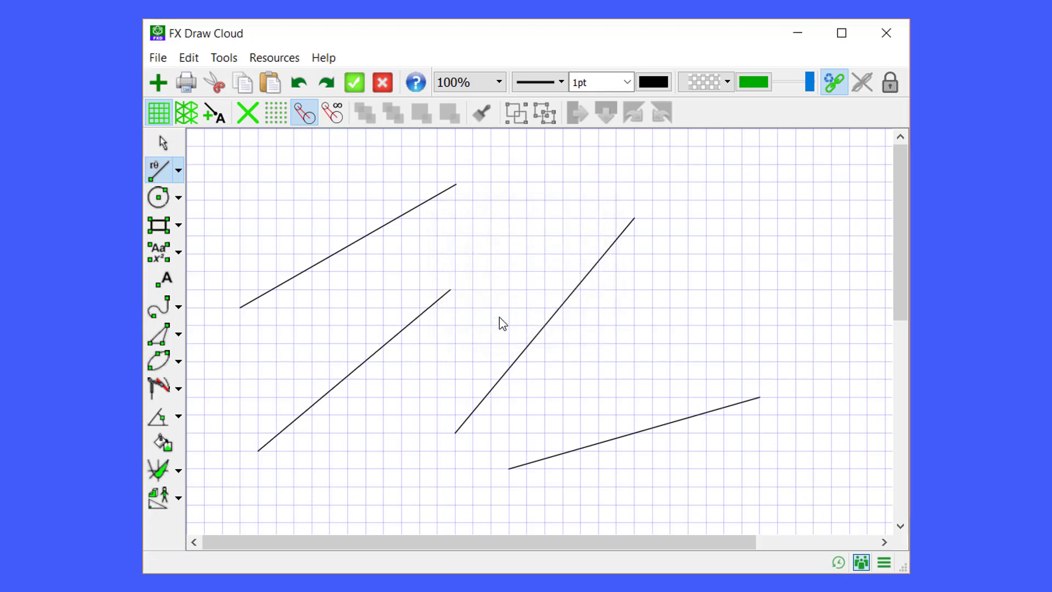
pyautogui.press('Escape')
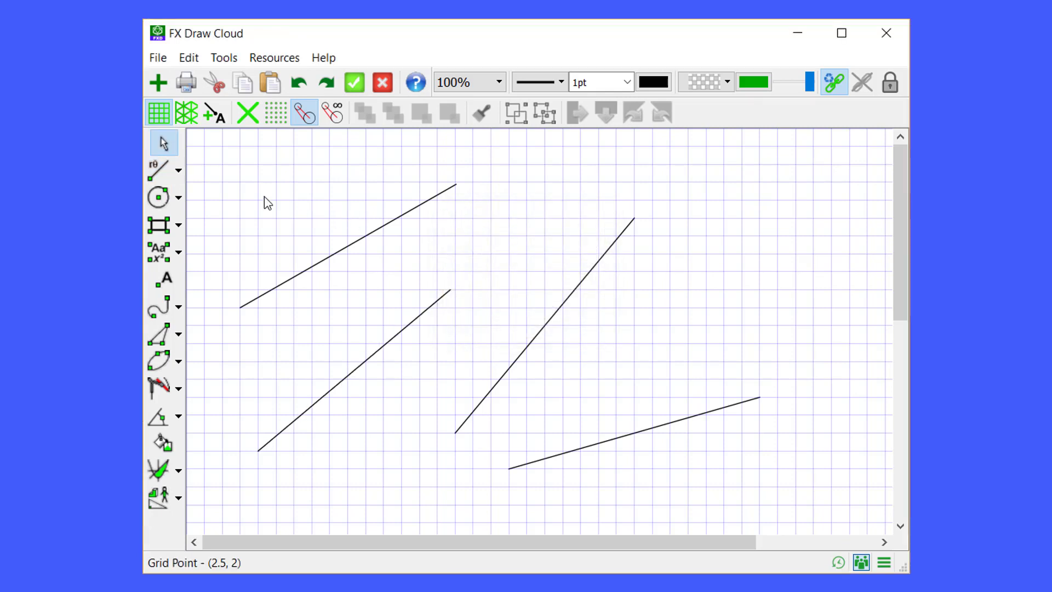
# Step: Delete all four sample lines from the drawing
pyautogui.moveTo(215, 166); pyautogui.dragTo(376, 278)
pyautogui.moveTo(484, 344); pyautogui.dragTo(796, 504)
pyautogui.press('Delete')
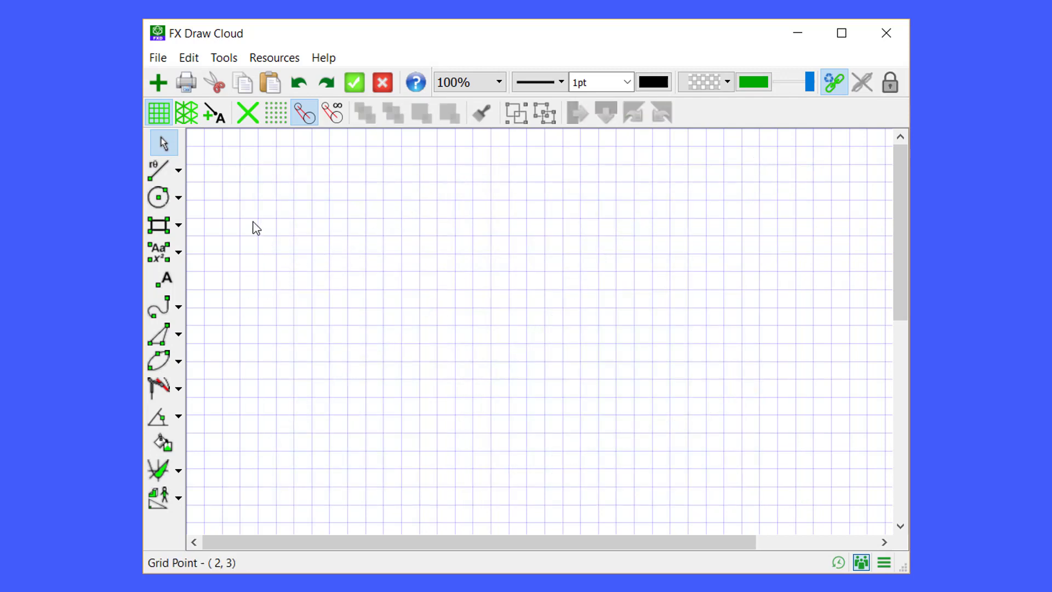
# Step: Draw an Extended Line aligned from about (5, 7), with its visible segment running from about (17.5, 2.5) back to about (13.5, 4)
pyautogui.click(178, 171)
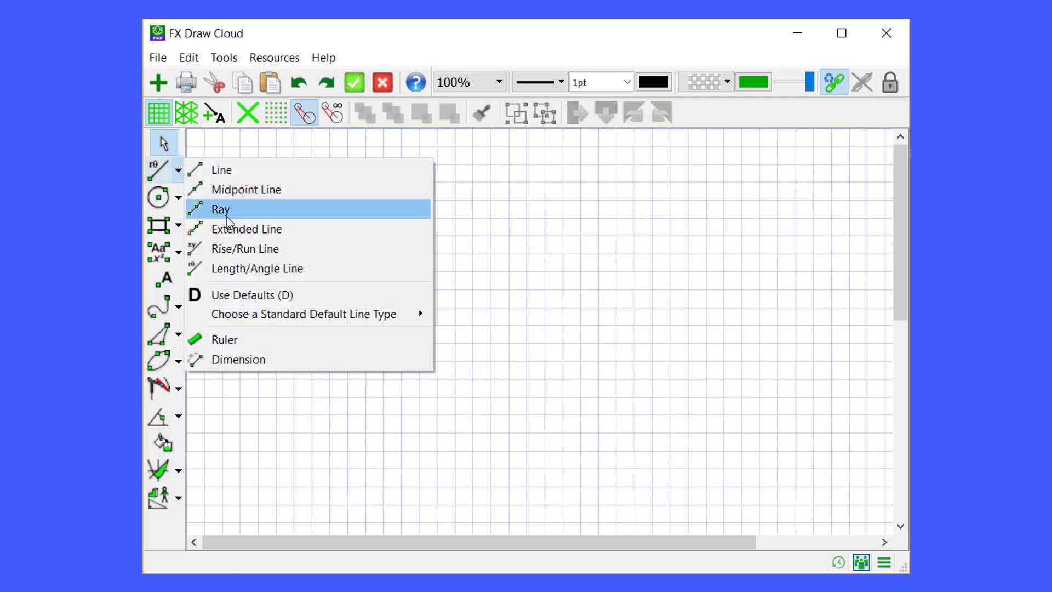
pyautogui.click(260, 230)
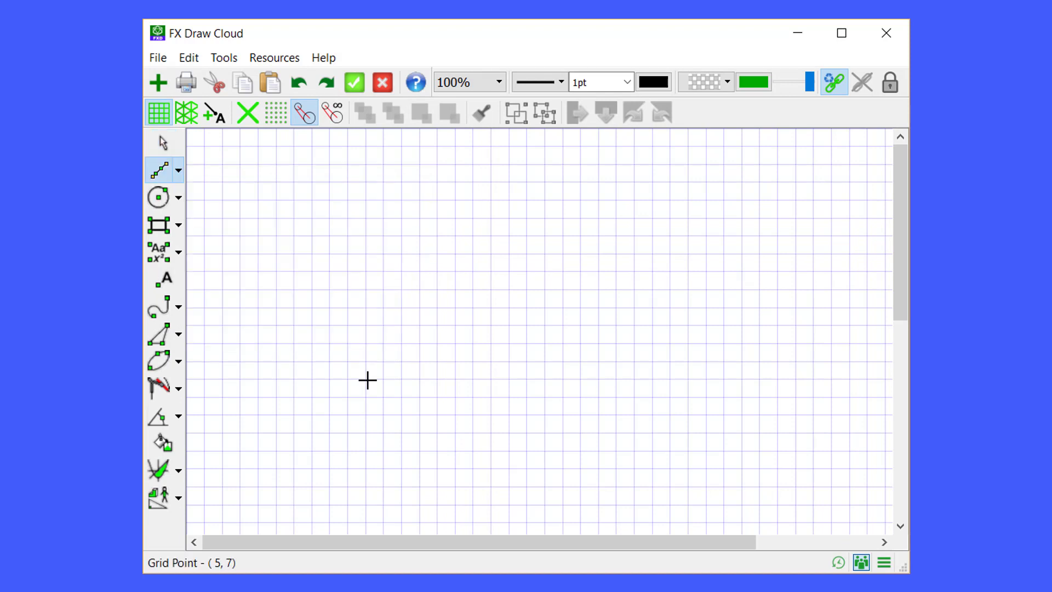
pyautogui.moveTo(368, 380); pyautogui.dragTo(611, 285)
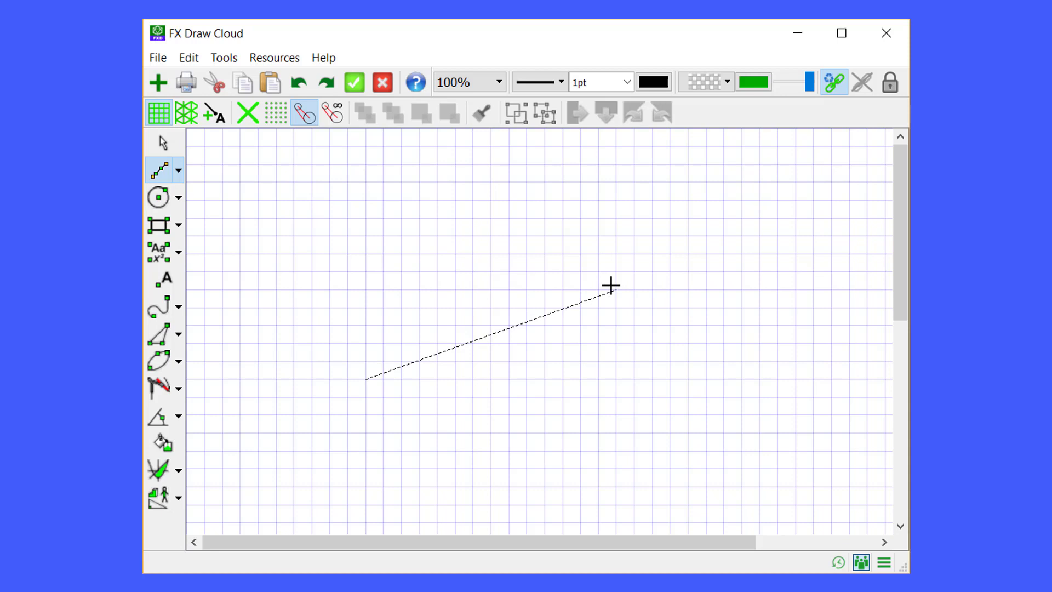
pyautogui.moveTo(611, 285); pyautogui.dragTo(811, 222)
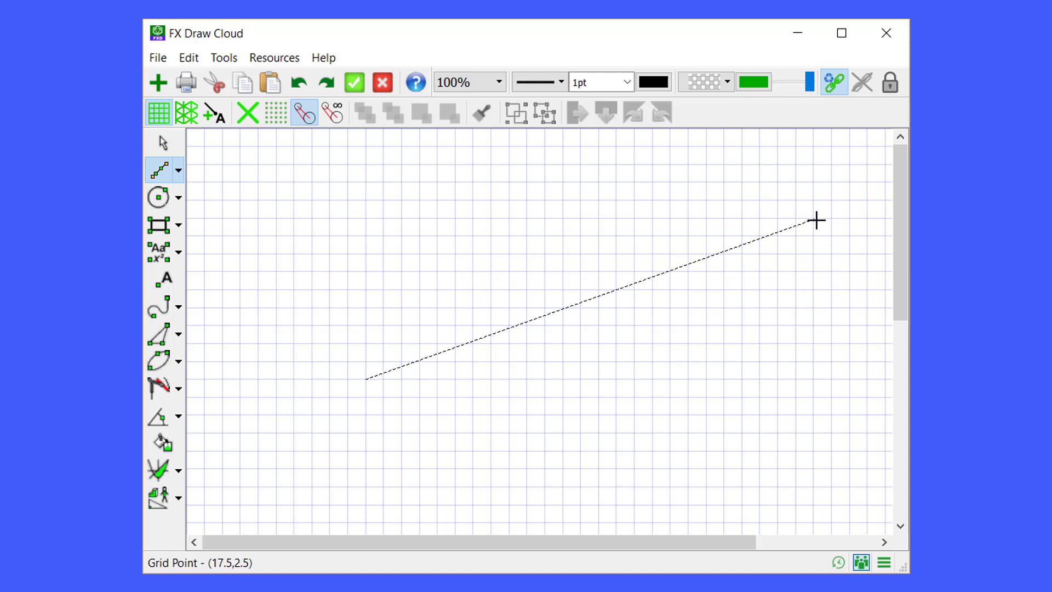
pyautogui.moveTo(821, 219); pyautogui.dragTo(667, 270)
pyautogui.press('Escape')
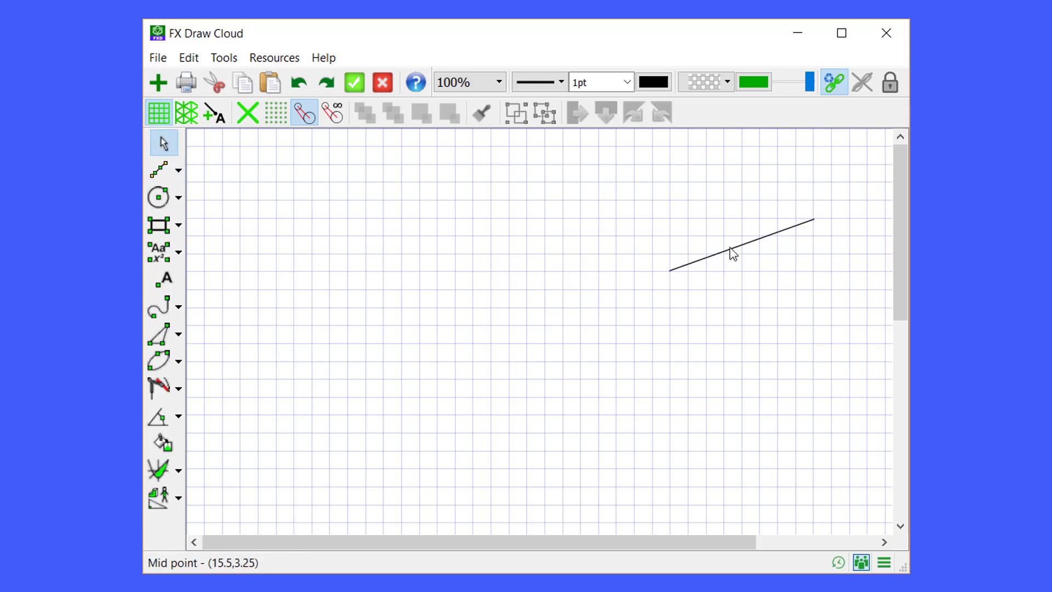
# Step: Slide both ends of the Extended Line's visible segment back between its two defining points, then delete the line
pyautogui.click(733, 252)
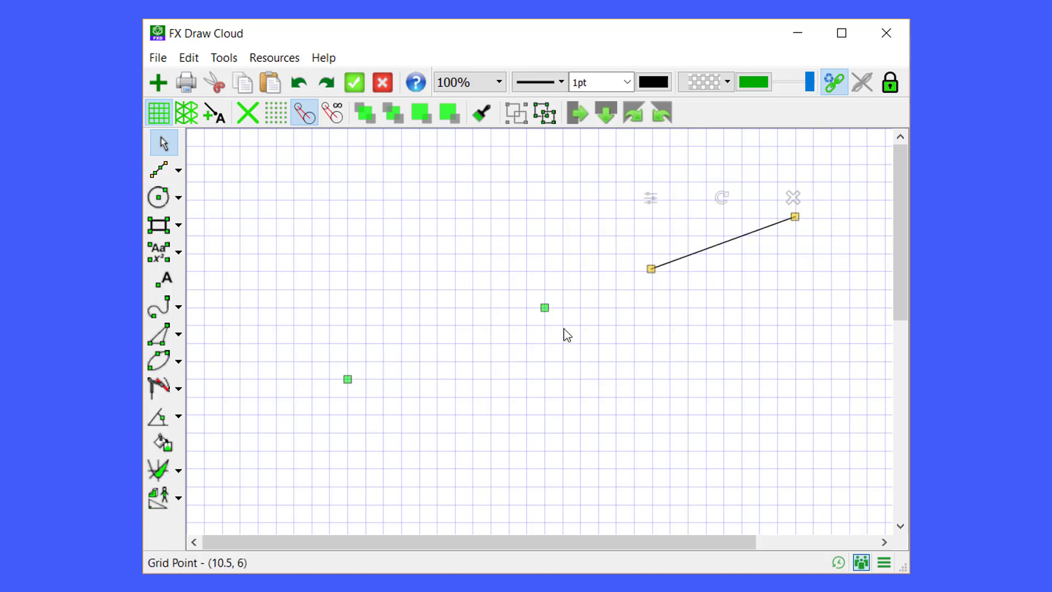
pyautogui.moveTo(652, 269); pyautogui.dragTo(423, 351)
pyautogui.moveTo(795, 218); pyautogui.dragTo(519, 325)
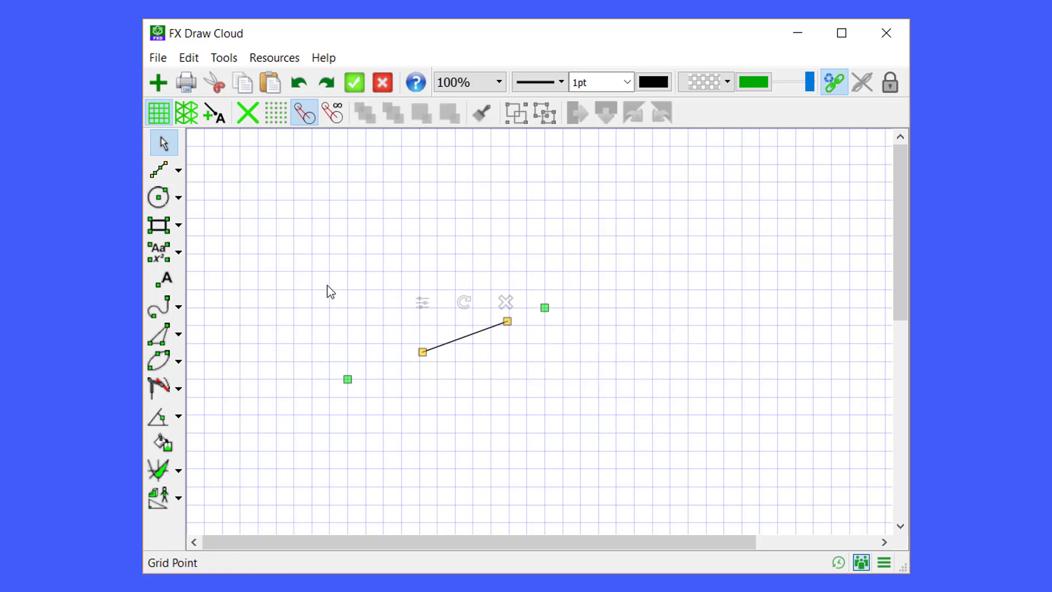
pyautogui.moveTo(291, 265); pyautogui.dragTo(604, 446)
pyautogui.press('Delete')
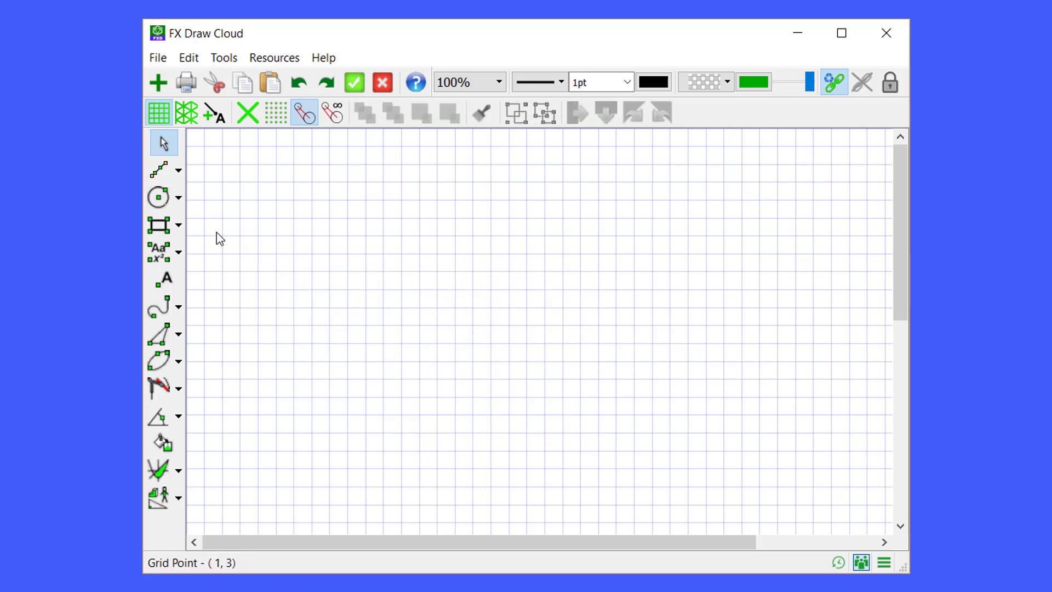
# Step: Draw a Ray from the vertex of the angle through the intersection of the two compass arcs, extending past them to bisect the angle
pyautogui.click(179, 171)
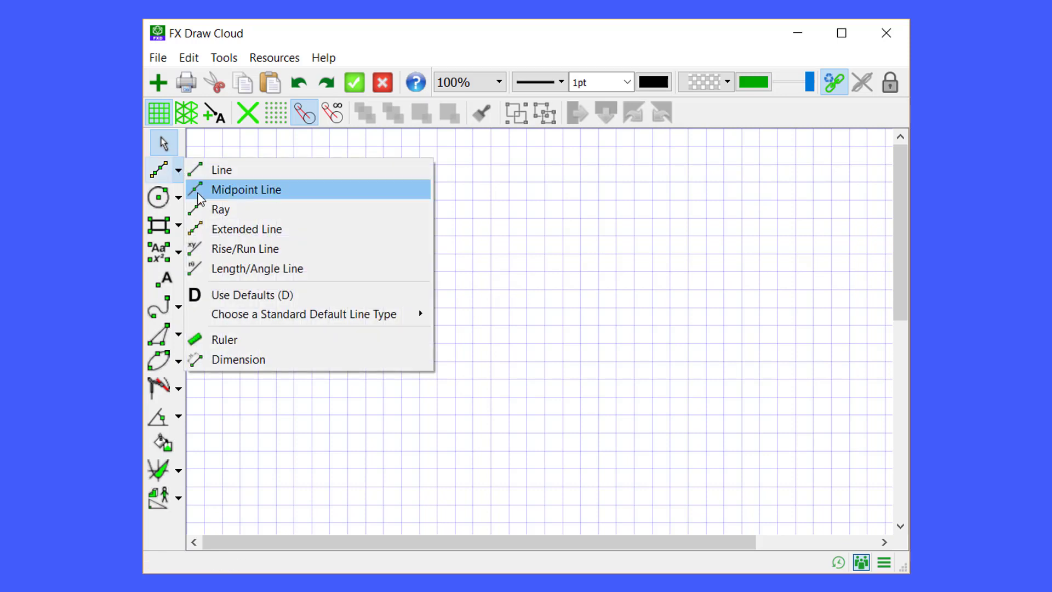
pyautogui.click(236, 215)
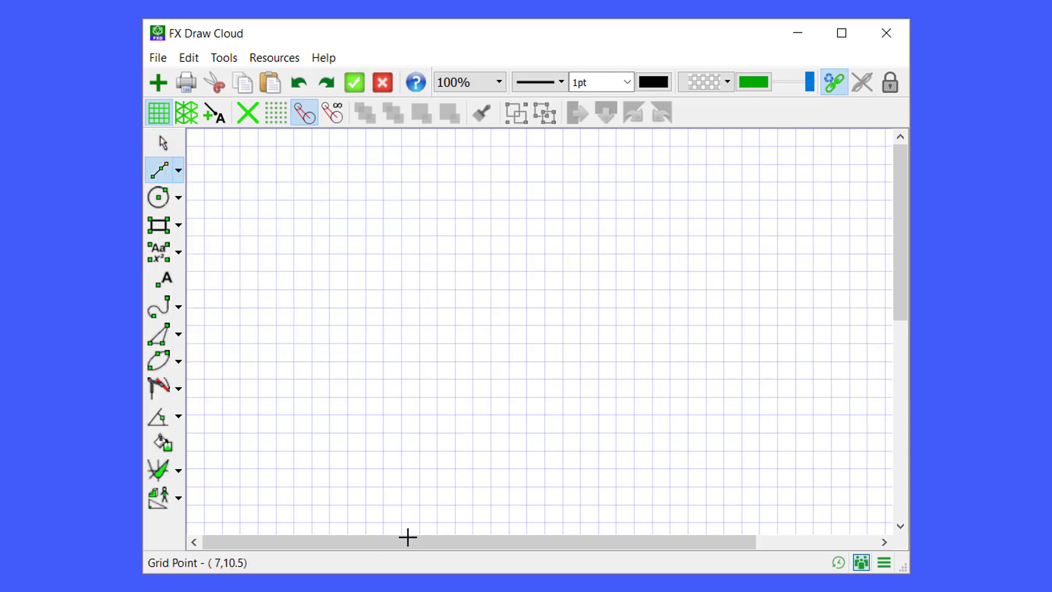
pyautogui.scroll(-3, 639, 249)
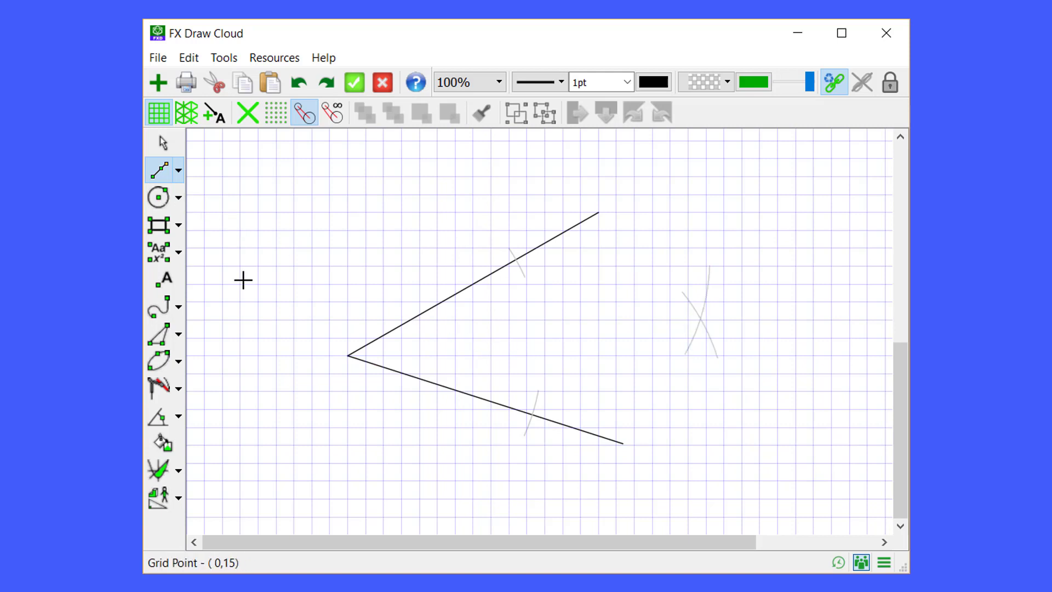
pyautogui.moveTo(348, 356); pyautogui.dragTo(815, 312)
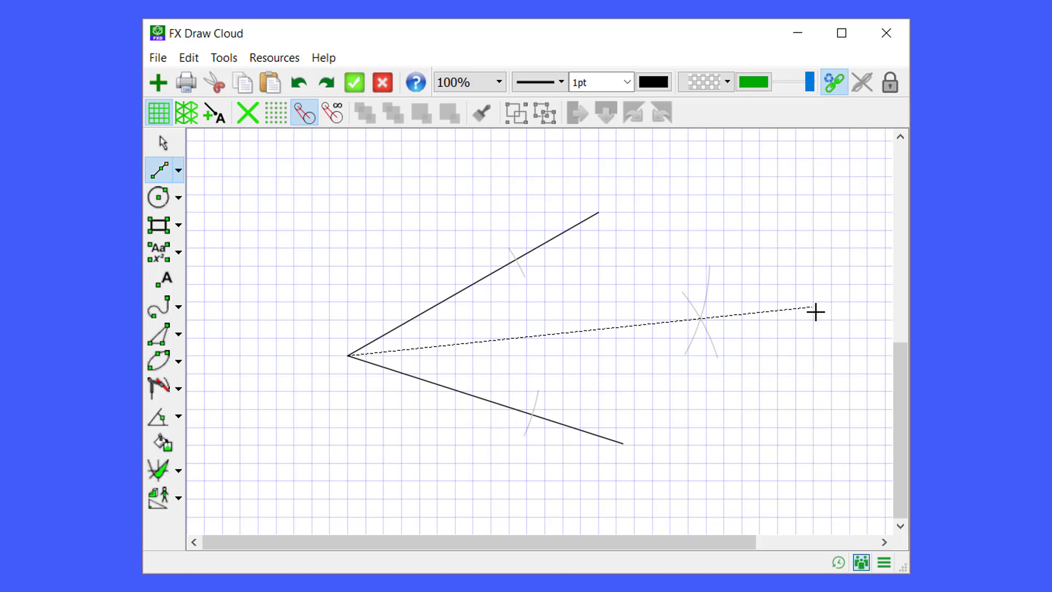
pyautogui.moveTo(815, 311); pyautogui.dragTo(815, 312)
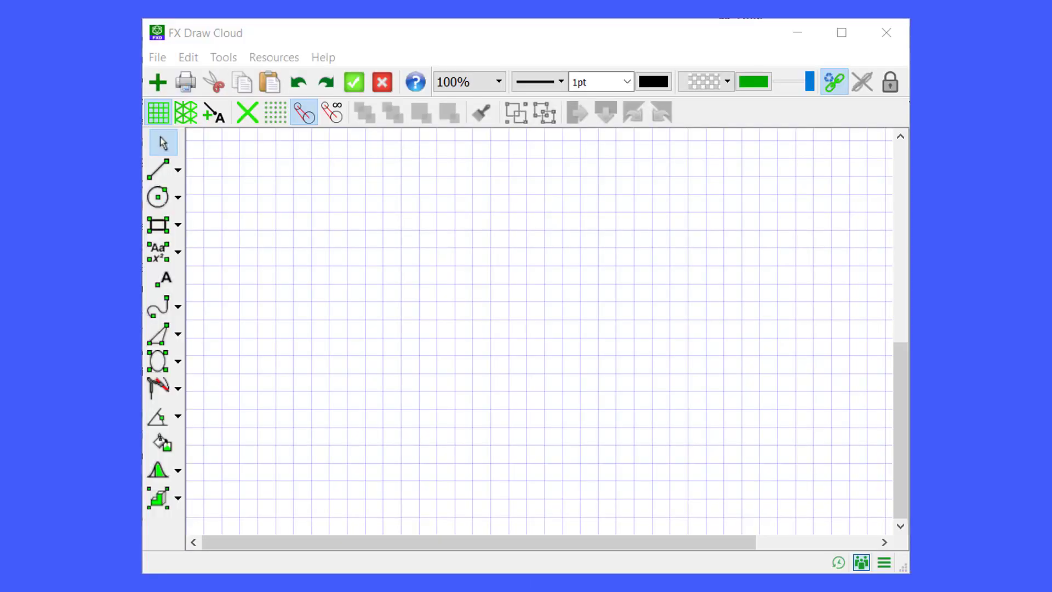
# Step: Draw a square about 6 cm wide with the Rectangle tool, starting at about (3, 14)
pyautogui.click(166, 227)
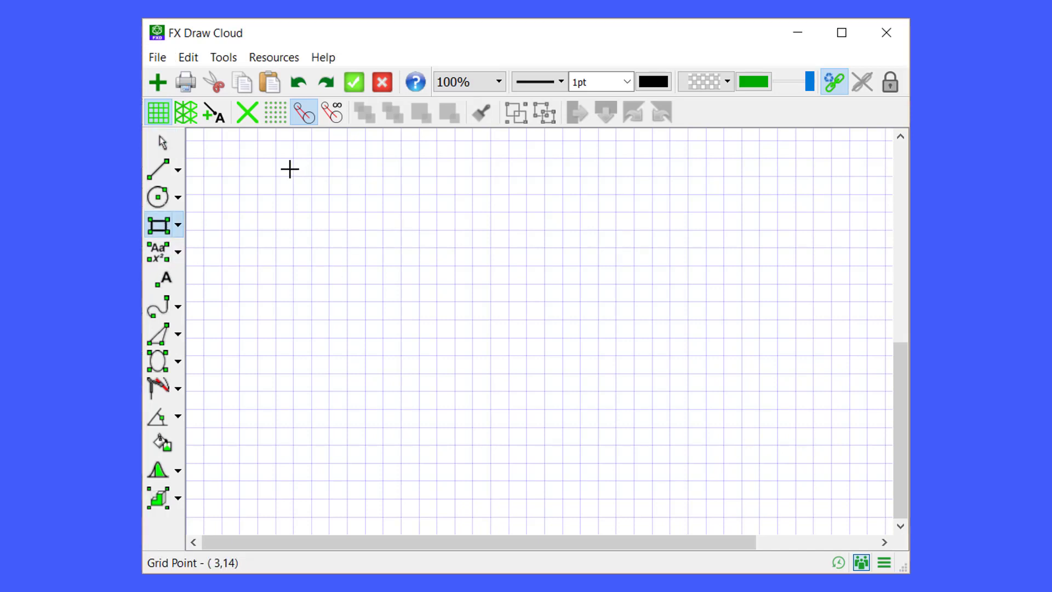
pyautogui.moveTo(293, 176); pyautogui.dragTo(646, 373)
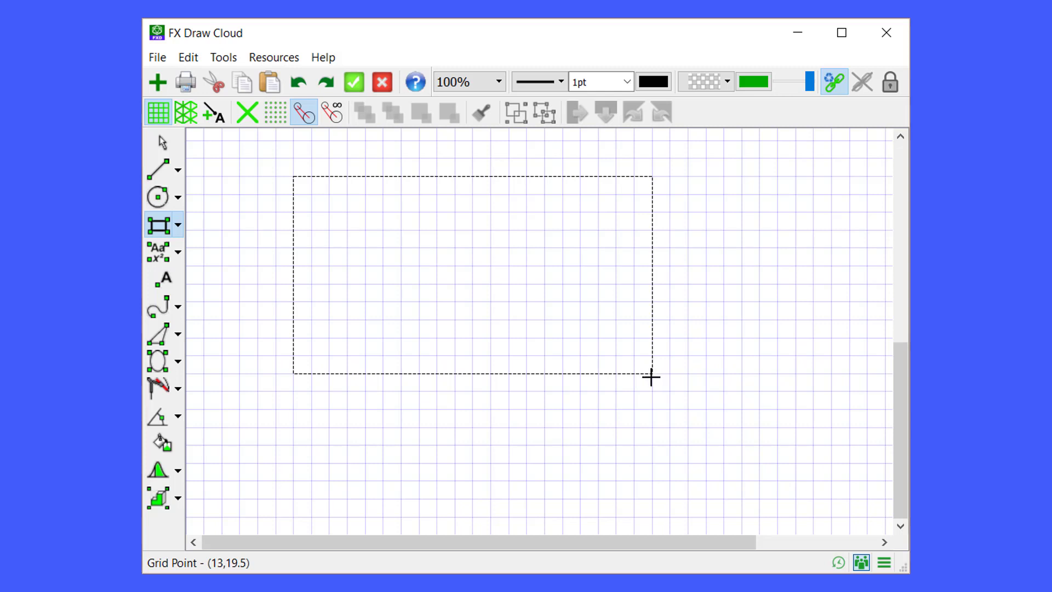
pyautogui.moveTo(651, 377)
pyautogui.mouseDown()
pyautogui.moveTo(411, 245)
pyautogui.moveTo(536, 388)
pyautogui.moveTo(698, 404)
pyautogui.moveTo(720, 448)
pyautogui.moveTo(714, 411)
pyautogui.moveTo(545, 328)
pyautogui.moveTo(448, 312)
pyautogui.moveTo(587, 429)
pyautogui.moveTo(566, 444)
pyautogui.moveTo(396, 406)
pyautogui.moveTo(512, 422)
pyautogui.moveTo(667, 359)
pyautogui.moveTo(691, 380)
pyautogui.moveTo(695, 465)
pyautogui.moveTo(709, 484)
pyautogui.moveTo(690, 498)
pyautogui.moveTo(679, 397)
pyautogui.moveTo(649, 390)
pyautogui.mouseUp()
pyautogui.press('shift')
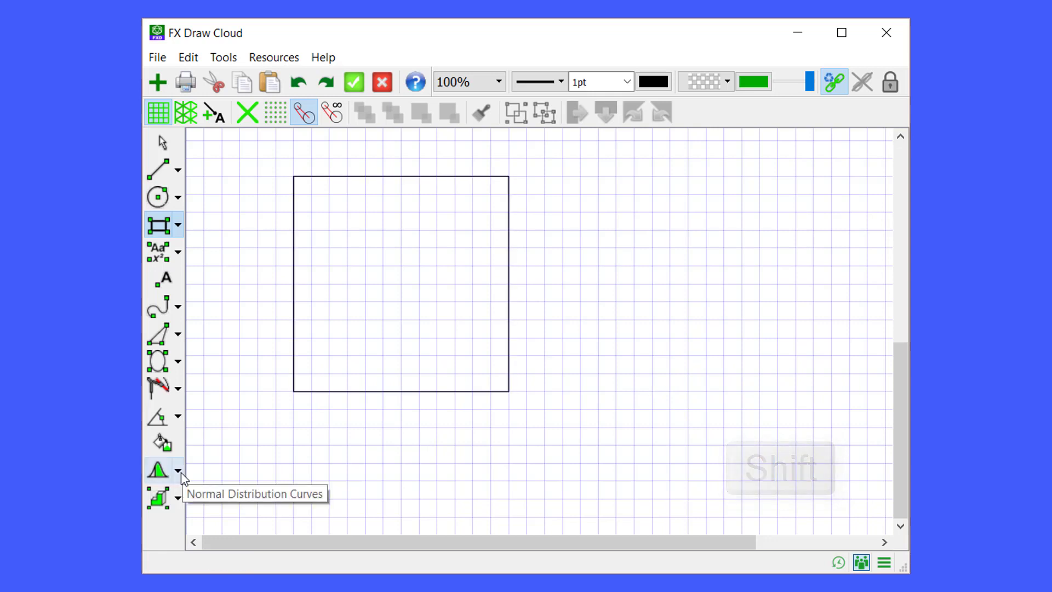
# Step: Insert a Function Graph beside the square, spanning from about (10.5, 14) to about (18, 23)
pyautogui.click(178, 471)
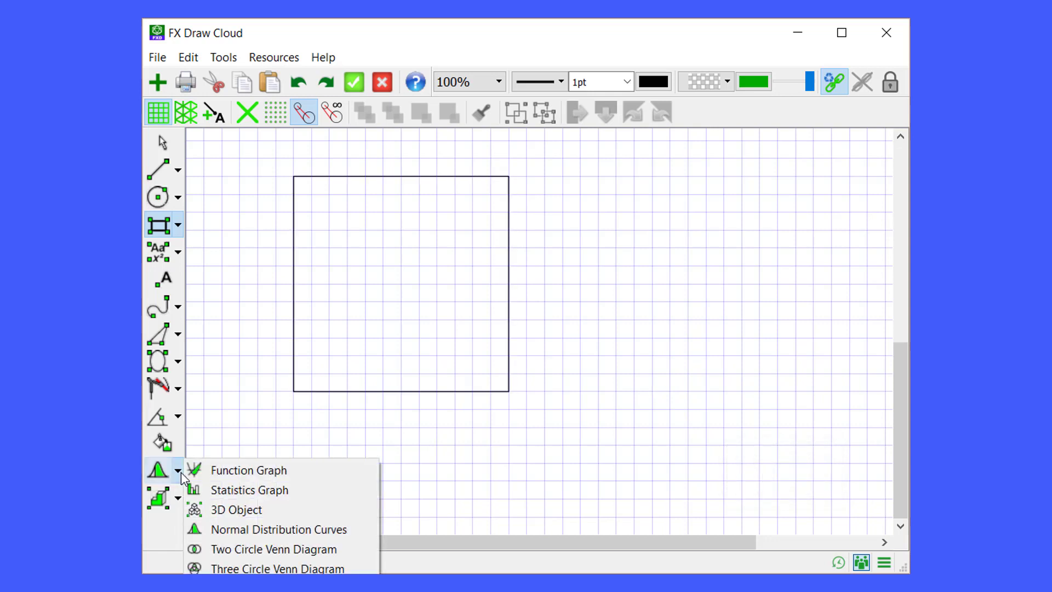
pyautogui.click(269, 471)
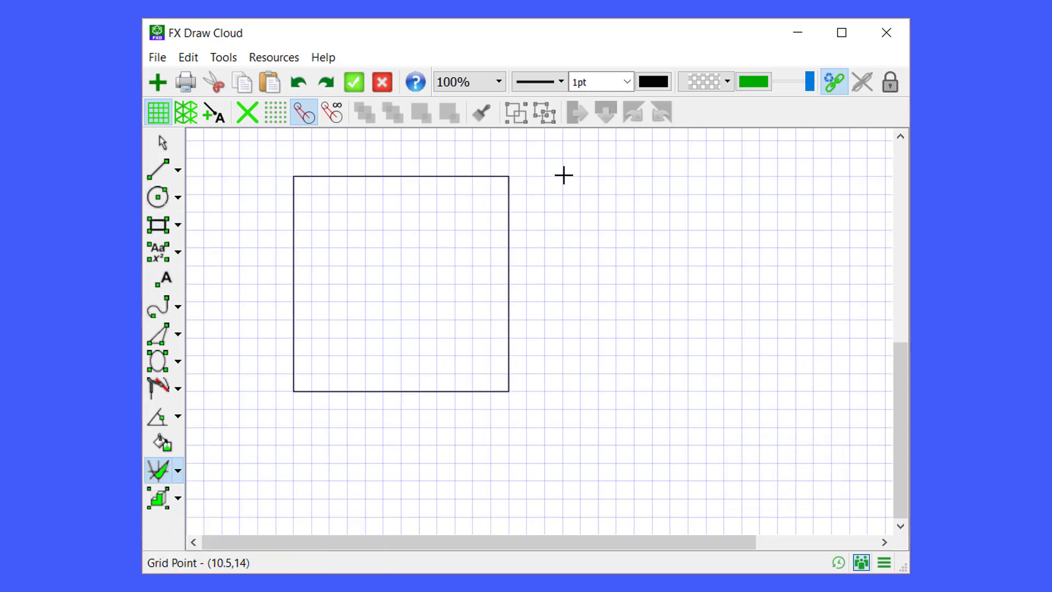
pyautogui.moveTo(563, 175); pyautogui.dragTo(831, 497)
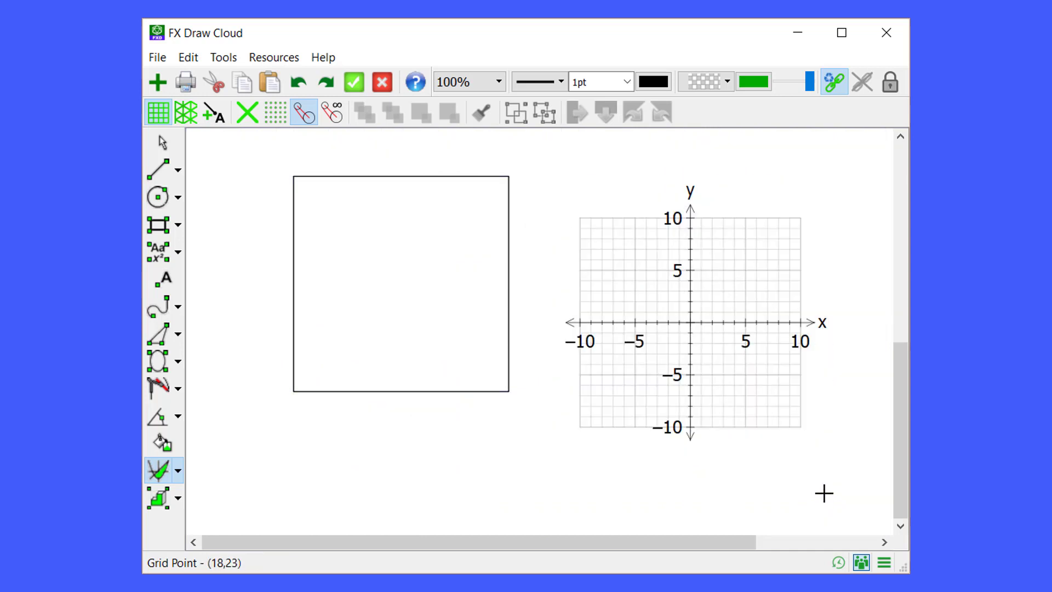
pyautogui.press('Escape')
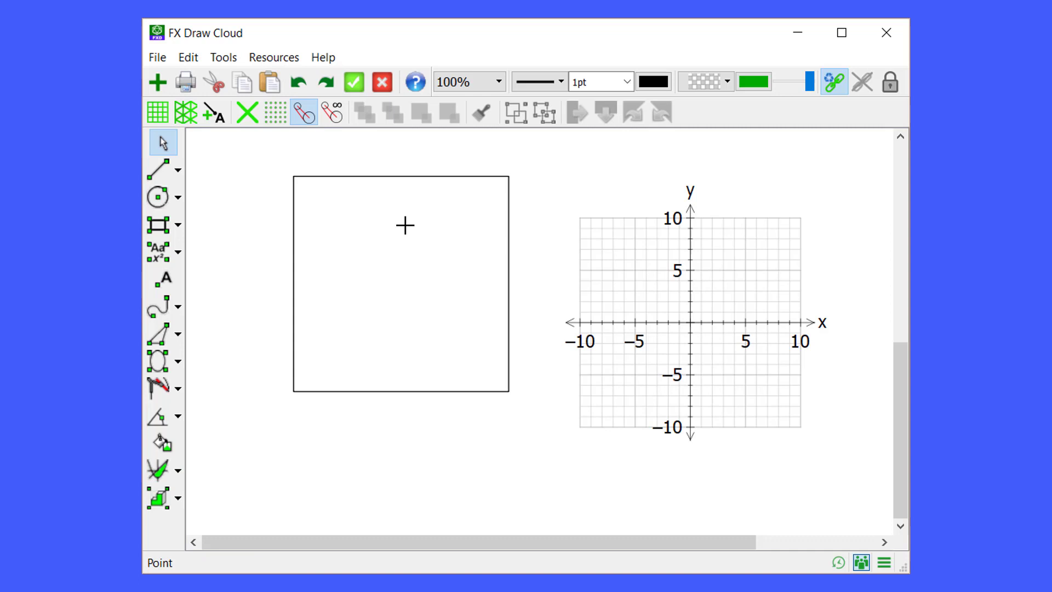
# Step: Delete the square and insert a Three Circle Venn Diagram about 6.5 cm wide in its place
pyautogui.click(393, 185)
pyautogui.press('Delete')
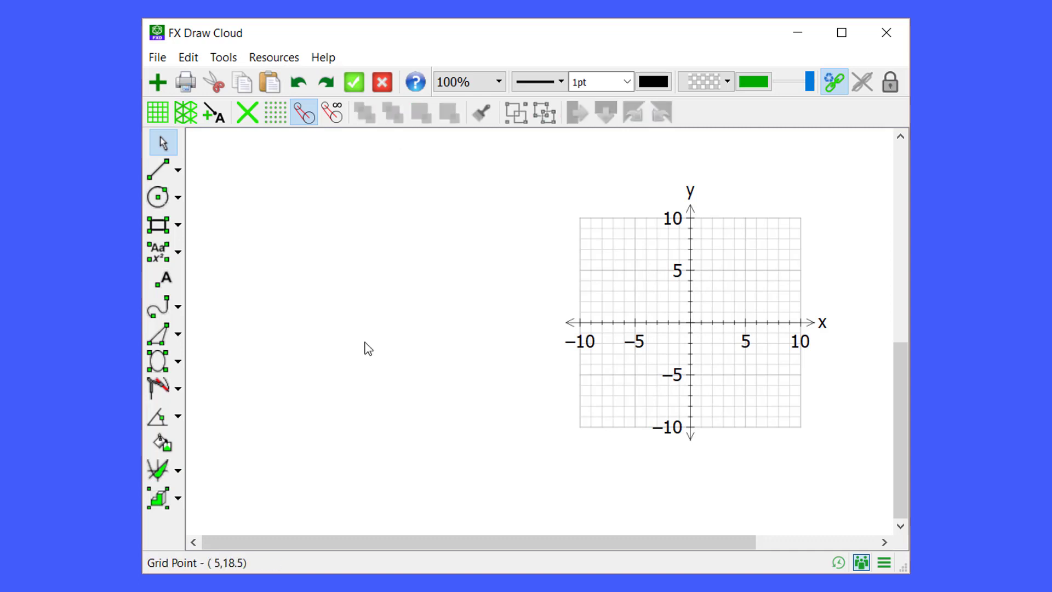
pyautogui.click(181, 470)
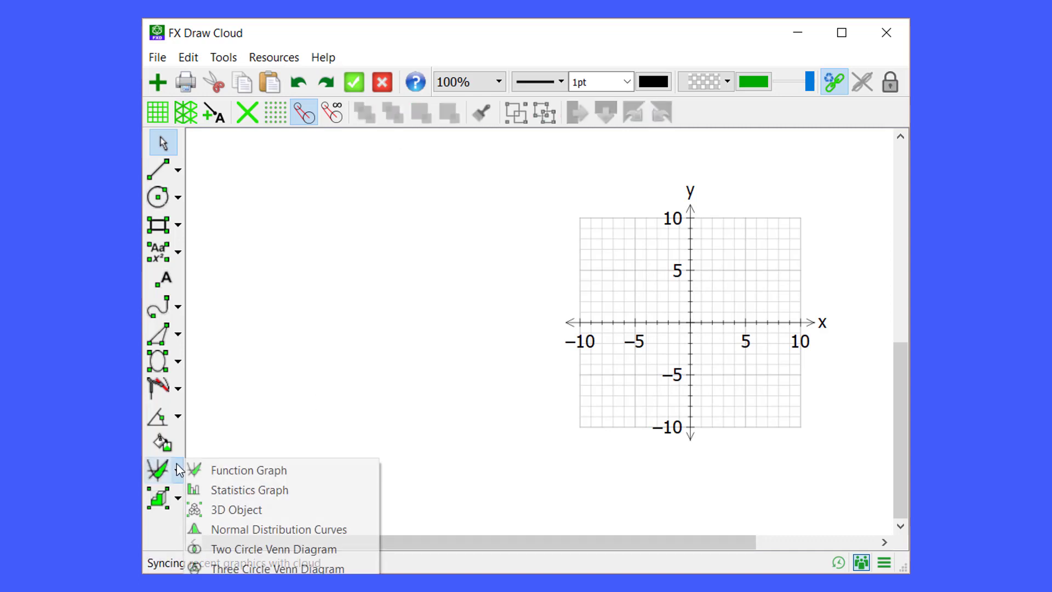
pyautogui.click(230, 565)
pyautogui.moveTo(258, 194); pyautogui.dragTo(496, 449)
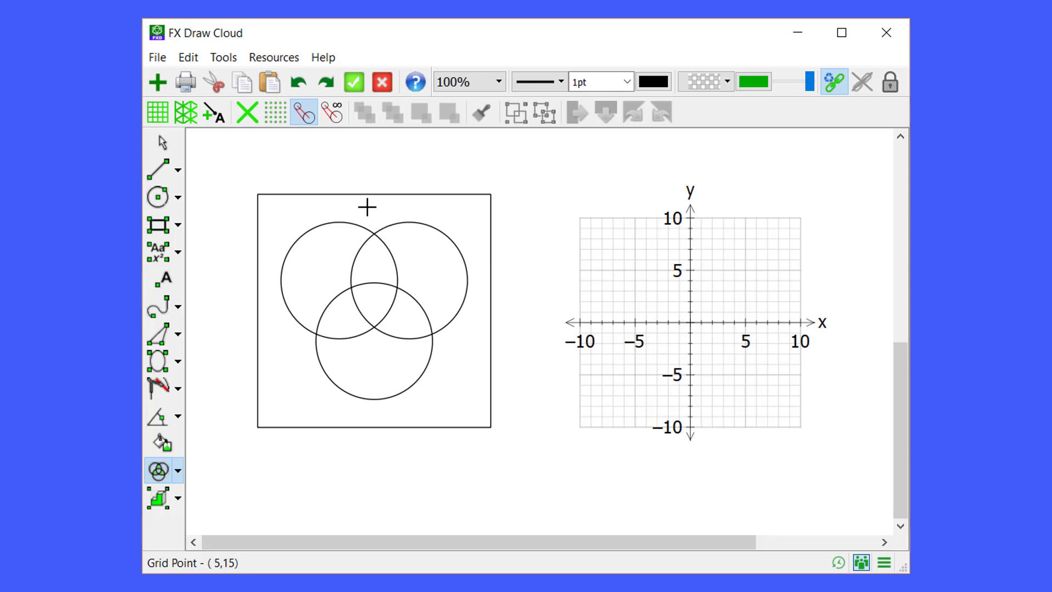
pyautogui.press('Escape')
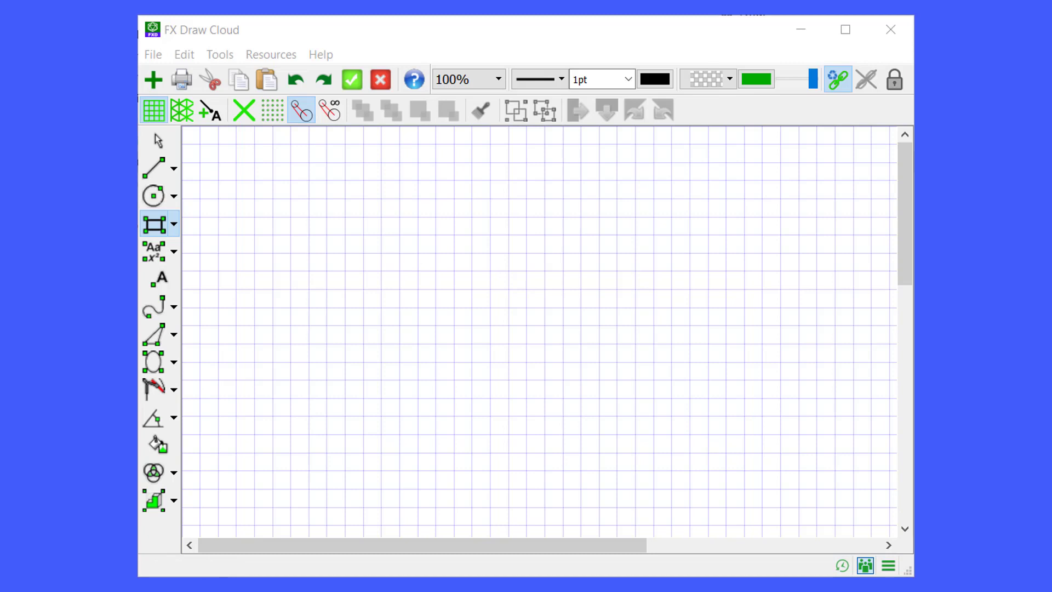
# Step: Copy the large Winter soap-bubble picture from the Google image results in Chrome and paste it into the FX Draw Cloud drawing
pyautogui.hotkey('alt', 'Tab')
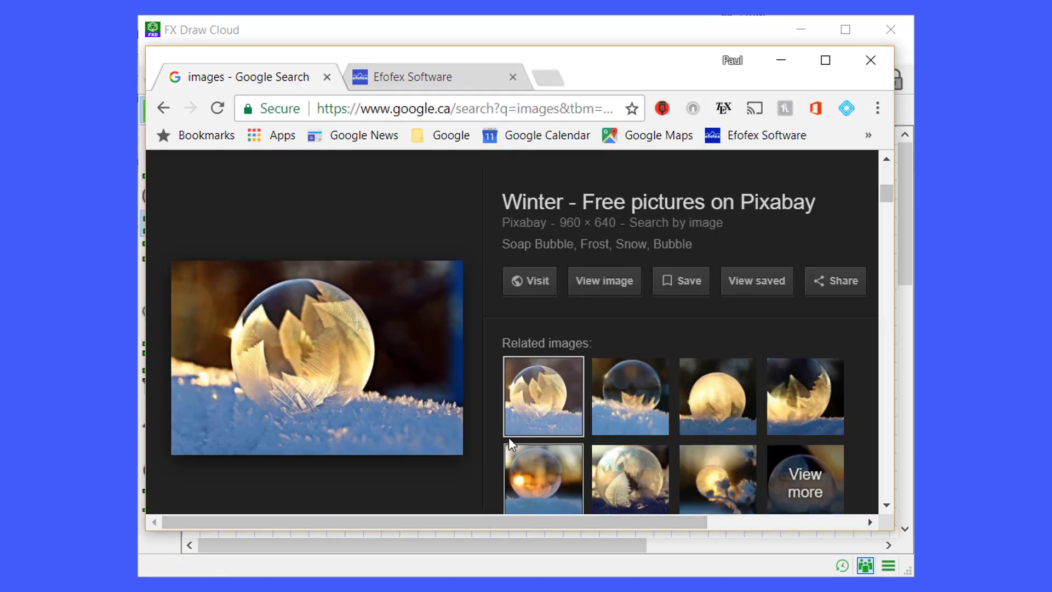
pyautogui.rightClick(351, 353)
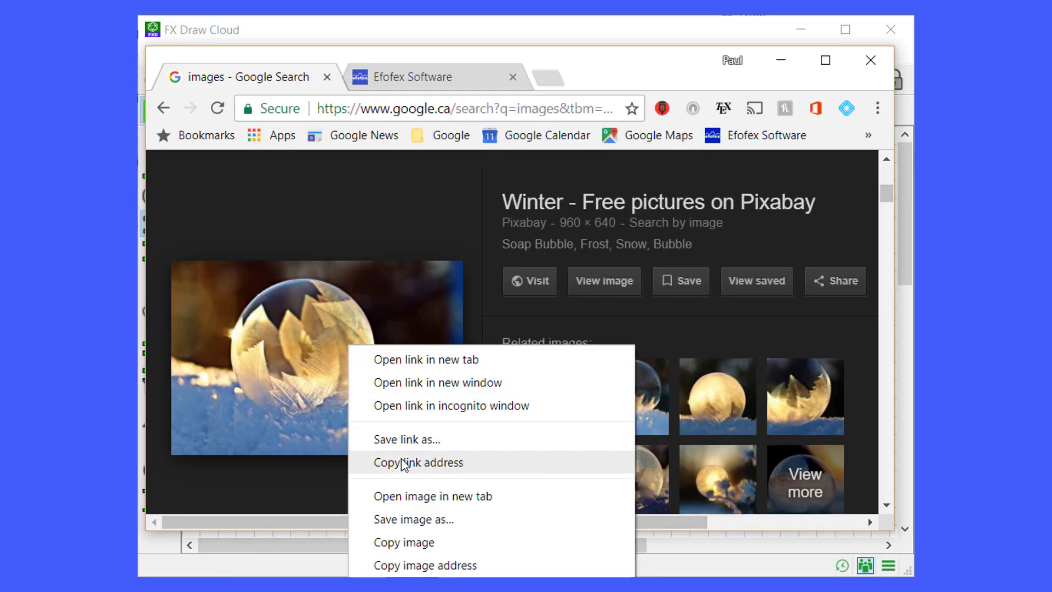
pyautogui.click(401, 543)
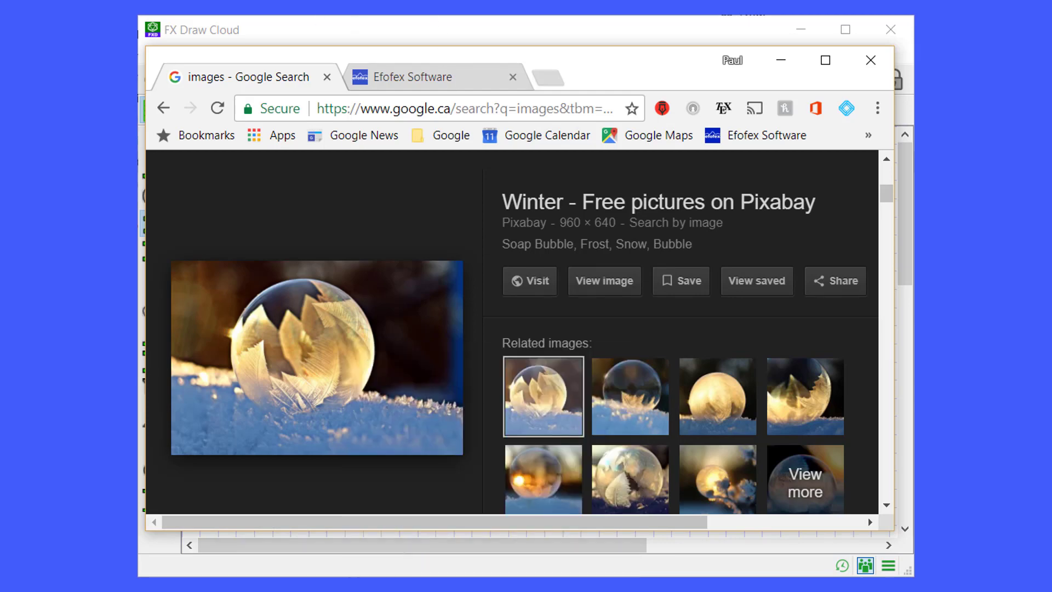
pyautogui.click(297, 36)
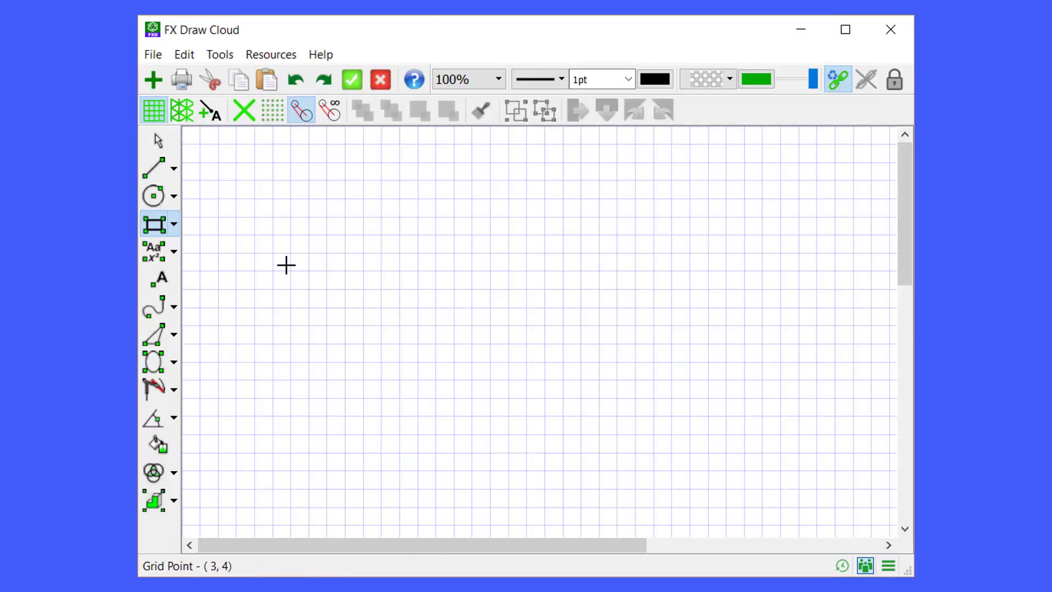
pyautogui.hotkey('ctrl', 'v')
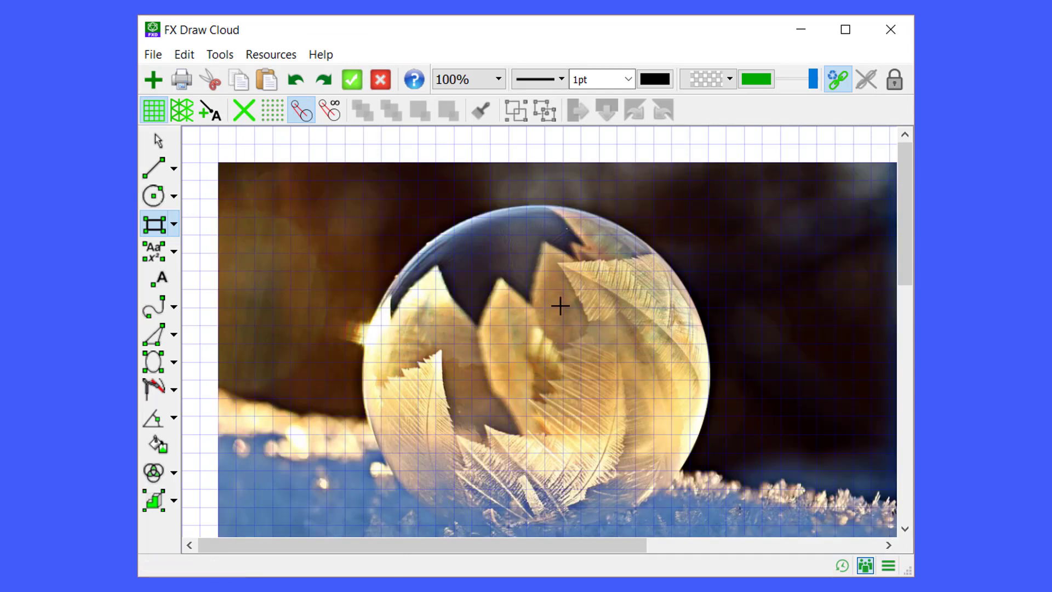
# Step: Draw a plain line diagonally across the pasted picture from about (4, 9) to about (14.5, 3.5)
pyautogui.click(154, 167)
pyautogui.moveTo(327, 453)
pyautogui.mouseDown()
pyautogui.moveTo(691, 328)
pyautogui.moveTo(707, 253)
pyautogui.mouseUp()
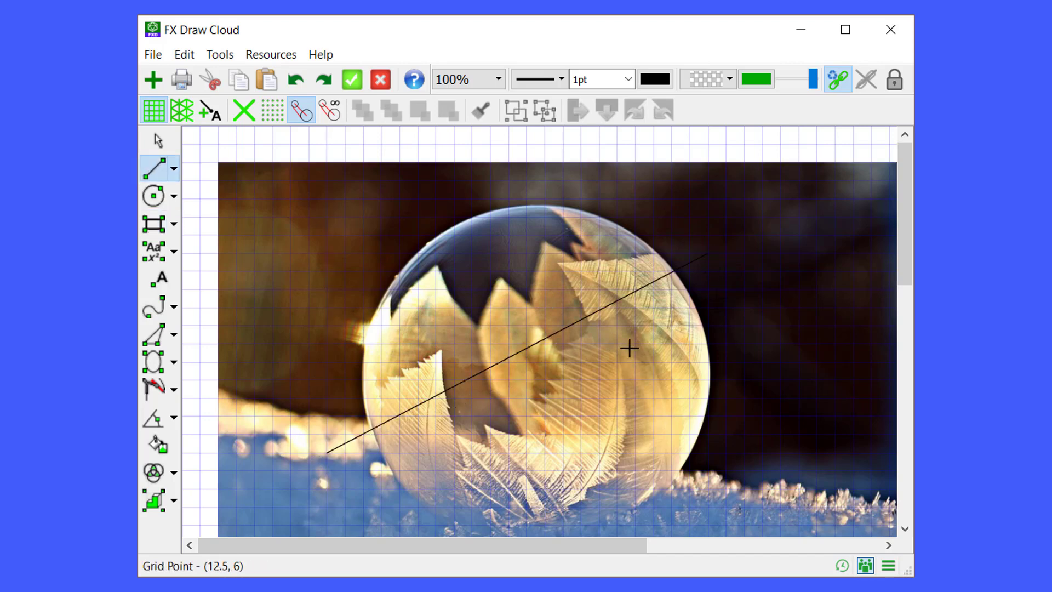
# Step: Set the line weight of the diagonal line across the pasted picture to 3pt
pyautogui.press('Escape')
pyautogui.click(599, 316)
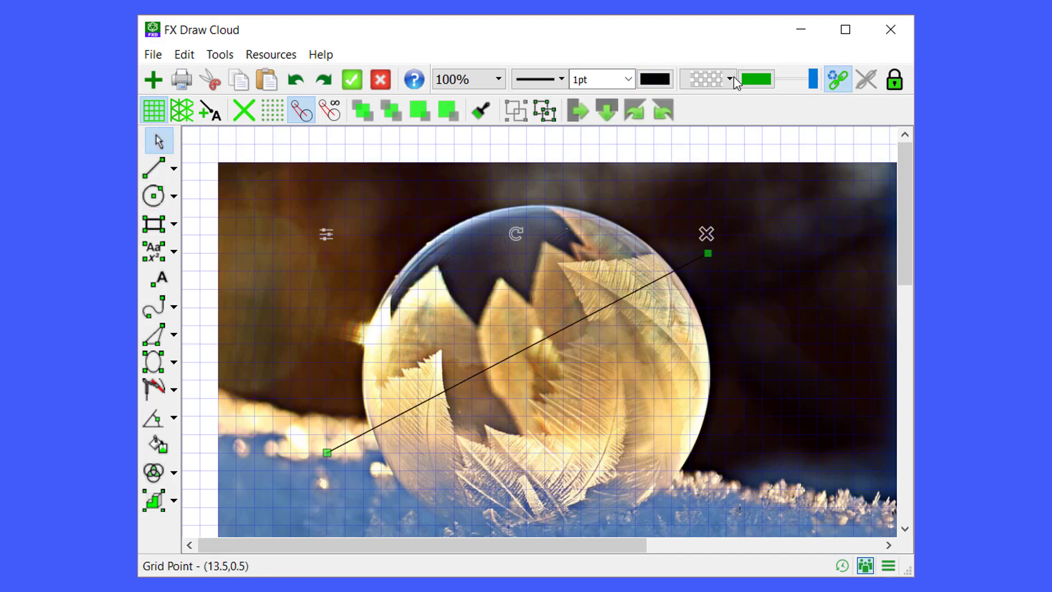
pyautogui.click(628, 79)
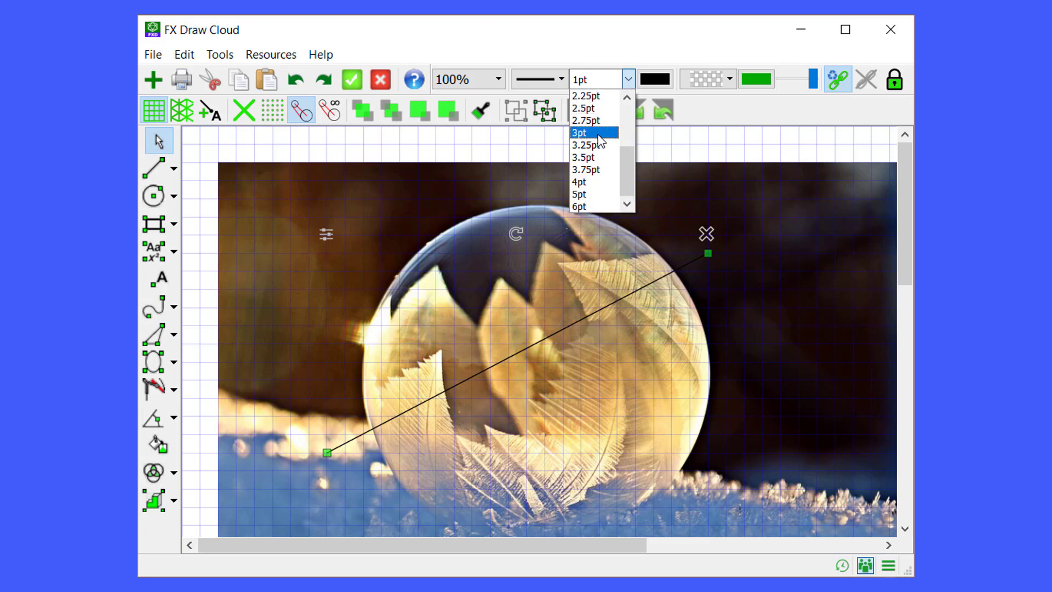
pyautogui.click(598, 136)
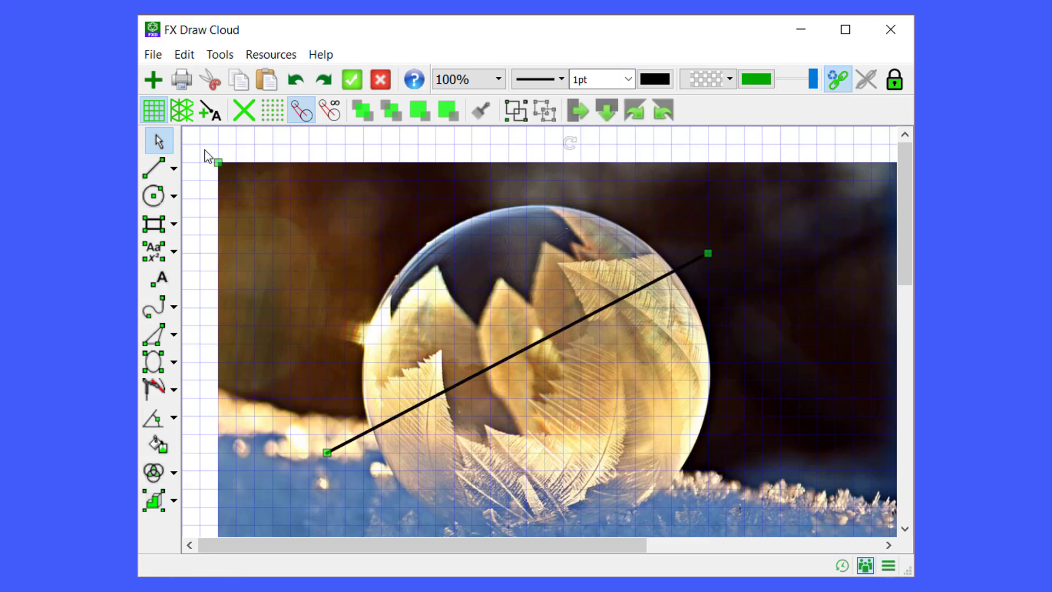
# Step: Clear the drawing and import the picture NautilusCutawayLogarithmicSpiral.jpg into a frame from about (3.5, 1) to (15.5, 10)
pyautogui.press('Delete')
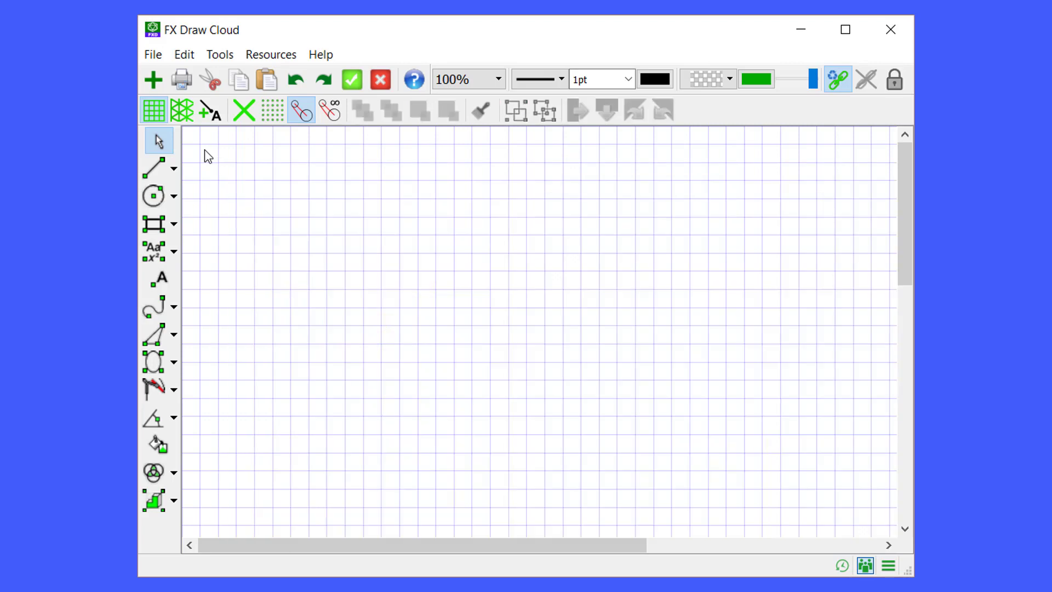
pyautogui.click(174, 226)
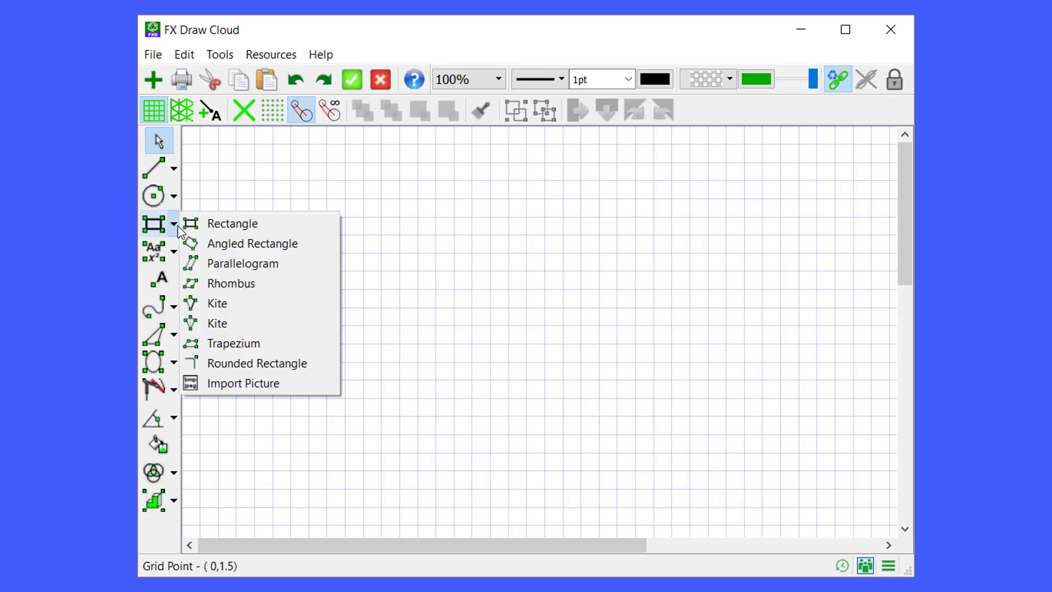
pyautogui.click(269, 387)
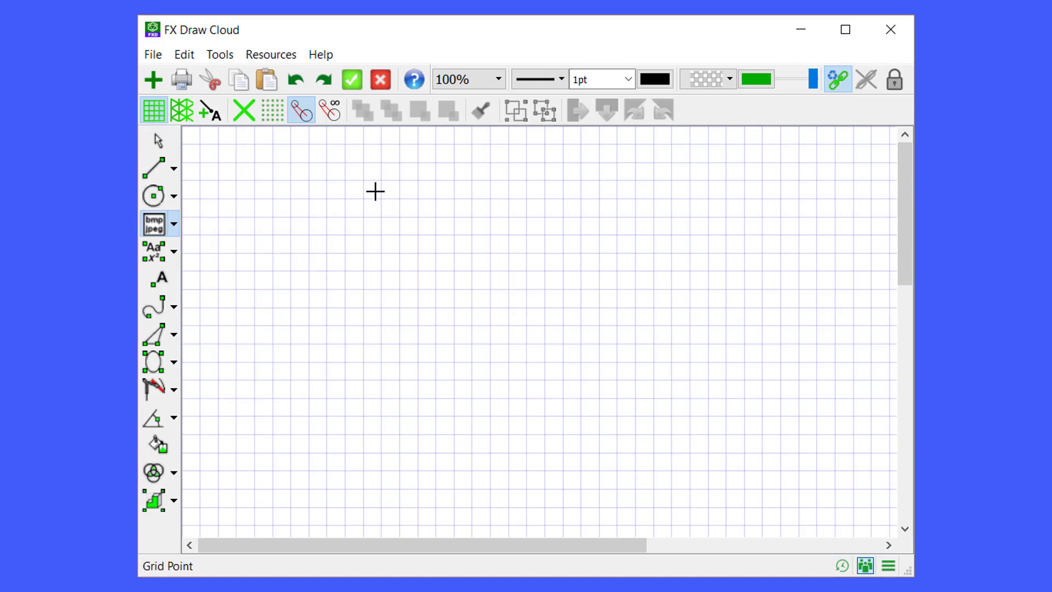
pyautogui.moveTo(308, 155); pyautogui.dragTo(739, 483)
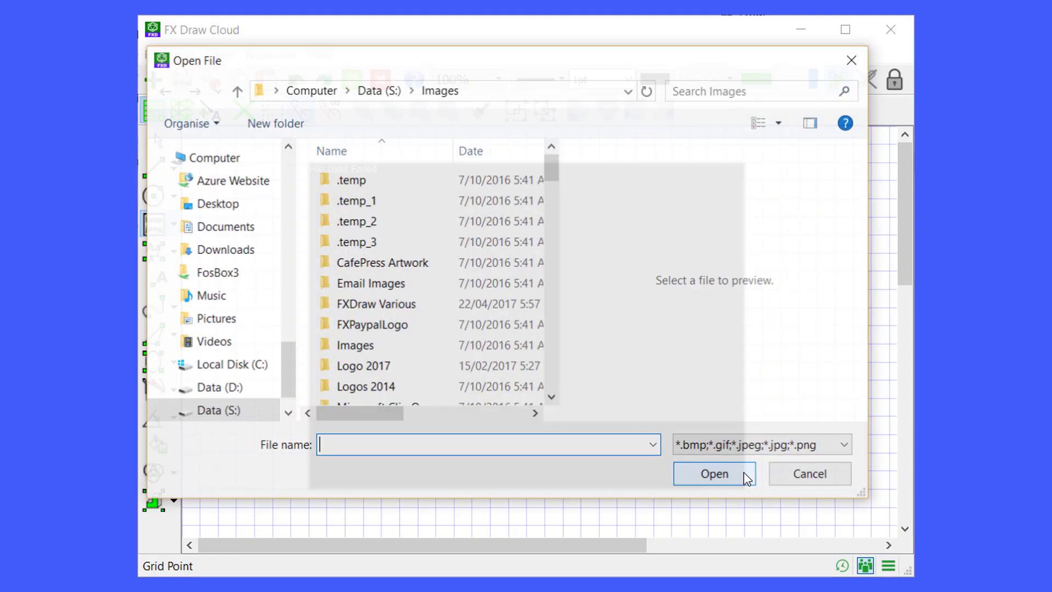
pyautogui.moveTo(527, 68); pyautogui.dragTo(546, 74)
pyautogui.scroll(-13, 445, 282)
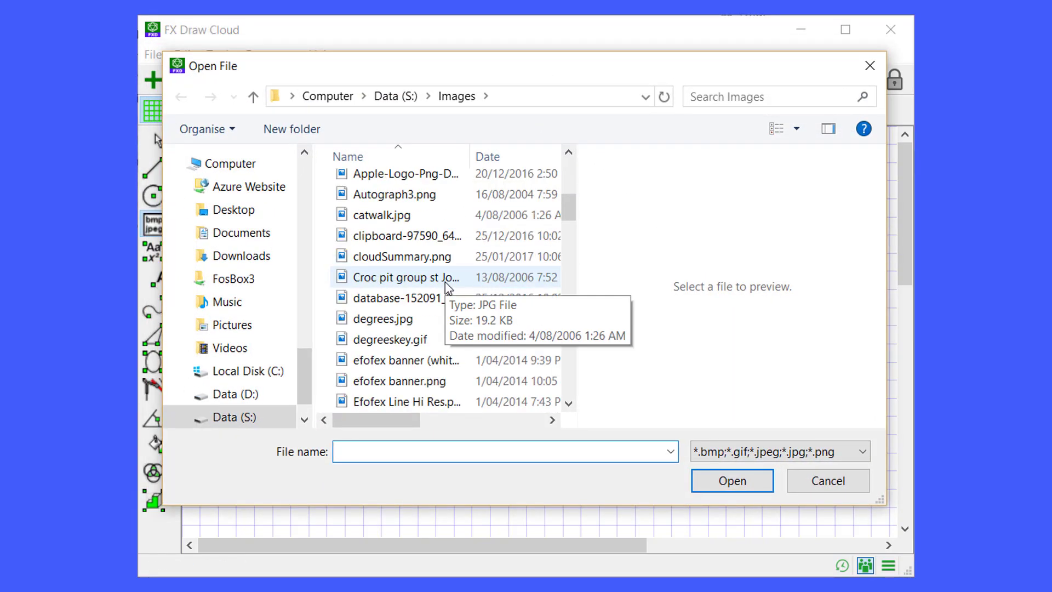
pyautogui.scroll(-15, 449, 284)
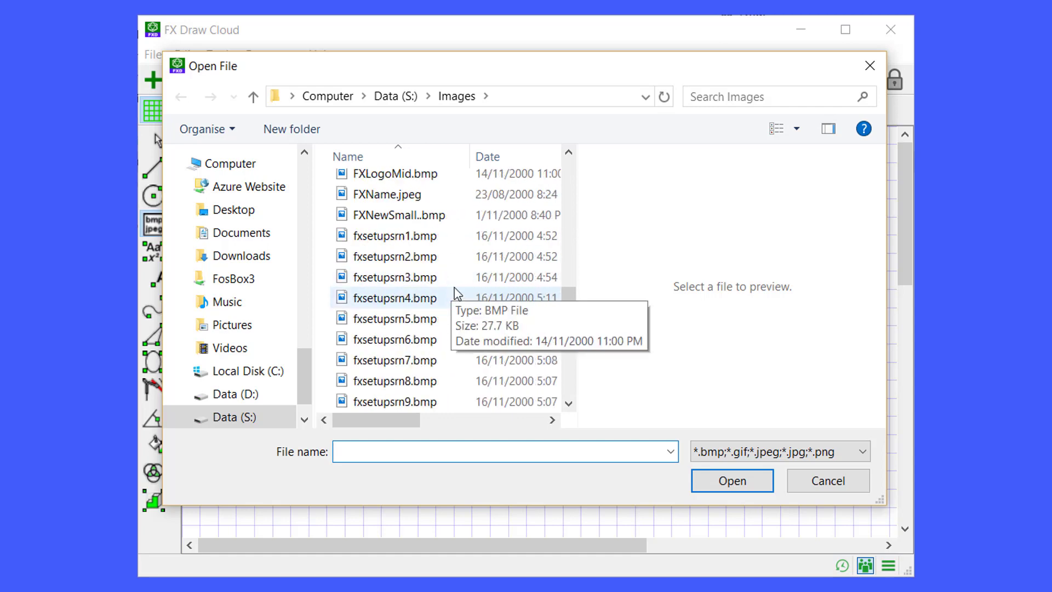
pyautogui.scroll(-1, 430, 359)
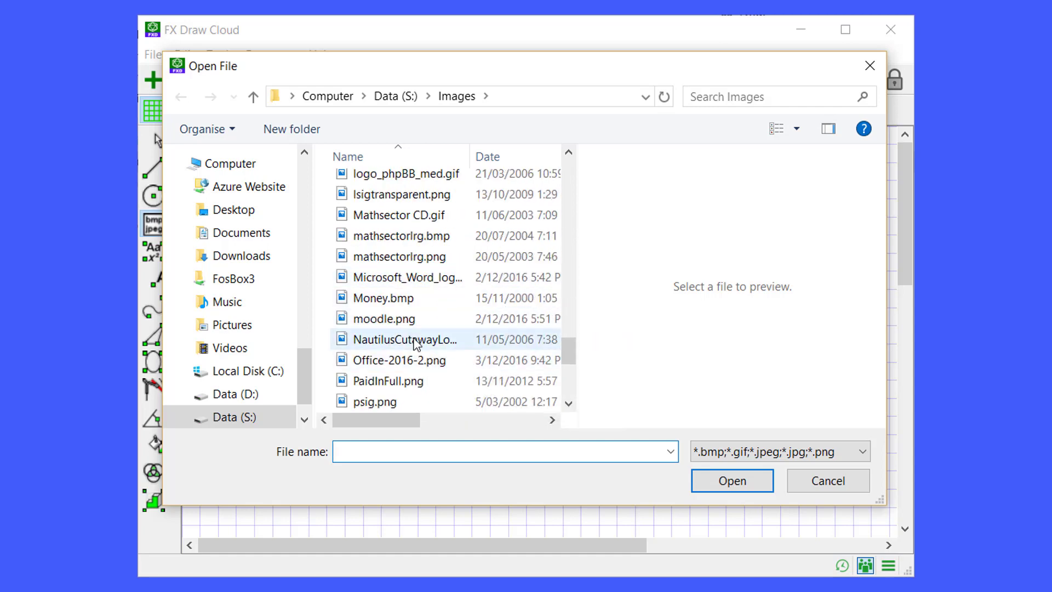
pyautogui.click(411, 340)
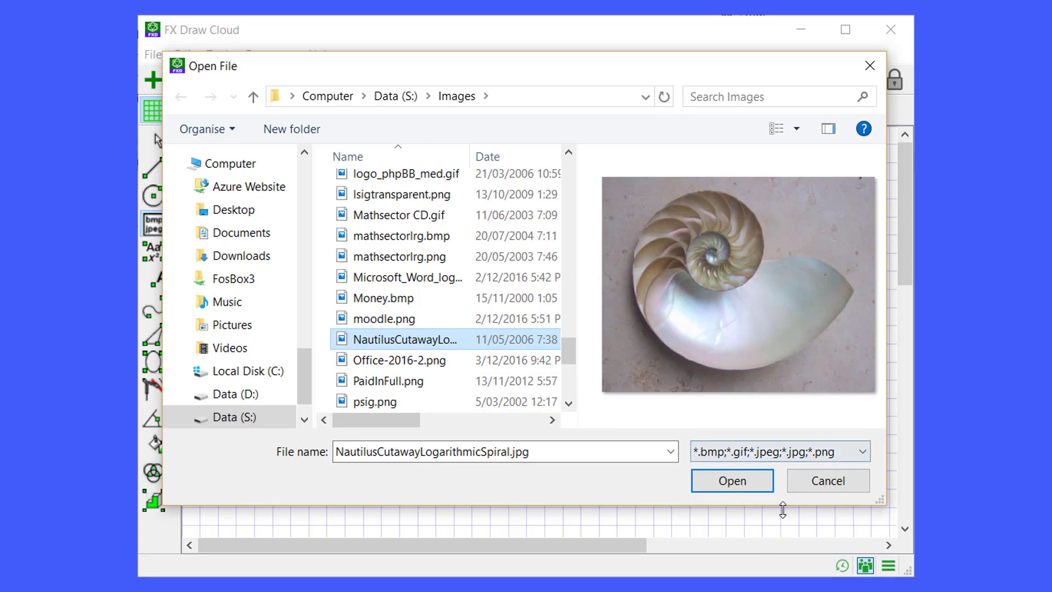
pyautogui.click(752, 492)
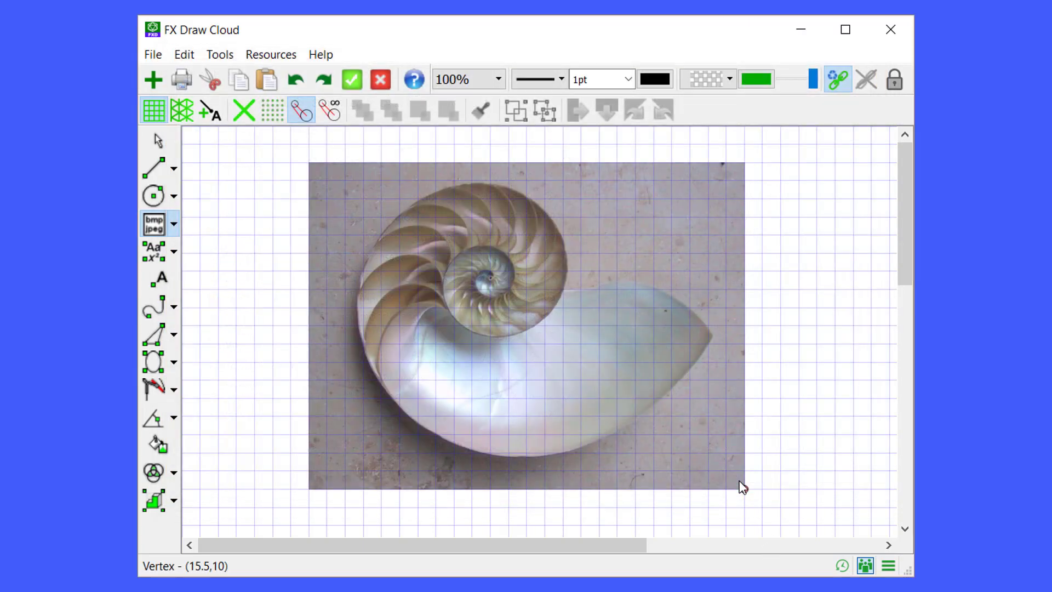
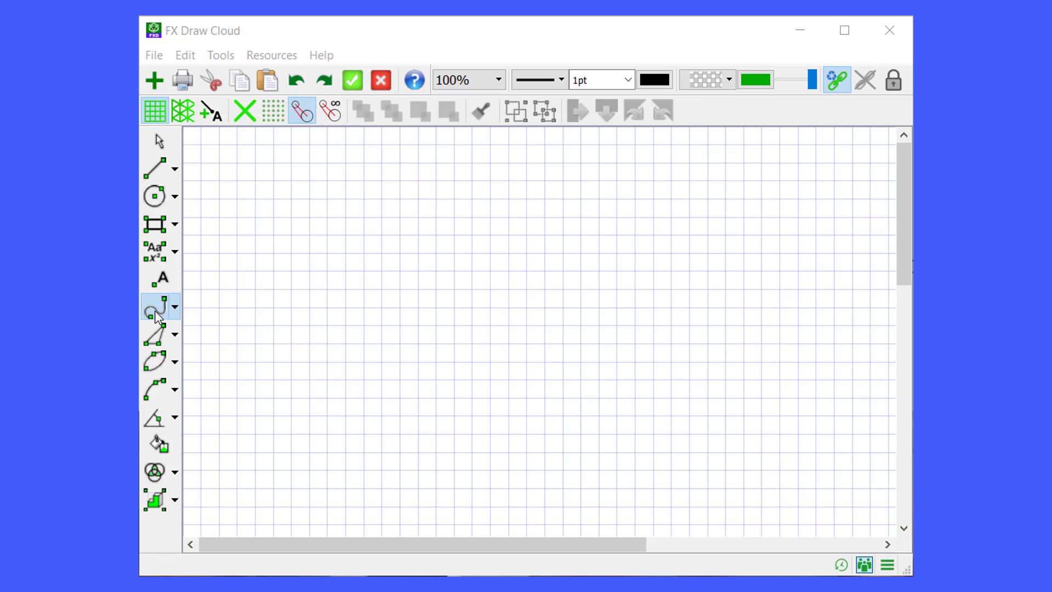
# Step: Draw a long winding Smoothed Line freehand across the page and reshape its inner hump by moving two of its points
pyautogui.click(156, 317)
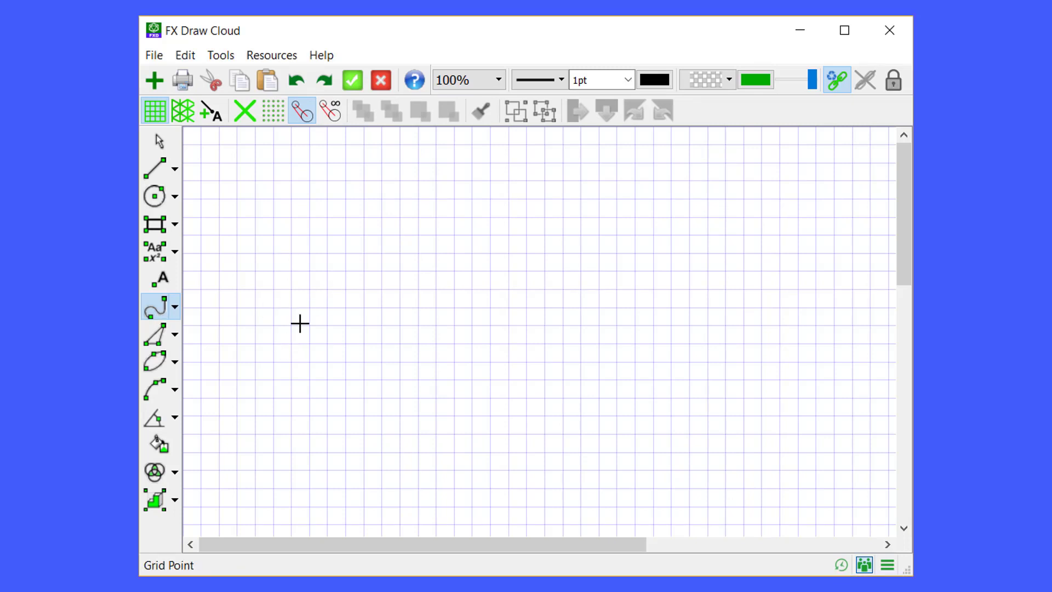
pyautogui.moveTo(285, 347)
pyautogui.mouseDown()
pyautogui.moveTo(439, 321)
pyautogui.moveTo(718, 328)
pyautogui.moveTo(596, 228)
pyautogui.moveTo(433, 181)
pyautogui.moveTo(268, 291)
pyautogui.moveTo(383, 439)
pyautogui.moveTo(730, 486)
pyautogui.moveTo(805, 427)
pyautogui.mouseUp()
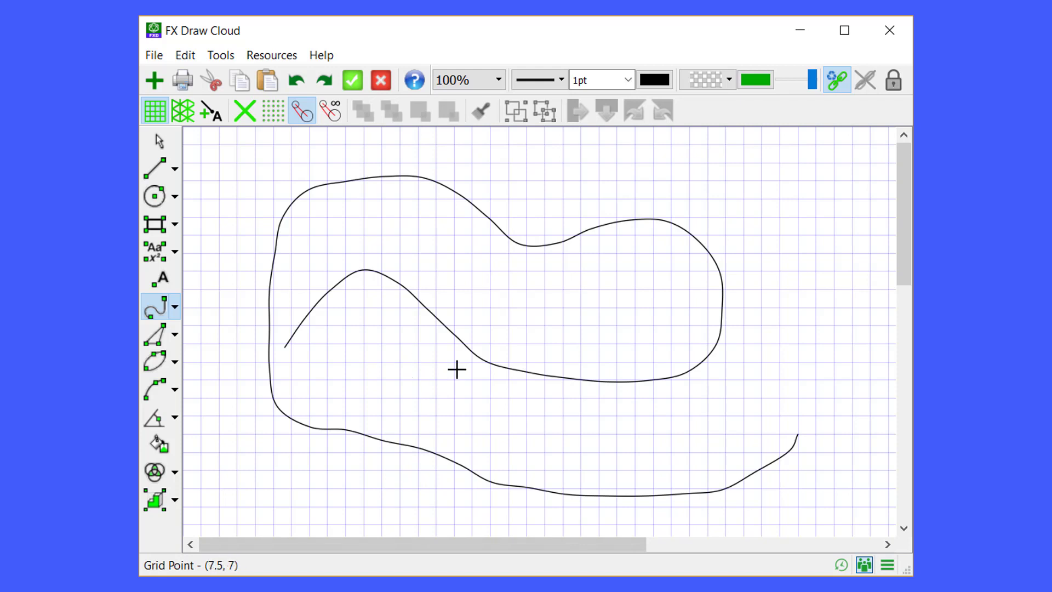
pyautogui.press('Escape')
pyautogui.click(493, 368)
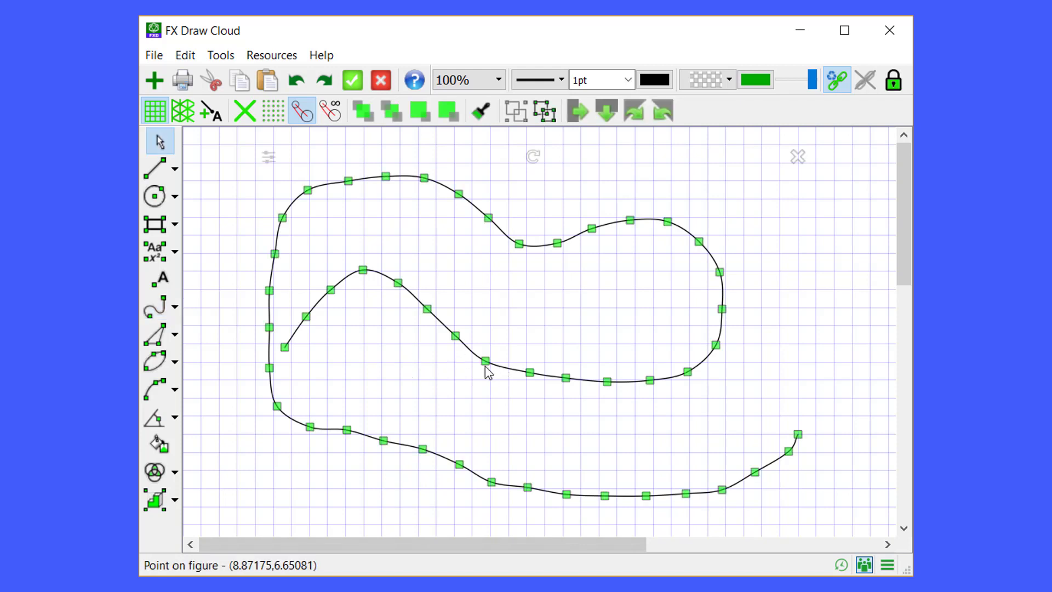
pyautogui.moveTo(362, 270); pyautogui.dragTo(364, 289)
pyautogui.moveTo(427, 309); pyautogui.dragTo(436, 308)
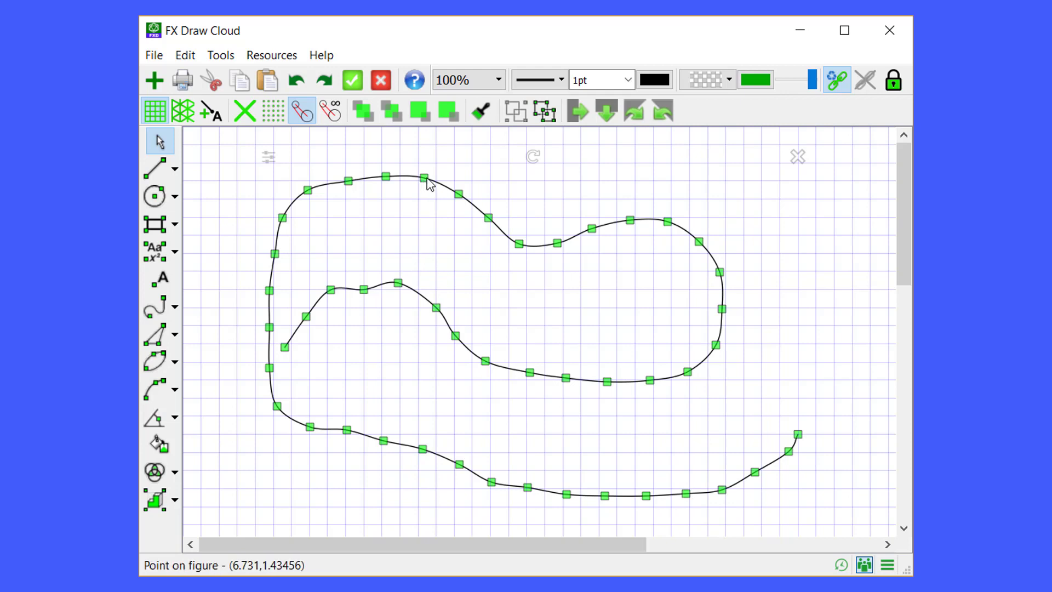
# Step: Delete the smoothed line and draw a Bezier Curve from (4, 6.5) to (15, 2) with control points at about (2.5, 3.5) and (17.5, 7)
pyautogui.press('Delete')
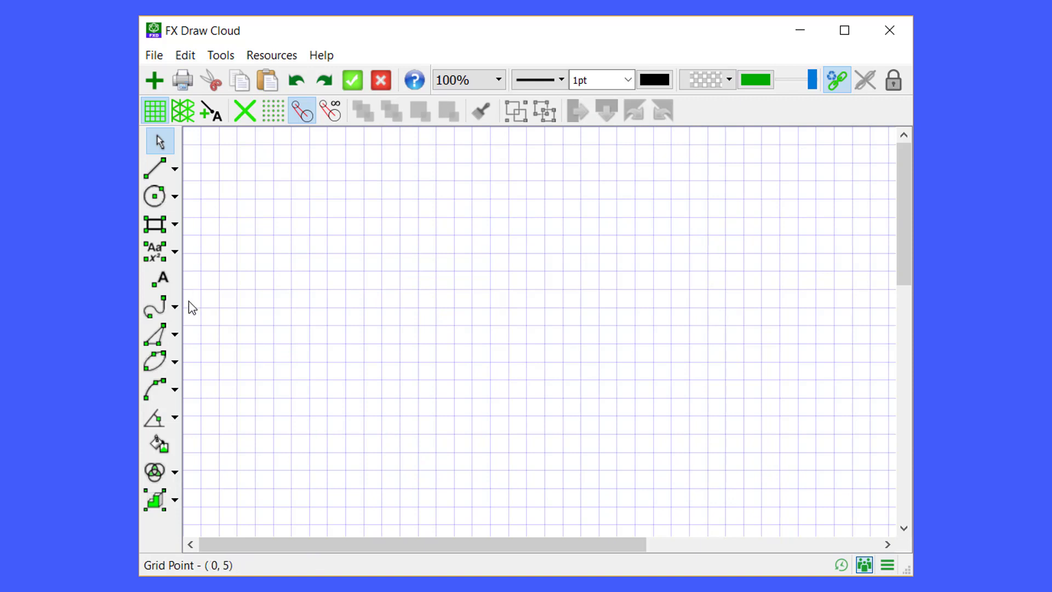
pyautogui.click(174, 307)
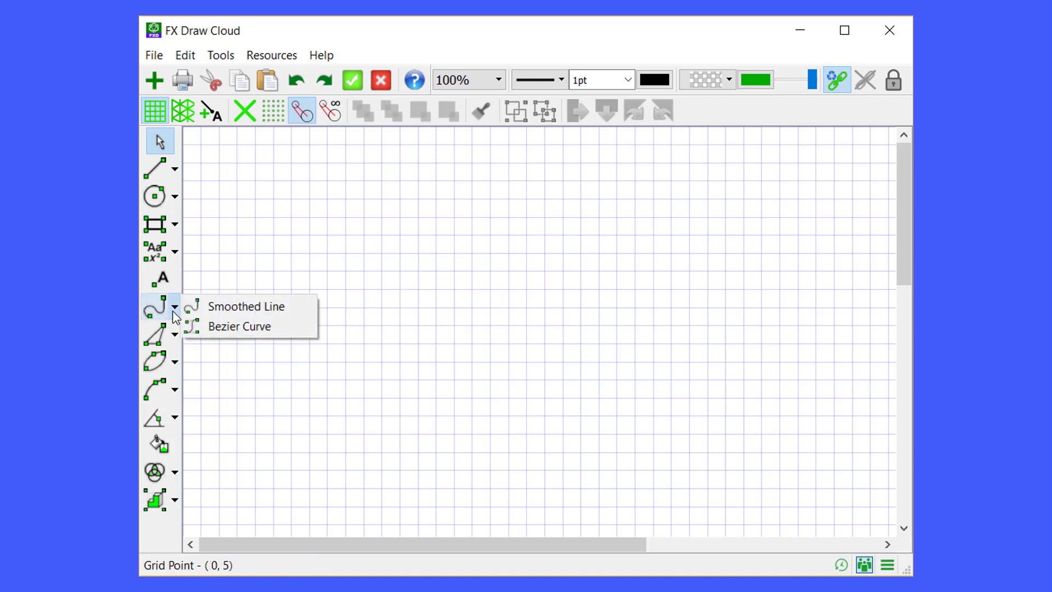
pyautogui.click(203, 327)
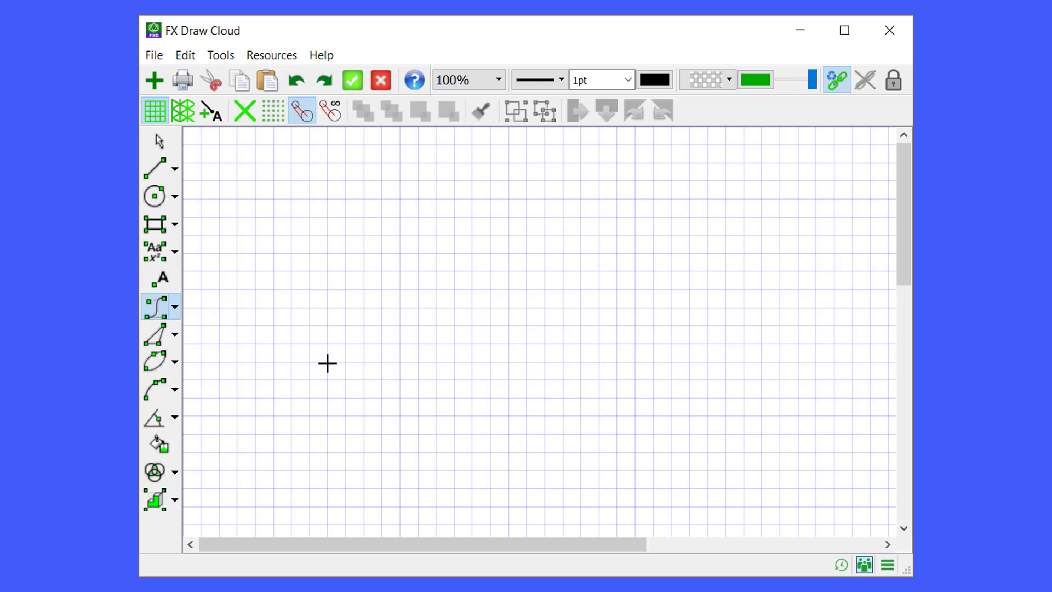
pyautogui.moveTo(327, 363); pyautogui.dragTo(727, 207)
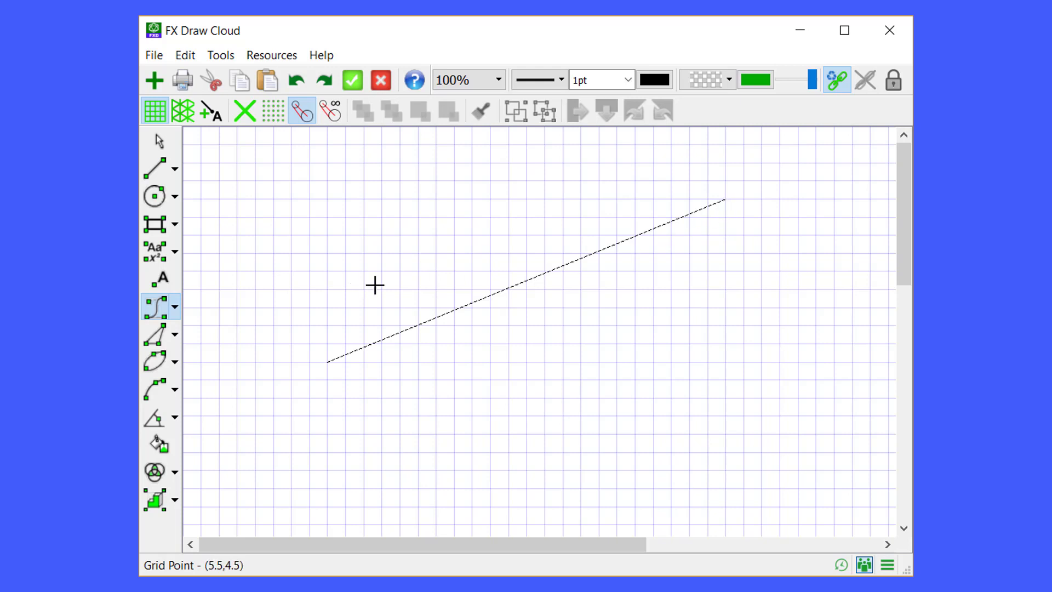
pyautogui.moveTo(374, 284); pyautogui.dragTo(267, 248)
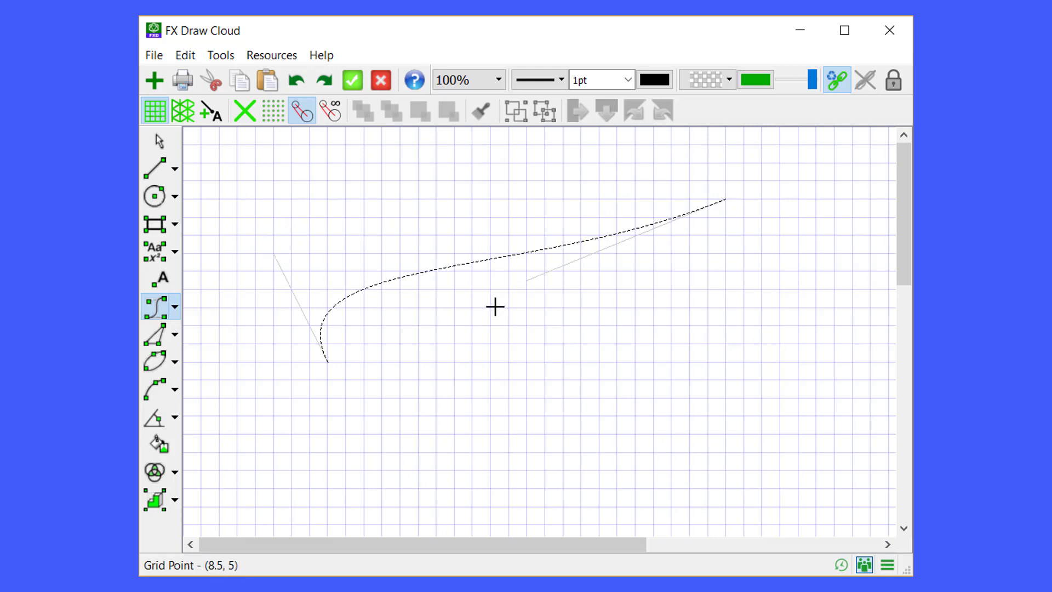
pyautogui.moveTo(521, 294); pyautogui.dragTo(805, 389)
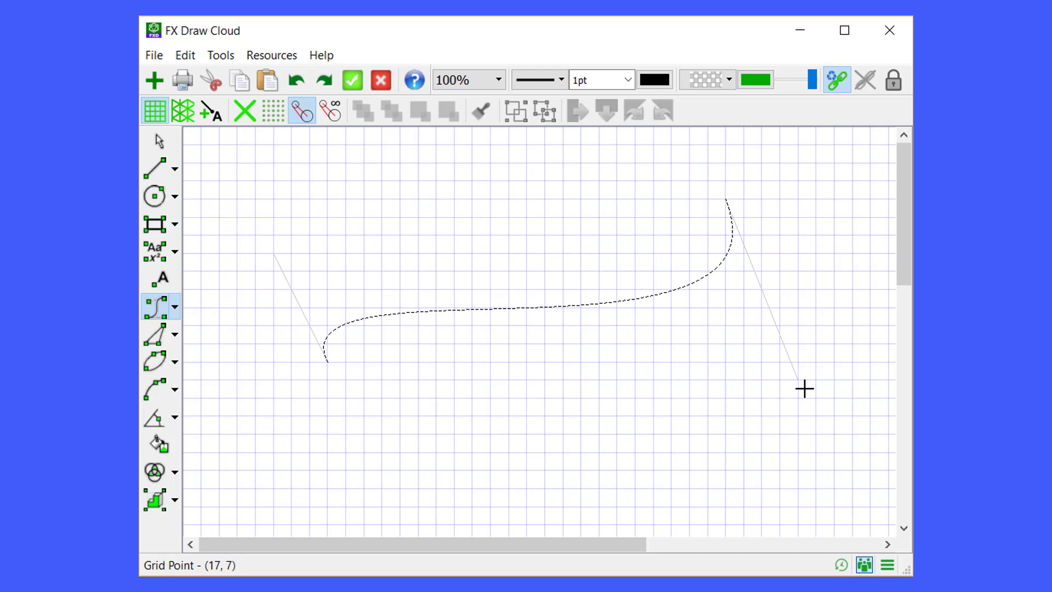
pyautogui.moveTo(801, 370); pyautogui.dragTo(817, 384)
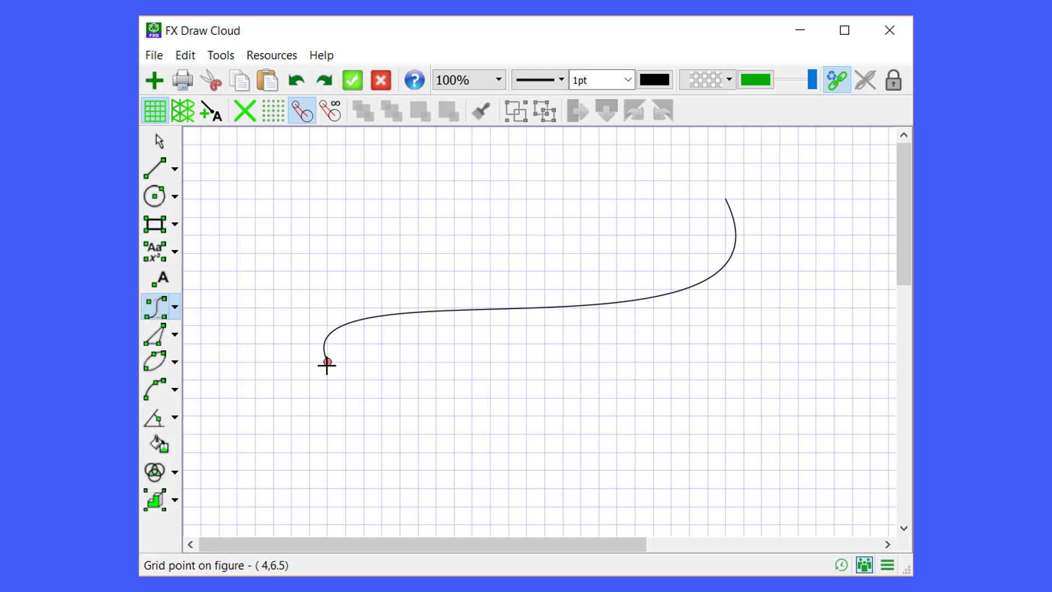
# Step: Draw a second Bezier Curve joining the first one's endpoints, with control points at about (5.5, 9) and above the upper endpoint
pyautogui.moveTo(326, 360); pyautogui.dragTo(722, 199)
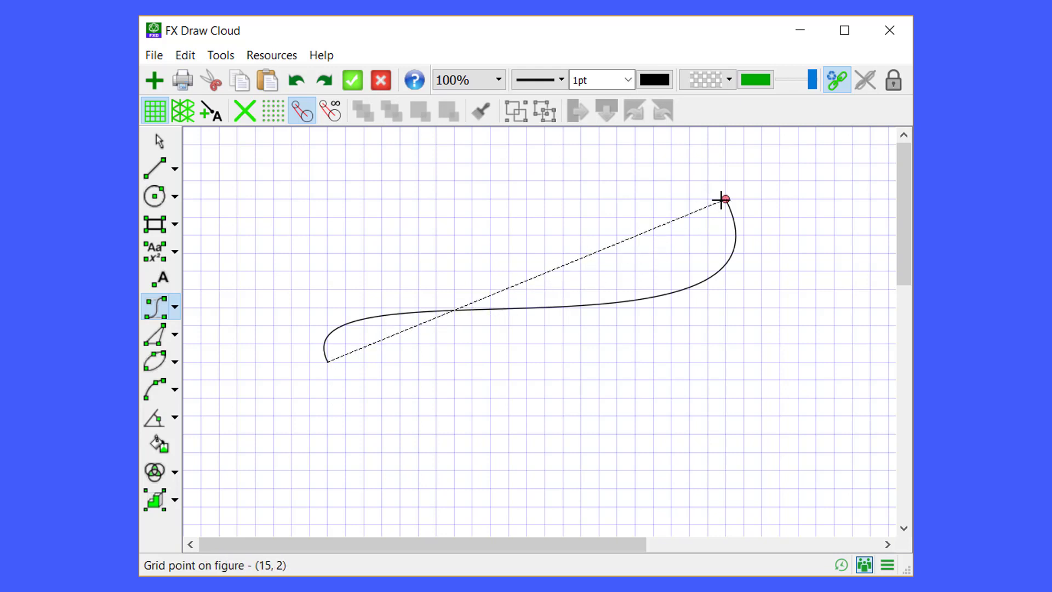
pyautogui.moveTo(683, 236); pyautogui.dragTo(680, 239)
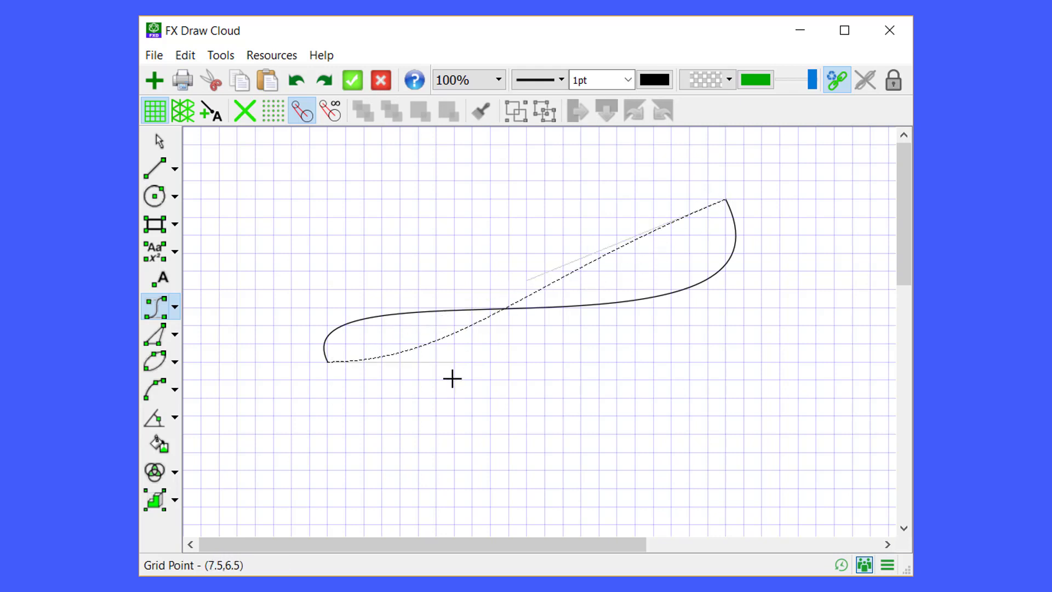
pyautogui.click(378, 453)
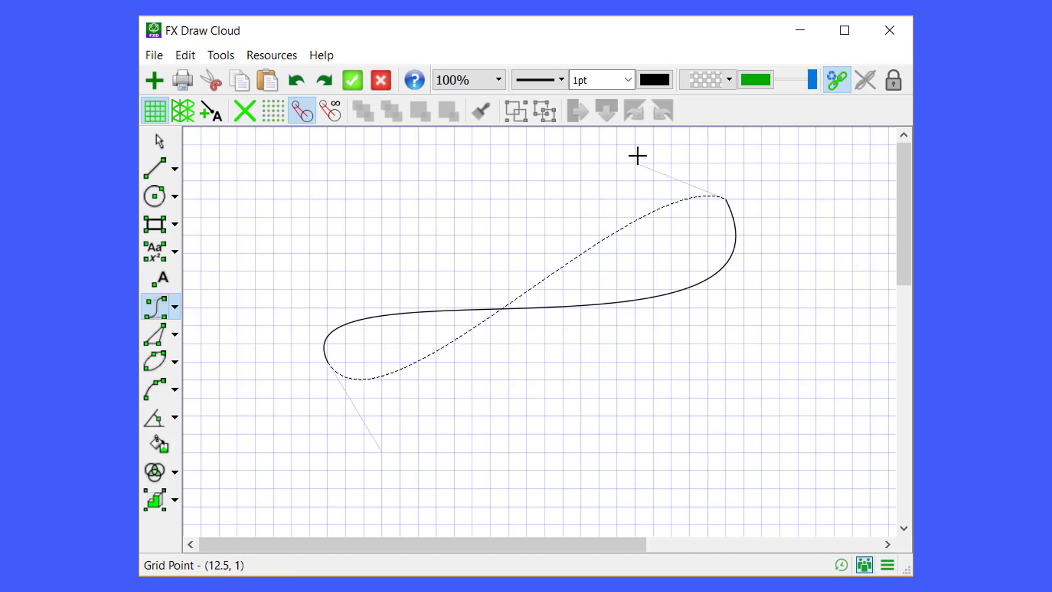
pyautogui.click(666, 103)
pyautogui.press('Escape')
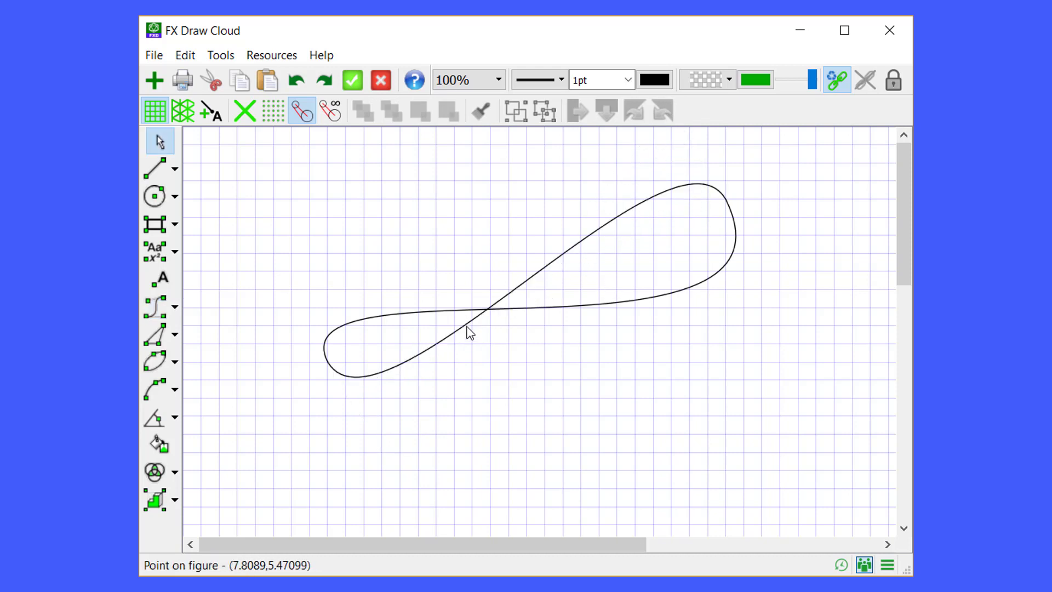
# Step: Change the line type of both Bezier curves to Double with a width of 10
pyautogui.click(467, 326)
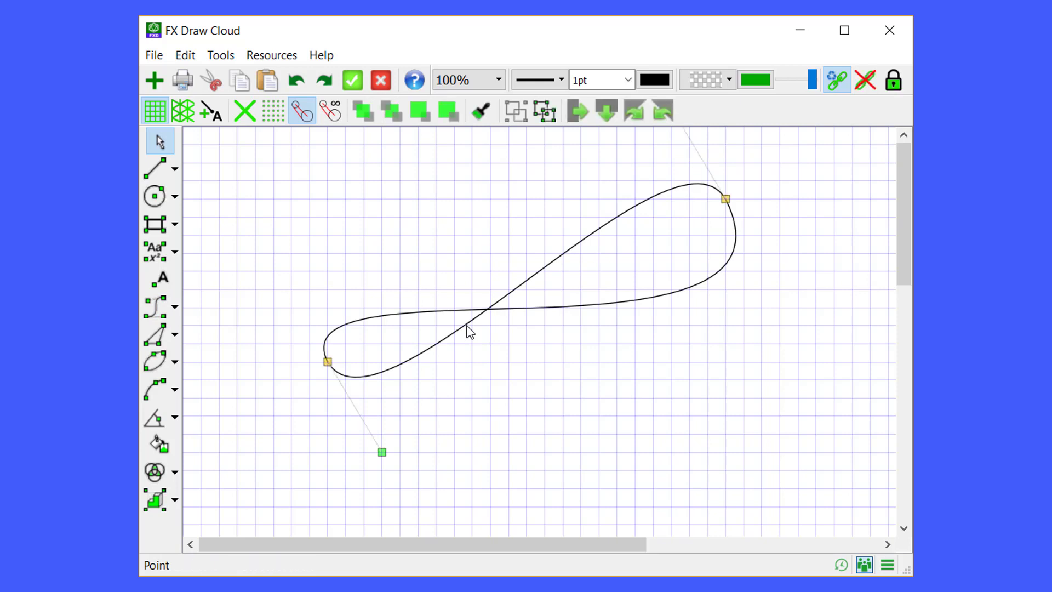
pyautogui.doubleClick(467, 325)
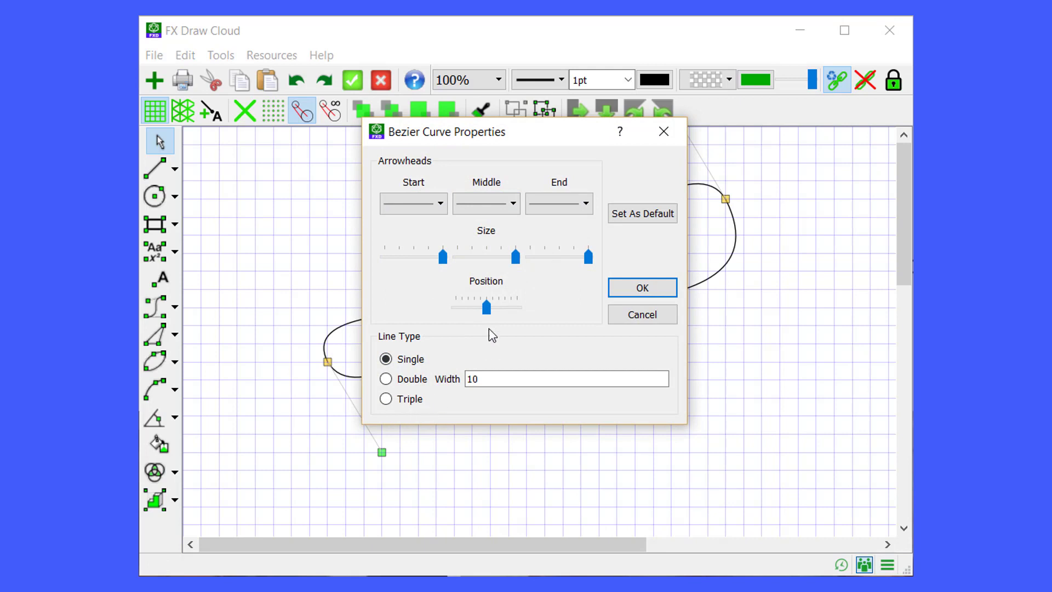
pyautogui.click(410, 379)
pyautogui.click(639, 286)
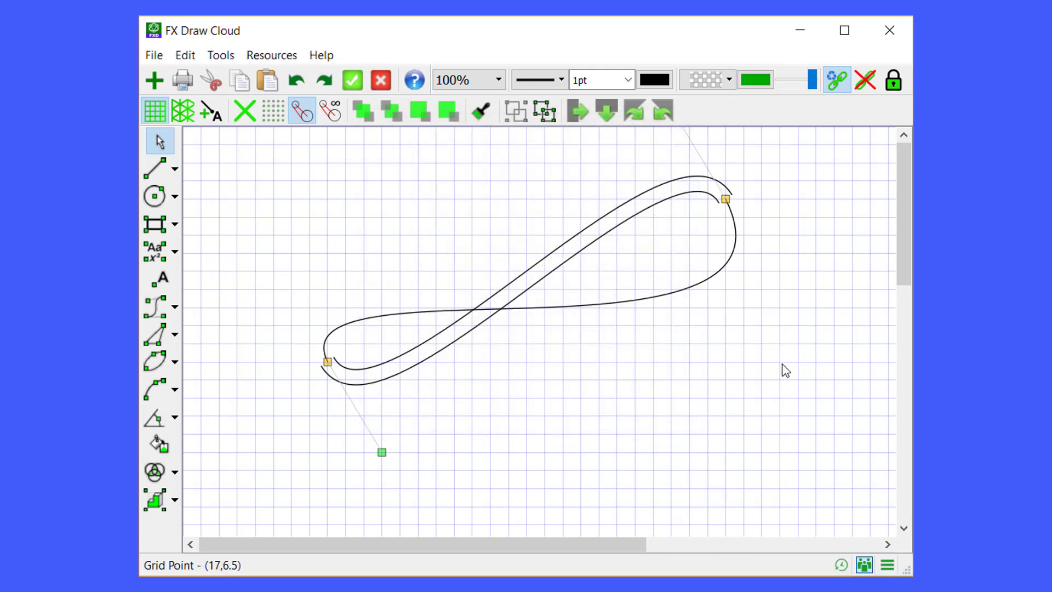
pyautogui.click(623, 301)
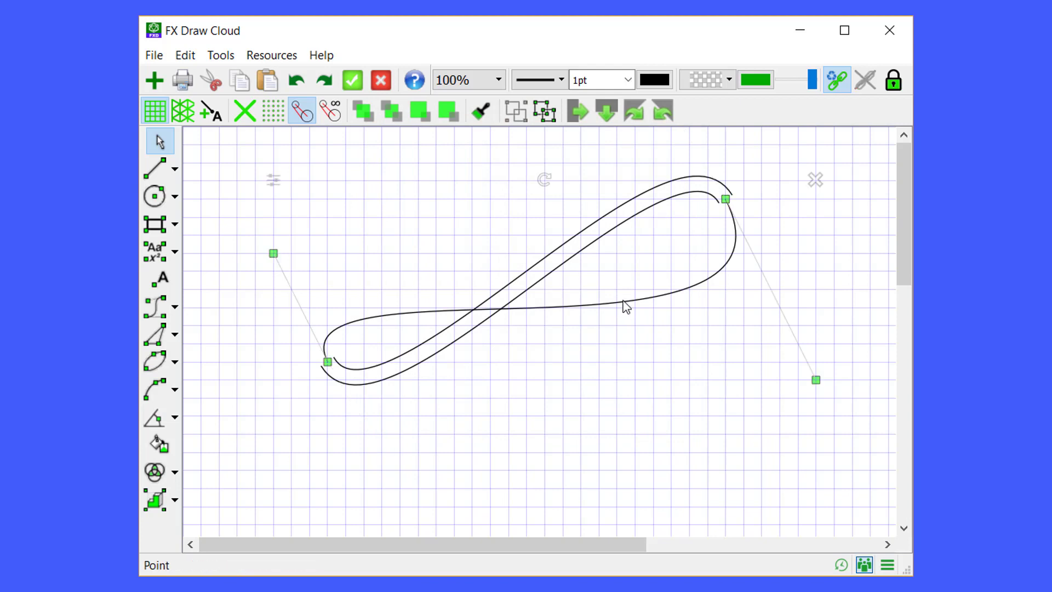
pyautogui.doubleClick(623, 301)
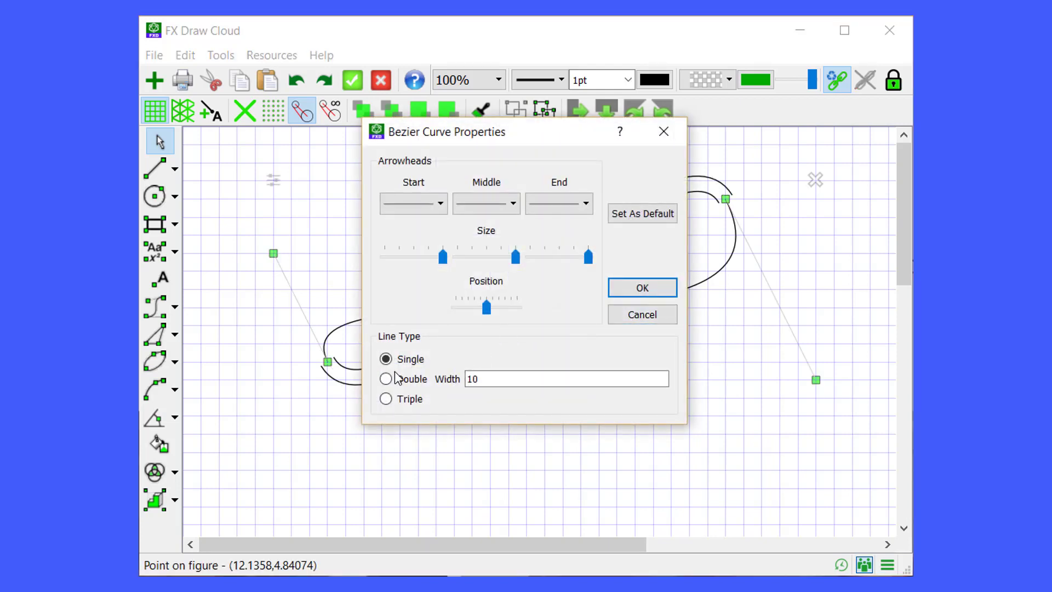
pyautogui.click(396, 378)
pyautogui.click(635, 296)
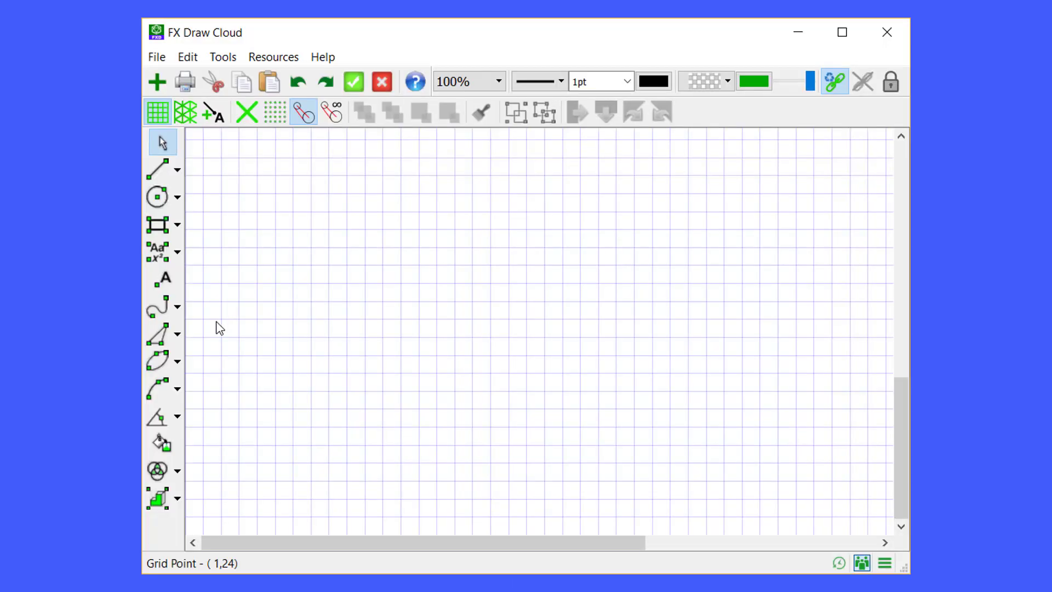
pyautogui.click(176, 335)
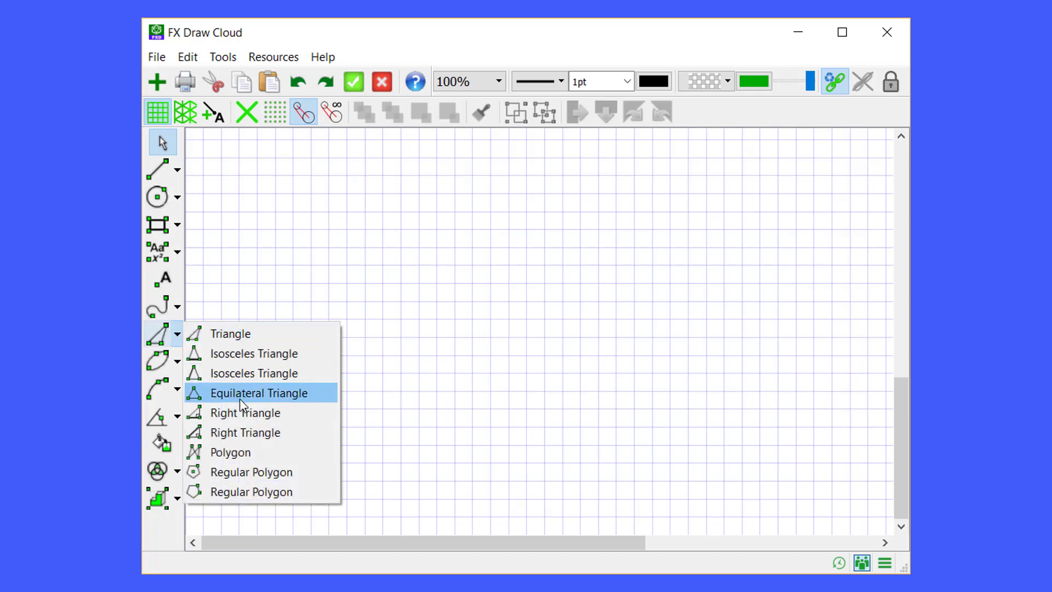
pyautogui.click(180, 230)
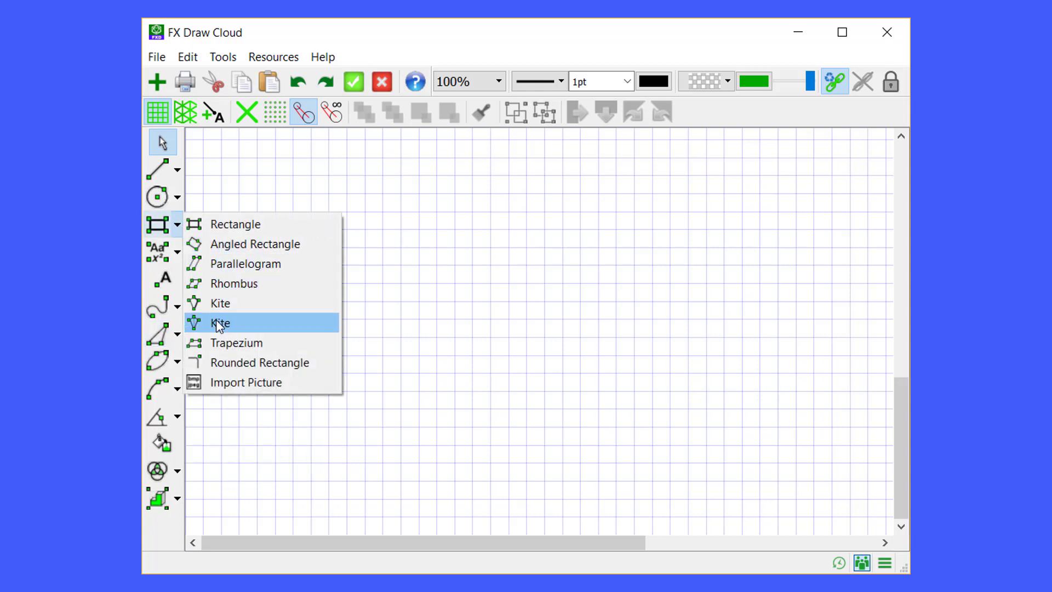
# Step: Draw an irregular eight-vertex Polygon starting at (5, 24.5), running clockwise through (11, 20.5), (17, 24) and (16.5, 28), and ending at (3, 22.5)
pyautogui.click(177, 335)
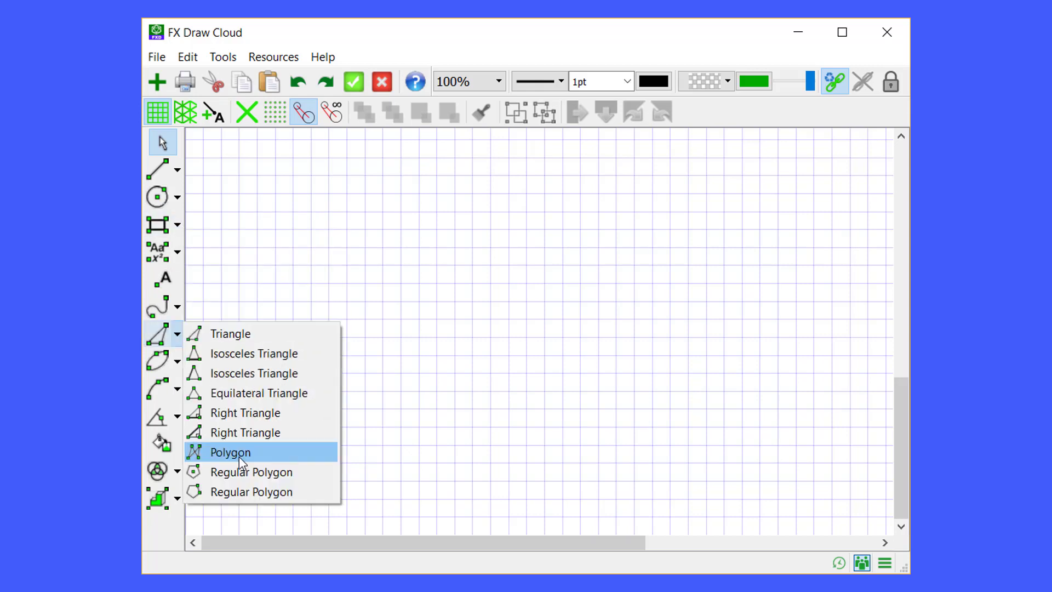
pyautogui.click(239, 455)
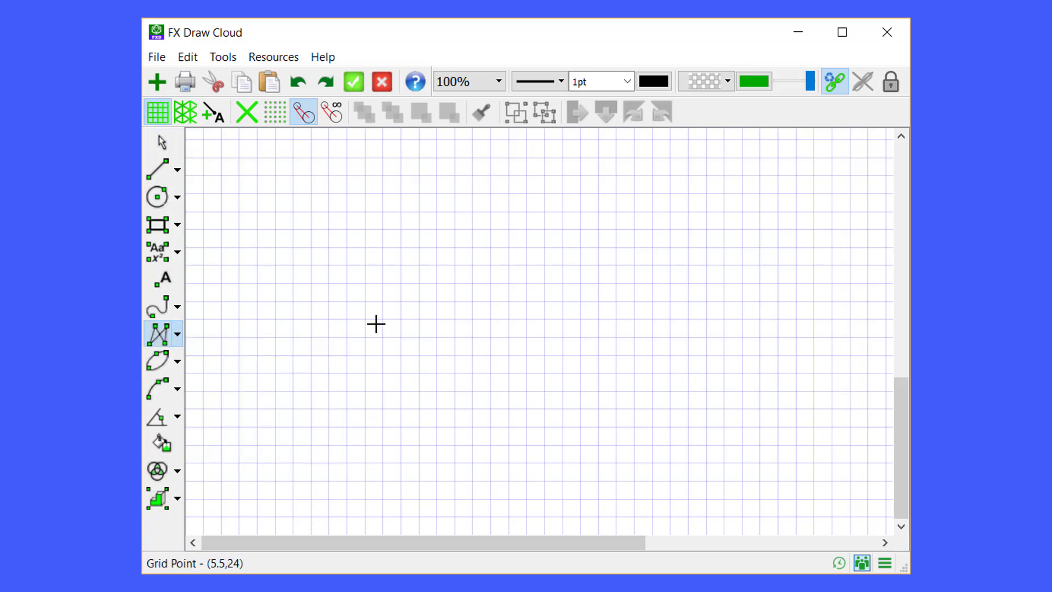
pyautogui.click(366, 336)
pyautogui.click(581, 194)
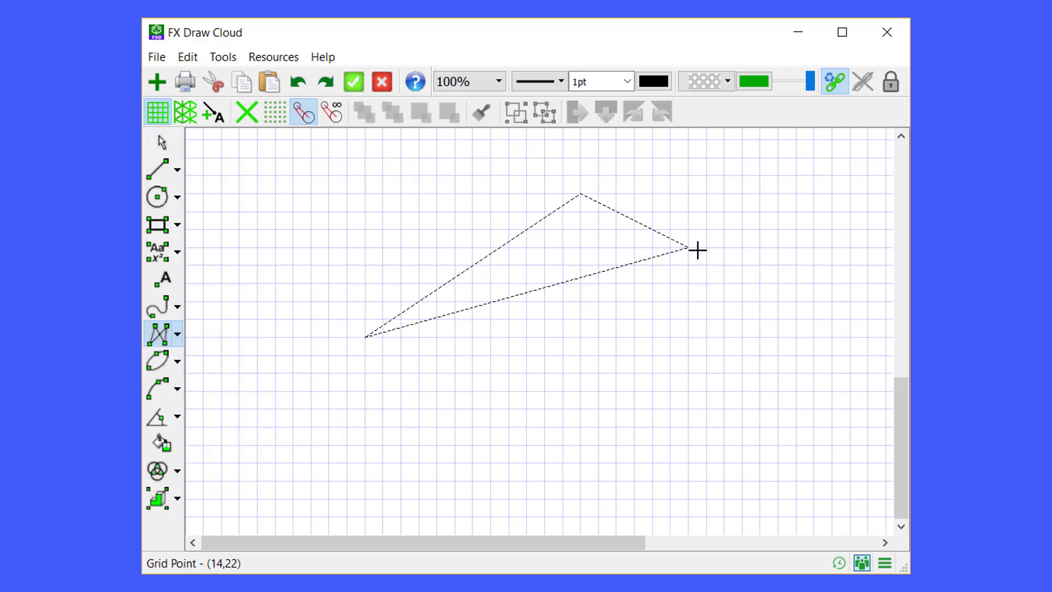
pyautogui.click(796, 319)
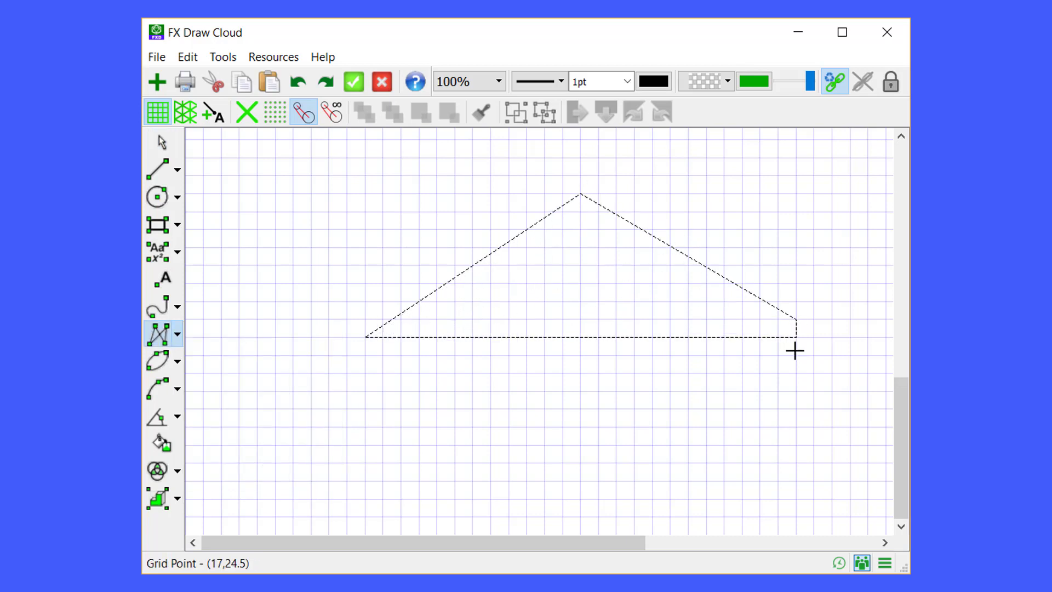
pyautogui.click(778, 463)
pyautogui.click(491, 480)
pyautogui.click(310, 445)
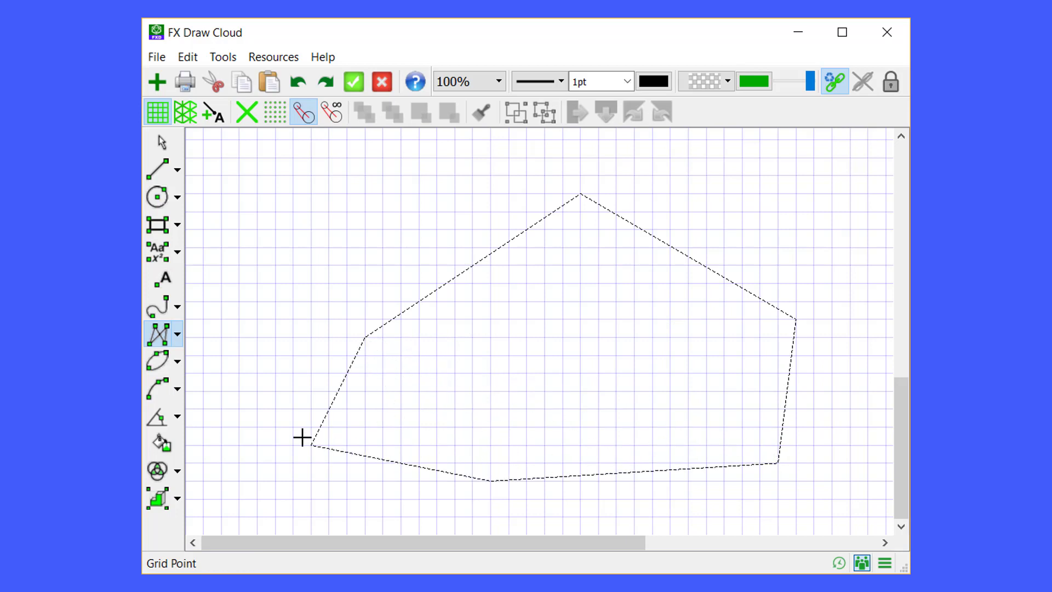
pyautogui.click(265, 386)
pyautogui.click(294, 266)
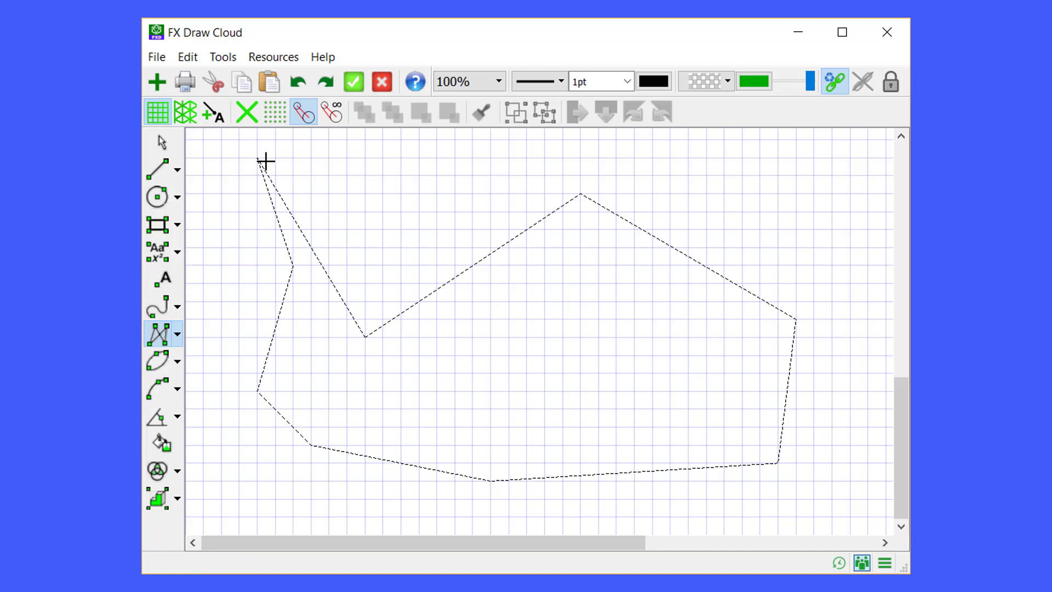
pyautogui.rightClick(265, 161)
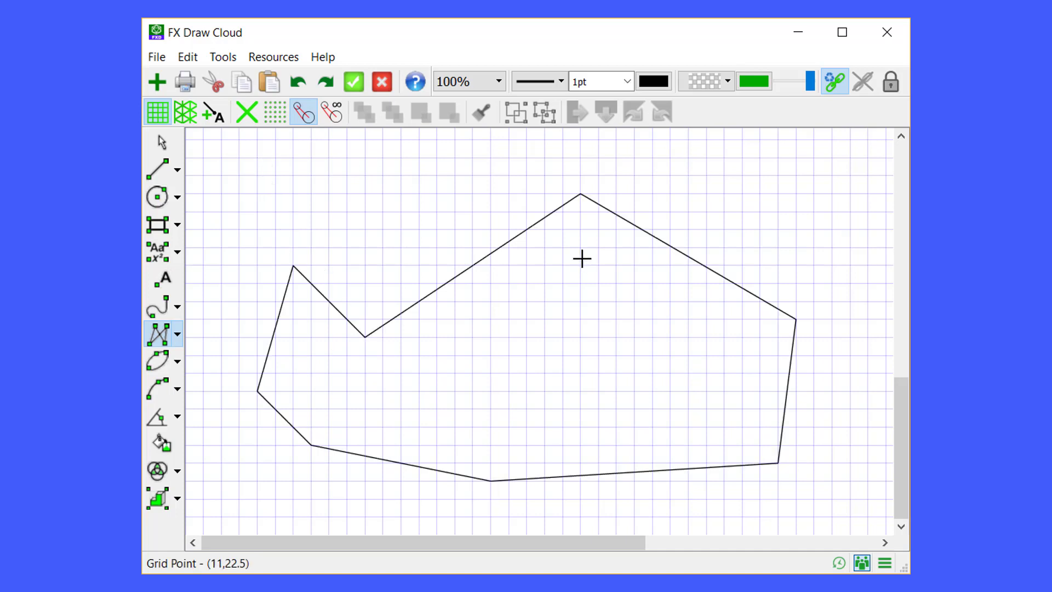
pyautogui.press('Escape')
# Step: Reshape the polygon by moving its vertex at (17, 24) to (16, 22.5) and its vertex at (11, 20.5) to (9.5, 23)
pyautogui.click(497, 252)
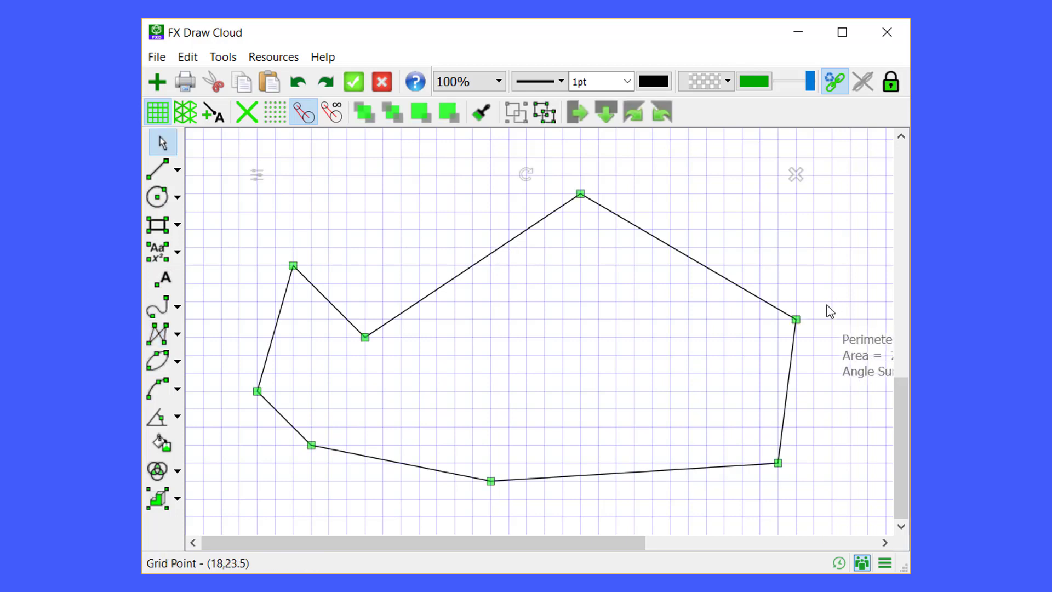
pyautogui.moveTo(795, 320); pyautogui.dragTo(760, 265)
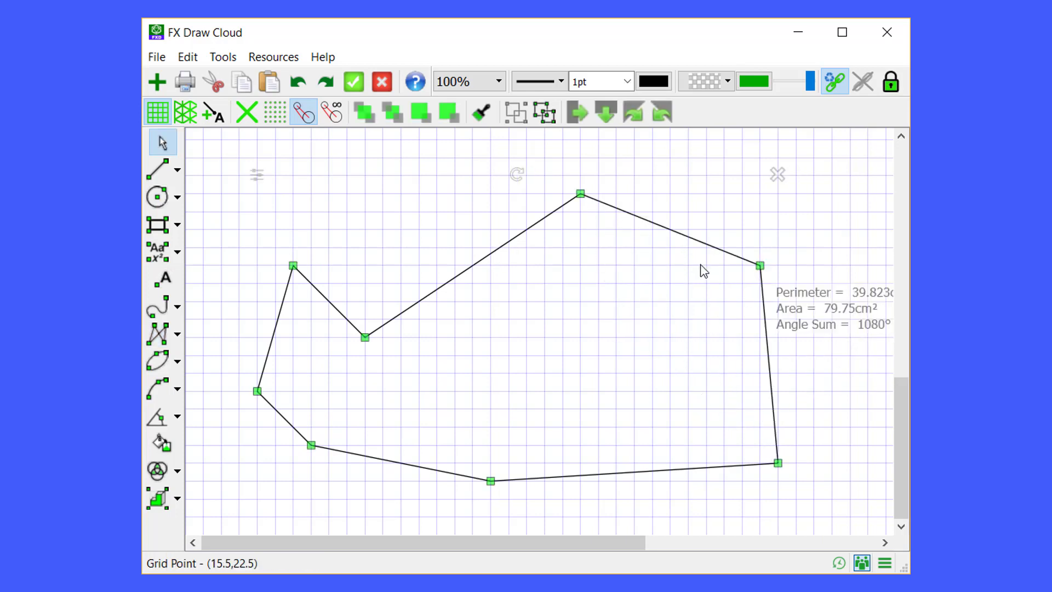
pyautogui.moveTo(580, 194); pyautogui.dragTo(527, 283)
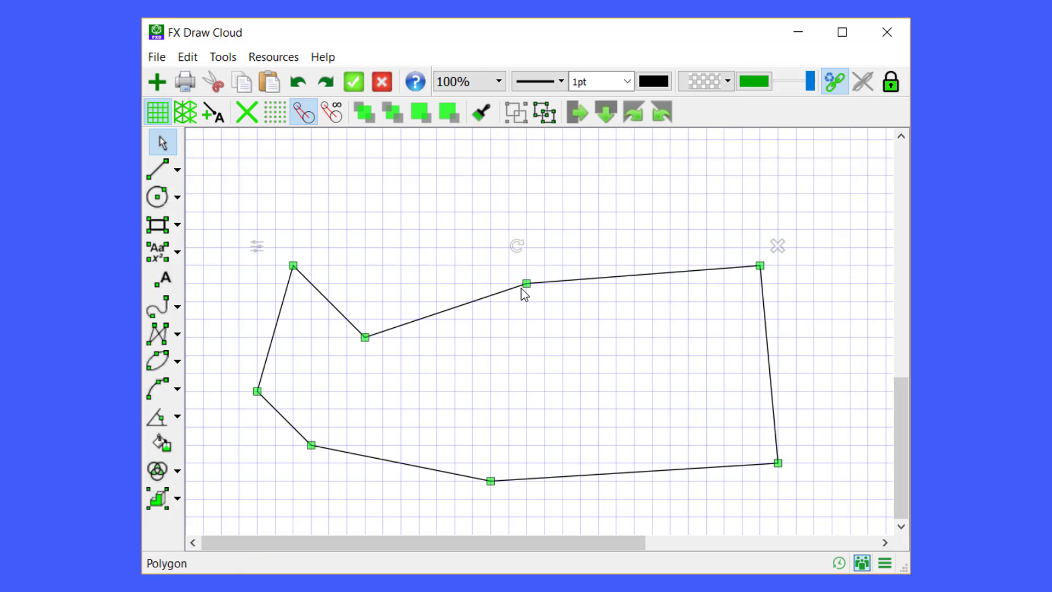
# Step: Put a single arrow marker on the polygon's upper edge between (9.5, 23) and (16, 22.5)
pyautogui.rightClick(646, 276)
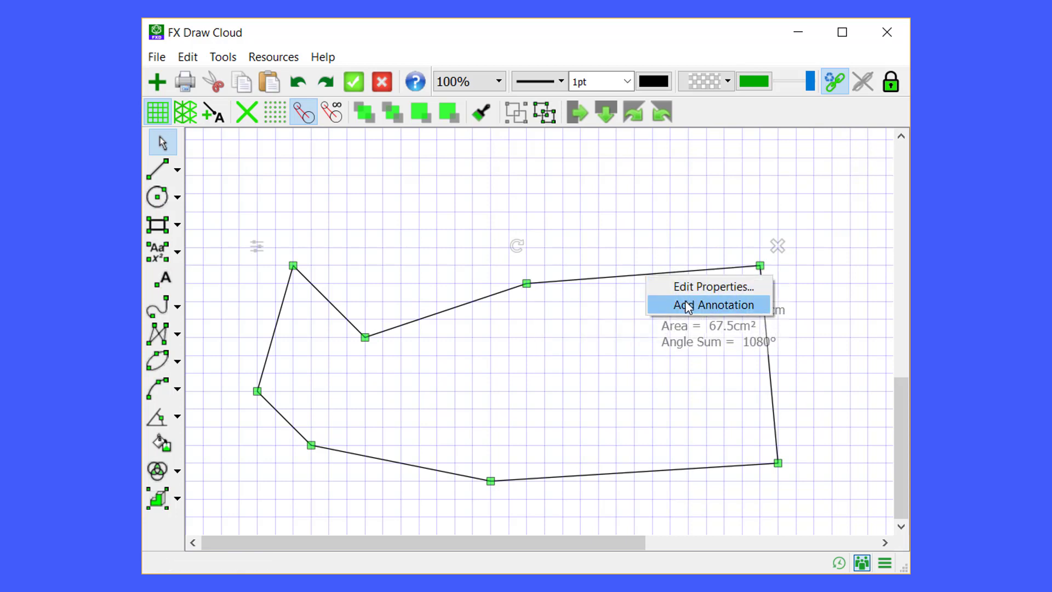
pyautogui.click(695, 287)
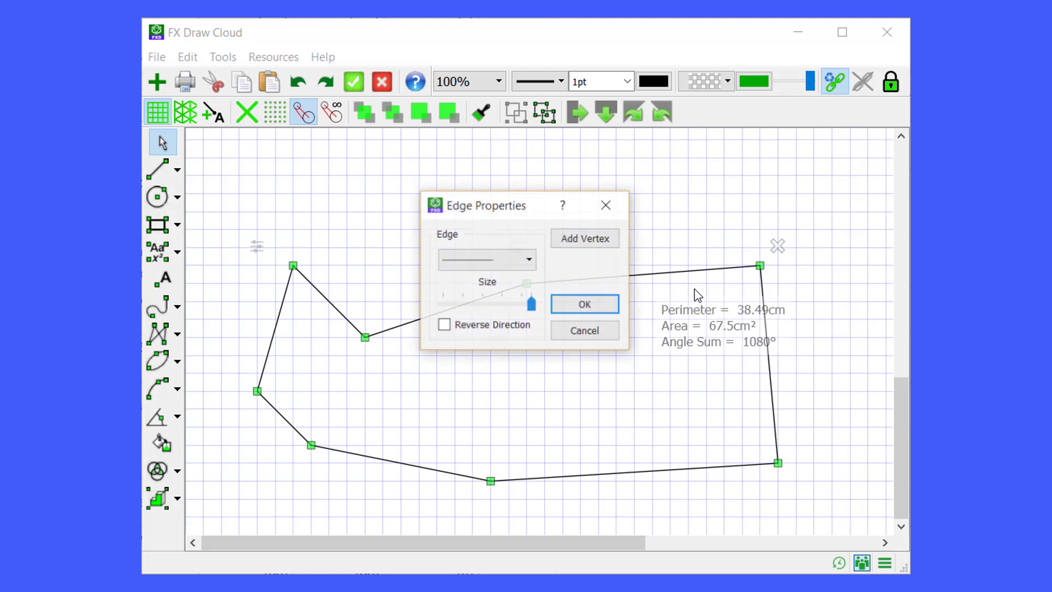
pyautogui.click(505, 264)
pyautogui.click(495, 320)
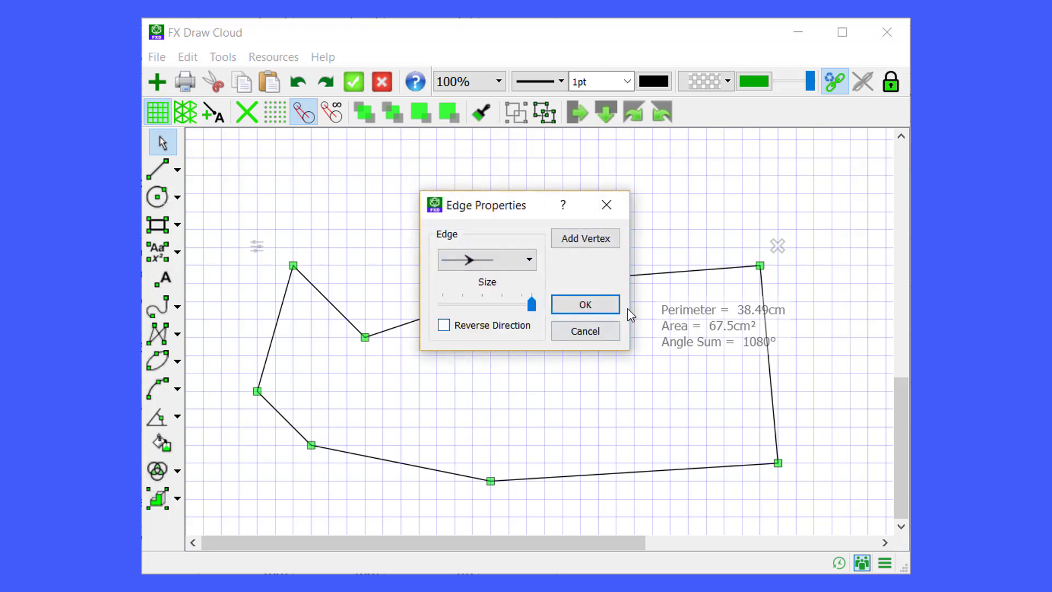
pyautogui.click(614, 305)
# Step: Add a vertex on the polygon edge between (5, 24.5) and (9.5, 23) and move it to (7, 22.5)
pyautogui.rightClick(445, 314)
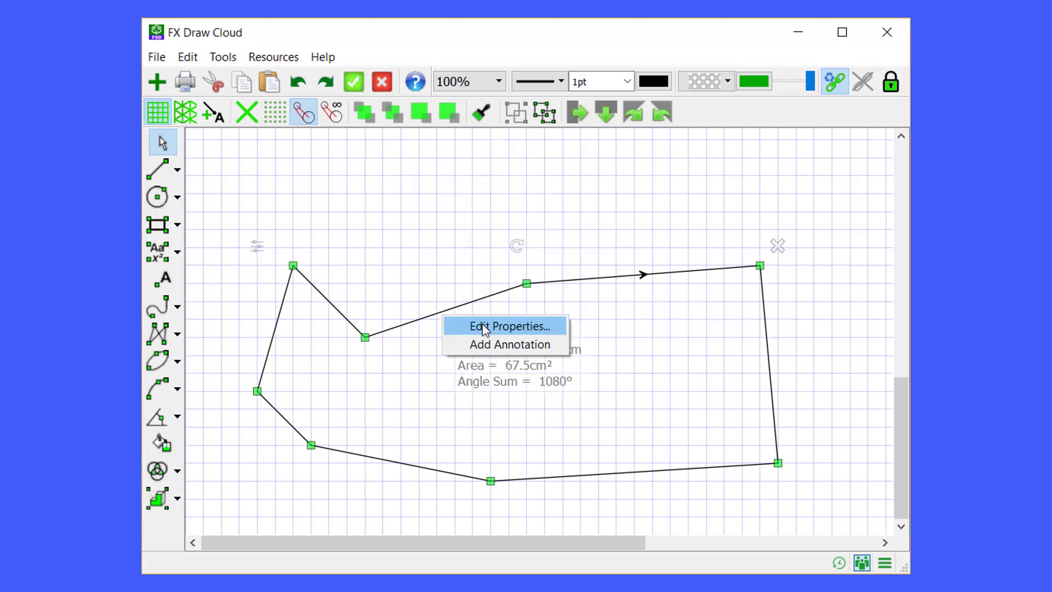
pyautogui.click(482, 325)
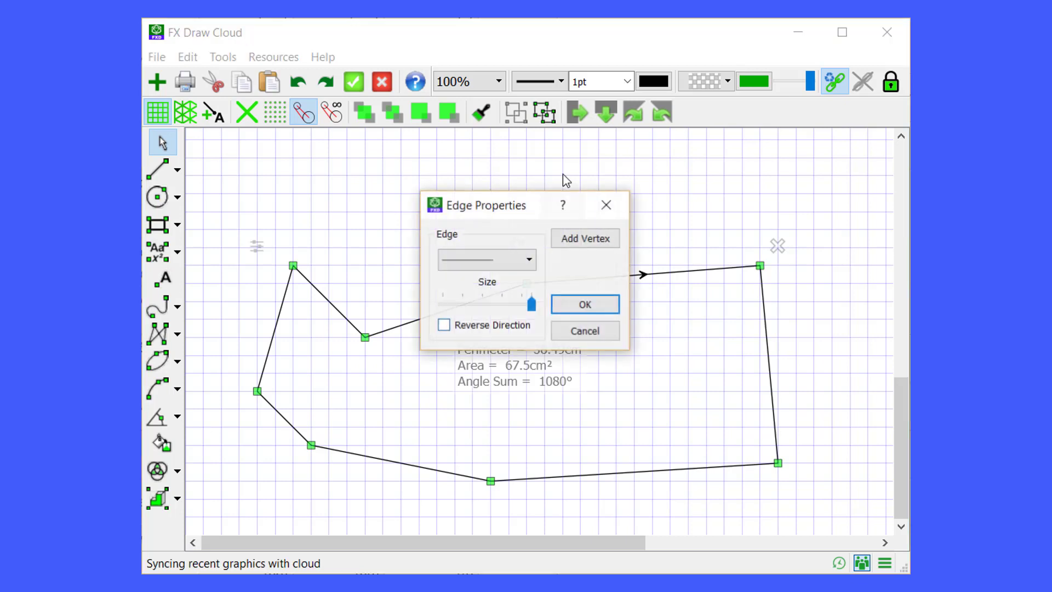
pyautogui.click(573, 242)
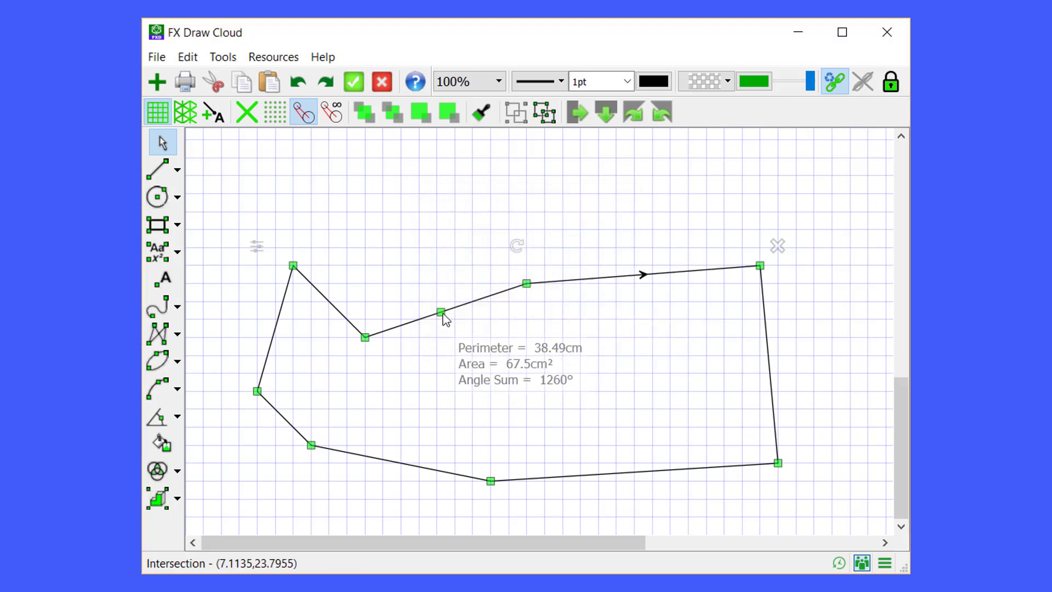
pyautogui.moveTo(441, 311); pyautogui.dragTo(433, 266)
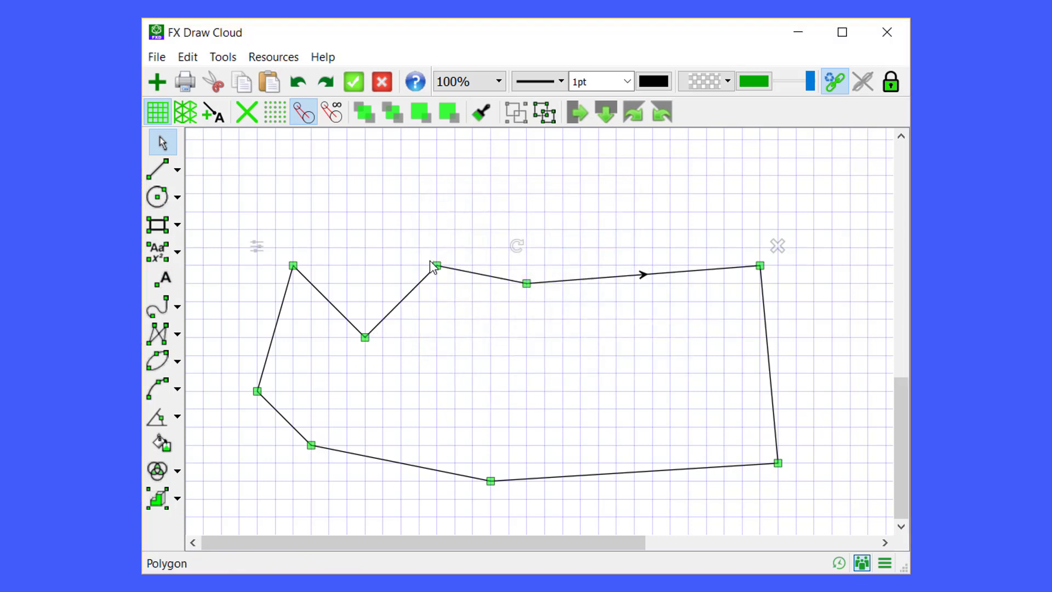
# Step: Delete the polygon's vertex at (9.5, 23)
pyautogui.rightClick(527, 284)
pyautogui.click(574, 293)
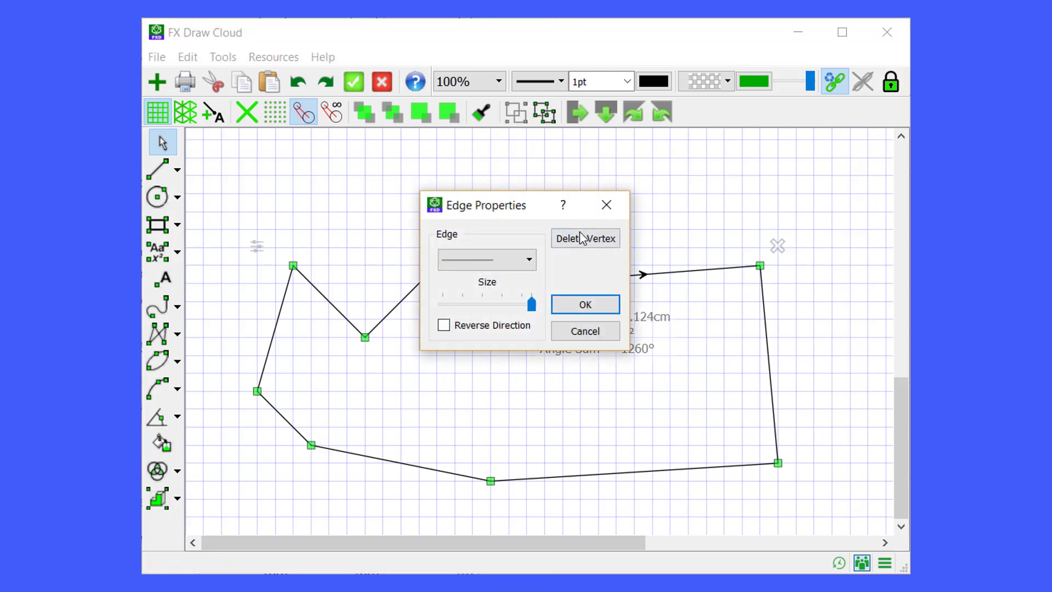
pyautogui.click(584, 239)
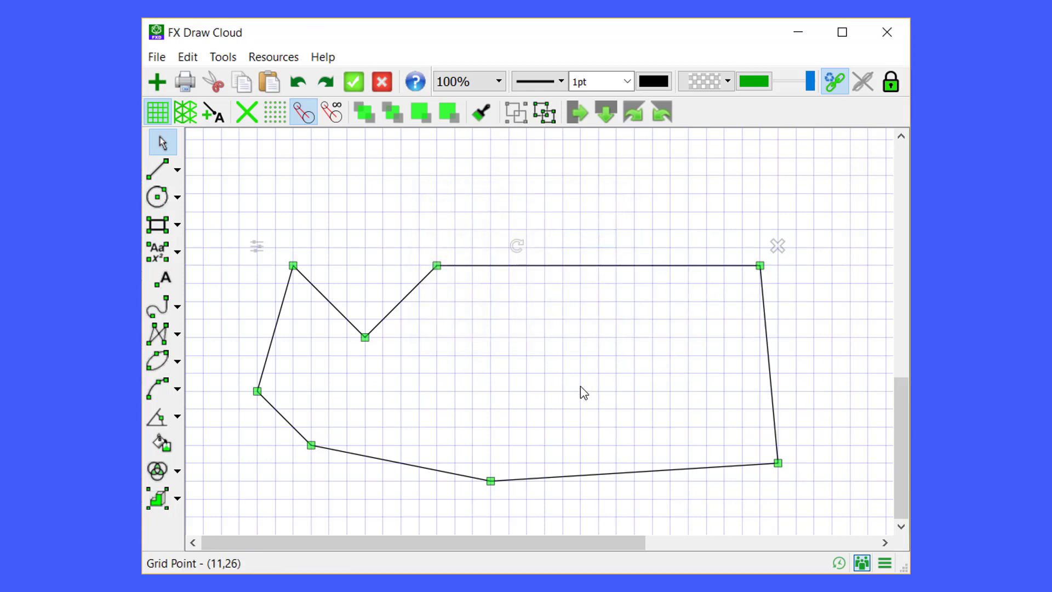
pyautogui.moveTo(559, 249)
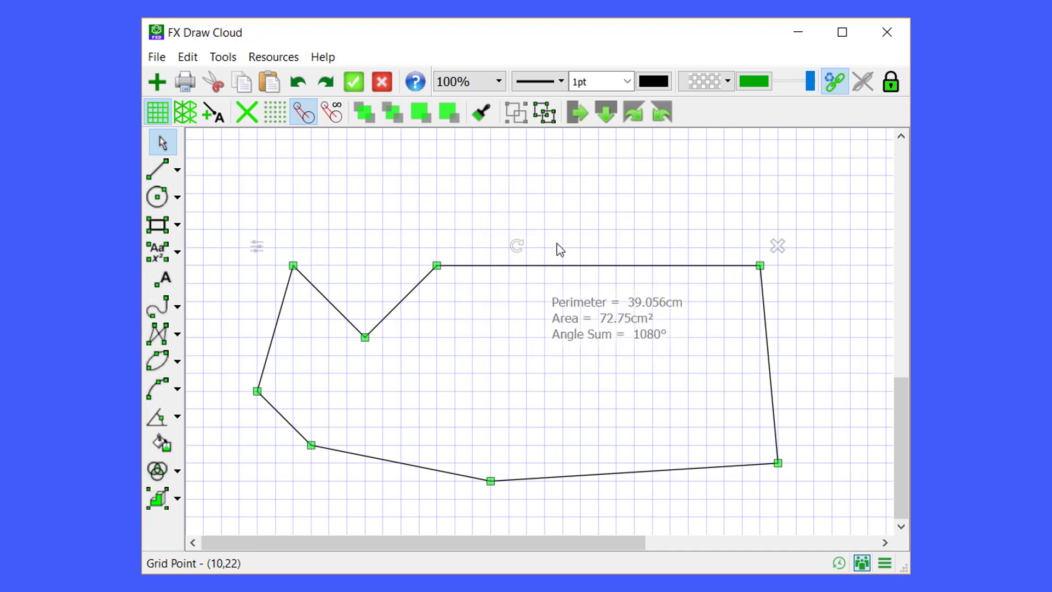
# Step: Give the polygon a solid fill and reduce the fill's opacity
pyautogui.click(727, 83)
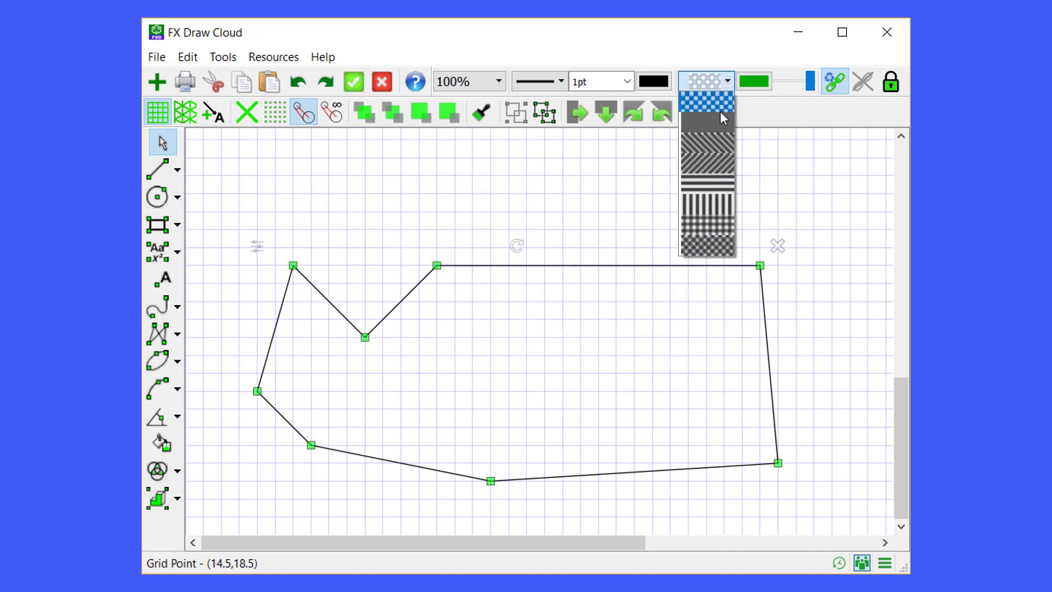
pyautogui.click(721, 116)
pyautogui.moveTo(810, 81); pyautogui.dragTo(790, 86)
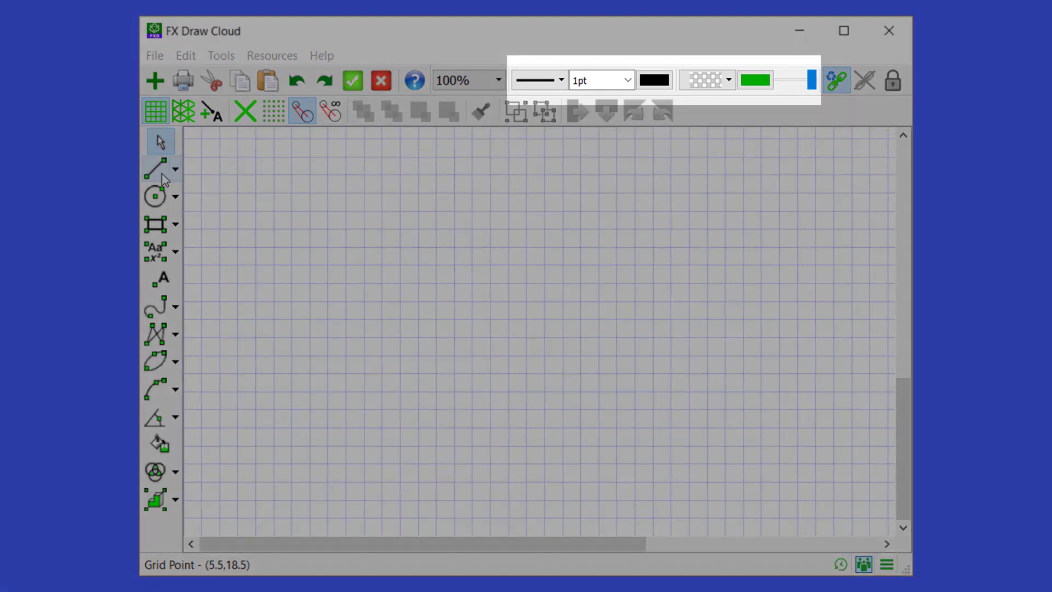
# Step: Draw a straight line from (4, 26) to (14.5, 22.5)
pyautogui.click(156, 168)
pyautogui.click(328, 391)
pyautogui.click(706, 266)
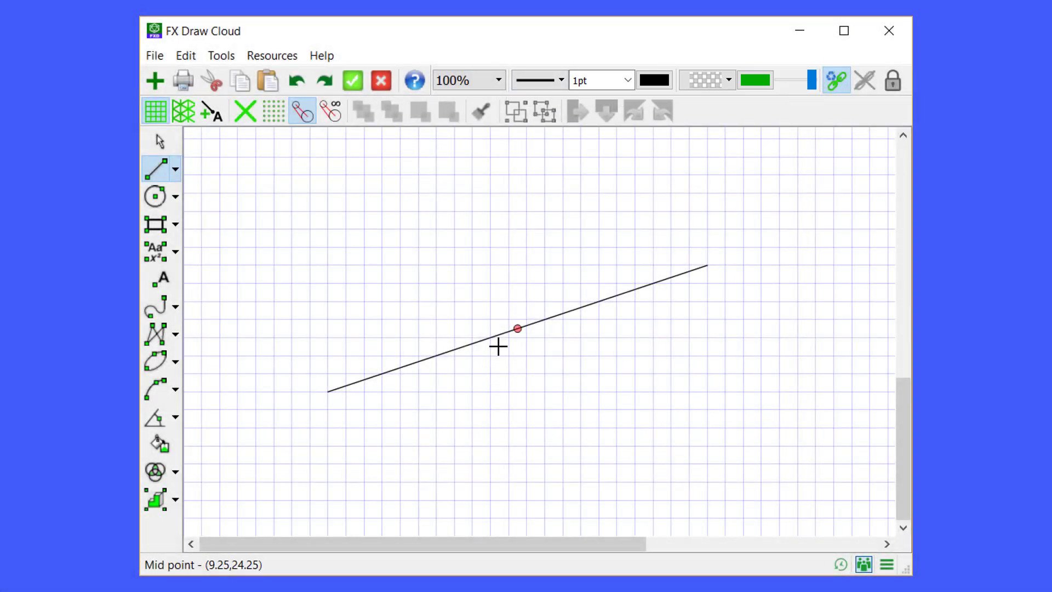
pyautogui.press('Escape')
# Step: Change the straight line's style to dotted and its thickness to 3.5pt
pyautogui.click(513, 332)
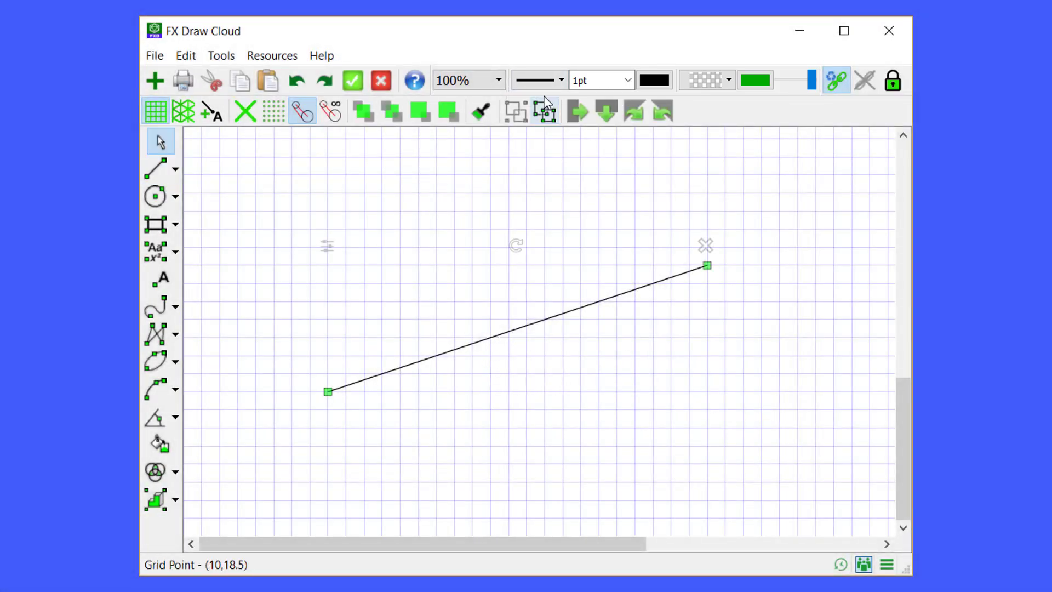
pyautogui.click(561, 81)
pyautogui.click(564, 116)
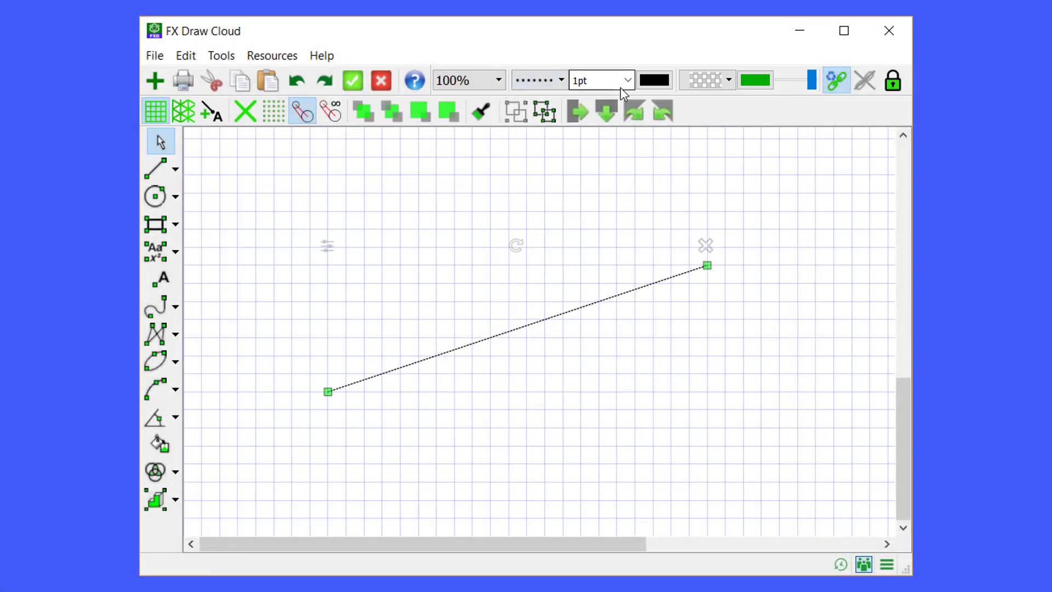
pyautogui.click(627, 81)
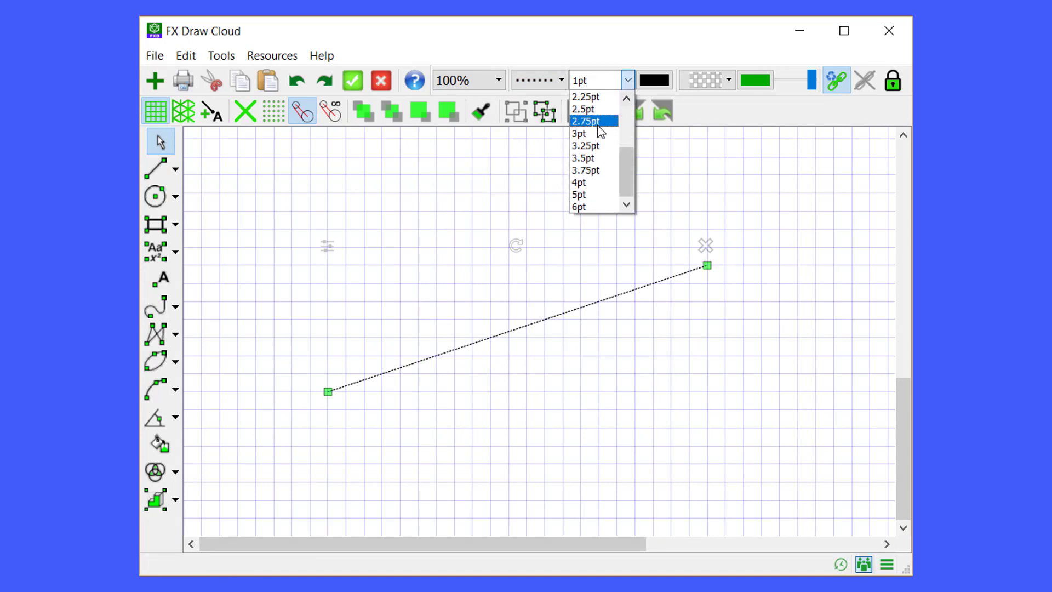
pyautogui.click(590, 159)
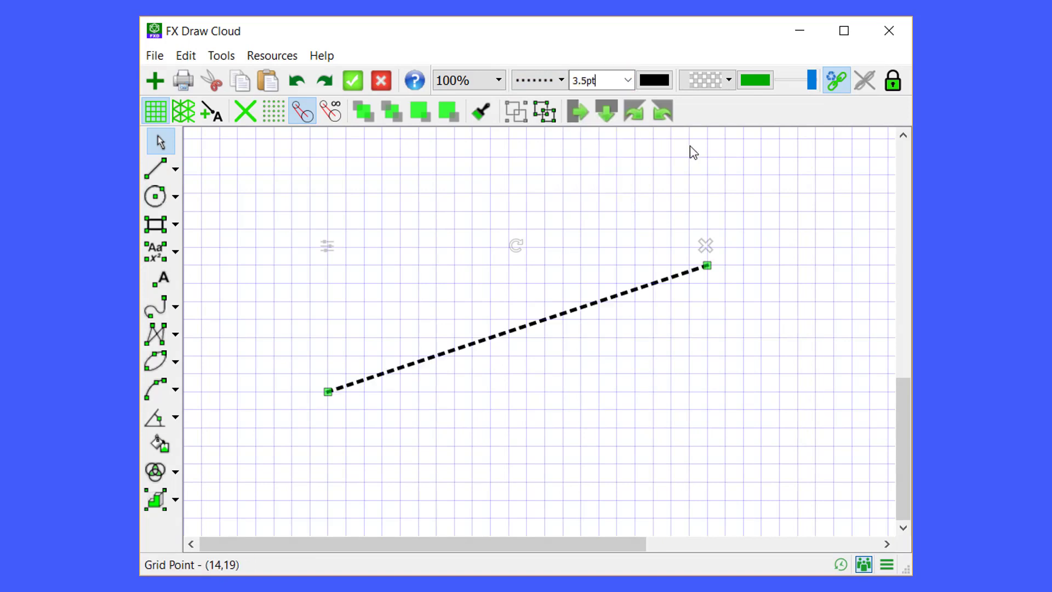
# Step: Set the dotted line's colour to light blue #00aaff and deselect the line
pyautogui.click(658, 81)
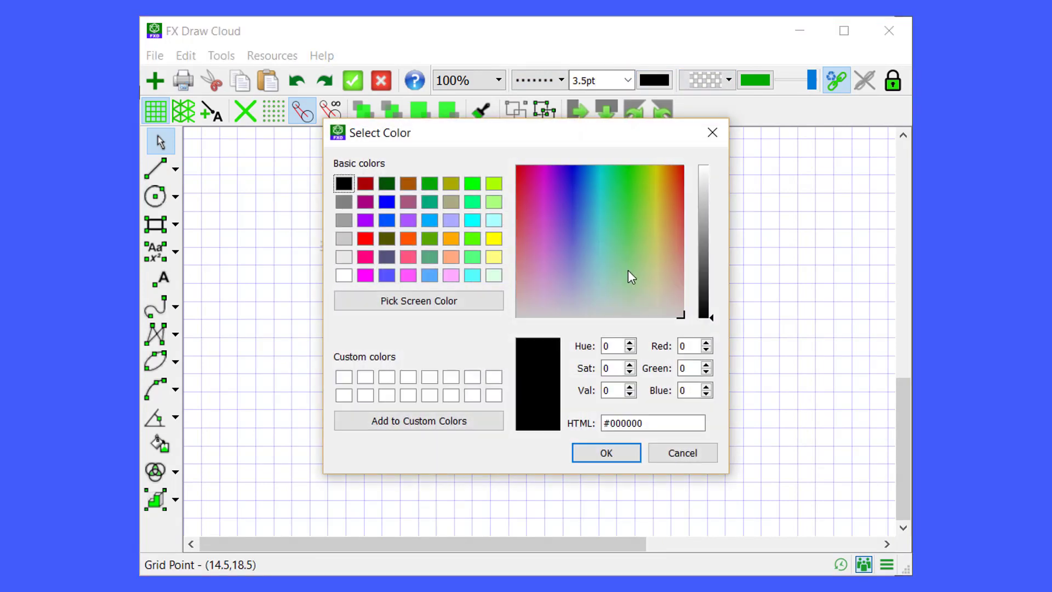
pyautogui.click(431, 219)
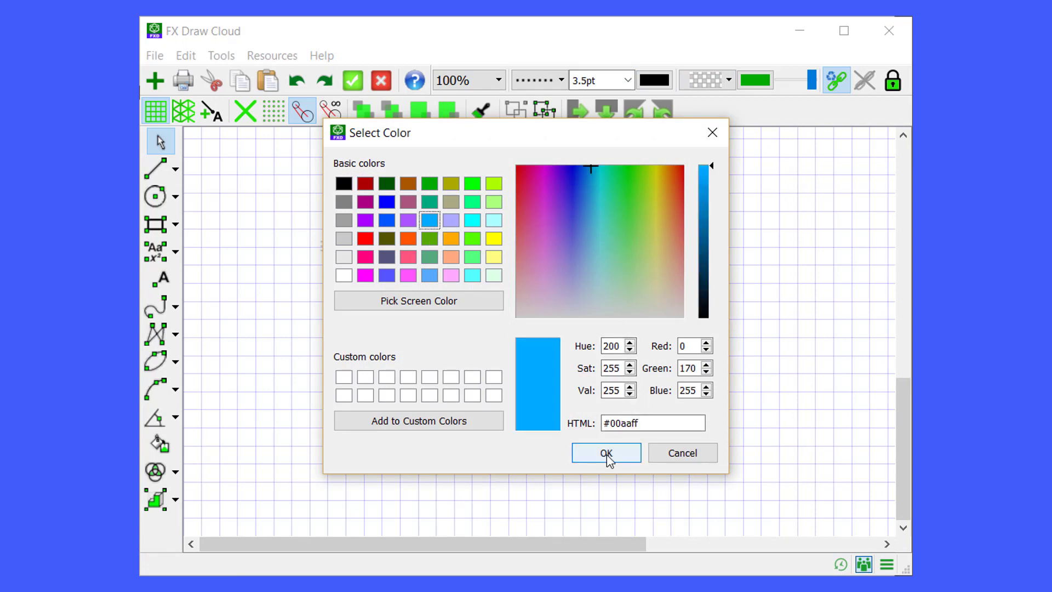
pyautogui.click(607, 455)
pyautogui.click(460, 490)
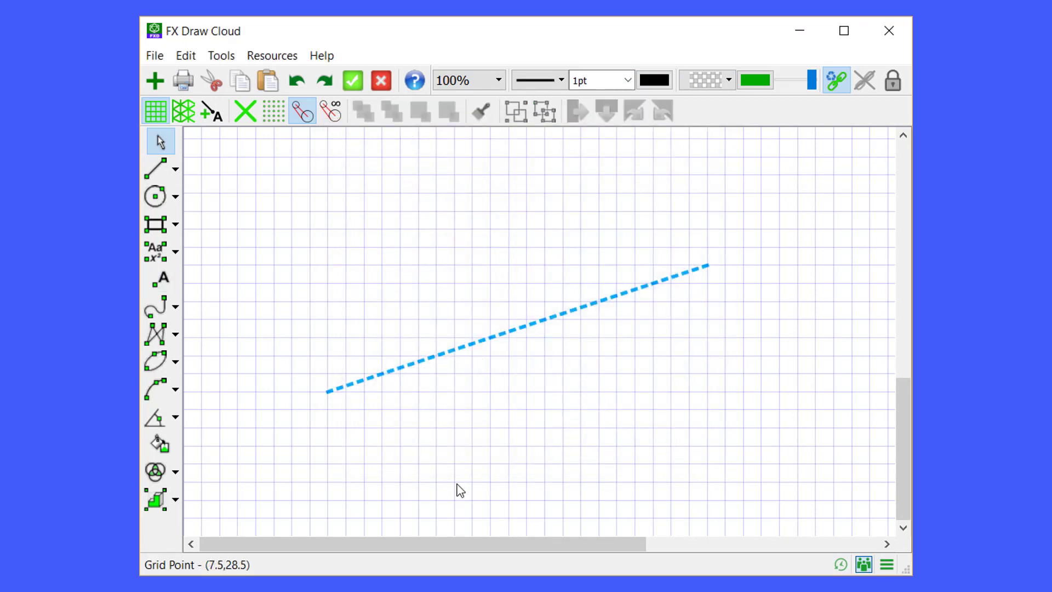
# Step: Draw a circle centred at (5.5, 22.5) through (7, 24) and give it a solid green fill
pyautogui.click(155, 197)
pyautogui.moveTo(382, 265); pyautogui.dragTo(436, 320)
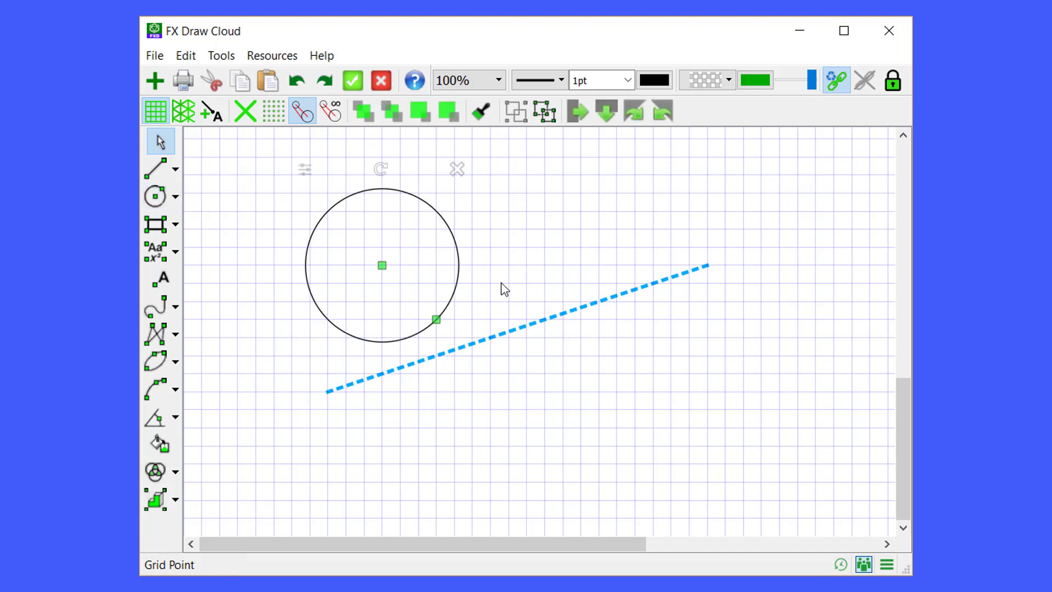
pyautogui.click(731, 80)
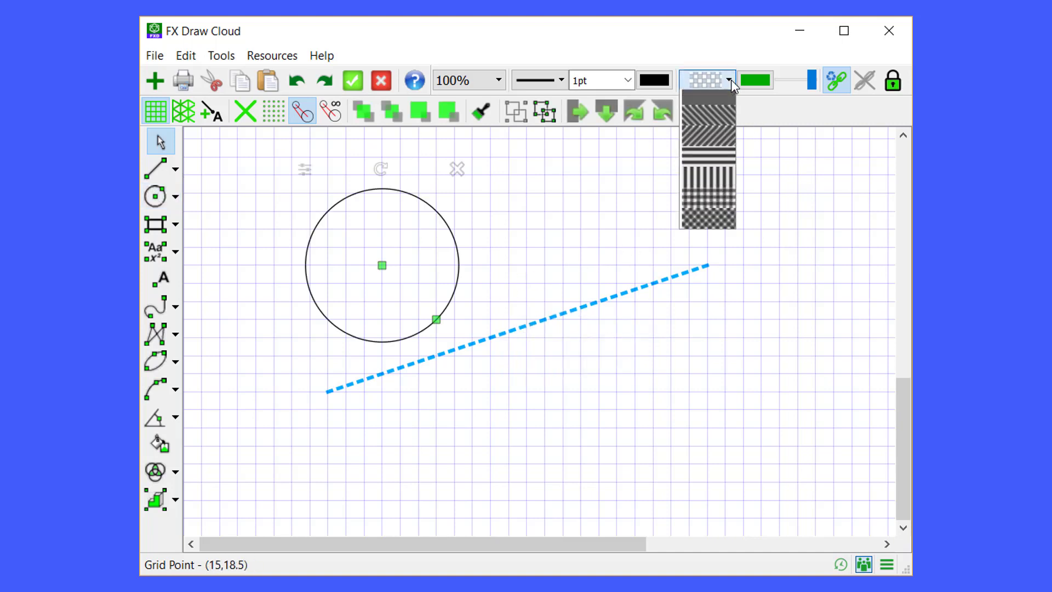
pyautogui.click(715, 123)
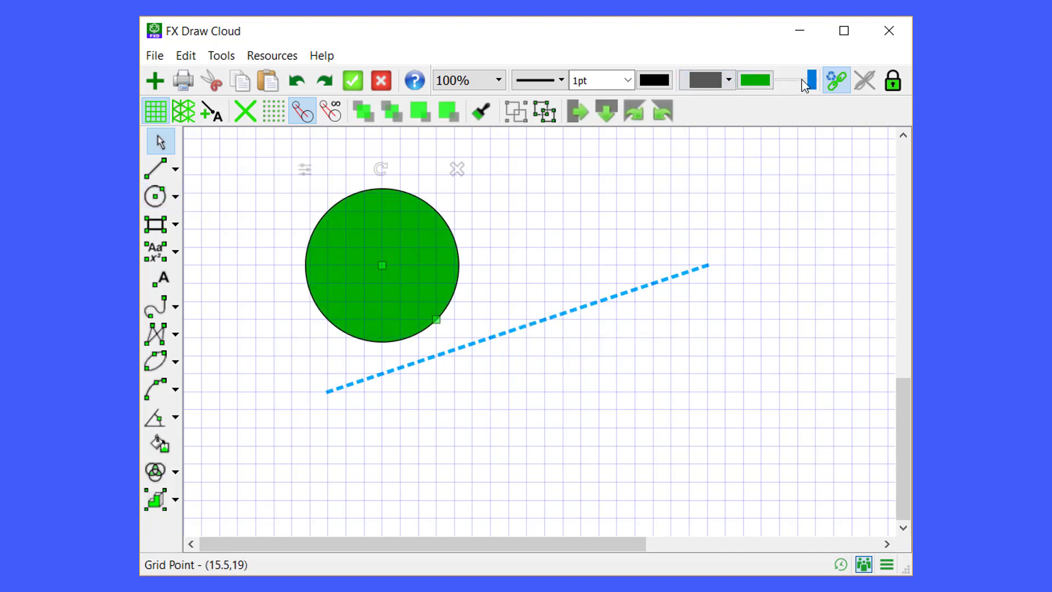
# Step: Make the circle's solid green fill semi-transparent so the grid shows through
pyautogui.moveTo(813, 82); pyautogui.dragTo(784, 83)
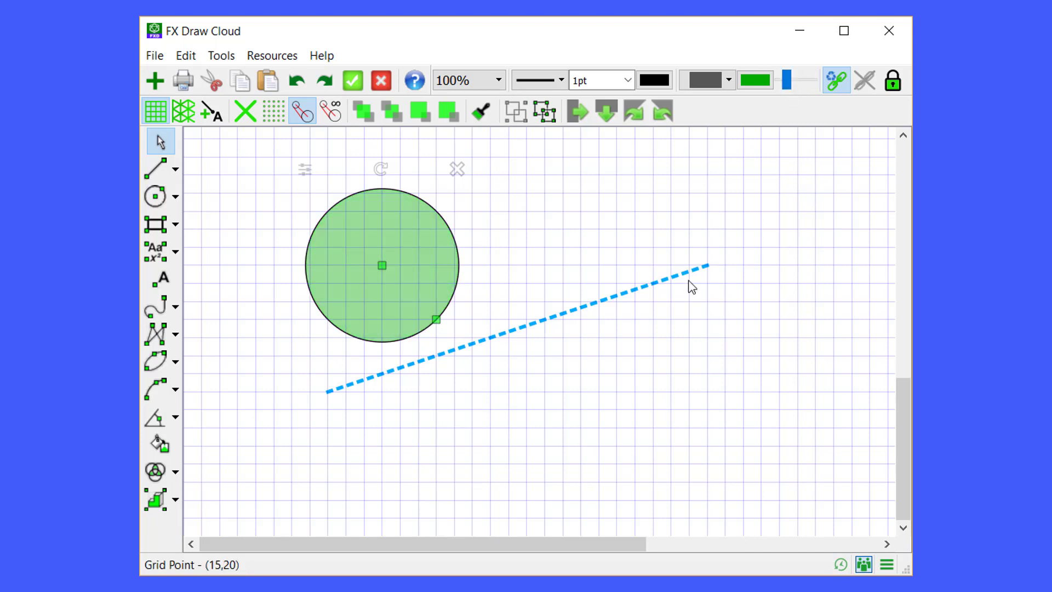
# Step: Draw three straight 1pt black lines beside and below the green circle, leaving the line drawing mode when finished
pyautogui.click(155, 169)
pyautogui.moveTo(400, 463); pyautogui.dragTo(797, 373)
pyautogui.moveTo(526, 176); pyautogui.dragTo(598, 492)
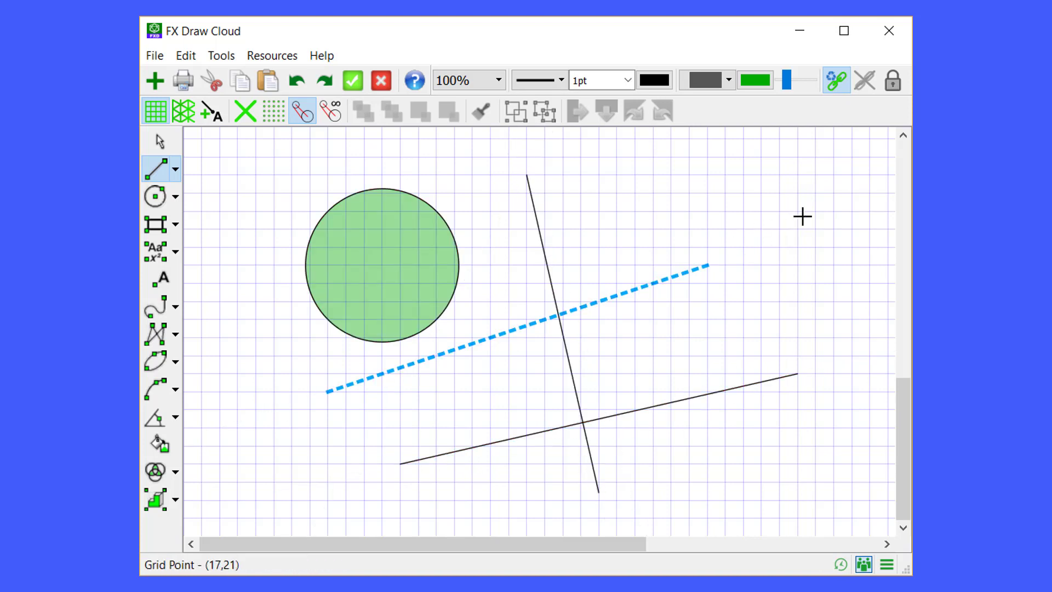
pyautogui.moveTo(797, 211); pyautogui.dragTo(652, 355)
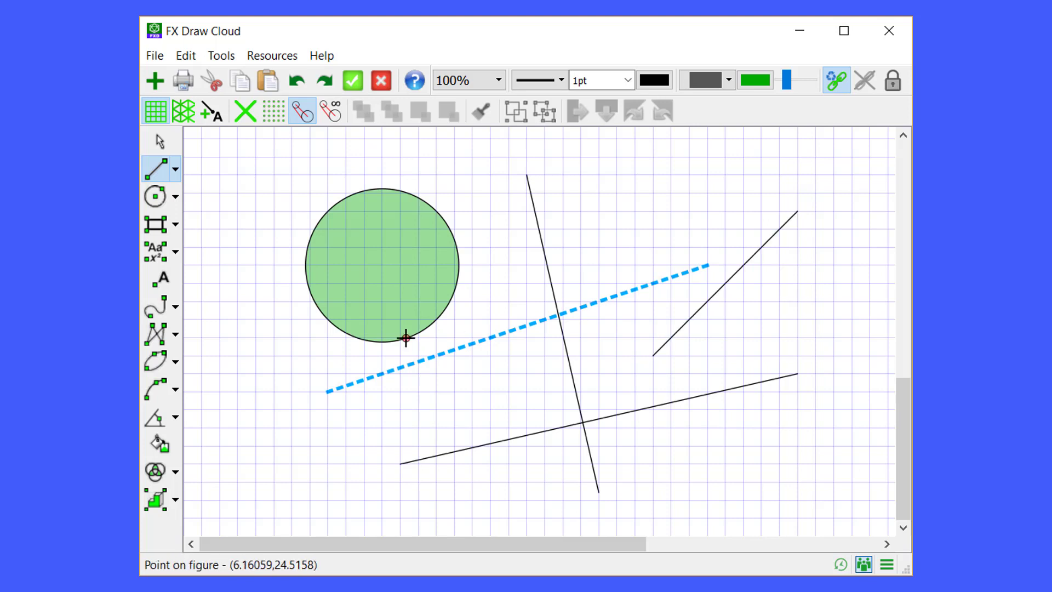
pyautogui.press('Escape')
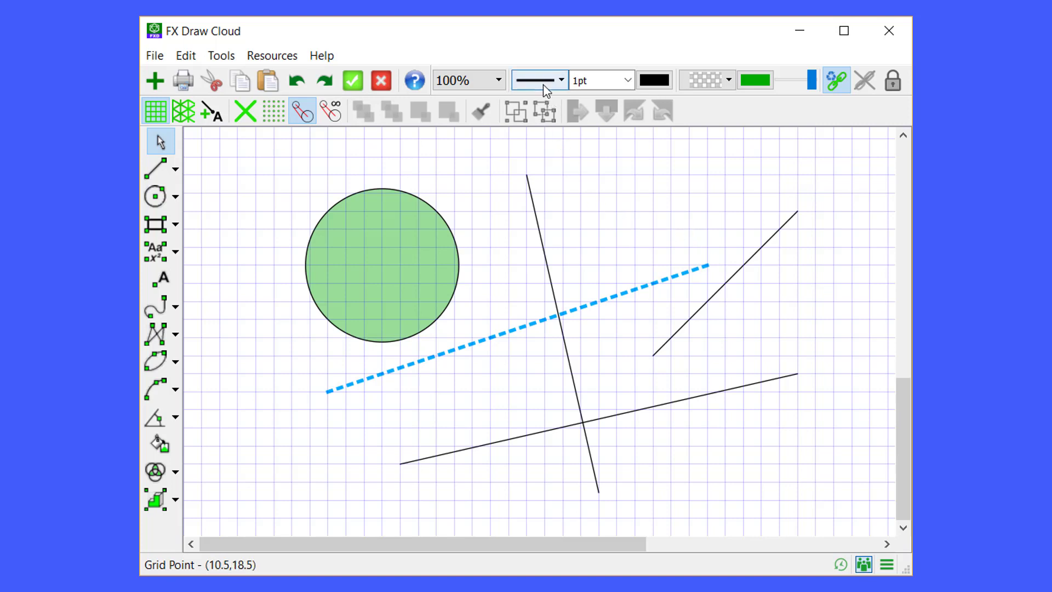
# Step: With nothing selected, set the default line thickness to 3pt and the default line colour to blue #0000ff
pyautogui.click(628, 82)
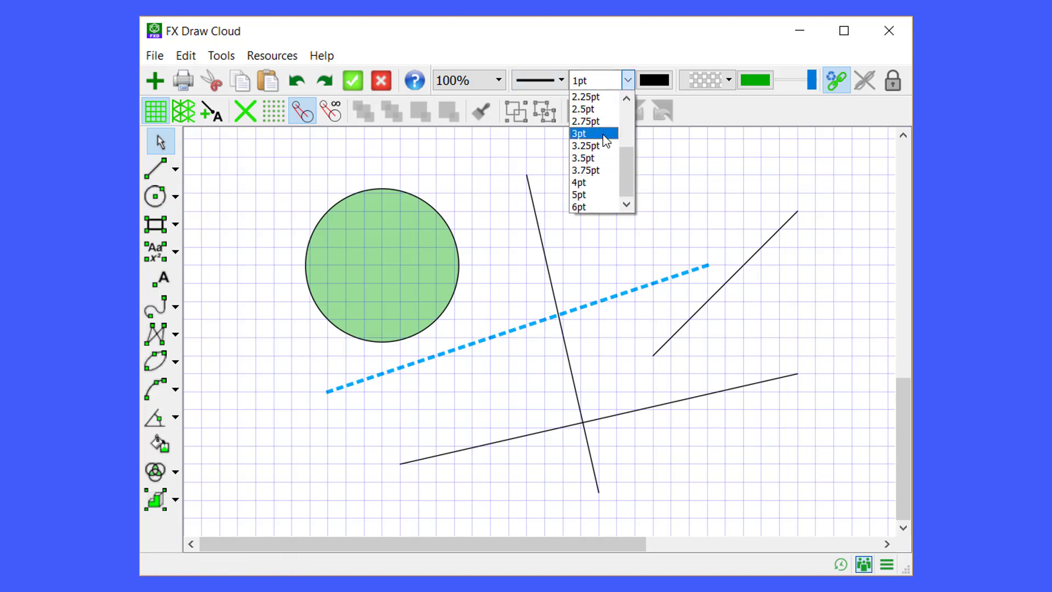
pyautogui.click(603, 134)
pyautogui.click(652, 82)
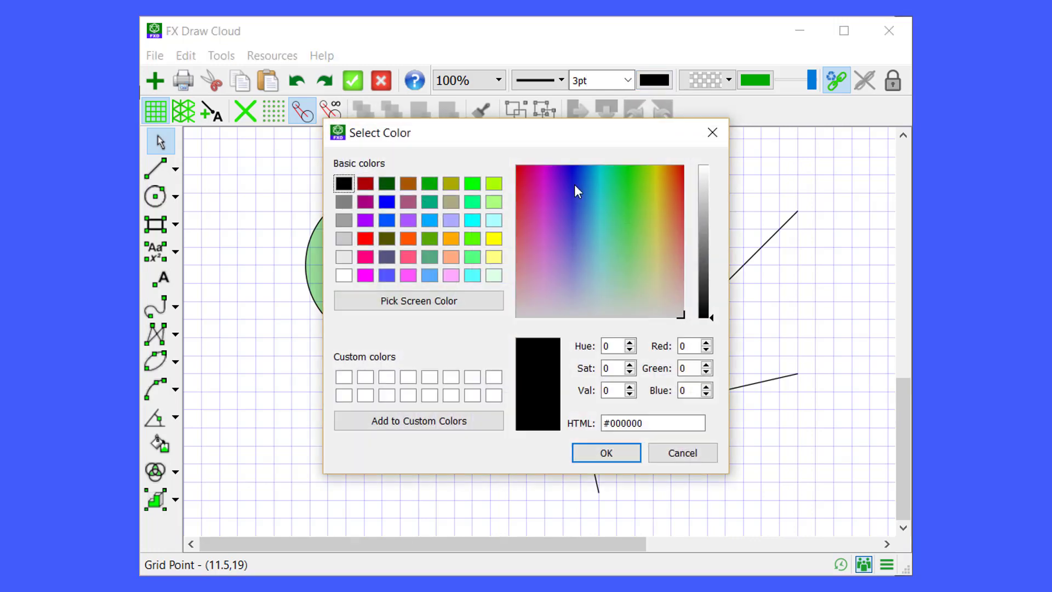
pyautogui.click(387, 201)
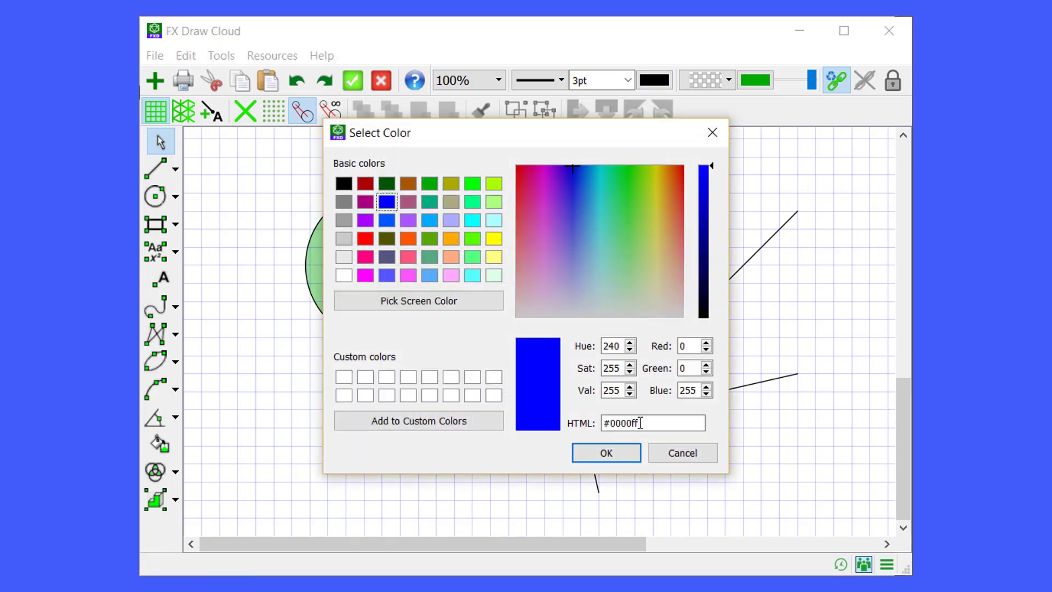
pyautogui.click(602, 454)
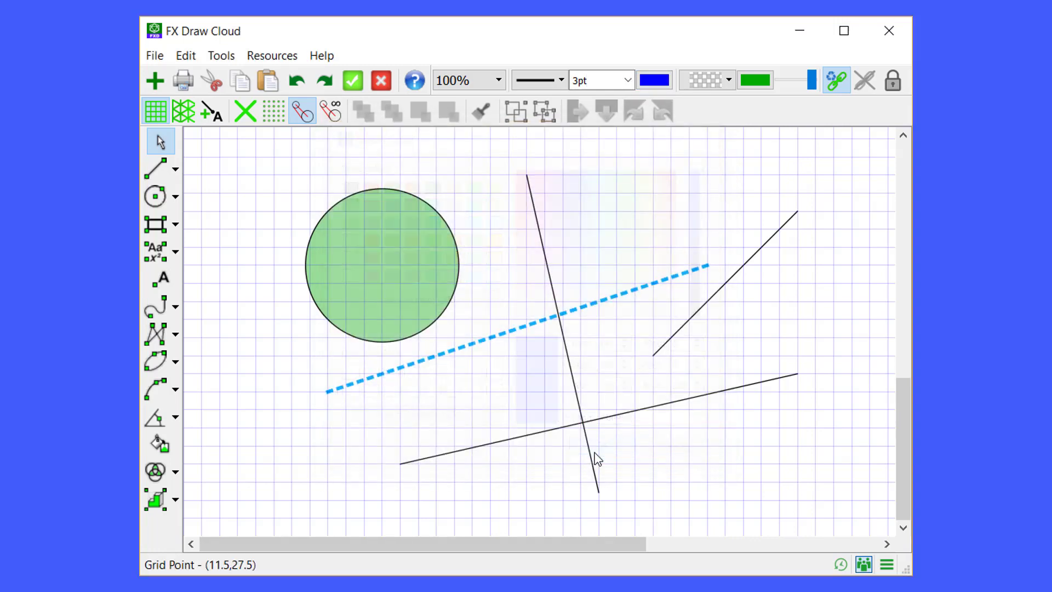
# Step: Draw three straight lines with the new blue 3pt default style and return to selection mode
pyautogui.click(164, 175)
pyautogui.moveTo(237, 283); pyautogui.dragTo(300, 471)
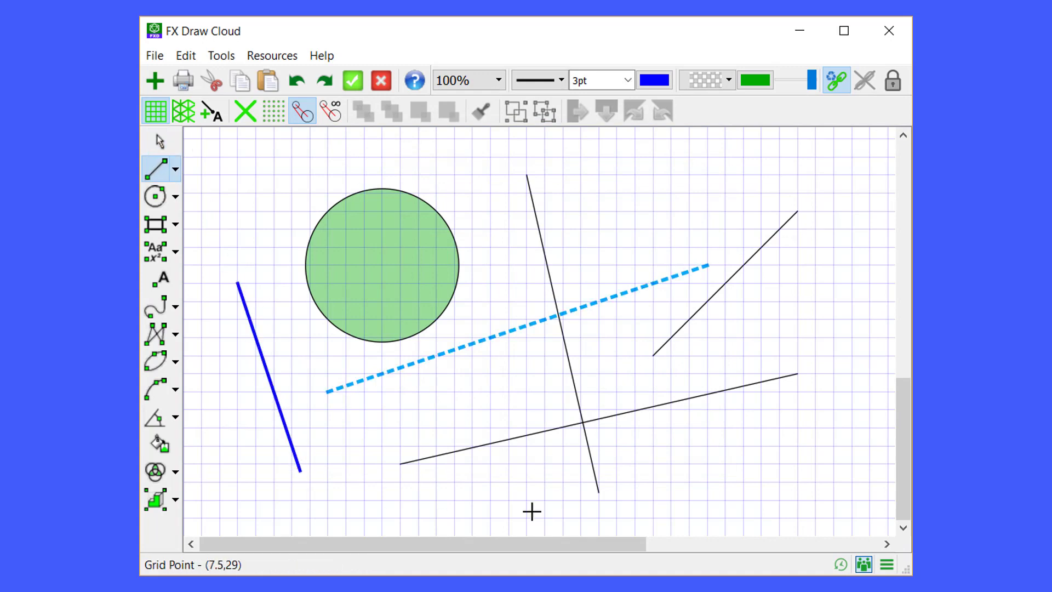
pyautogui.moveTo(723, 504)
pyautogui.mouseDown()
pyautogui.moveTo(787, 281)
pyautogui.moveTo(798, 283)
pyautogui.mouseUp()
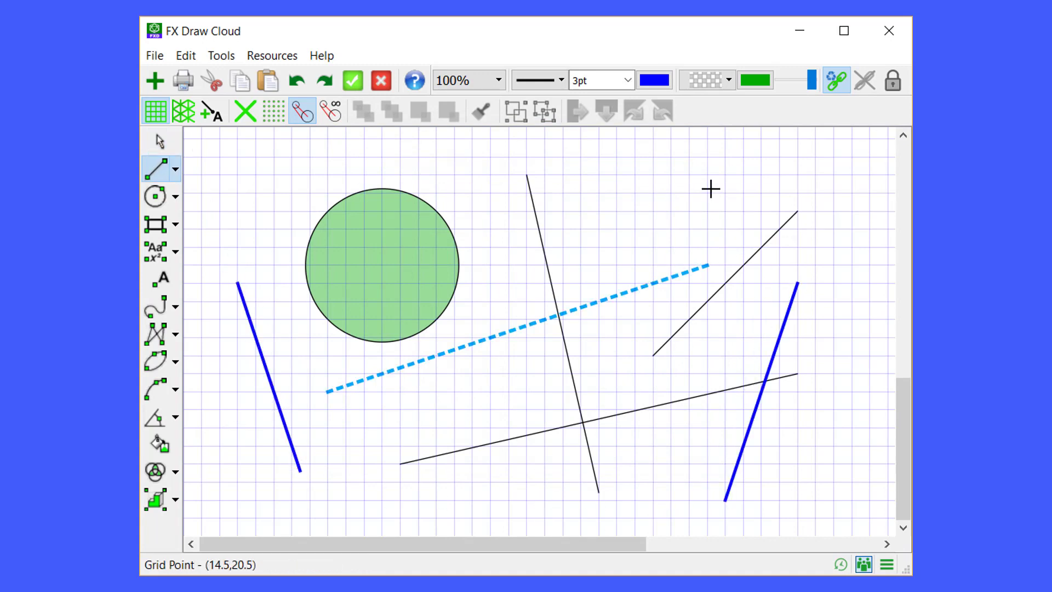
pyautogui.moveTo(708, 192)
pyautogui.mouseDown()
pyautogui.moveTo(517, 301)
pyautogui.moveTo(508, 289)
pyautogui.mouseUp()
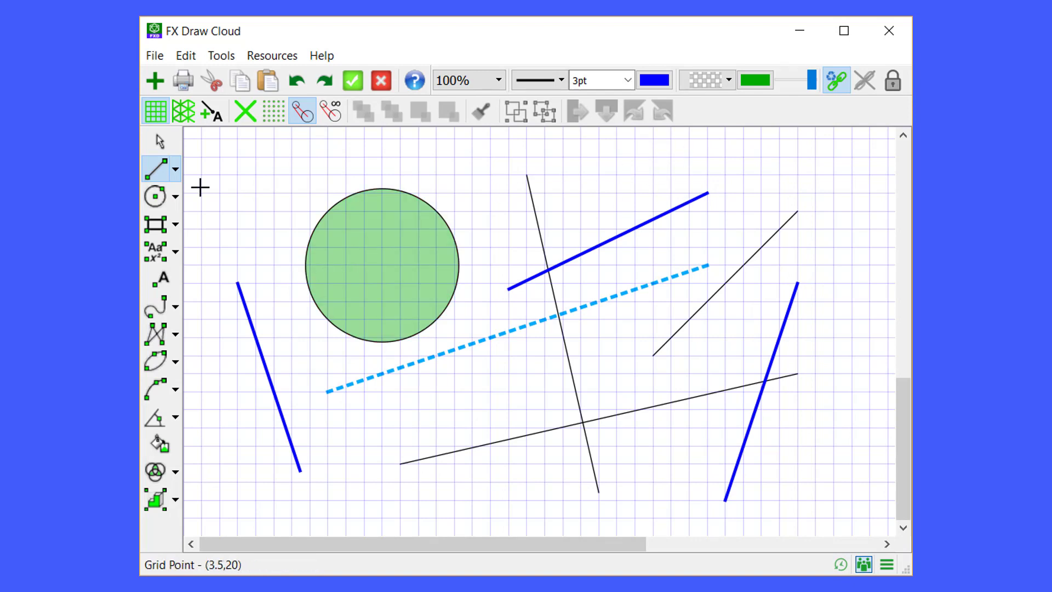
pyautogui.click(160, 141)
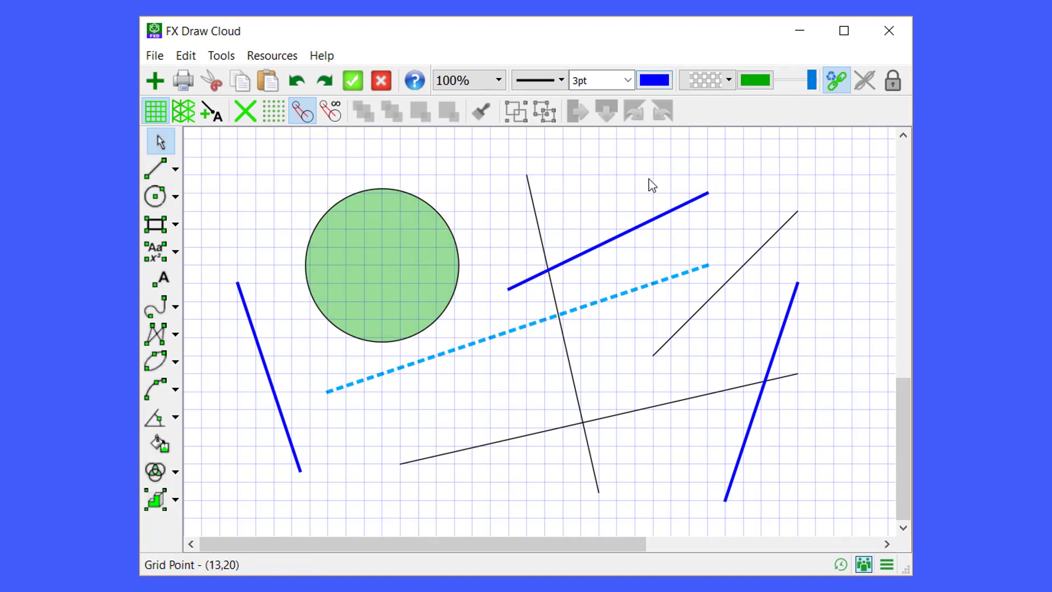
# Step: With nothing selected, set the default line thickness to 2pt and the default line colour to black #000000
pyautogui.click(631, 85)
pyautogui.scroll(1, 603, 109)
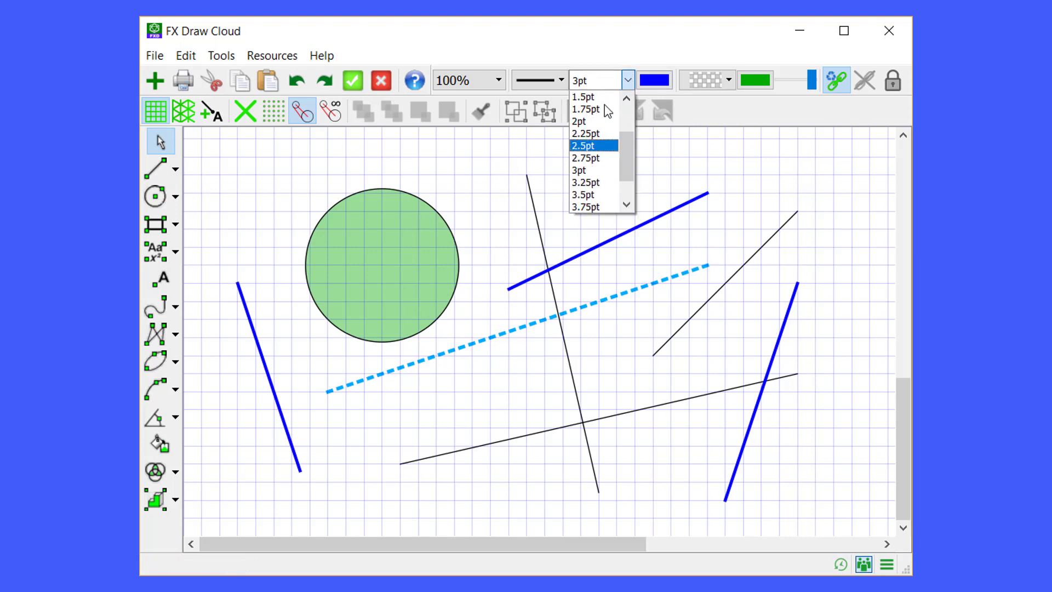
pyautogui.click(593, 120)
pyautogui.click(661, 80)
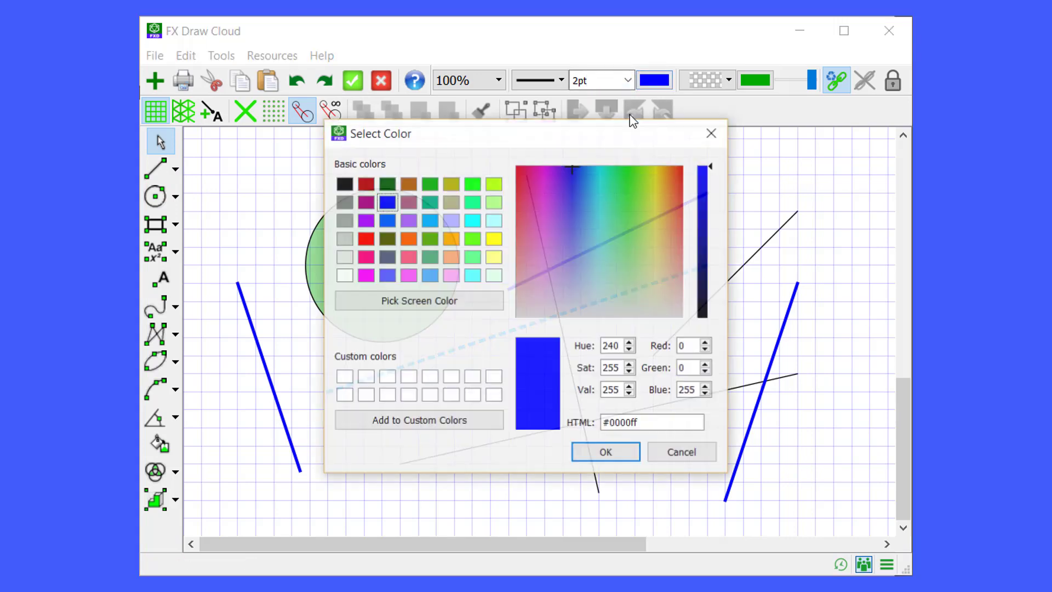
pyautogui.click(343, 184)
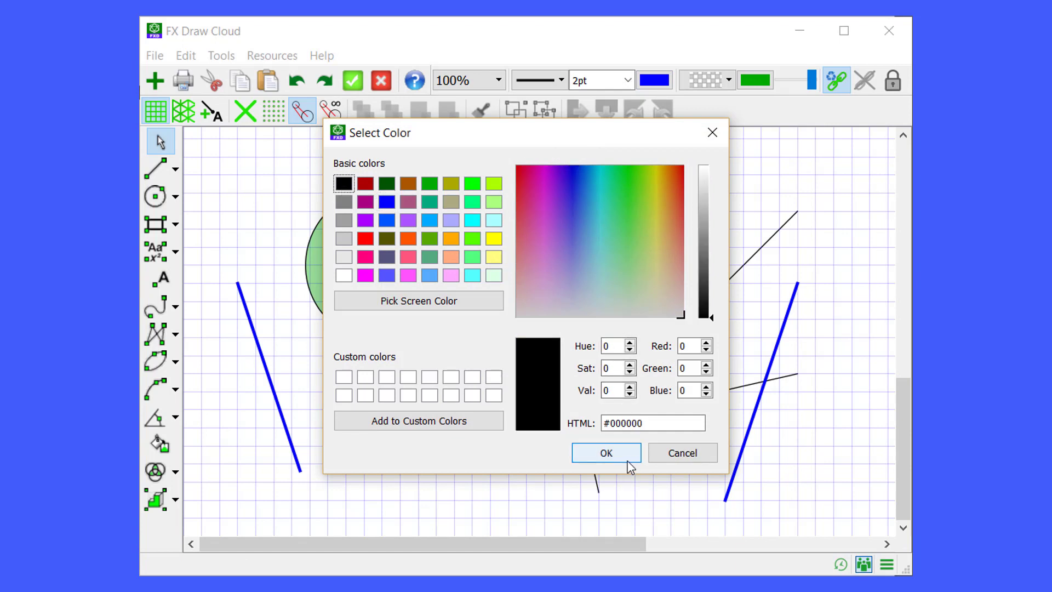
pyautogui.click(606, 453)
# Step: Draw two unfilled circles with the 2pt black default style near the top of the drawing, and return to selection mode
pyautogui.click(156, 169)
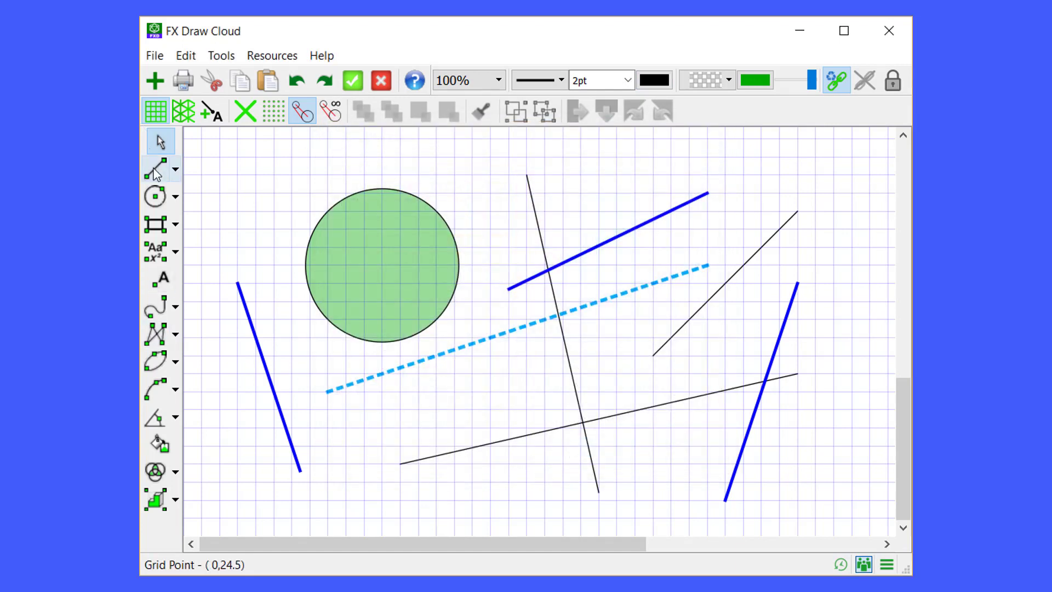
pyautogui.click(164, 203)
pyautogui.moveTo(255, 211); pyautogui.dragTo(301, 263)
pyautogui.moveTo(617, 193); pyautogui.dragTo(657, 247)
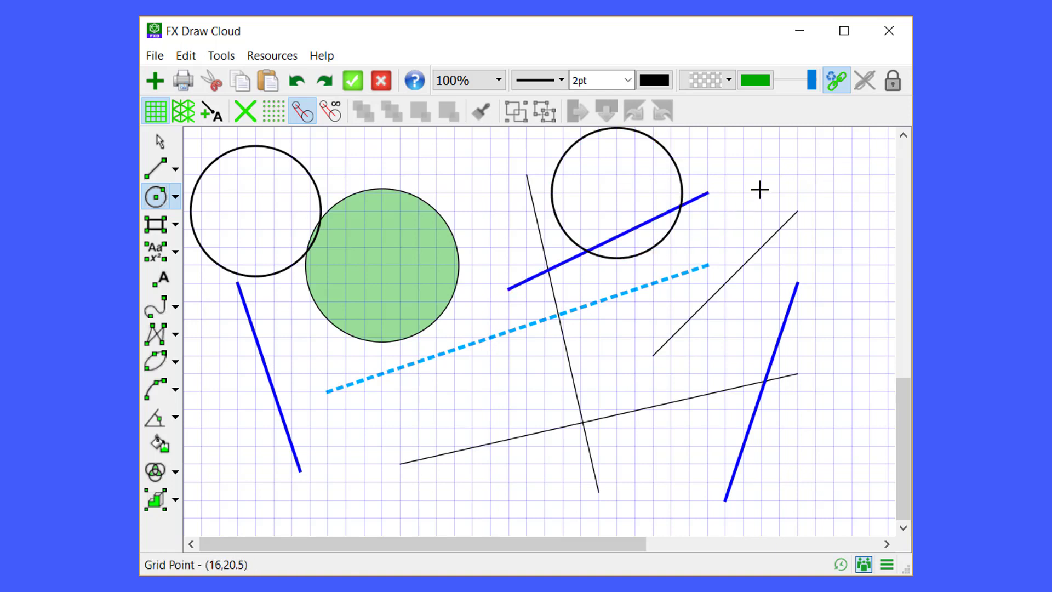
pyautogui.click(160, 141)
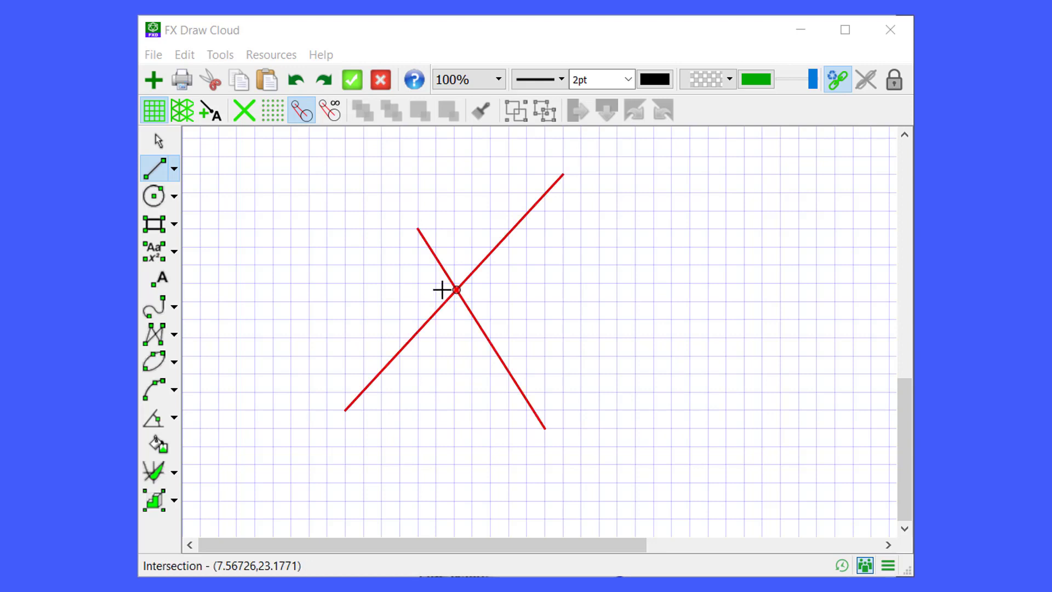
# Step: Draw a straight line starting from the intersection of the two crossing lines
pyautogui.moveTo(442, 289); pyautogui.dragTo(292, 266)
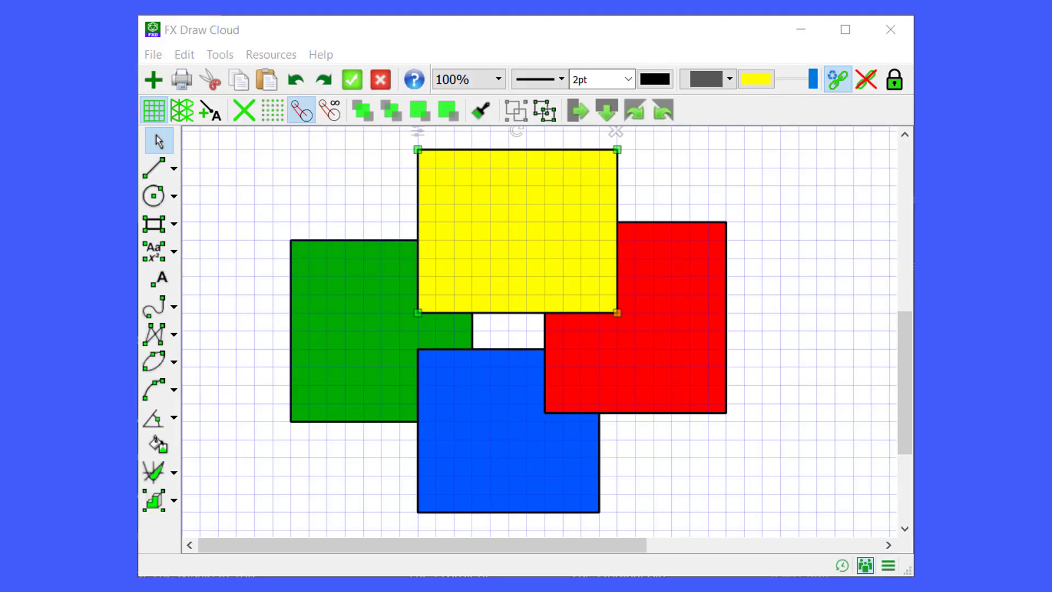
# Step: Draw a circle centred at (9, 19) with a radius of about 3.2 cm over the four coloured rectangles
pyautogui.moveTo(652, 191)
pyautogui.click(154, 196)
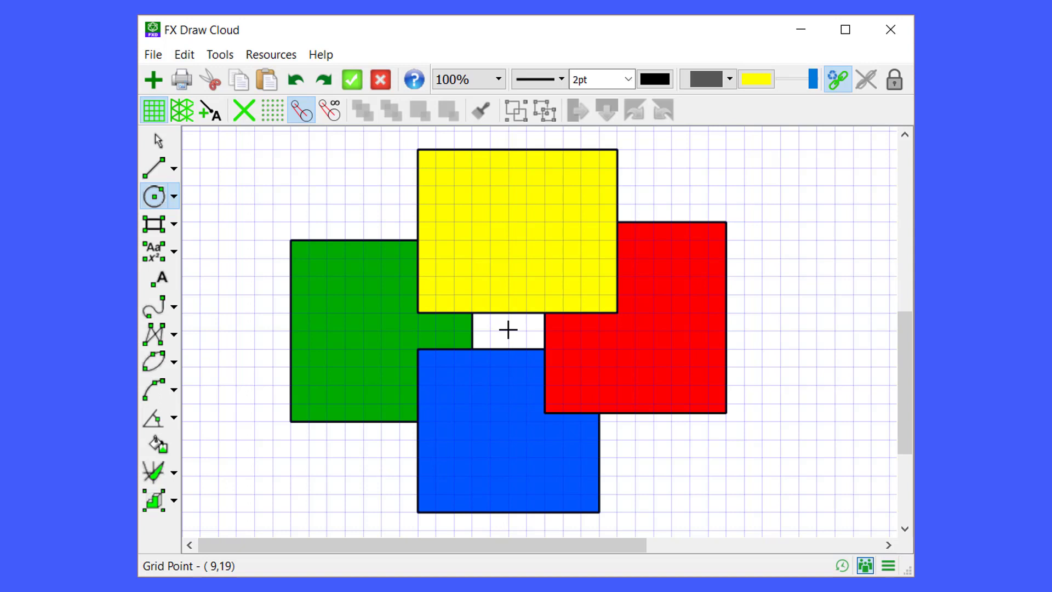
pyautogui.click(508, 329)
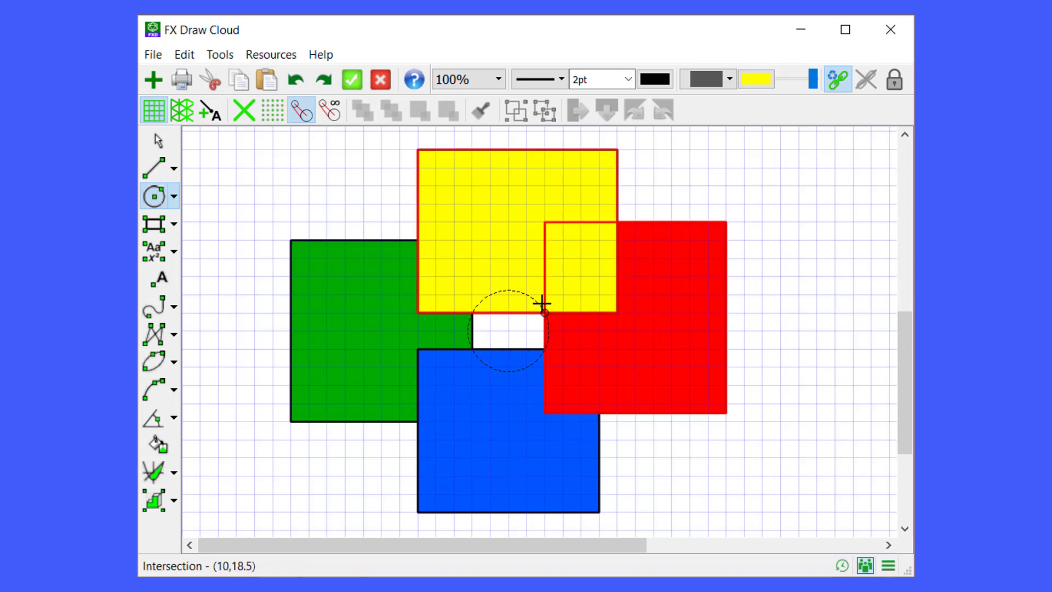
pyautogui.click(597, 259)
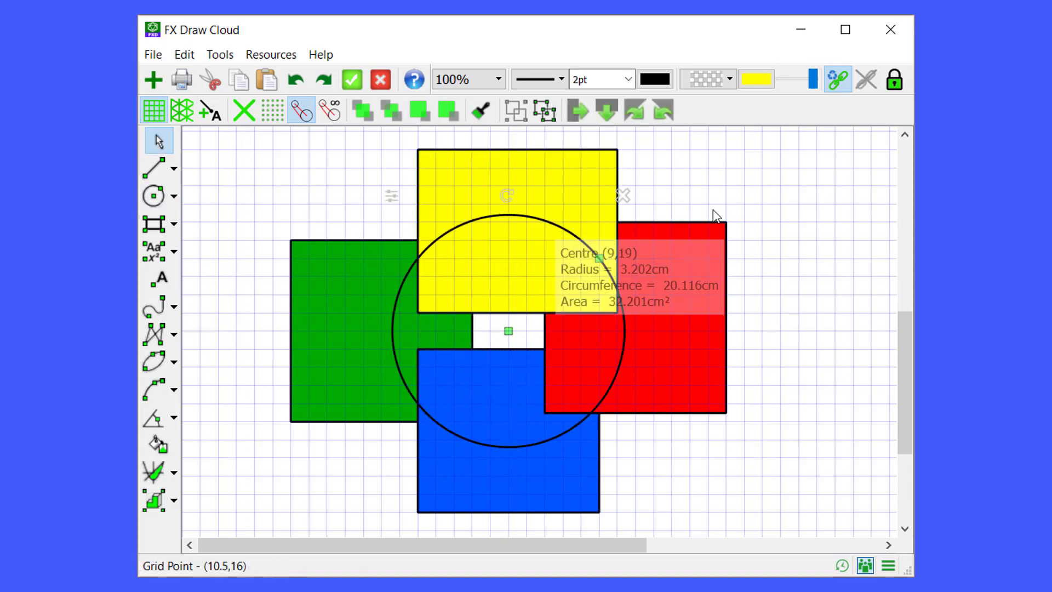
# Step: Give the new circle a solid orange fill and deselect it
pyautogui.click(730, 79)
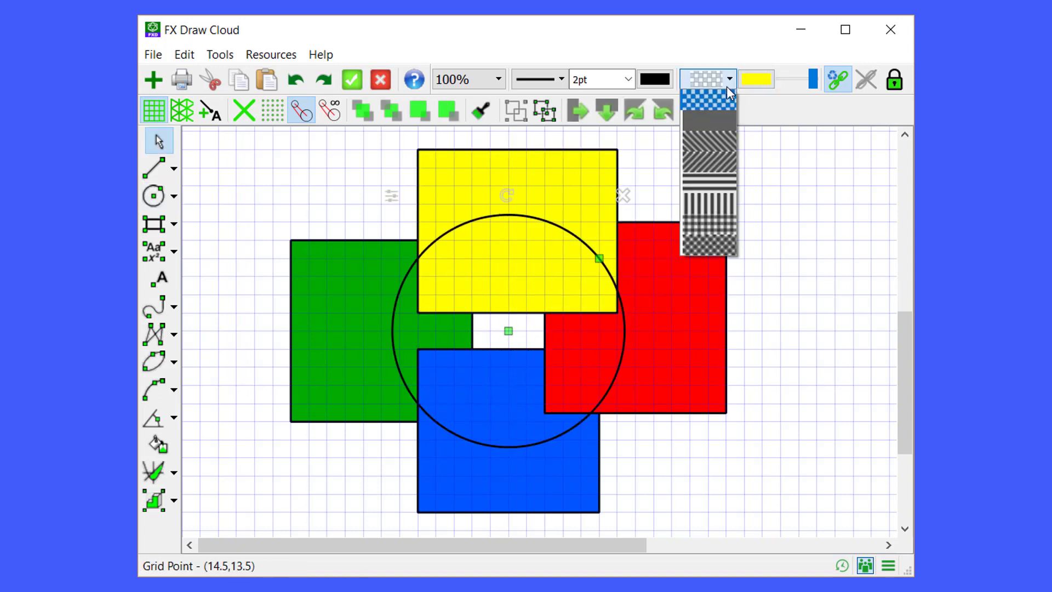
pyautogui.click(715, 123)
pyautogui.click(753, 78)
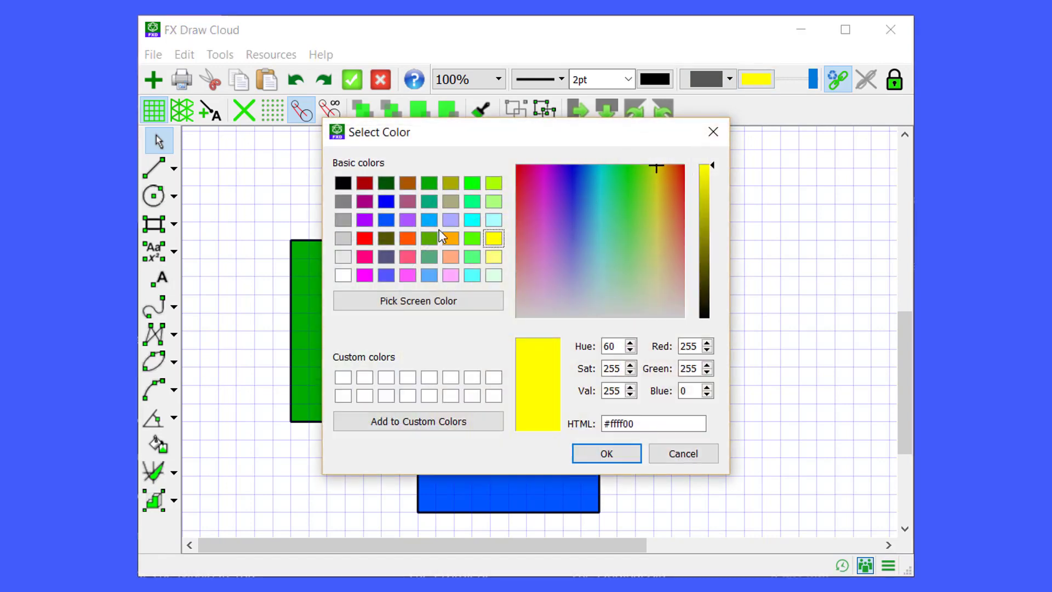
pyautogui.click(408, 239)
pyautogui.click(613, 456)
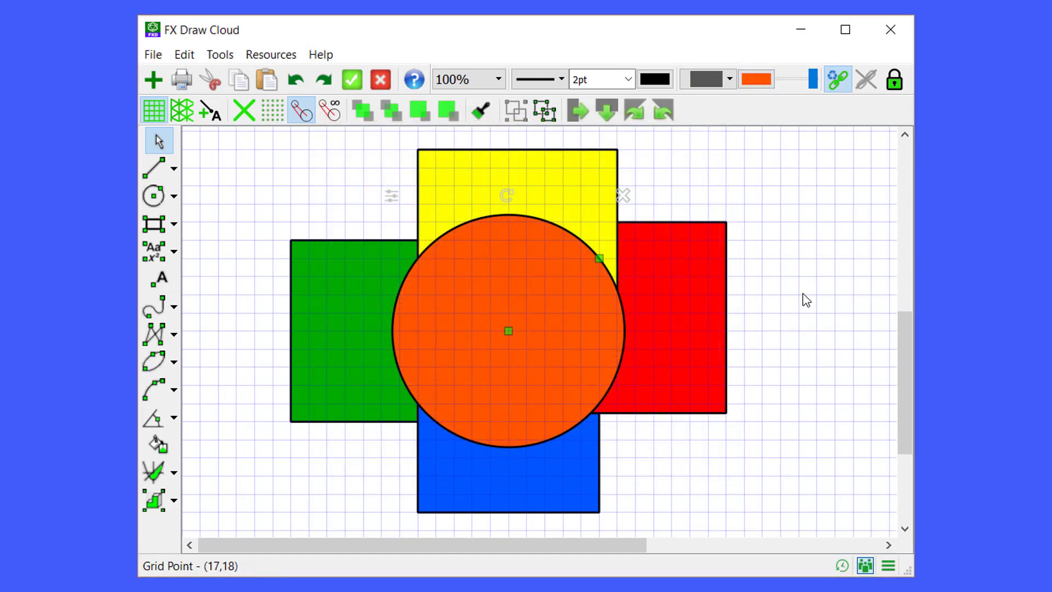
pyautogui.click(752, 187)
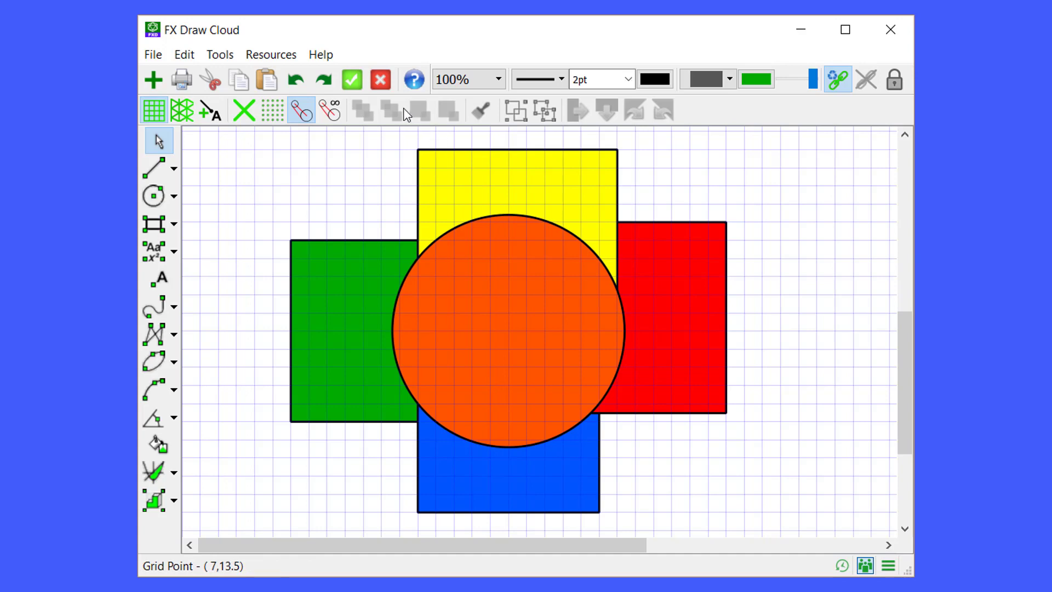
# Step: Select the orange circle and send it backward one layer at a time until it lies behind all four rectangles
pyautogui.click(504, 215)
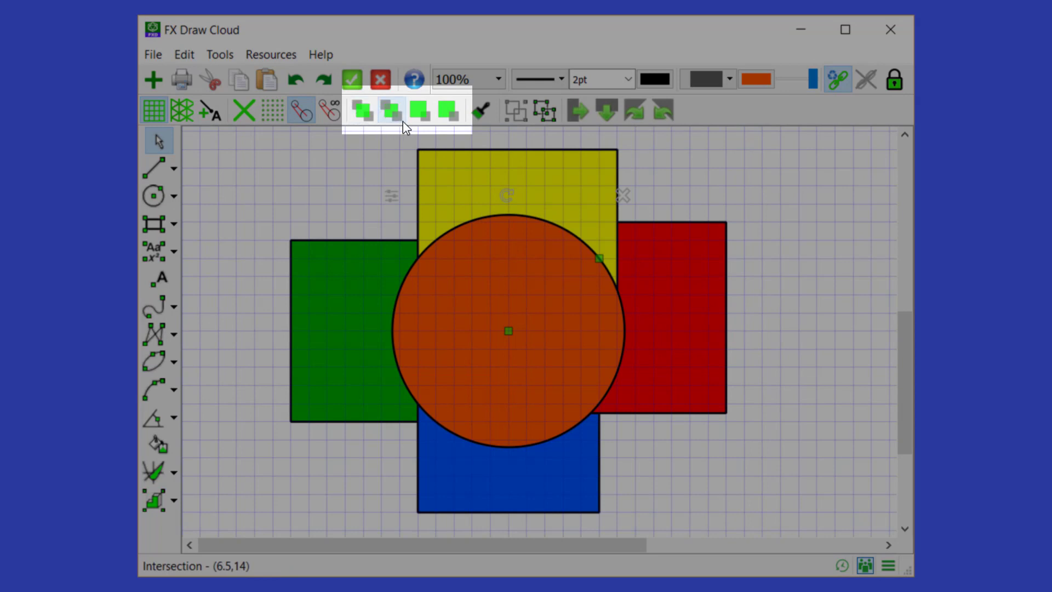
pyautogui.click(449, 112)
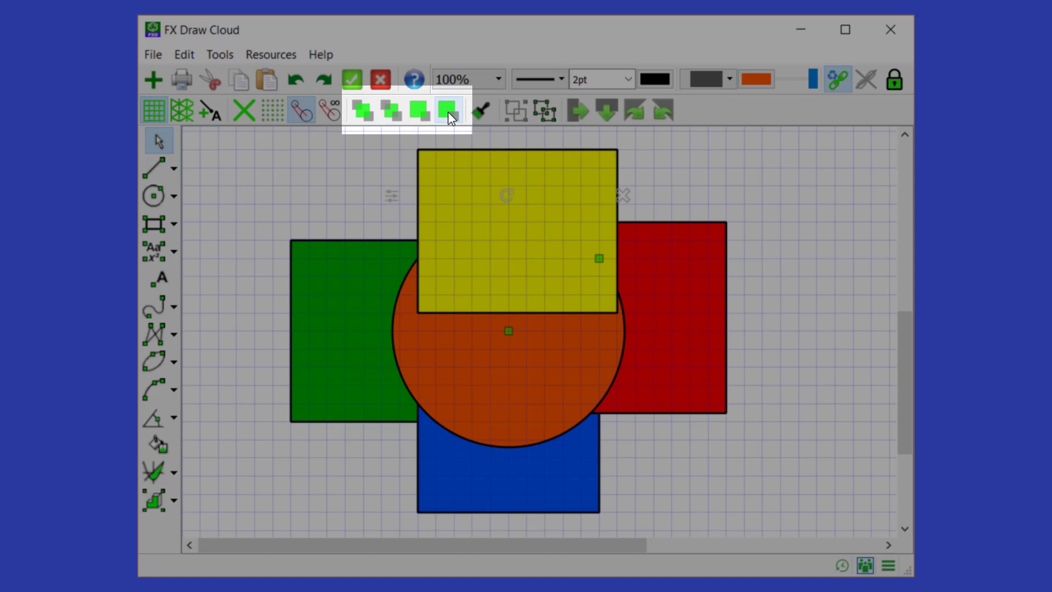
pyautogui.click(450, 113)
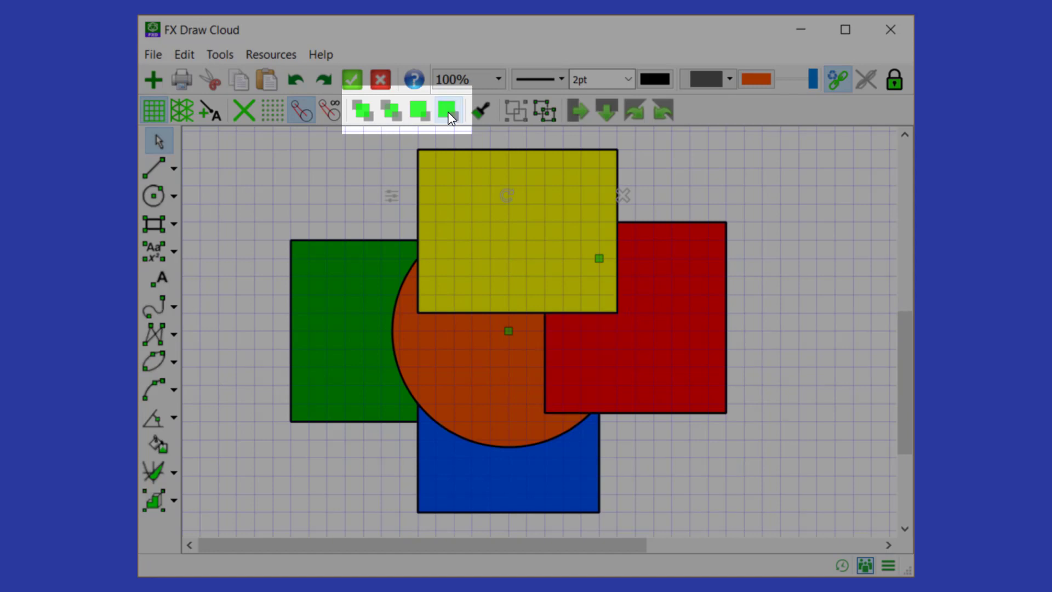
pyautogui.click(449, 113)
pyautogui.click(449, 115)
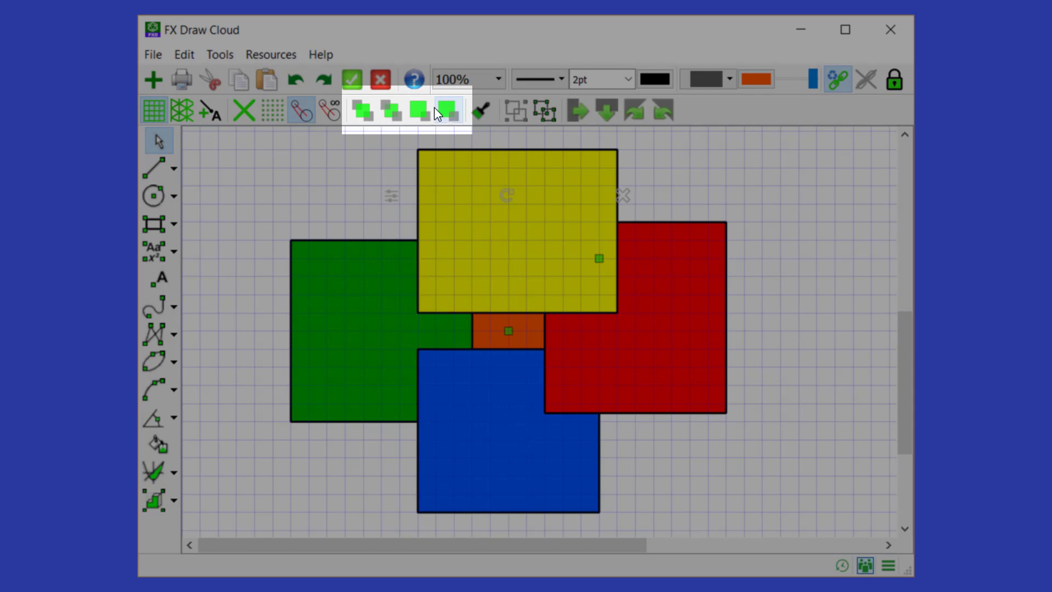
# Step: Bring the orange circle forward one layer at a time until it lies in front of all four rectangles
pyautogui.click(427, 112)
pyautogui.click(428, 113)
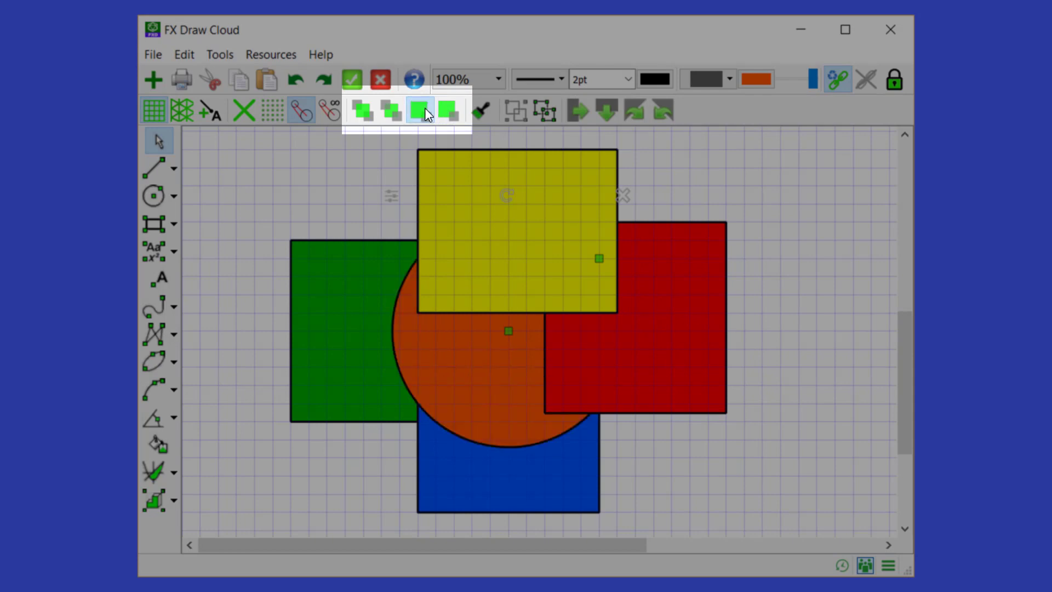
pyautogui.click(420, 111)
pyautogui.click(420, 111)
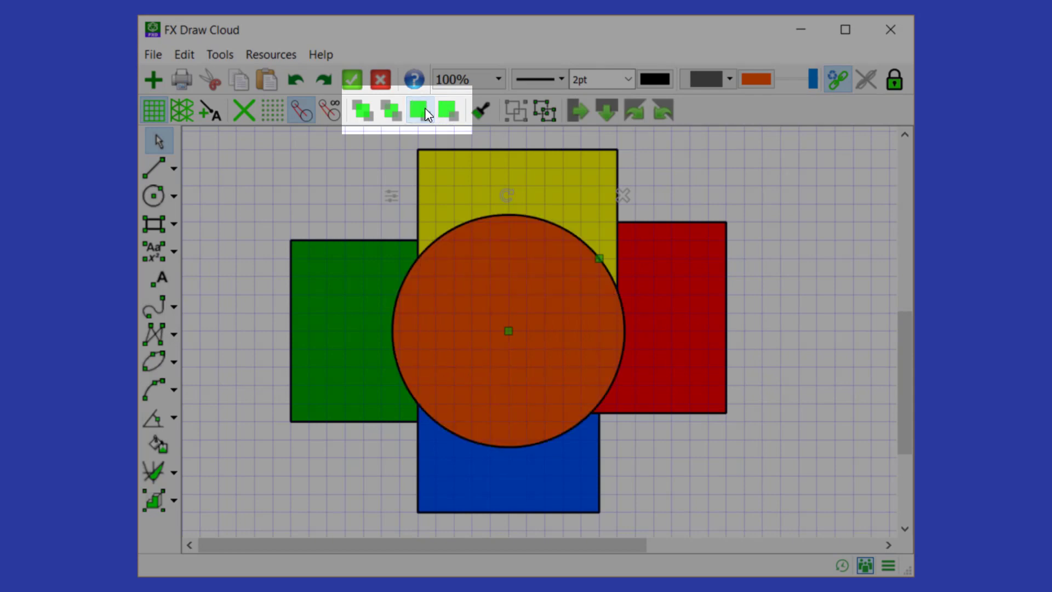
# Step: Send the orange circle directly to the back of the stack and bring it straight back to the front
pyautogui.click(390, 108)
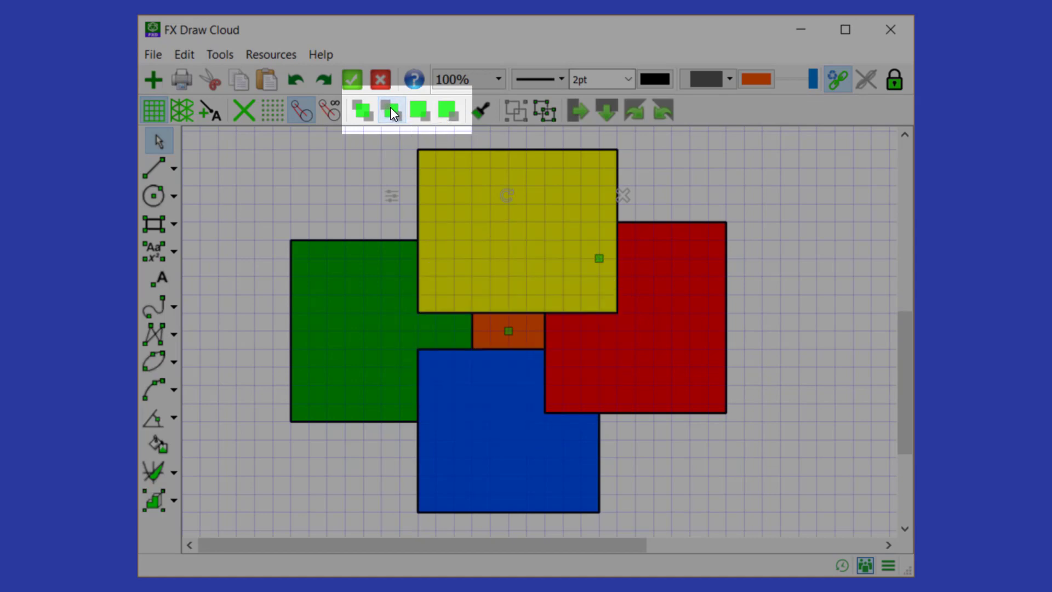
pyautogui.click(360, 112)
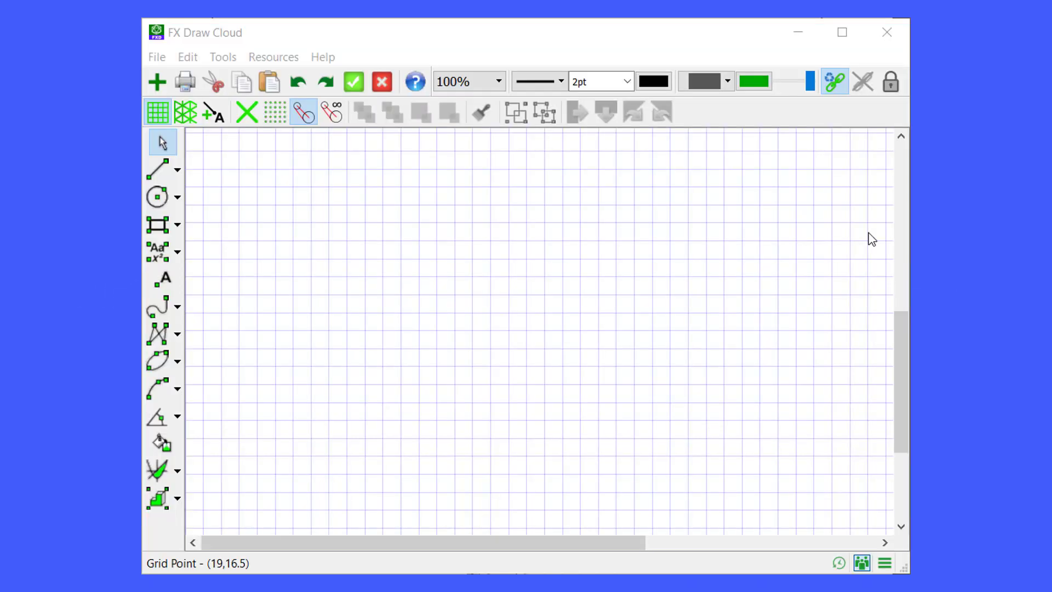
# Step: Choose the lighthouse from the "Environment - Trees, Cars etc." gallery as the figure to draw
pyautogui.click(159, 498)
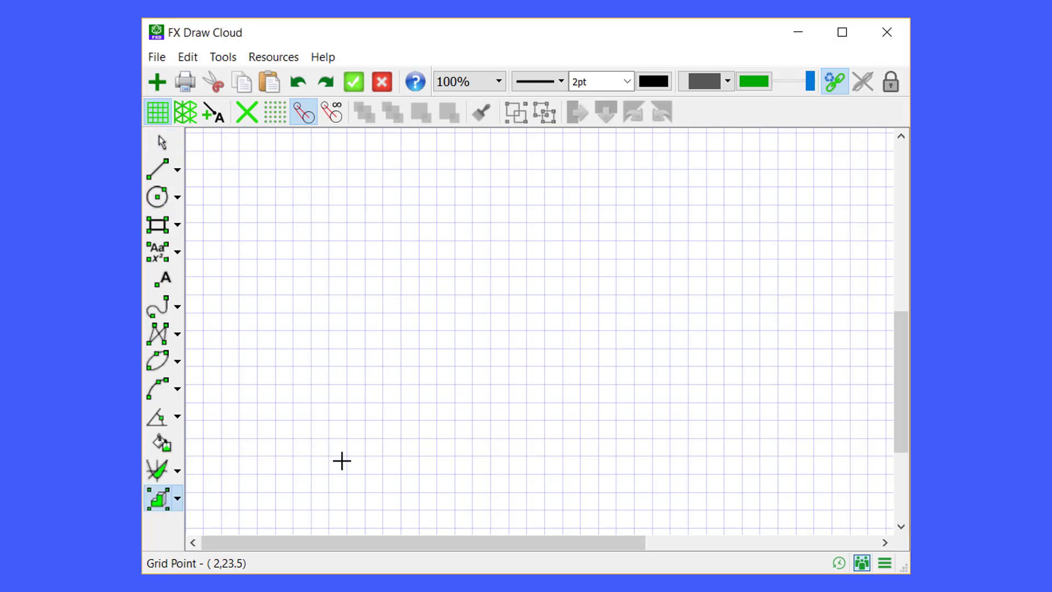
pyautogui.click(176, 499)
pyautogui.click(252, 498)
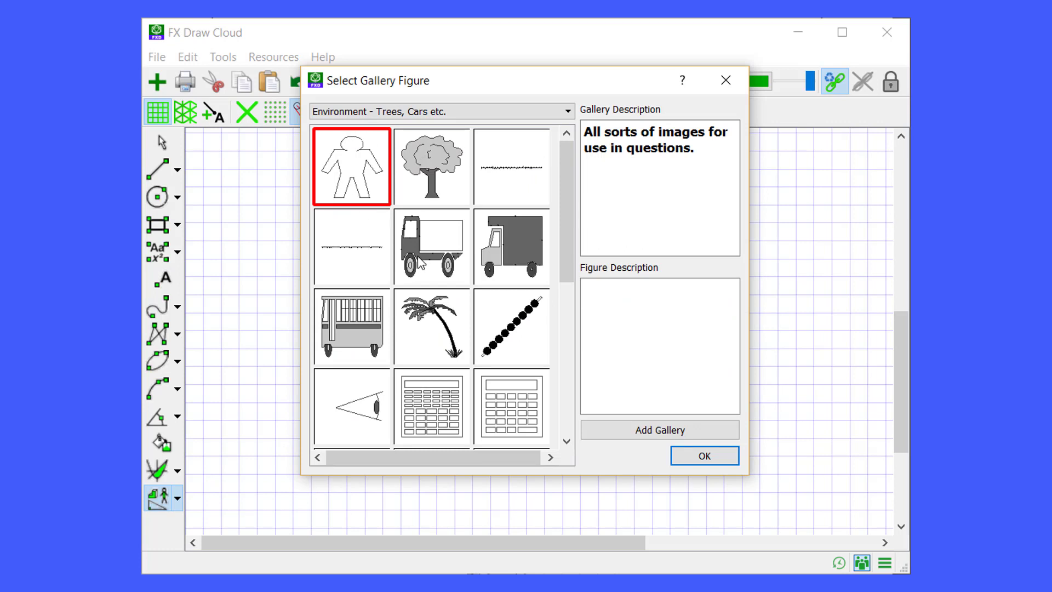
pyautogui.scroll(-4, 420, 262)
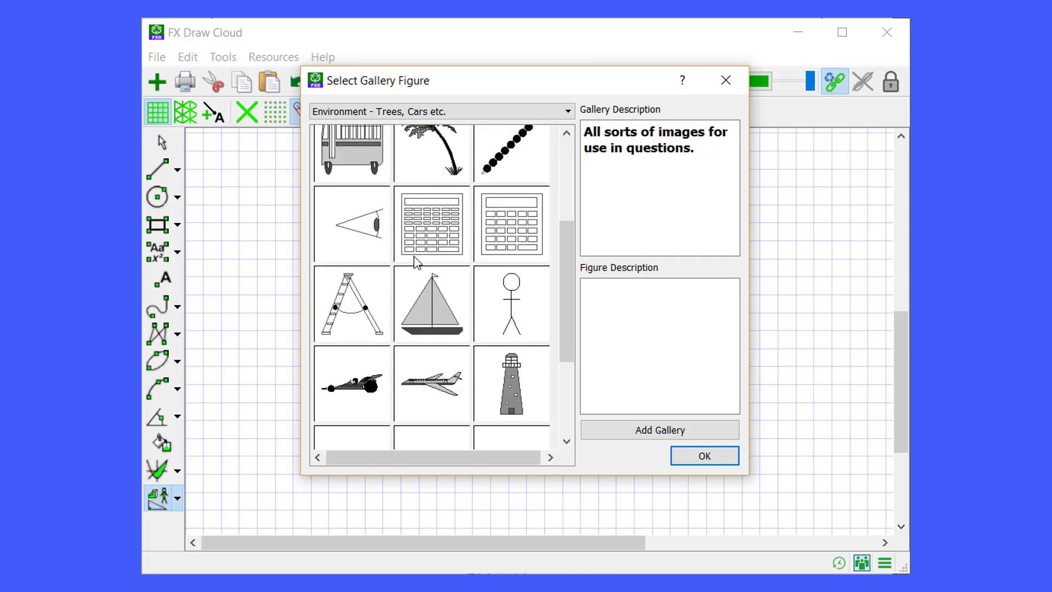
pyautogui.click(511, 394)
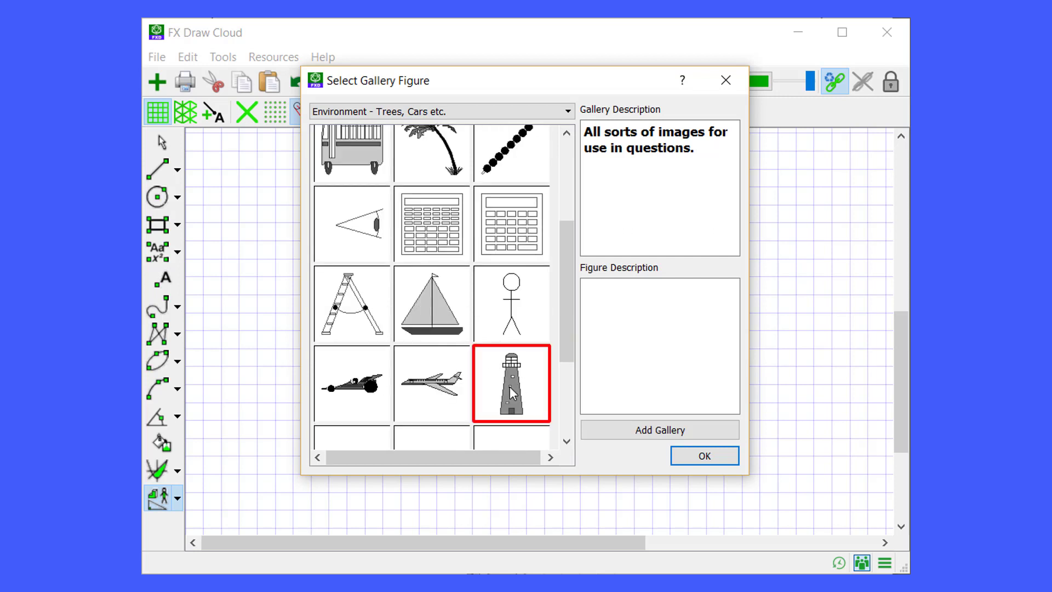
pyautogui.click(697, 456)
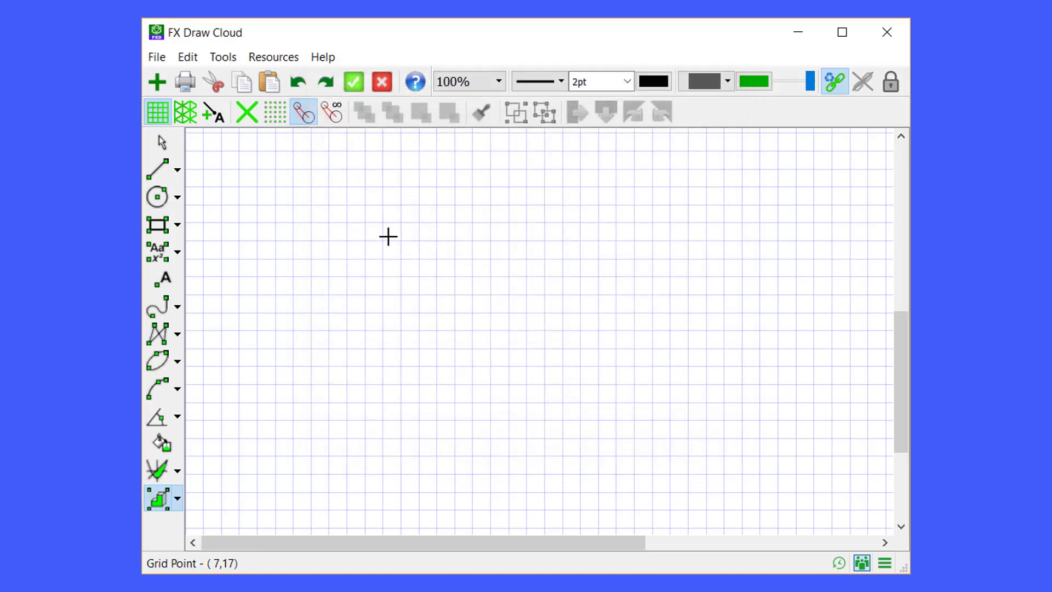
# Step: Try a wide, flattened lighthouse, undo it, and draw a tall lighthouse in natural proportions on the page
pyautogui.moveTo(330, 168); pyautogui.dragTo(700, 266)
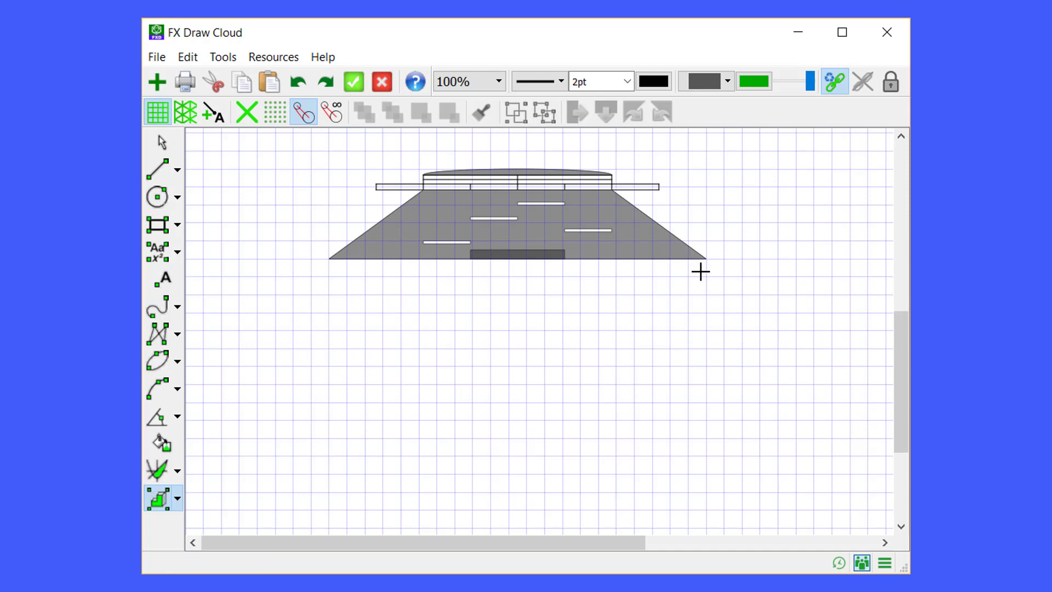
pyautogui.hotkey('ctrl', 'z')
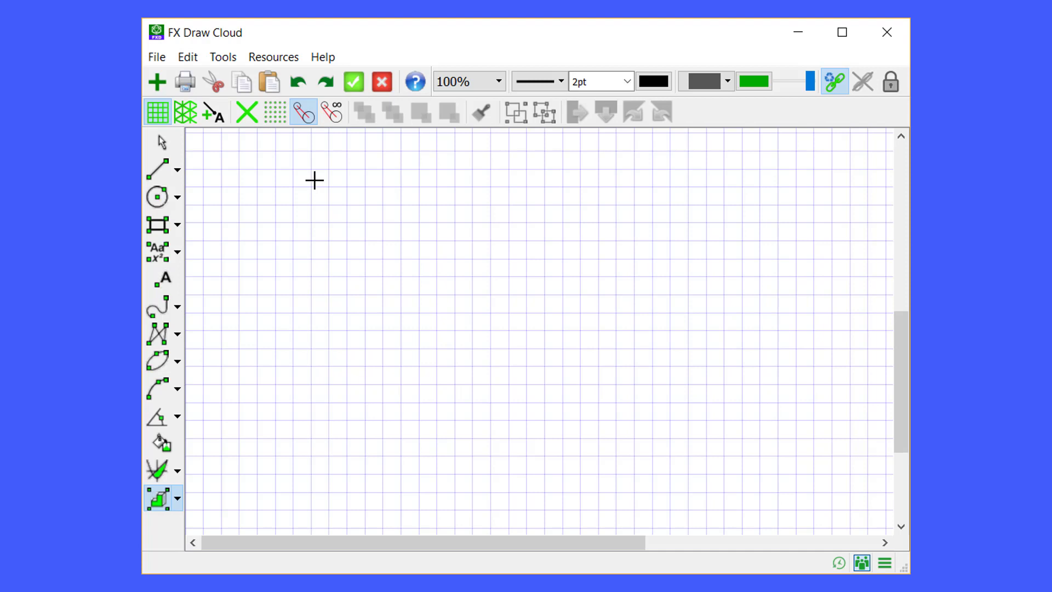
pyautogui.moveTo(324, 181)
pyautogui.mouseDown()
pyautogui.moveTo(428, 298)
pyautogui.moveTo(484, 397)
pyautogui.moveTo(420, 376)
pyautogui.moveTo(489, 475)
pyautogui.mouseUp()
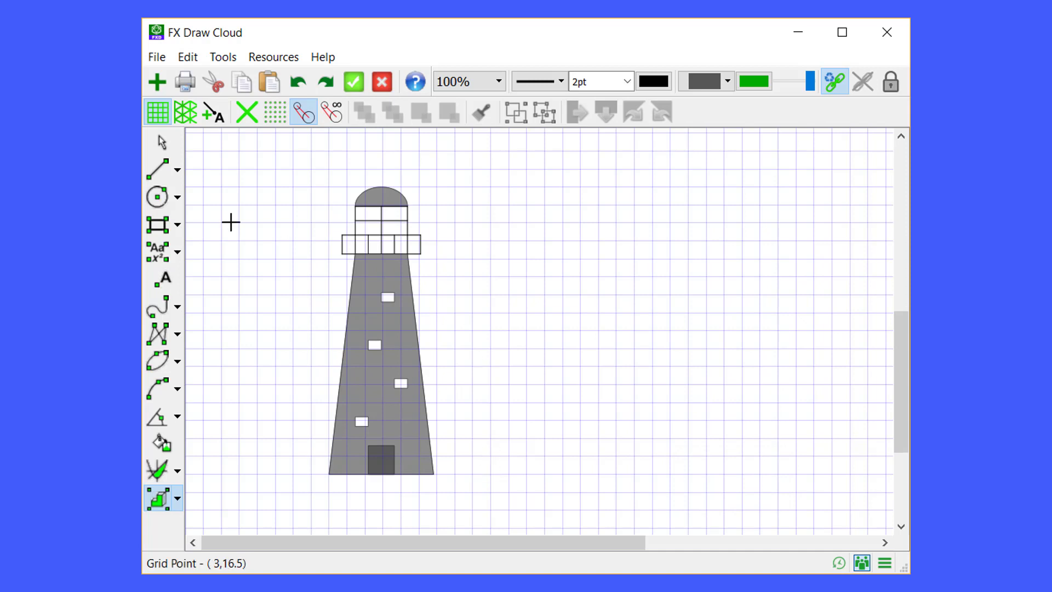
# Step: Draw a perfect square about 10 grid squares per side beside the lighthouse, and place another lighthouse figure between them
pyautogui.click(158, 227)
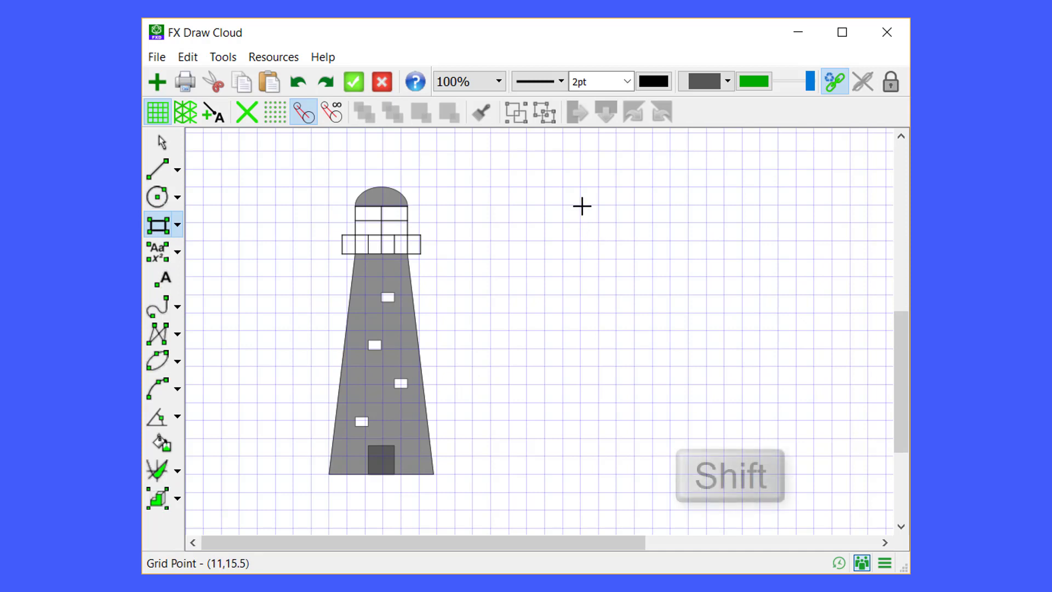
pyautogui.moveTo(580, 204); pyautogui.dragTo(763, 386)
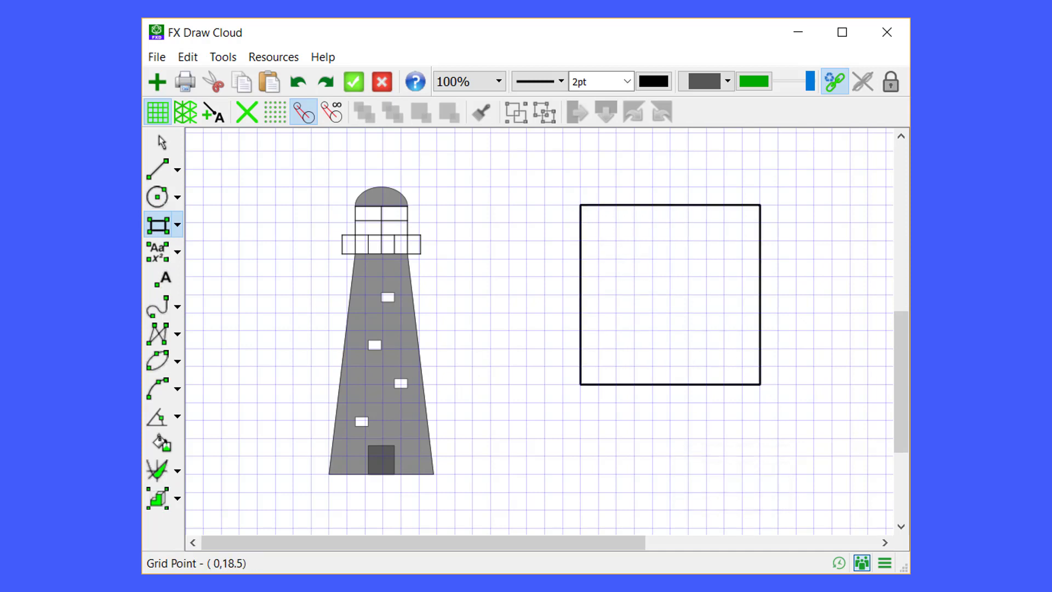
pyautogui.click(150, 501)
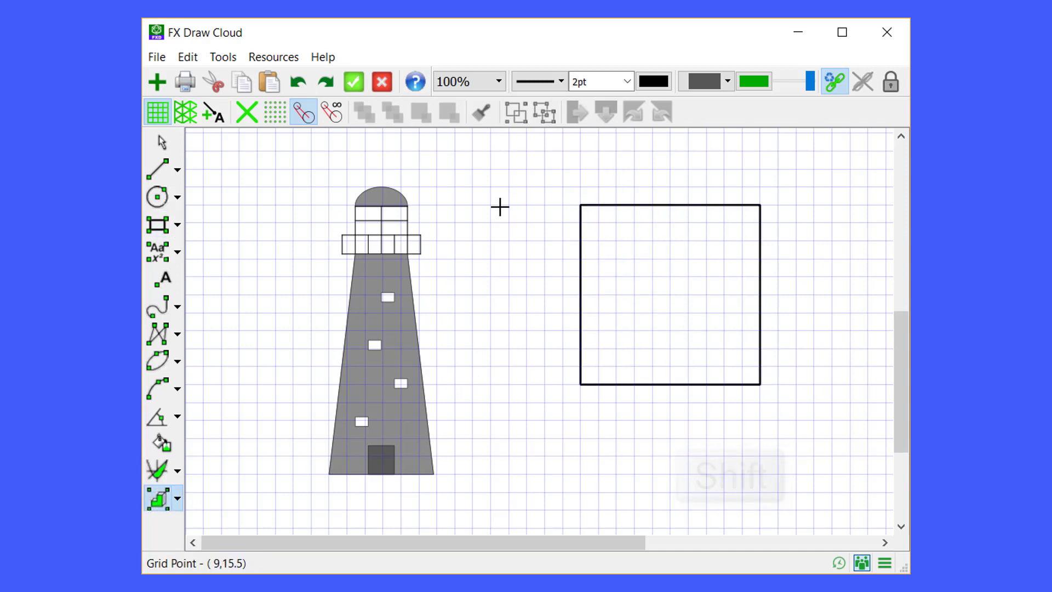
pyautogui.moveTo(509, 205)
pyautogui.mouseDown()
pyautogui.moveTo(531, 329)
pyautogui.moveTo(566, 371)
pyautogui.mouseUp()
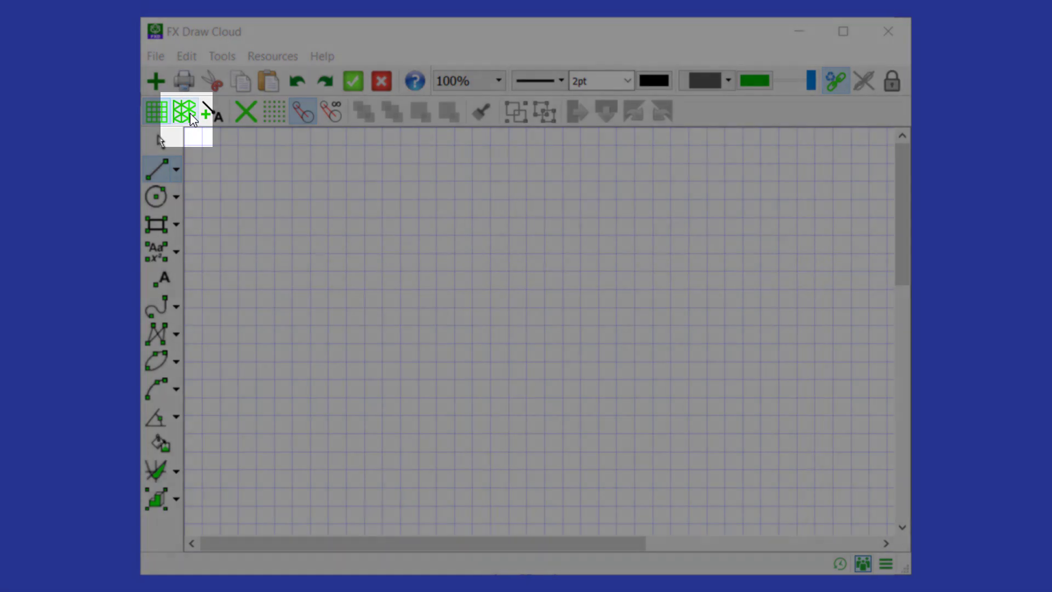
# Step: Switch the drawing to the isometric grid and review and accept its grid preferences
pyautogui.click(184, 112)
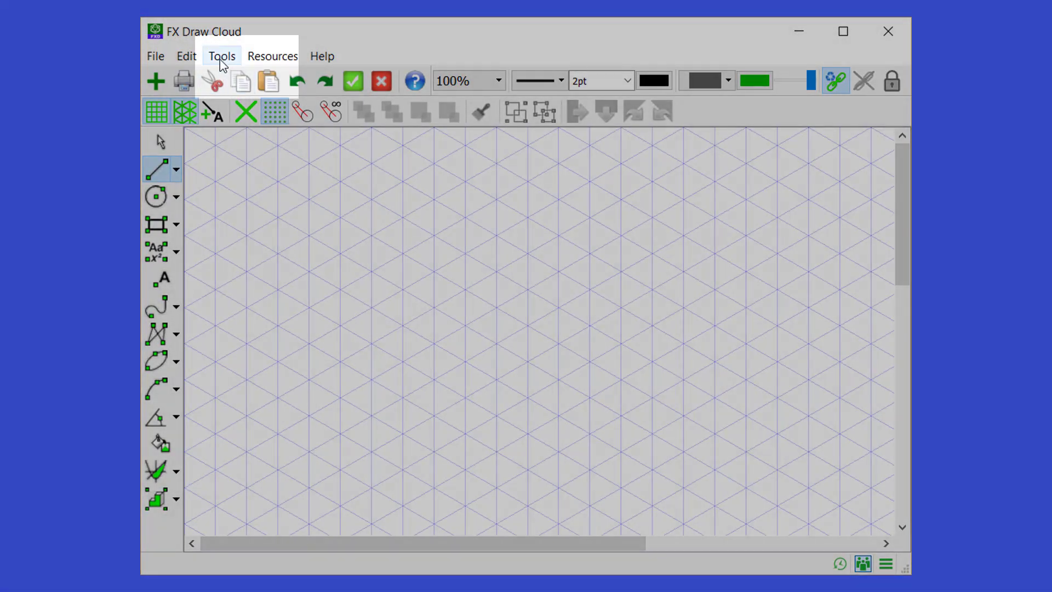
pyautogui.click(220, 58)
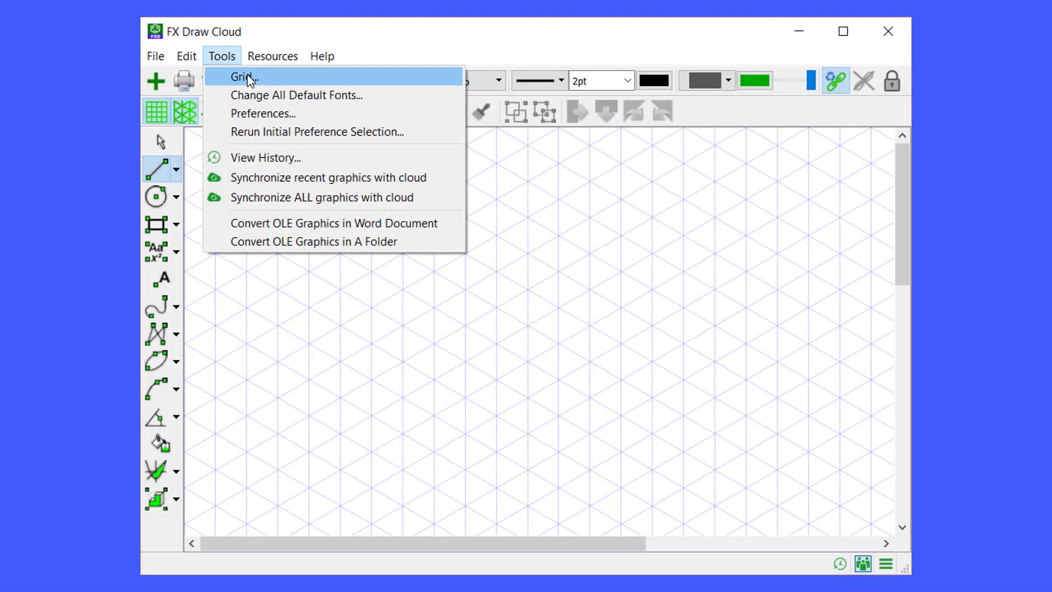
pyautogui.click(247, 78)
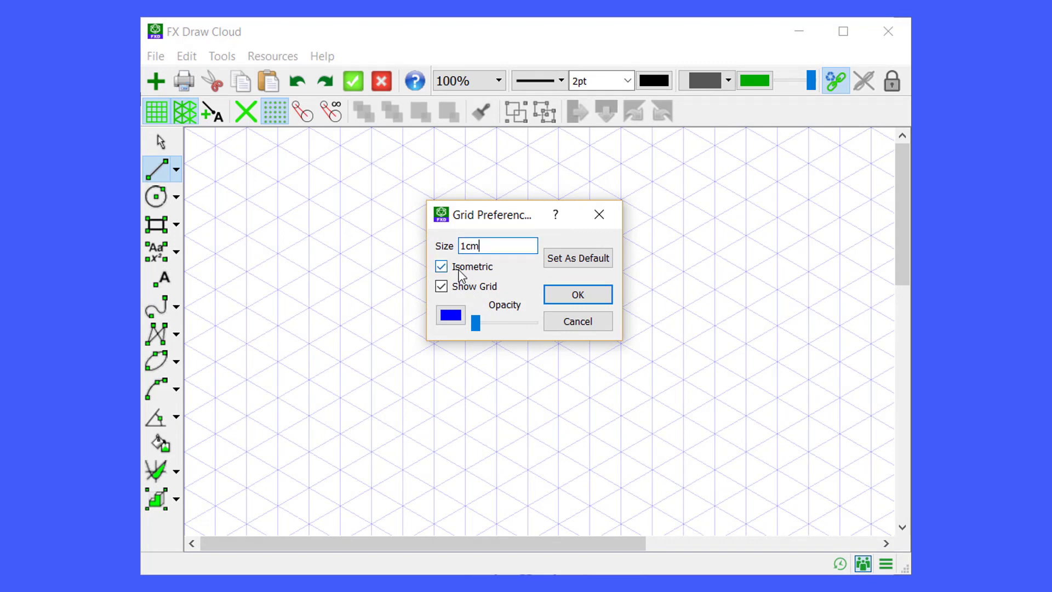
pyautogui.click(578, 294)
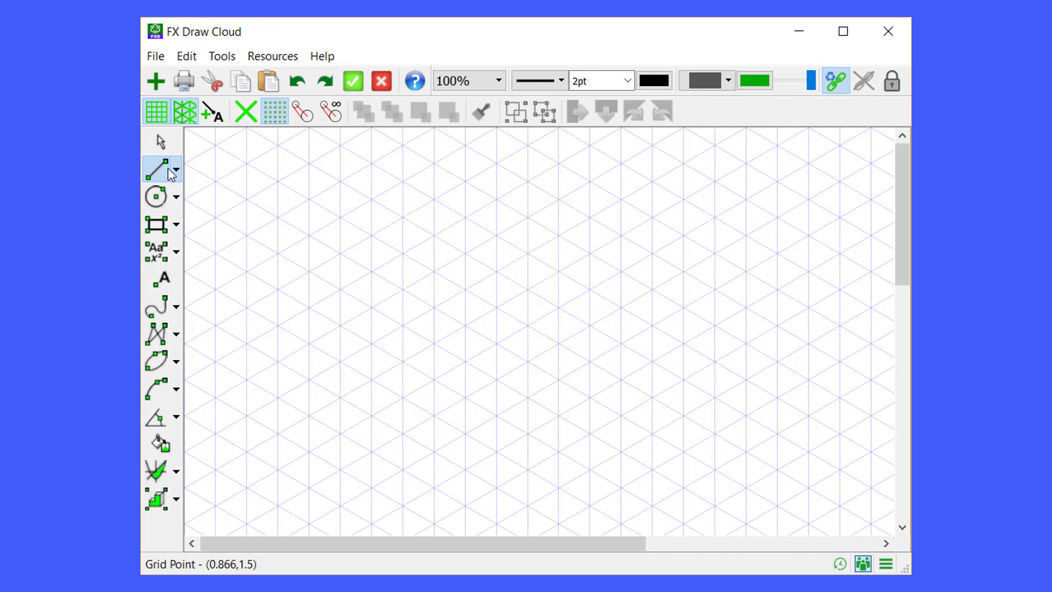
# Step: Draw two short connected lines on the isometric grid near the middle of the page
pyautogui.moveTo(497, 308)
pyautogui.mouseDown()
pyautogui.moveTo(486, 331)
pyautogui.moveTo(491, 375)
pyautogui.moveTo(528, 362)
pyautogui.moveTo(527, 293)
pyautogui.moveTo(492, 304)
pyautogui.moveTo(463, 291)
pyautogui.moveTo(503, 276)
pyautogui.mouseUp()
pyautogui.moveTo(503, 276)
pyautogui.mouseDown()
pyautogui.moveTo(517, 294)
pyautogui.moveTo(460, 324)
pyautogui.moveTo(466, 366)
pyautogui.moveTo(497, 378)
pyautogui.mouseUp()
pyautogui.scroll(-10, 749, 383)
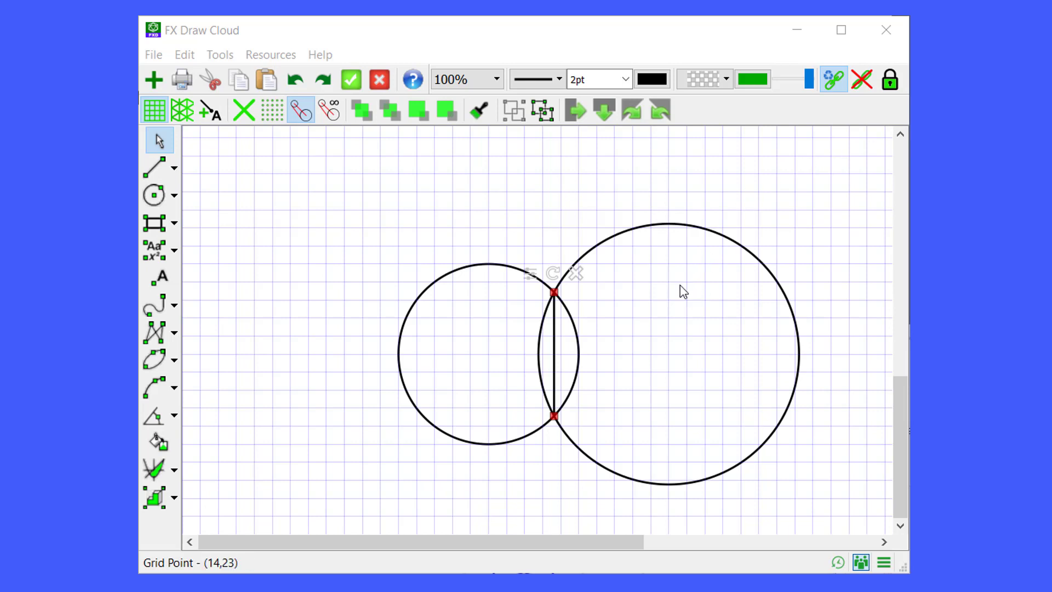
# Step: Select the left circle, the right circle and the vertical chord in turn to examine their control points
pyautogui.click(480, 266)
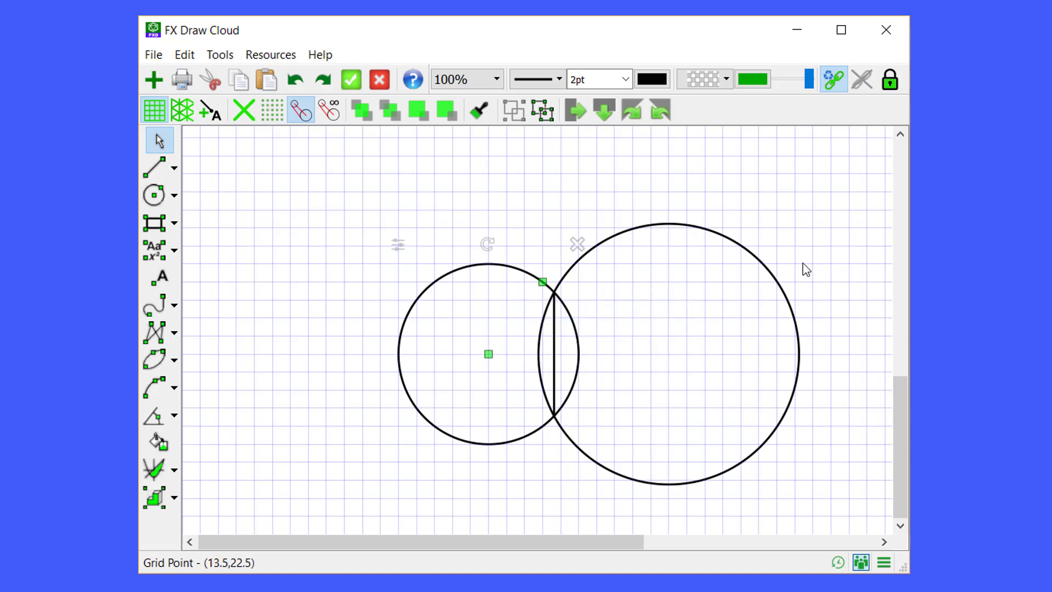
pyautogui.click(719, 233)
pyautogui.click(554, 334)
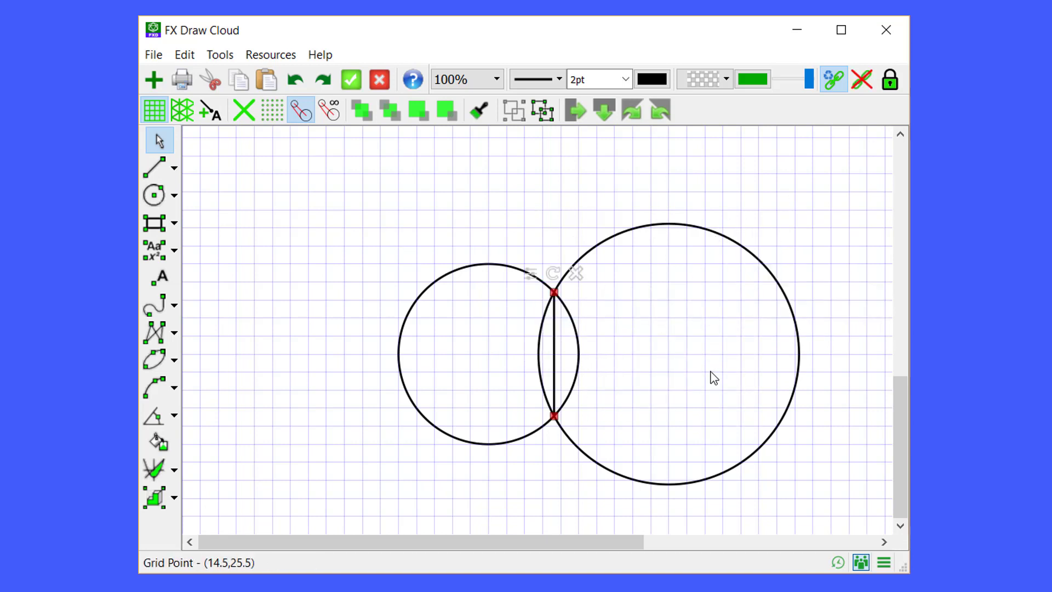
# Step: Enlarge the left circle to match the right one, and reduce it to a radius of about 2.9 cm
pyautogui.click(470, 267)
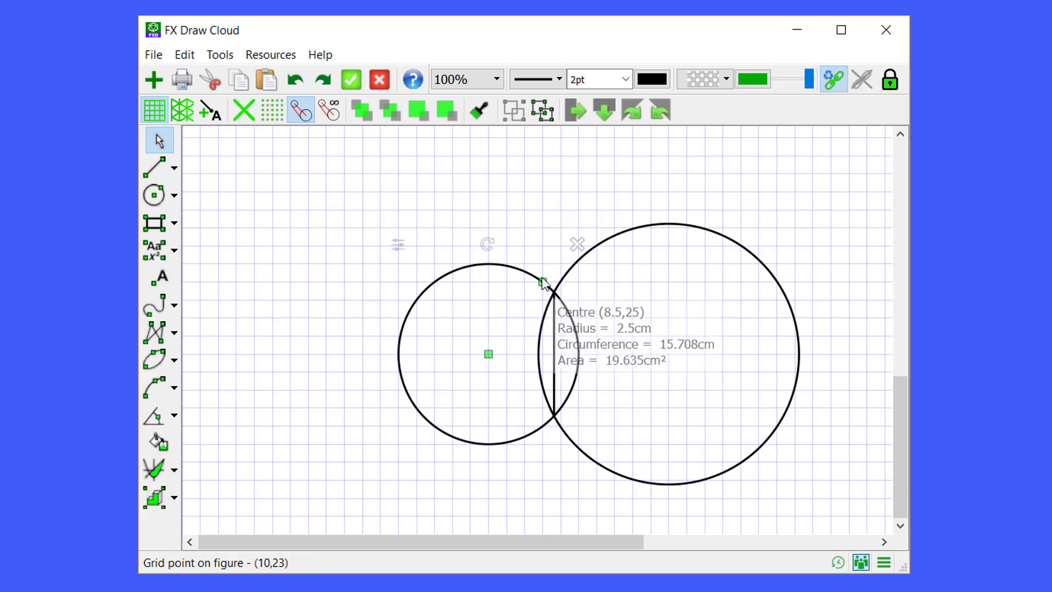
pyautogui.moveTo(542, 279); pyautogui.dragTo(559, 248)
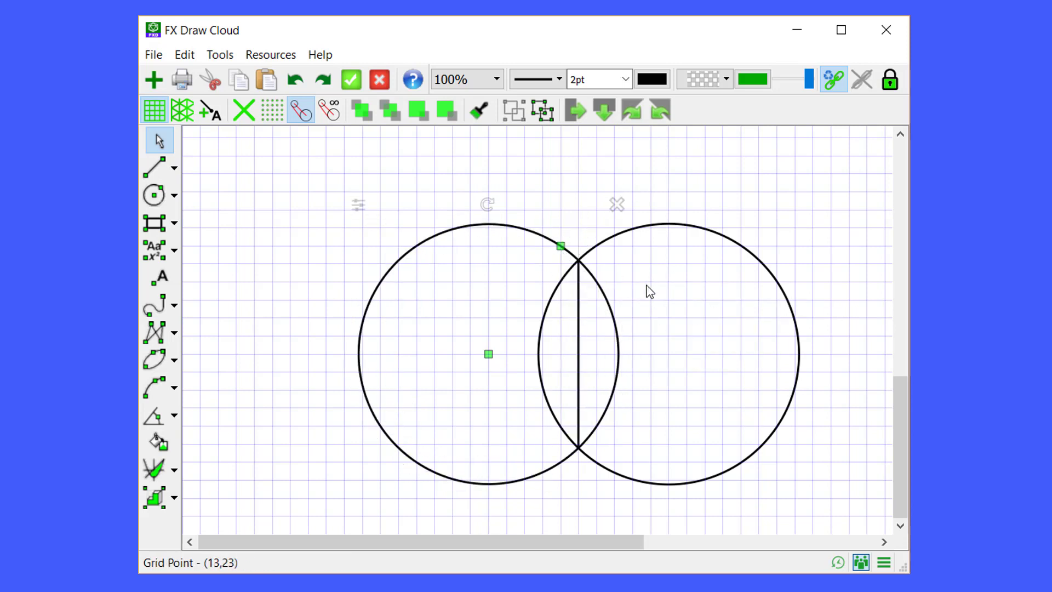
pyautogui.moveTo(555, 255); pyautogui.dragTo(541, 267)
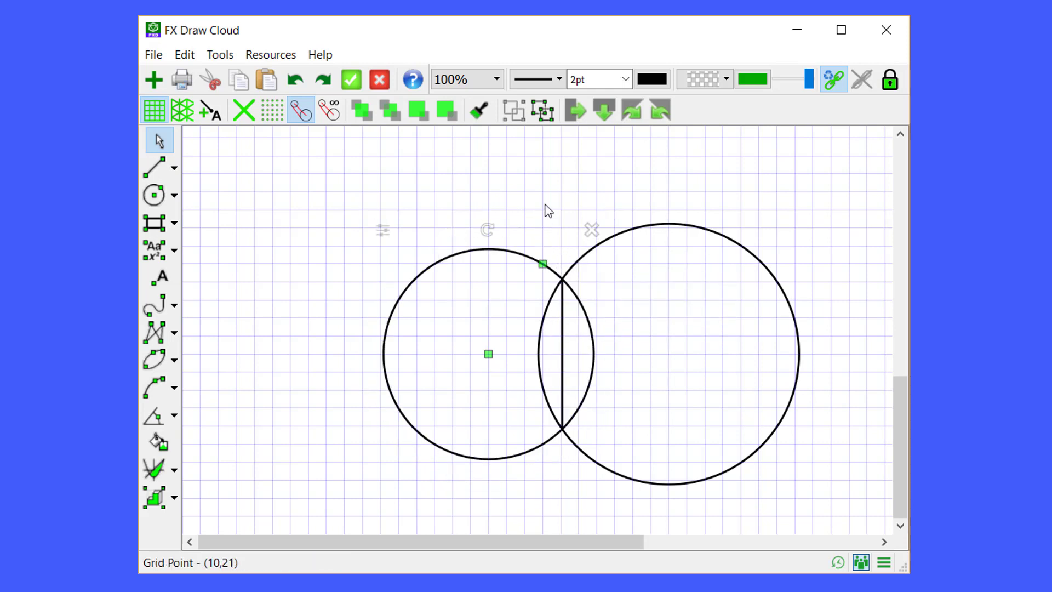
# Step: Select the vertical chord between the circles and remove the links on its endpoints
pyautogui.moveTo(566, 354)
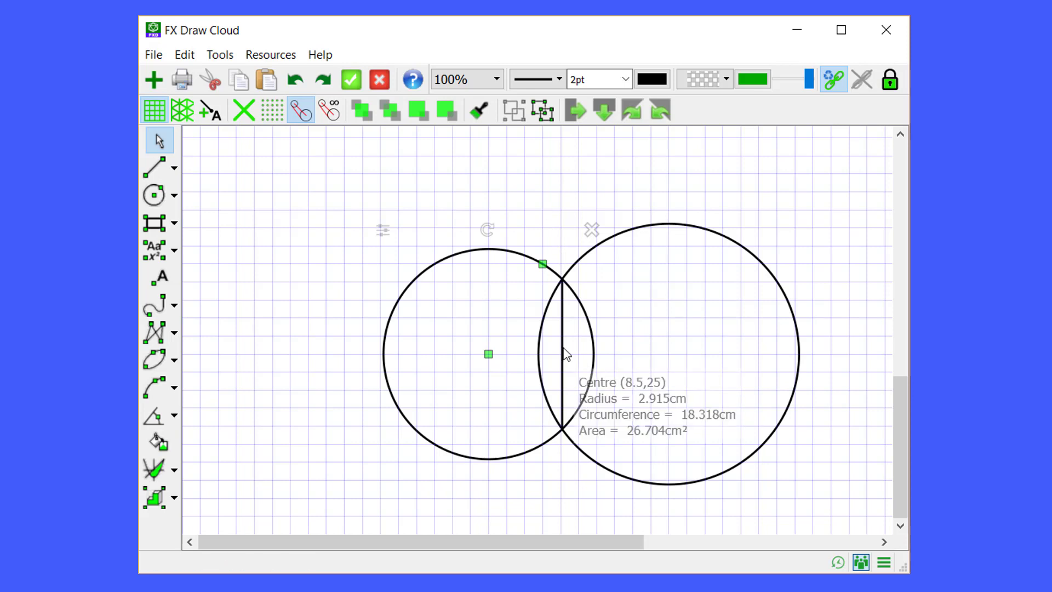
pyautogui.click(565, 353)
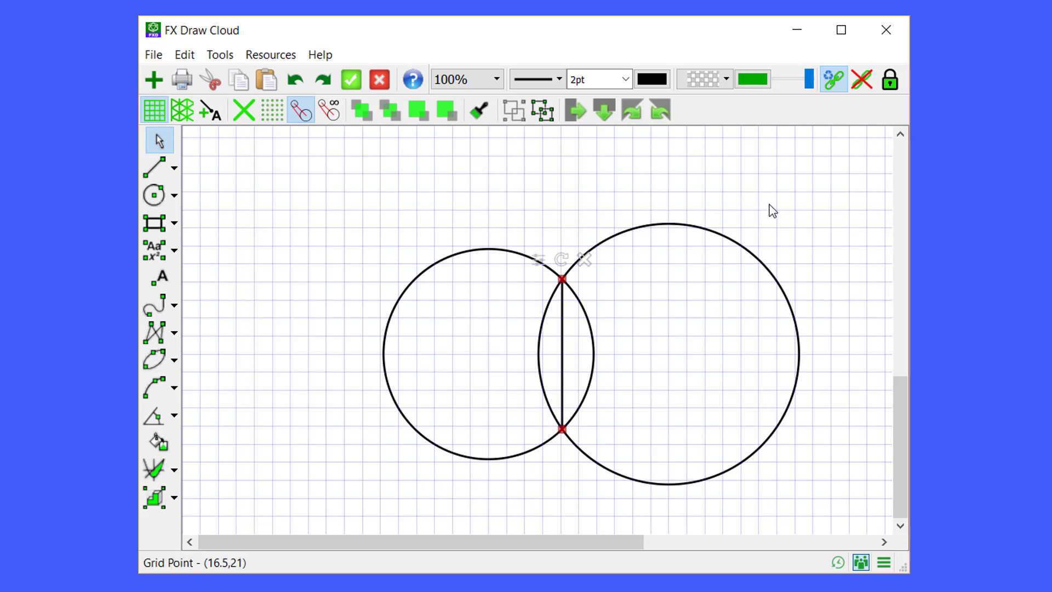
pyautogui.moveTo(533, 324)
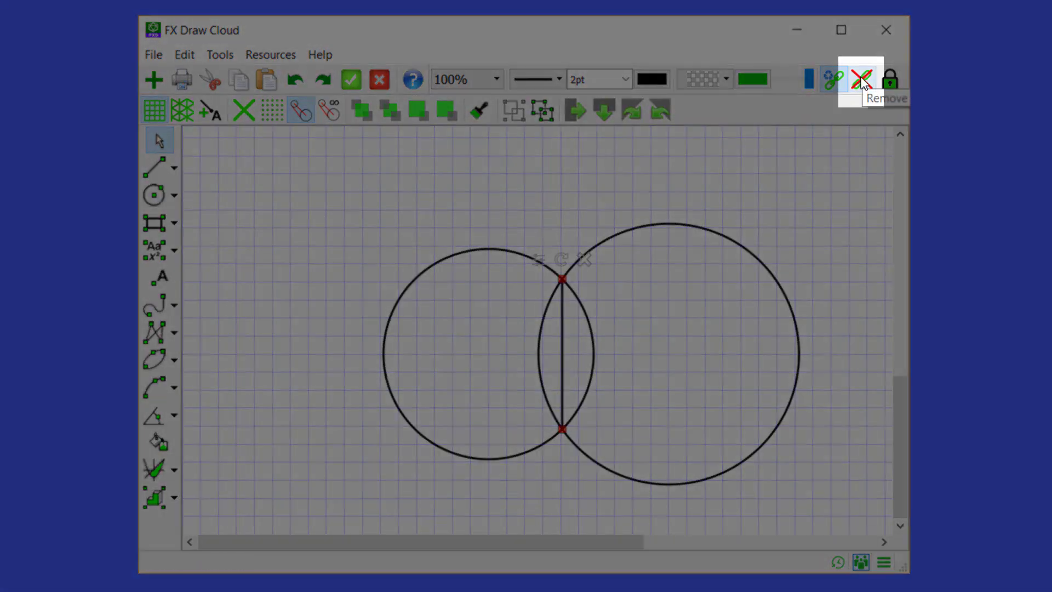
pyautogui.click(862, 82)
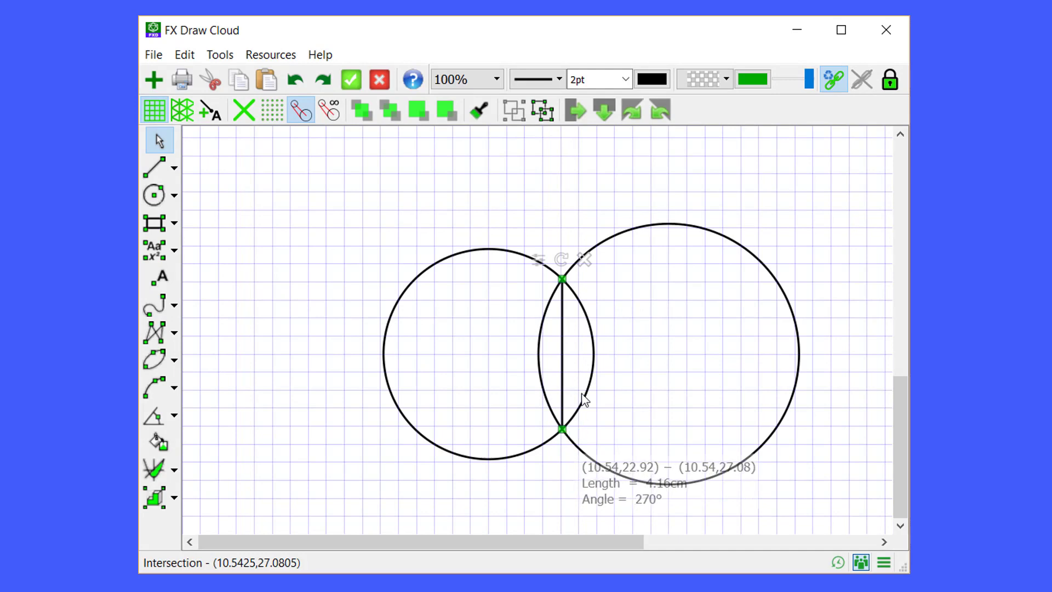
# Step: Try resizing the left circle to test the unlinked chord, and return it to a radius of about 2.9 cm
pyautogui.click(462, 261)
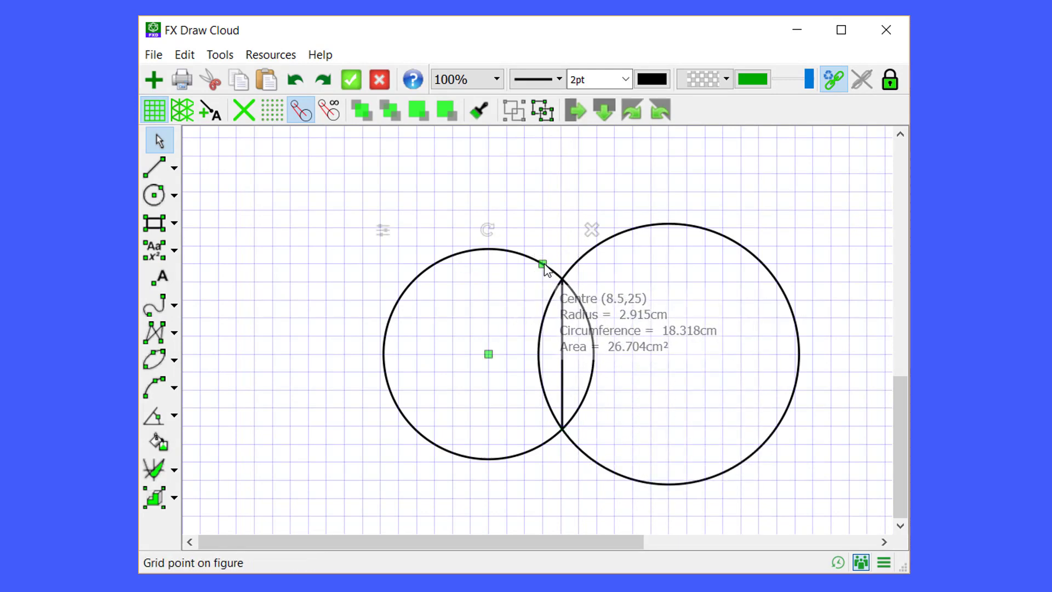
pyautogui.moveTo(543, 263)
pyautogui.mouseDown()
pyautogui.moveTo(569, 236)
pyautogui.moveTo(543, 264)
pyautogui.mouseUp()
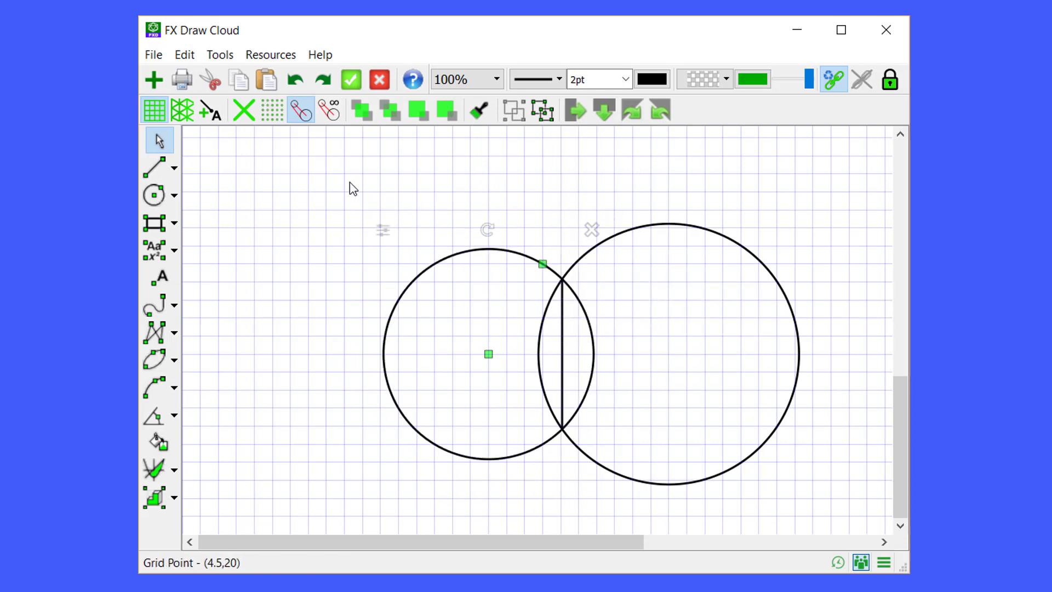
# Step: Select both circles and the chord, lock them, and select the chord on its own to check its points
pyautogui.moveTo(354, 188)
pyautogui.mouseDown()
pyautogui.moveTo(758, 437)
pyautogui.moveTo(830, 515)
pyautogui.mouseUp()
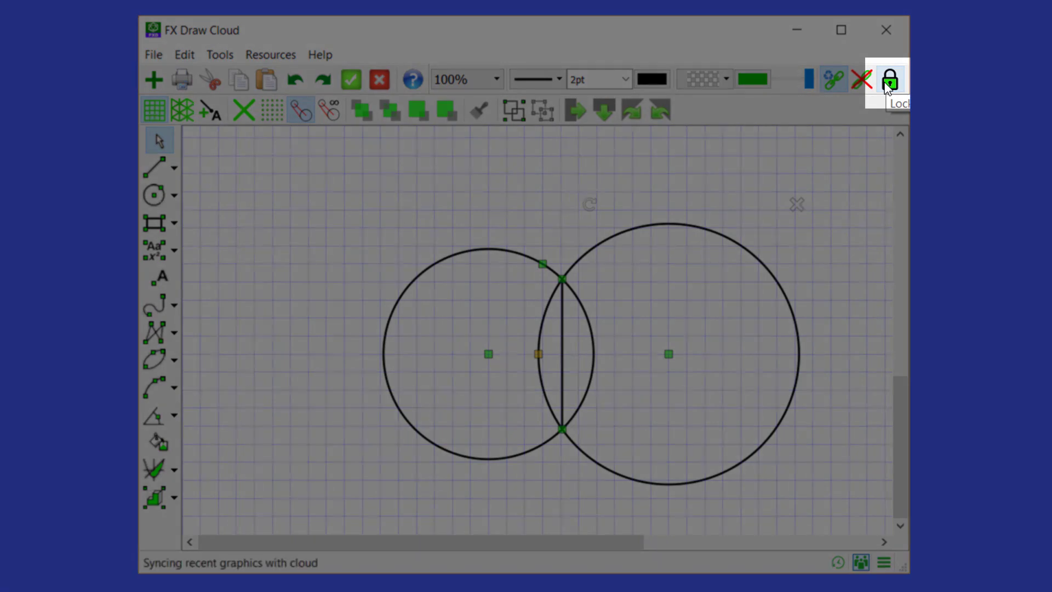
pyautogui.click(886, 84)
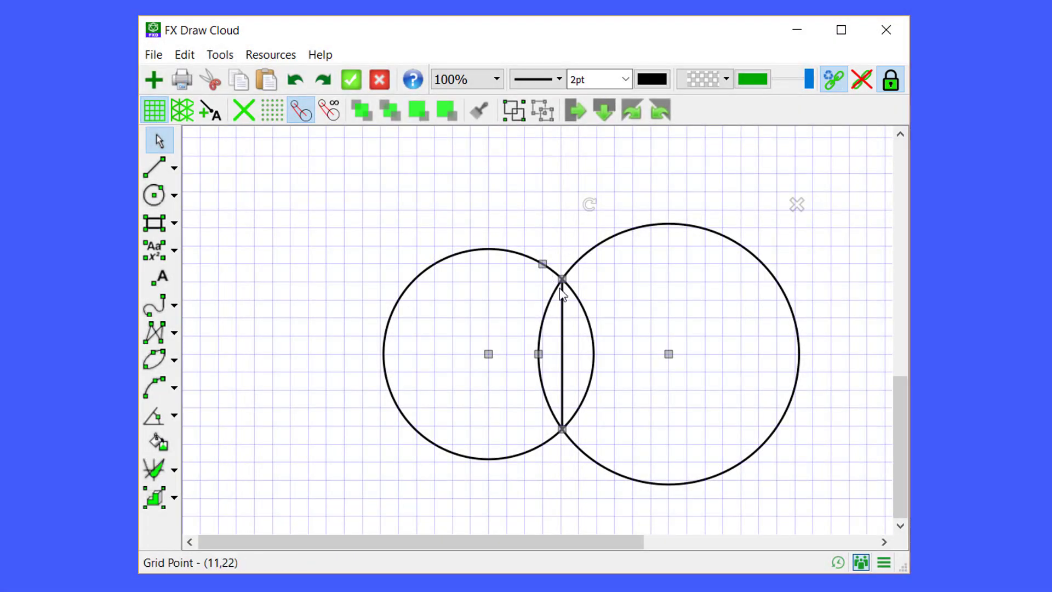
pyautogui.click(458, 360)
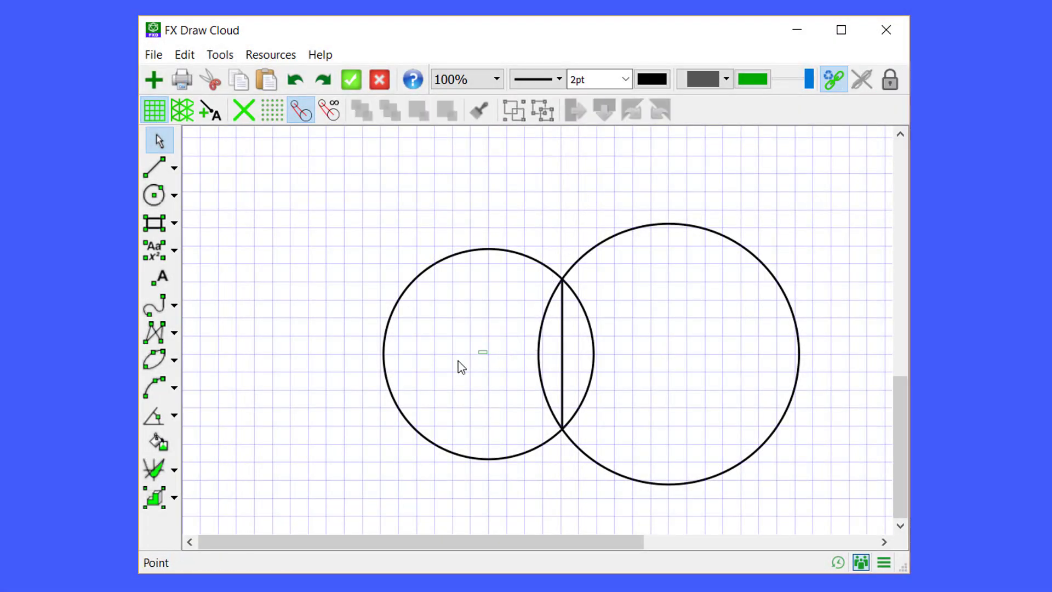
pyautogui.click(562, 371)
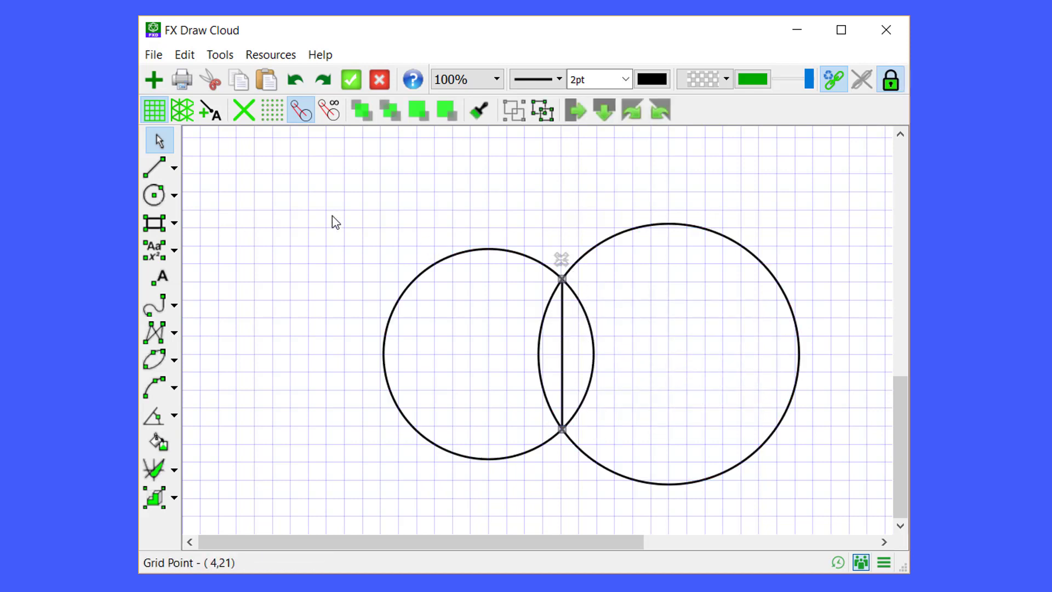
# Step: Reselect both locked circles and the chord together
pyautogui.moveTo(341, 183); pyautogui.dragTo(844, 518)
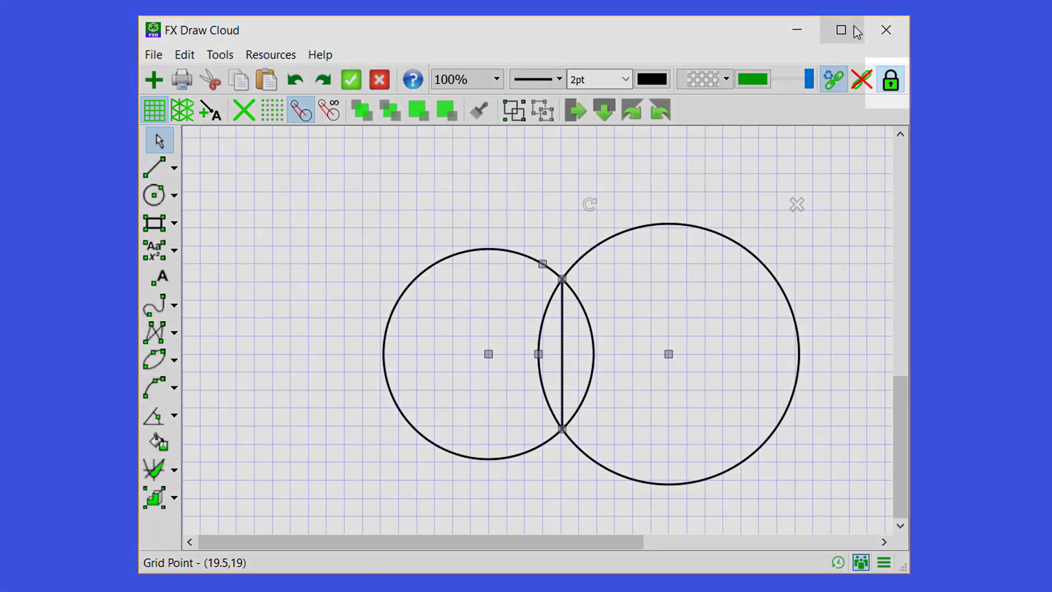